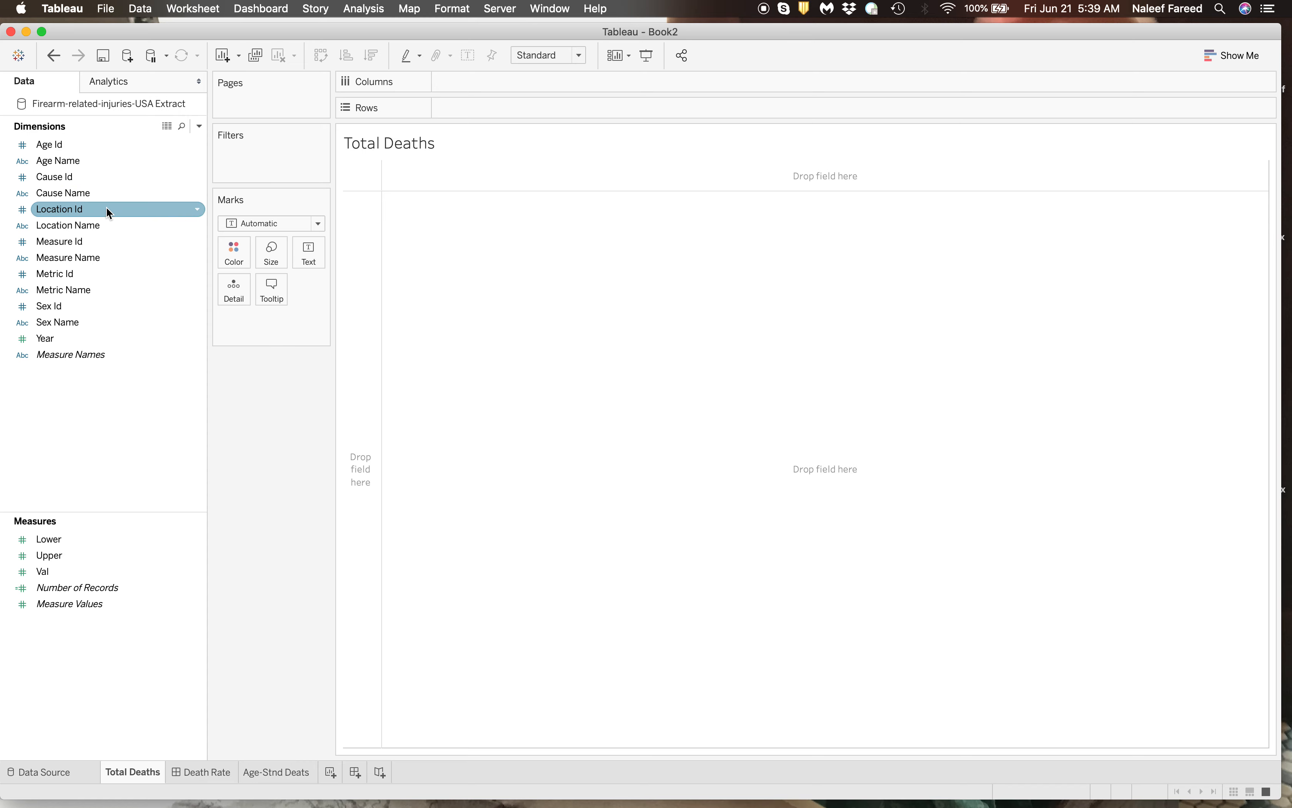
# Add a Location Name filter that keeps only United States
pyautogui.moveTo(104, 219); pyautogui.dragTo(263, 151)
pyautogui.scroll(-10, 534, 328)
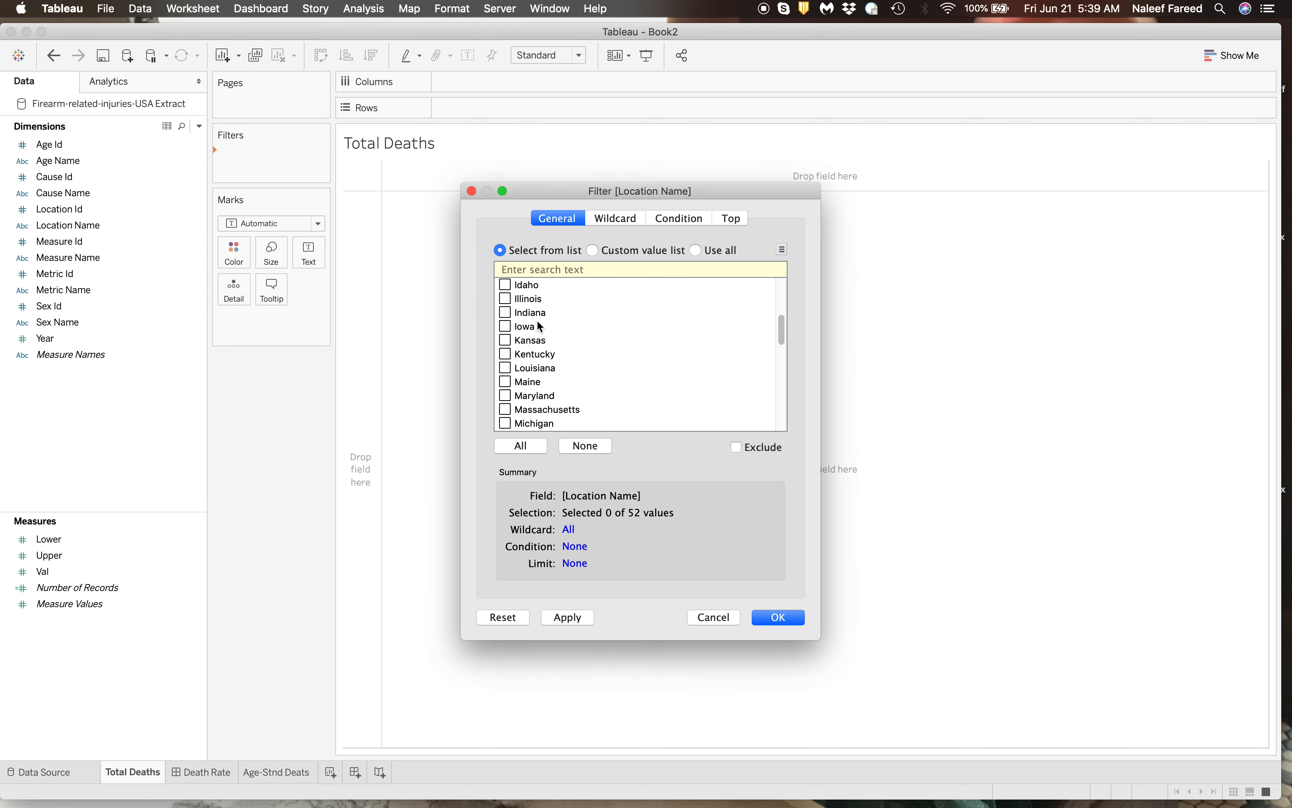
pyautogui.click(506, 327)
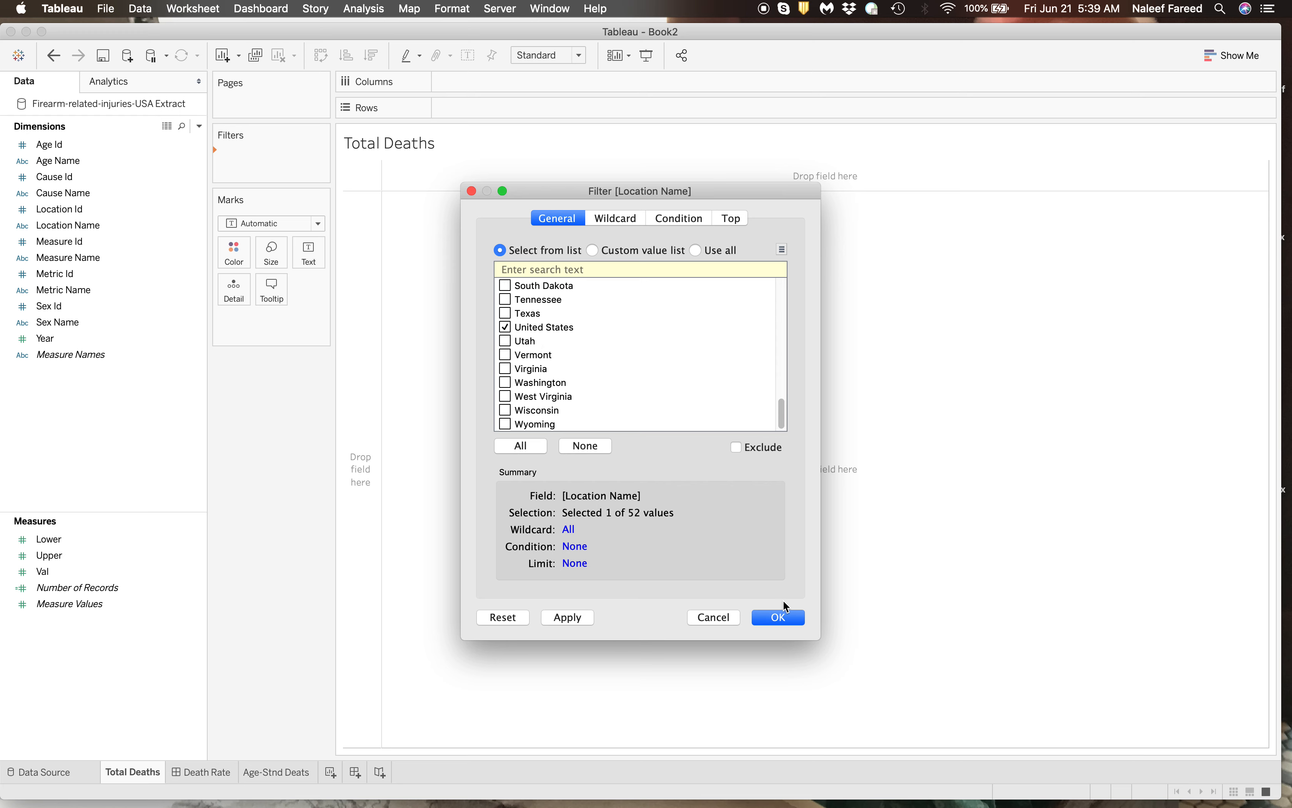
pyautogui.click(783, 615)
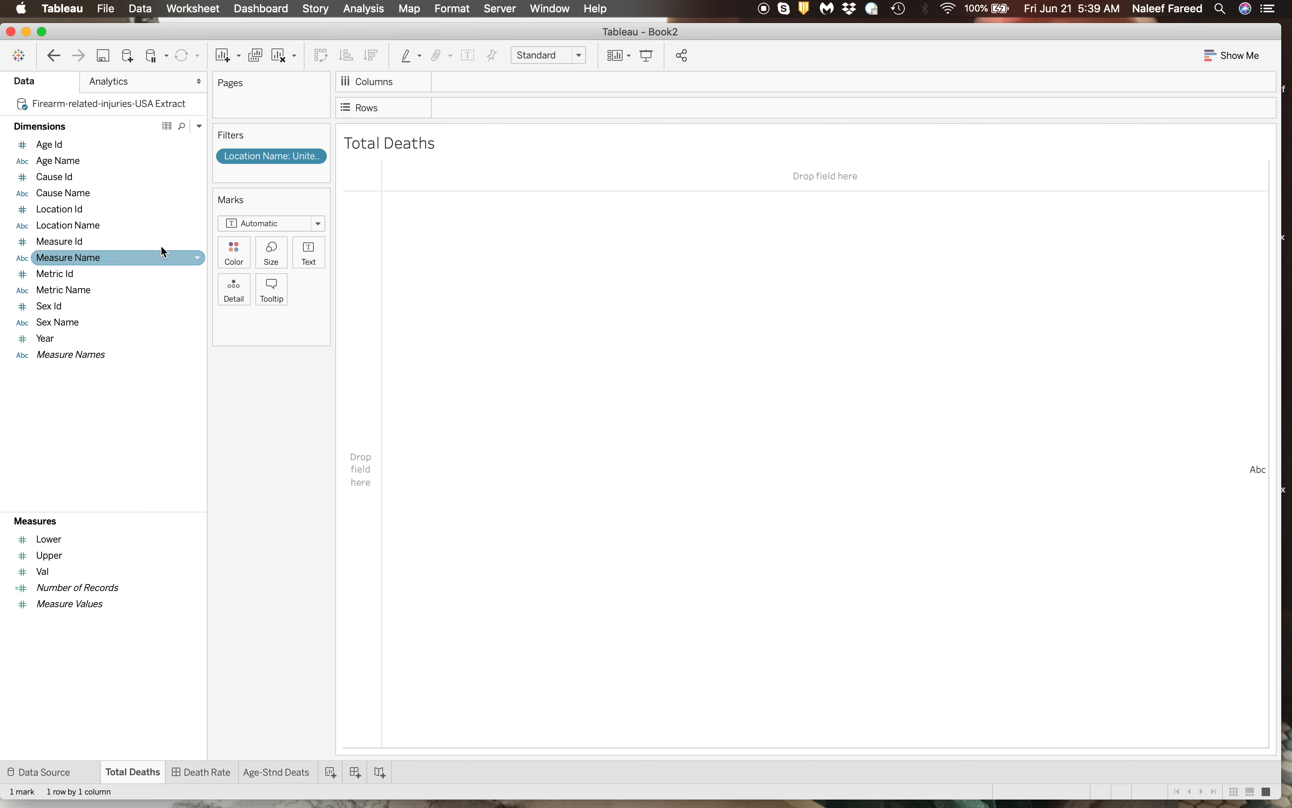
# Add an Age Name filter that keeps only All Ages
pyautogui.moveTo(103, 161); pyautogui.dragTo(286, 174)
pyautogui.scroll(-5, 539, 342)
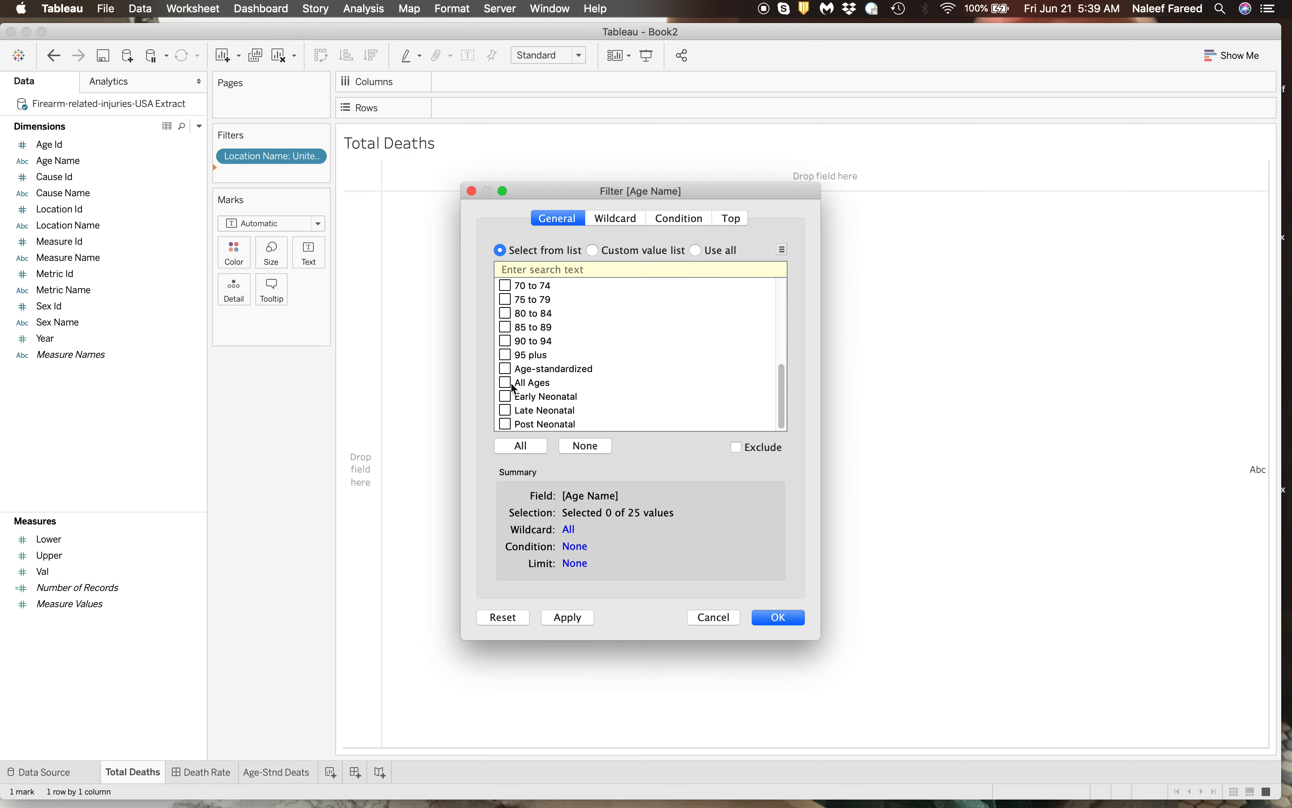
pyautogui.click(781, 617)
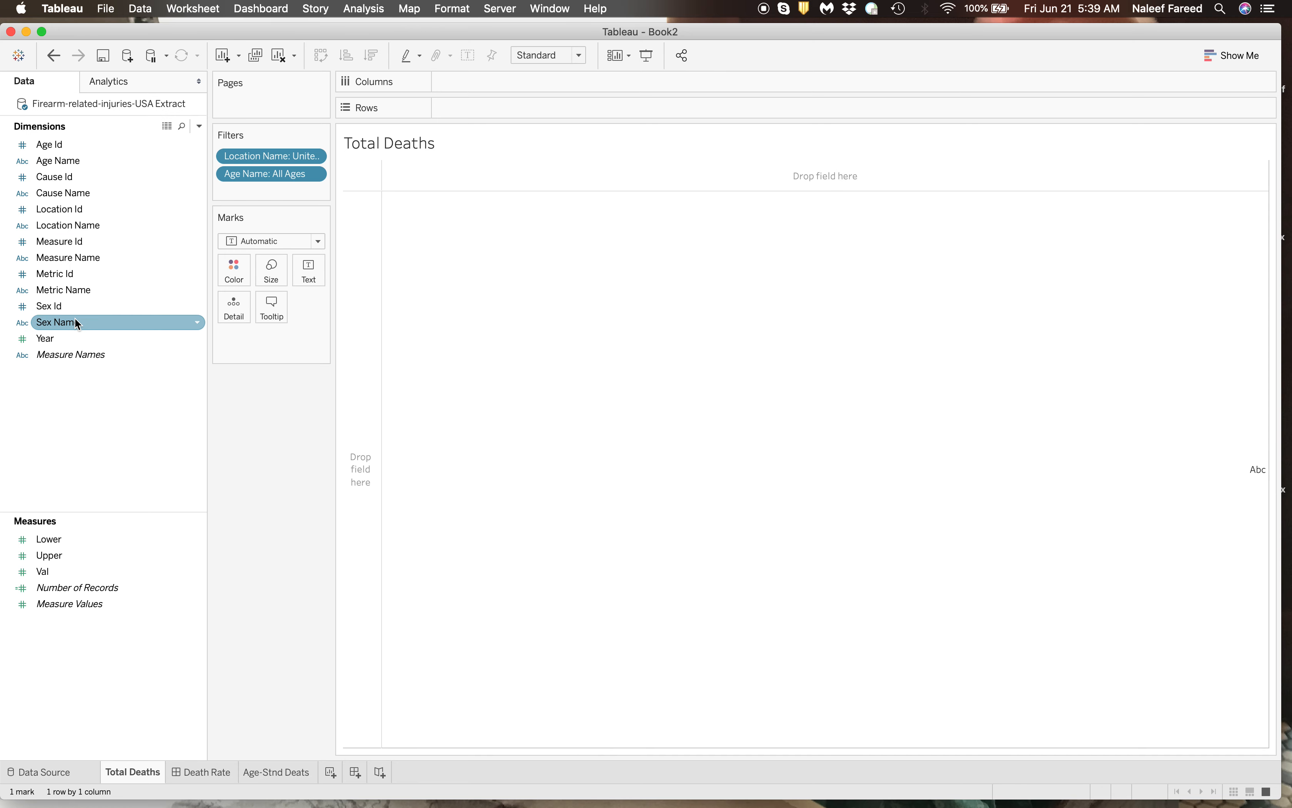
# Filter Sex Name to Both and Measure Name to Deaths
pyautogui.moveTo(74, 320); pyautogui.dragTo(298, 196)
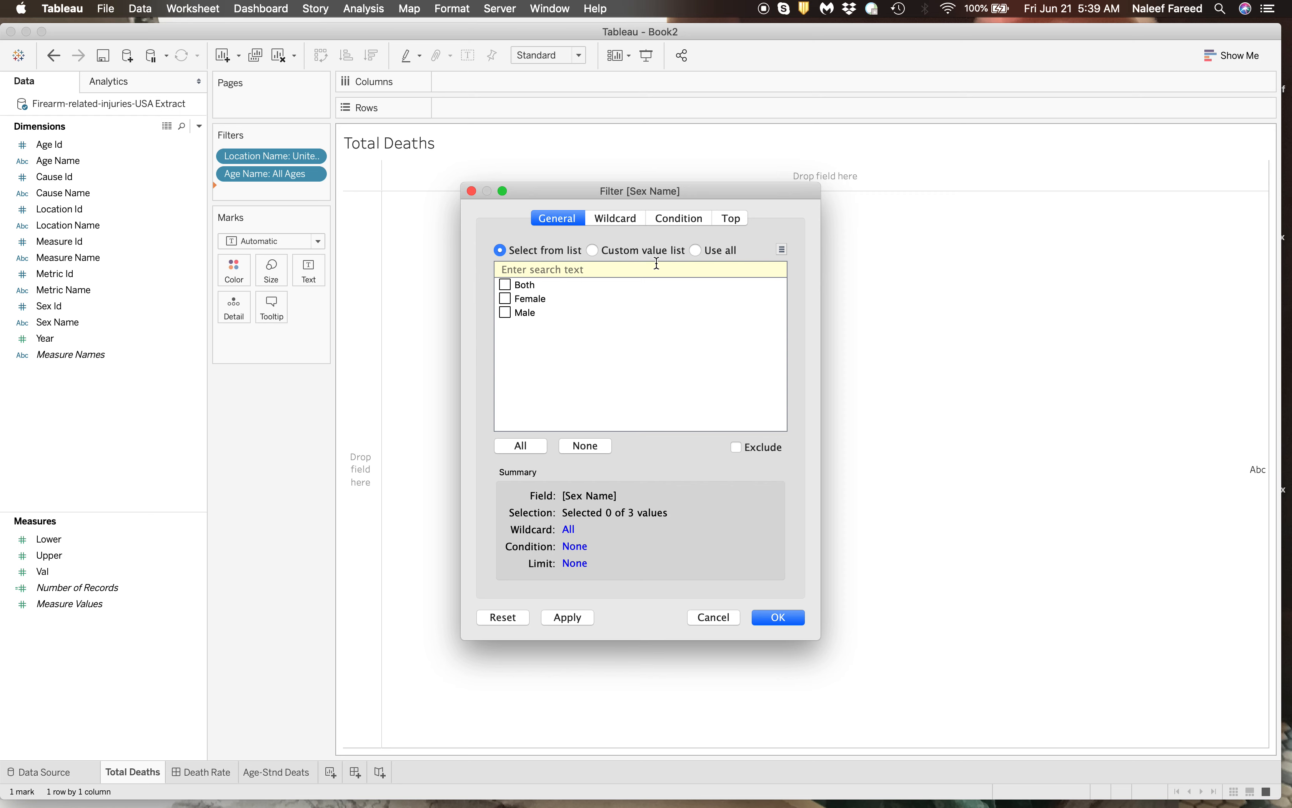
pyautogui.click(506, 285)
pyautogui.click(792, 619)
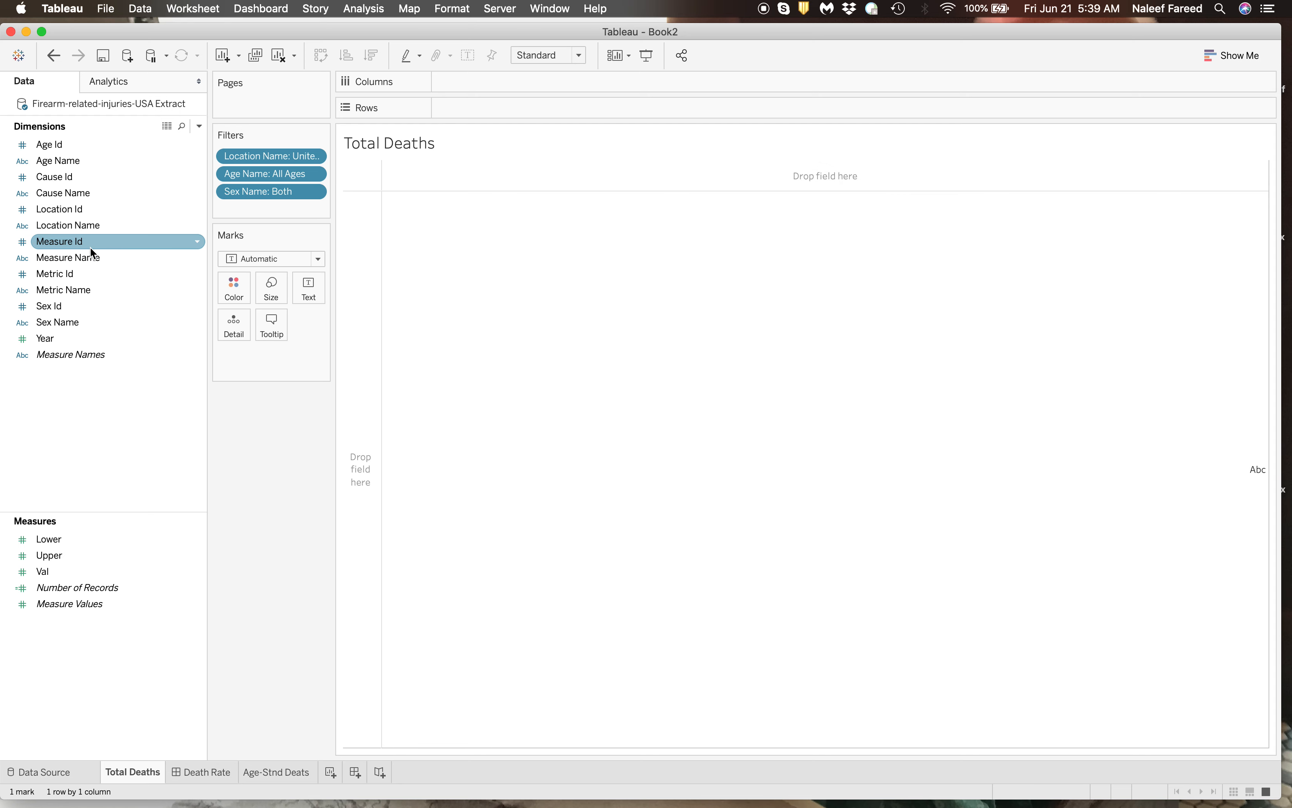
pyautogui.moveTo(87, 254); pyautogui.dragTo(258, 212)
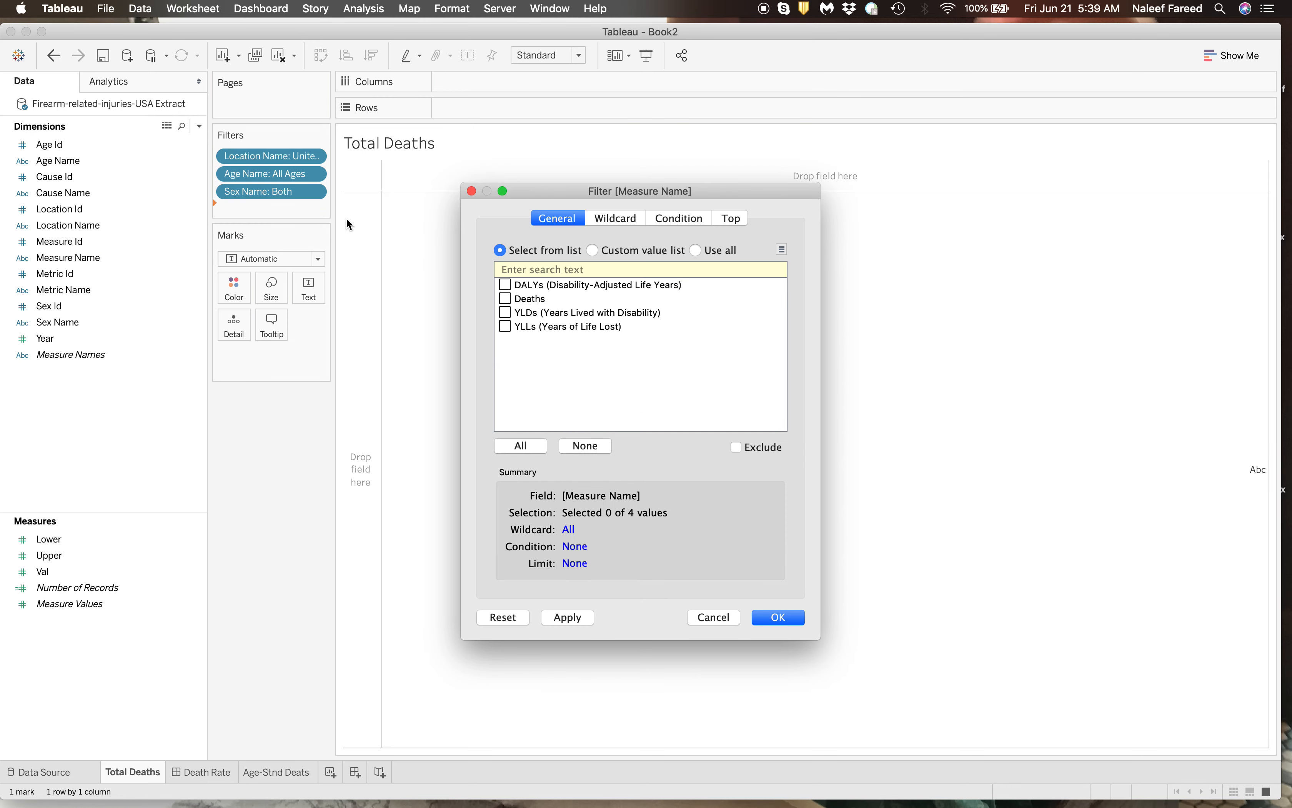
pyautogui.click(782, 615)
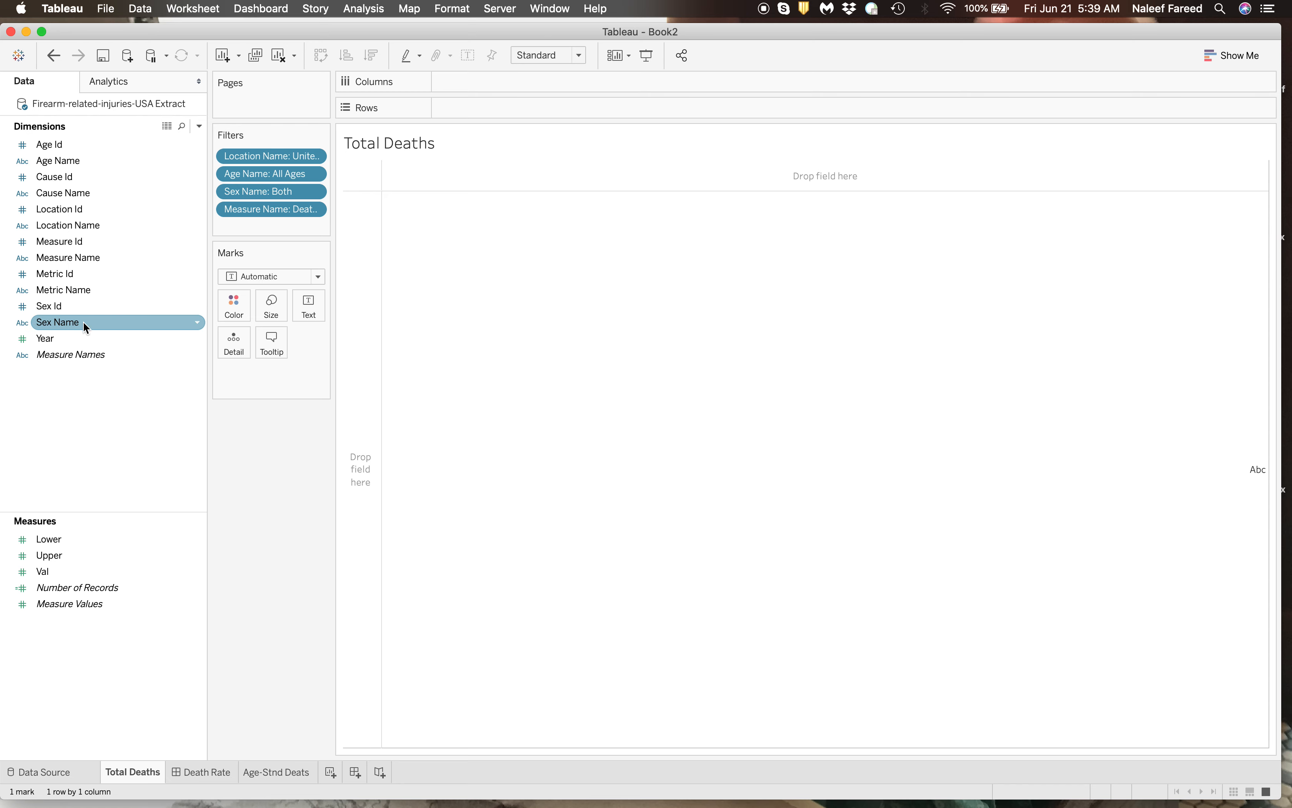
# Add Year as a filter, convert it to discrete, and include all years from 1990 to 2016
pyautogui.moveTo(83, 337); pyautogui.dragTo(243, 224)
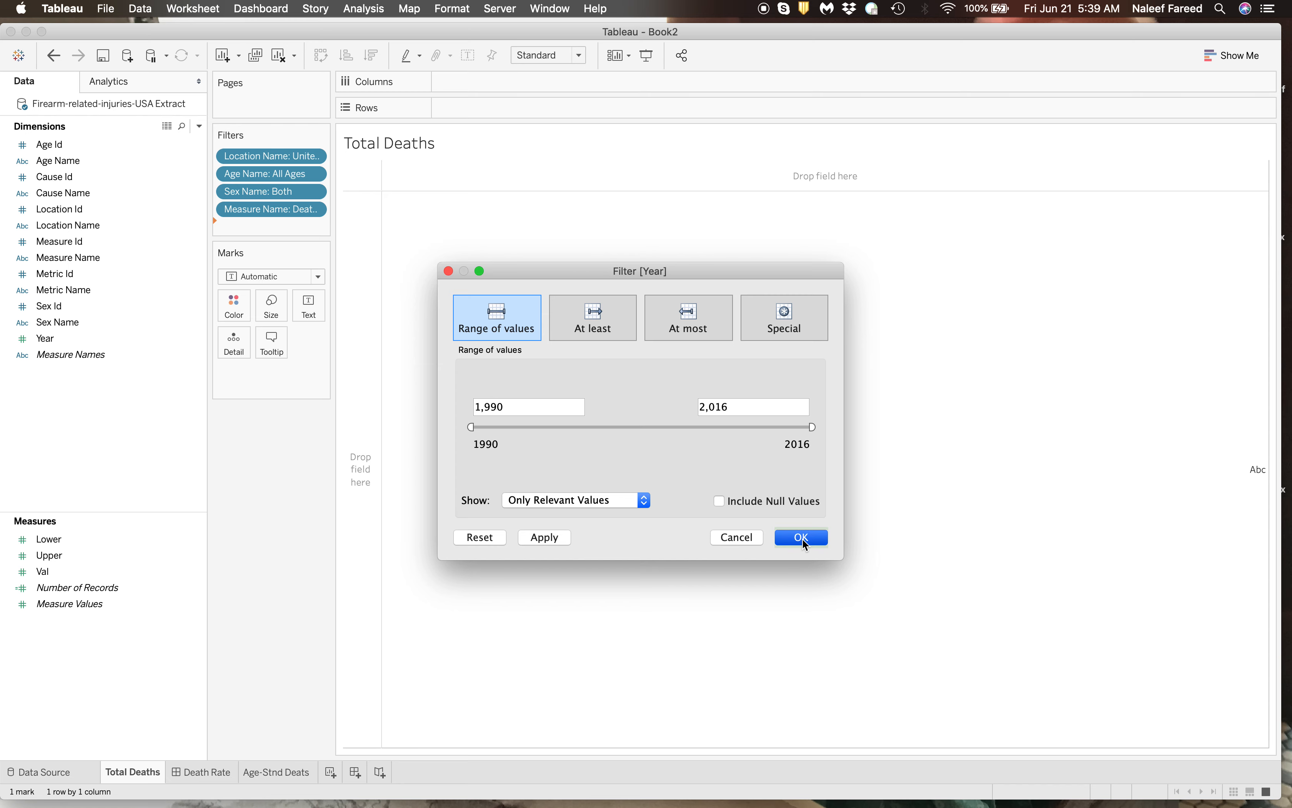
pyautogui.click(803, 538)
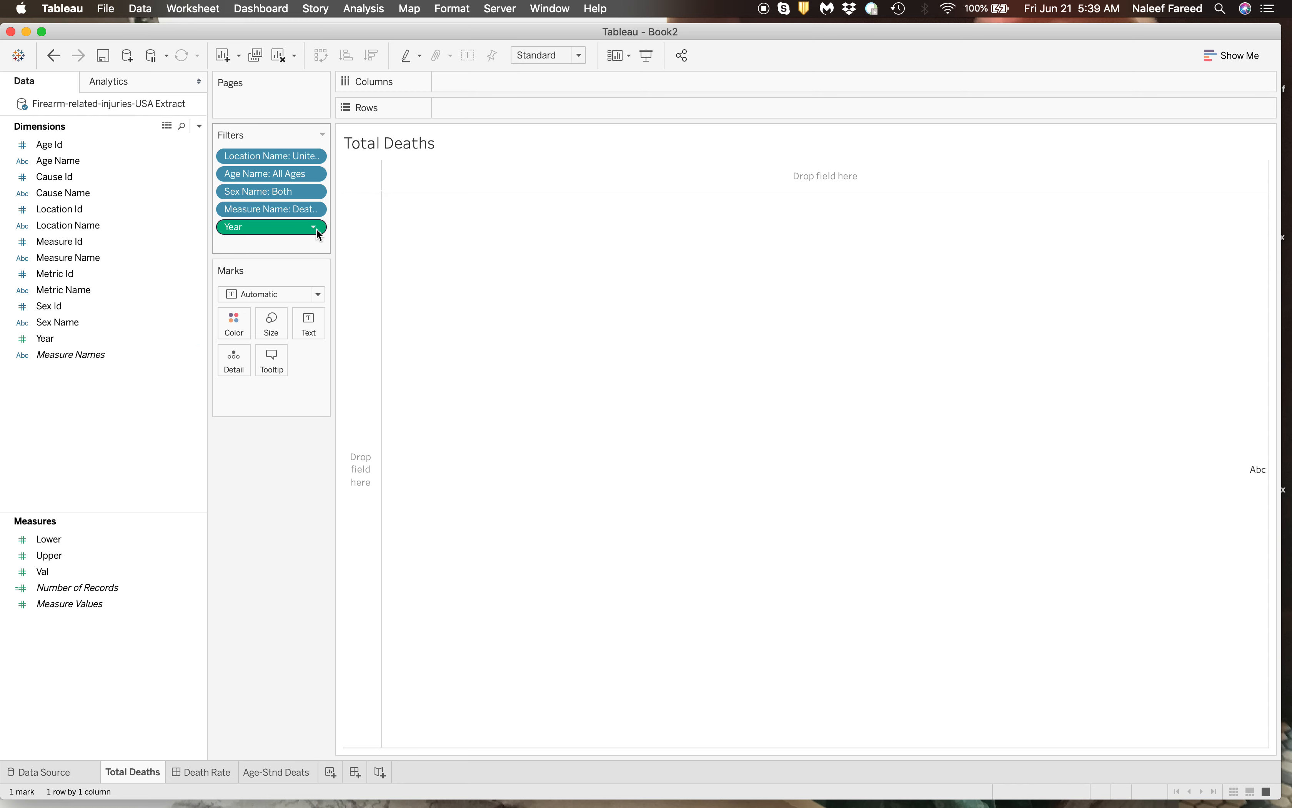
pyautogui.click(316, 230)
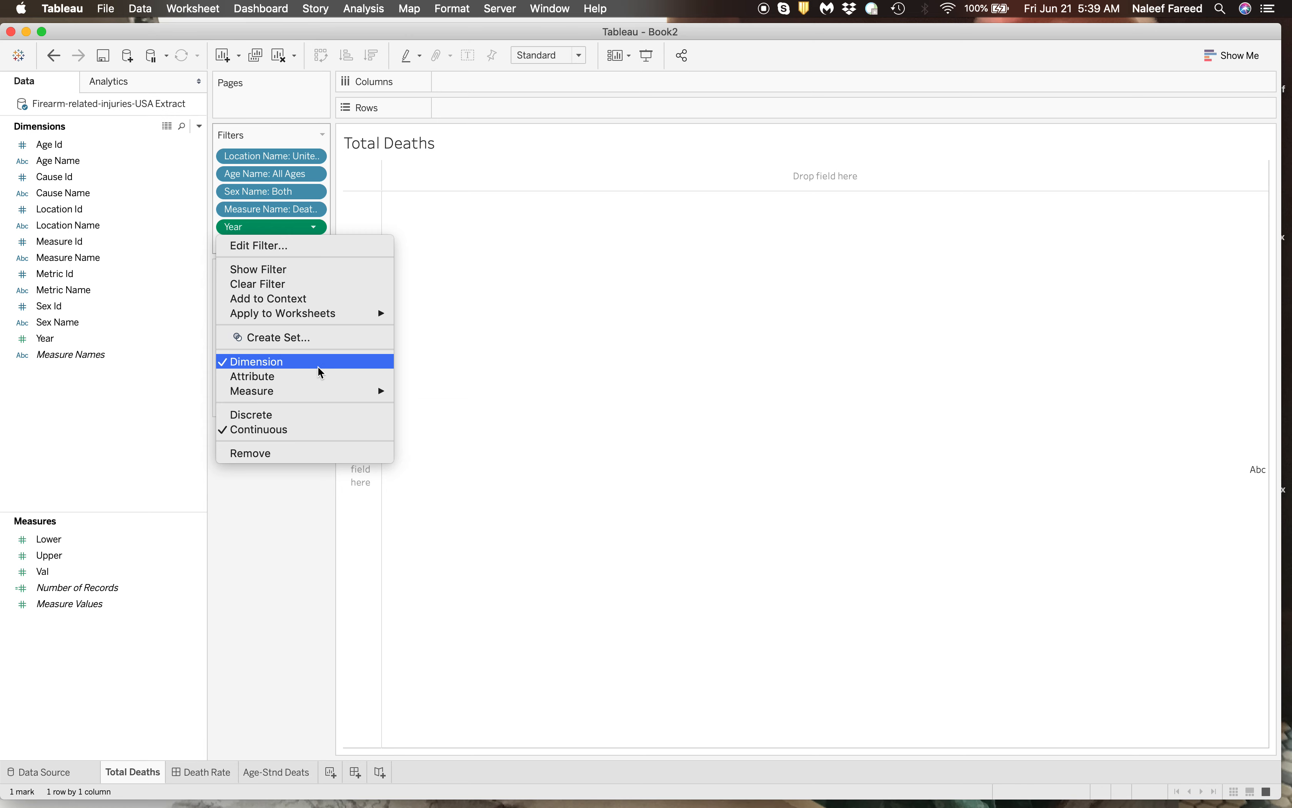
pyautogui.click(318, 416)
pyautogui.scroll(-5, 592, 366)
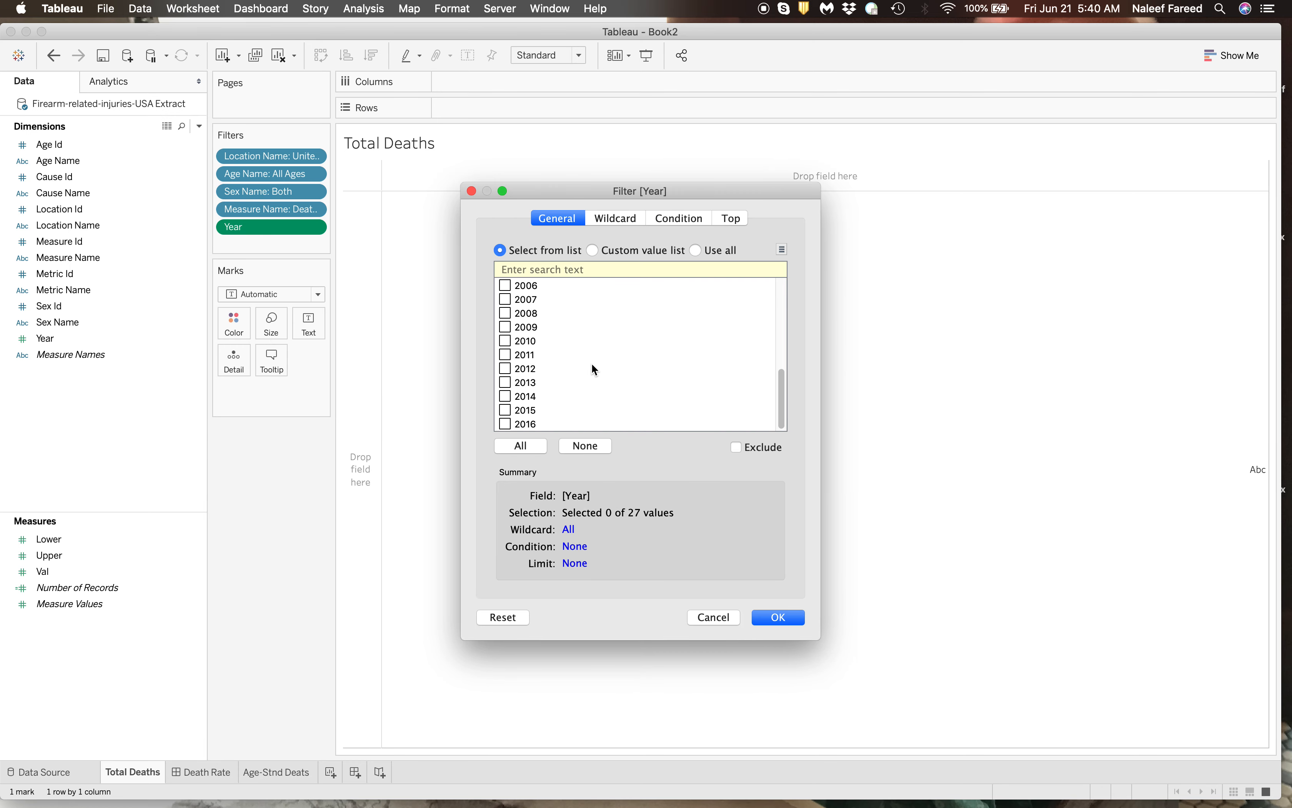
pyautogui.scroll(5, 591, 366)
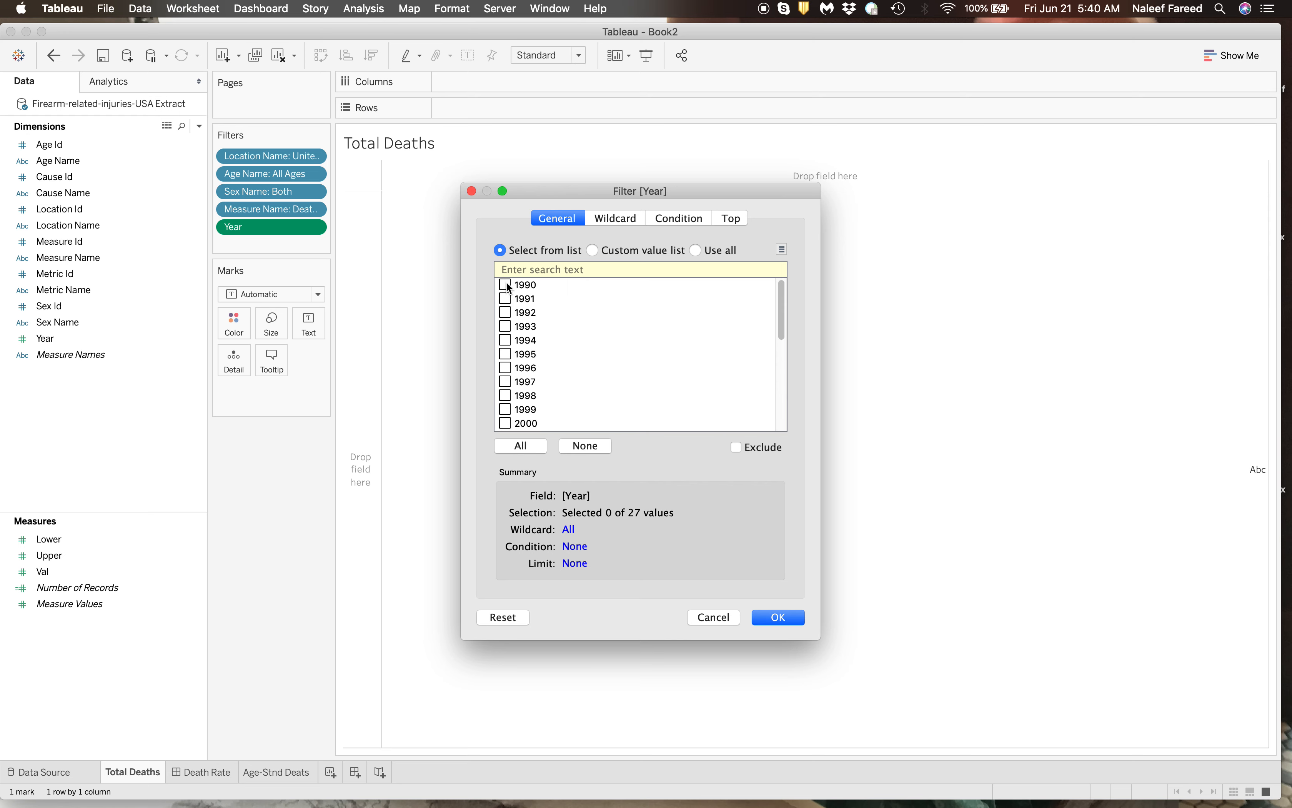
pyautogui.click(515, 288)
pyautogui.click(528, 446)
pyautogui.click(780, 617)
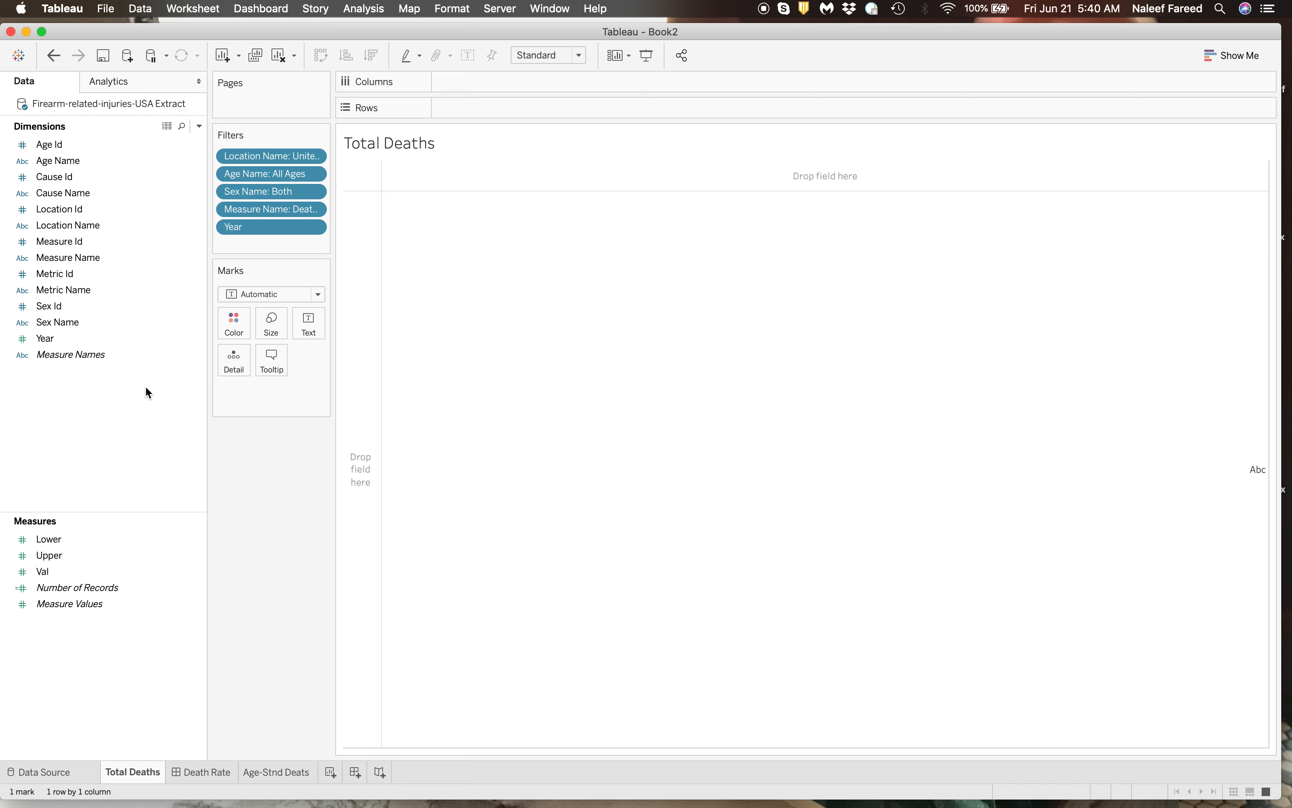
# Build a table of summed Val by Cause Name in columns, with columns wide enough for the full cause headings
pyautogui.moveTo(94, 193); pyautogui.dragTo(516, 84)
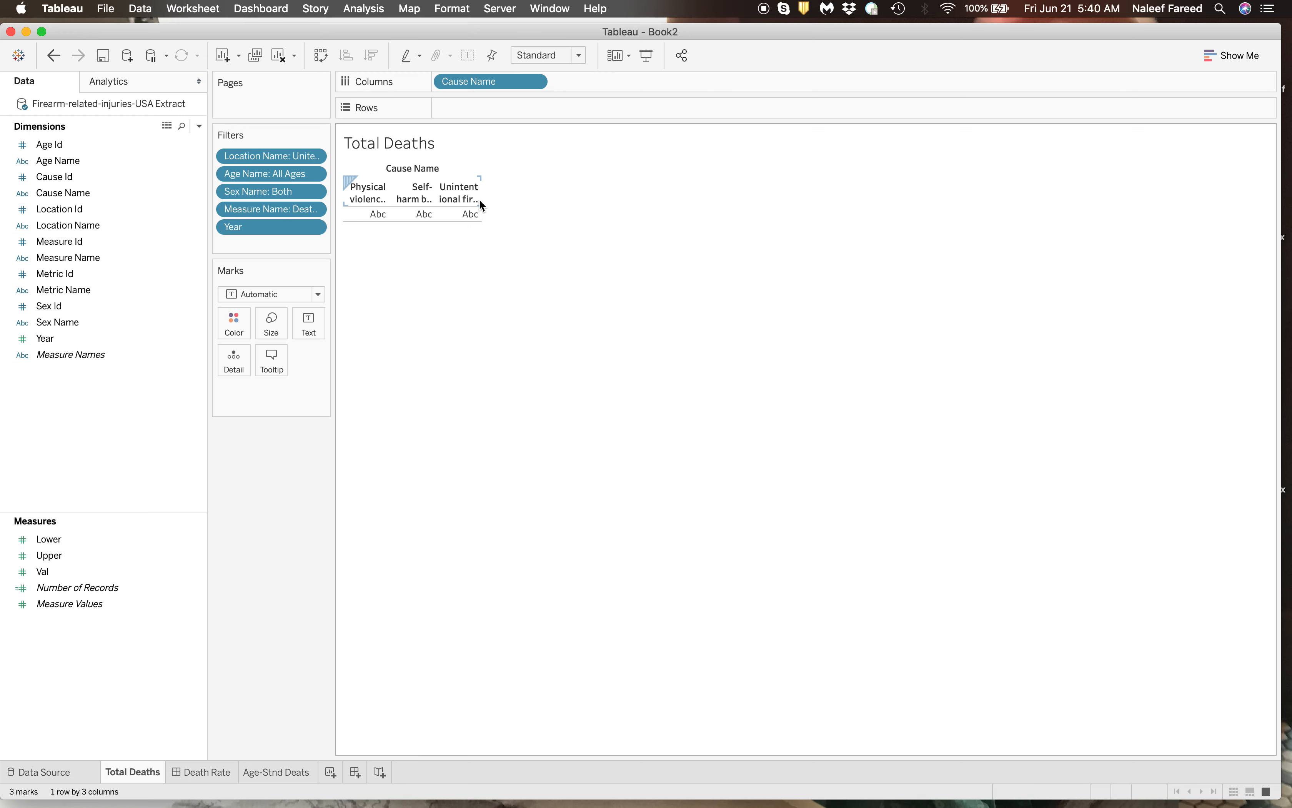
pyautogui.moveTo(479, 193); pyautogui.dragTo(621, 192)
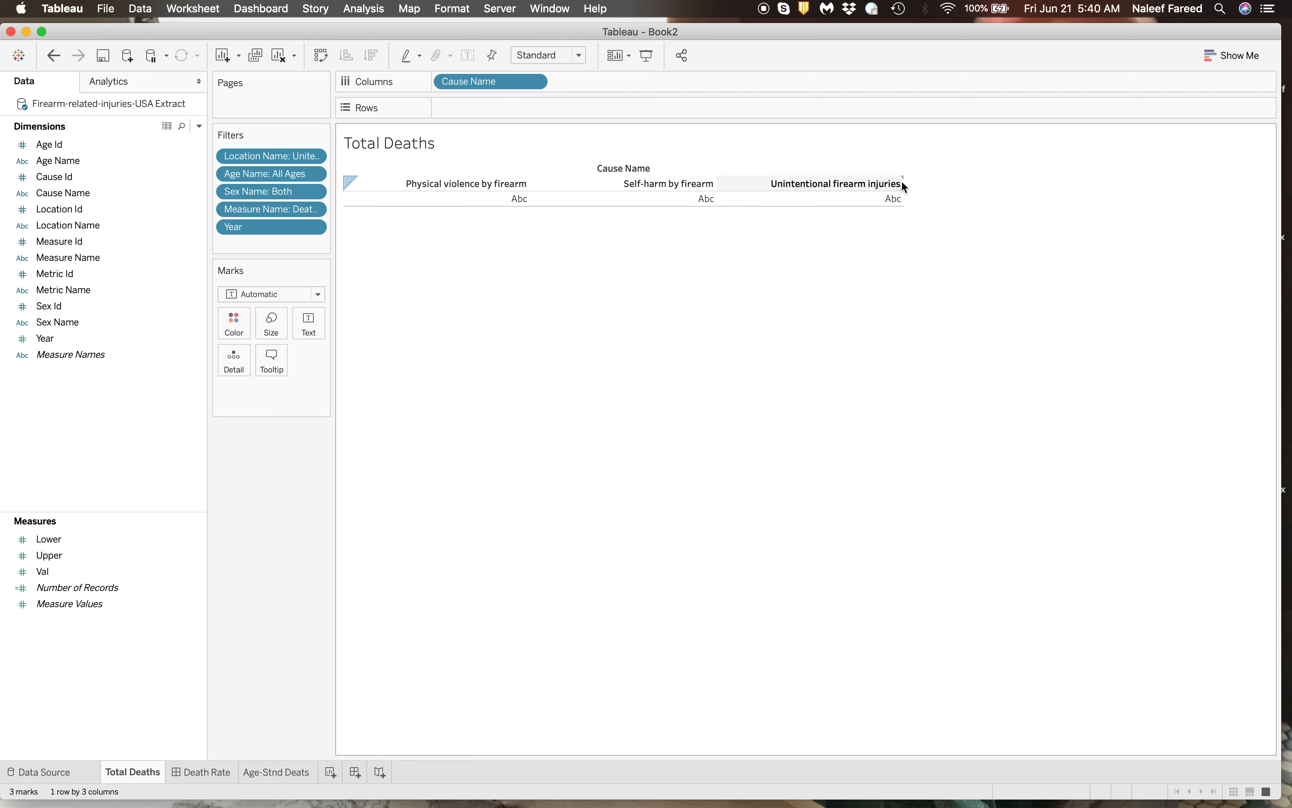
pyautogui.moveTo(902, 180); pyautogui.dragTo(857, 180)
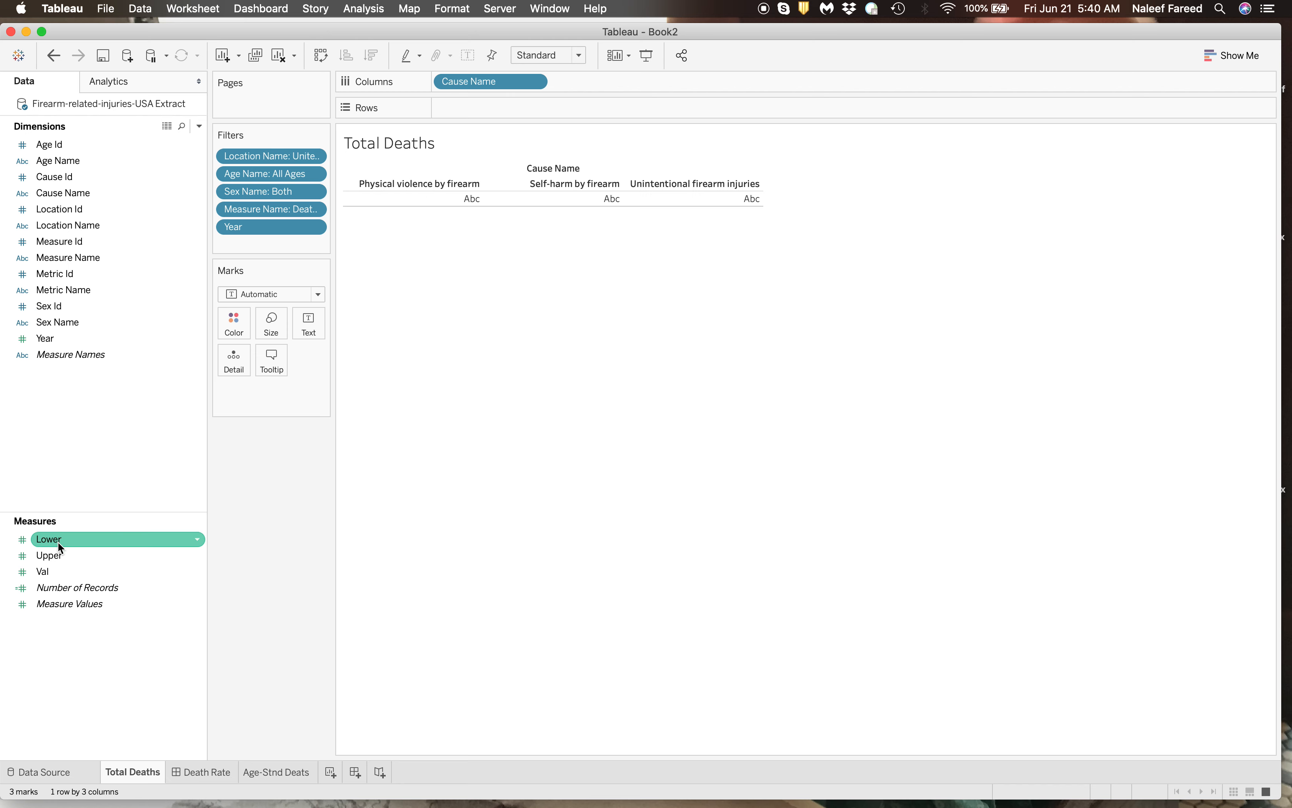
pyautogui.moveTo(56, 573); pyautogui.dragTo(473, 191)
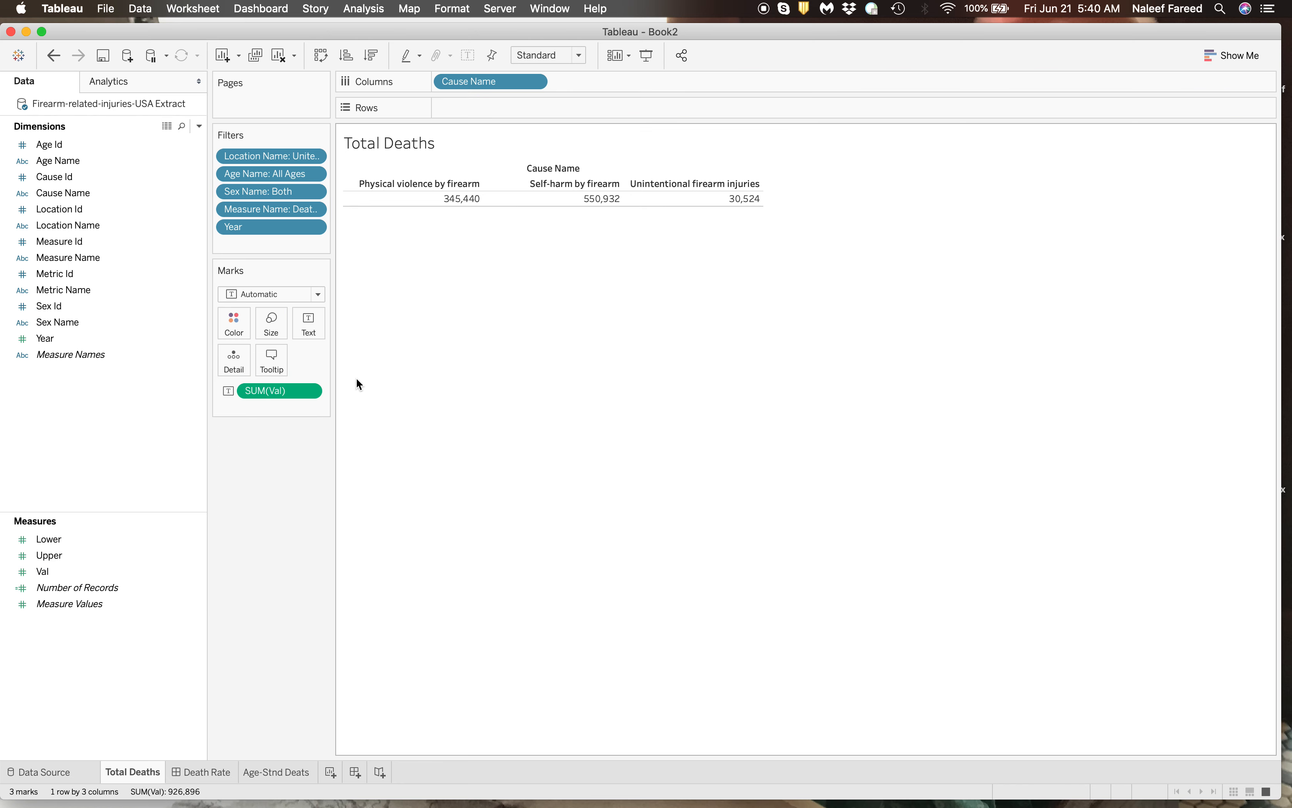
# Widen the filter and marks cards and add a Cause Name filter with all three firearm causes included
pyautogui.moveTo(337, 379); pyautogui.dragTo(387, 377)
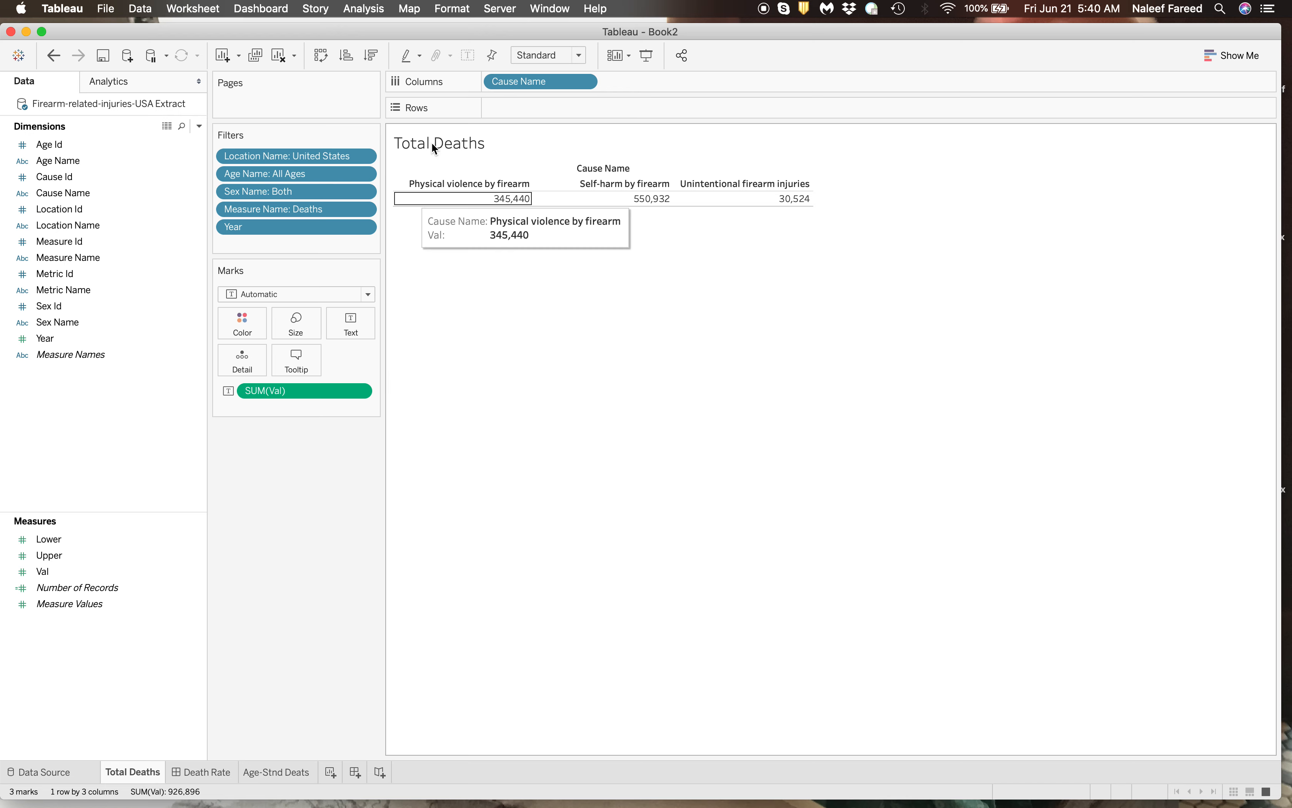
pyautogui.click(584, 81)
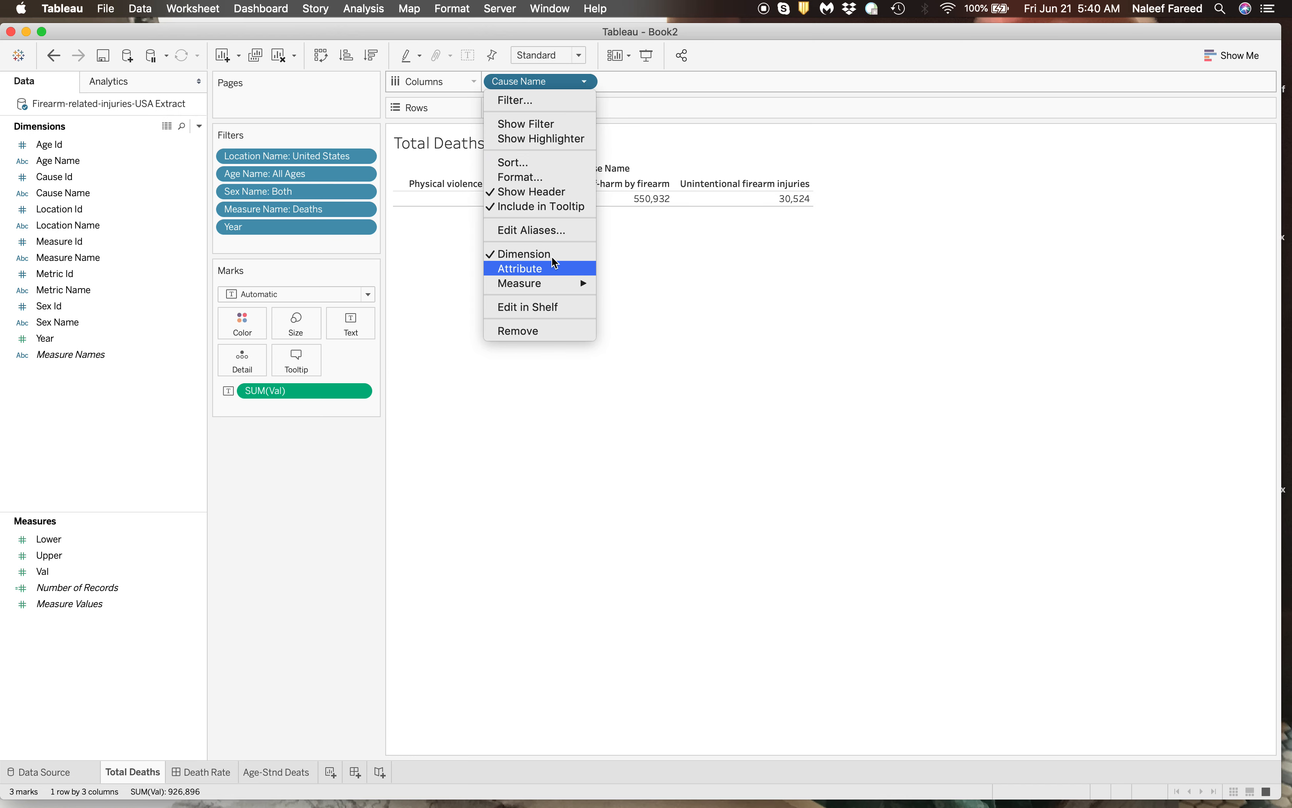
pyautogui.click(536, 100)
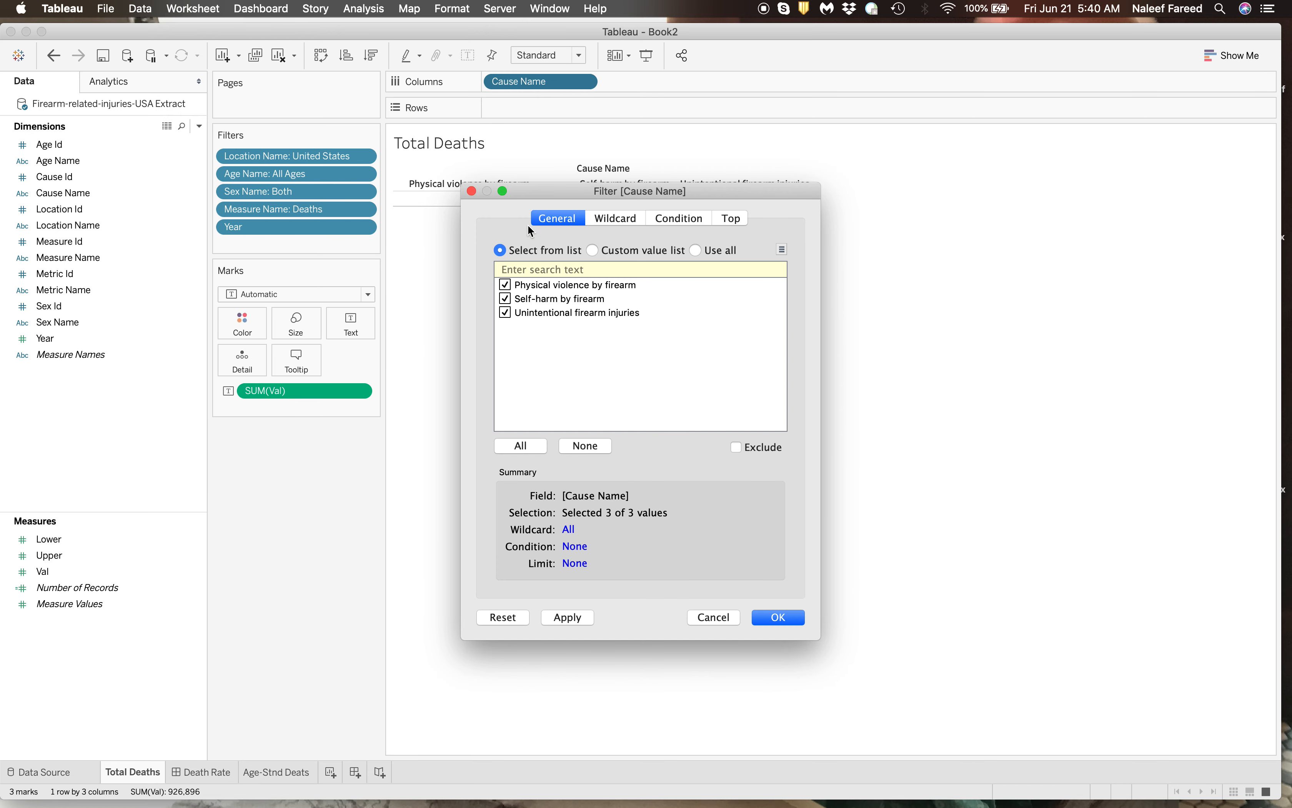
pyautogui.click(780, 618)
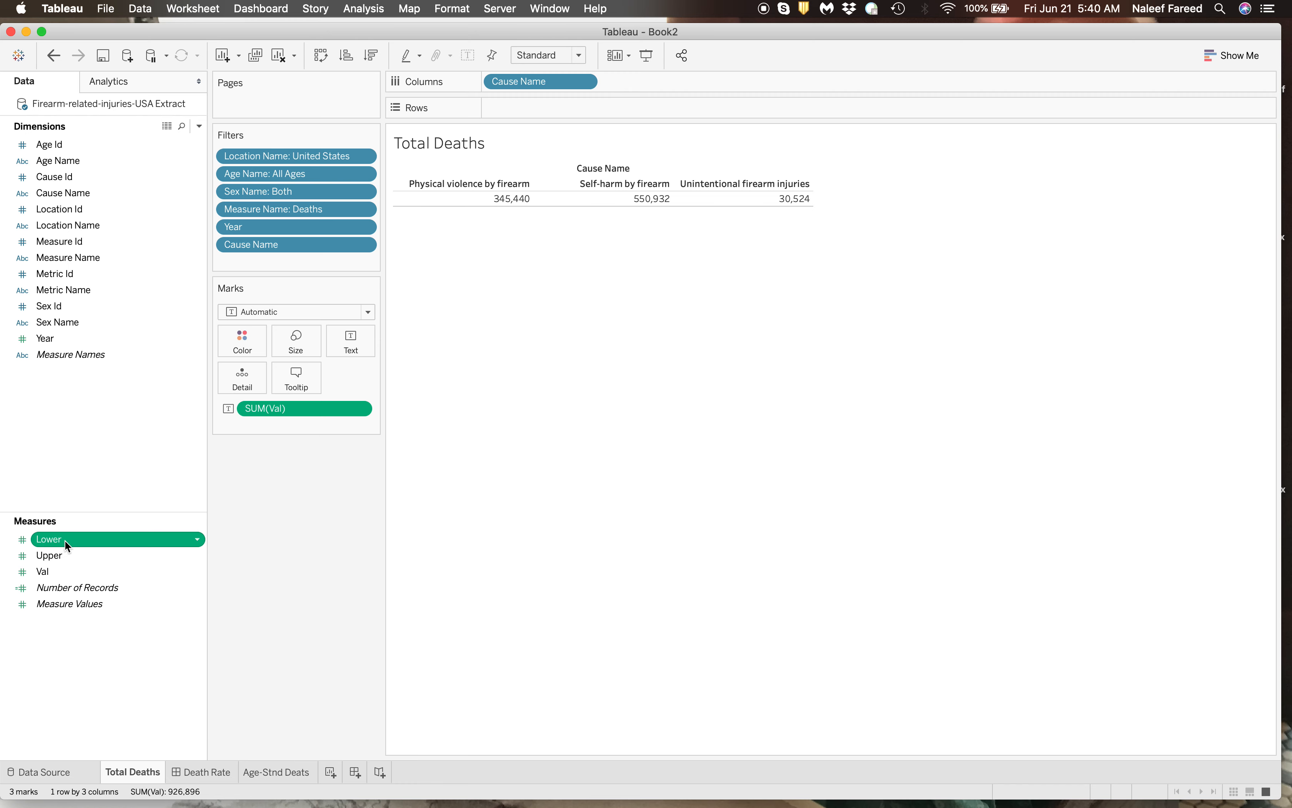
# Add the Lower and Upper measures to the tooltip of the table values
pyautogui.moveTo(65, 539); pyautogui.dragTo(292, 381)
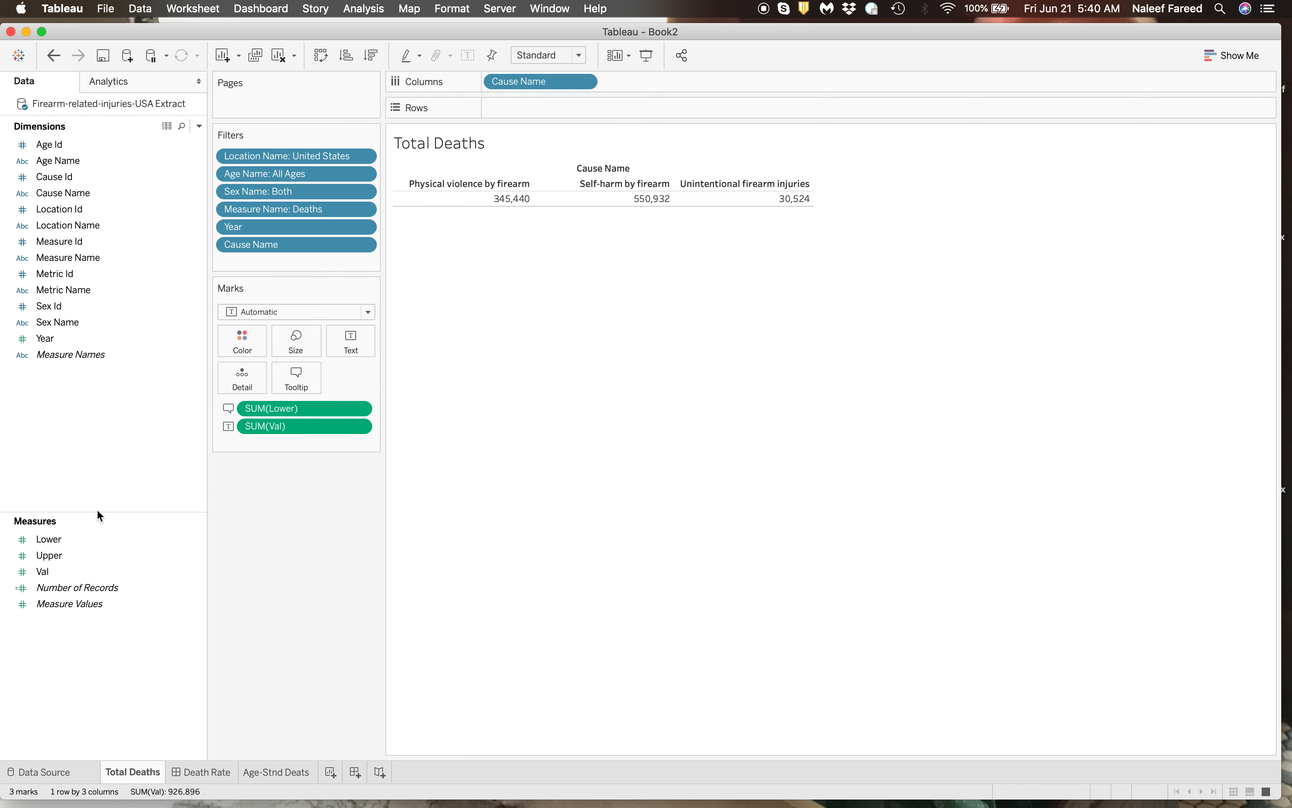
pyautogui.moveTo(55, 555); pyautogui.dragTo(300, 374)
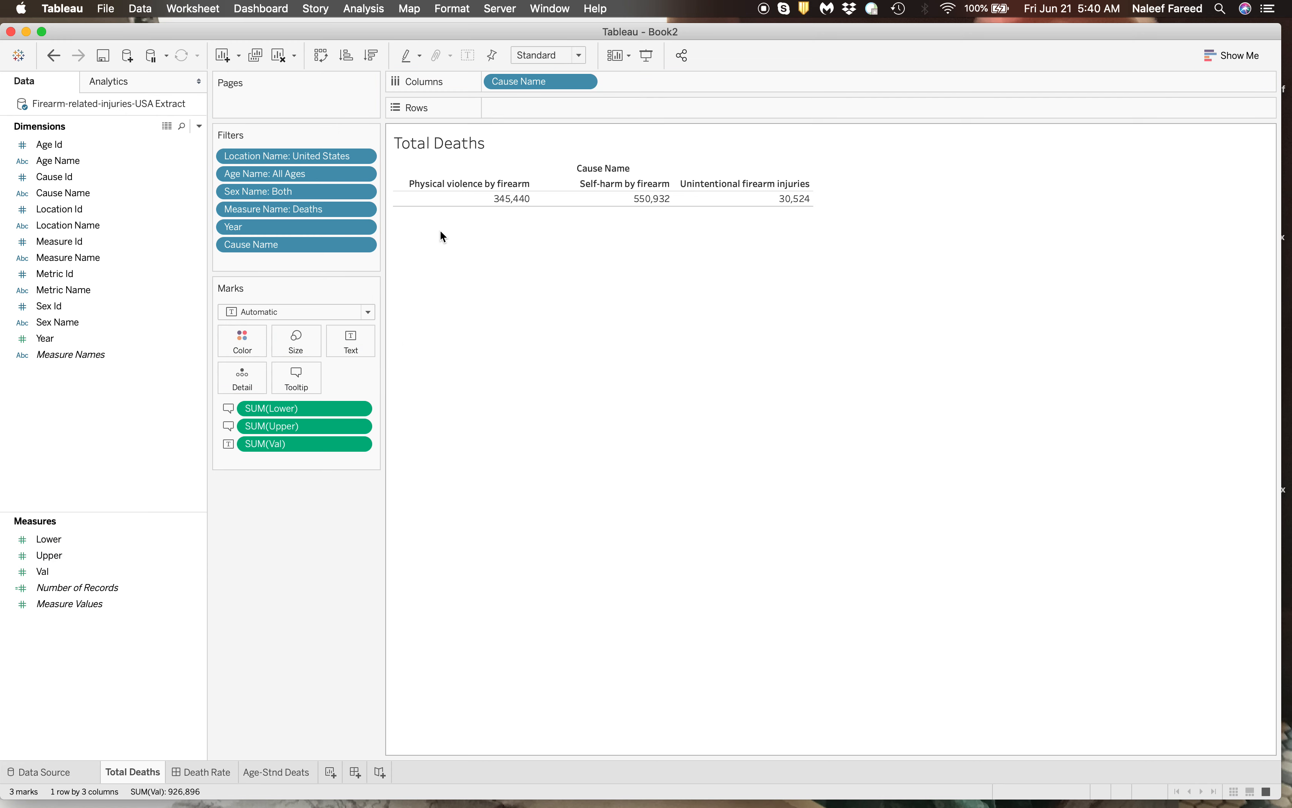
pyautogui.moveTo(521, 203)
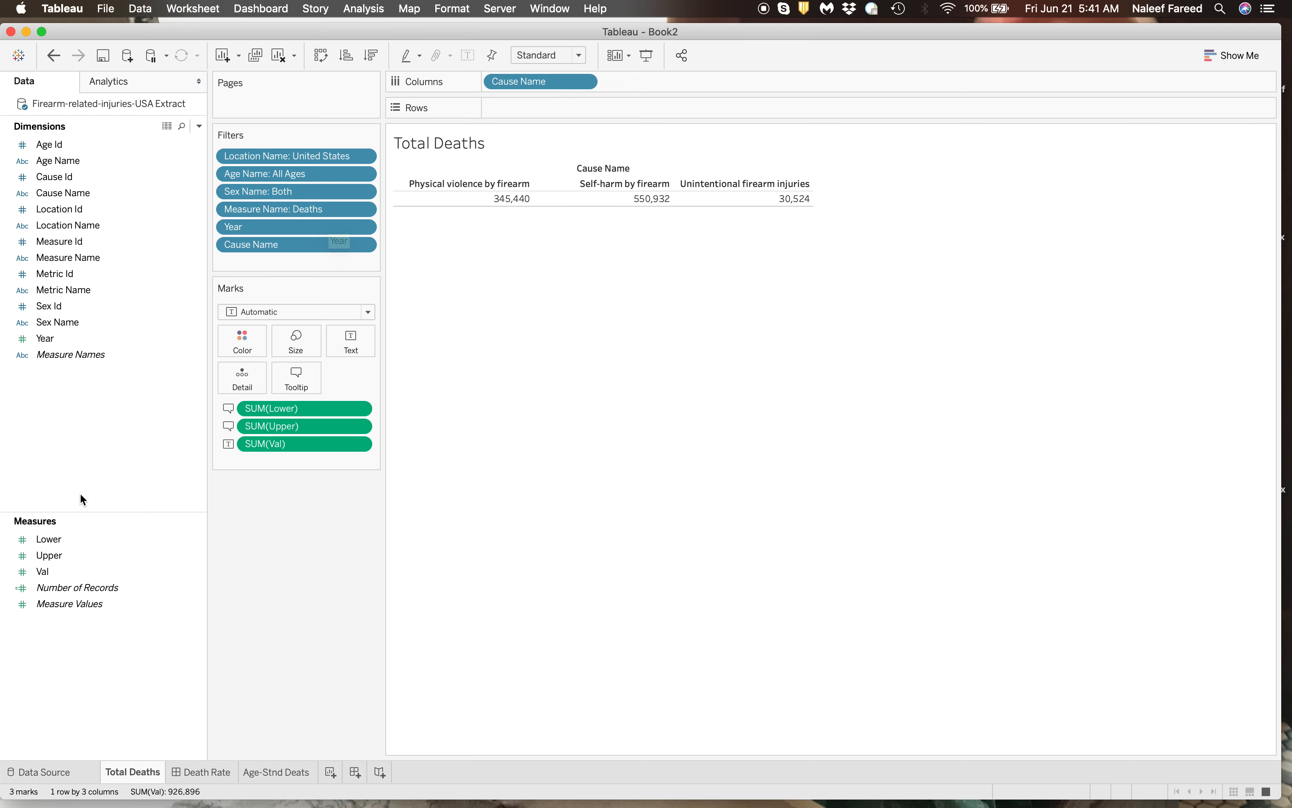
# Filter Metric Name to Number and review the year selection in the existing Year filter
pyautogui.moveTo(80, 291); pyautogui.dragTo(310, 258)
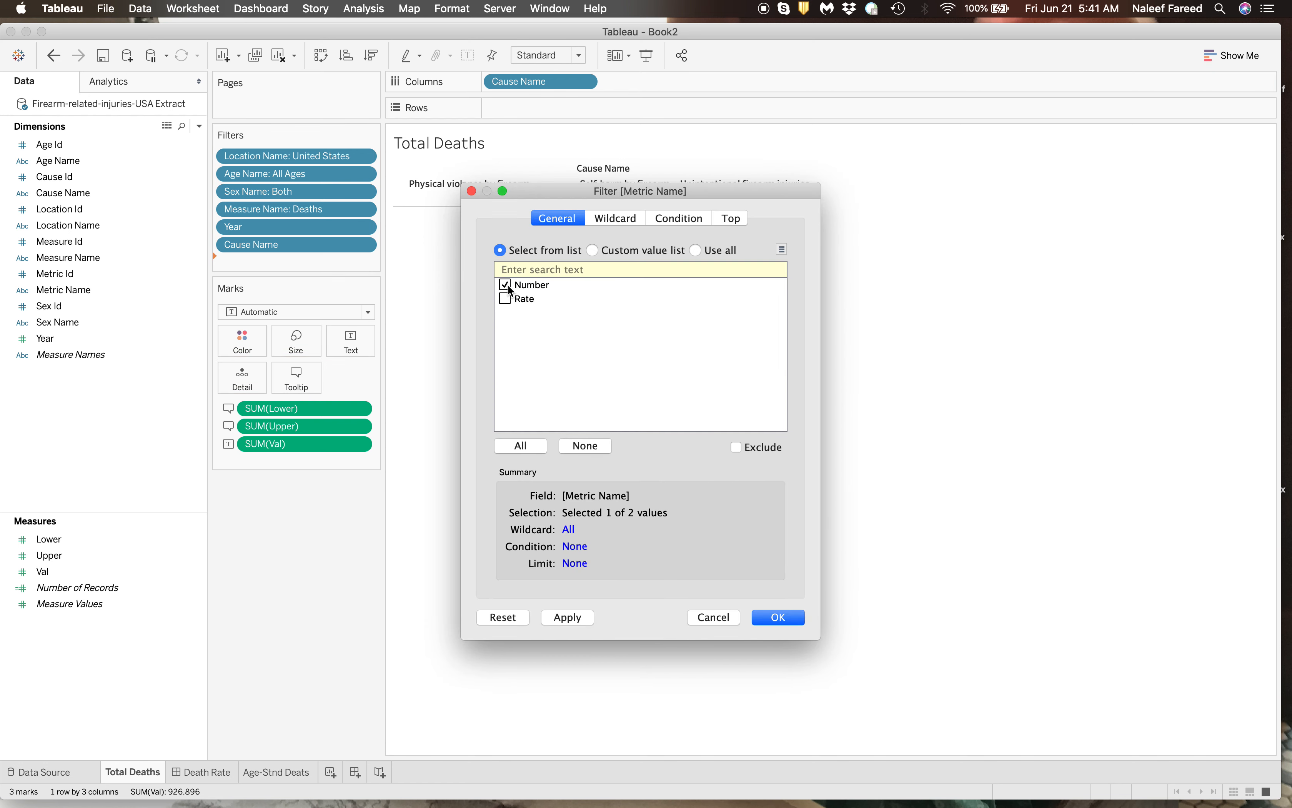
pyautogui.click(779, 618)
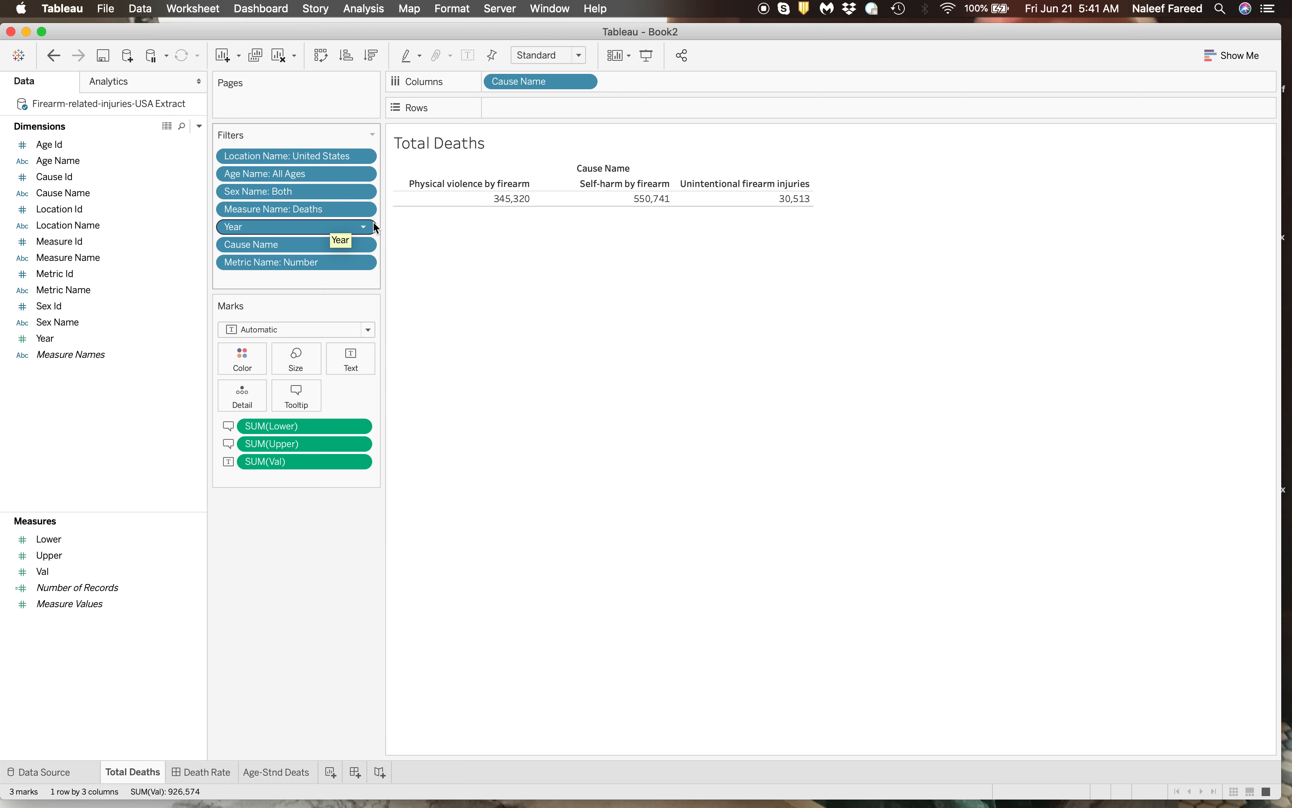
pyautogui.click(364, 227)
pyautogui.click(332, 247)
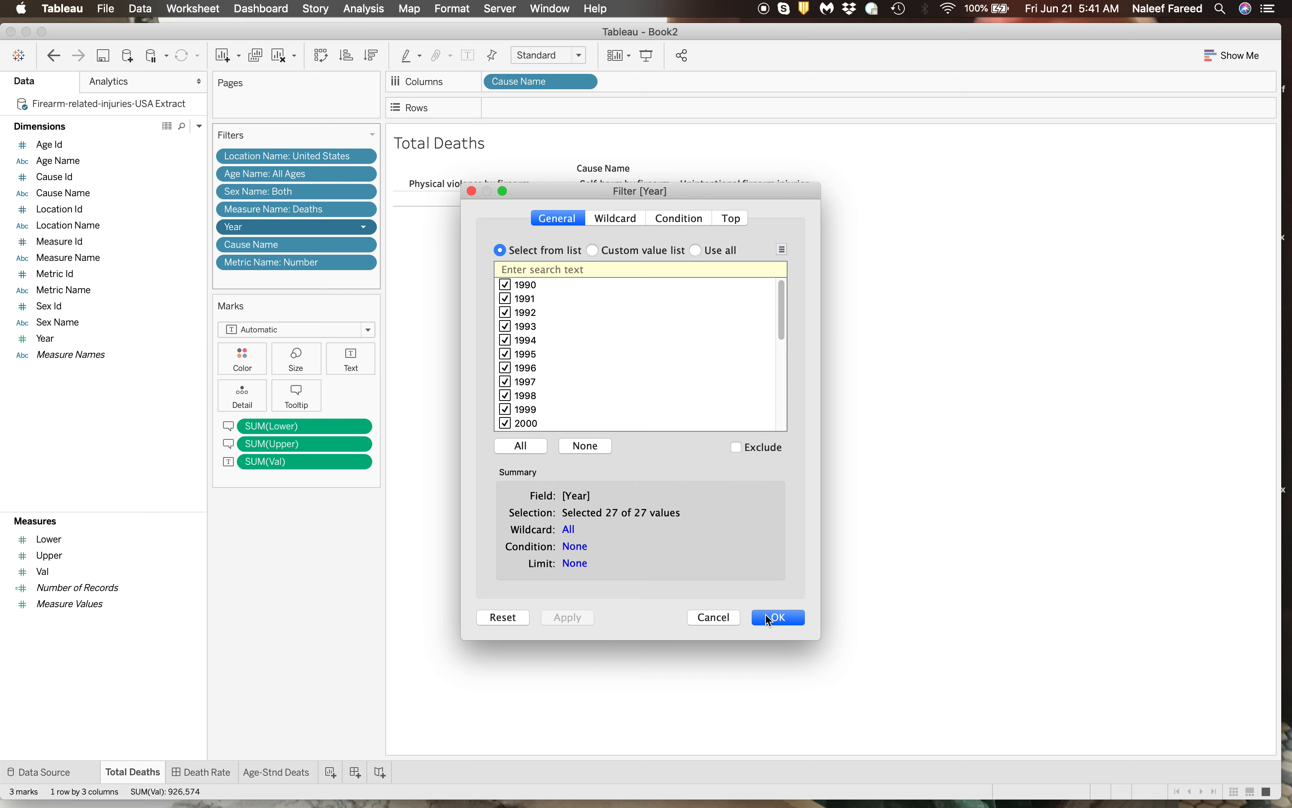
pyautogui.click(779, 620)
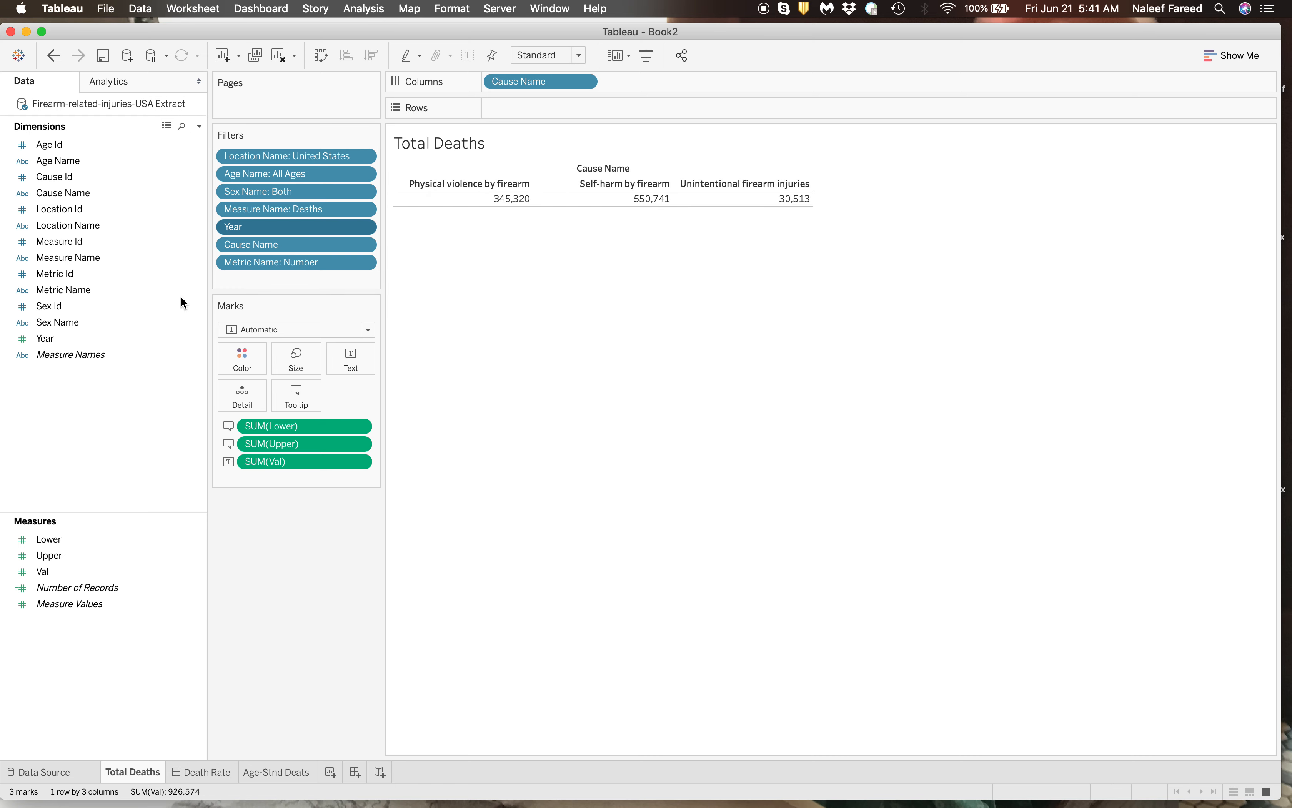
# Add row grand totals to the deaths by cause table
pyautogui.click(148, 80)
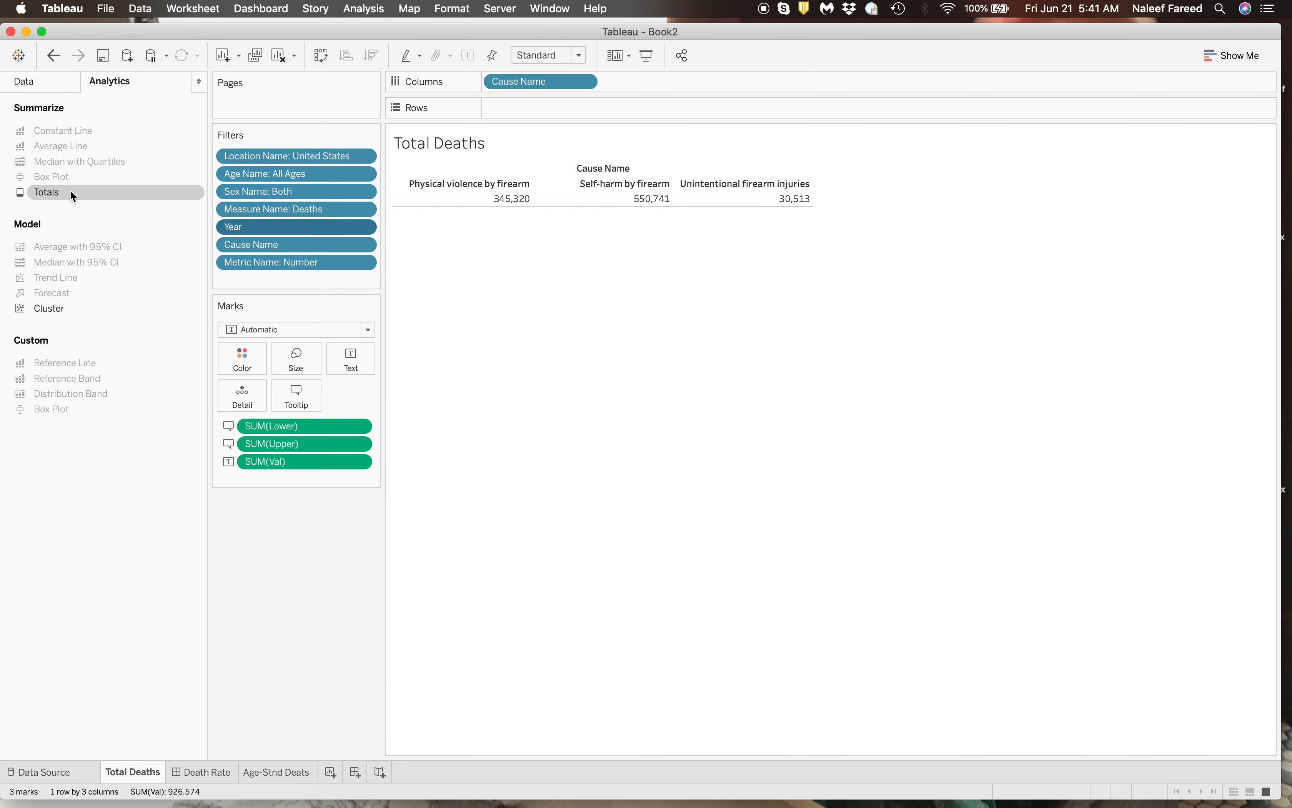
pyautogui.moveTo(100, 190); pyautogui.dragTo(693, 194)
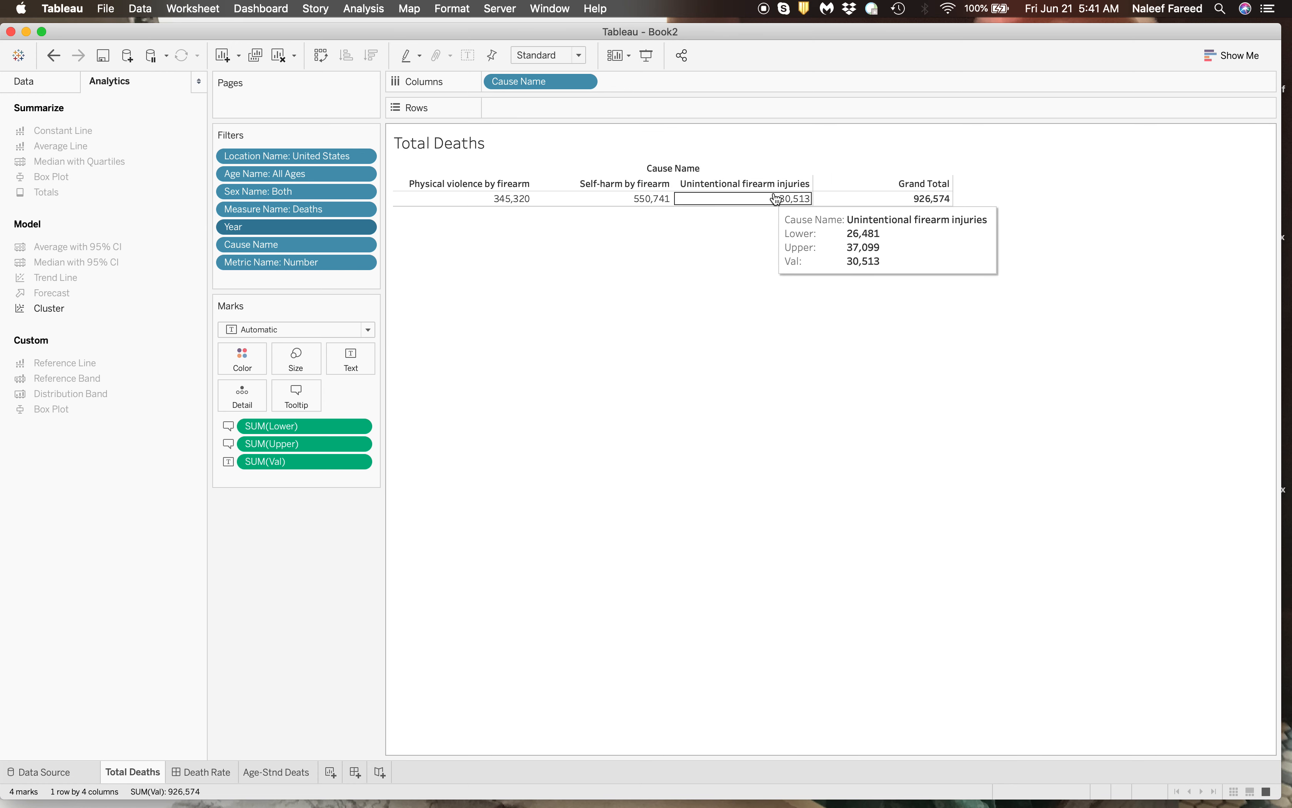
pyautogui.click(908, 185)
pyautogui.rightClick(909, 184)
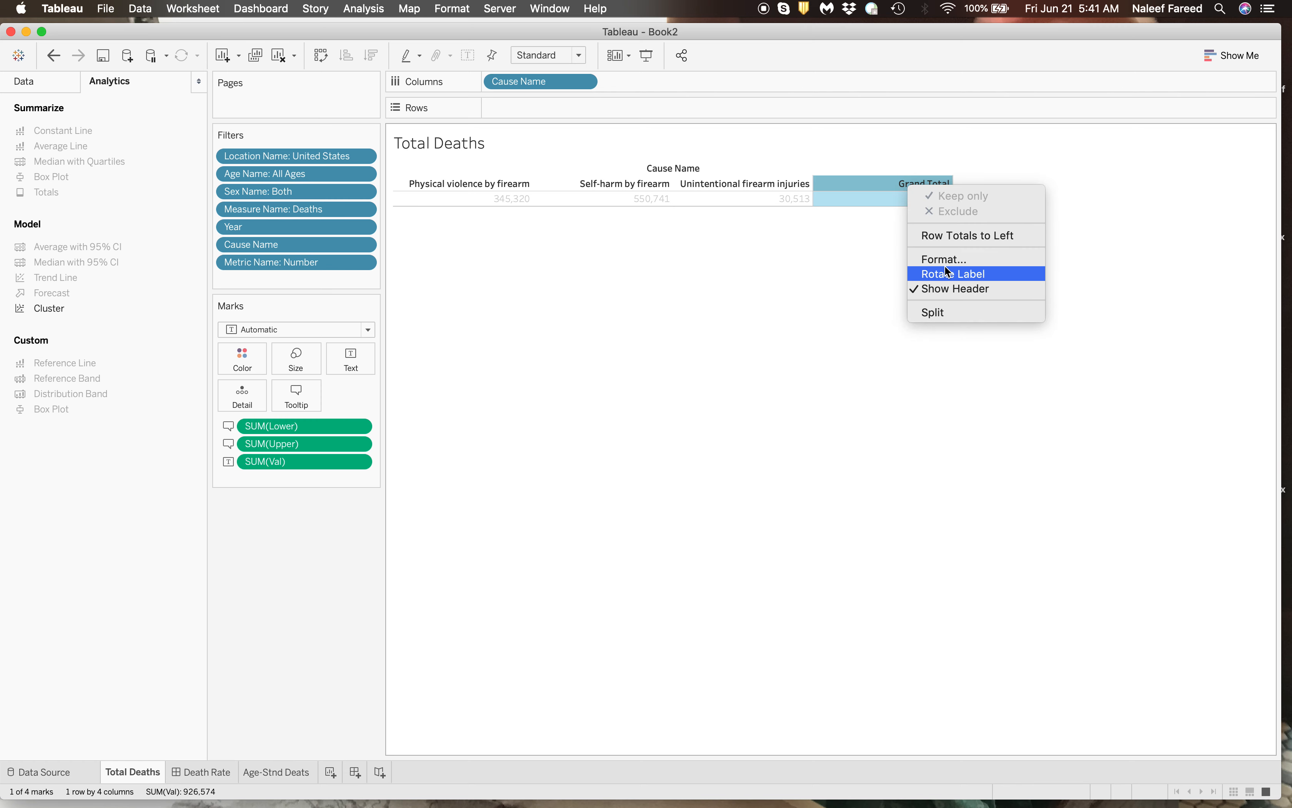
pyautogui.click(864, 253)
pyautogui.rightClick(900, 180)
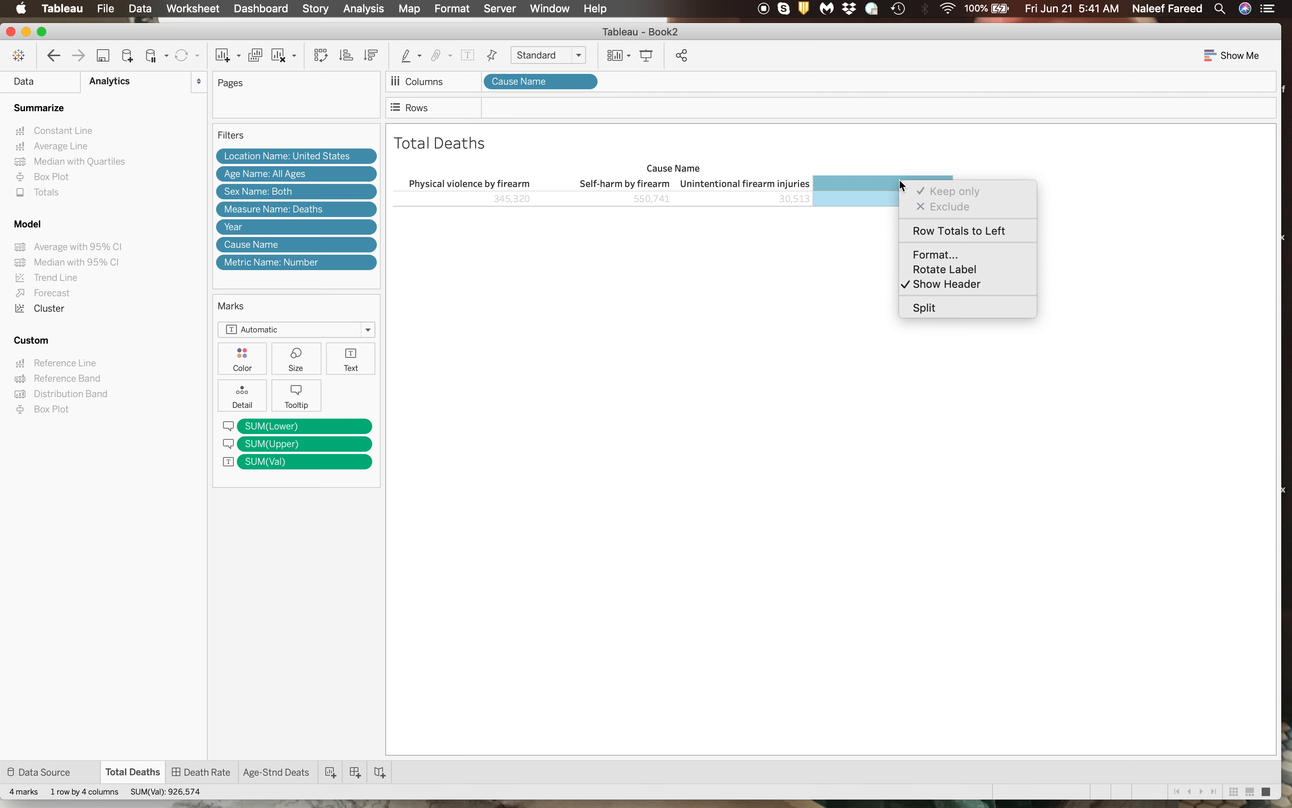
pyautogui.click(917, 254)
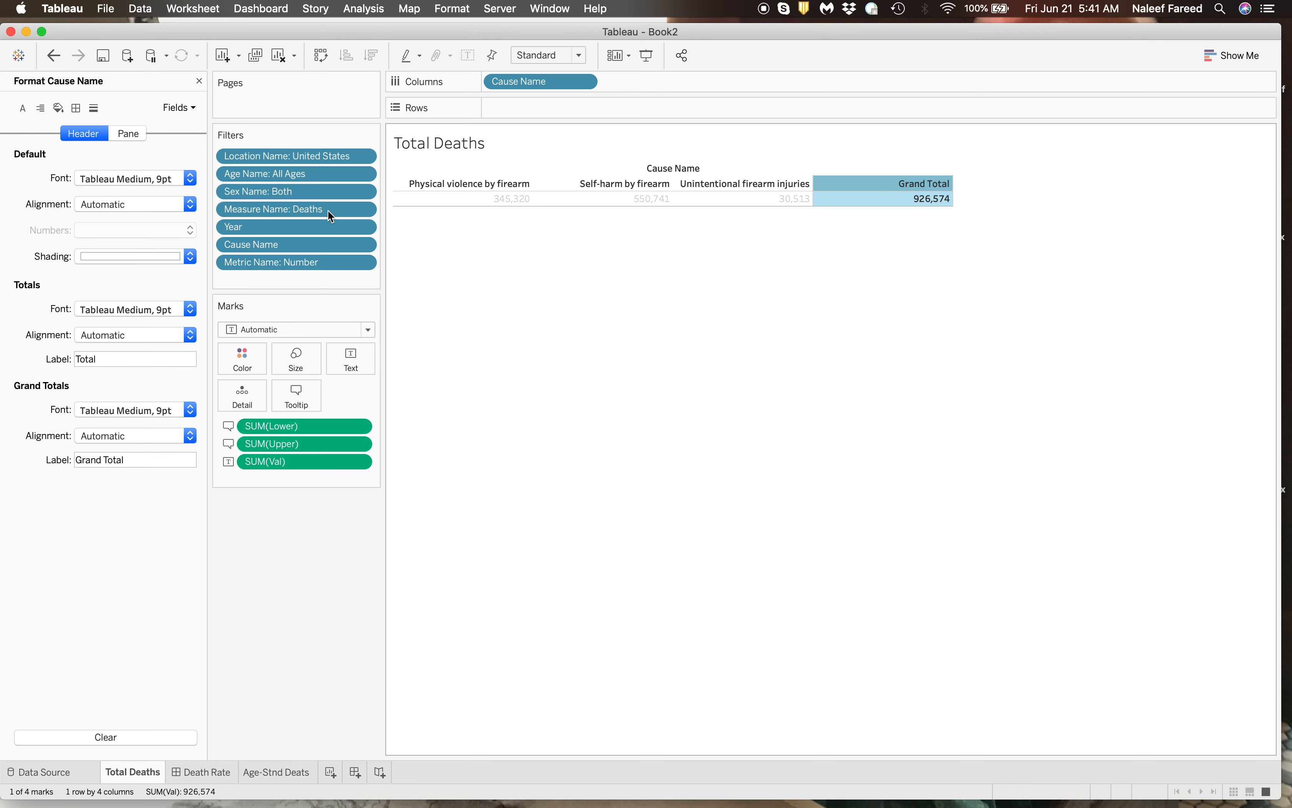
pyautogui.click(199, 81)
pyautogui.click(750, 351)
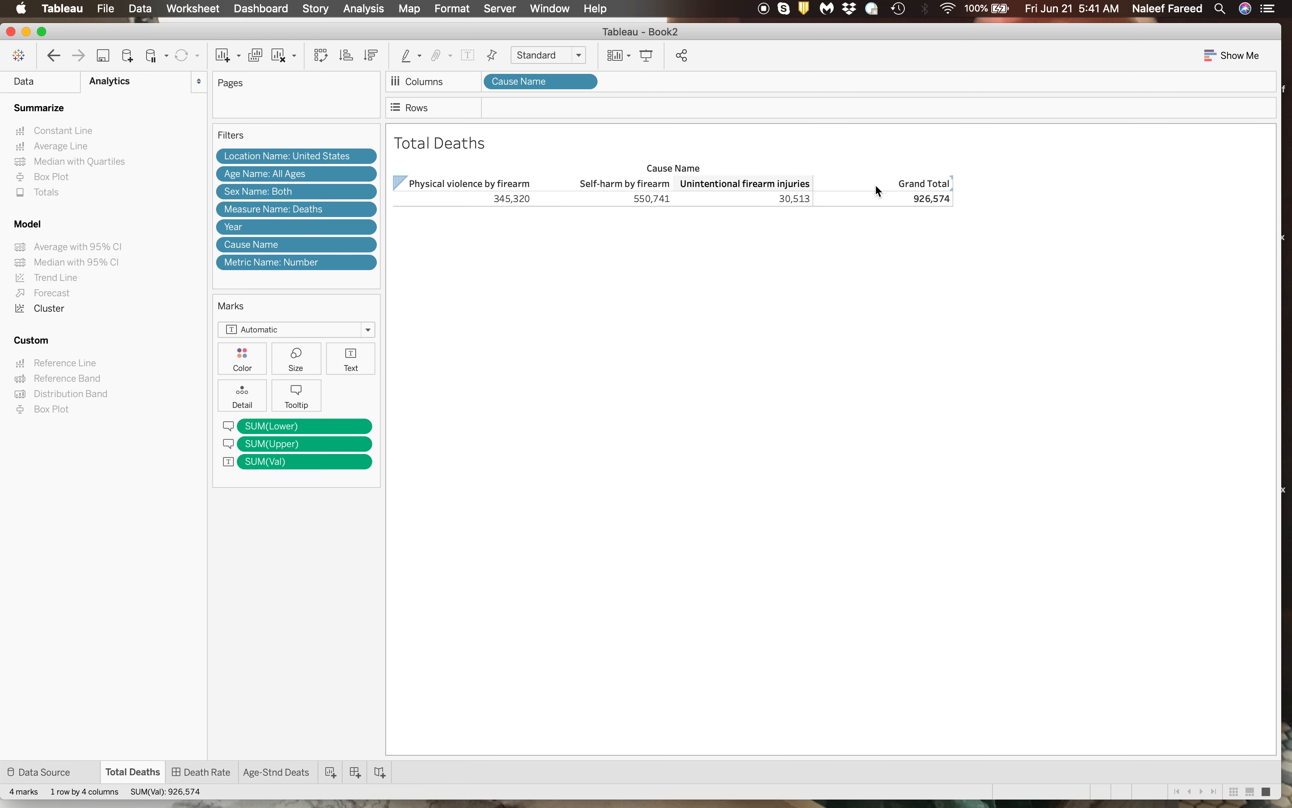
# Center the Val figures horizontally in the Total Deaths table, including the grand total
pyautogui.click(929, 199)
pyautogui.keyDown('super'); pyautogui.click(778, 203); pyautogui.keyUp('super')
pyautogui.keyDown('super'); pyautogui.click(641, 200); pyautogui.keyUp('super')
pyautogui.keyDown('super'); pyautogui.click(519, 200); pyautogui.keyUp('super')
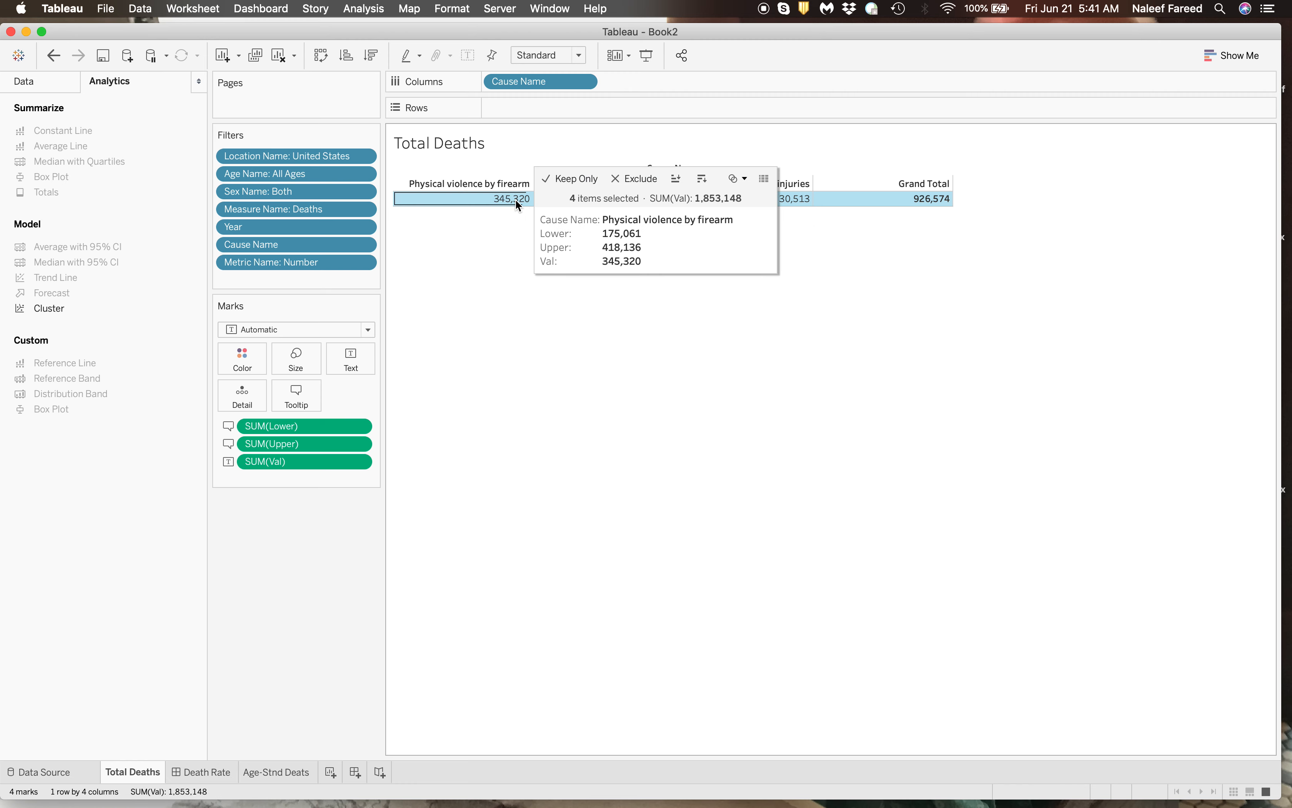
pyautogui.rightClick(521, 203)
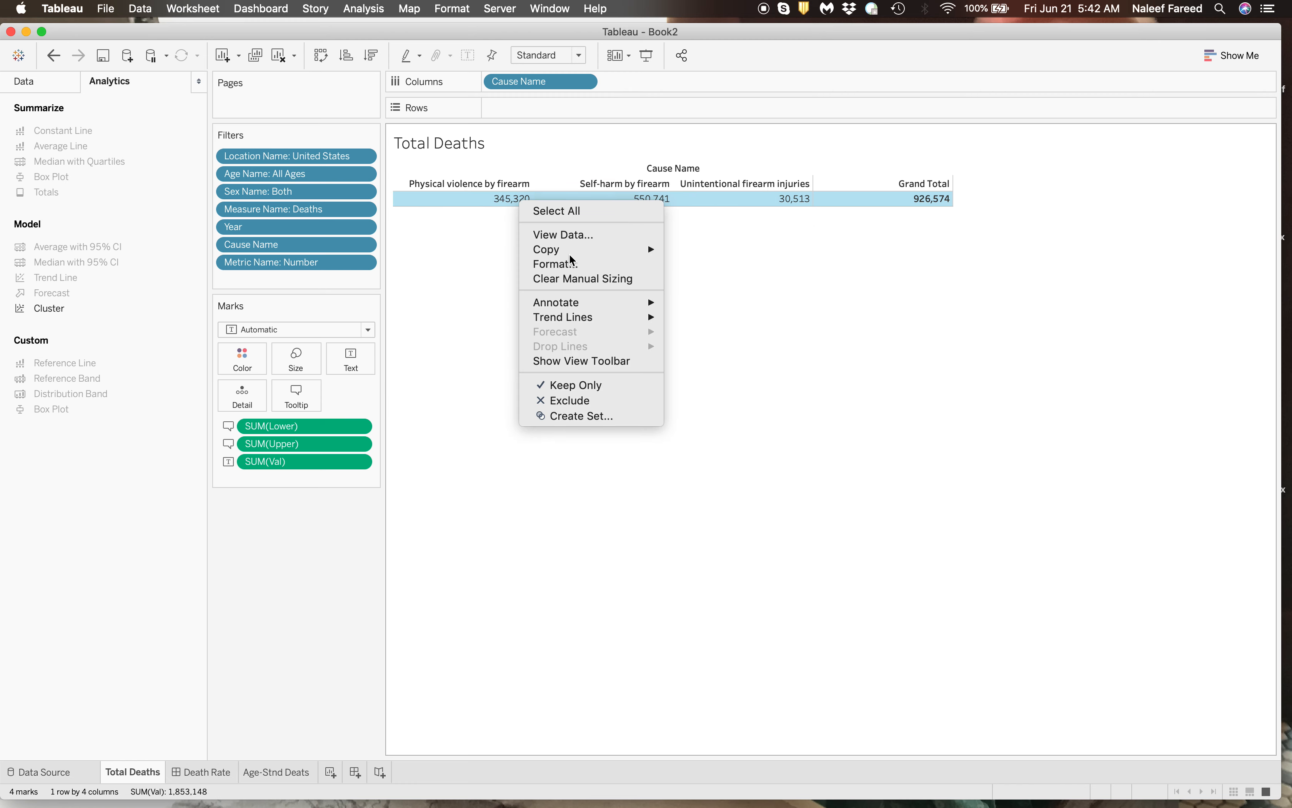
pyautogui.click(576, 270)
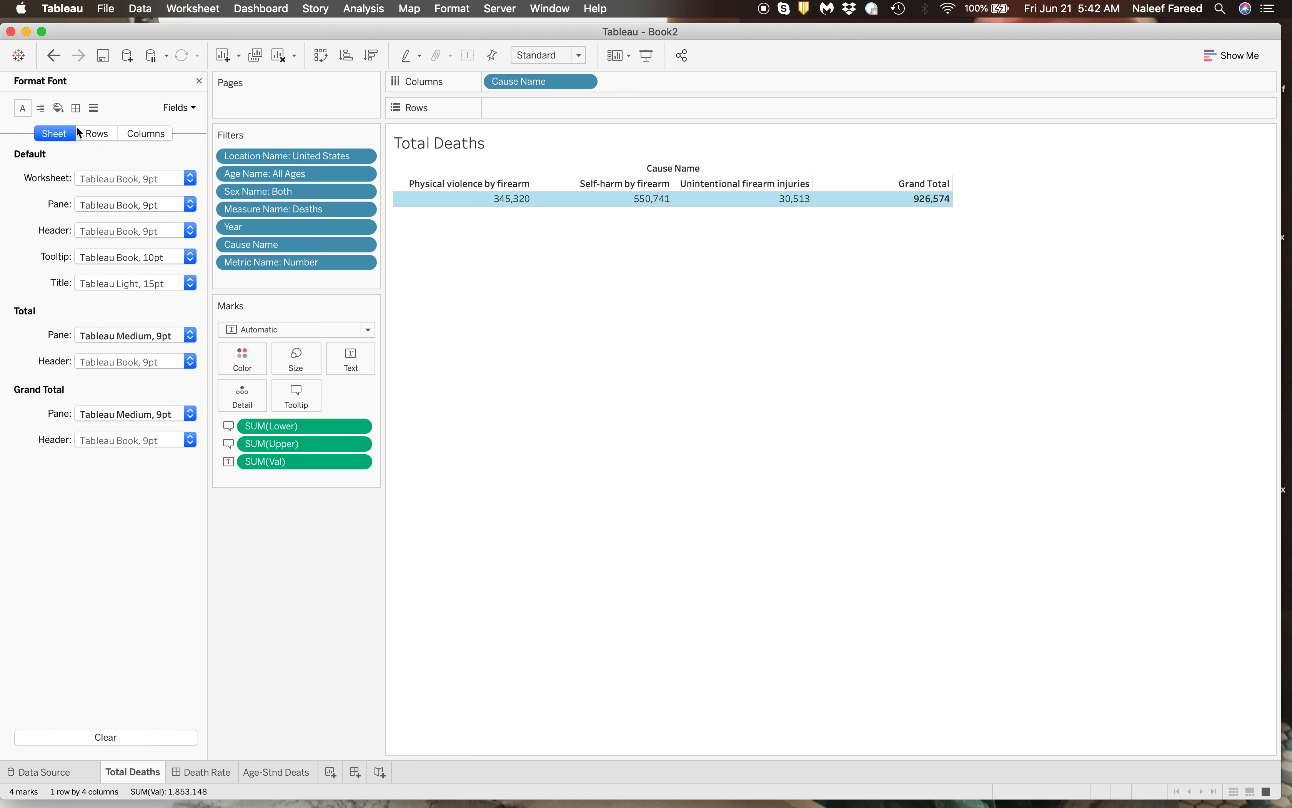
pyautogui.click(181, 109)
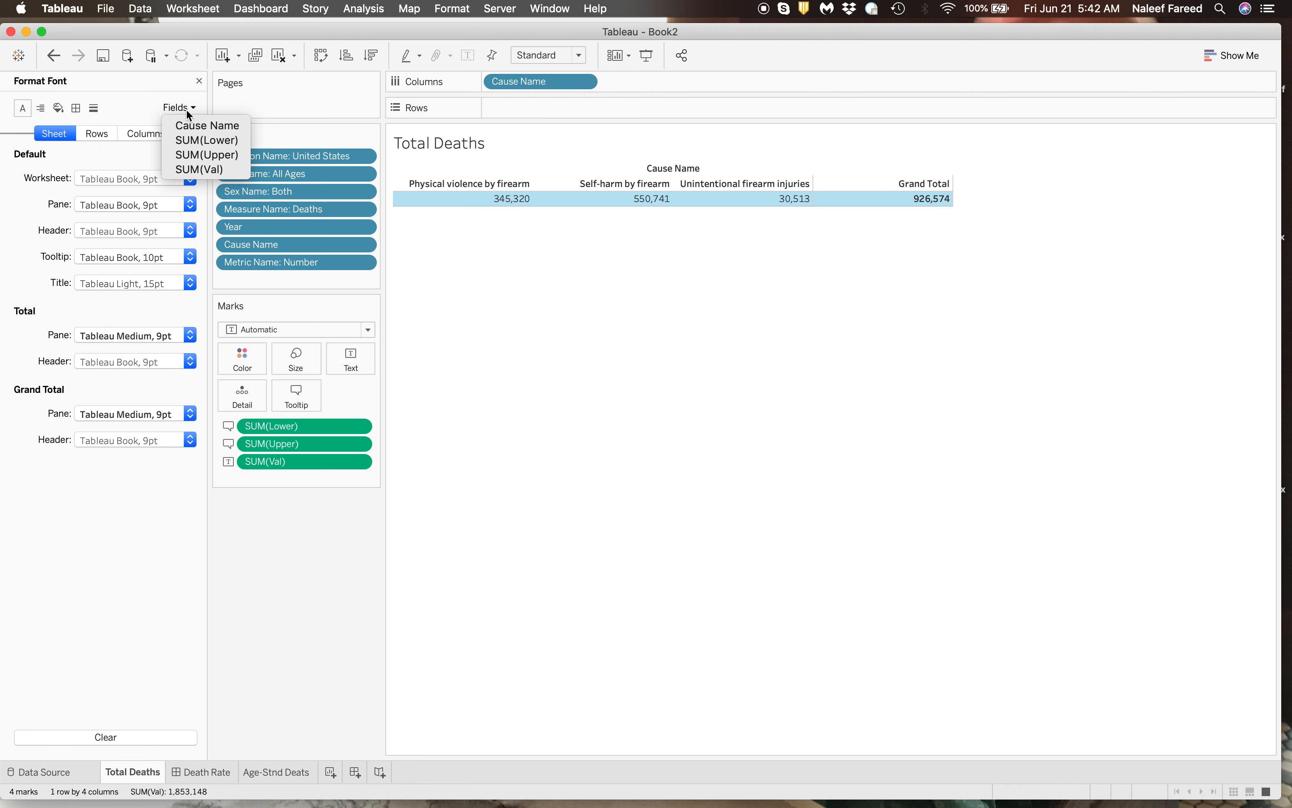
pyautogui.click(188, 168)
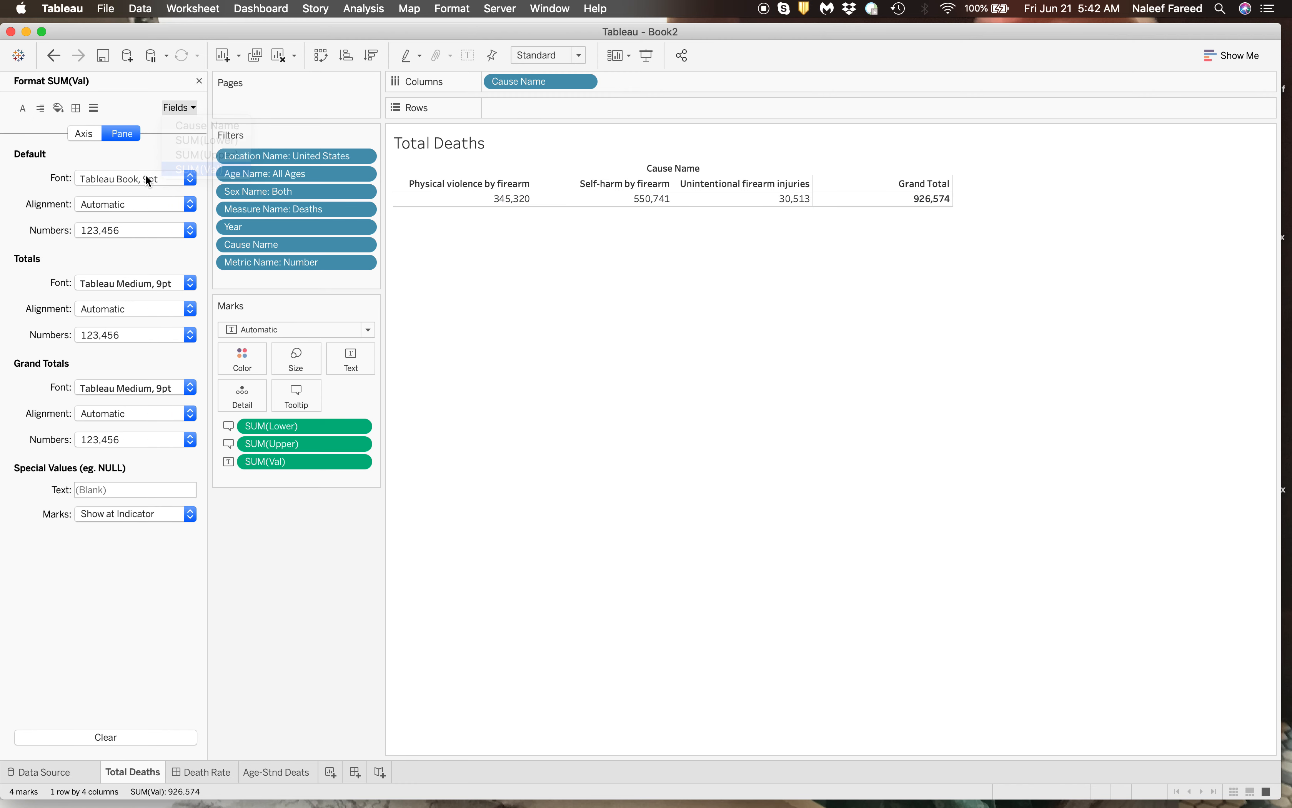
pyautogui.click(115, 207)
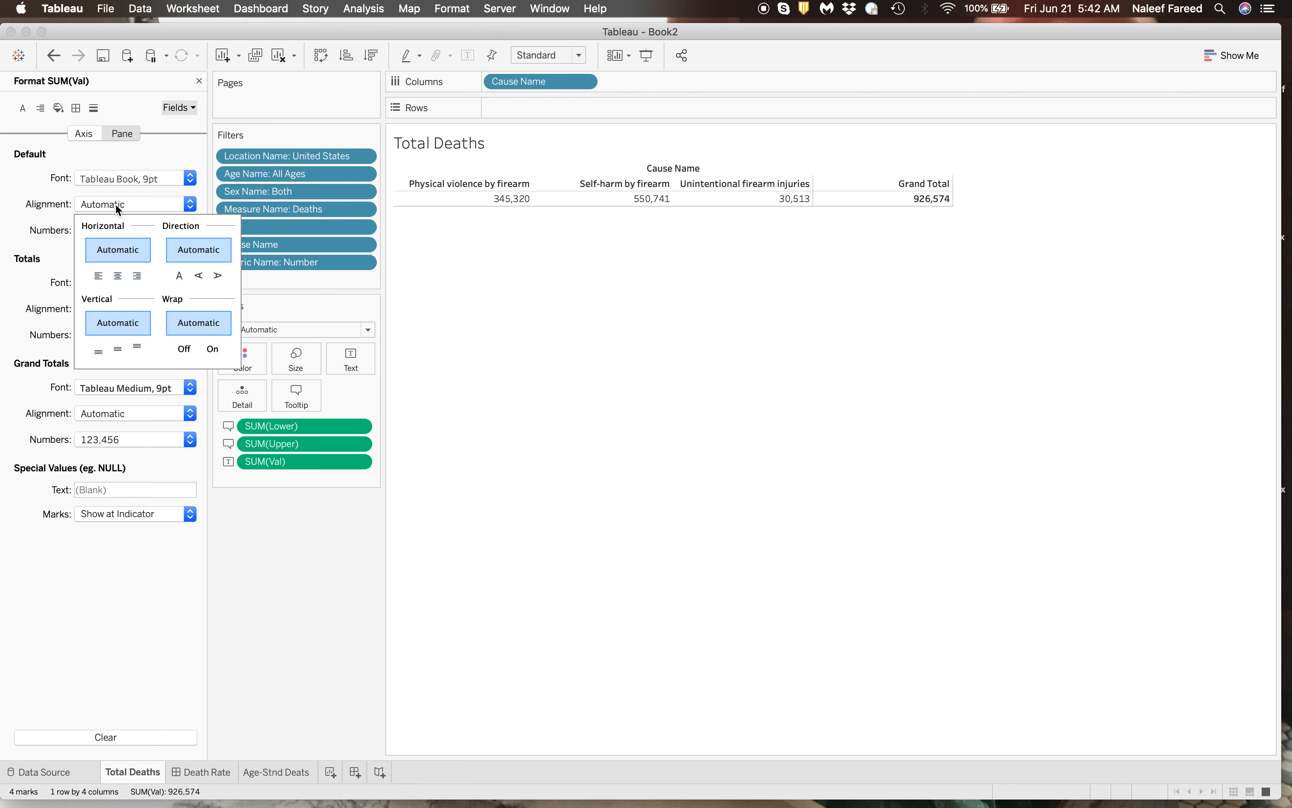
pyautogui.click(118, 275)
pyautogui.click(644, 306)
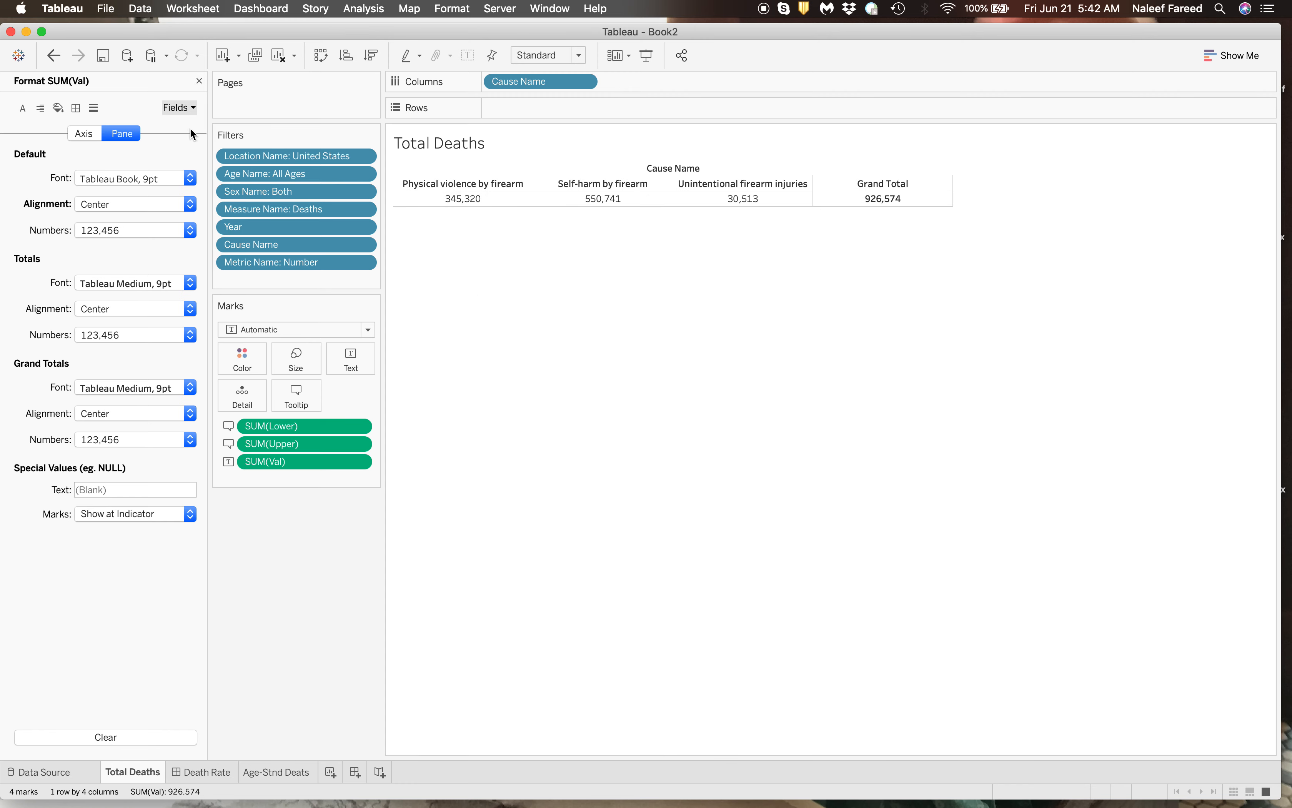
pyautogui.click(199, 81)
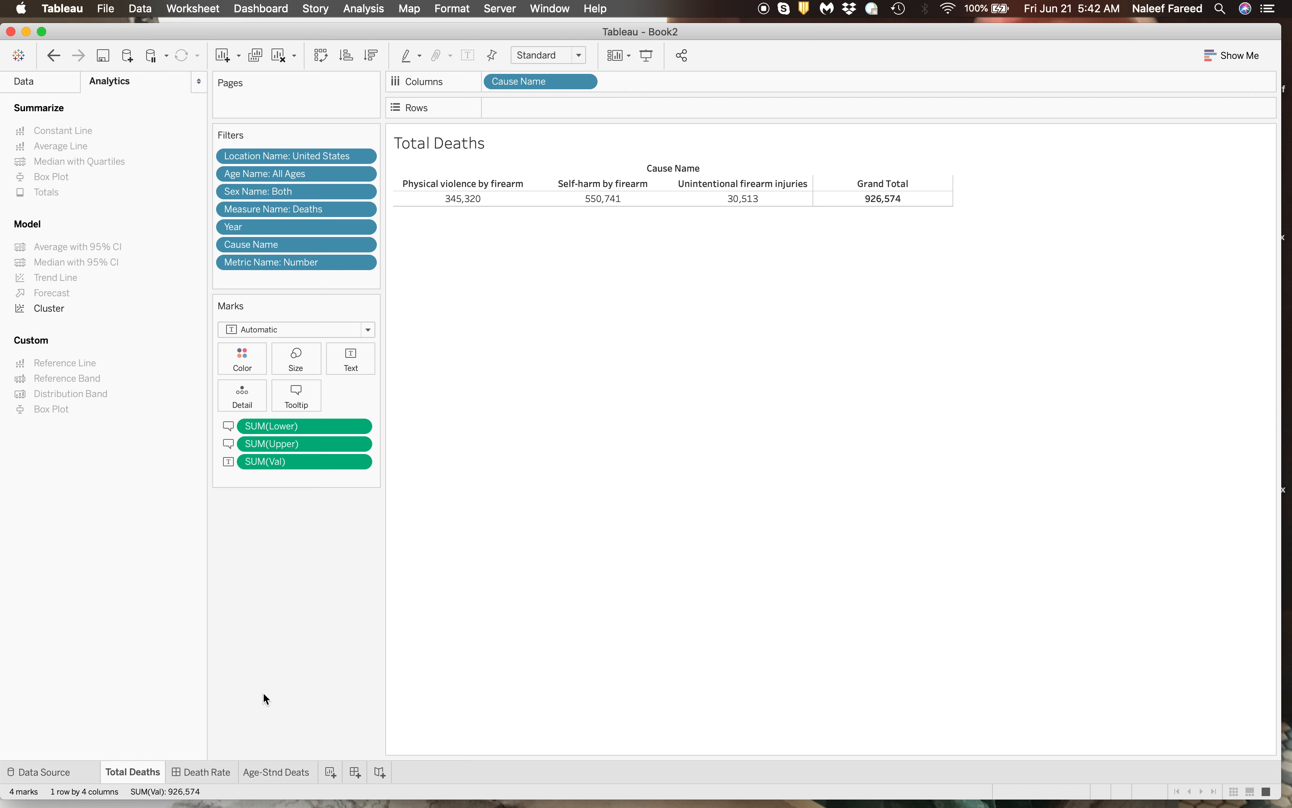
pyautogui.click(204, 774)
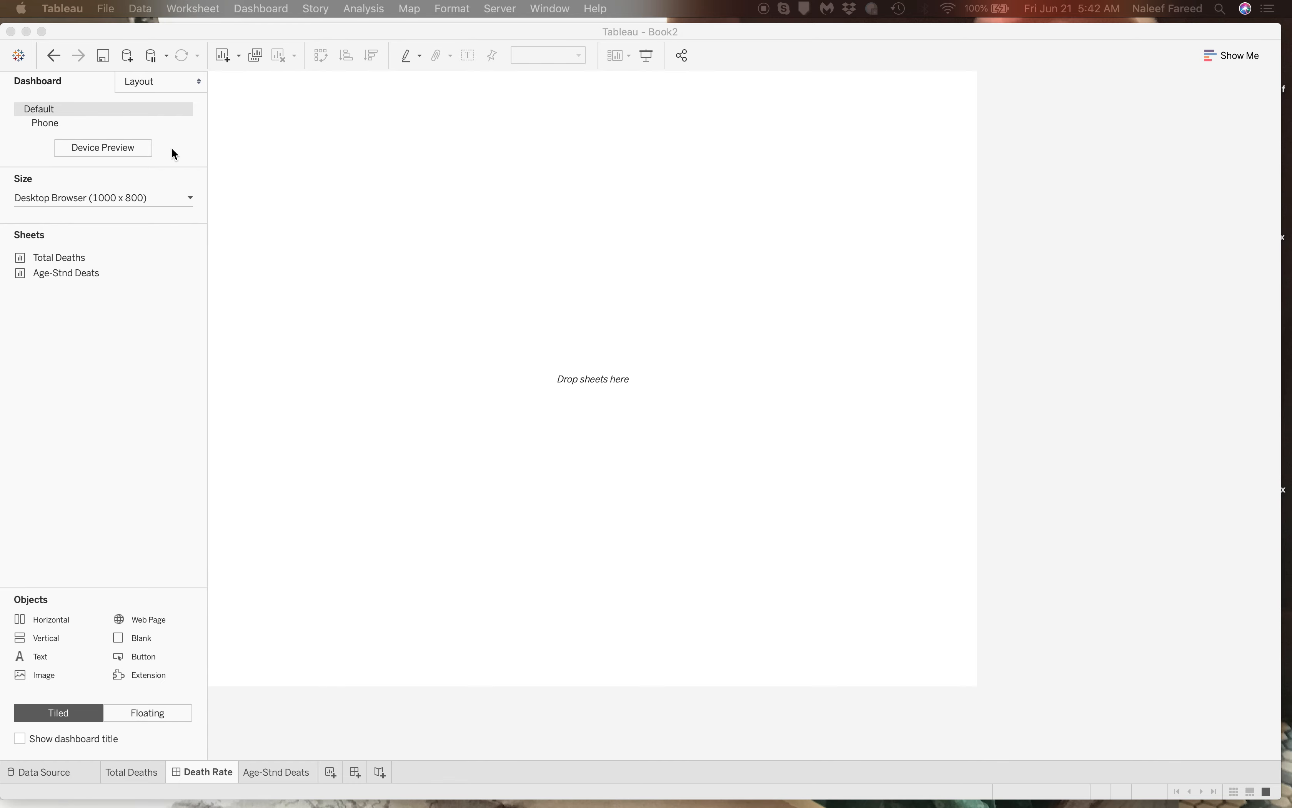
pyautogui.click(196, 80)
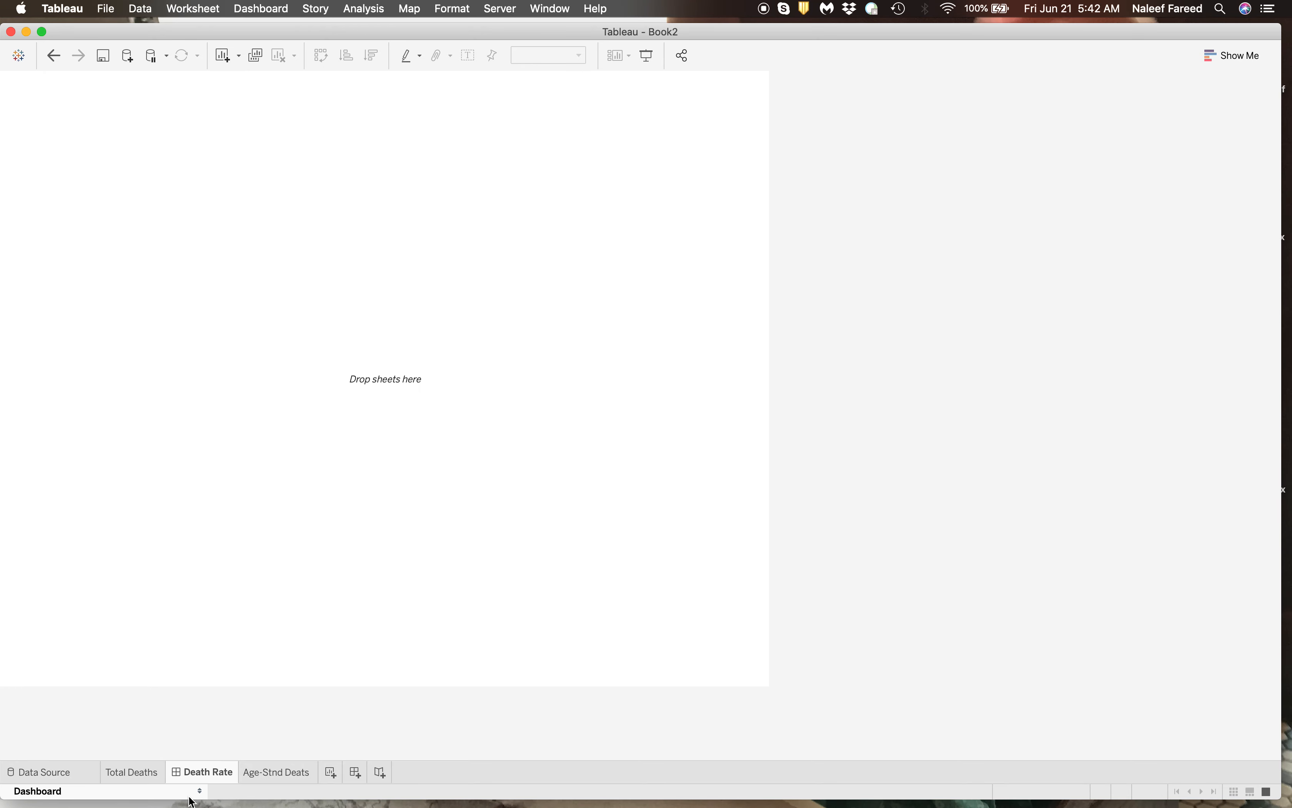
pyautogui.click(202, 793)
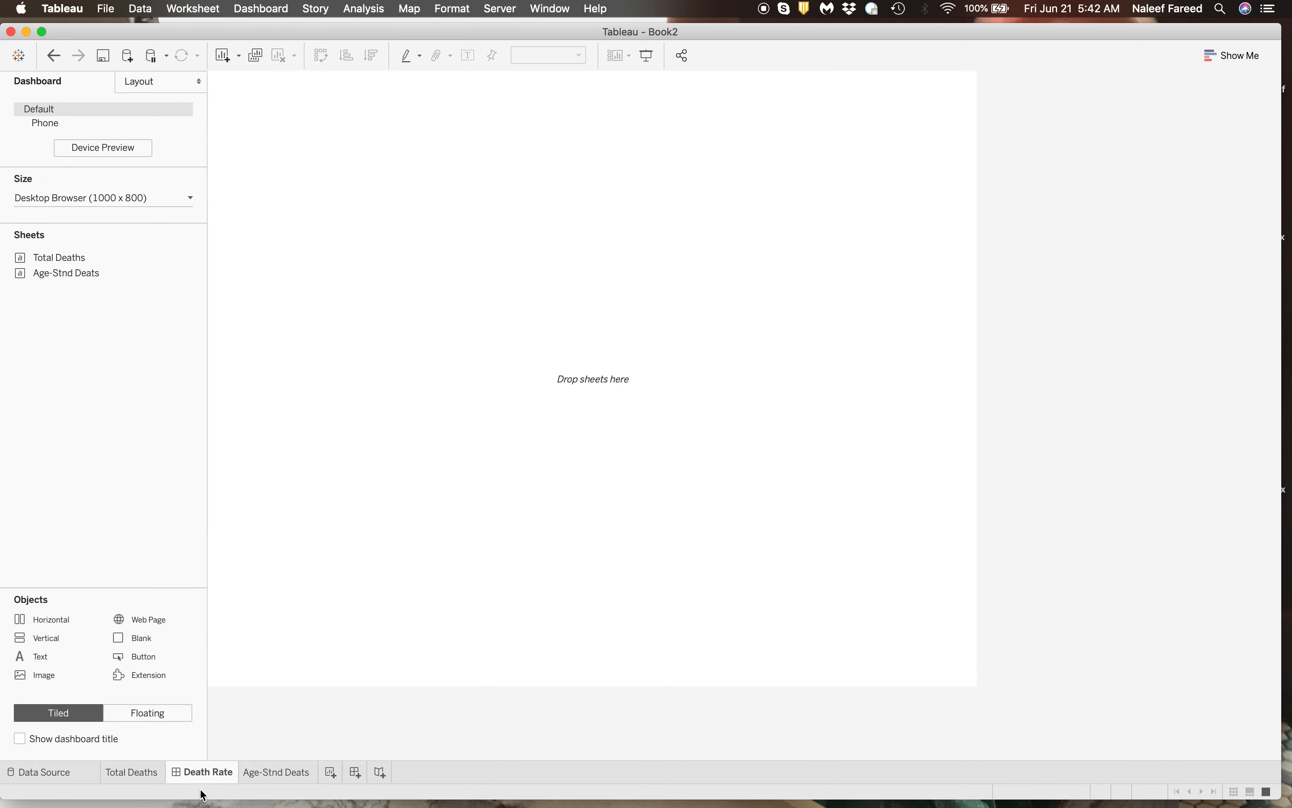
pyautogui.click(192, 772)
pyautogui.click(200, 82)
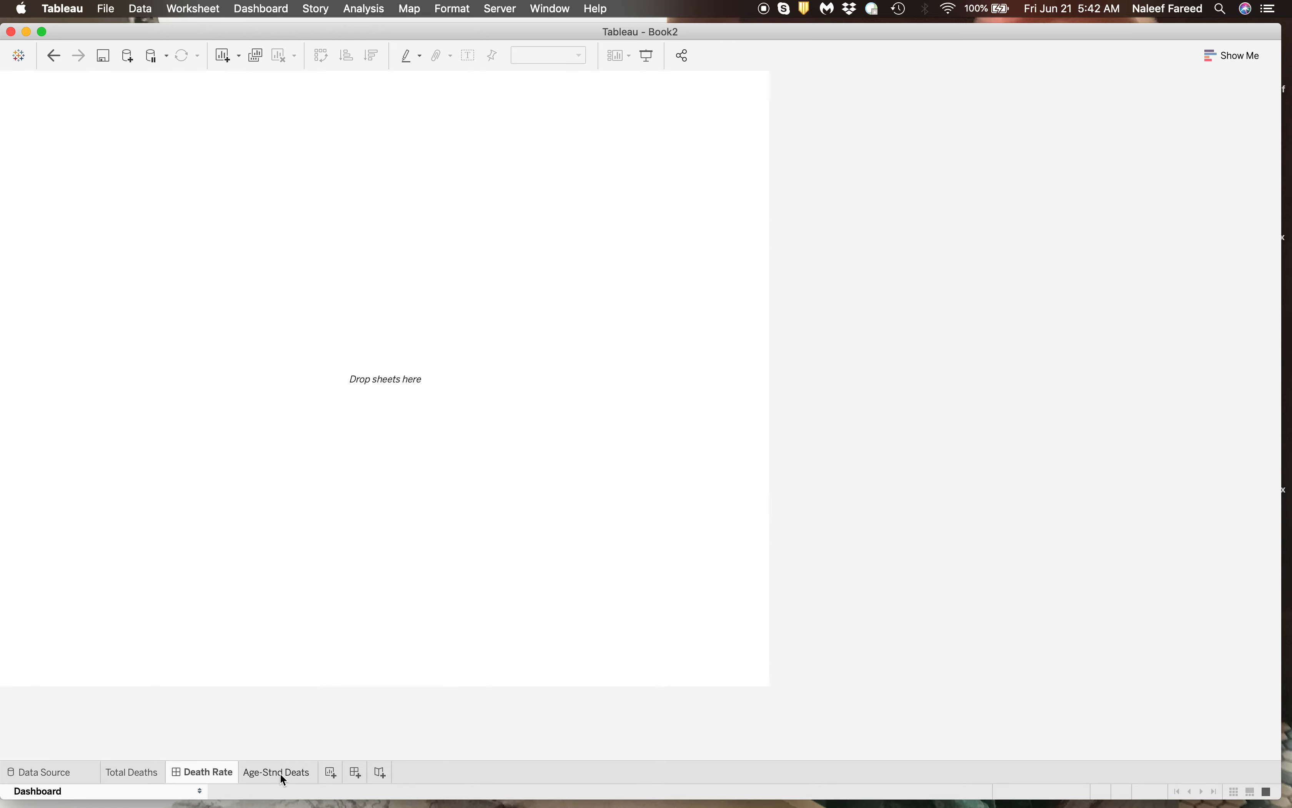
# Add a new worksheet to the workbook and name it Death Rate1
pyautogui.click(330, 772)
pyautogui.doubleClick(331, 773)
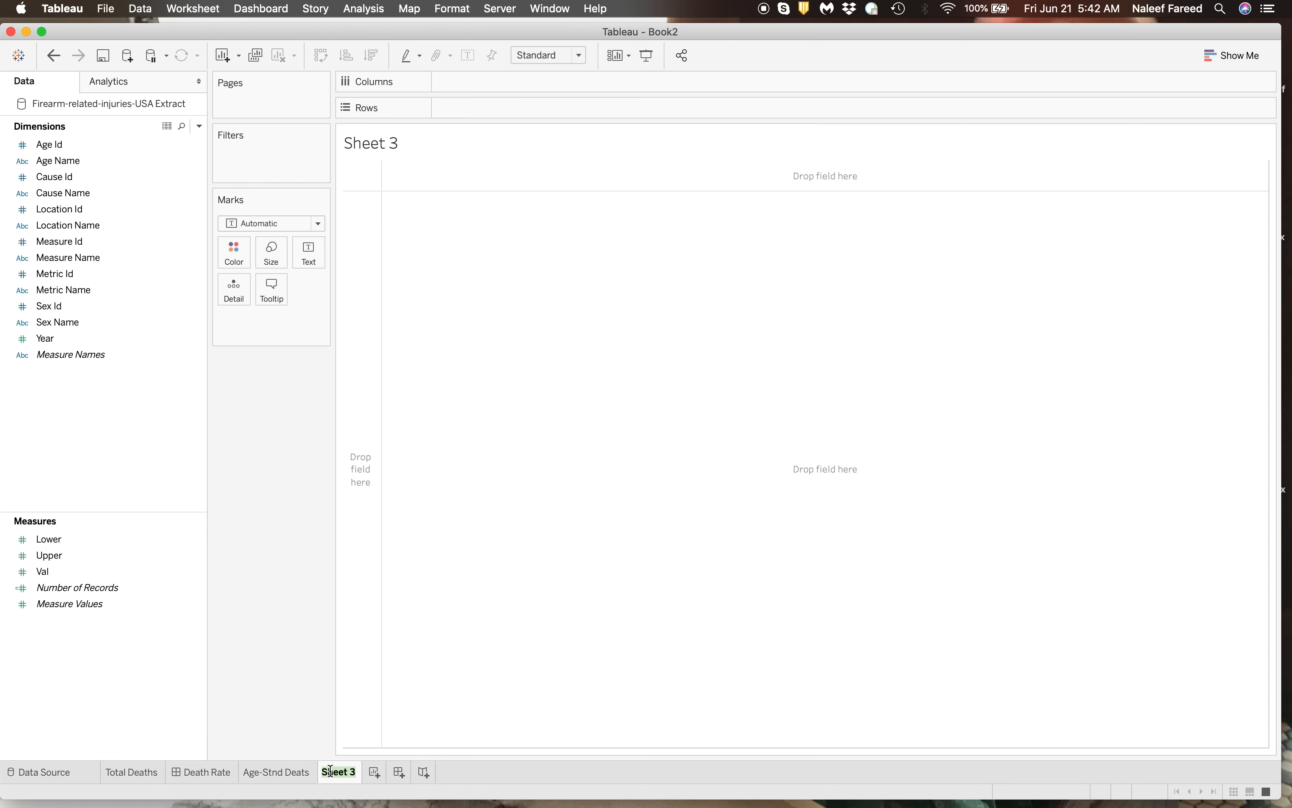
pyautogui.write('Death Rate')
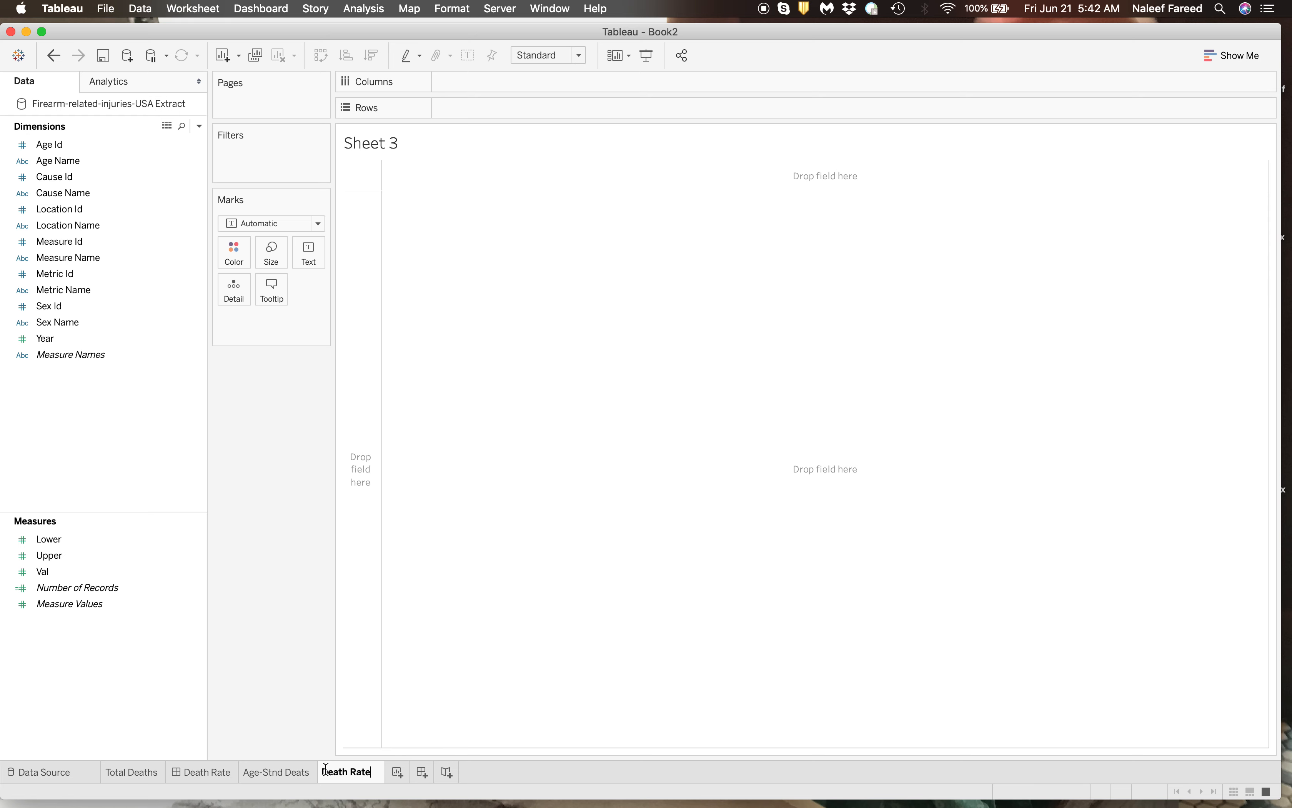
pyautogui.press('Return')
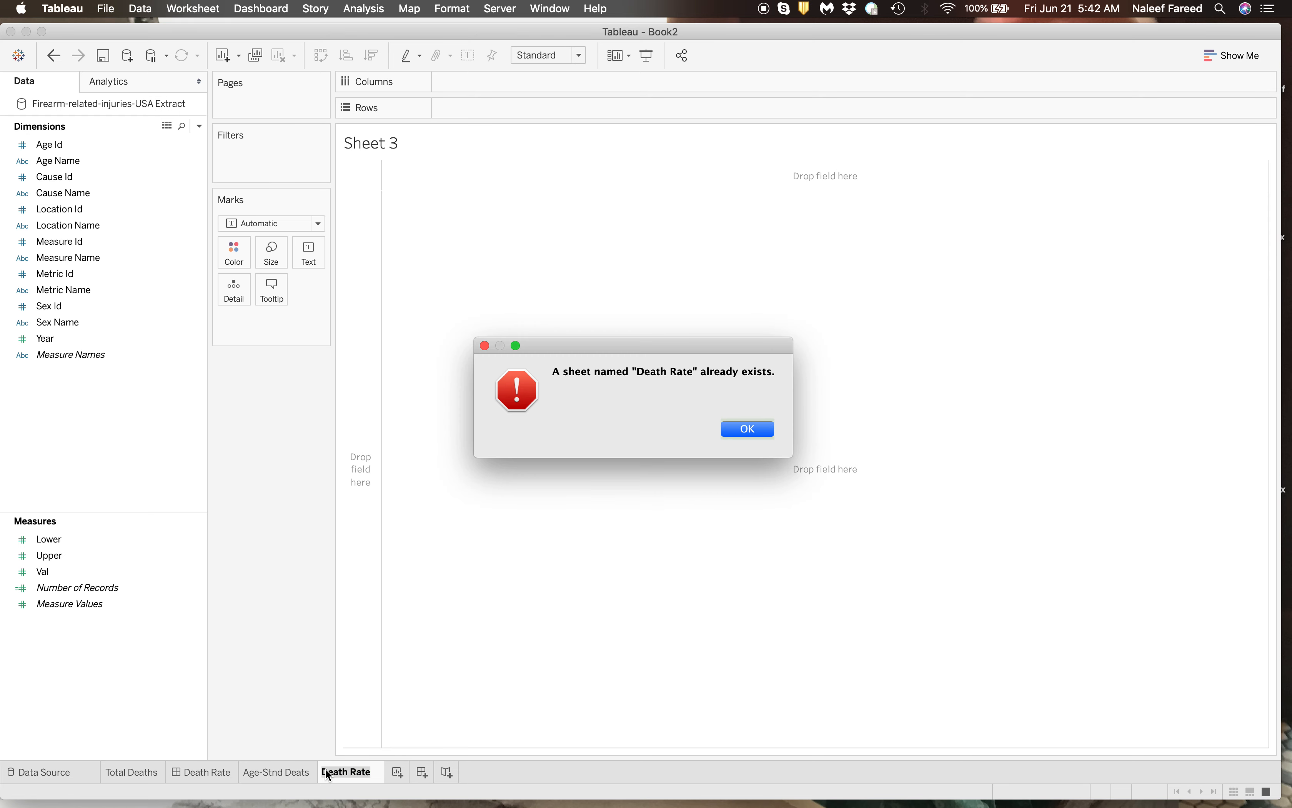
pyautogui.press('Return')
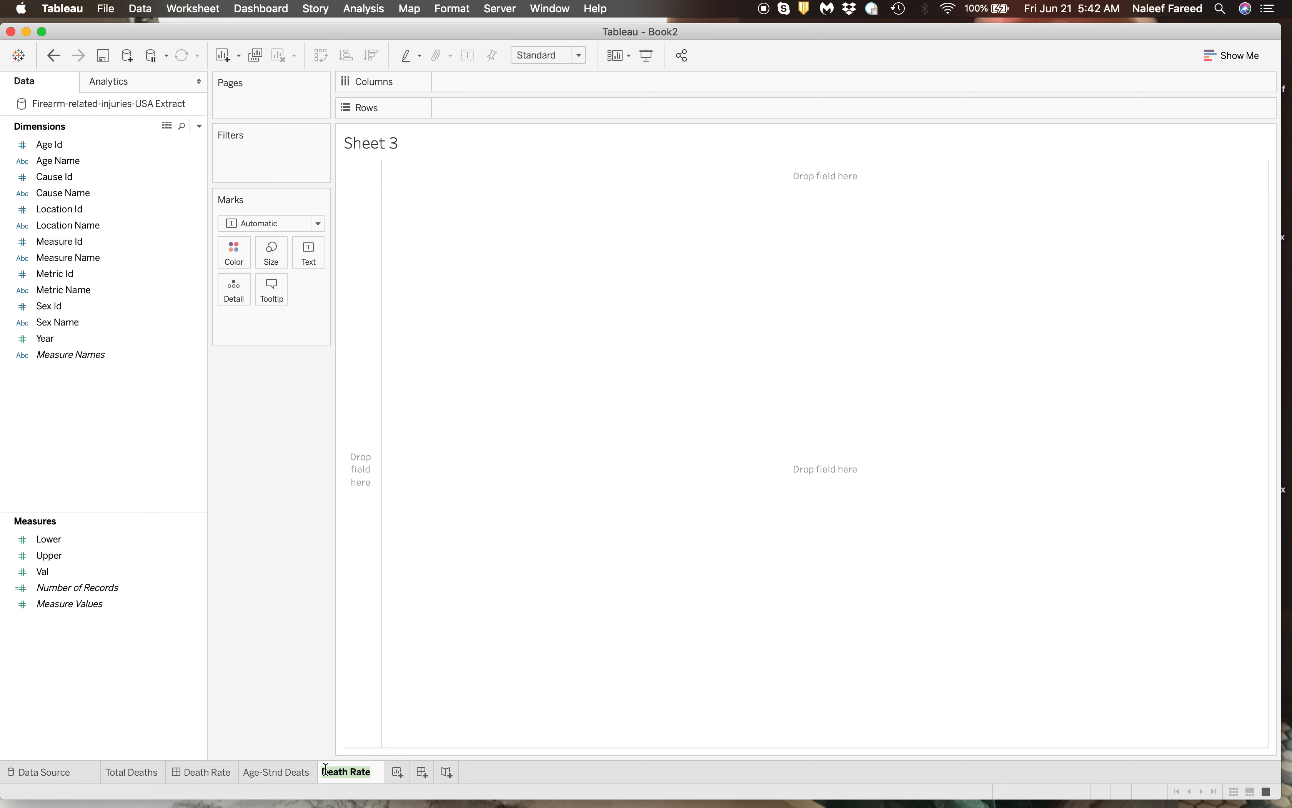
pyautogui.press('BackSpace')
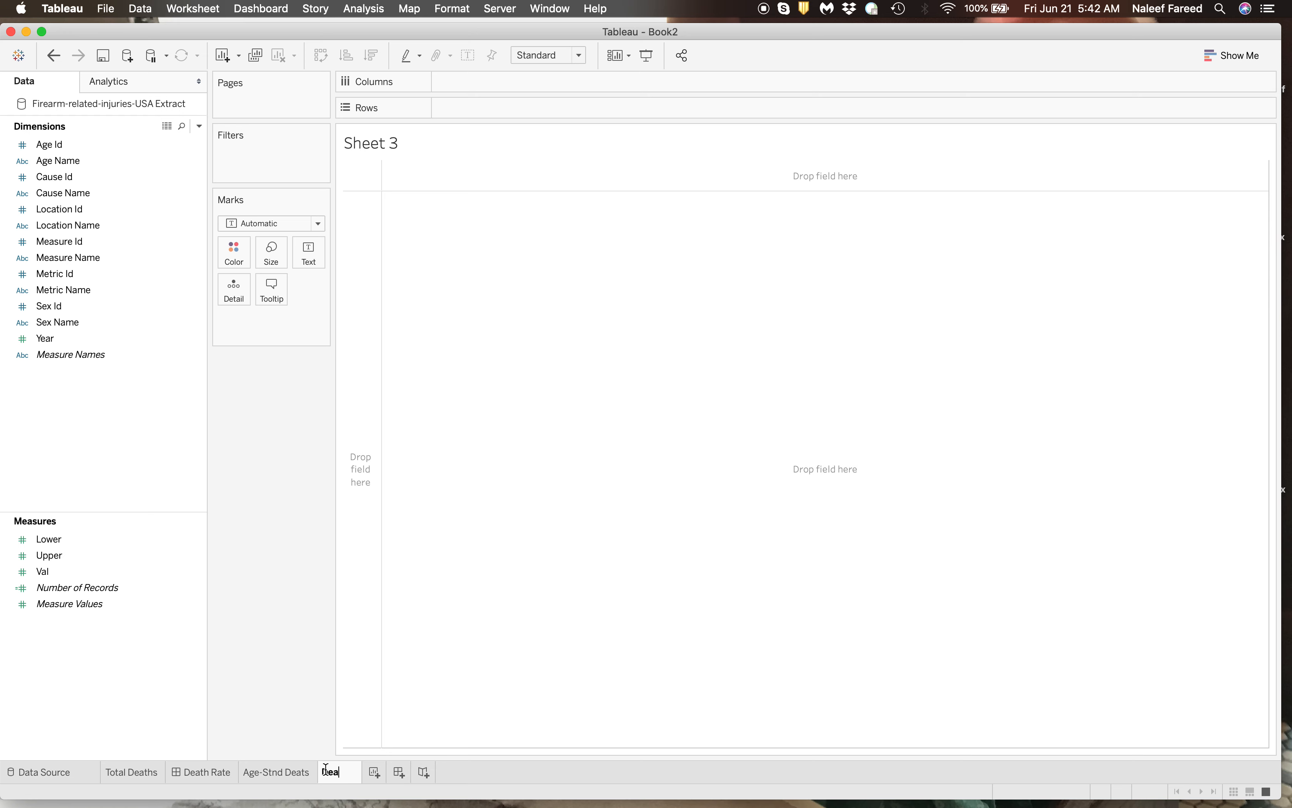
pyautogui.write('Rat')
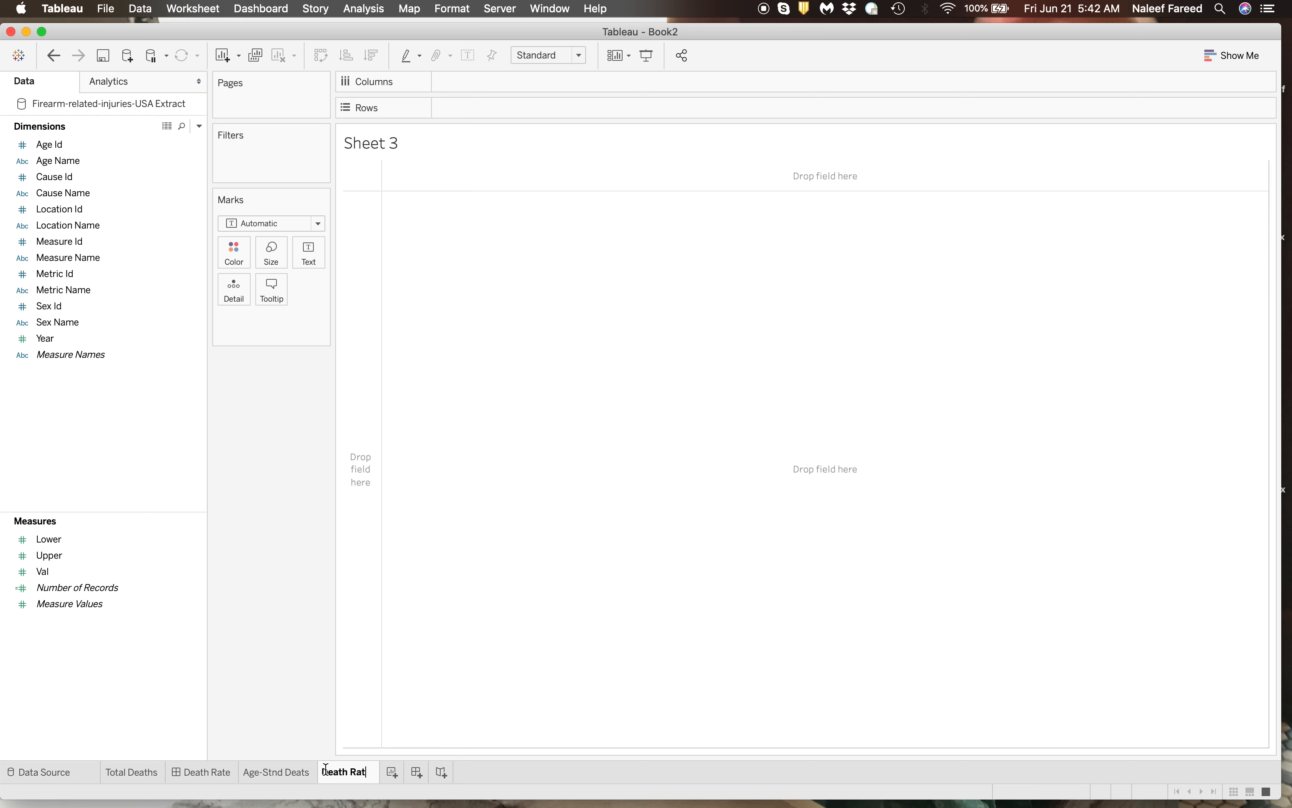
pyautogui.write('e')
pyautogui.press('Return')
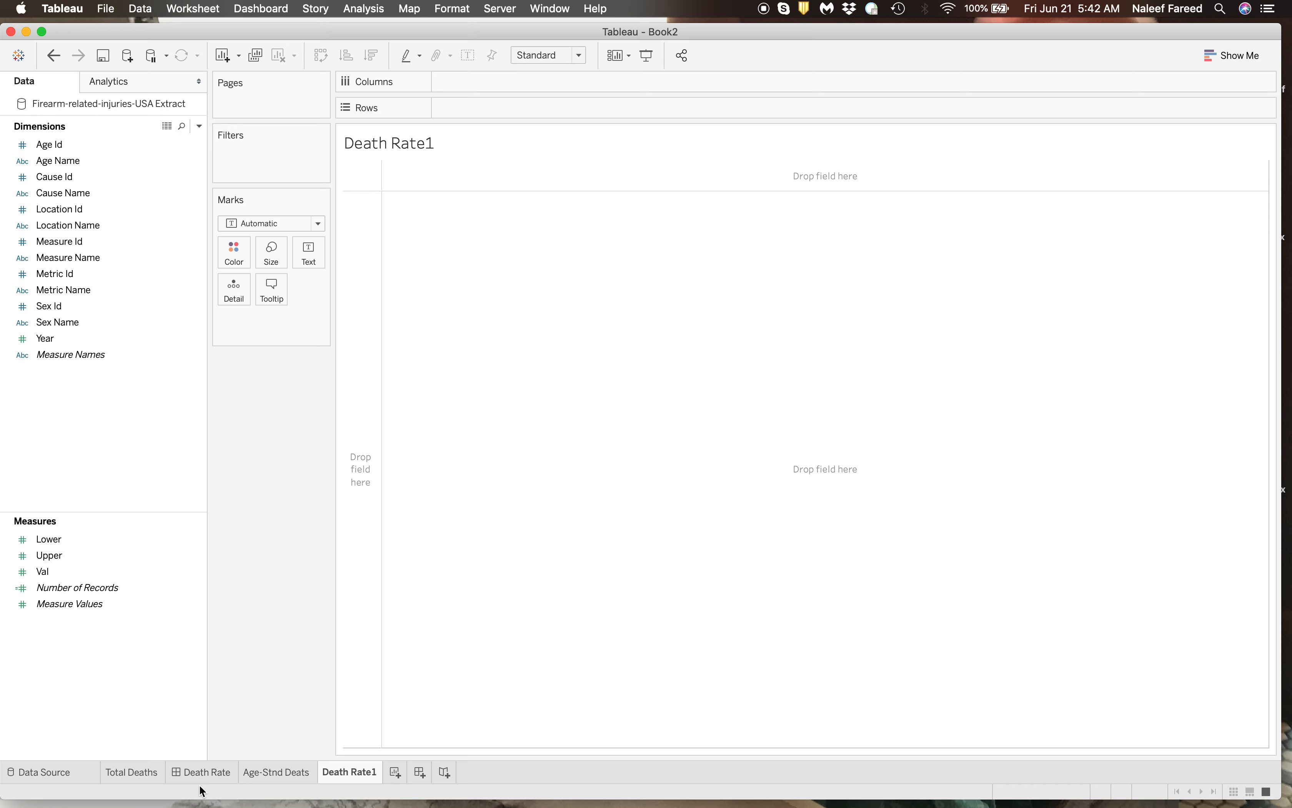
# Delete the empty Death Rate dashboard and move the Death Rate1 sheet directly after Total Deaths
pyautogui.rightClick(196, 774)
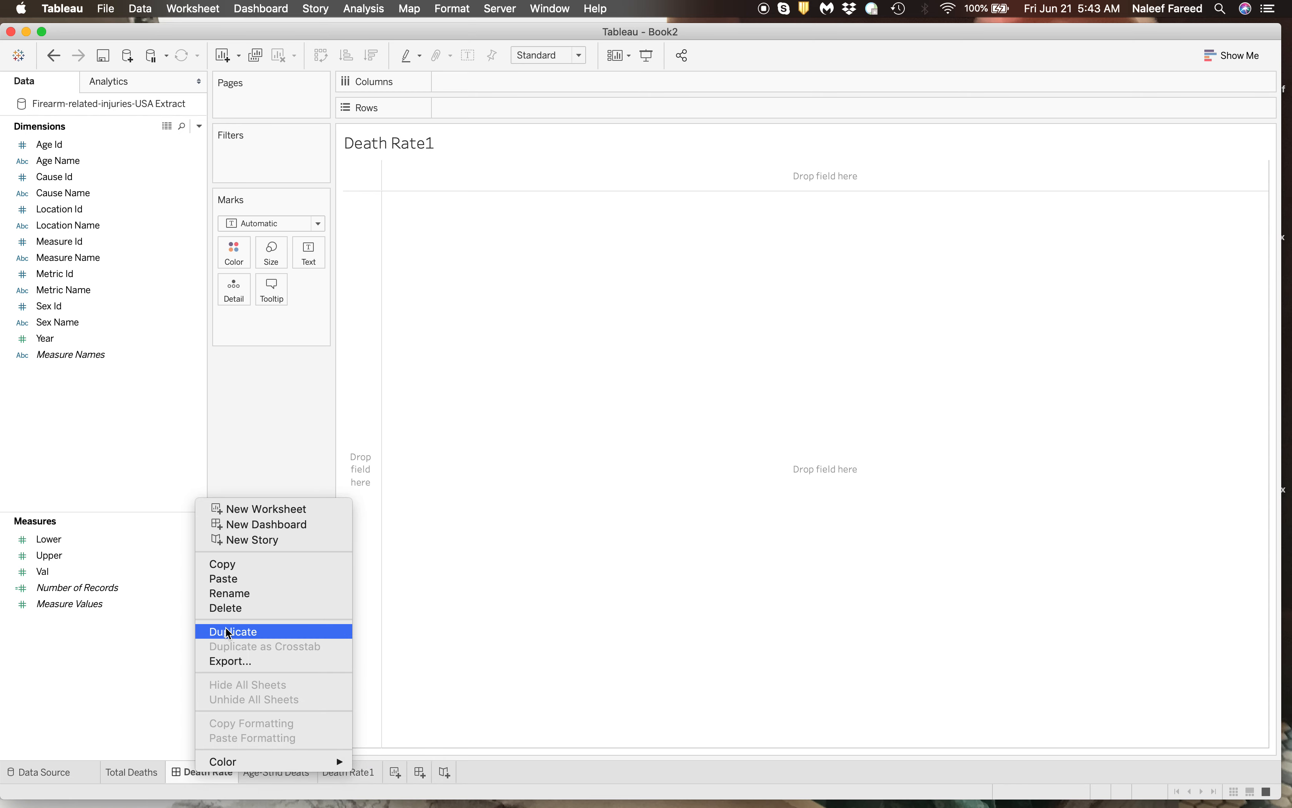
pyautogui.click(227, 608)
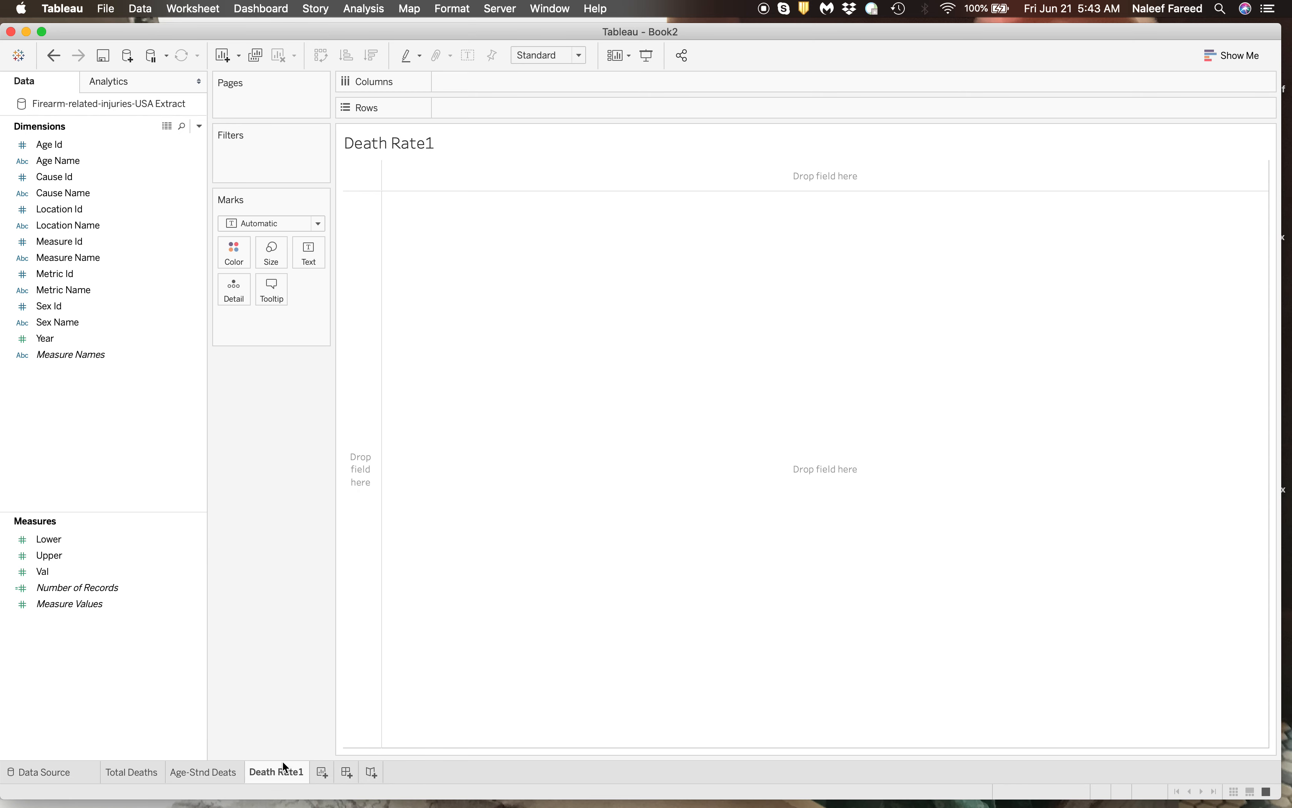
pyautogui.moveTo(271, 768); pyautogui.dragTo(180, 771)
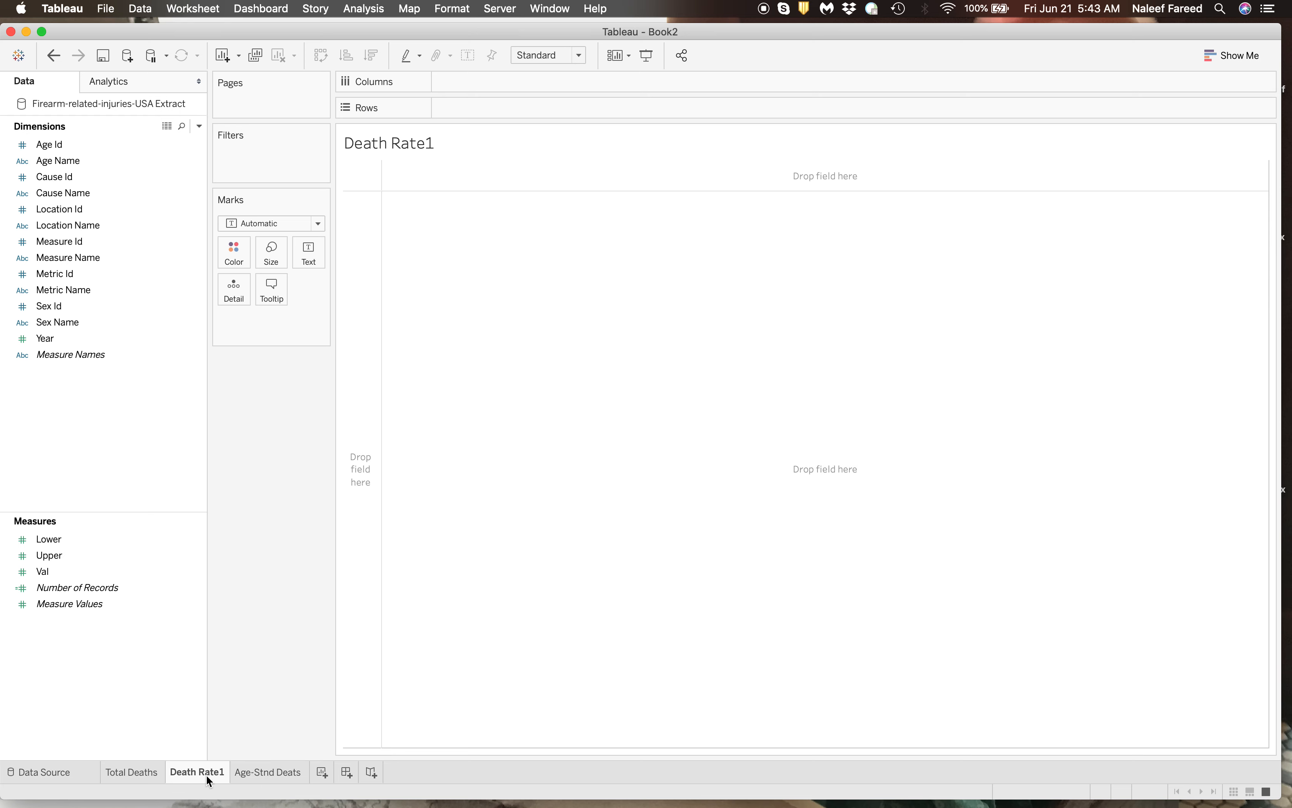
# Filter Location Name to United States on the Death Rate1 sheet and widen the filter and marks cards
pyautogui.click(95, 149)
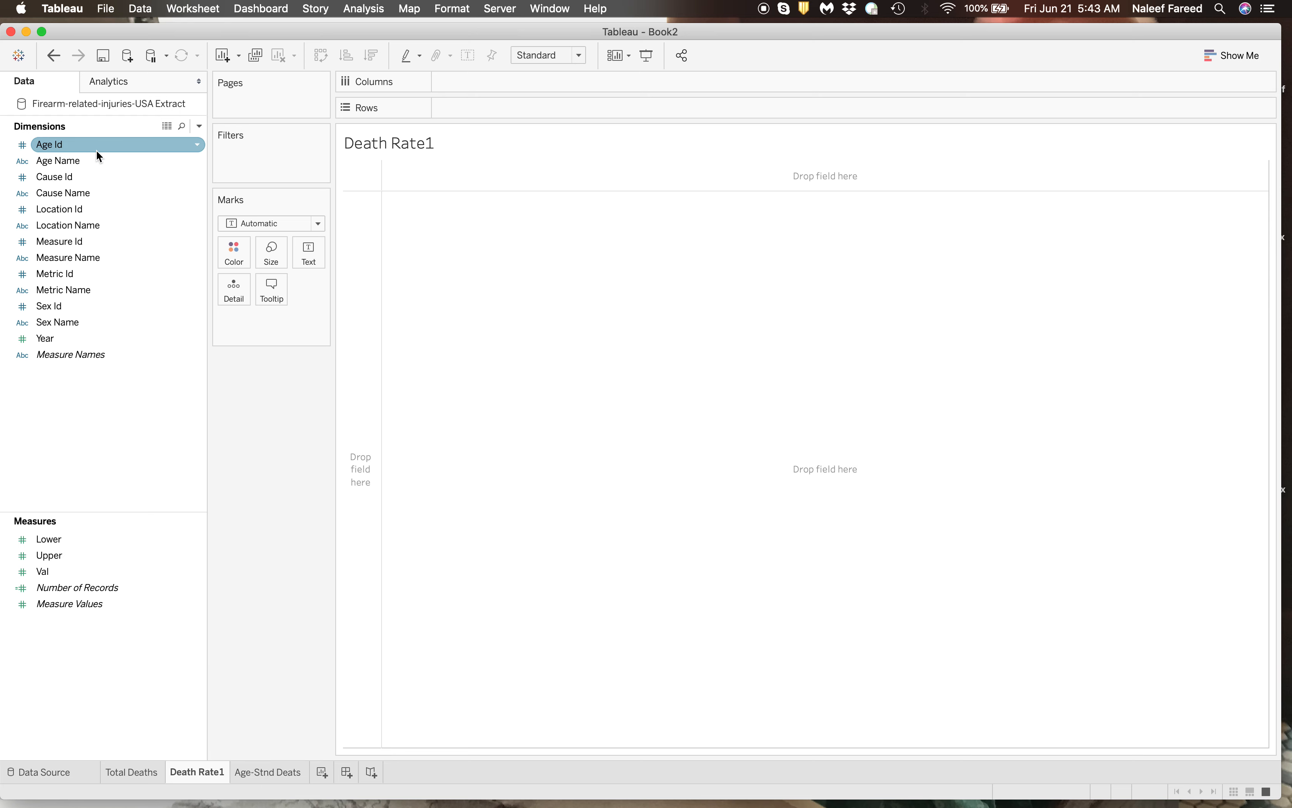
pyautogui.moveTo(95, 225); pyautogui.dragTo(249, 150)
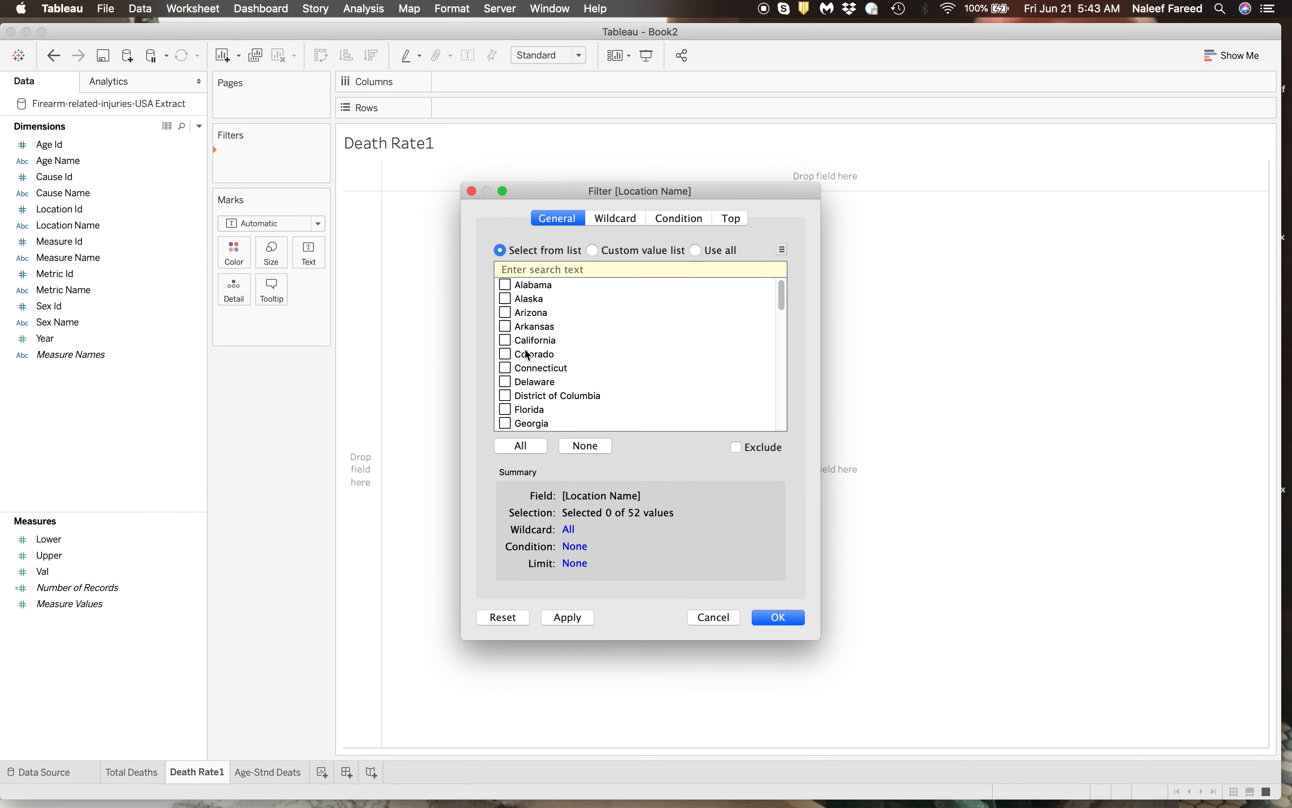
pyautogui.scroll(-10, 528, 395)
pyautogui.scroll(-3, 521, 387)
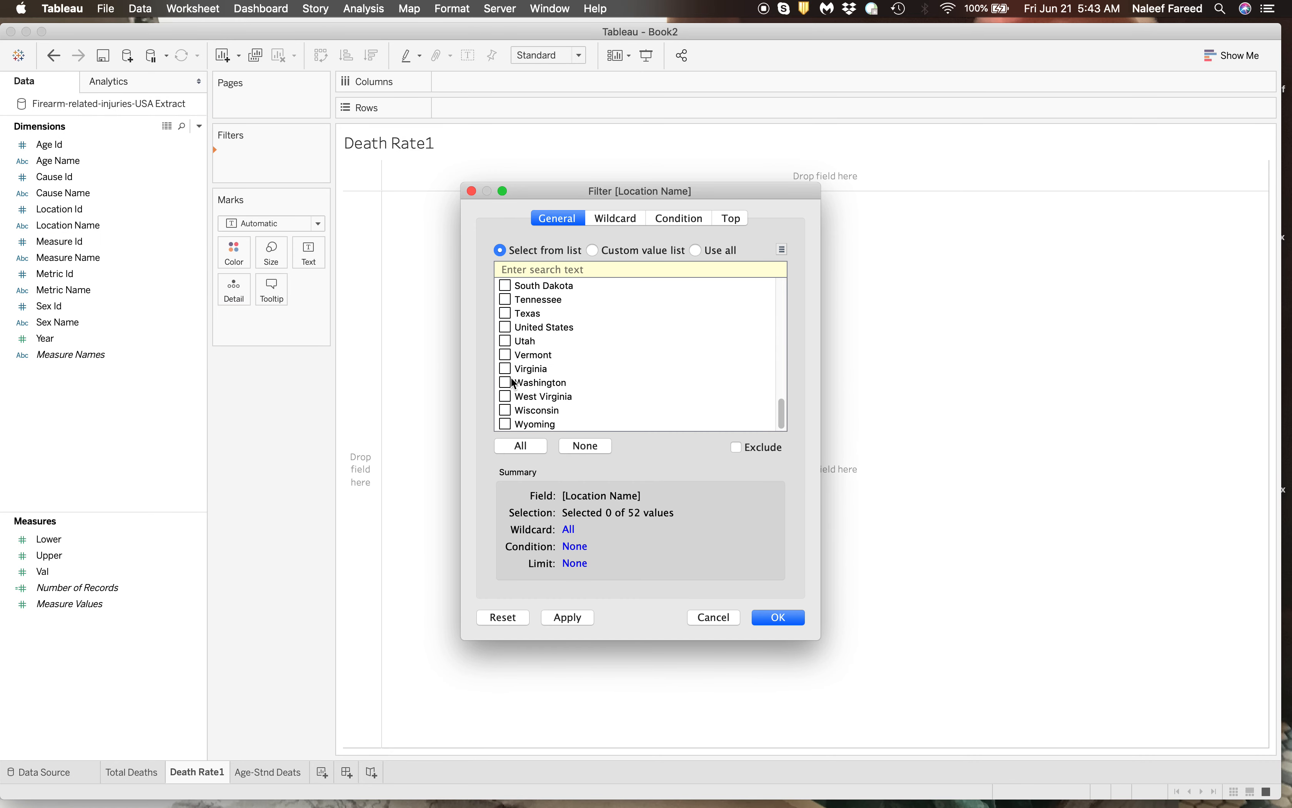
pyautogui.click(778, 617)
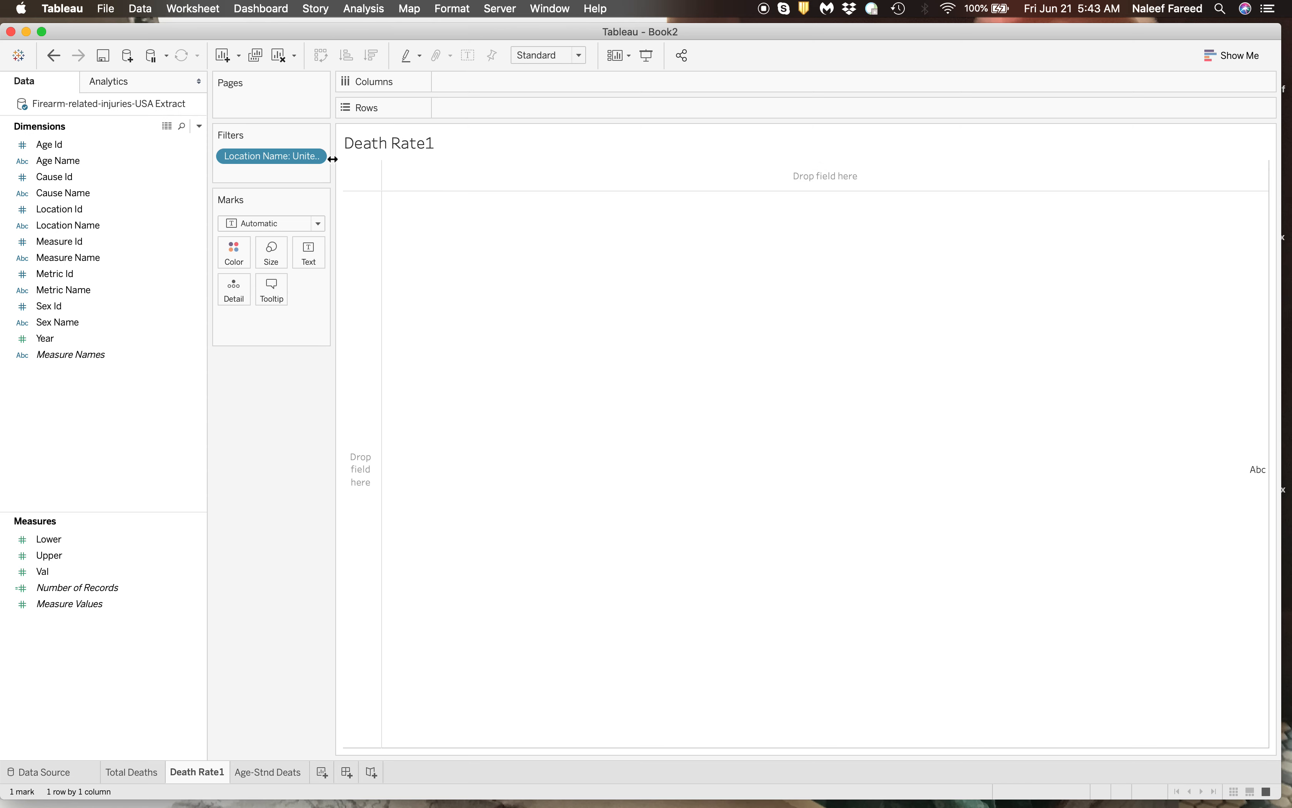
pyautogui.moveTo(334, 160); pyautogui.dragTo(395, 166)
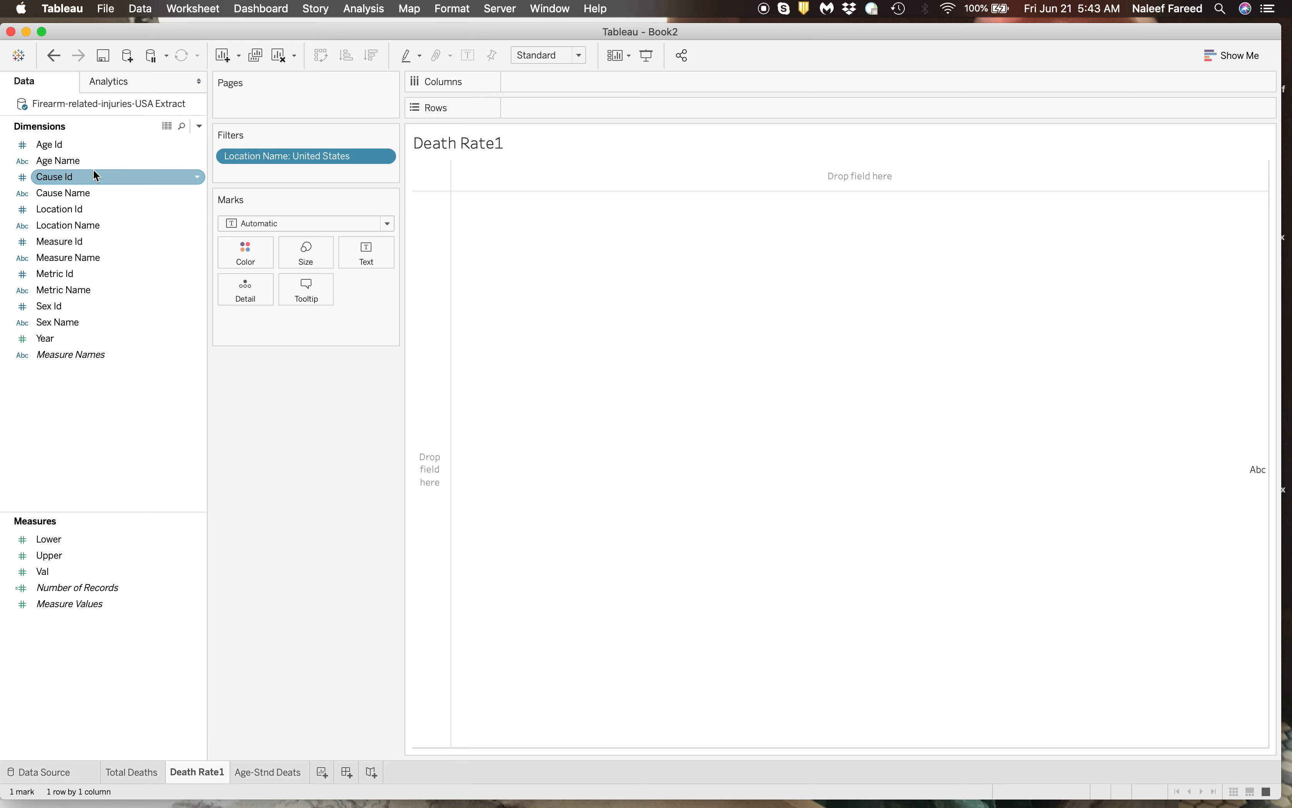
# Add an Age Name filter that keeps only Age-standardized
pyautogui.moveTo(95, 161); pyautogui.dragTo(255, 171)
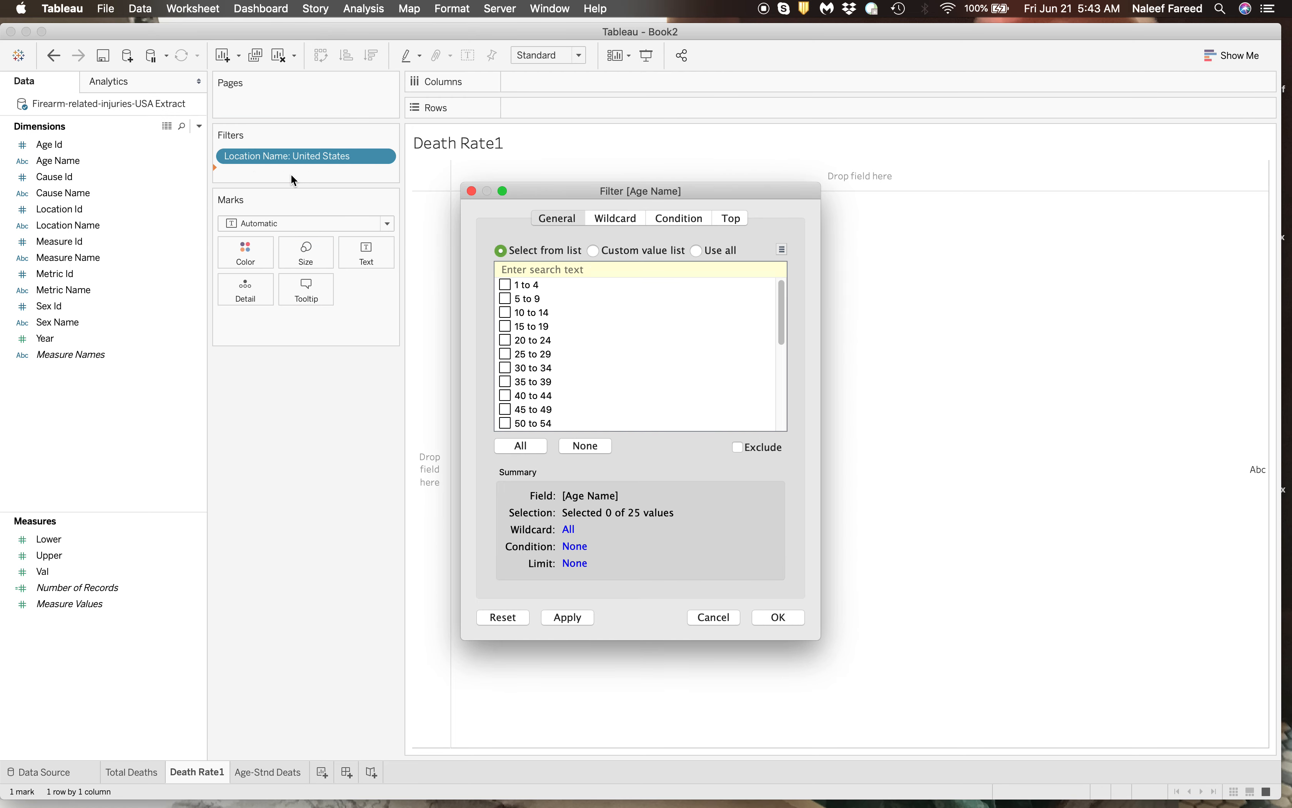
pyautogui.scroll(-5, 581, 320)
pyautogui.click(505, 372)
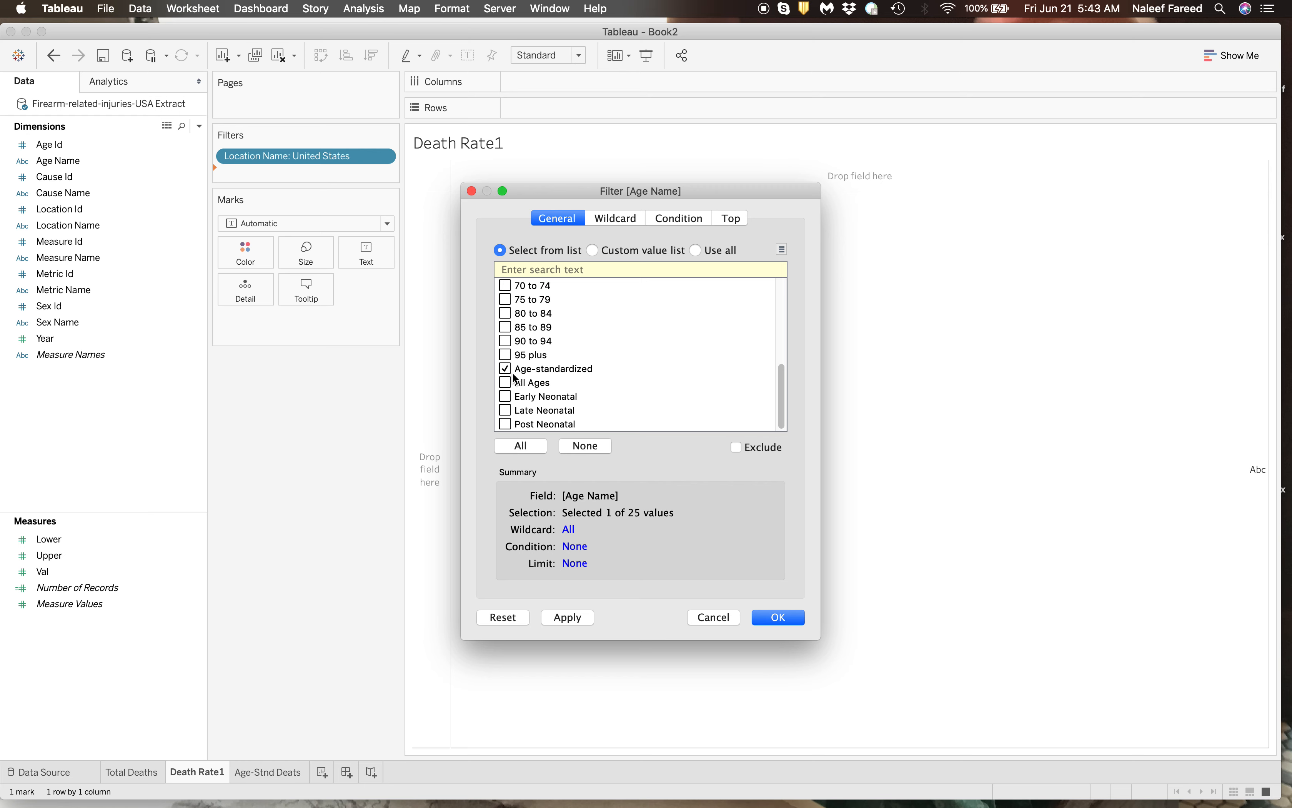
pyautogui.click(772, 618)
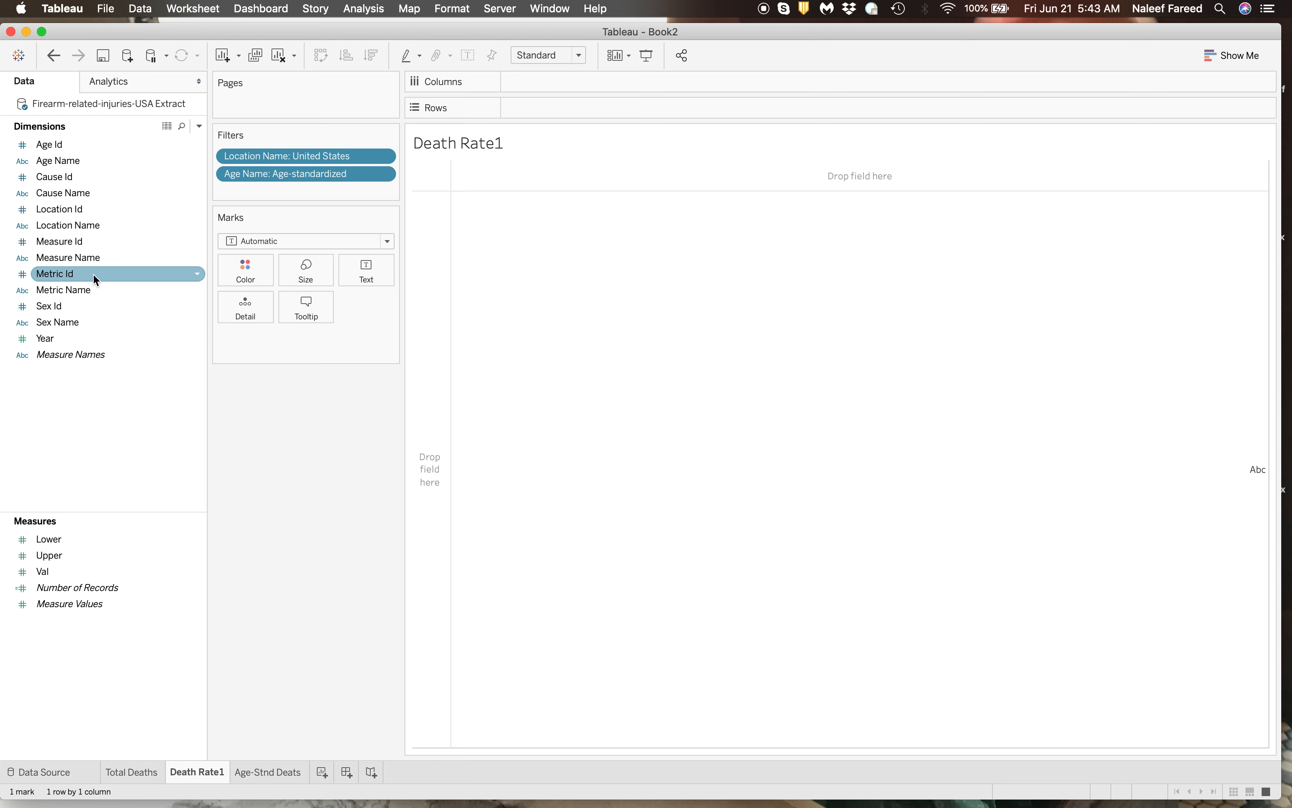
# Filter the Death Rate1 sheet to Both for Sex Name and to Deaths for Measure Name
pyautogui.moveTo(88, 318); pyautogui.dragTo(271, 191)
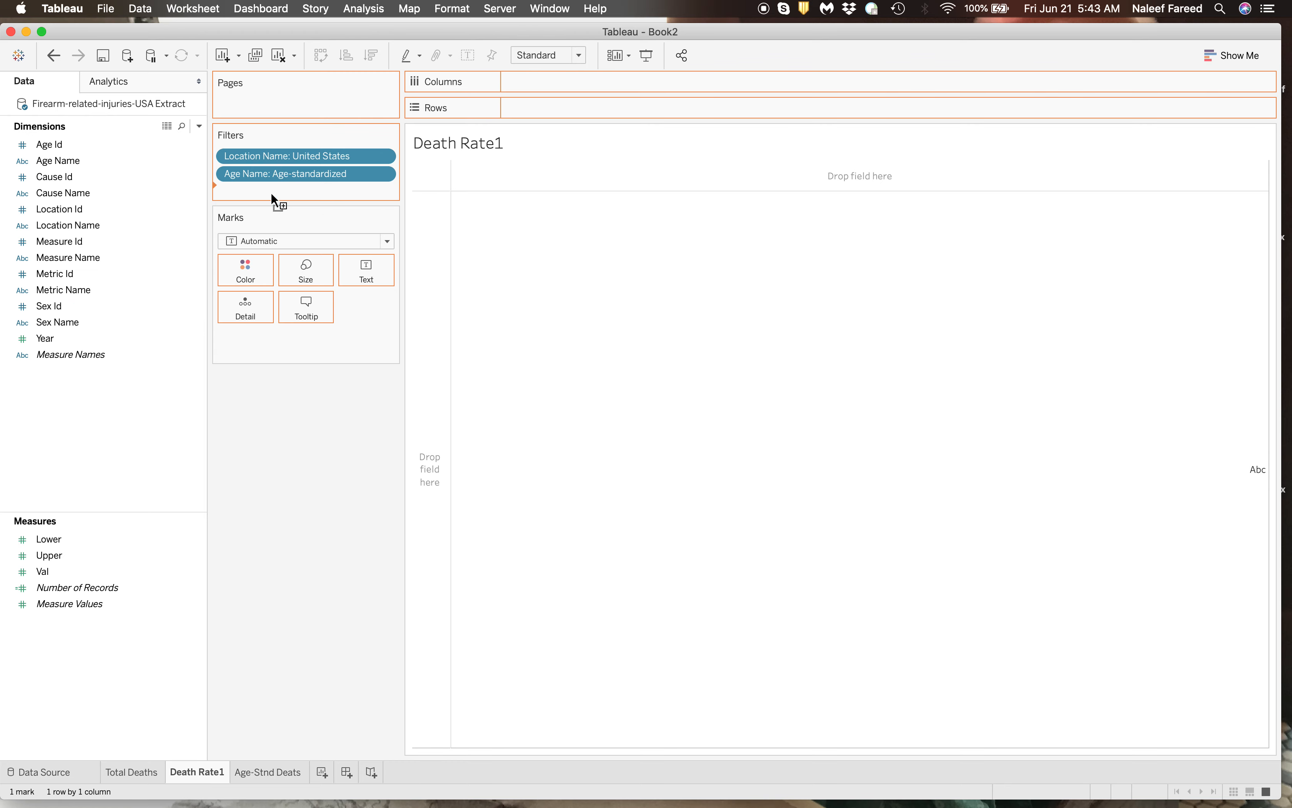
pyautogui.click(512, 288)
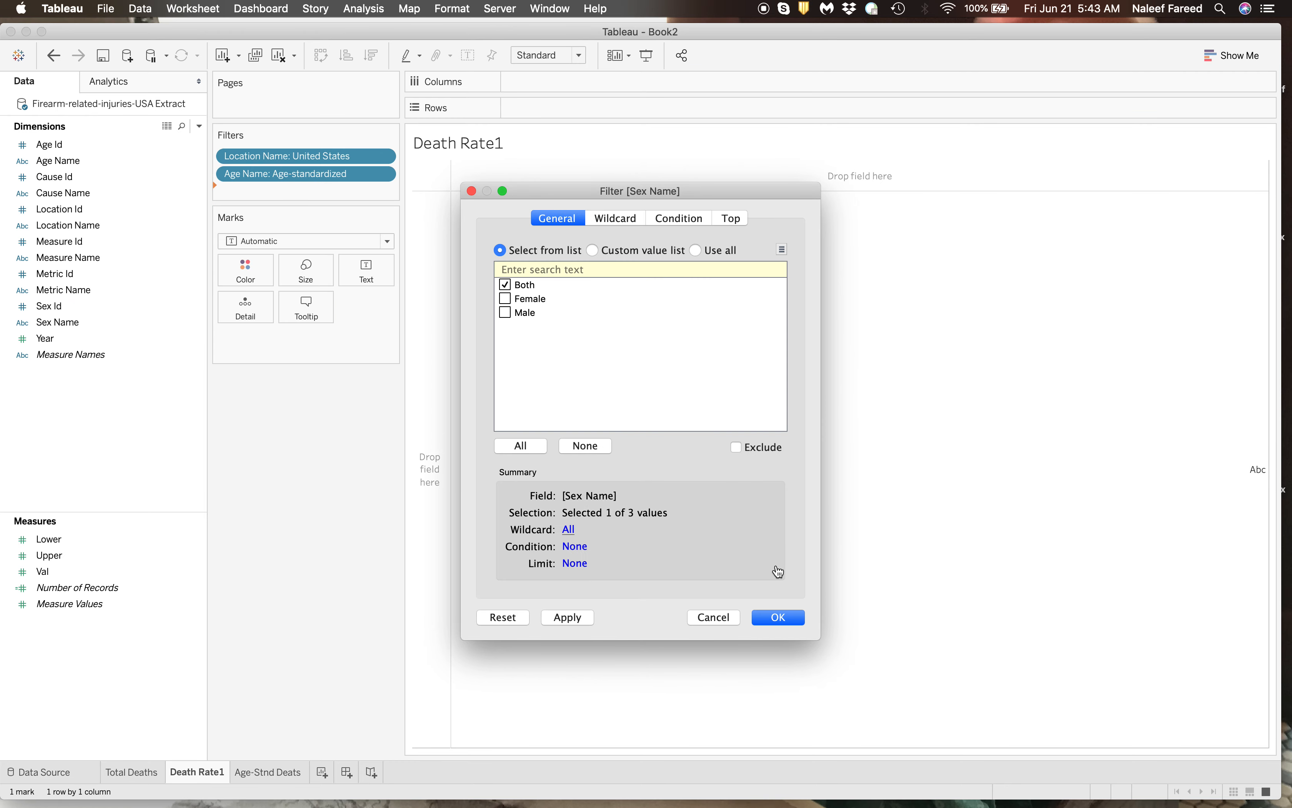
pyautogui.click(777, 618)
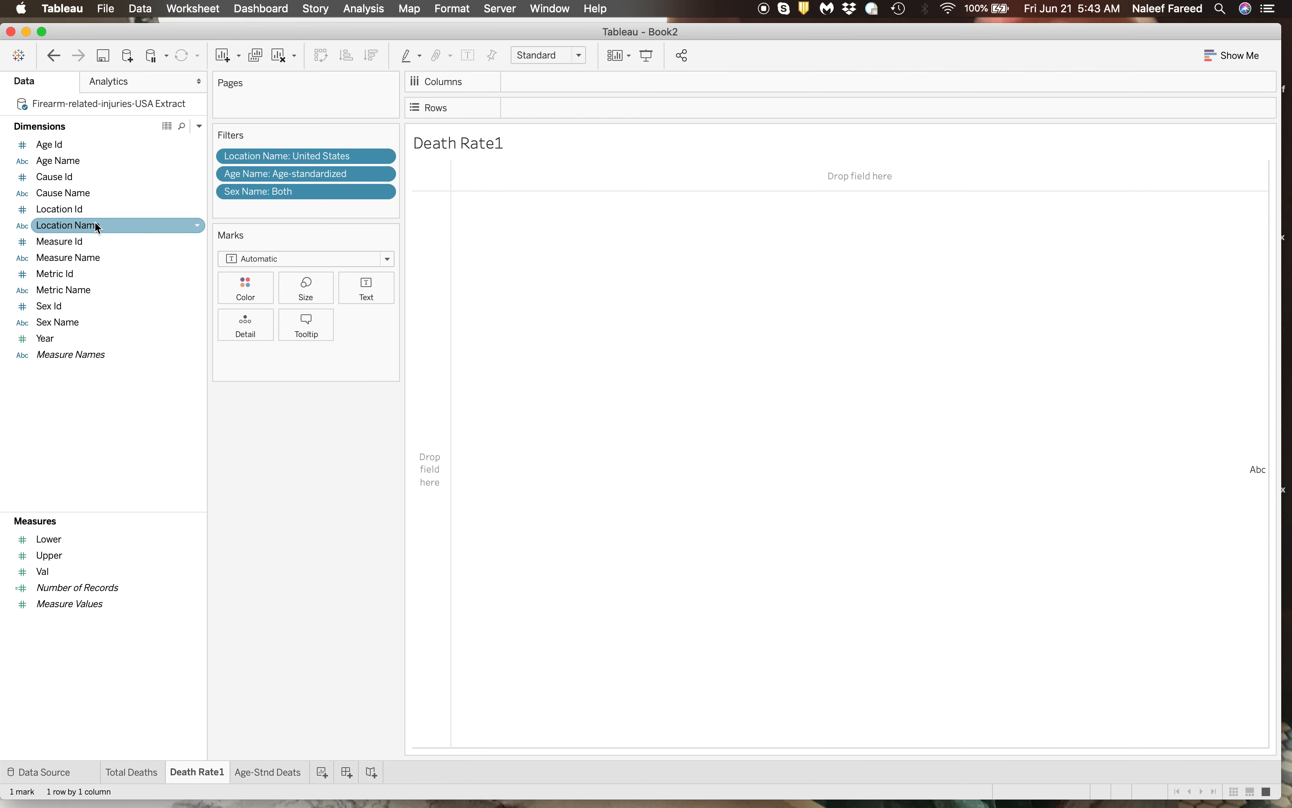
pyautogui.moveTo(95, 260); pyautogui.dragTo(272, 205)
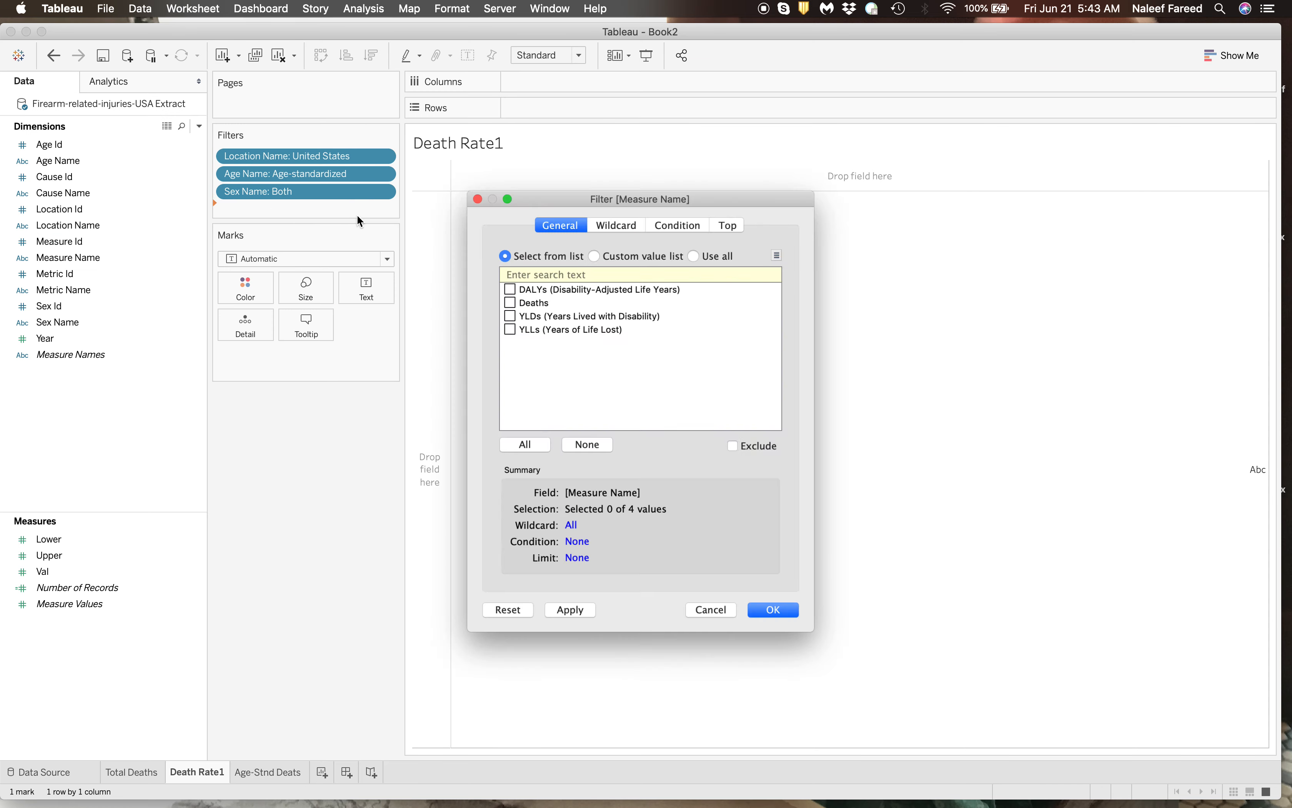
pyautogui.click(801, 615)
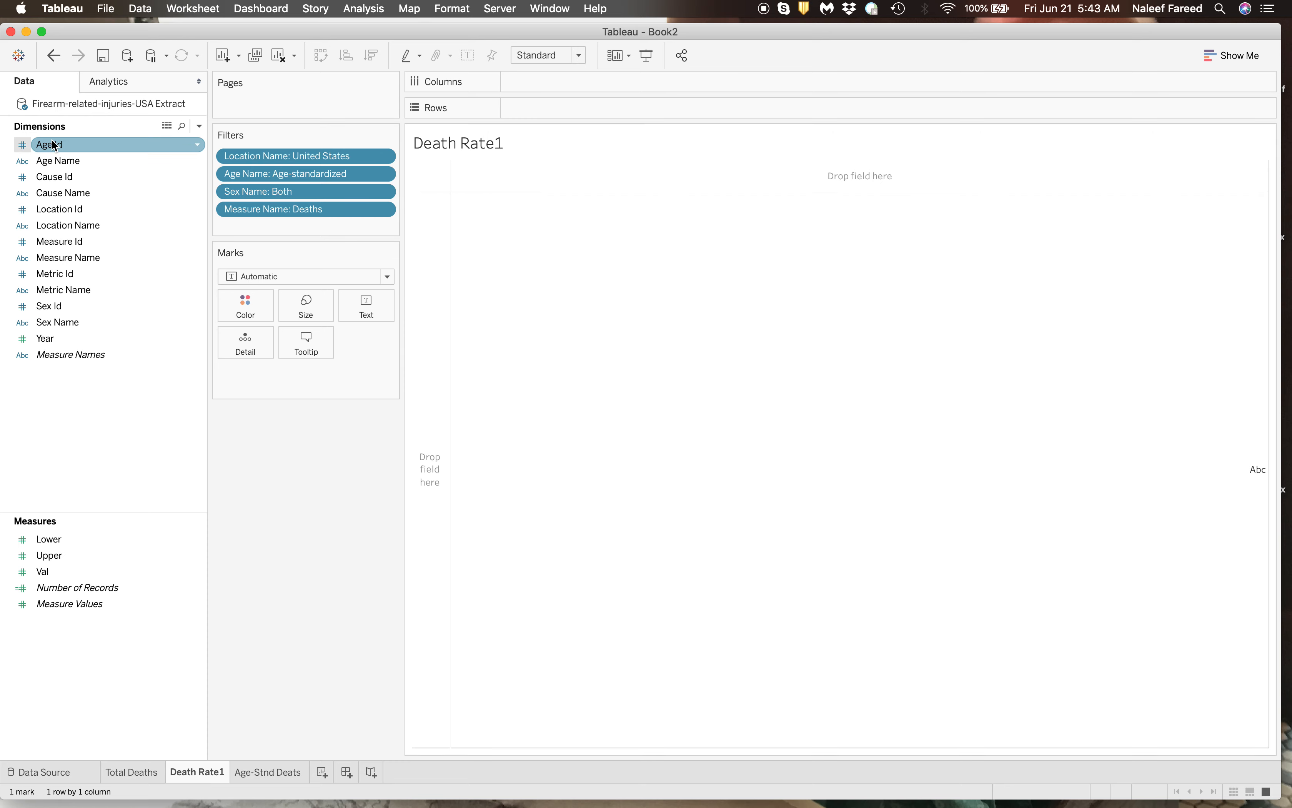
# Add a Year filter to the Death Rate1 sheet, make it discrete and include all years
pyautogui.click(67, 338)
pyautogui.moveTo(67, 335); pyautogui.dragTo(283, 223)
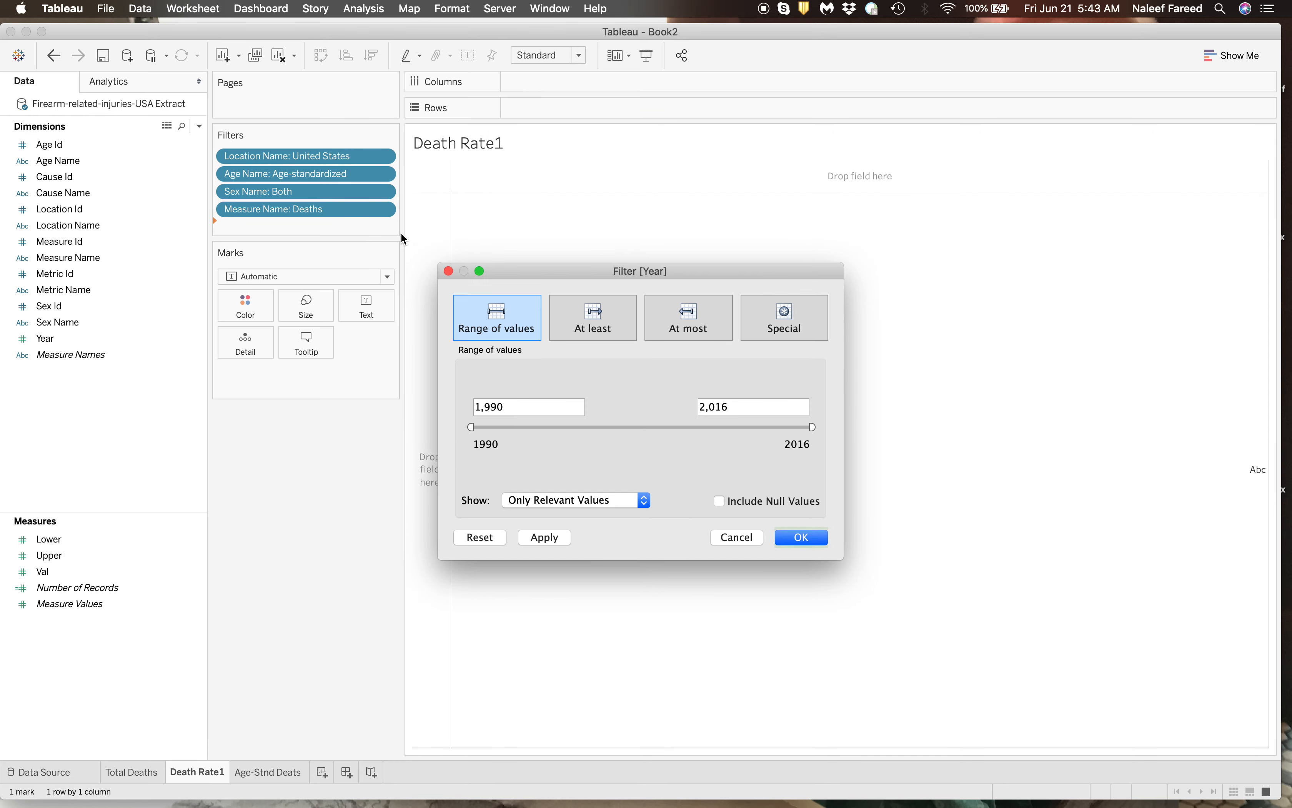
pyautogui.click(801, 537)
pyautogui.click(382, 227)
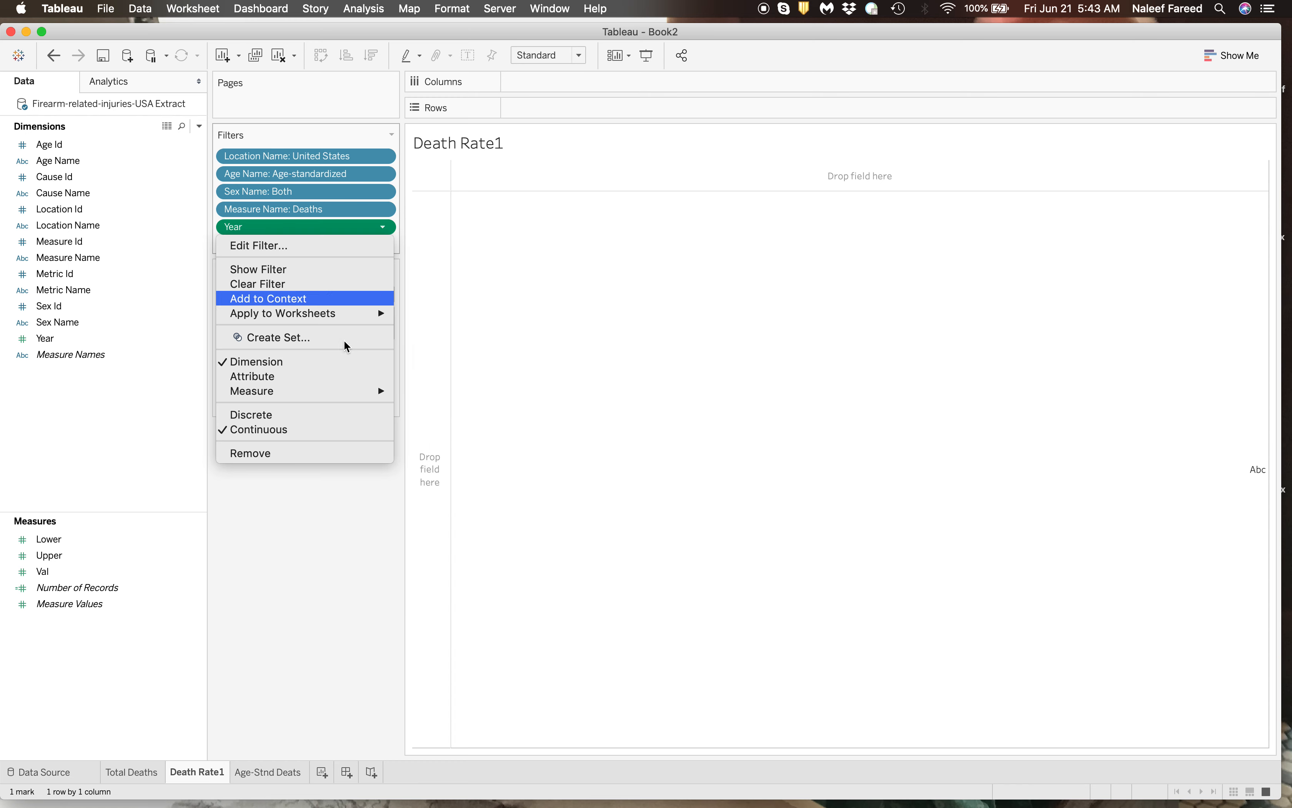
pyautogui.click(328, 414)
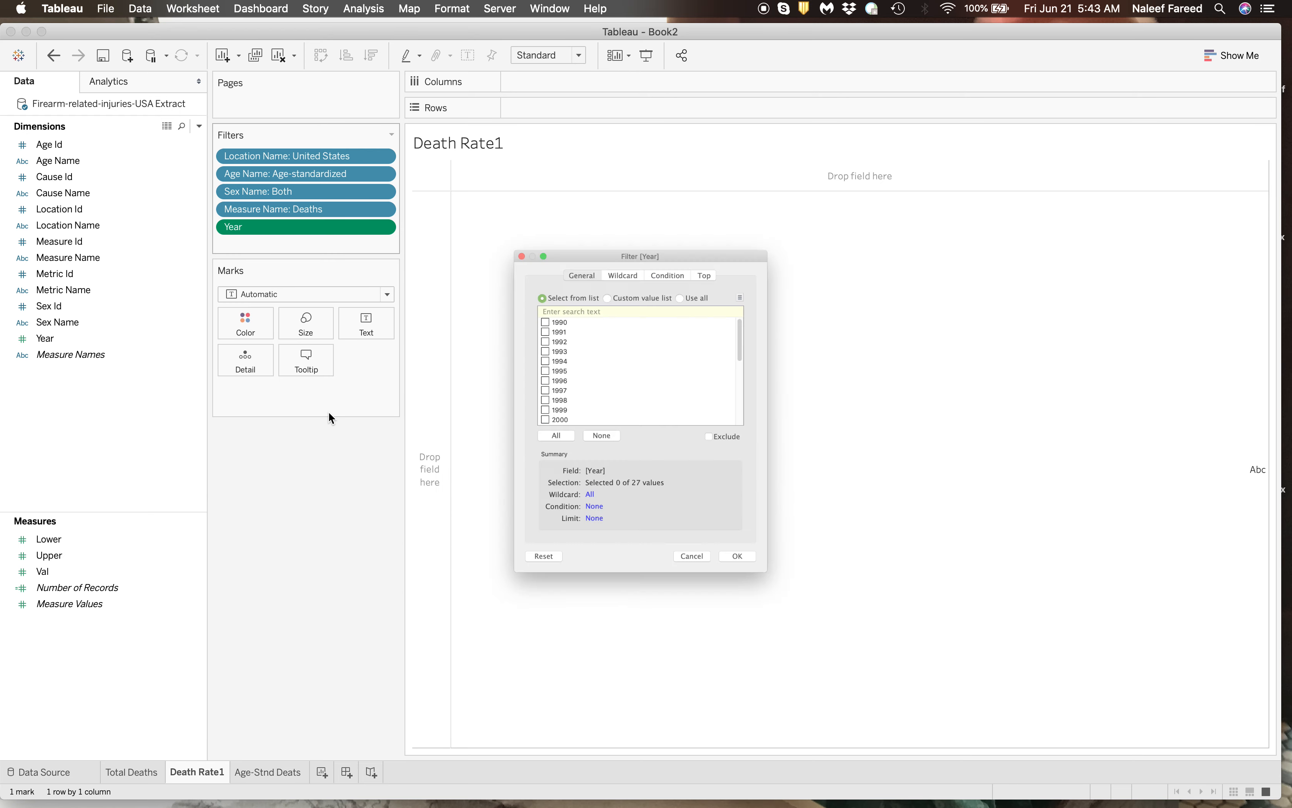
pyautogui.click(536, 445)
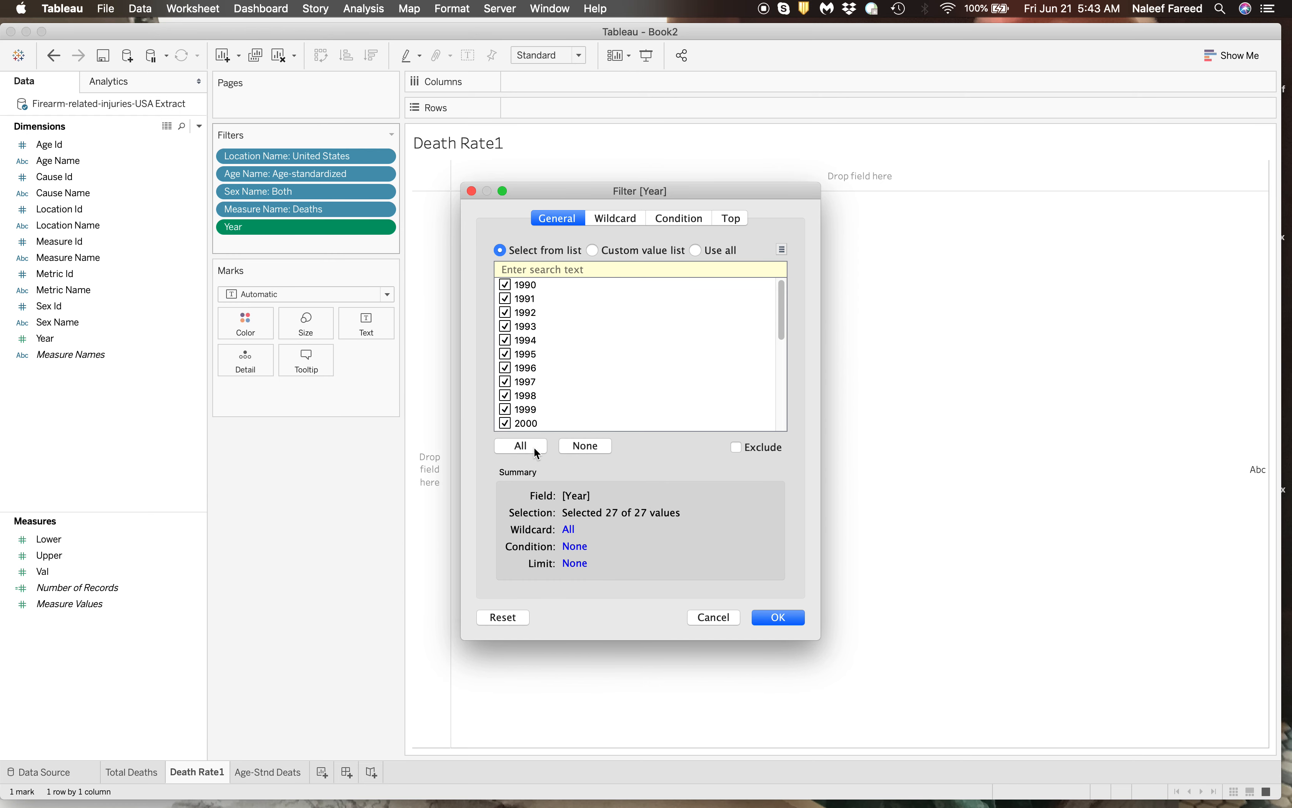
pyautogui.click(782, 616)
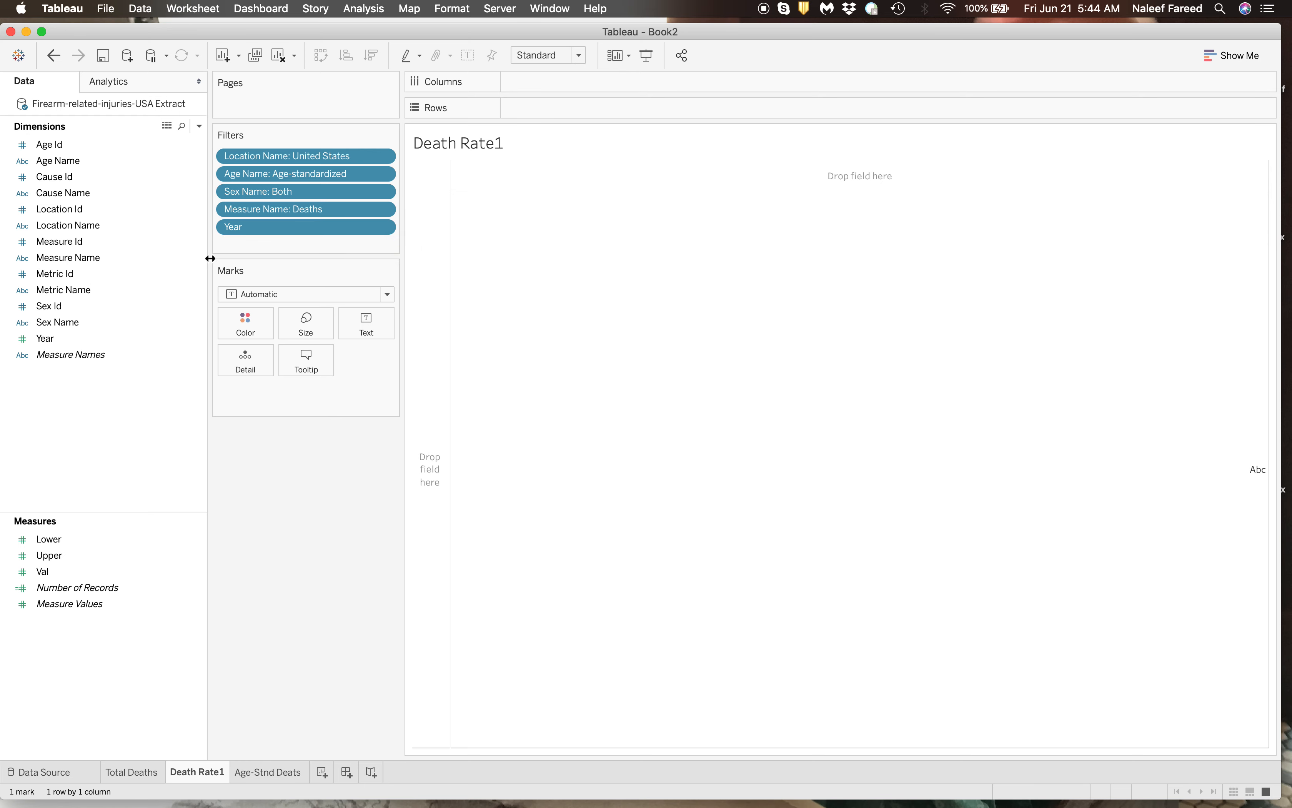
# Show the sum of Val as text with Cause Name across the columns, and widen the columns to fit the cause names
pyautogui.moveTo(63, 570); pyautogui.dragTo(371, 322)
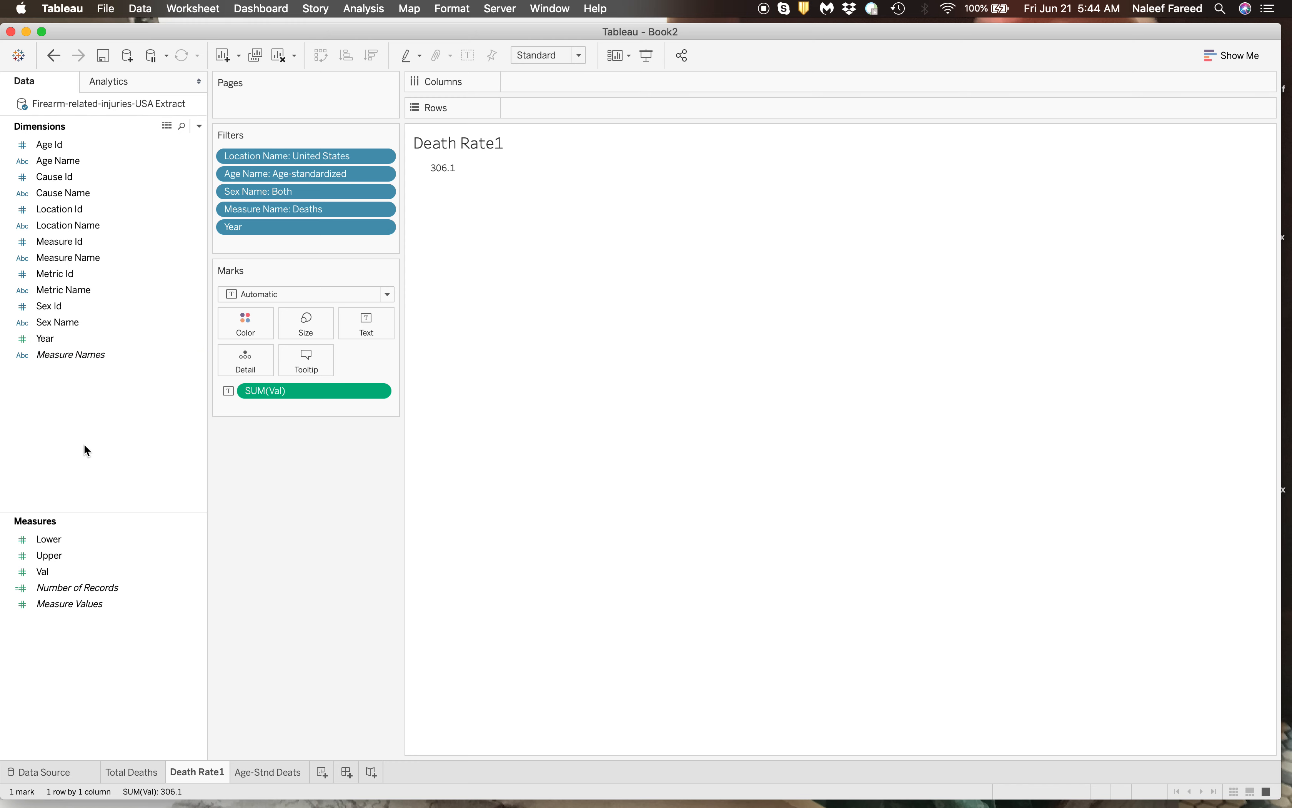
pyautogui.moveTo(80, 193); pyautogui.dragTo(567, 85)
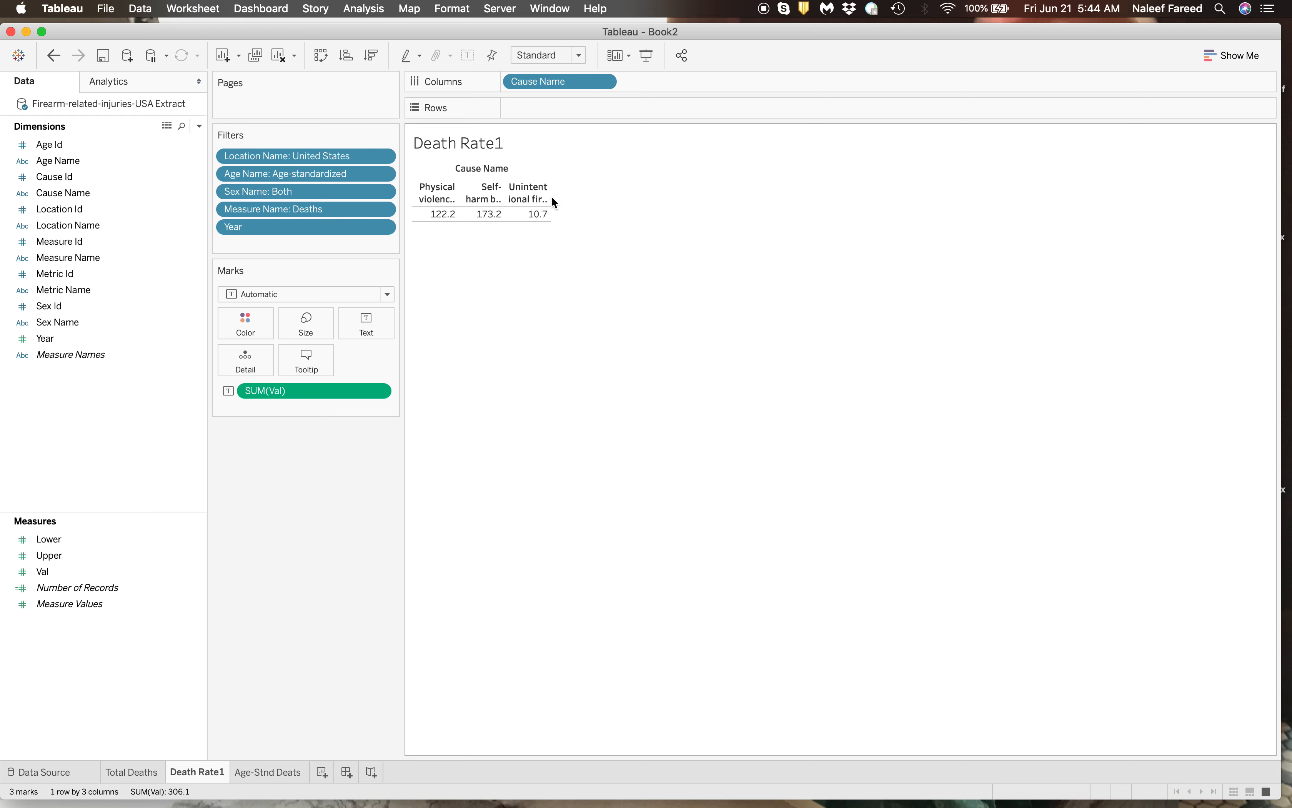
pyautogui.moveTo(550, 196); pyautogui.dragTo(607, 192)
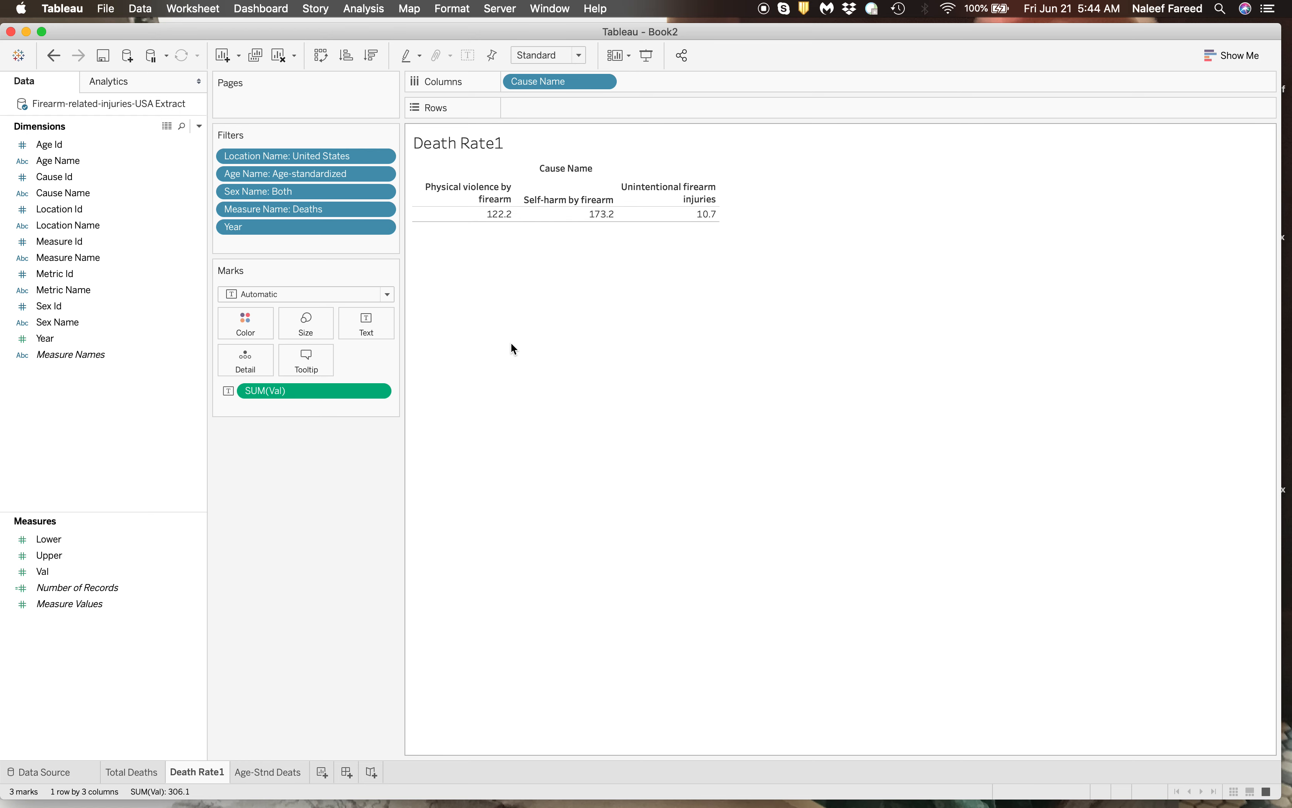
# Add the Upper and Lower measures to the Death Rate1 tooltip and check it on the physical violence value
pyautogui.moveTo(486, 223)
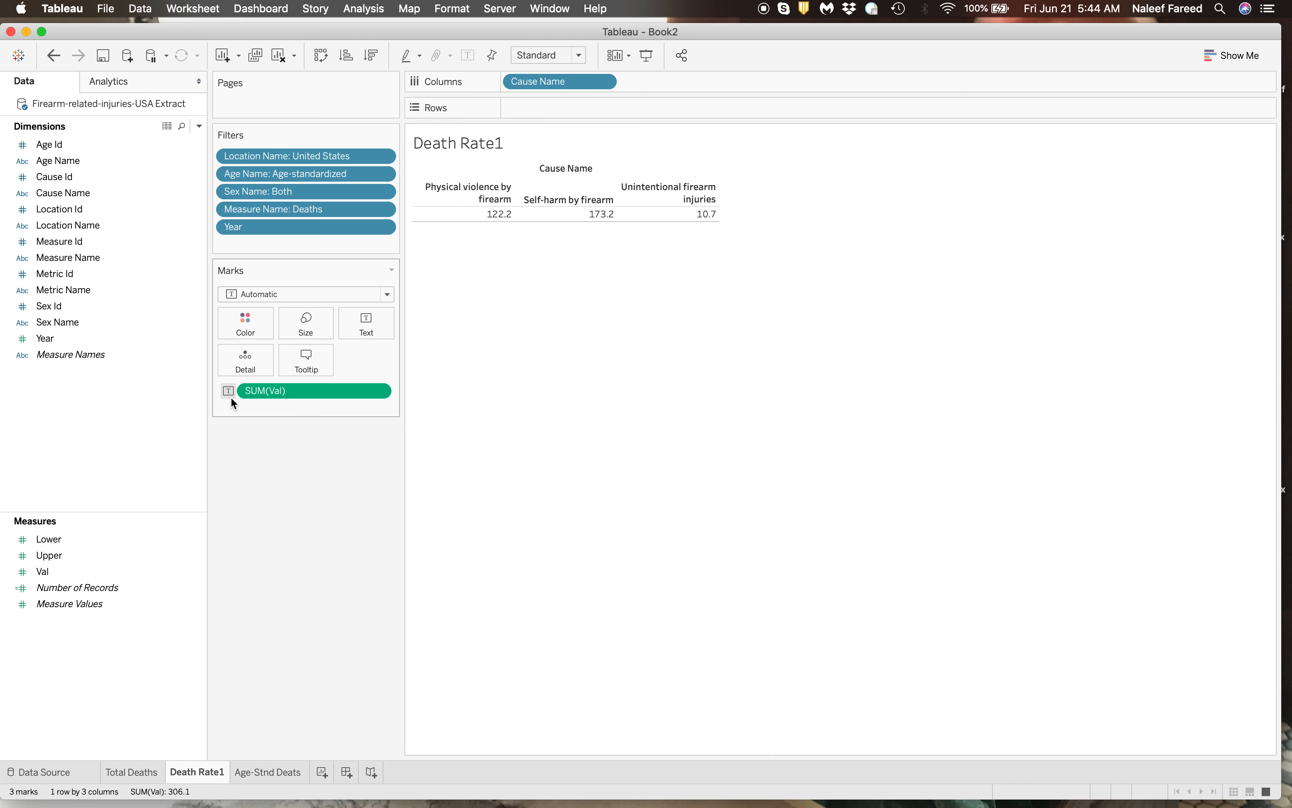
pyautogui.moveTo(78, 559); pyautogui.dragTo(306, 365)
pyautogui.click(69, 572)
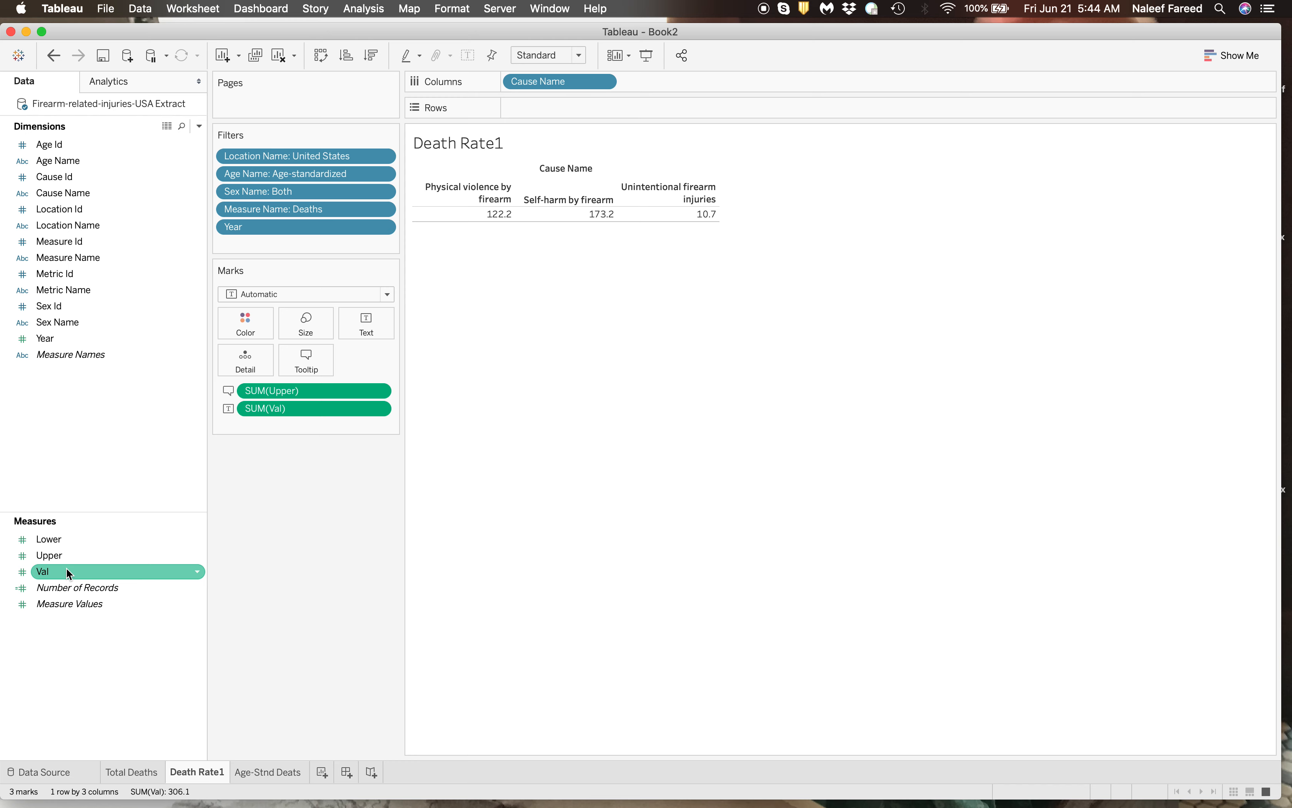
pyautogui.moveTo(67, 538); pyautogui.dragTo(308, 366)
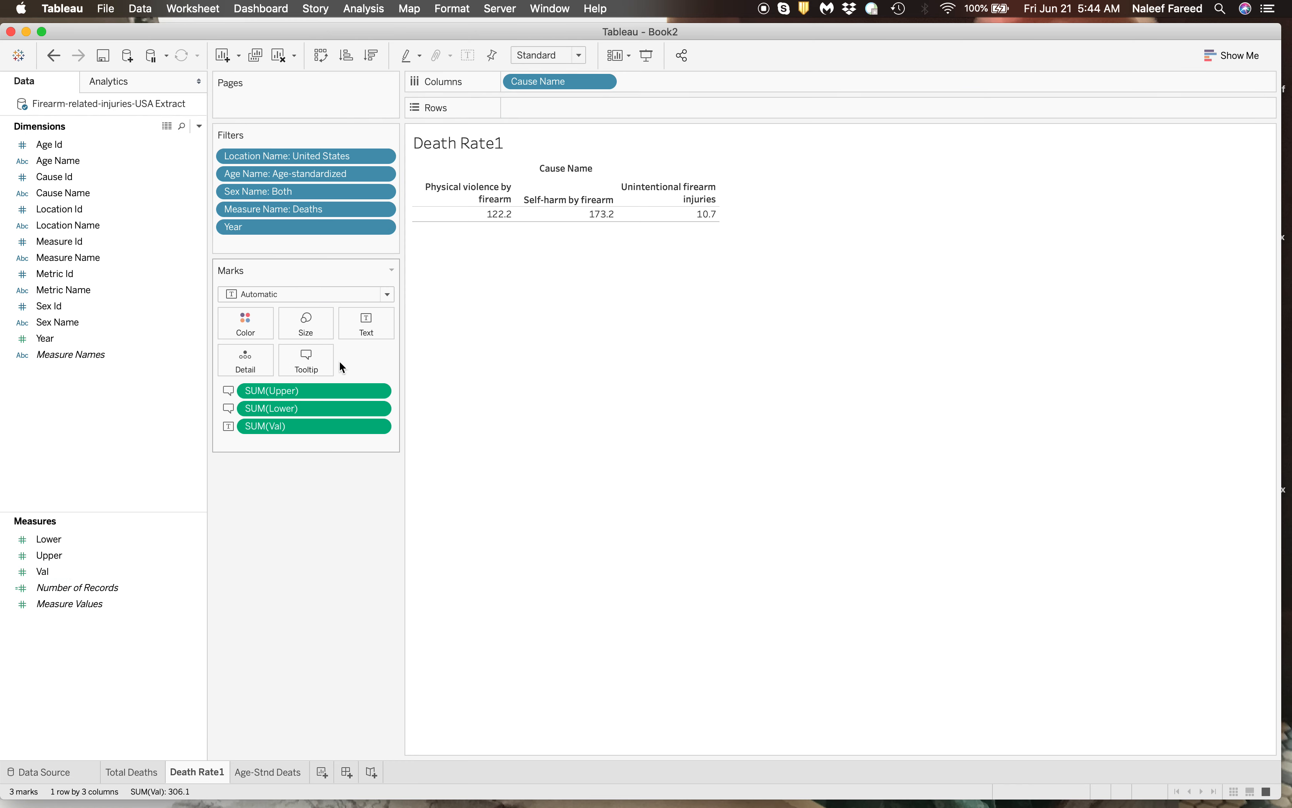
pyautogui.moveTo(491, 219)
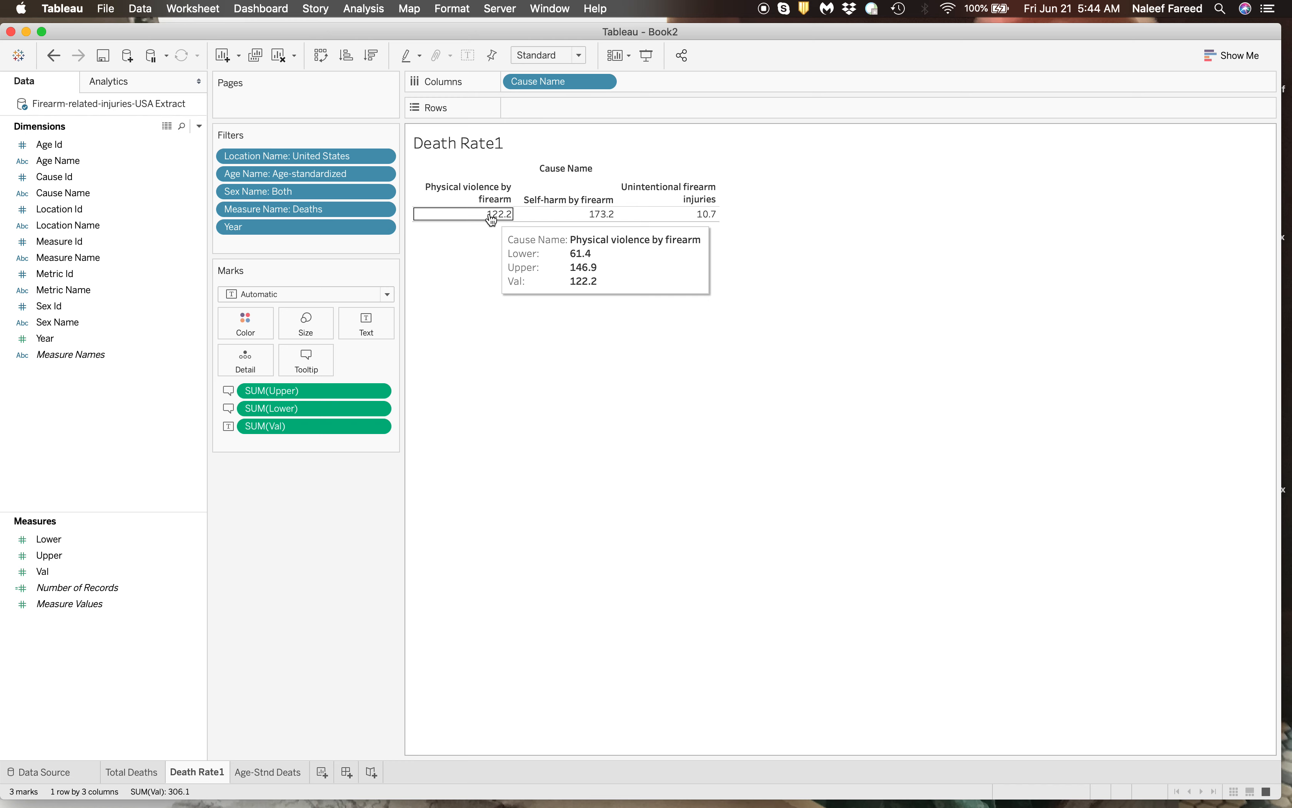
# Compare with the Total Deaths tooltip, then relabel the Death Rate1 tooltip lines as Lower CI, Upper CI and Death Rate
pyautogui.click(151, 773)
pyautogui.moveTo(473, 202)
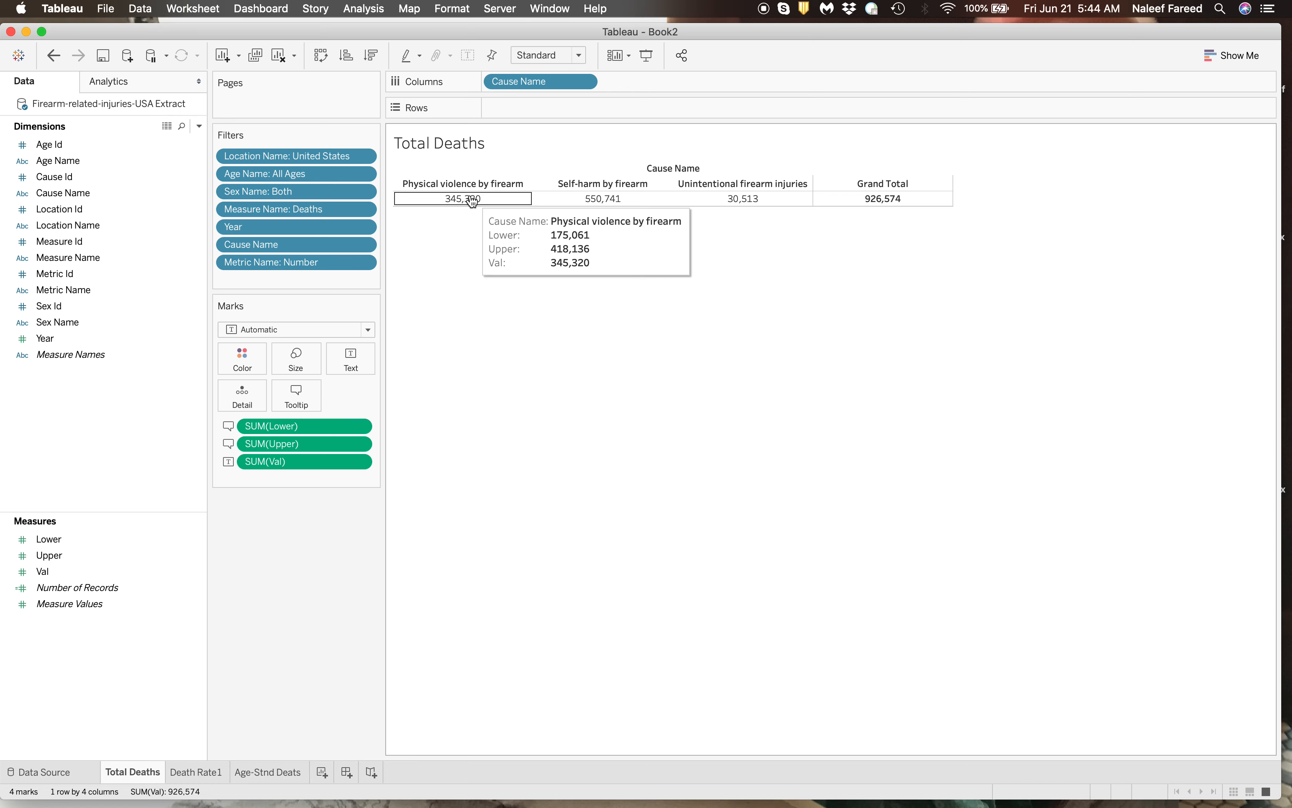
pyautogui.click(195, 772)
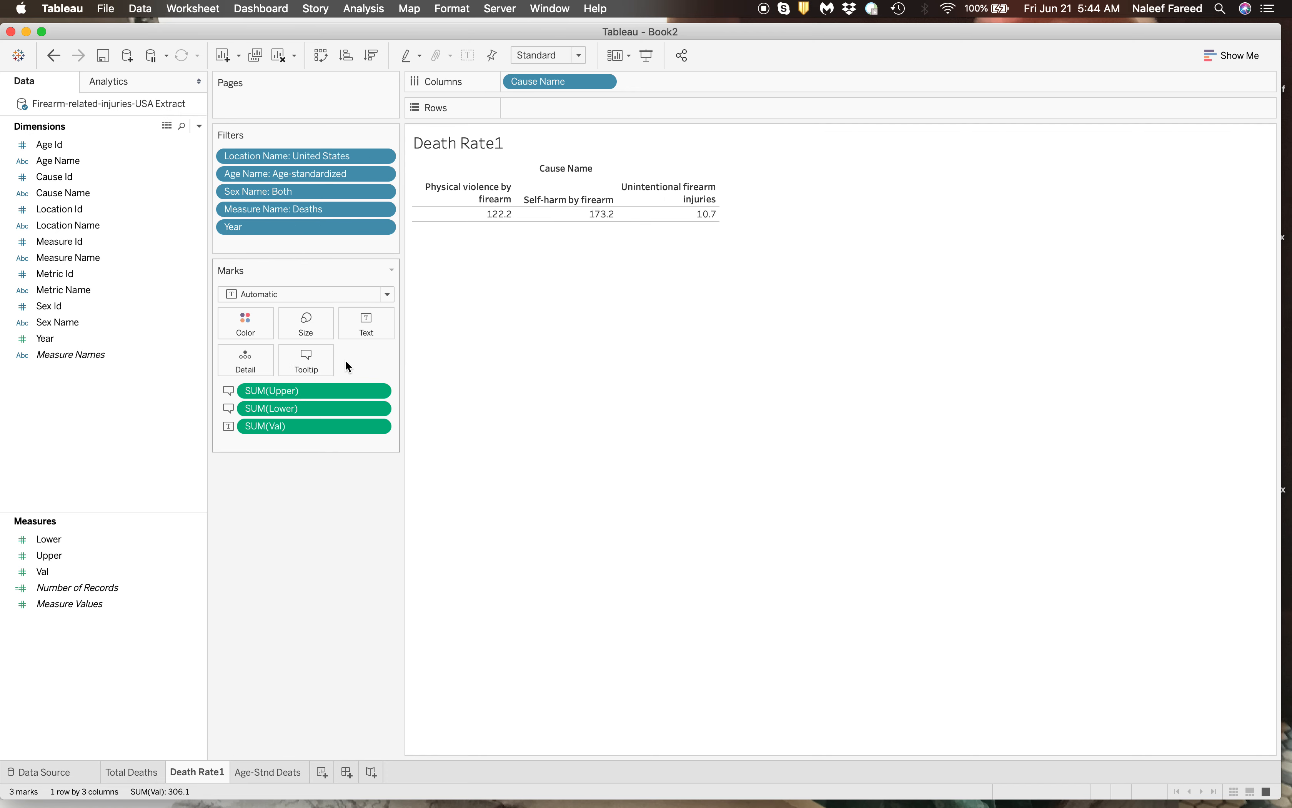
pyautogui.click(309, 358)
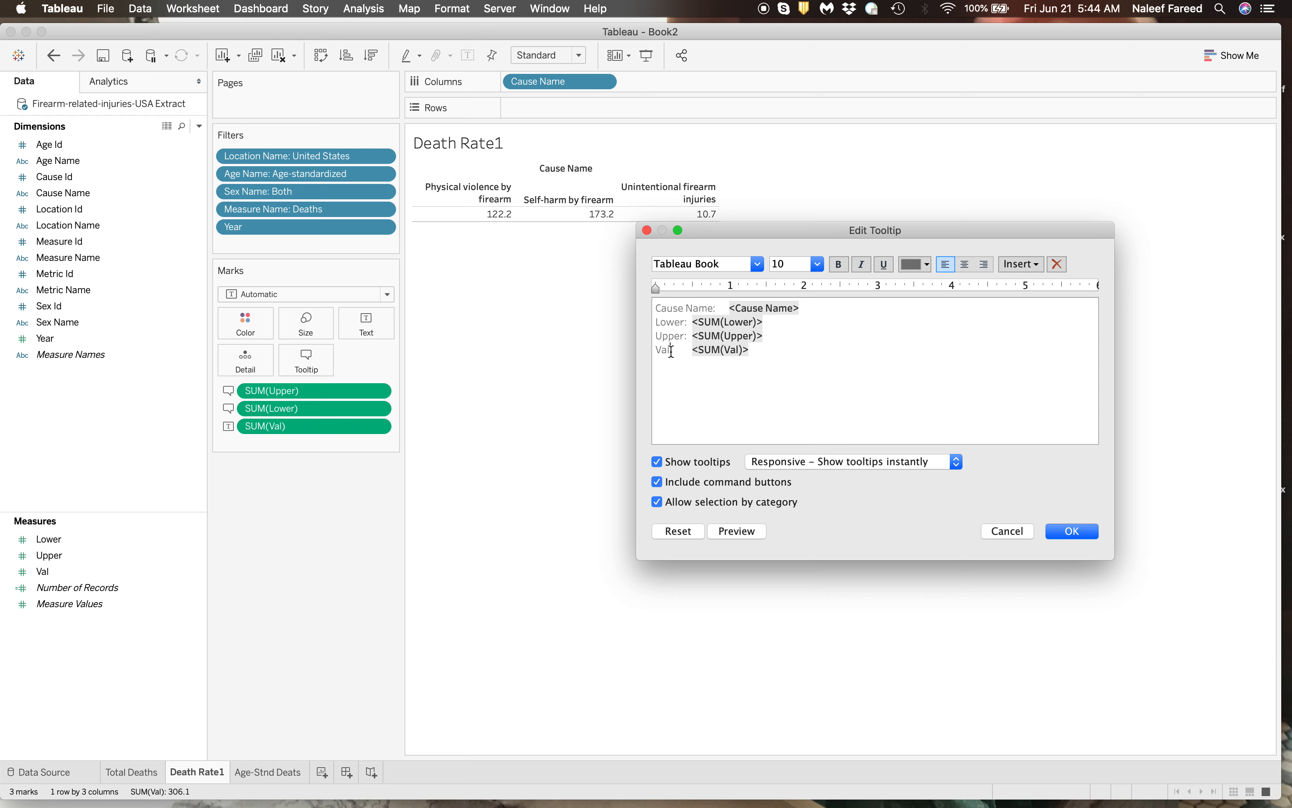
pyautogui.press('BackSpace')
pyautogui.press('BackSpace')
pyautogui.press('BackSpace')
pyautogui.write('Death Rate')
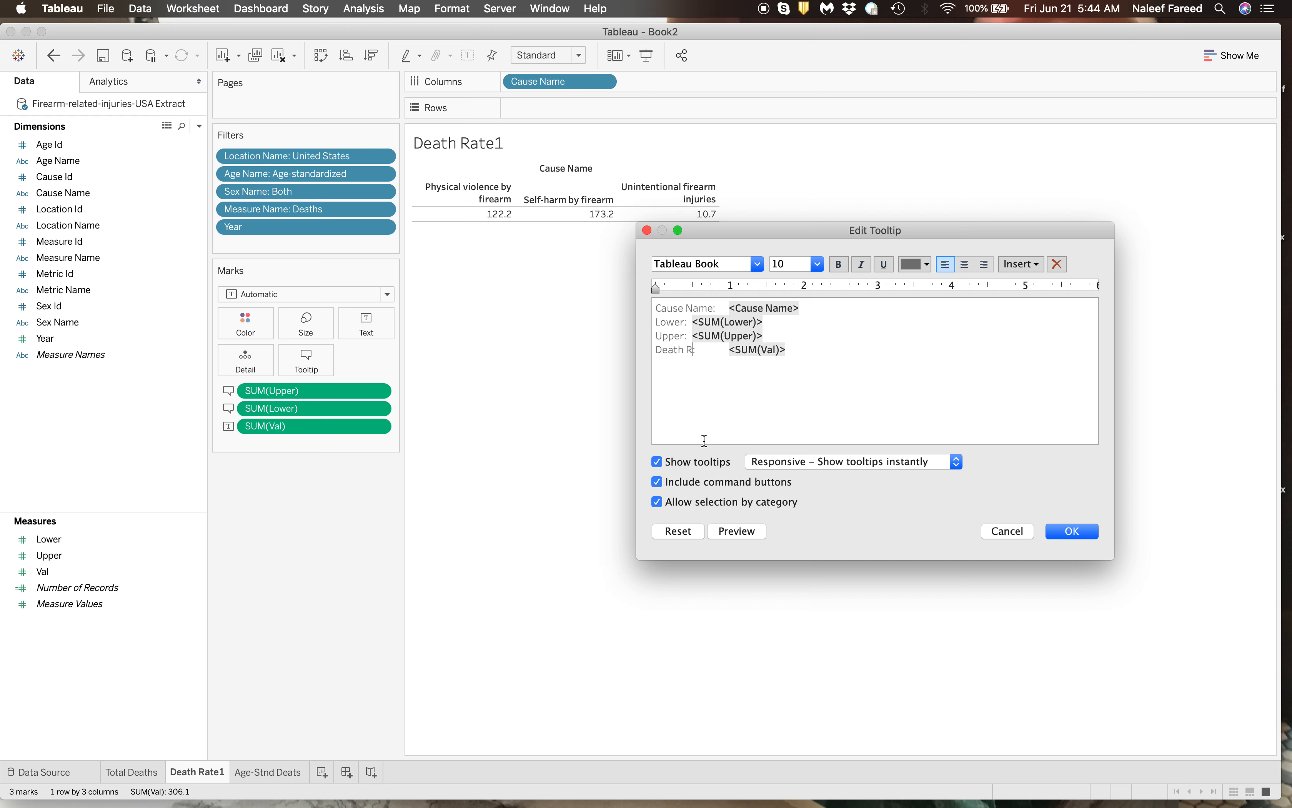
pyautogui.write(':')
pyautogui.write(' CI')
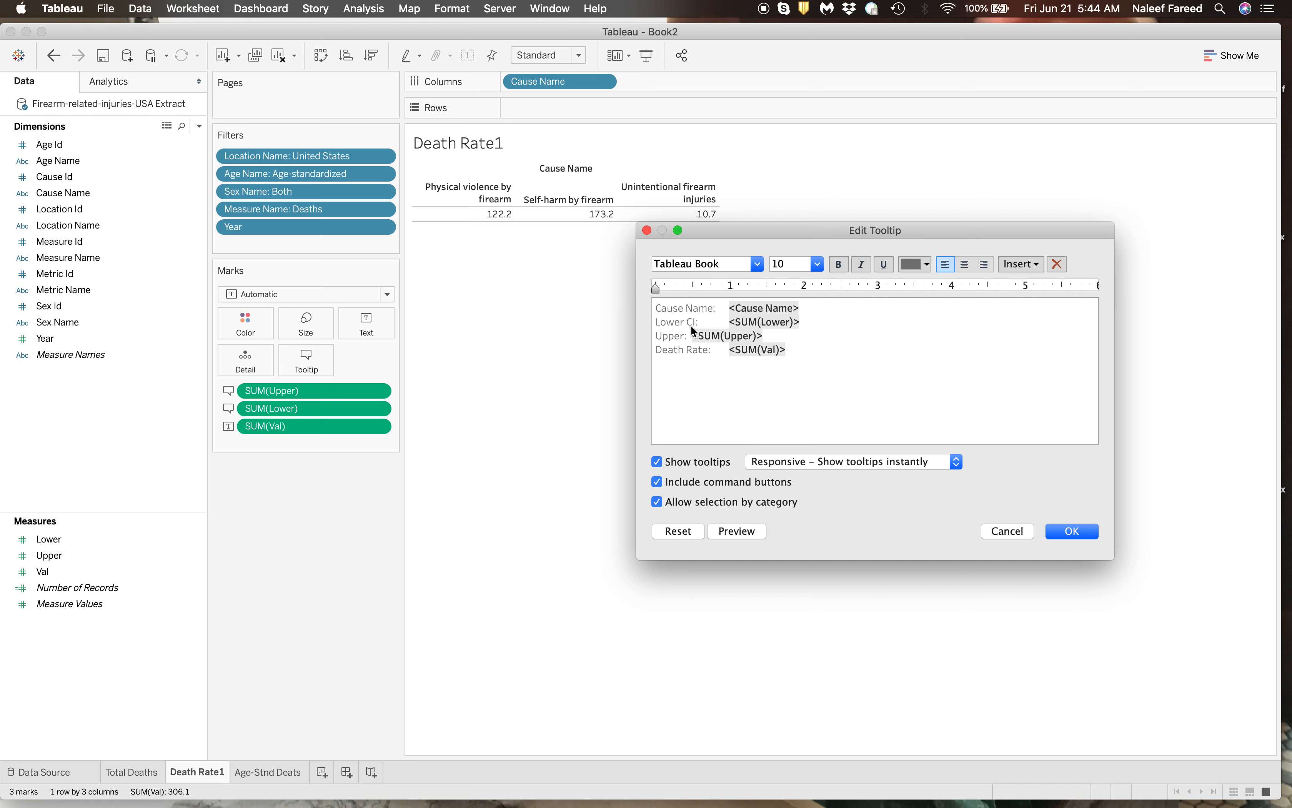
pyautogui.write(' CI')
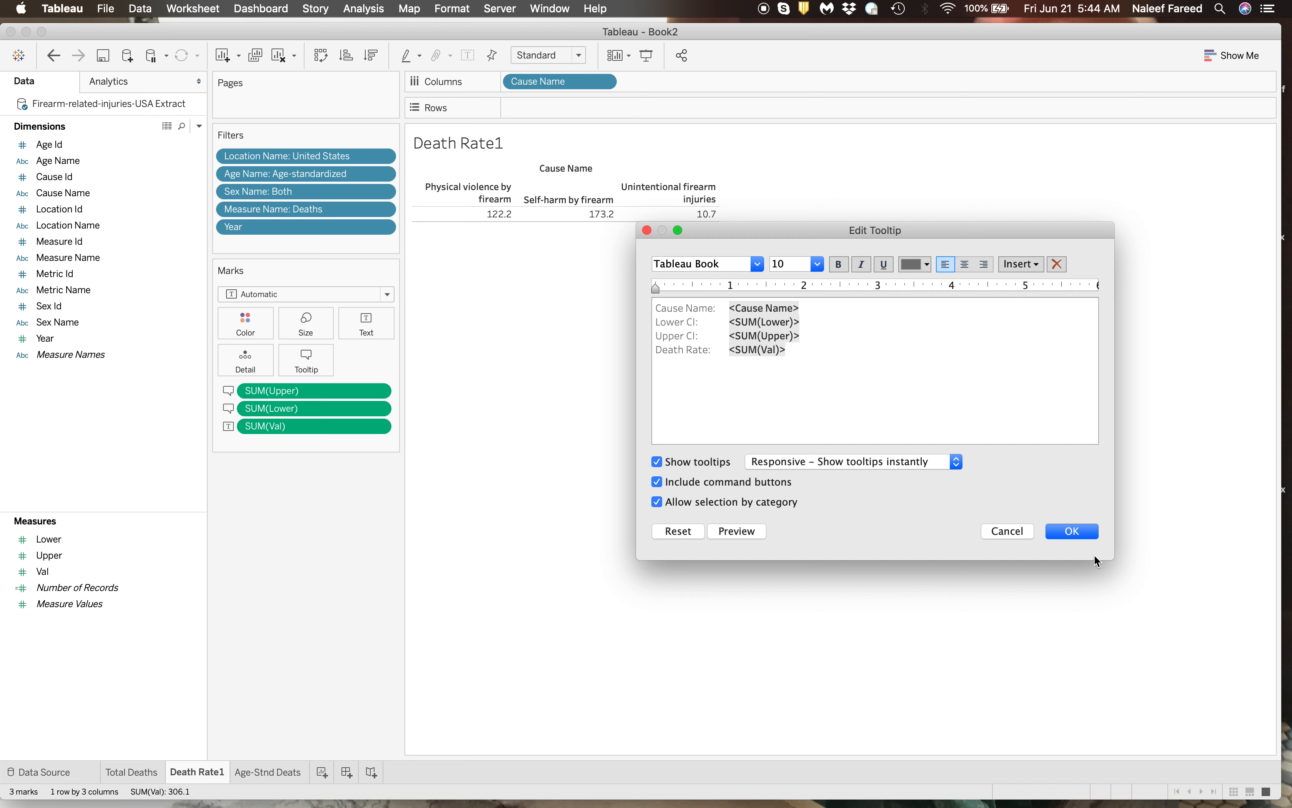
pyautogui.click(1082, 531)
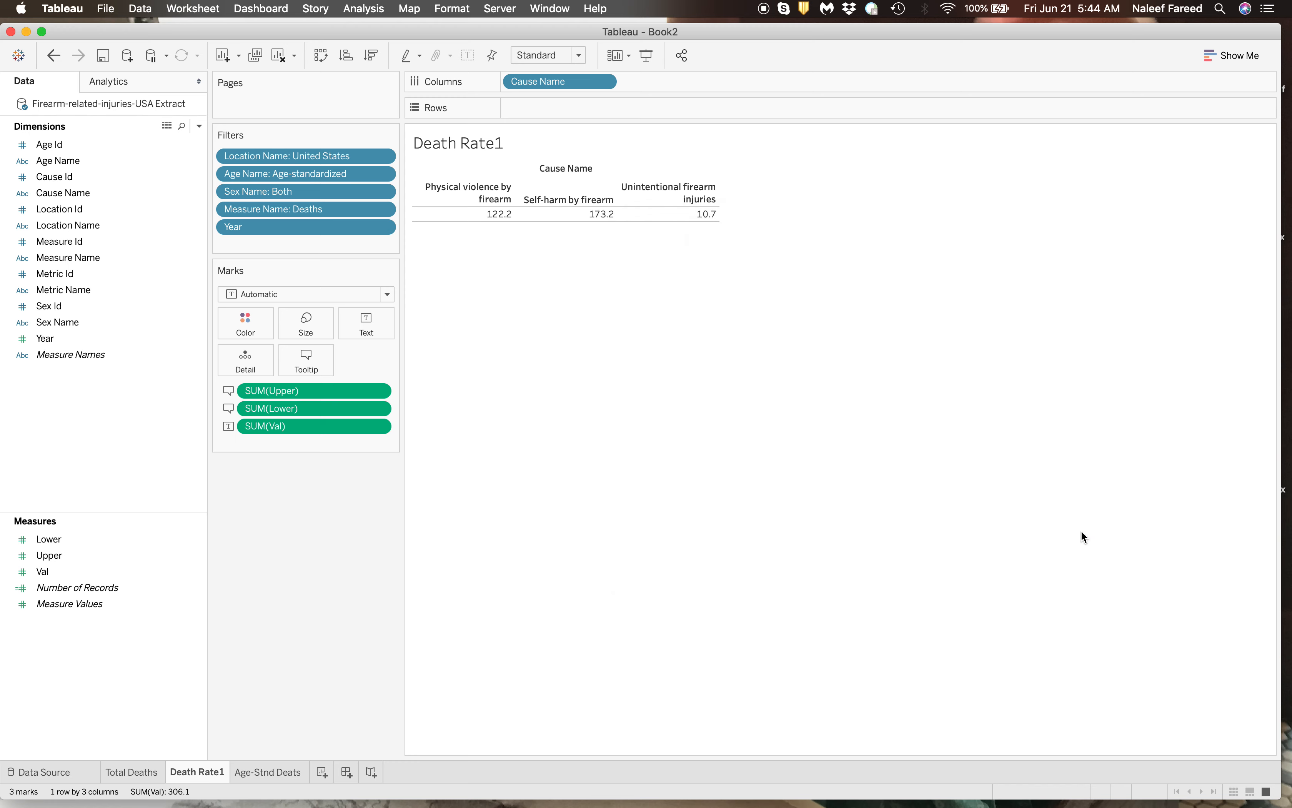
# Relabel the tooltip lines on the Total Deaths sheet as Lower CI, Upper CI and Total Deaths
pyautogui.click(154, 774)
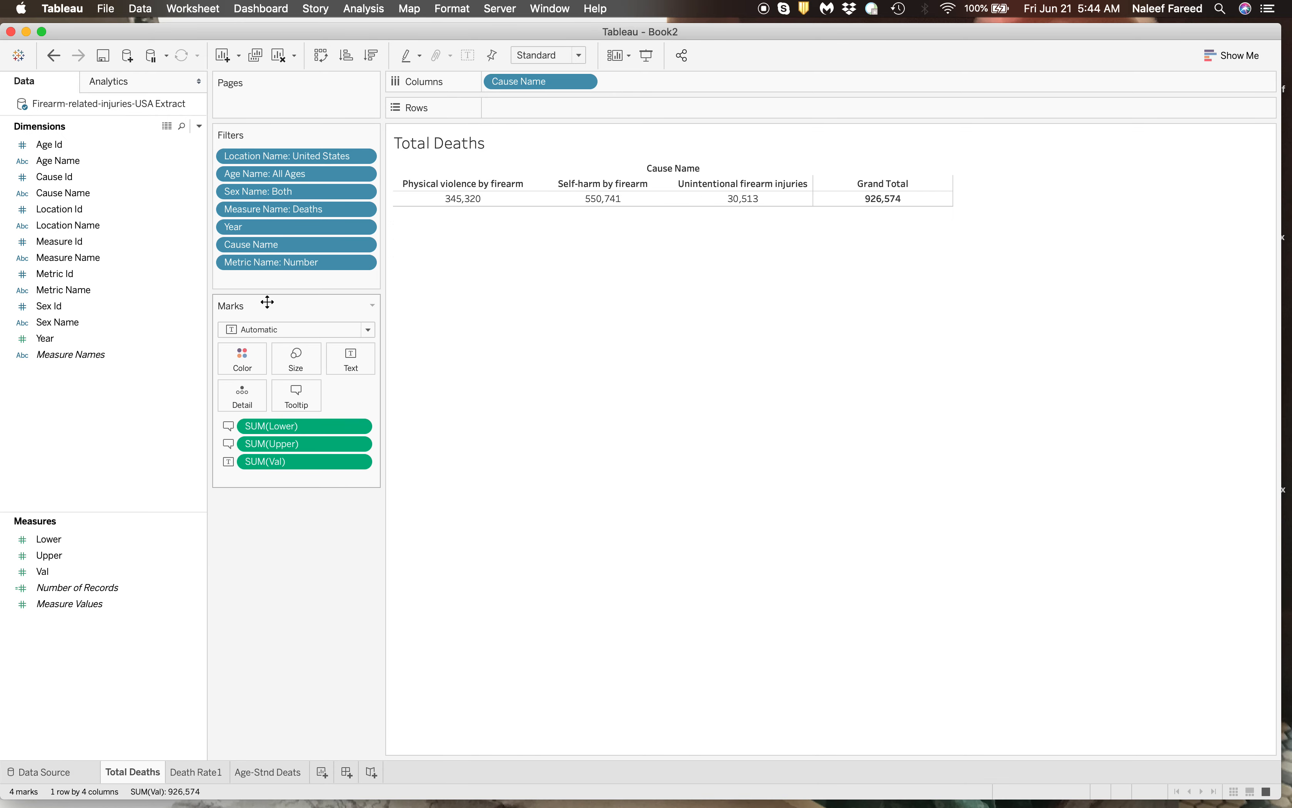
pyautogui.click(296, 400)
pyautogui.click(671, 351)
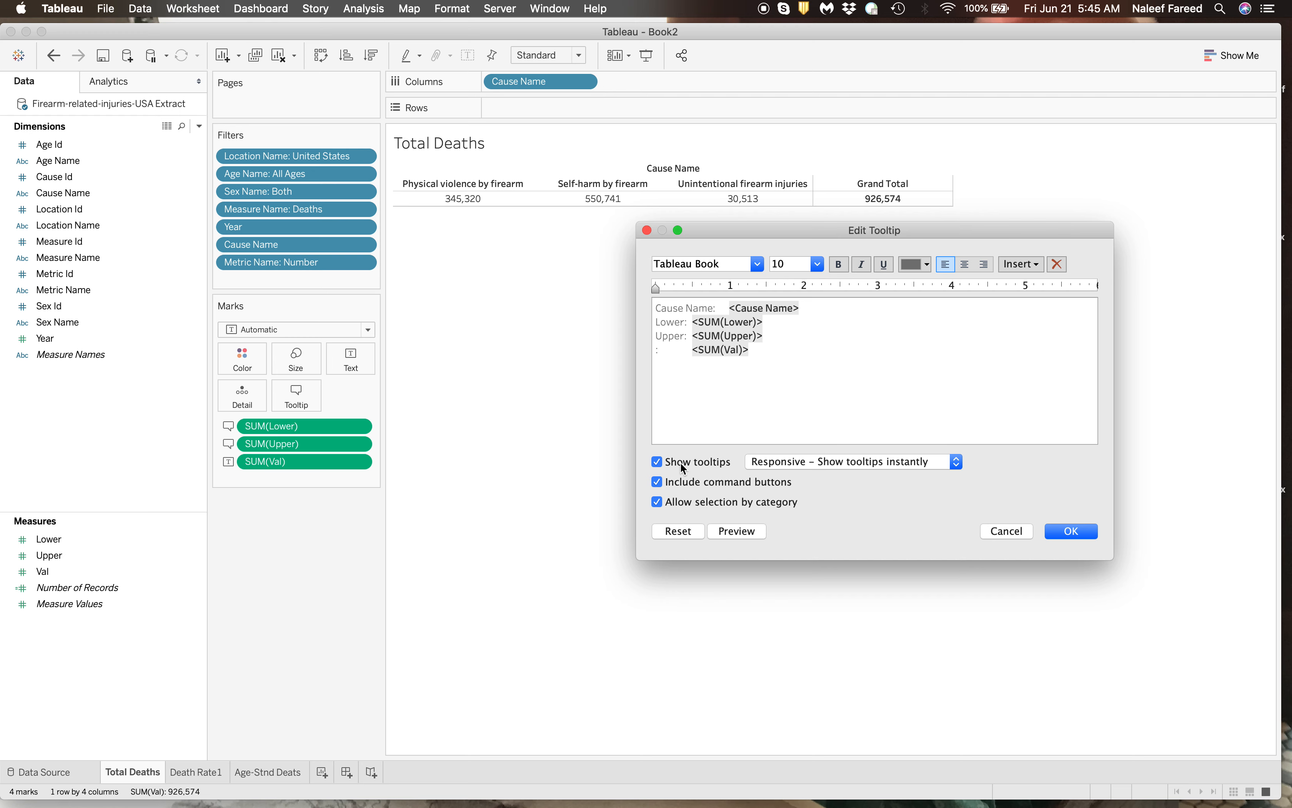
pyautogui.write('Total Deaths:')
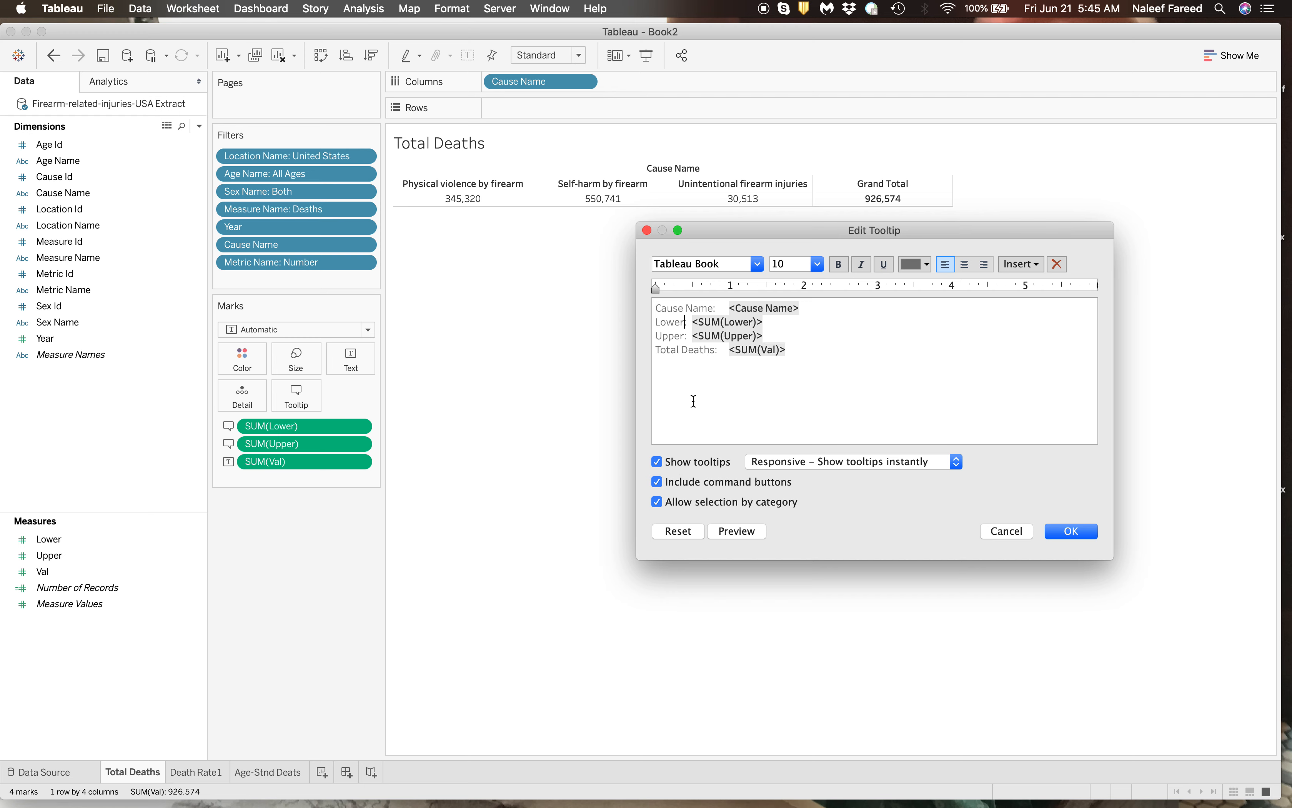
pyautogui.write(' CI')
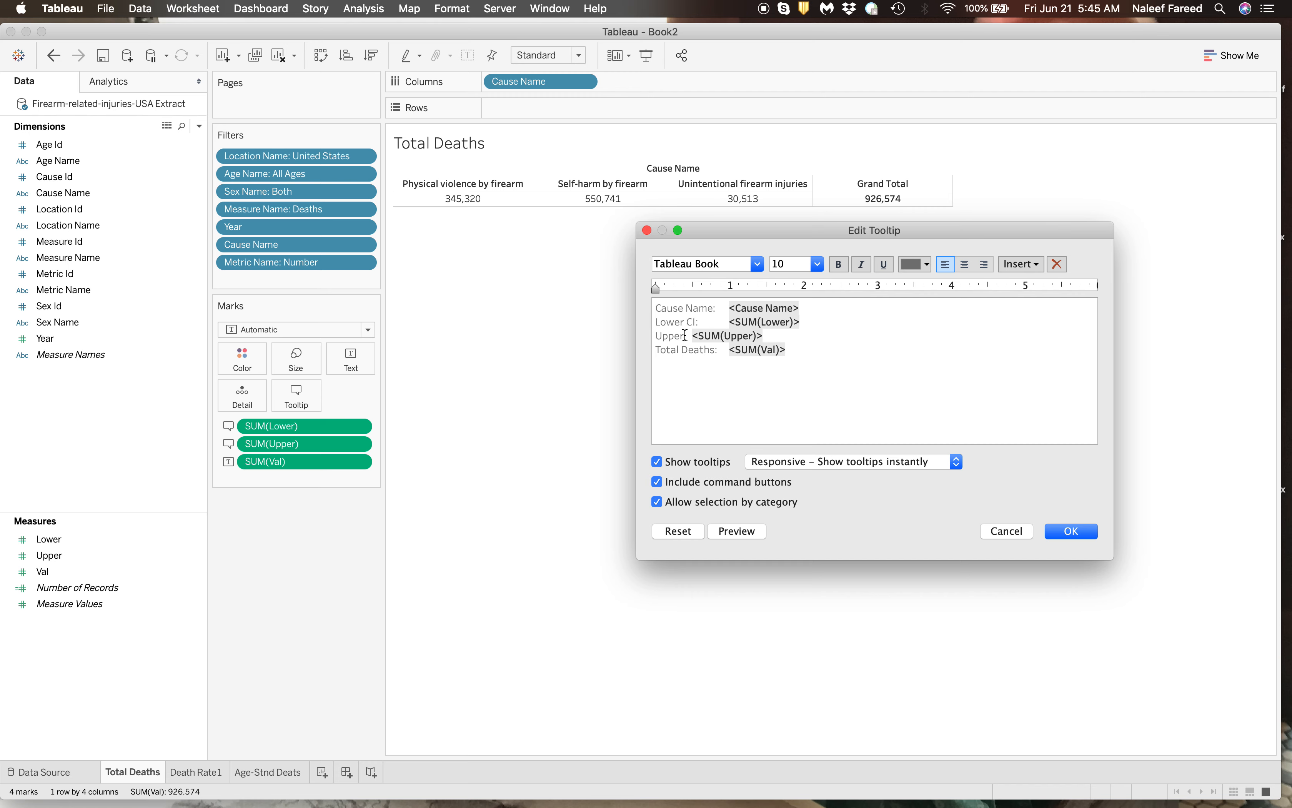
pyautogui.click(686, 335)
pyautogui.write('CI')
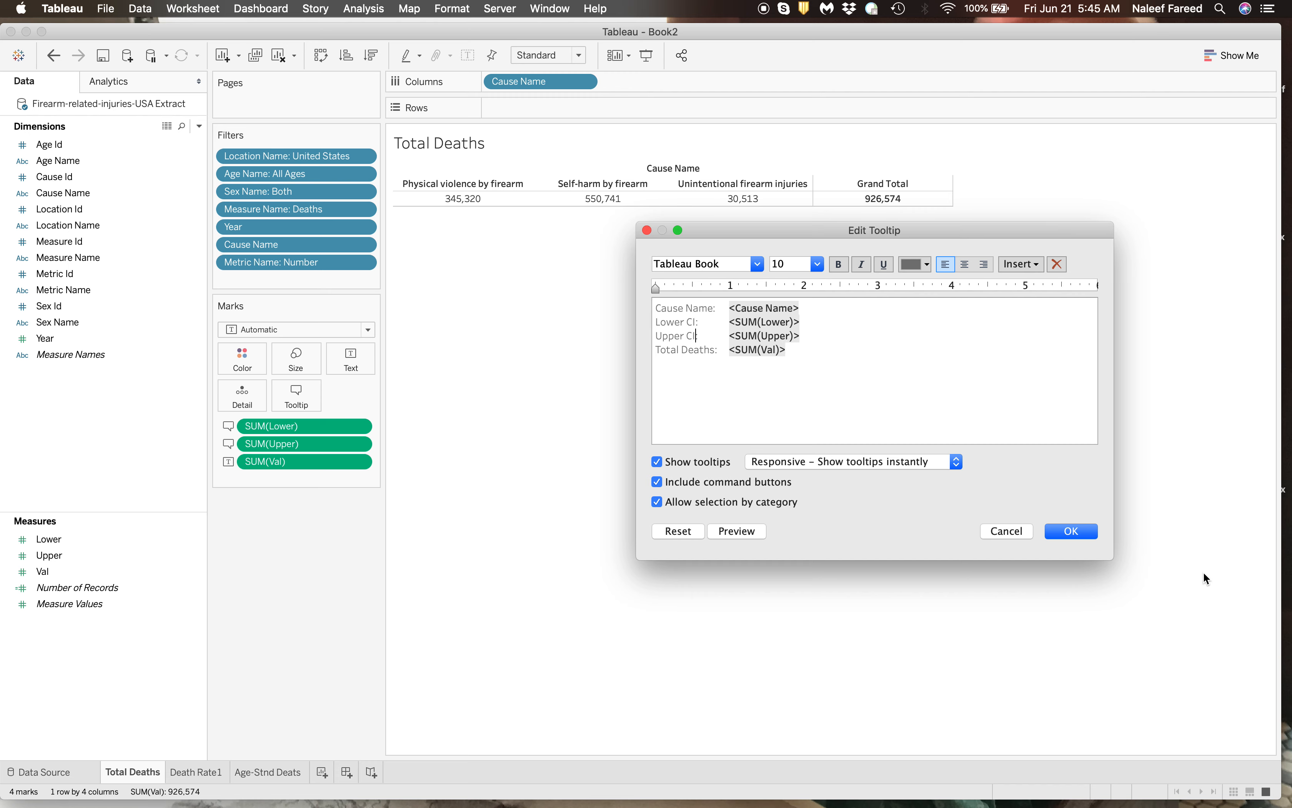
pyautogui.click(1055, 532)
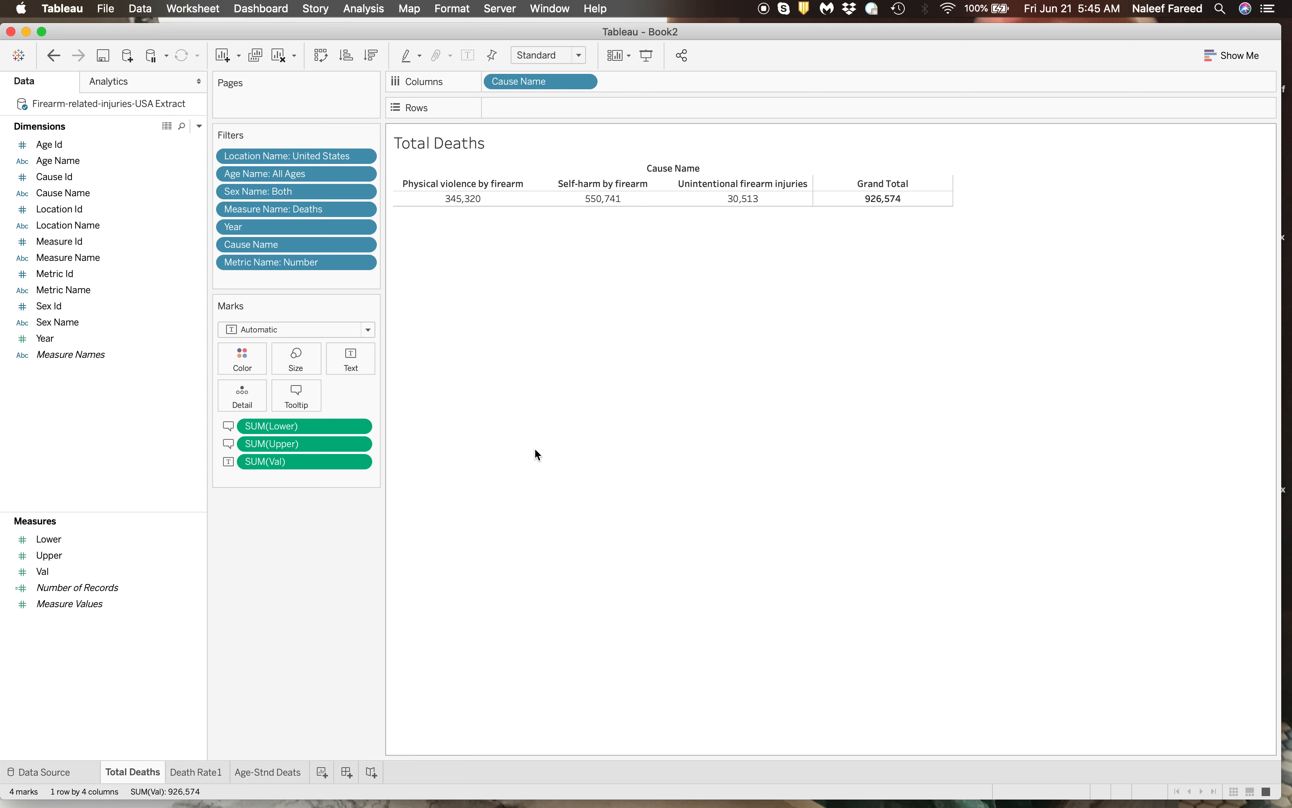
# Center the SUM(Val) values on the Death Rate1 sheet and hide the Cause Name field label above its columns
pyautogui.click(254, 773)
pyautogui.click(196, 773)
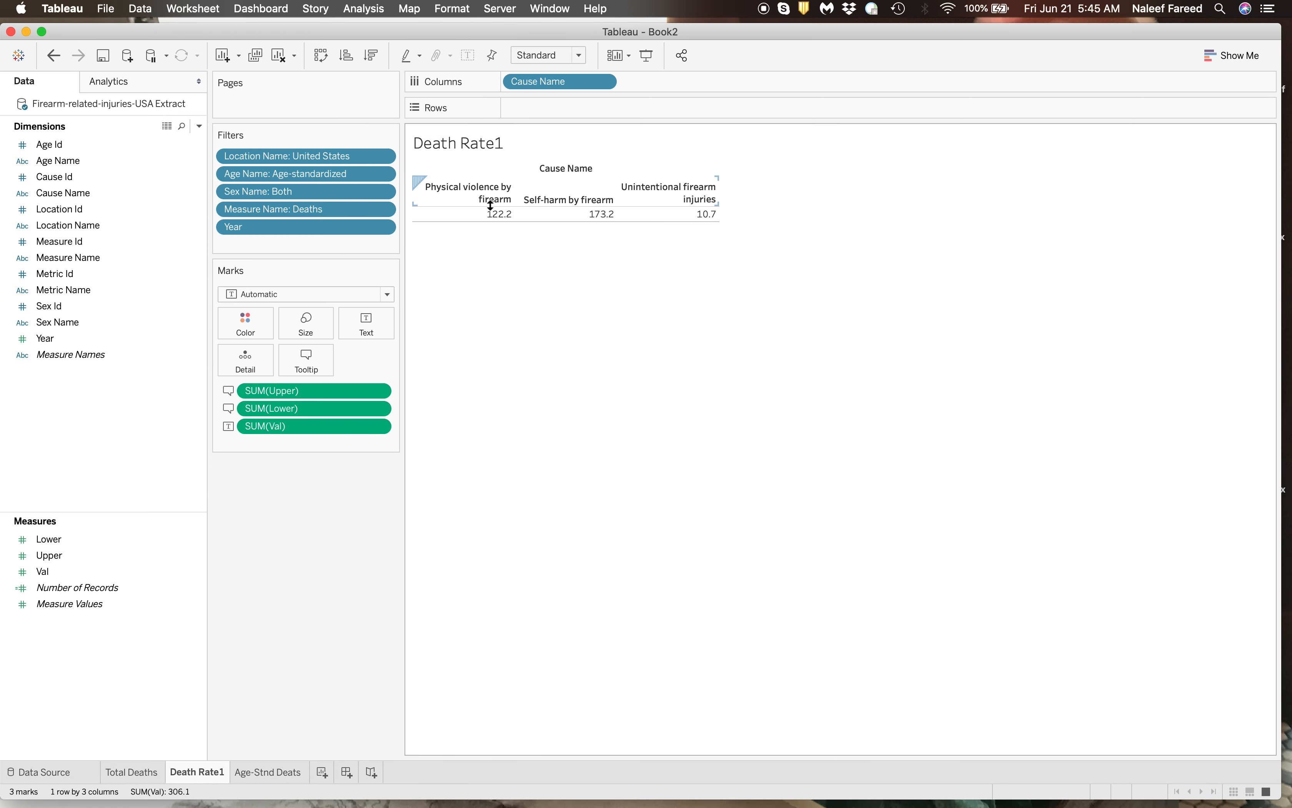
pyautogui.click(488, 220)
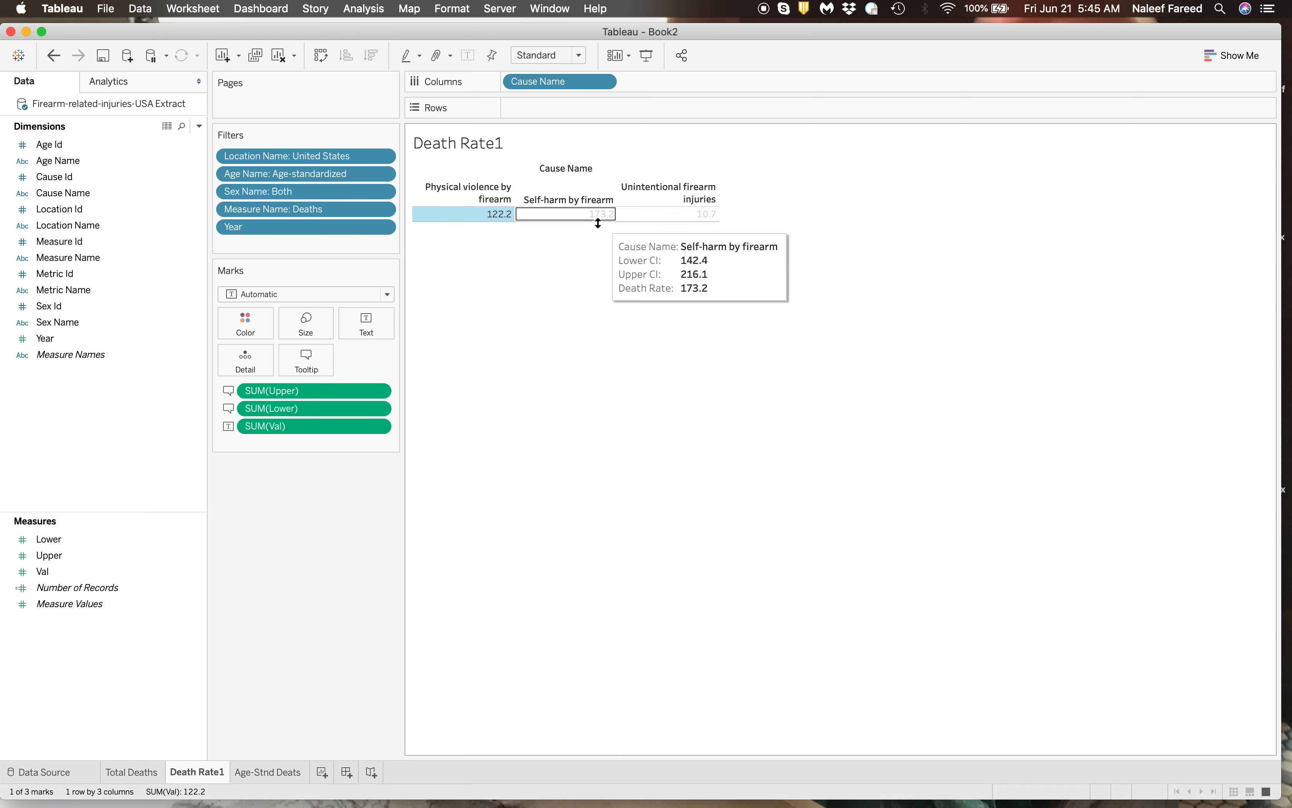
pyautogui.keyDown('super'); pyautogui.click(652, 220); pyautogui.keyUp('super')
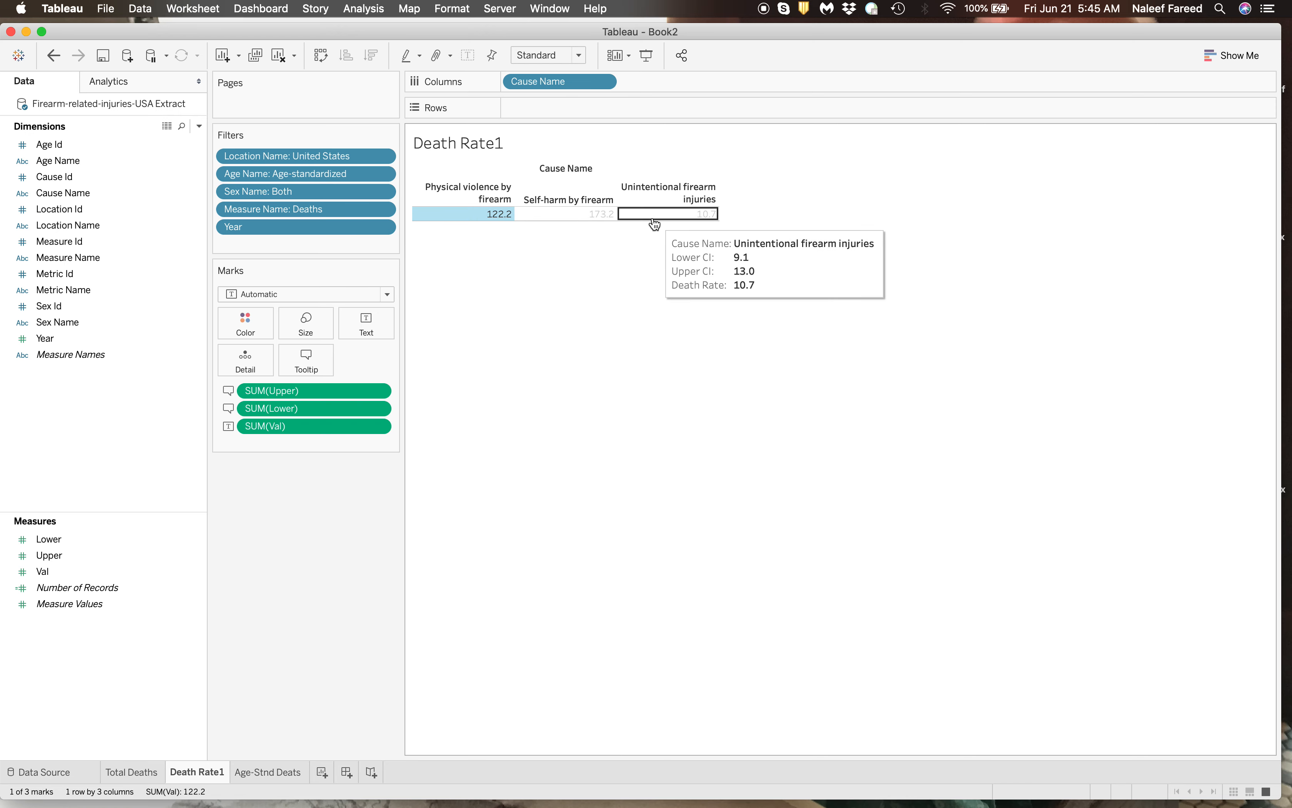
pyautogui.keyDown('super'); pyautogui.click(595, 218); pyautogui.keyUp('super')
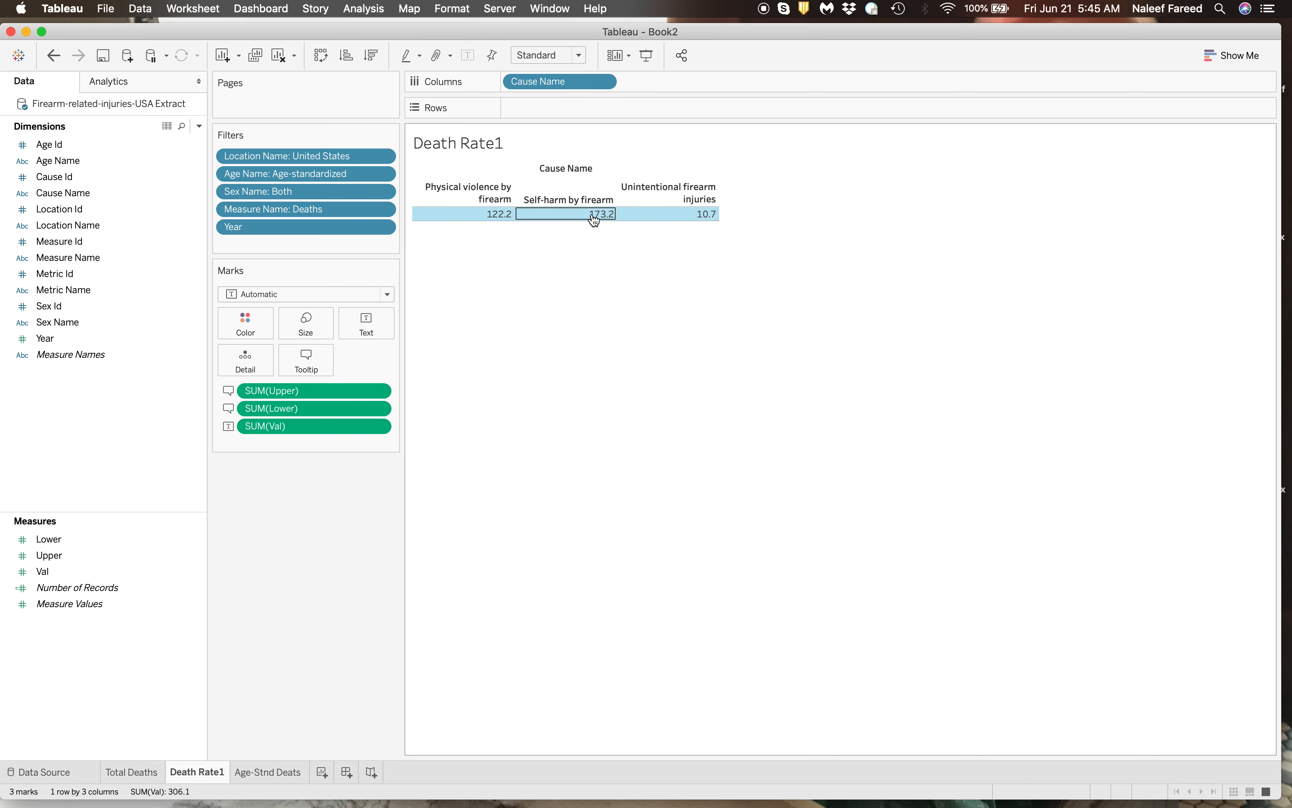
pyautogui.rightClick(496, 214)
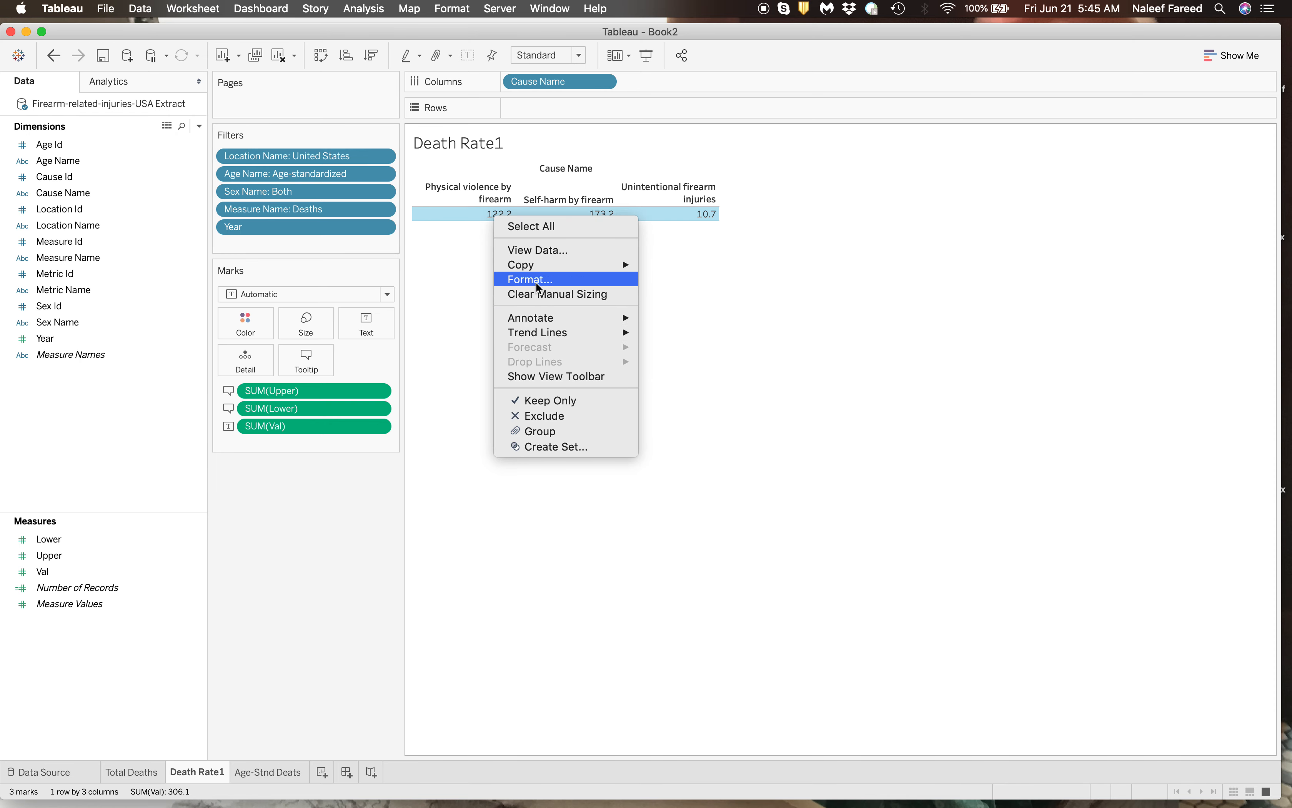
pyautogui.click(532, 279)
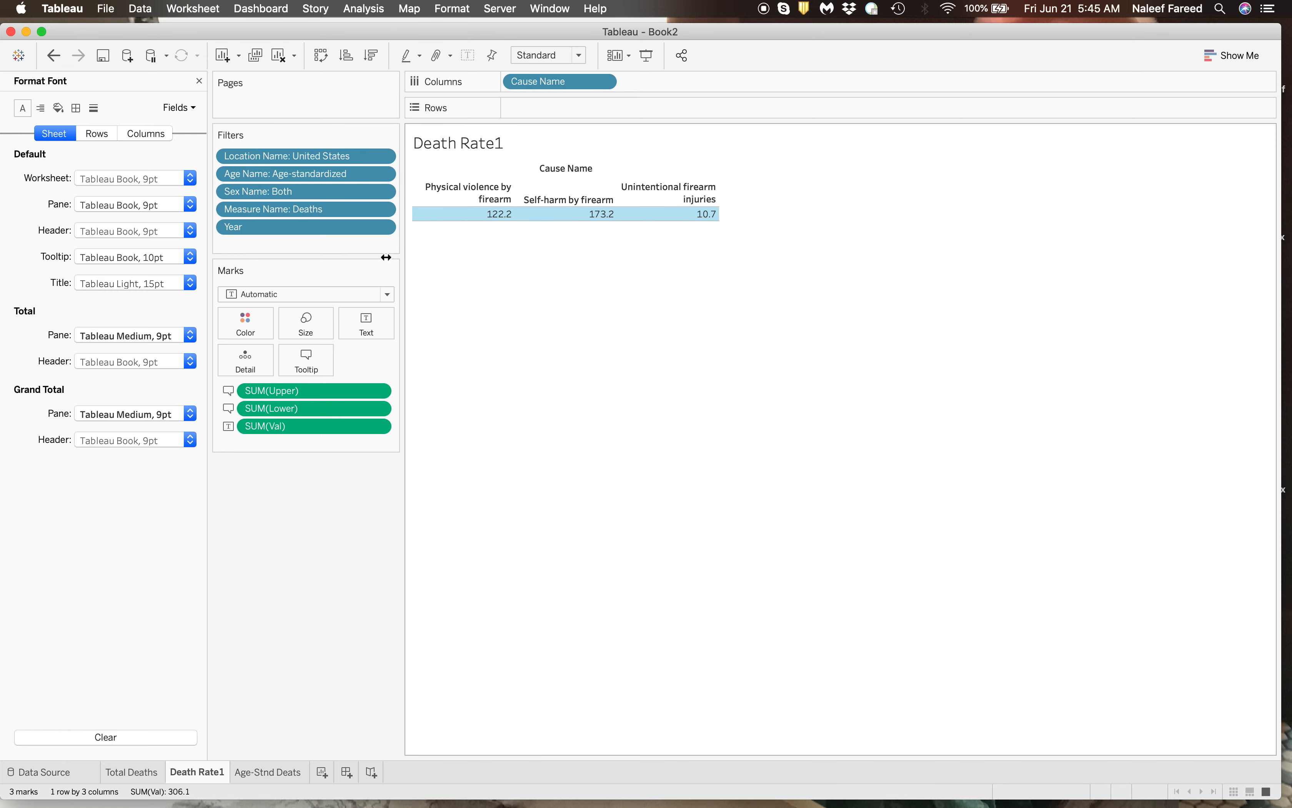
pyautogui.click(179, 107)
pyautogui.click(190, 167)
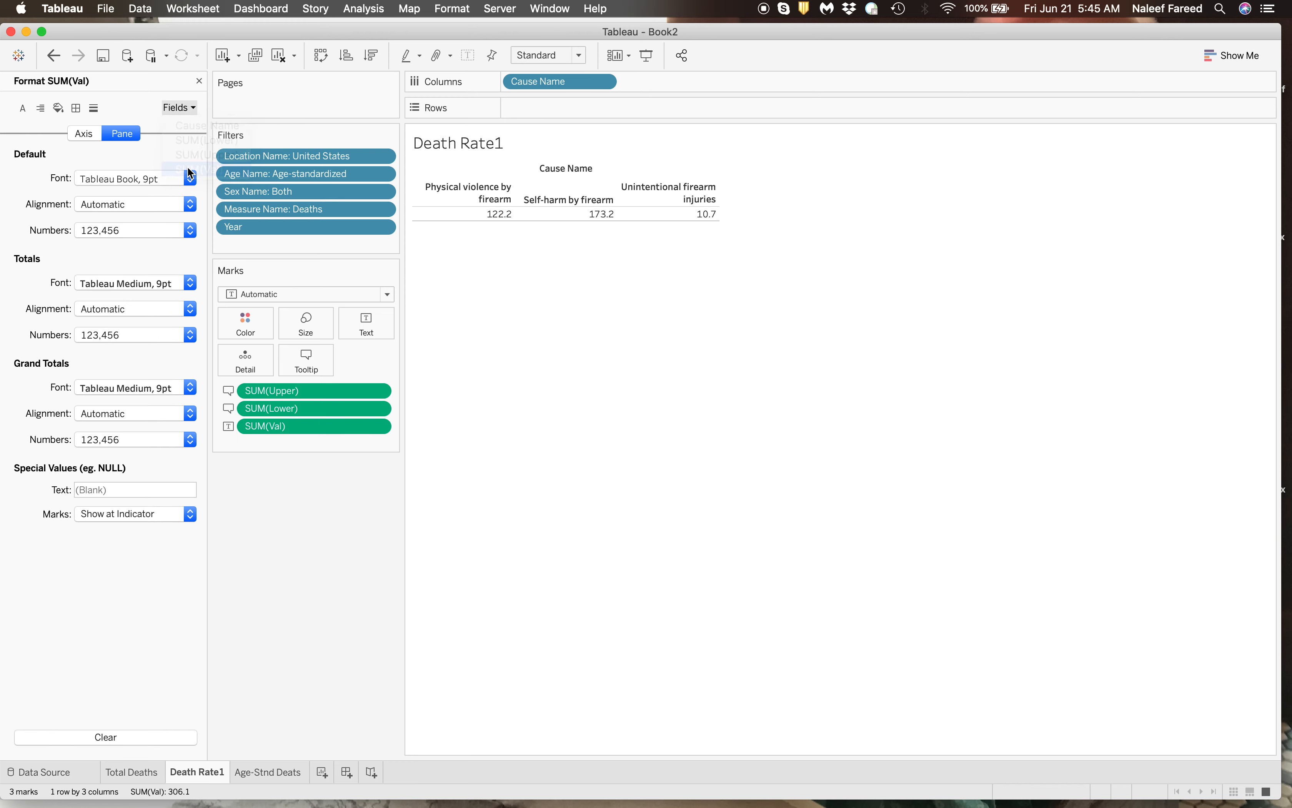
pyautogui.click(127, 204)
pyautogui.click(118, 275)
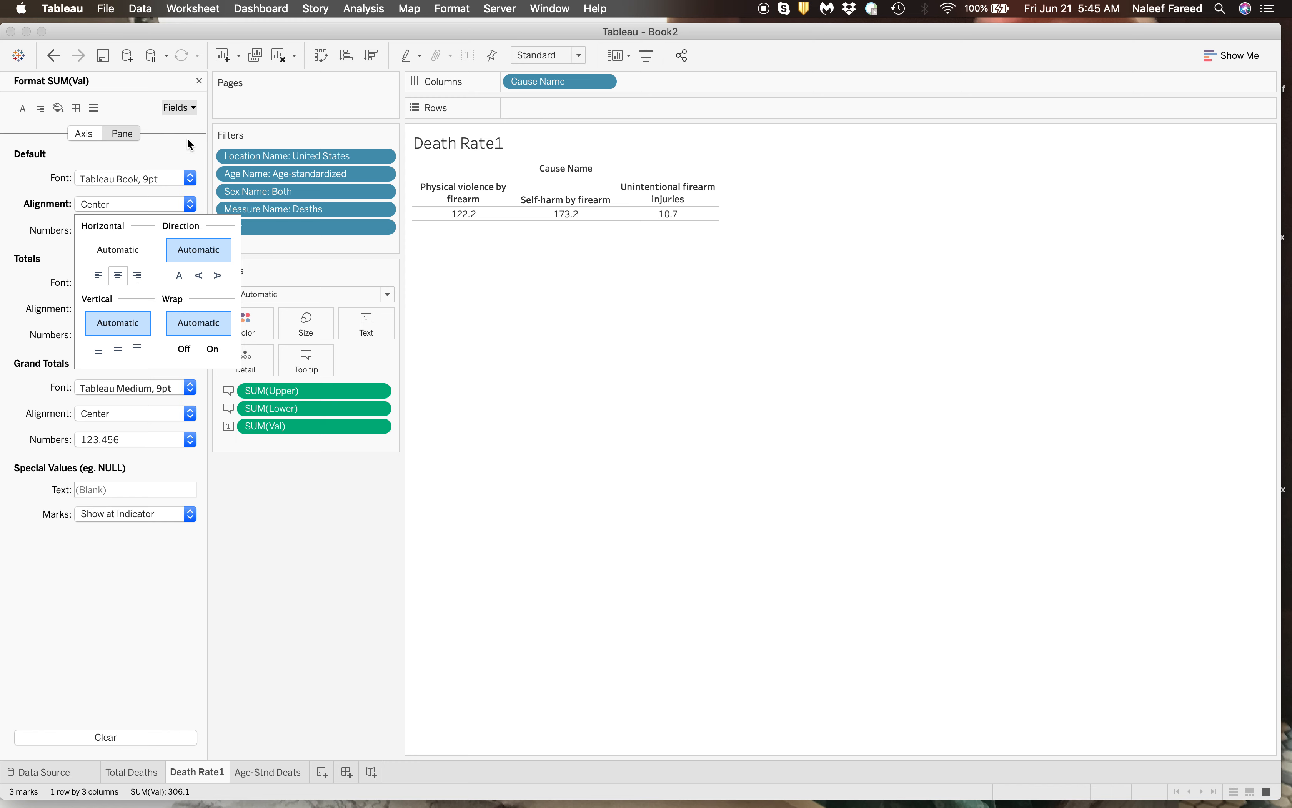
pyautogui.click(200, 81)
pyautogui.click(200, 81)
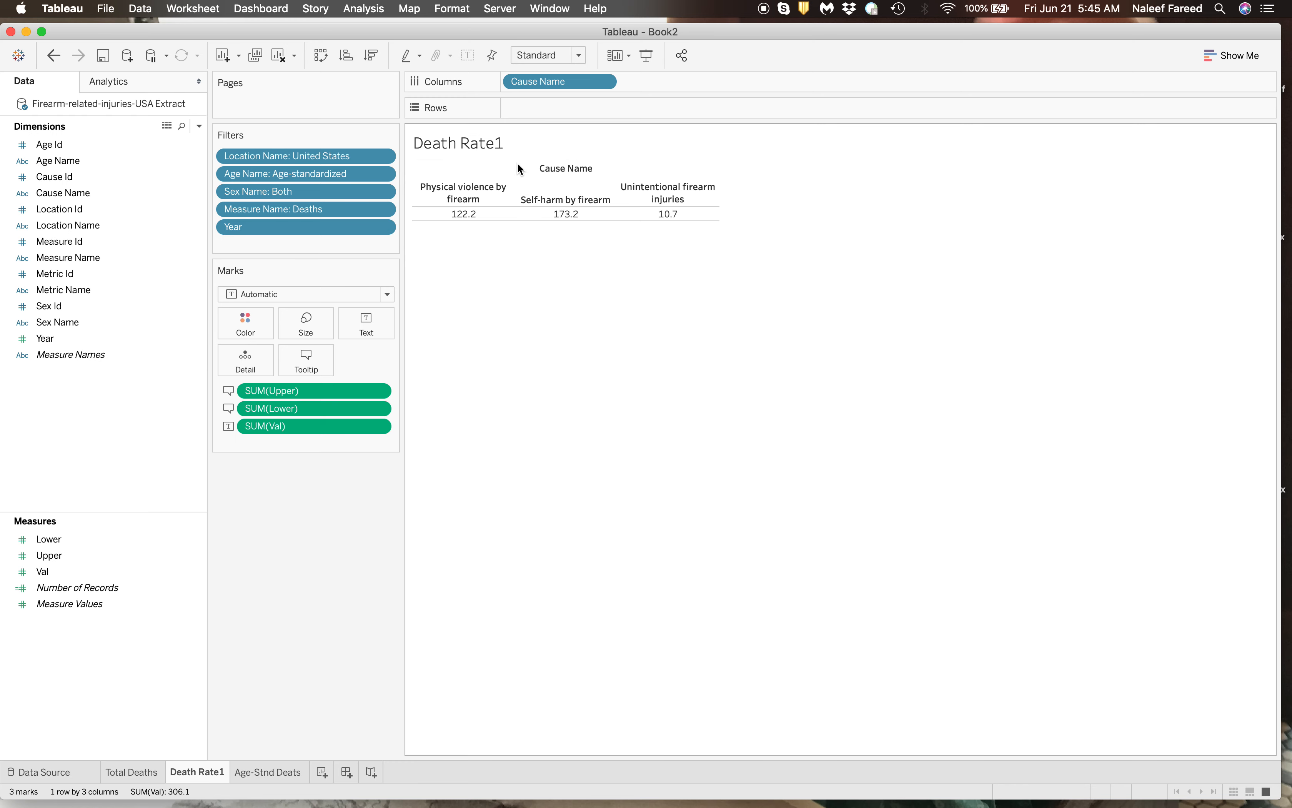
pyautogui.rightClick(551, 167)
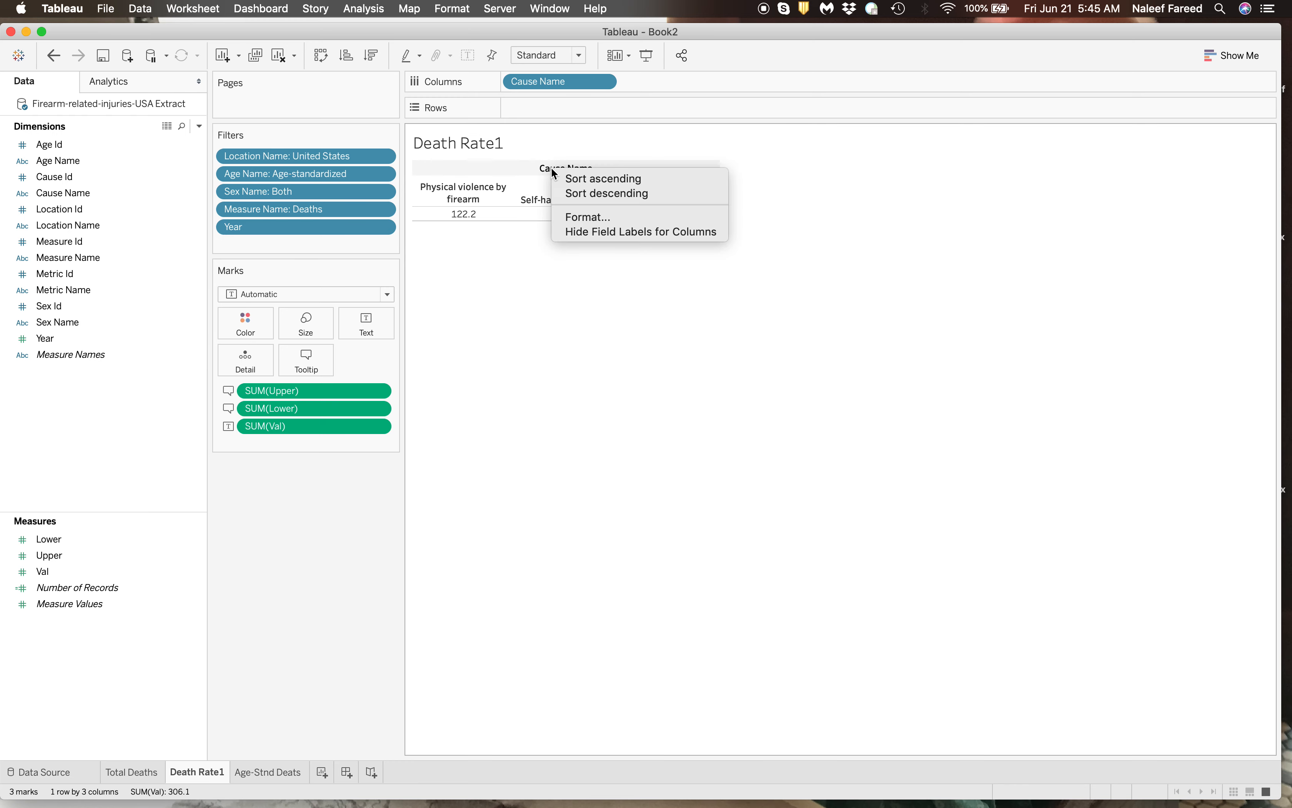
pyautogui.click(587, 235)
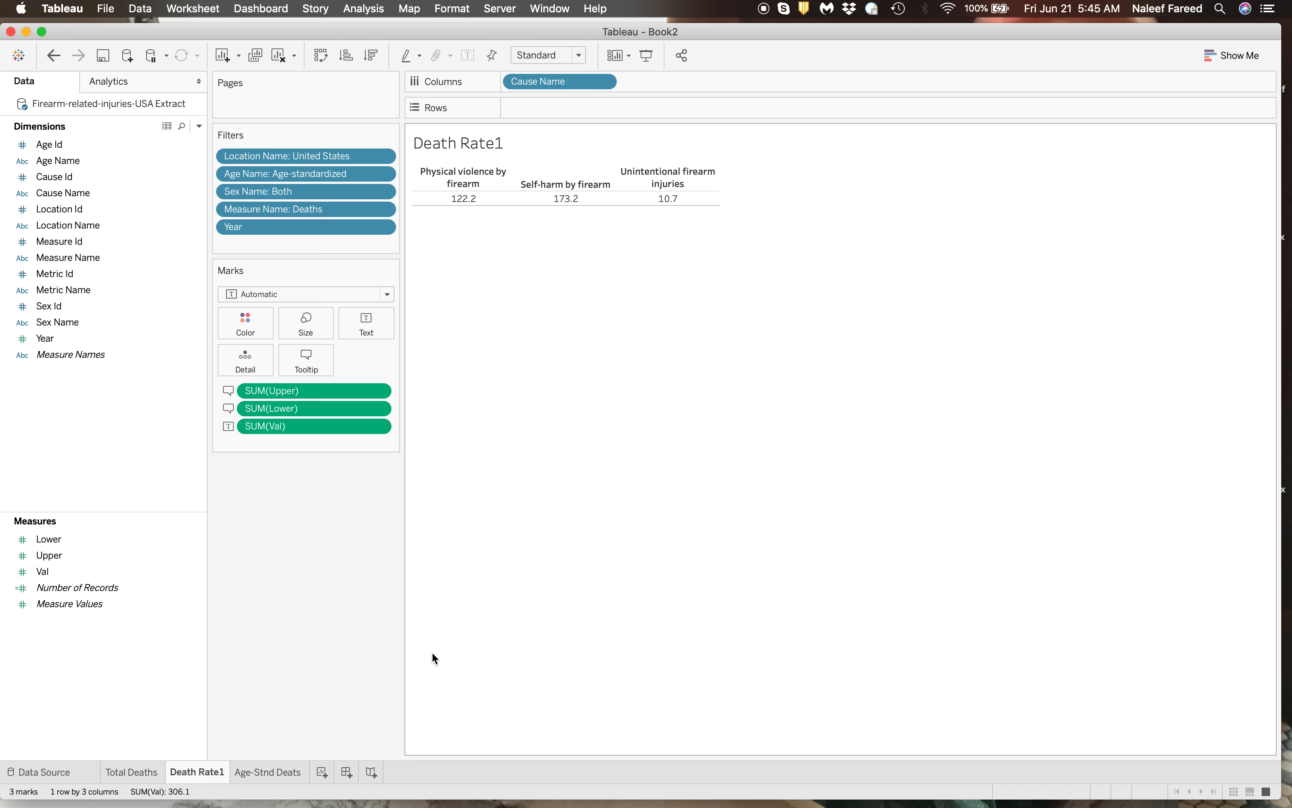
# Add a new worksheet named Map and place it between the Death Rate1 and Age-Stnd Deats sheets
pyautogui.click(270, 771)
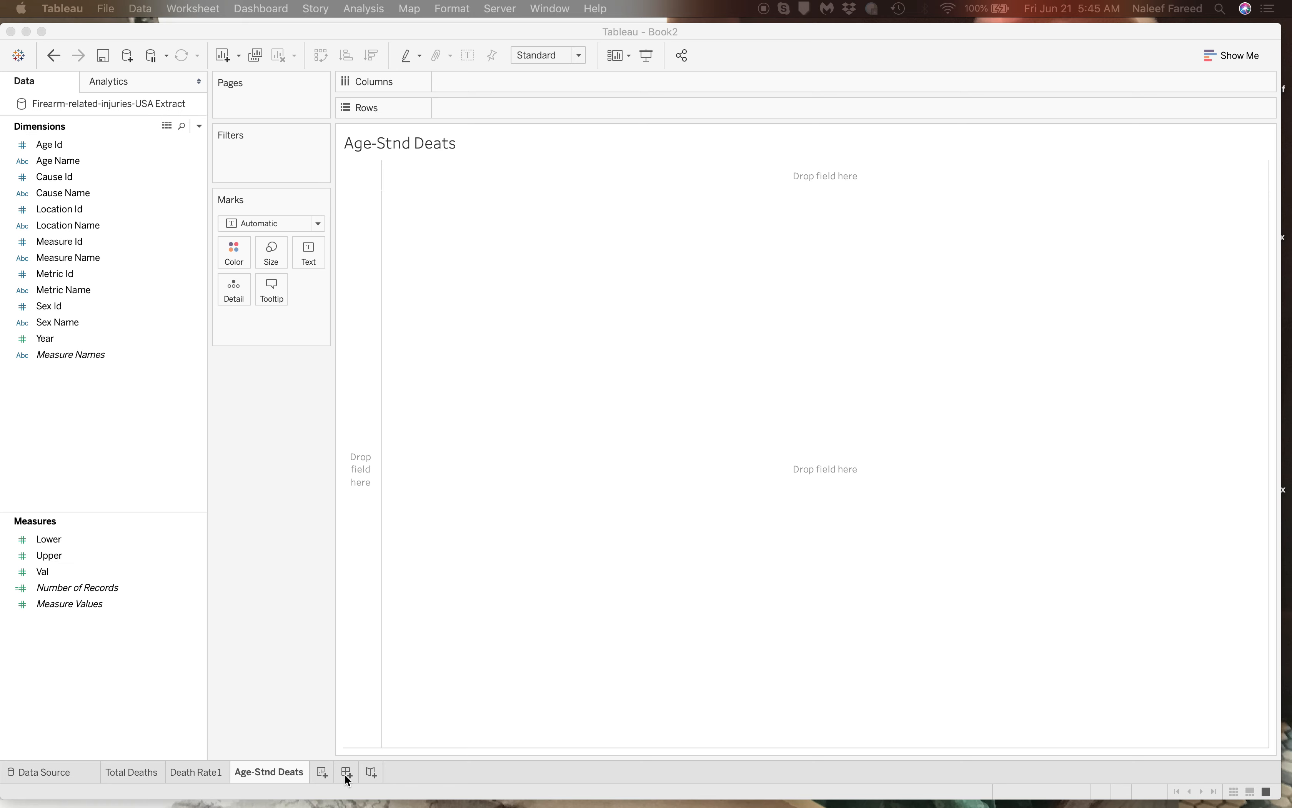
pyautogui.click(320, 773)
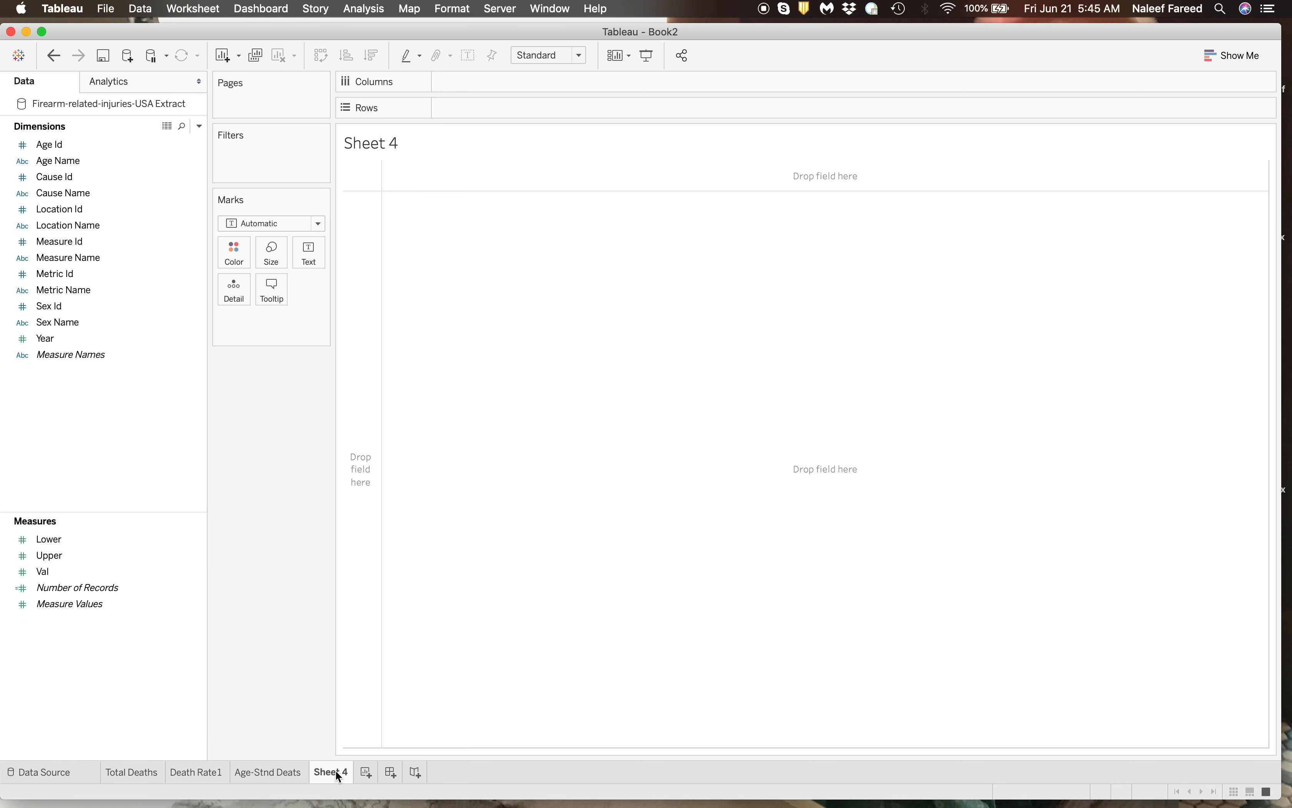
pyautogui.doubleClick(337, 774)
pyautogui.press('Return')
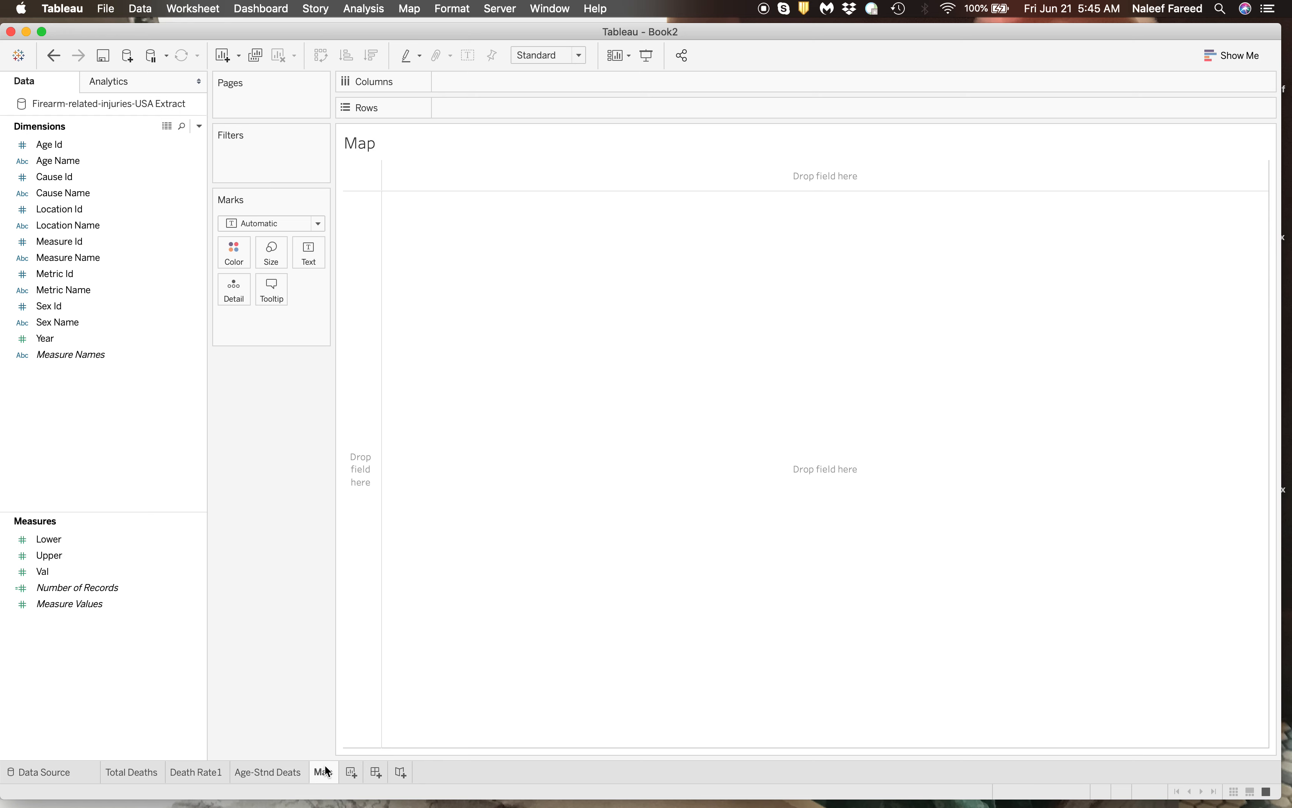
pyautogui.moveTo(323, 772); pyautogui.dragTo(252, 771)
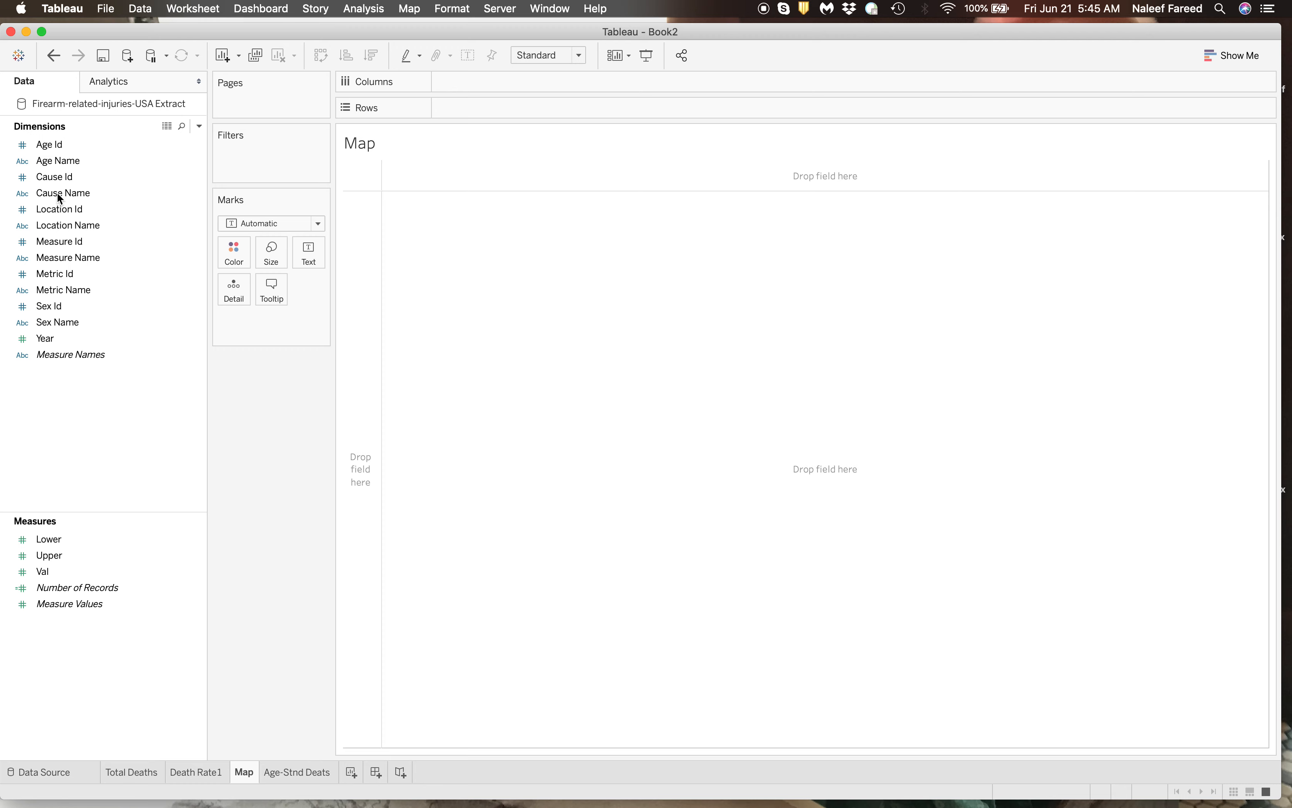
# Filter the Map sheet's Age Name to Age-standardized and widen the shelf area so the full filter name fits
pyautogui.moveTo(63, 163); pyautogui.dragTo(291, 148)
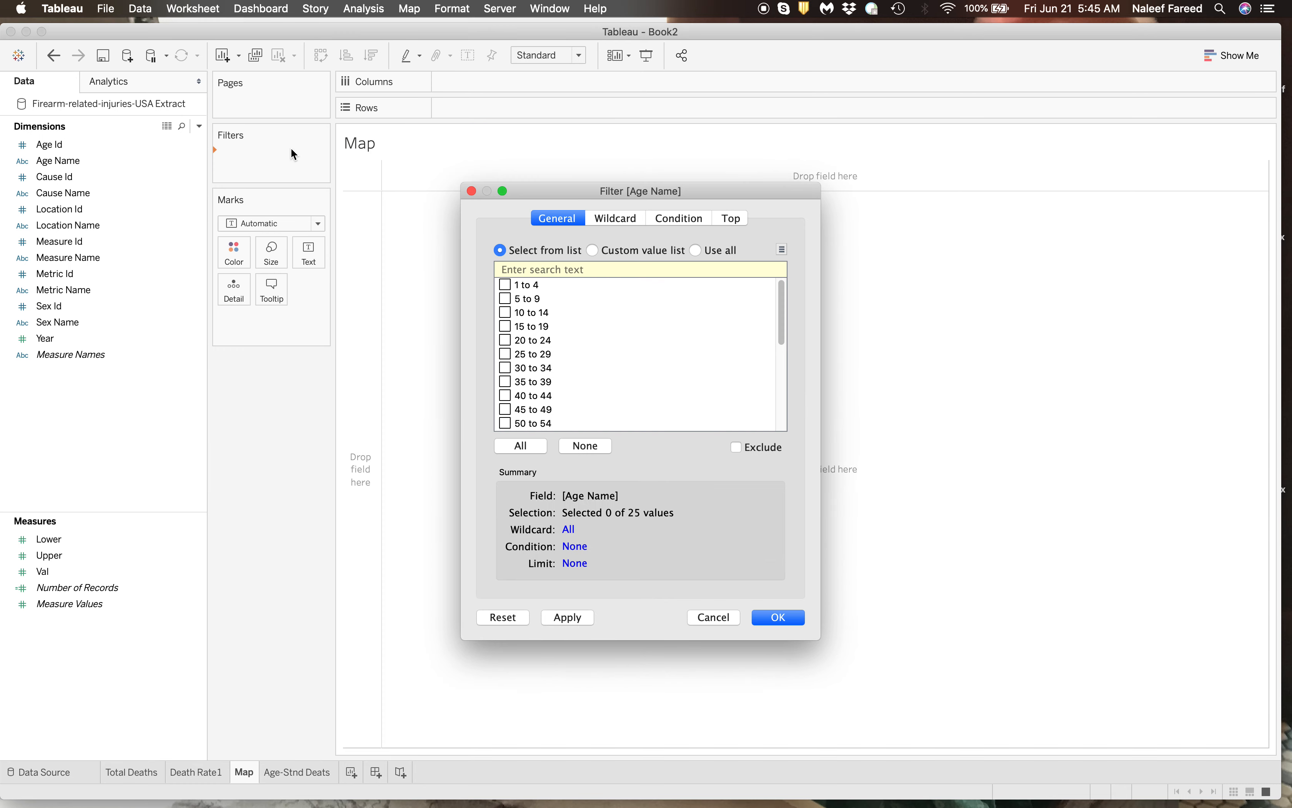
pyautogui.scroll(-5, 502, 331)
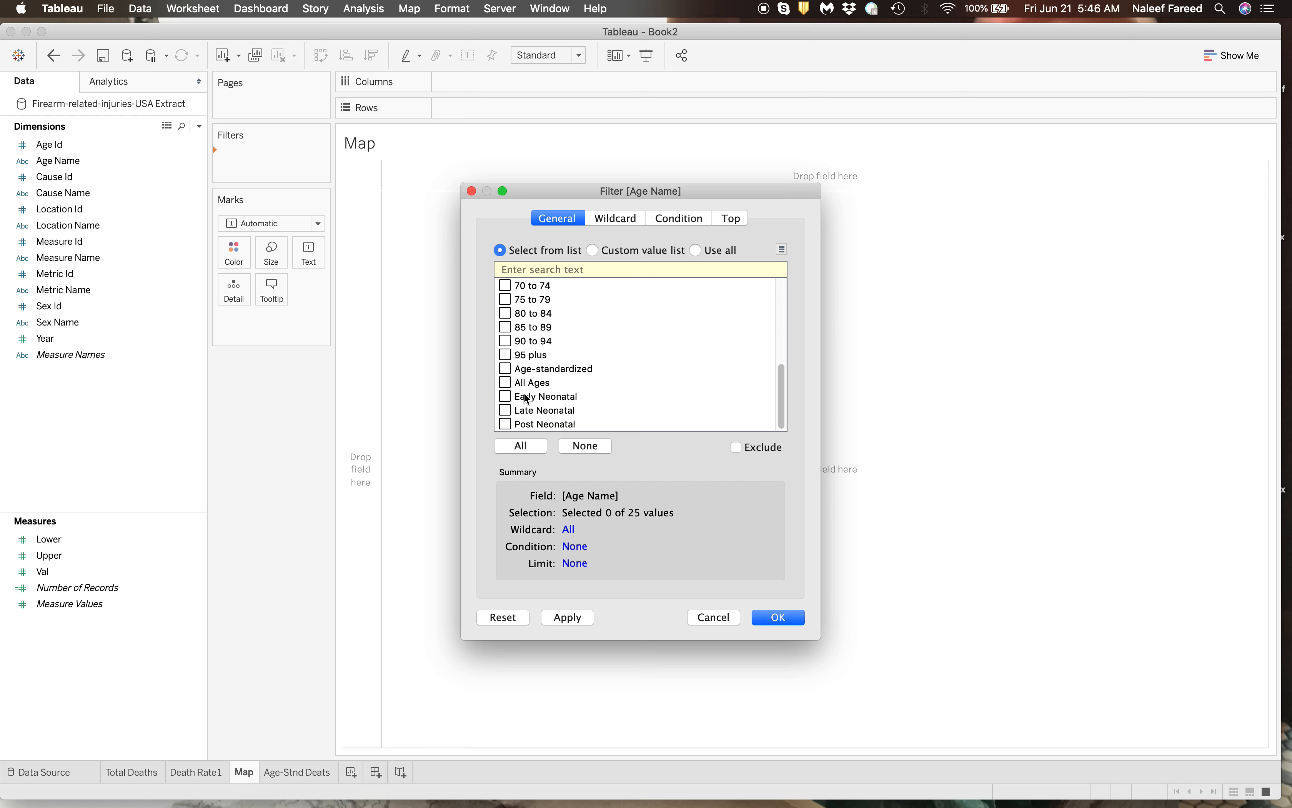
pyautogui.click(505, 368)
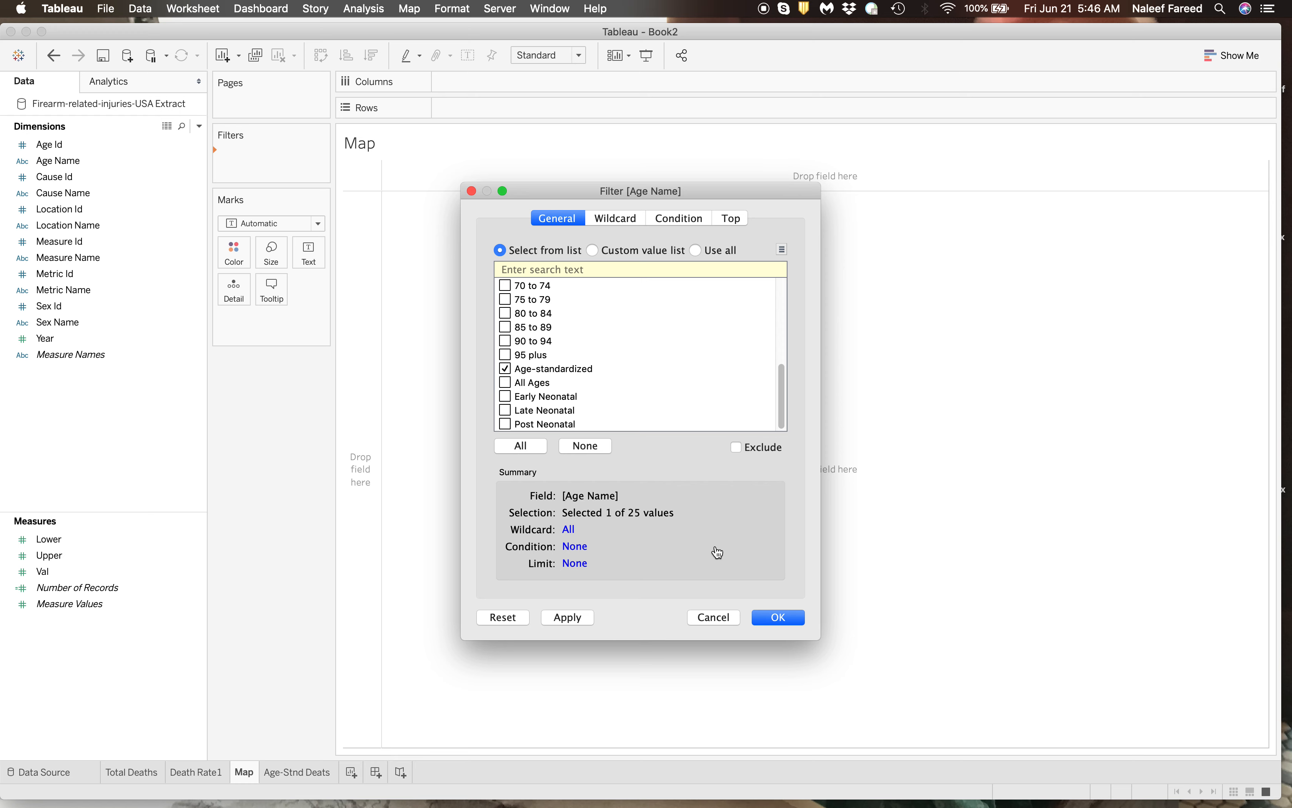
pyautogui.click(779, 618)
pyautogui.click(187, 195)
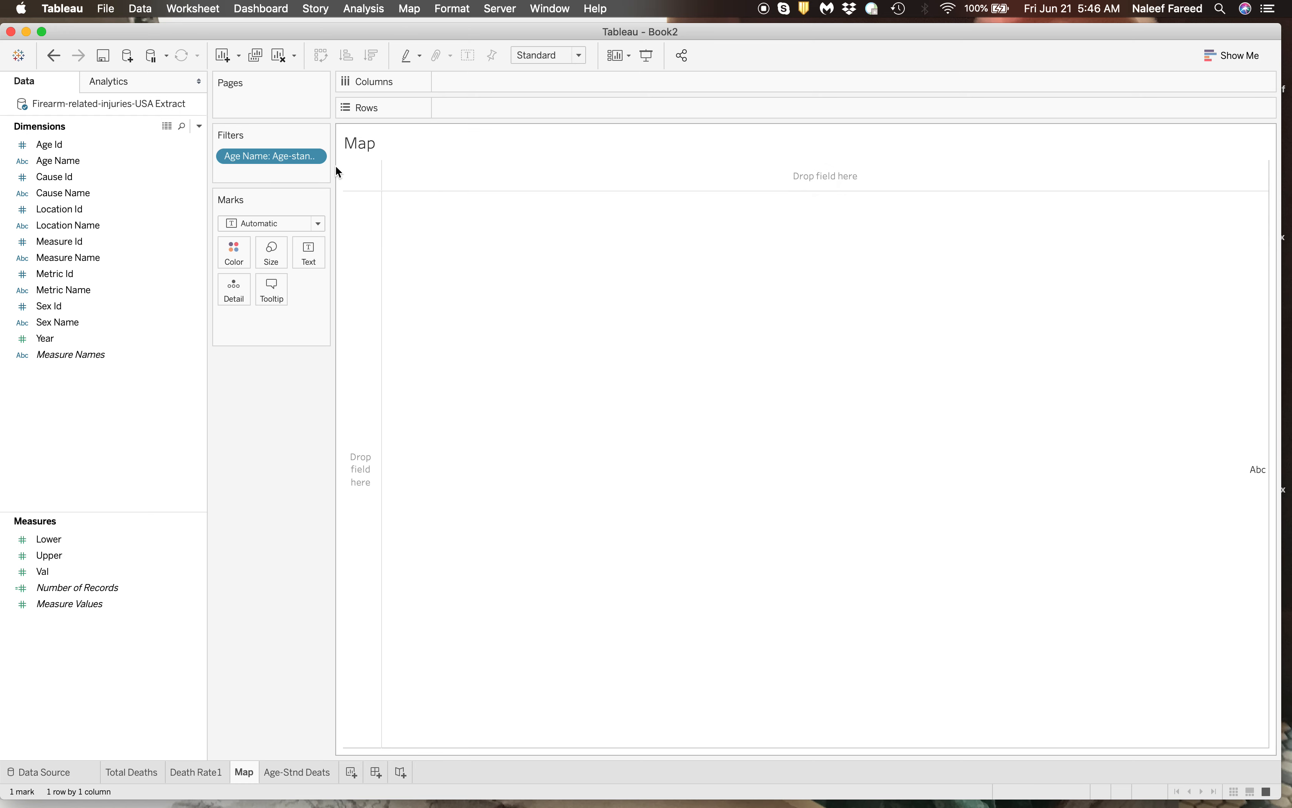
pyautogui.moveTo(336, 172); pyautogui.dragTo(412, 171)
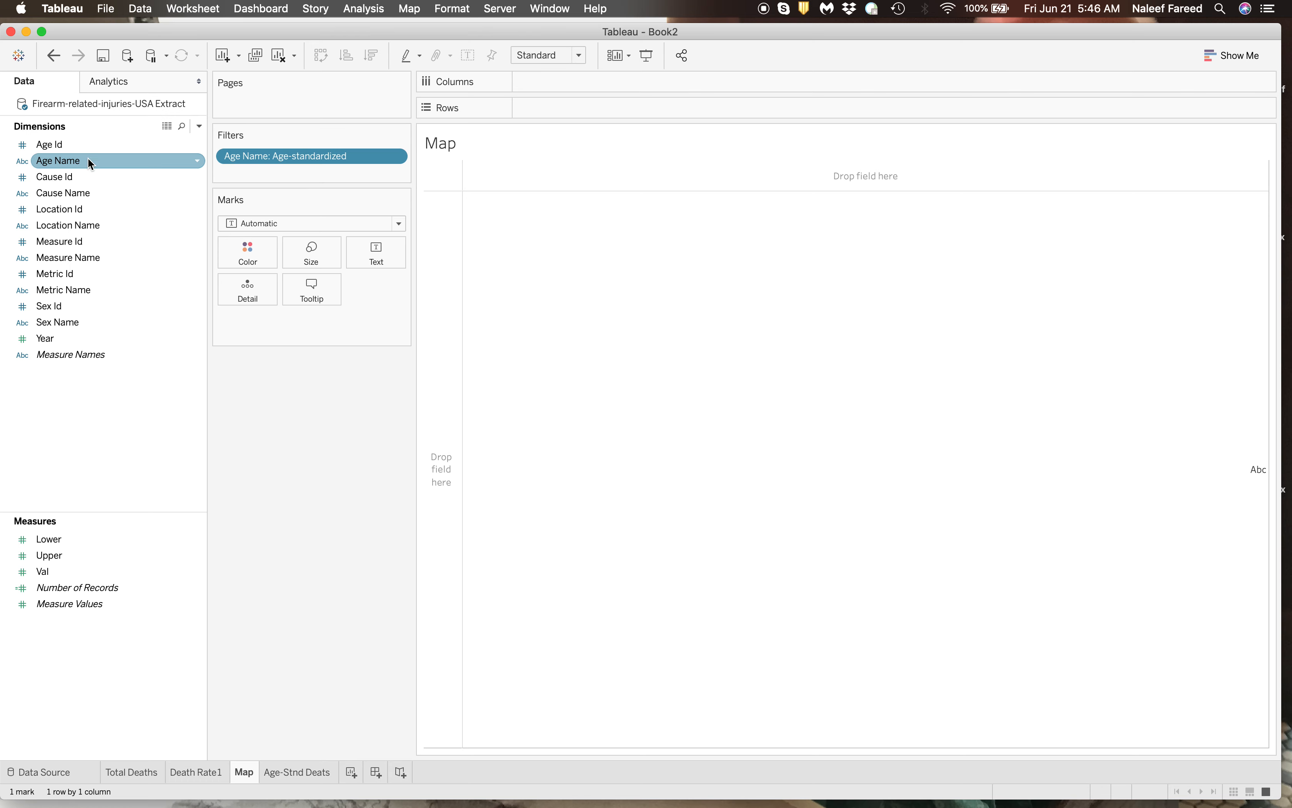
# Filter the Map sheet by Measure Name to Deaths and by Sex Name to Both
pyautogui.moveTo(63, 259); pyautogui.dragTo(246, 175)
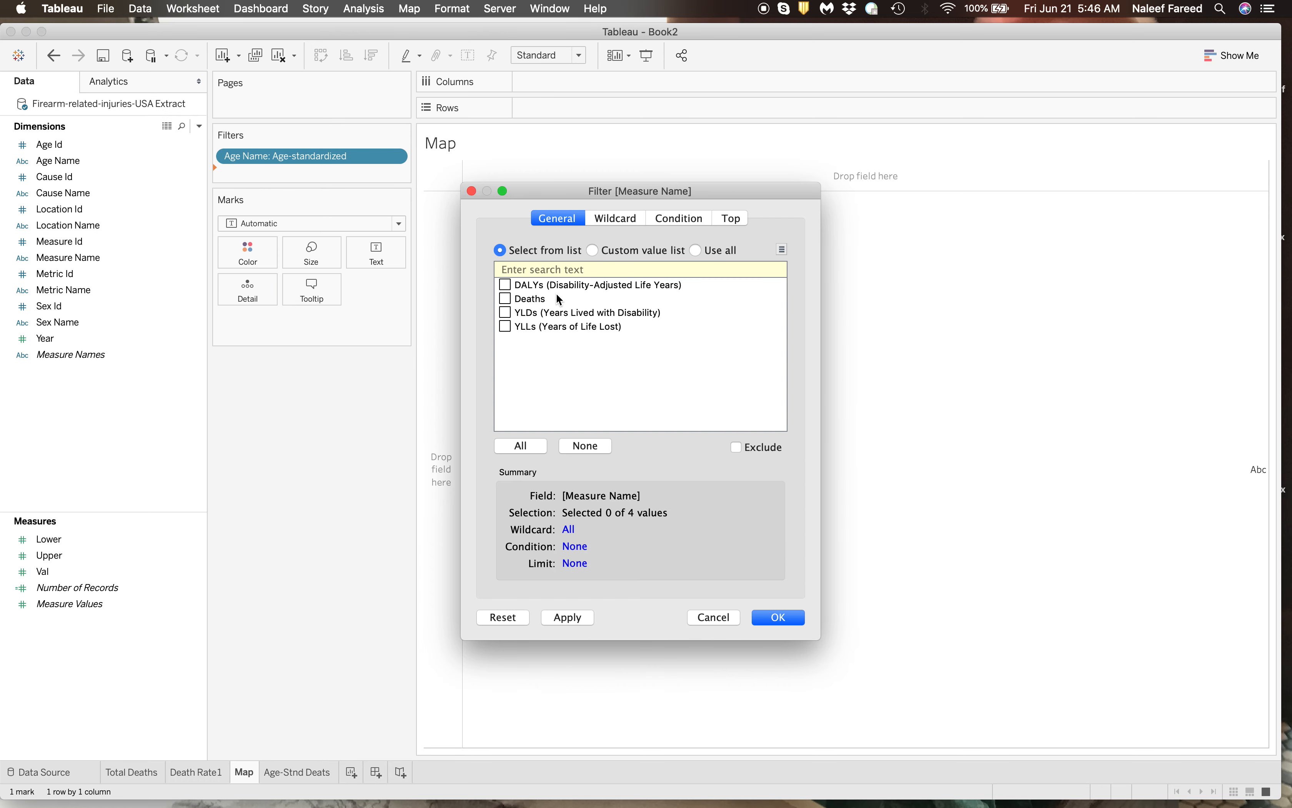
pyautogui.click(508, 299)
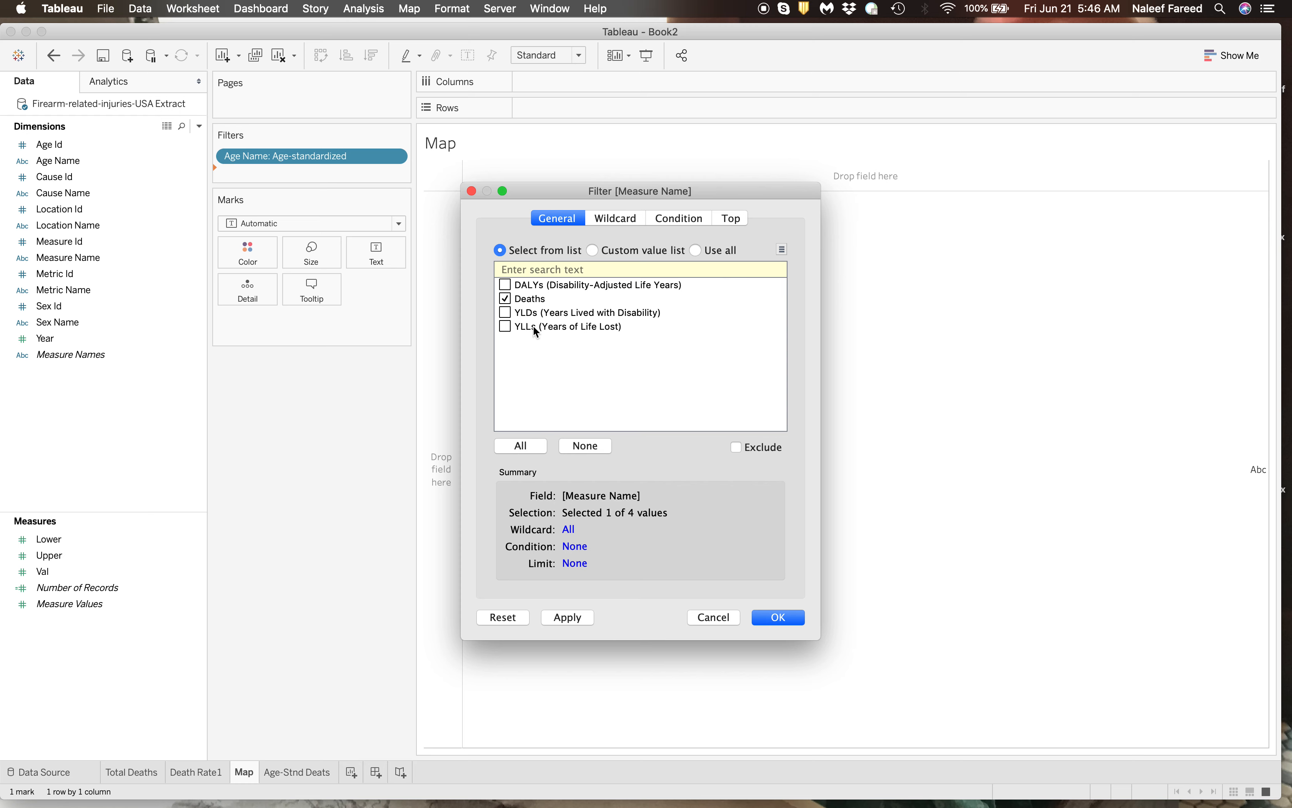
pyautogui.click(778, 618)
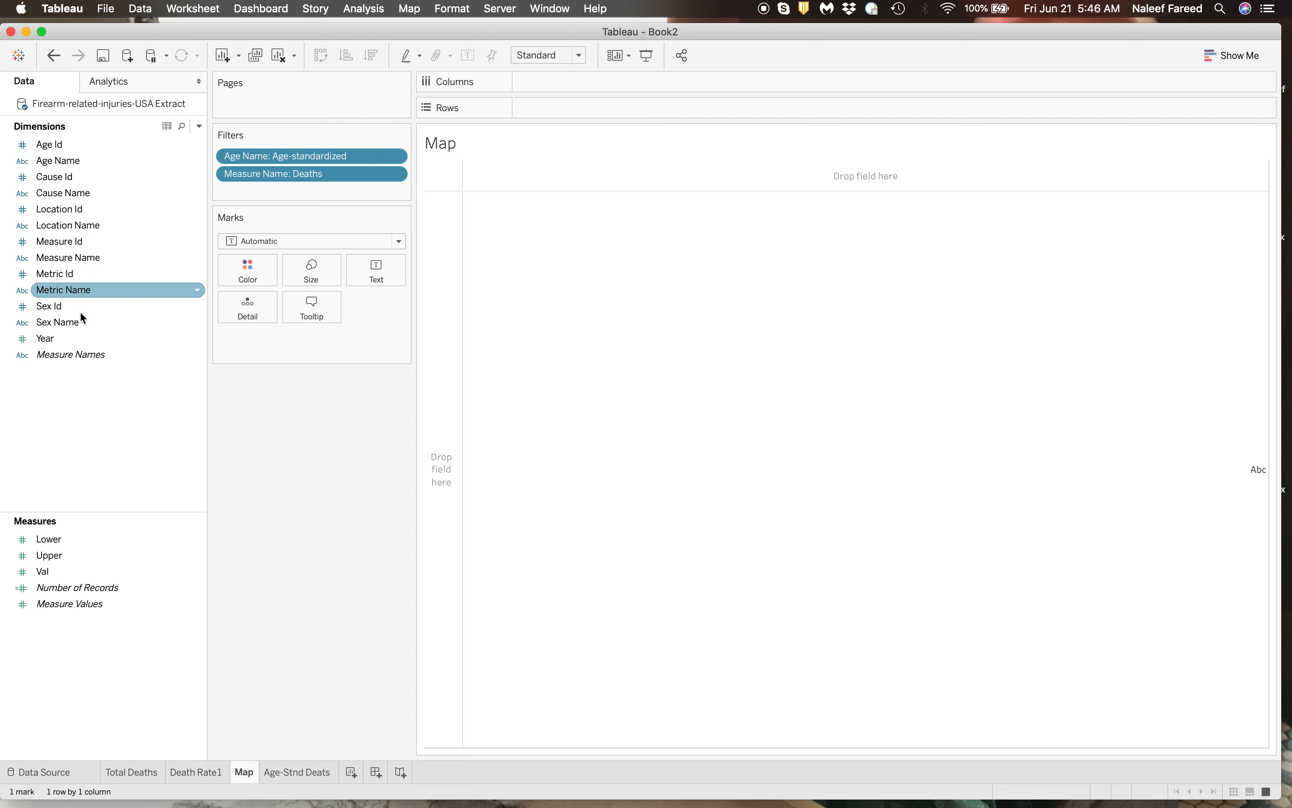
pyautogui.moveTo(107, 321); pyautogui.dragTo(321, 189)
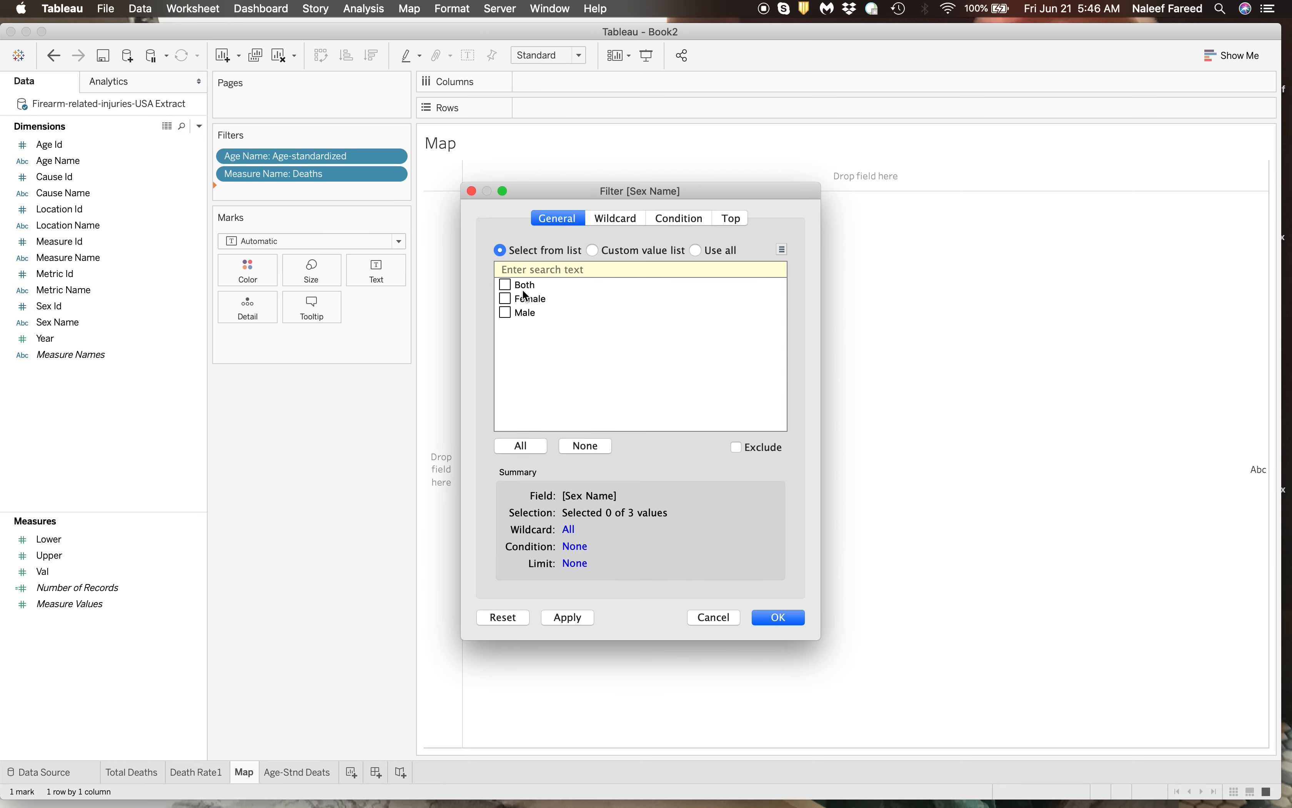
pyautogui.click(508, 286)
pyautogui.click(778, 618)
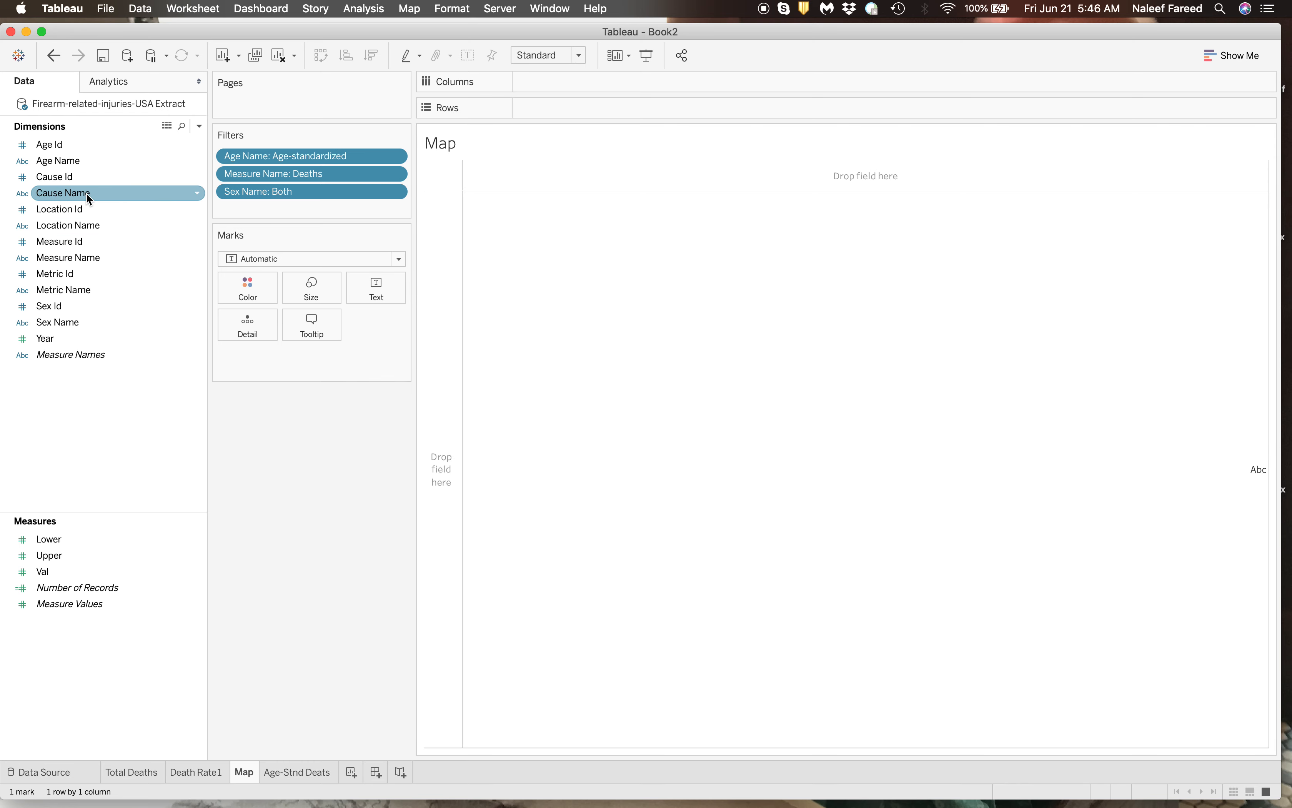
# Add a Cause Name filter to the Map sheet with all three causes selected
pyautogui.moveTo(86, 193); pyautogui.dragTo(358, 216)
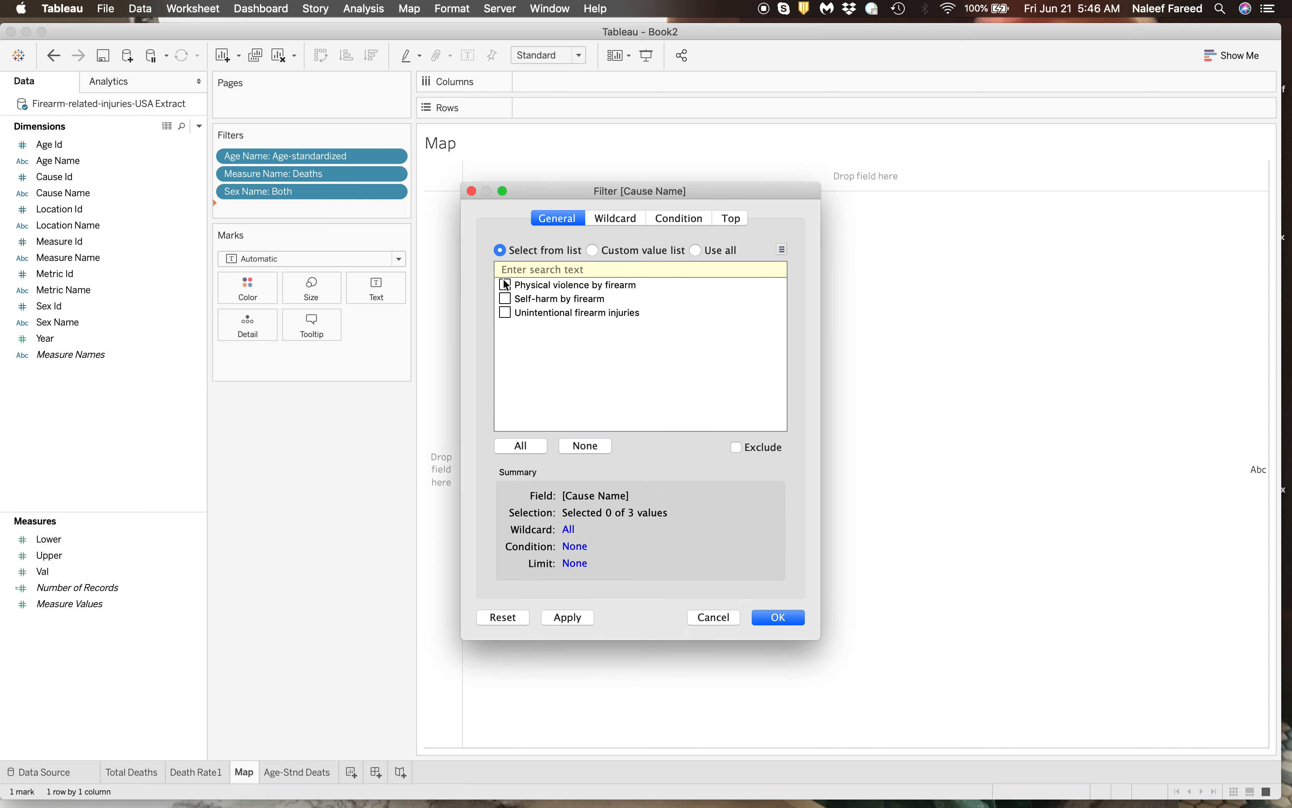
pyautogui.click(506, 285)
pyautogui.click(521, 446)
pyautogui.click(796, 626)
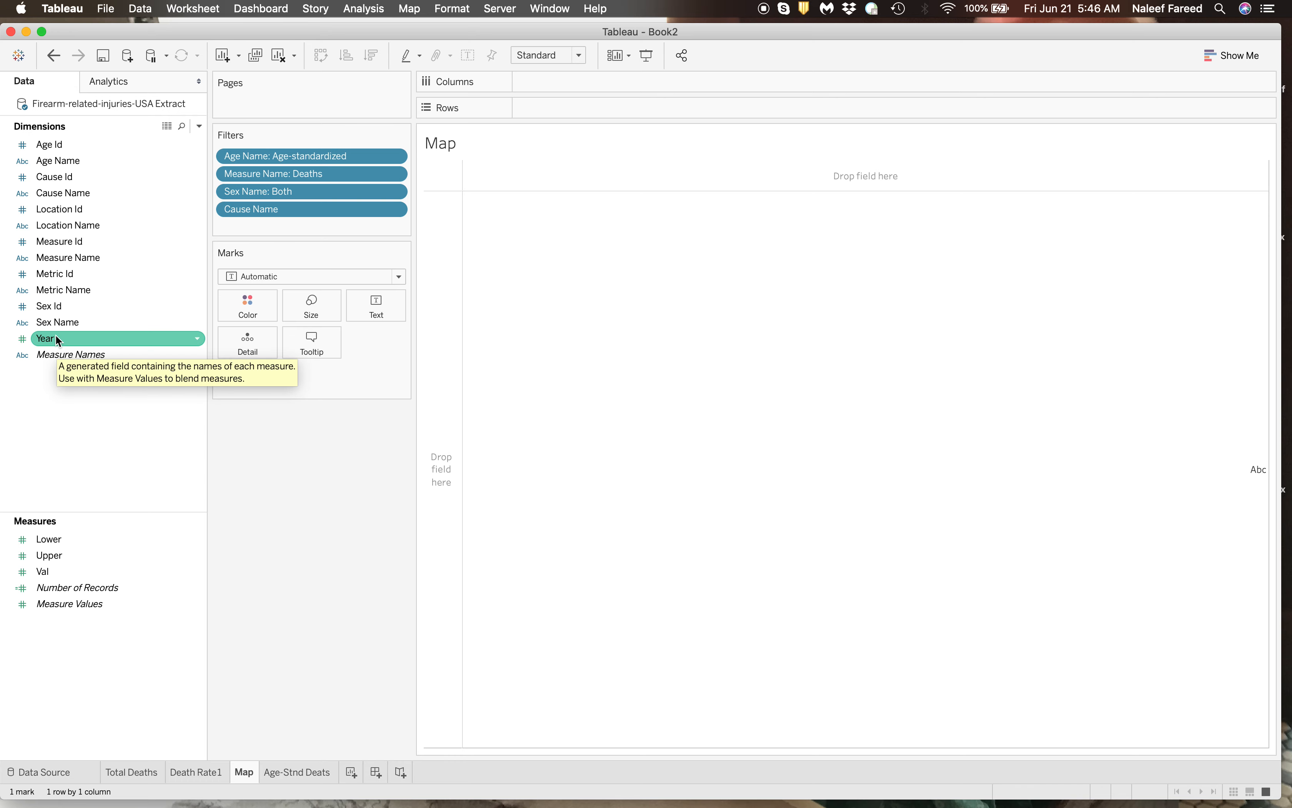
# Add Year as a filter on the Map sheet, make it discrete and include all years
pyautogui.moveTo(58, 340); pyautogui.dragTo(251, 230)
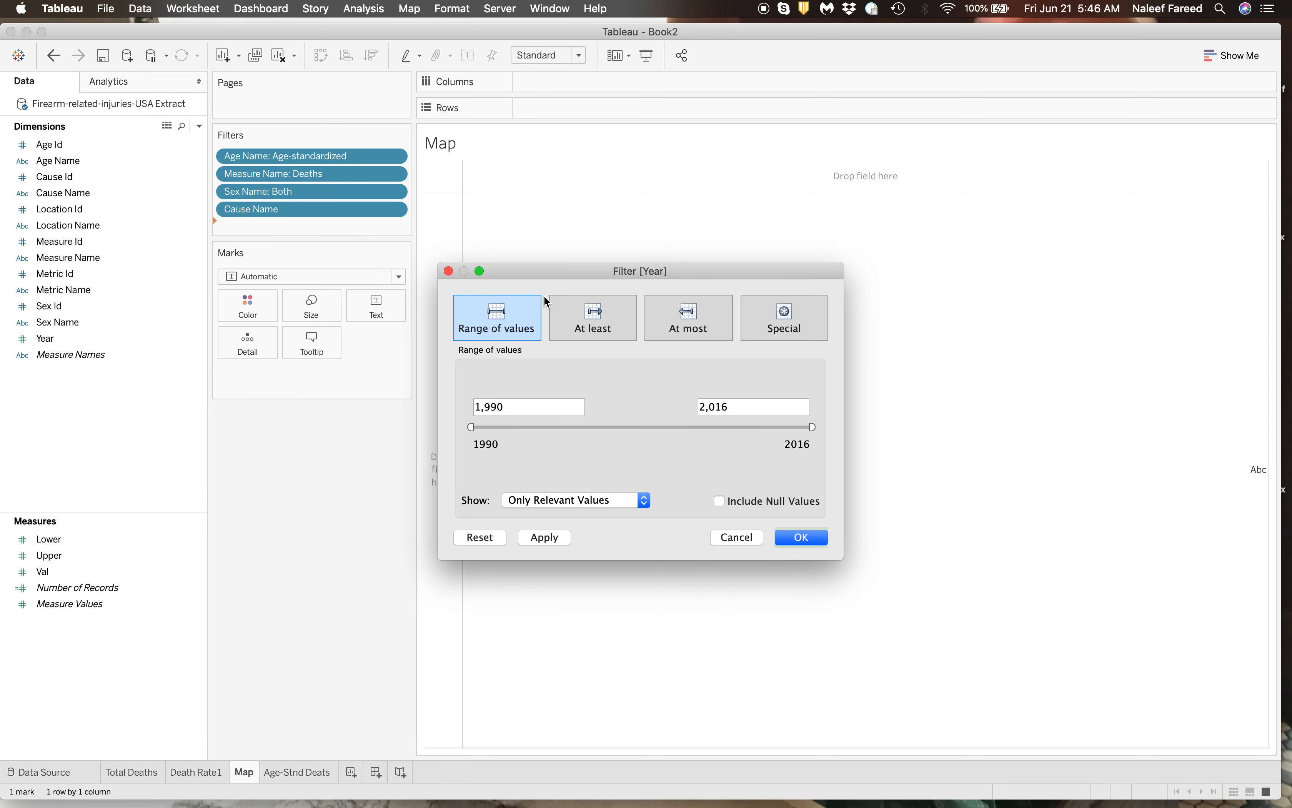
pyautogui.click(448, 271)
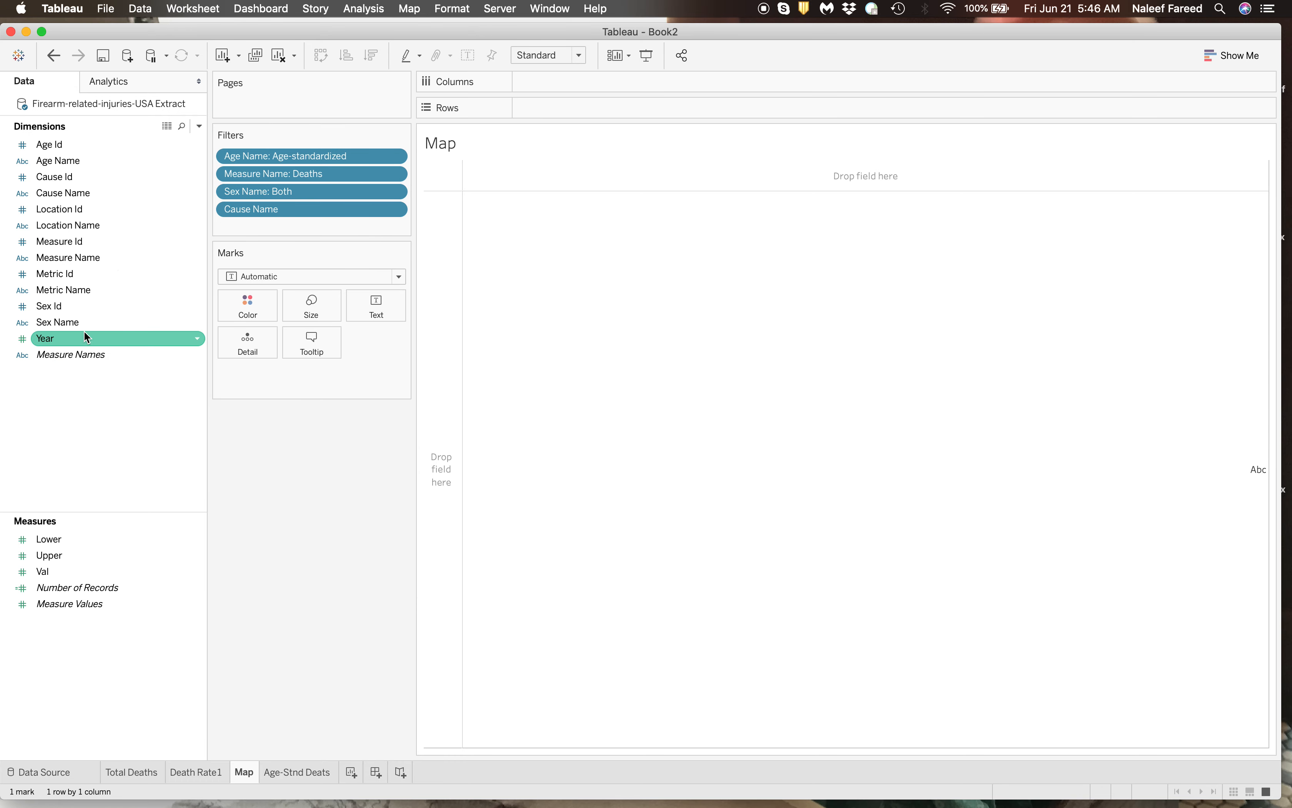
pyautogui.moveTo(86, 336); pyautogui.dragTo(295, 227)
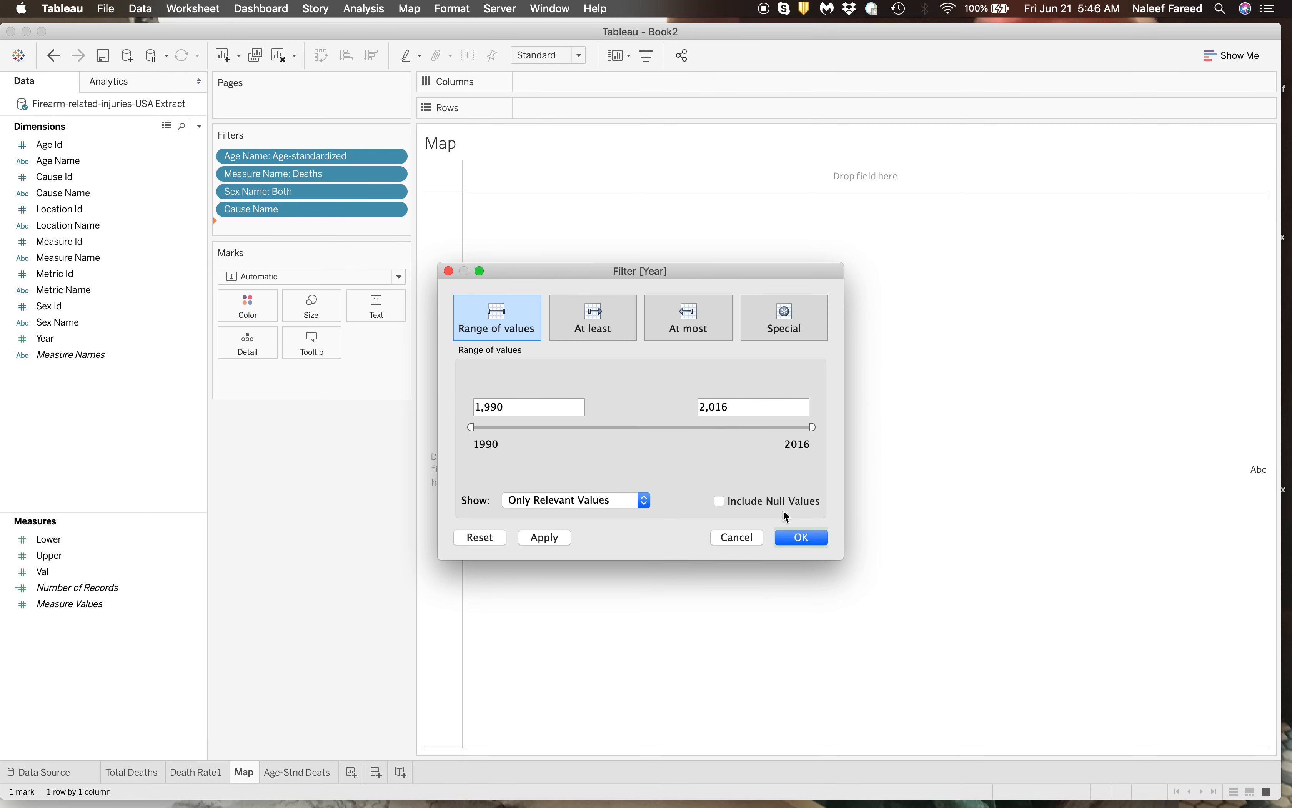
pyautogui.click(800, 538)
pyautogui.click(394, 228)
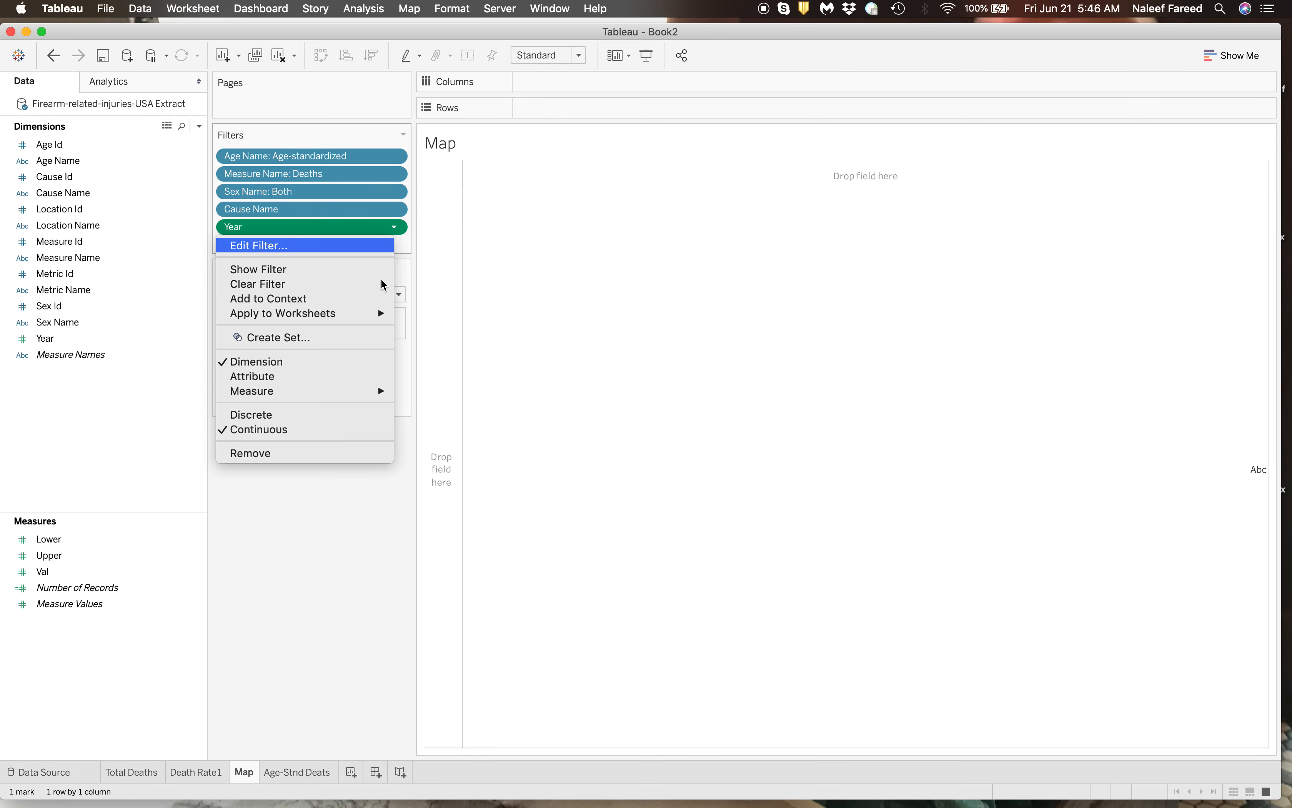
pyautogui.click(347, 416)
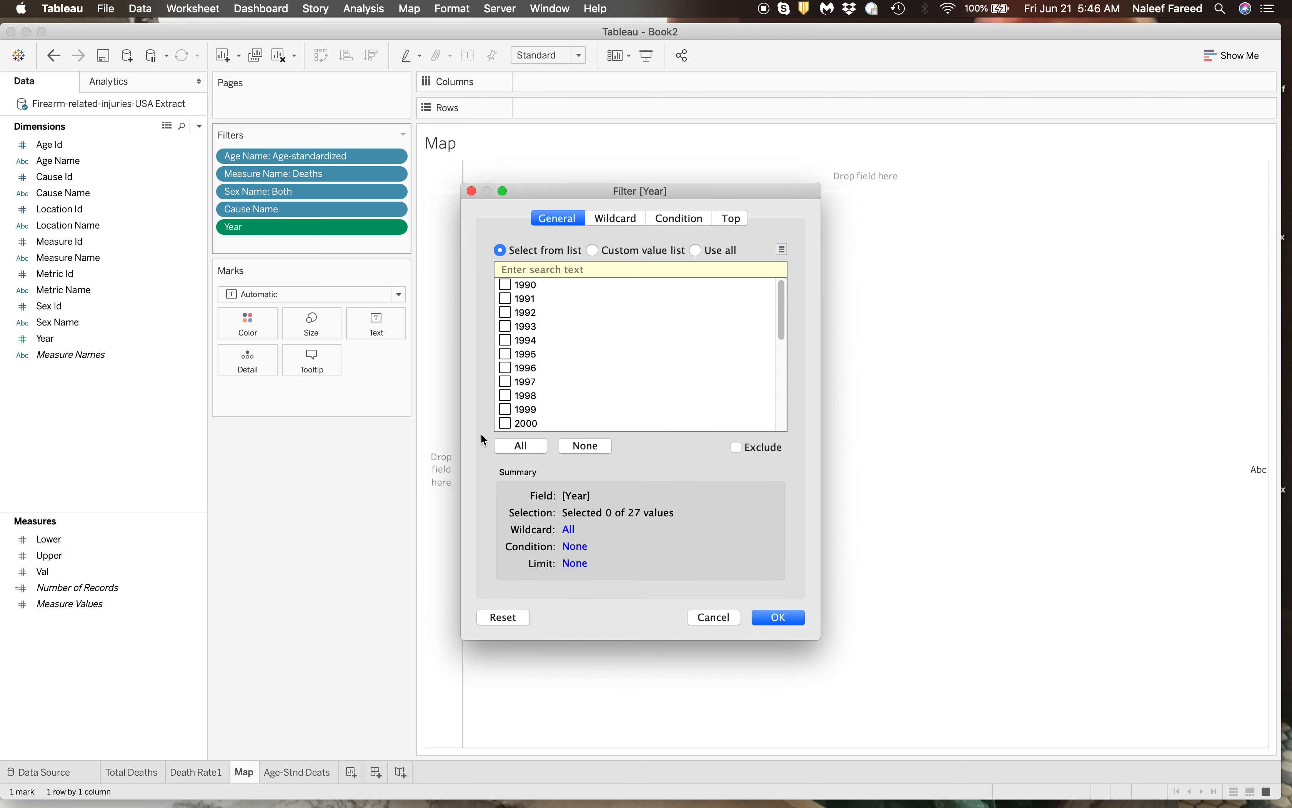
pyautogui.click(523, 448)
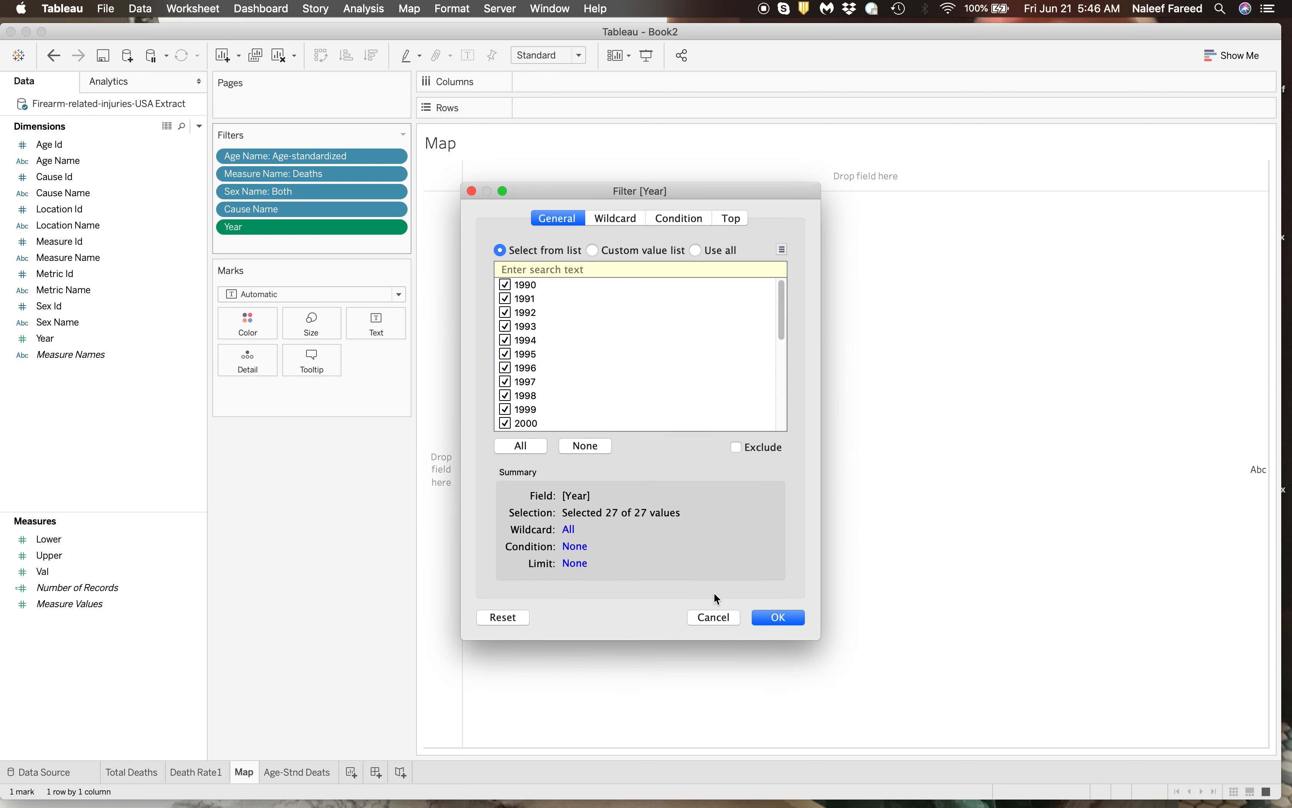
pyautogui.click(774, 619)
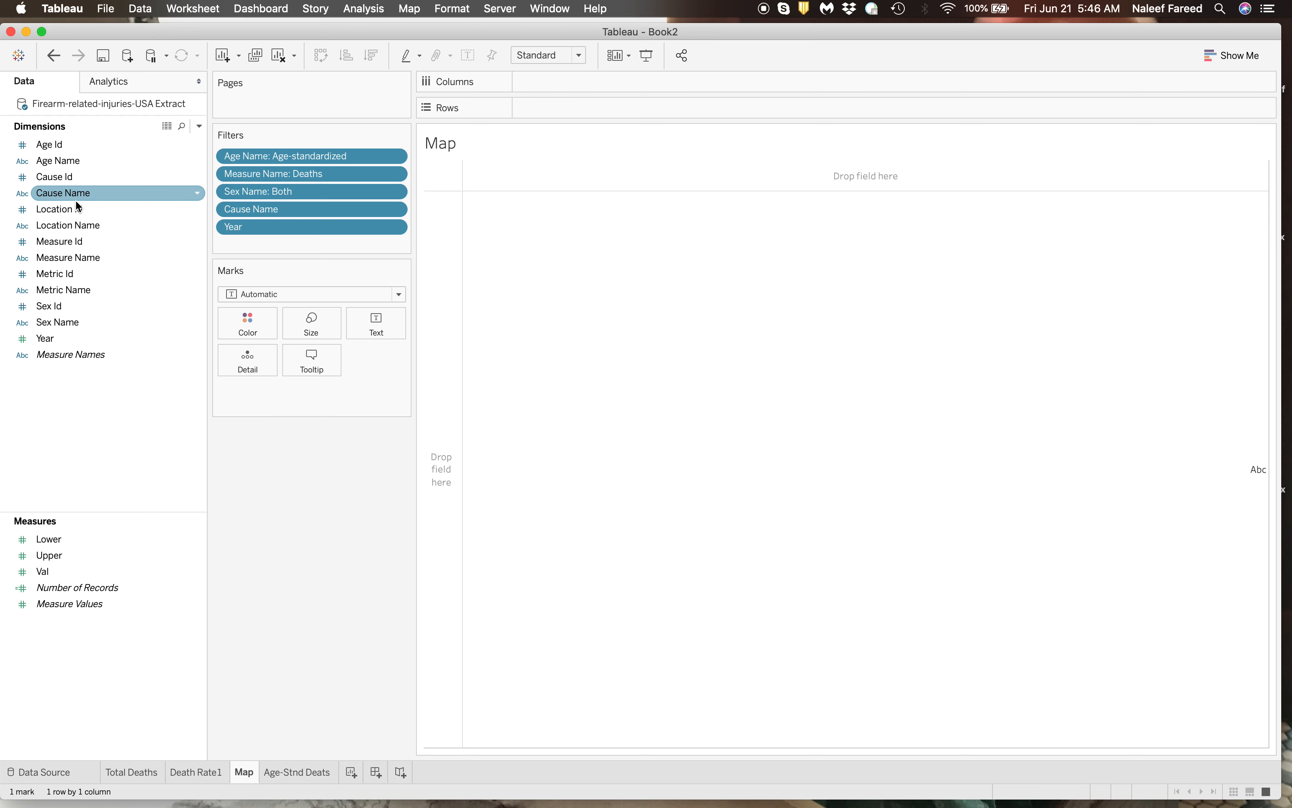
# Assign the State/Province geographic role to Location Name and add it to Detail to plot the states on the Map sheet
pyautogui.click(79, 226)
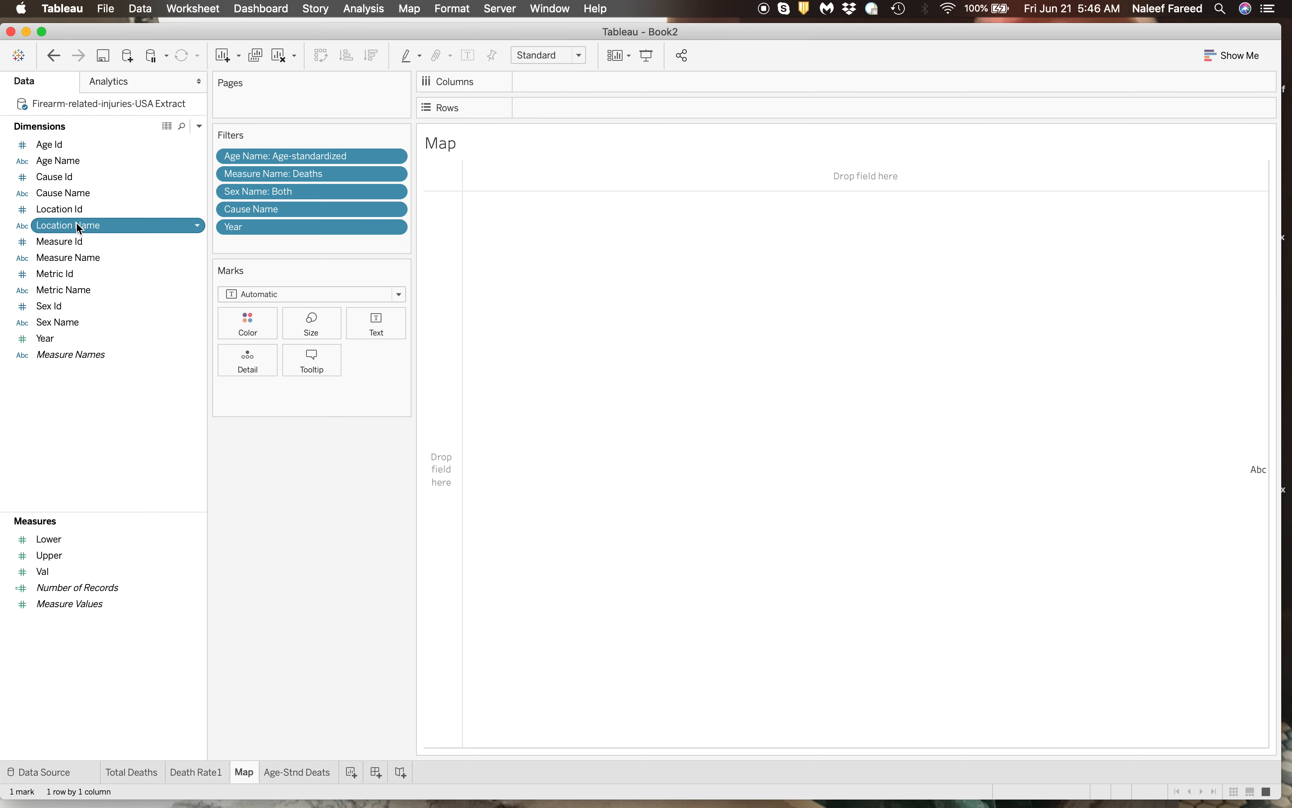
pyautogui.click(198, 228)
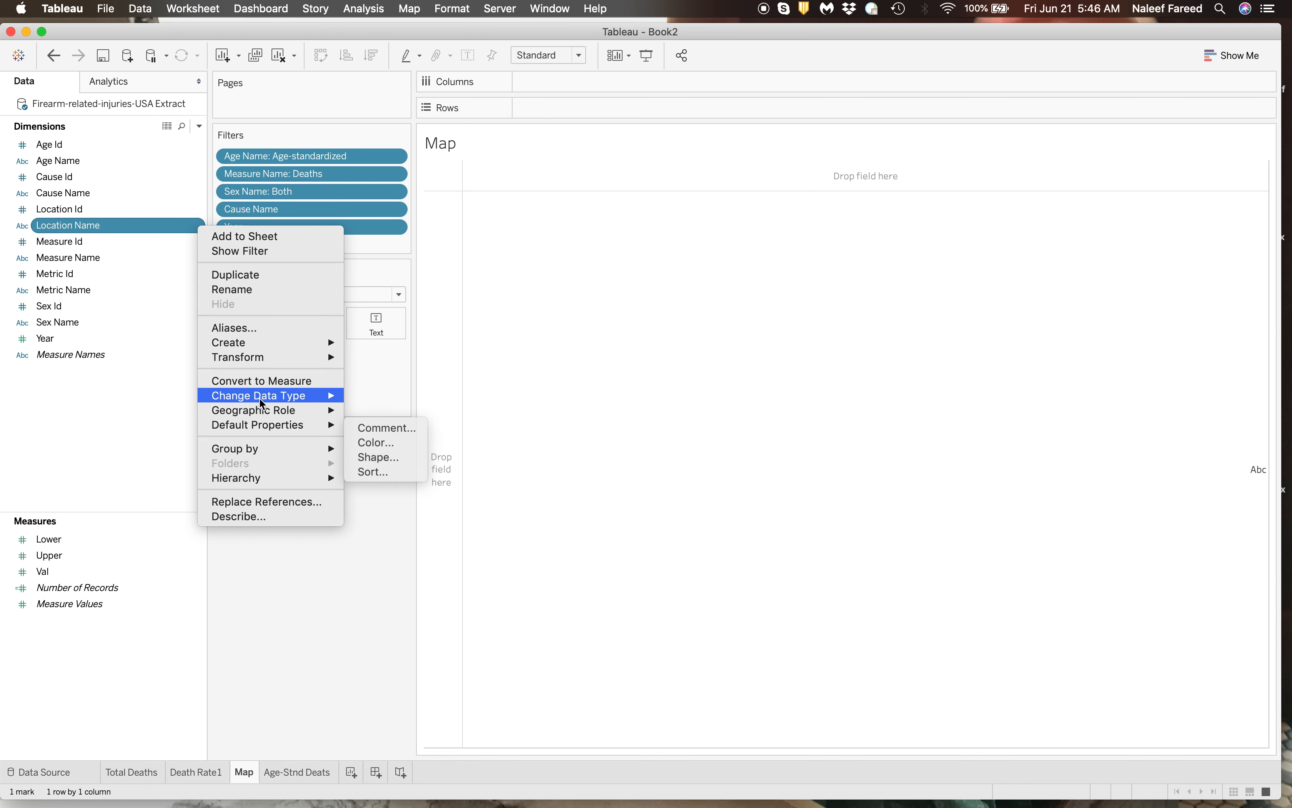
pyautogui.moveTo(262, 404)
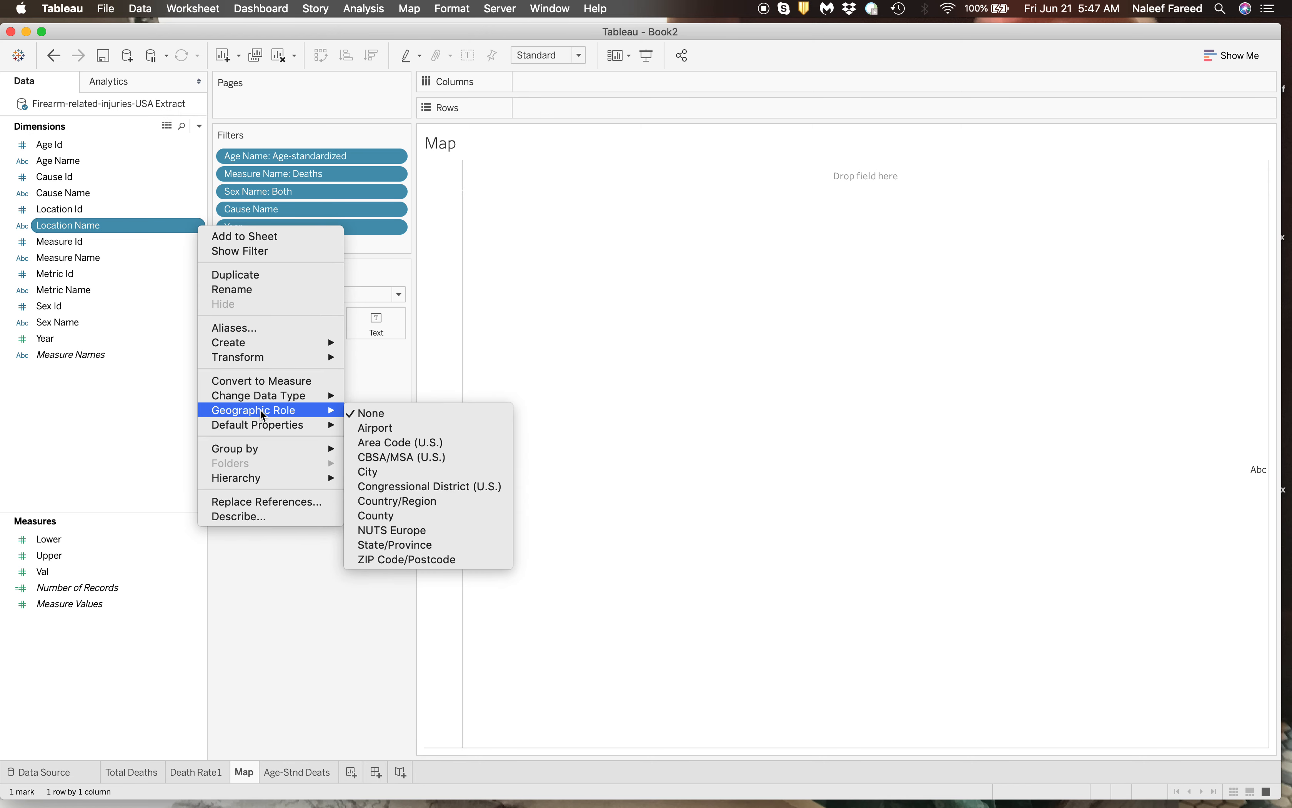
pyautogui.click(417, 545)
pyautogui.moveTo(106, 225); pyautogui.dragTo(278, 352)
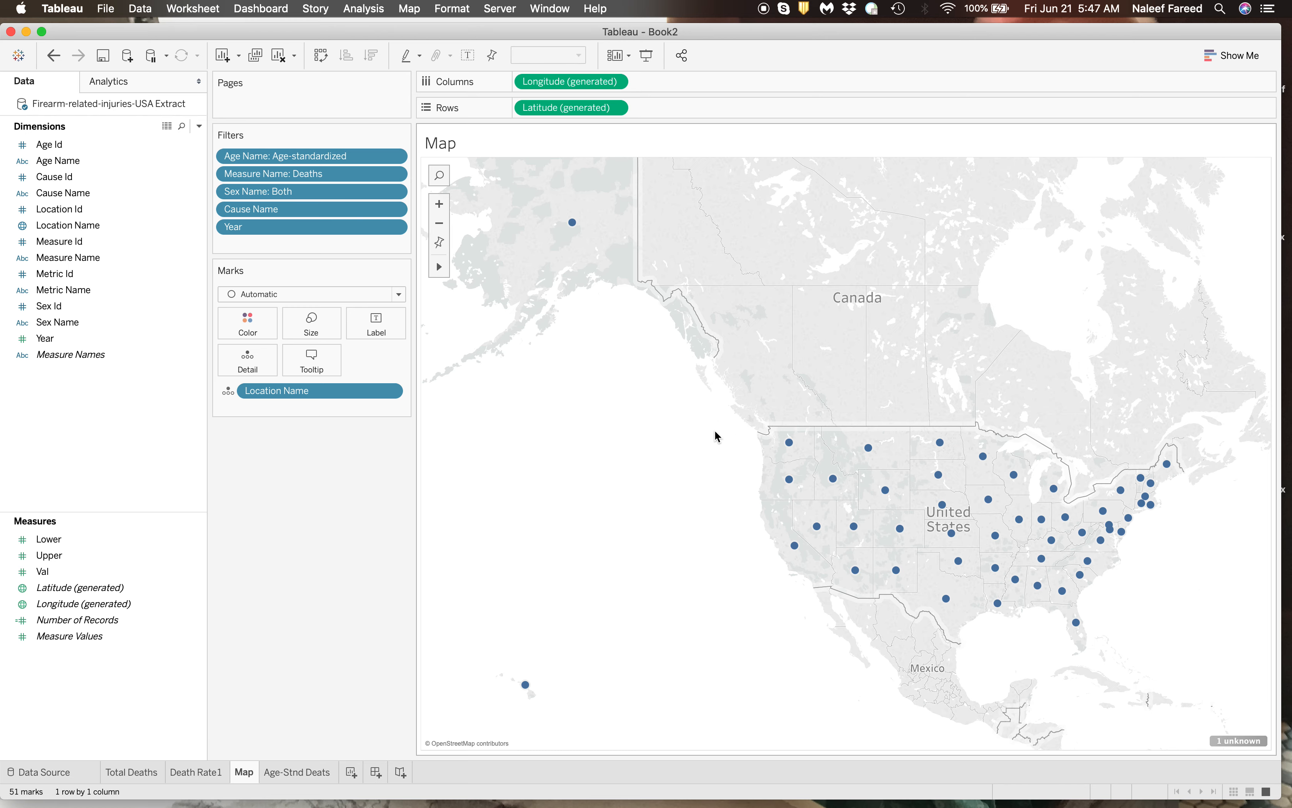
pyautogui.moveTo(710, 432); pyautogui.dragTo(608, 353)
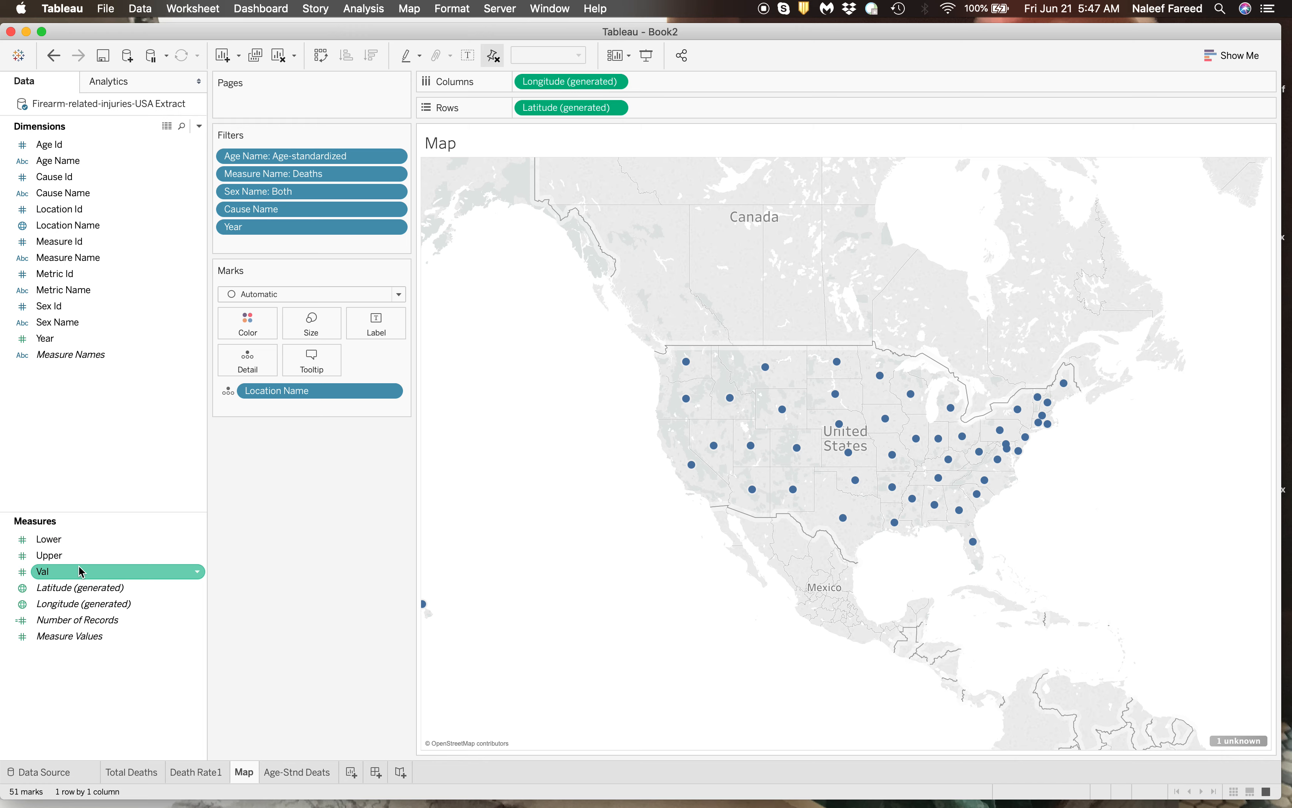
# Color the map's states by Val using the Purple palette
pyautogui.moveTo(78, 571); pyautogui.dragTo(246, 327)
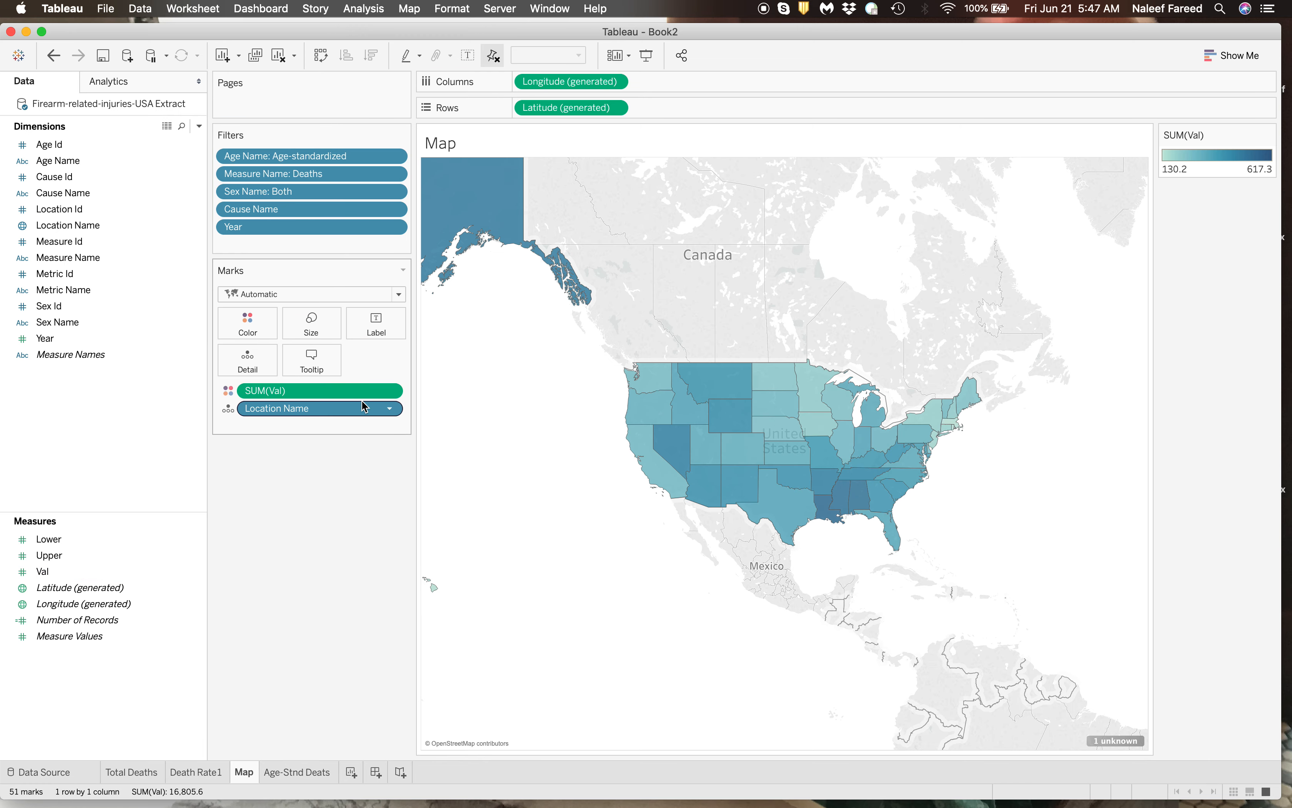
pyautogui.click(254, 331)
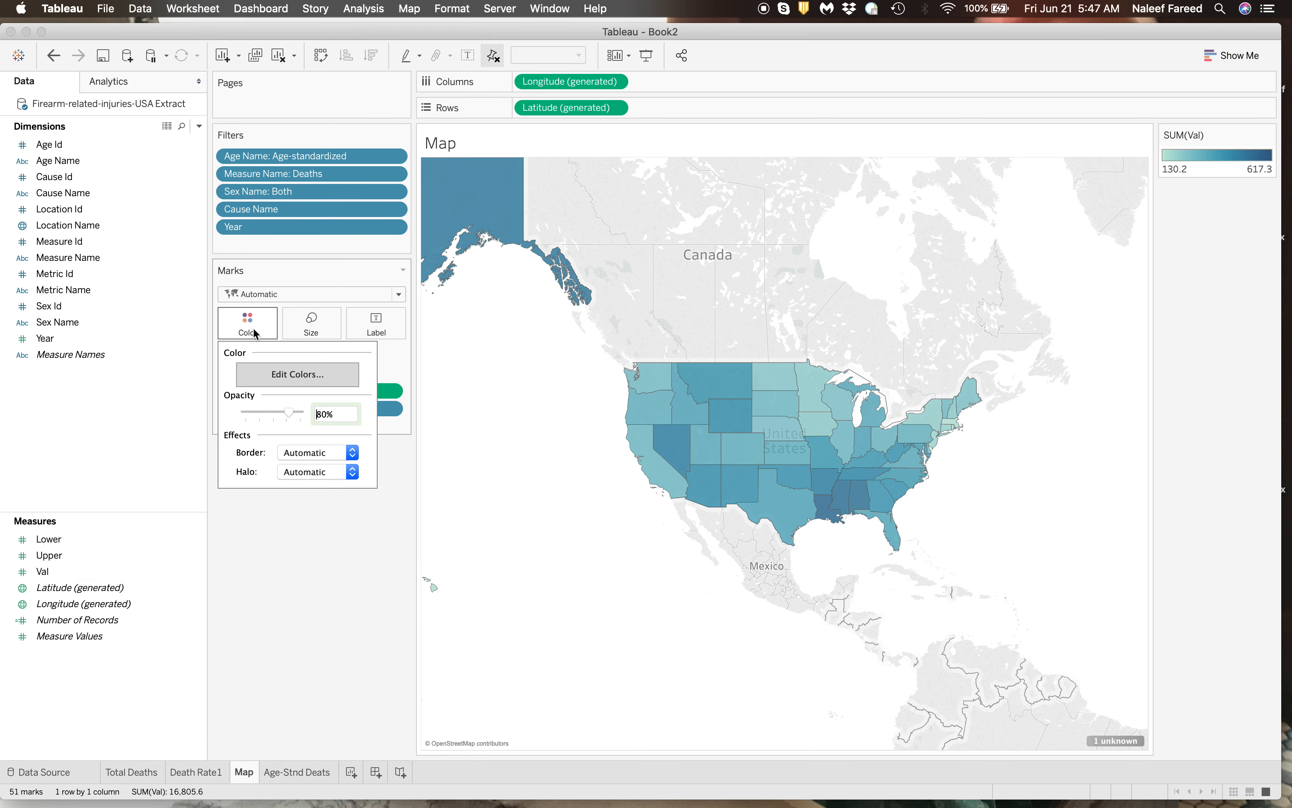
pyautogui.click(297, 374)
pyautogui.click(773, 333)
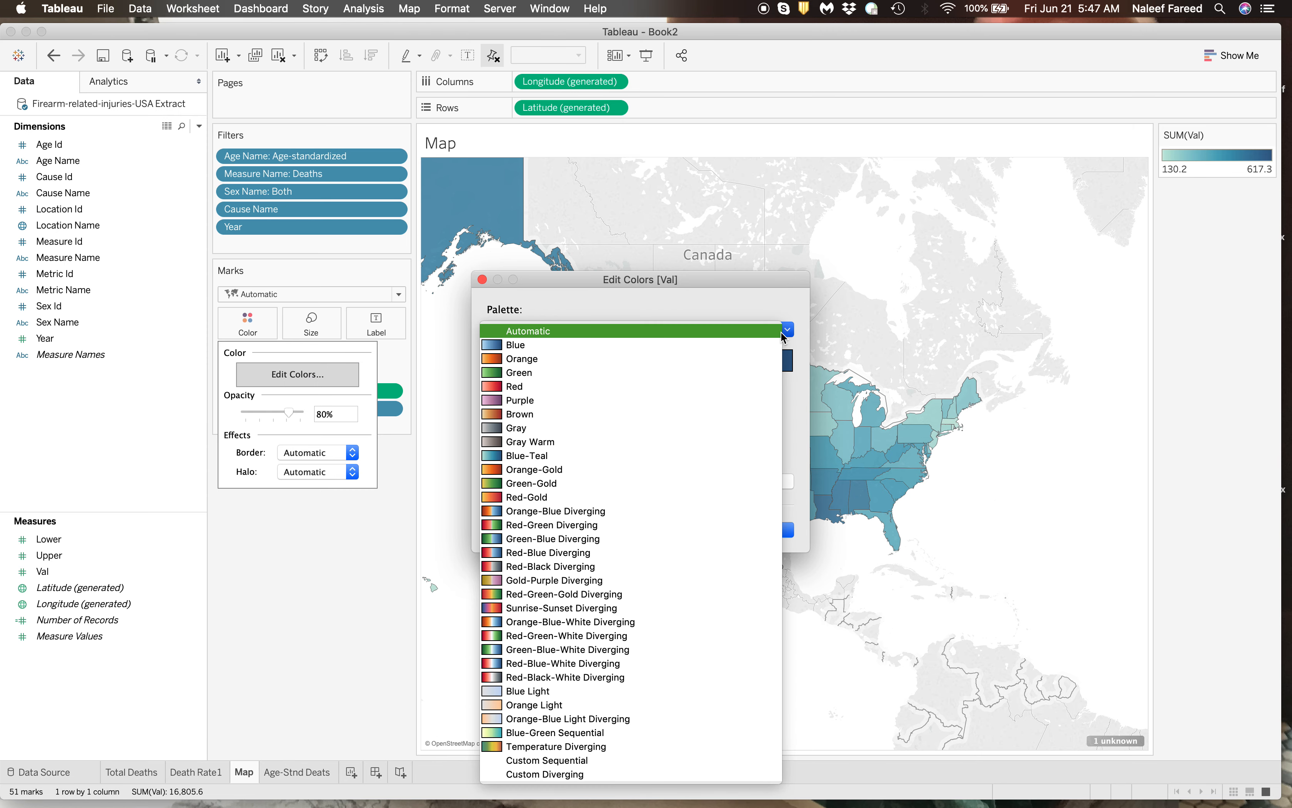
pyautogui.click(628, 397)
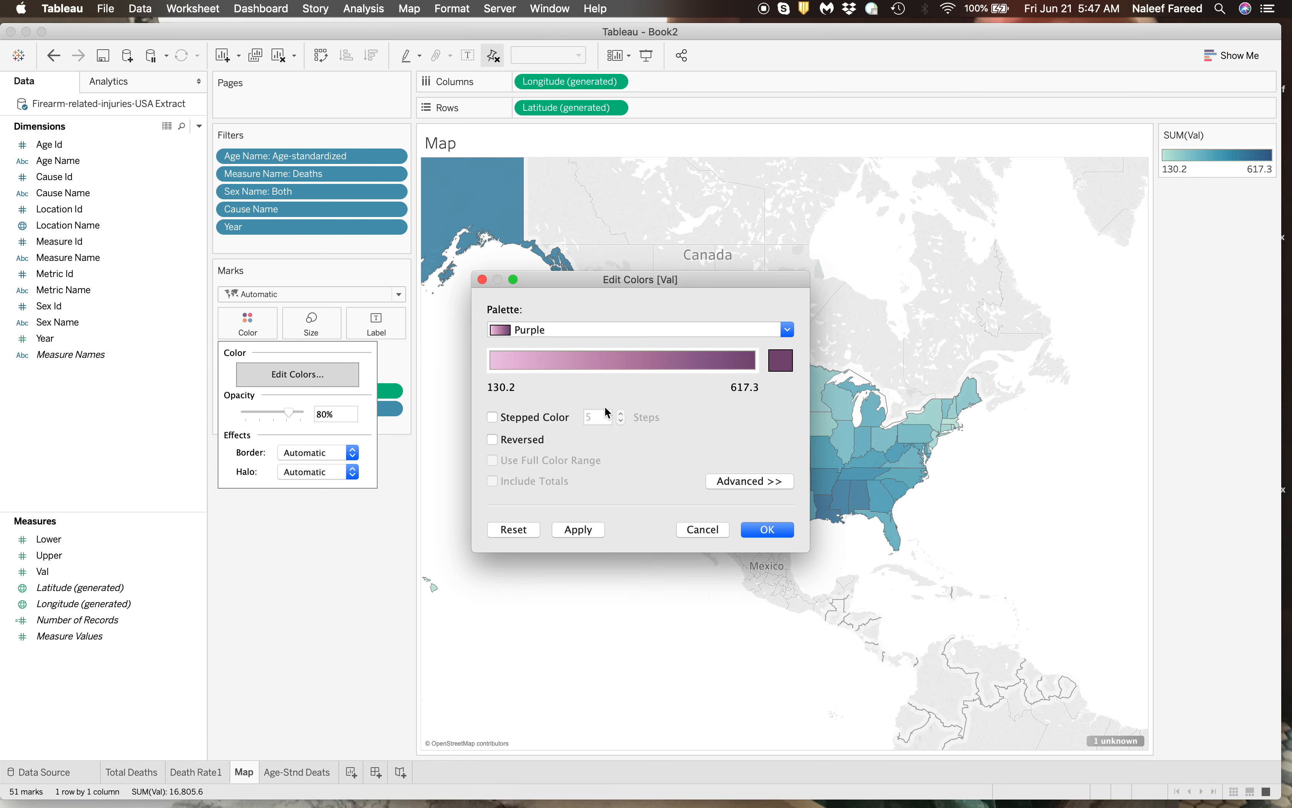
pyautogui.click(768, 529)
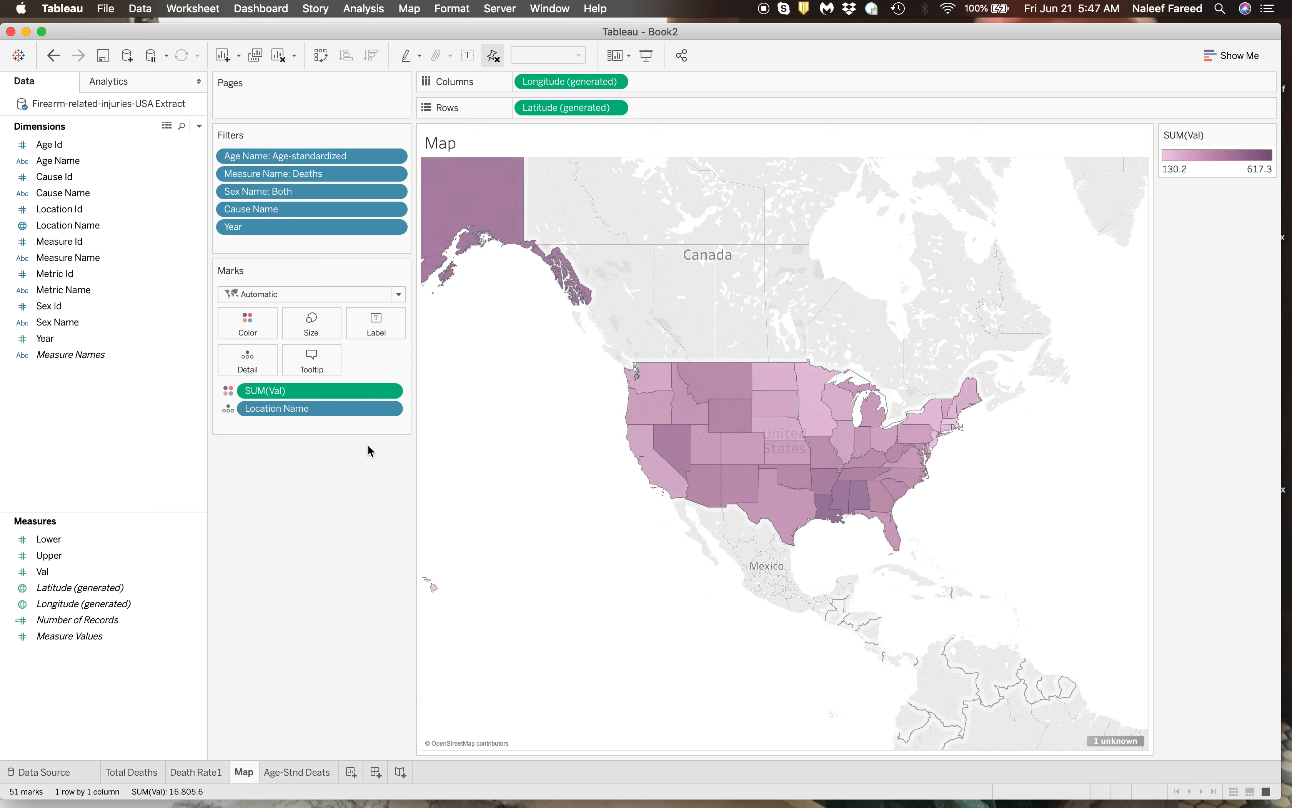
# Restrict the Map sheet's Year filter to 1990 only
pyautogui.click(395, 227)
pyautogui.click(340, 245)
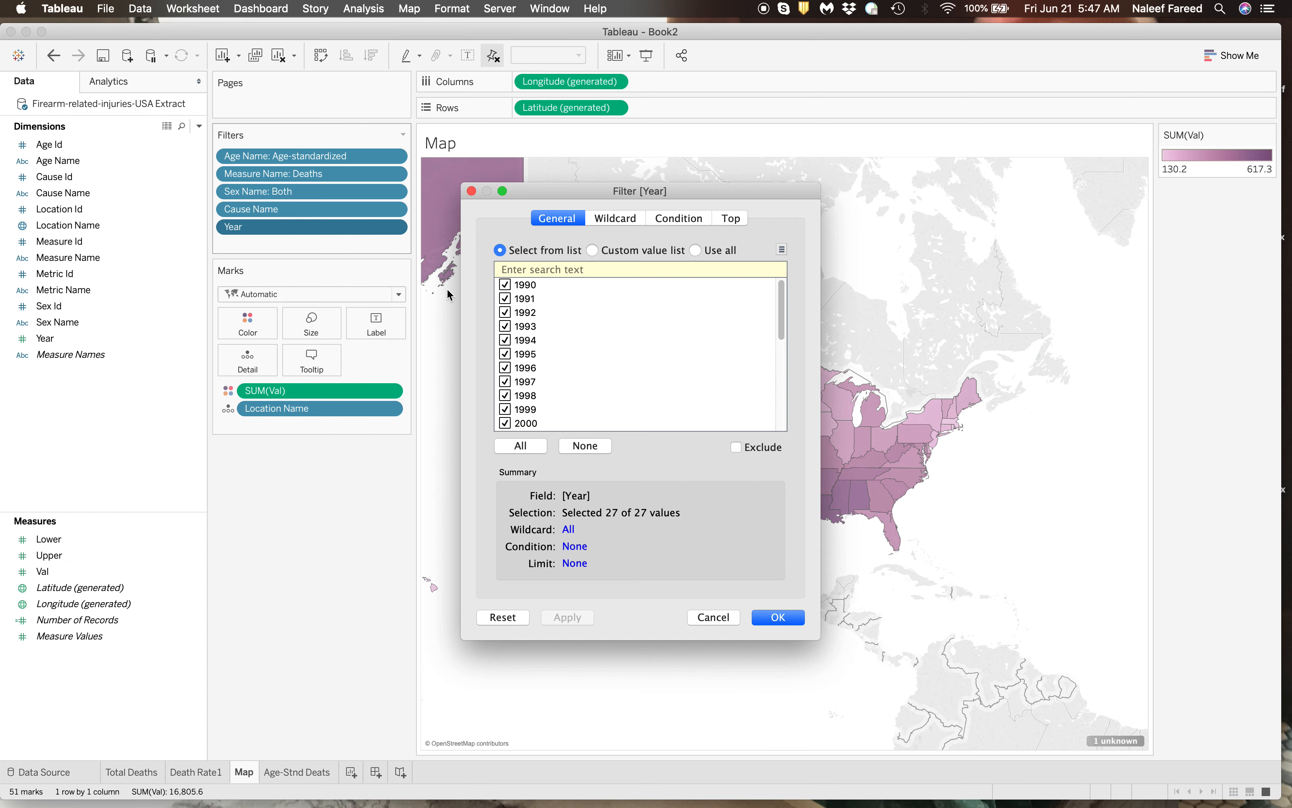
pyautogui.click(505, 284)
pyautogui.click(590, 447)
pyautogui.click(505, 284)
pyautogui.click(800, 617)
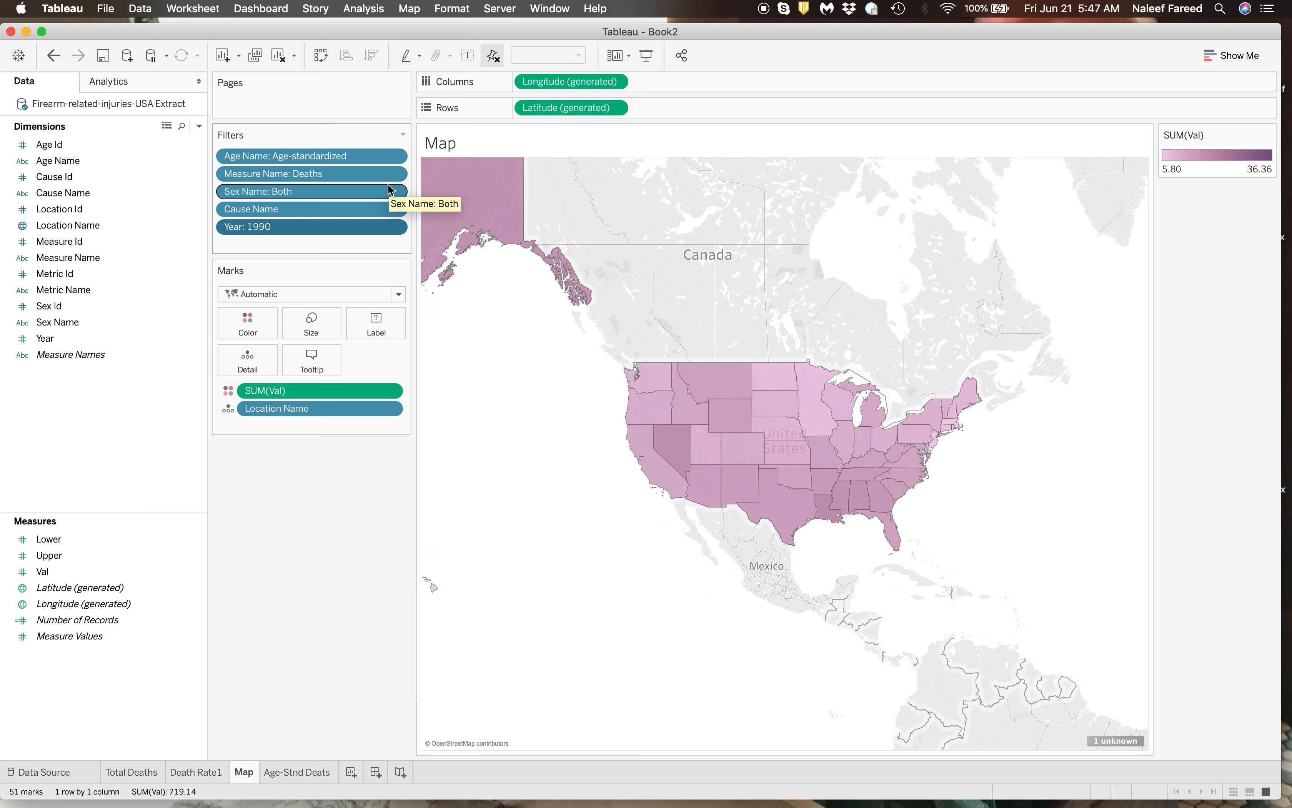
# Show the interactive Cause Name filter control on the Map sheet
pyautogui.moveTo(89, 194); pyautogui.dragTo(139, 199)
pyautogui.click(395, 209)
pyautogui.click(258, 251)
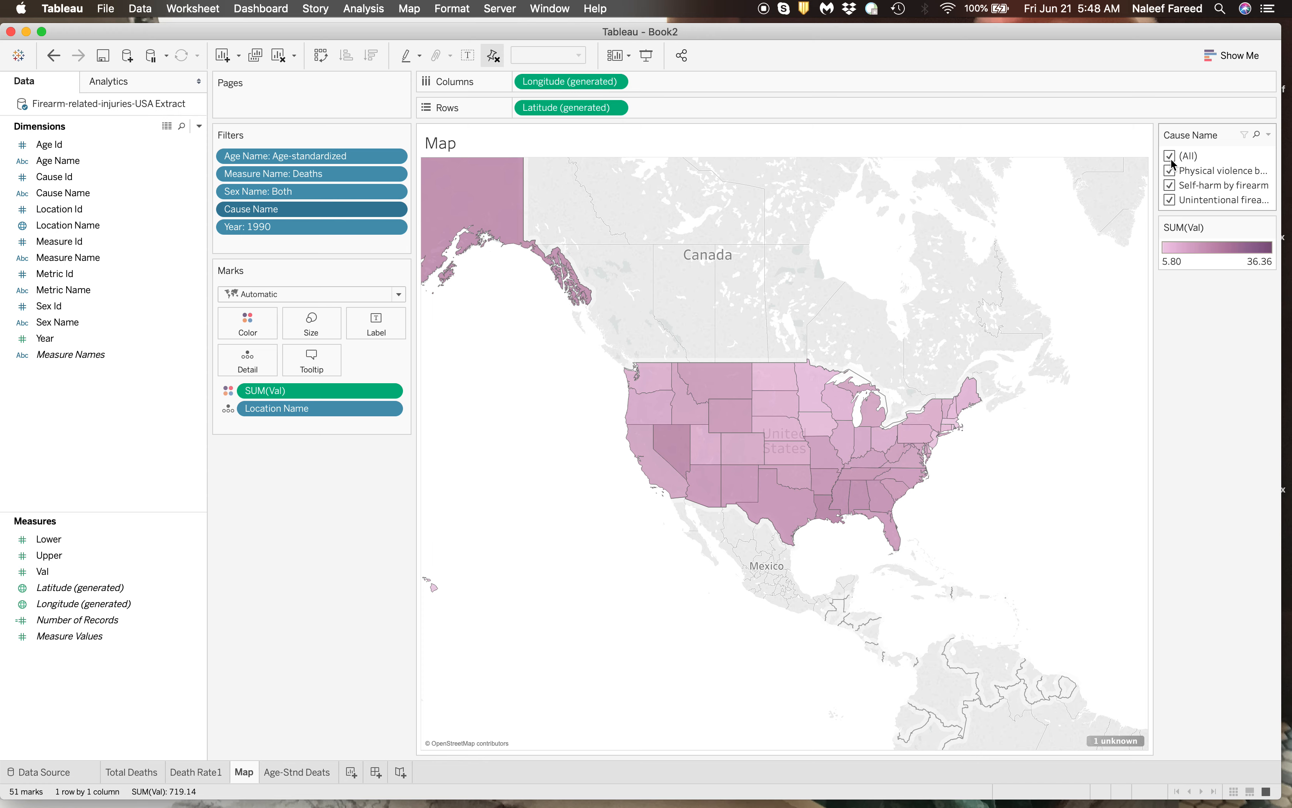
# Test the Cause Name filter by keeping only the physical violence cause, and reselect all causes
pyautogui.doubleClick(1171, 158)
pyautogui.click(1170, 170)
pyautogui.click(1171, 155)
pyautogui.click(1171, 185)
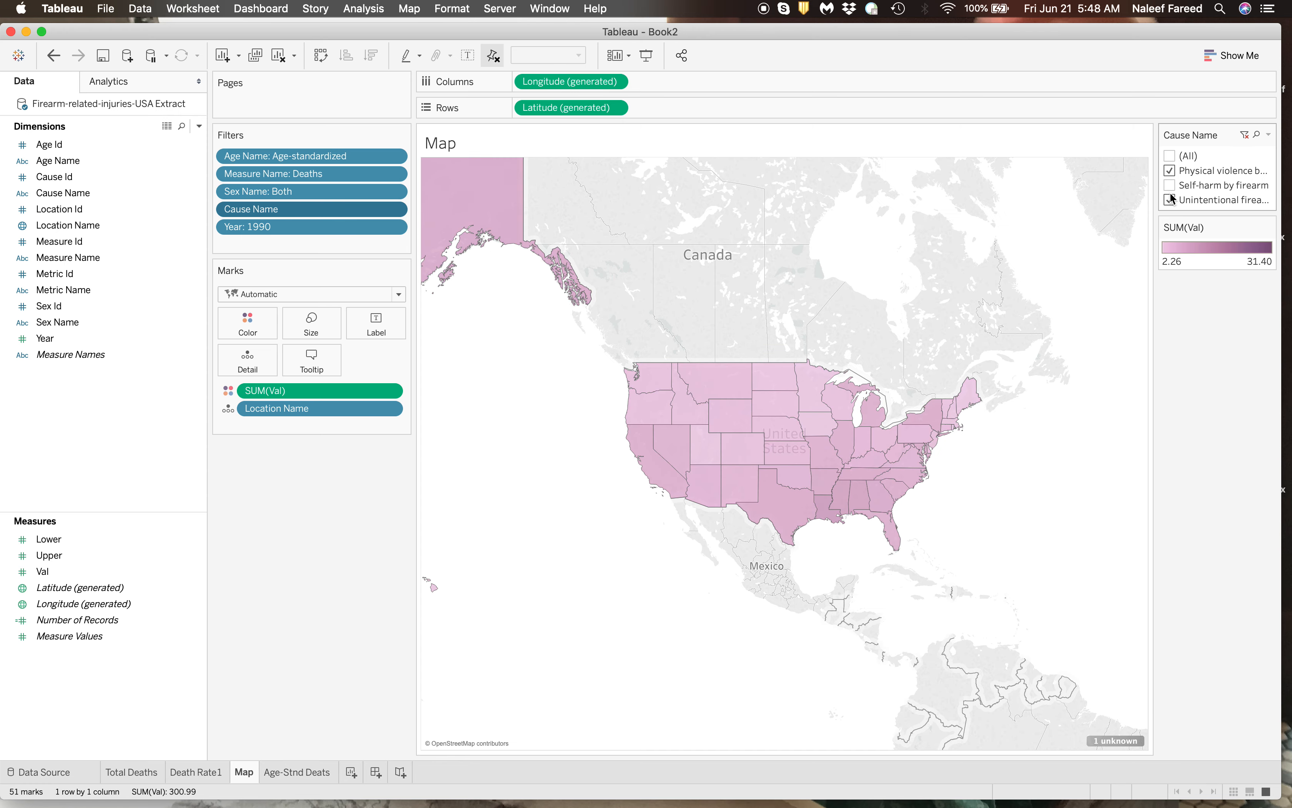
pyautogui.click(1170, 200)
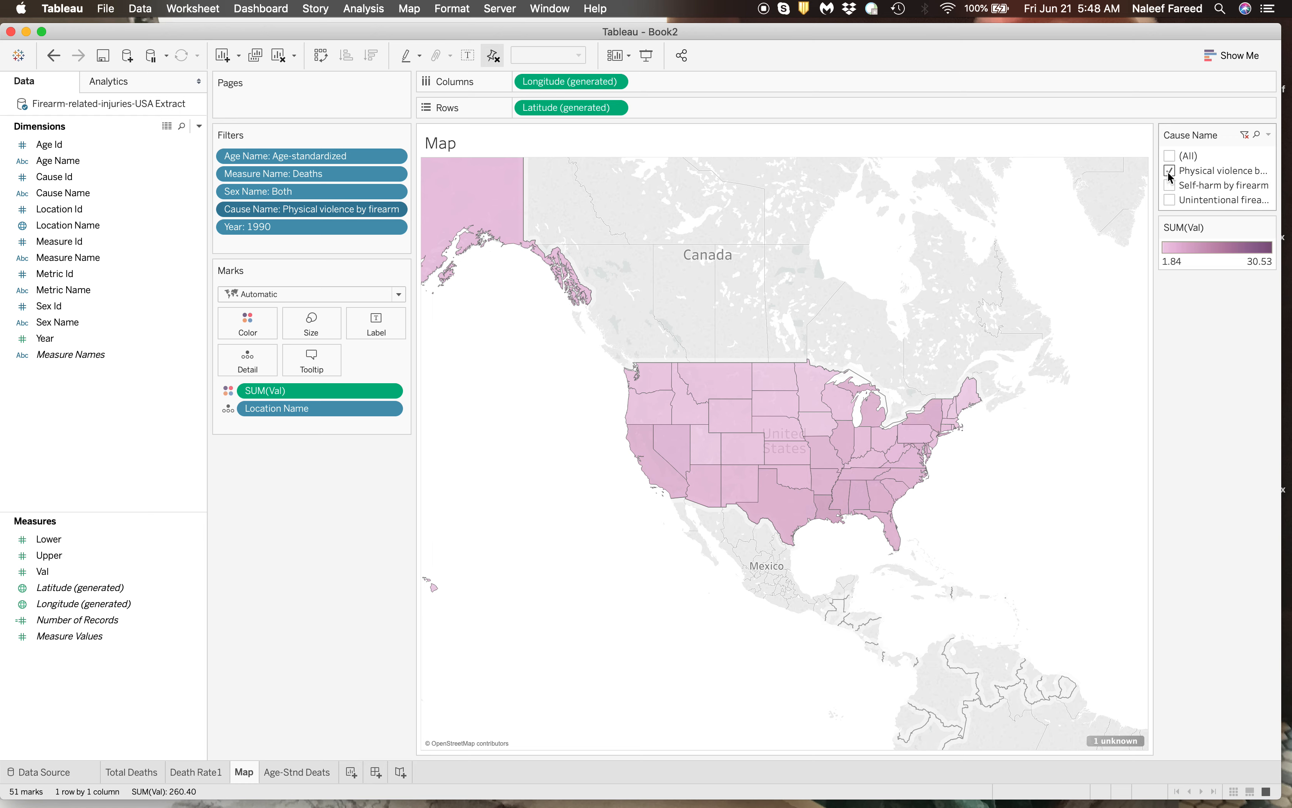
pyautogui.click(1170, 155)
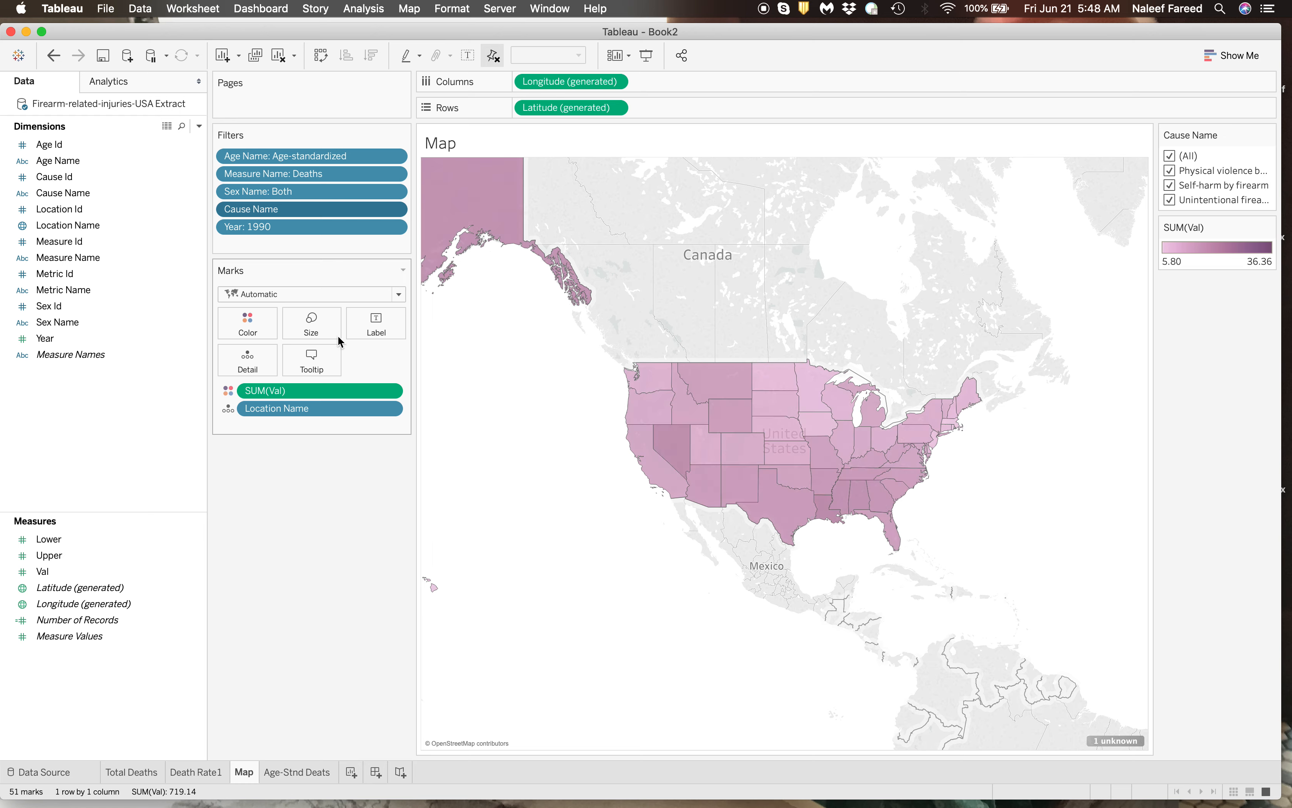
# Lower the map's color opacity to about 57%
pyautogui.click(257, 331)
pyautogui.moveTo(277, 417); pyautogui.dragTo(274, 416)
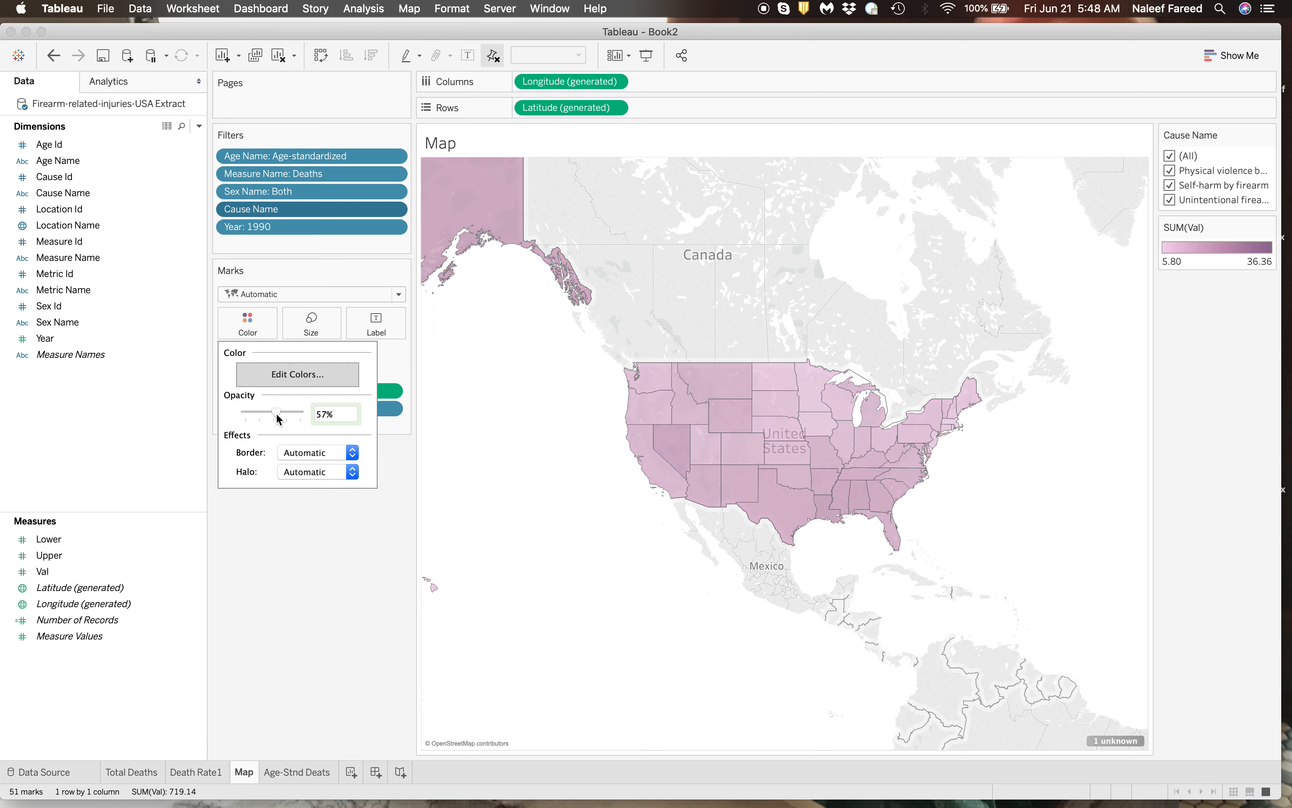
pyautogui.click(504, 452)
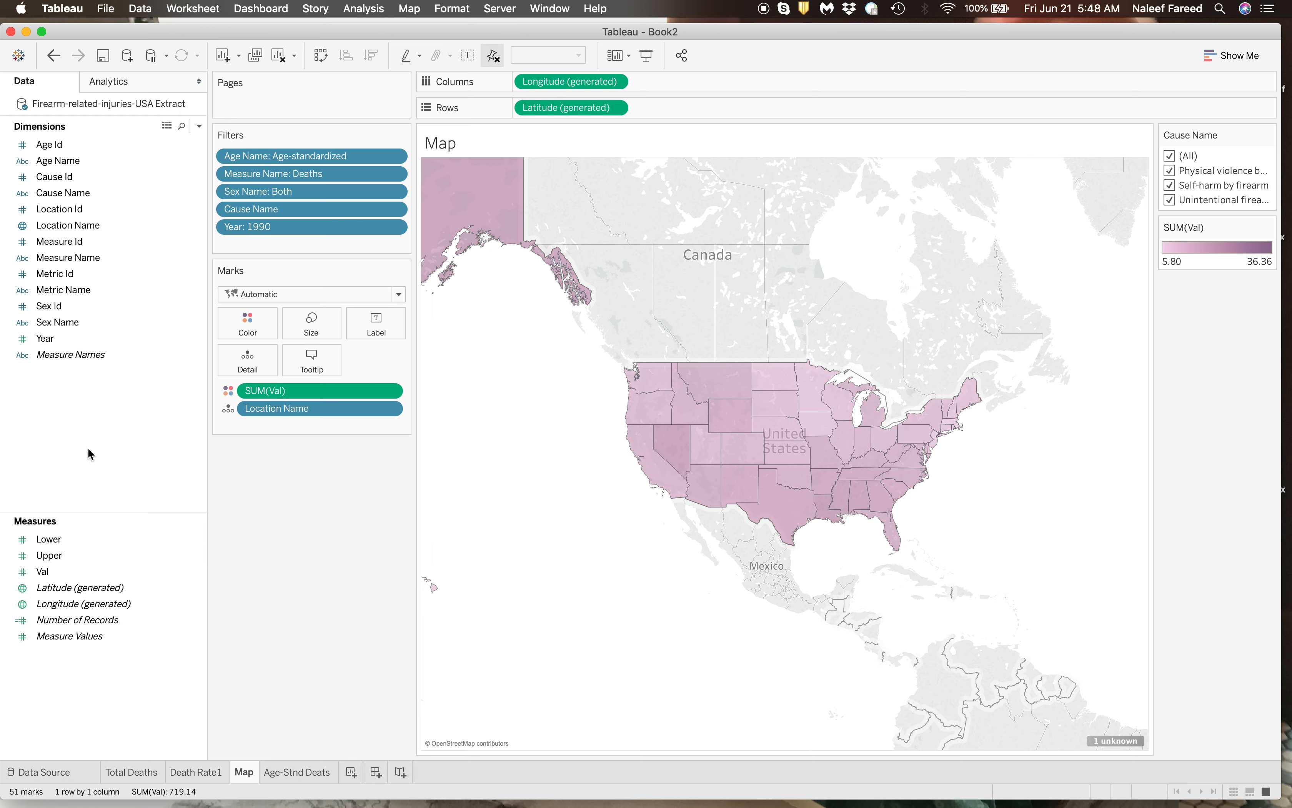
# Add Cause Name to the map's Tooltip and move it to Detail
pyautogui.click(89, 198)
pyautogui.moveTo(88, 198); pyautogui.dragTo(313, 372)
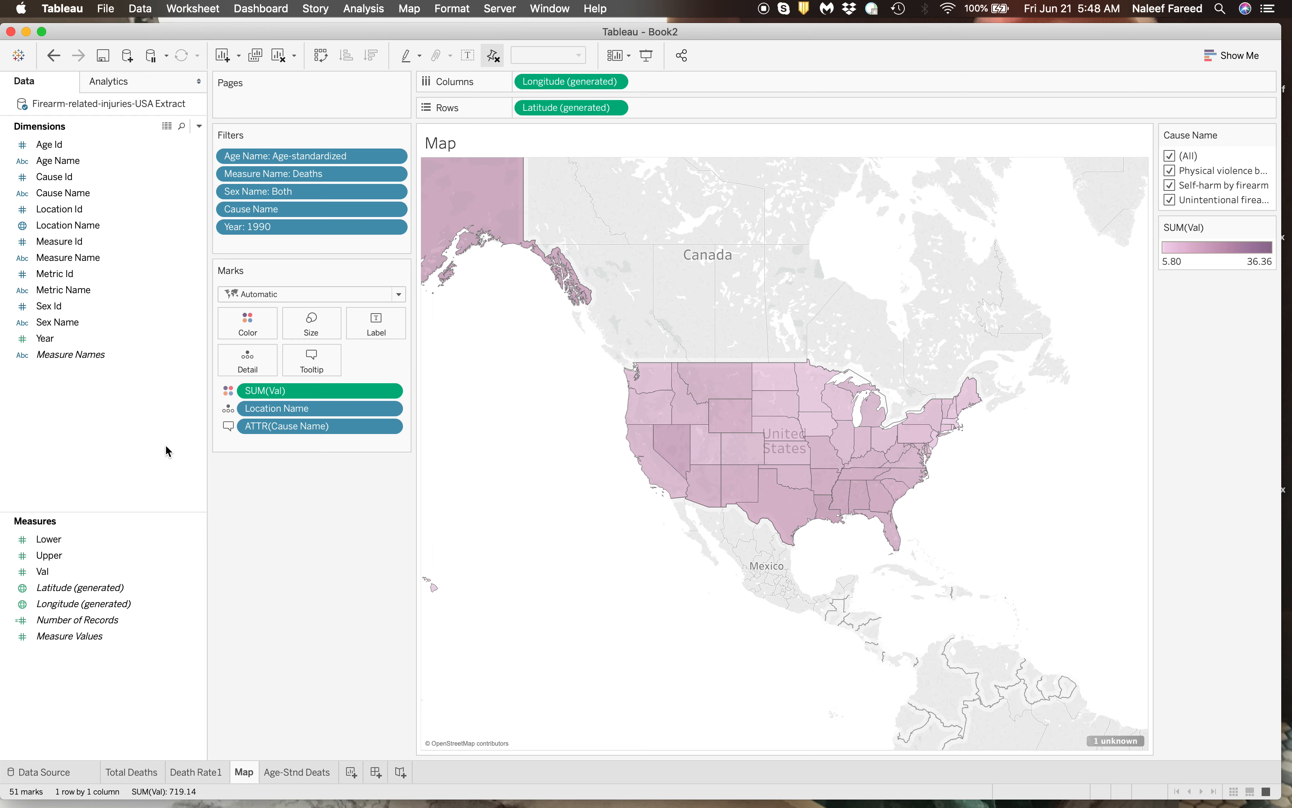
pyautogui.moveTo(688, 439)
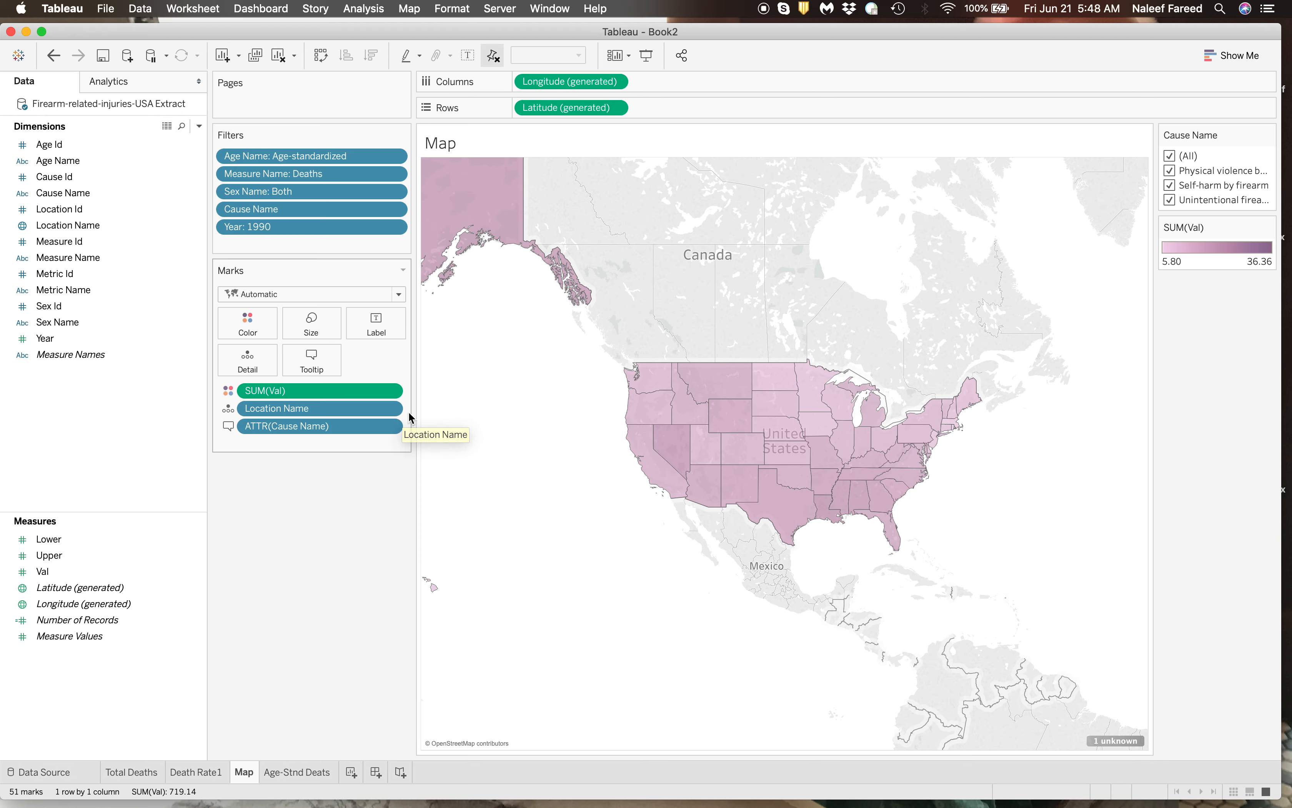
pyautogui.moveTo(677, 416)
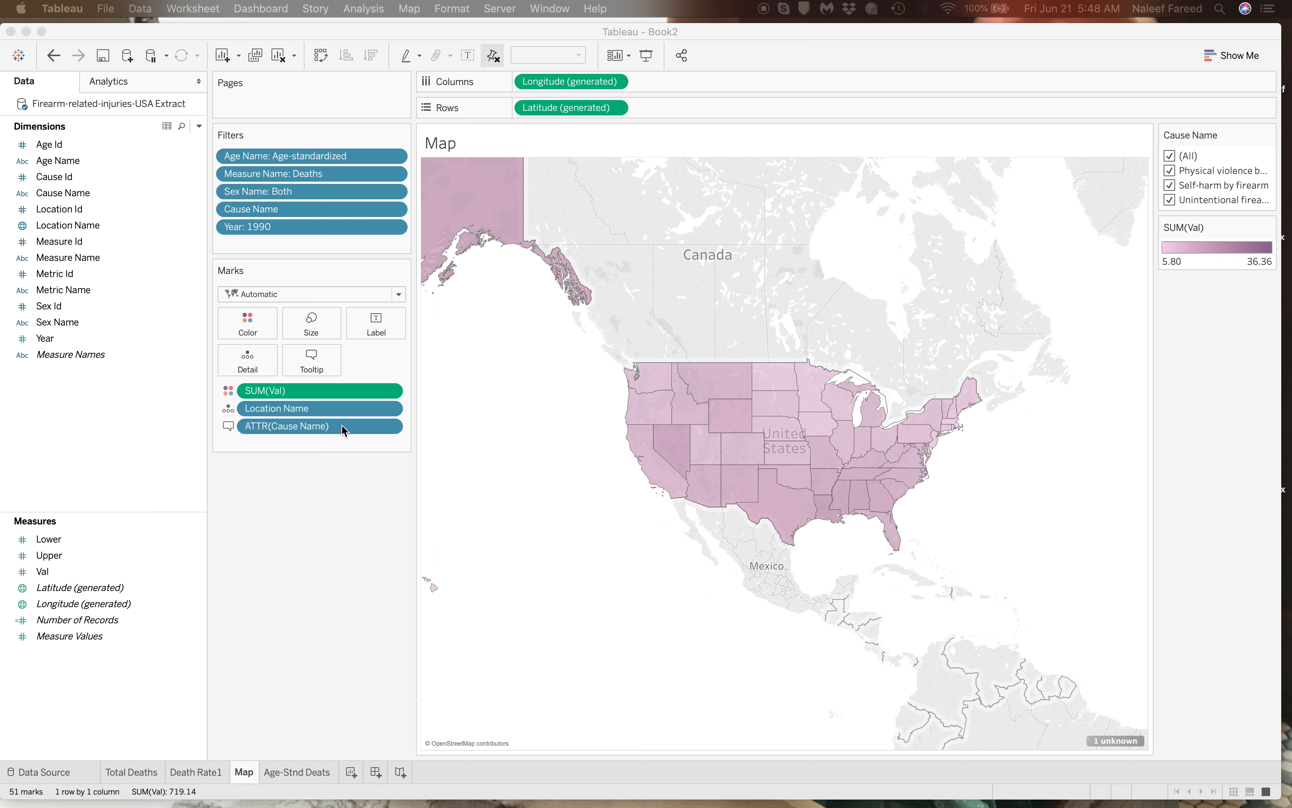
pyautogui.moveTo(341, 425); pyautogui.dragTo(253, 366)
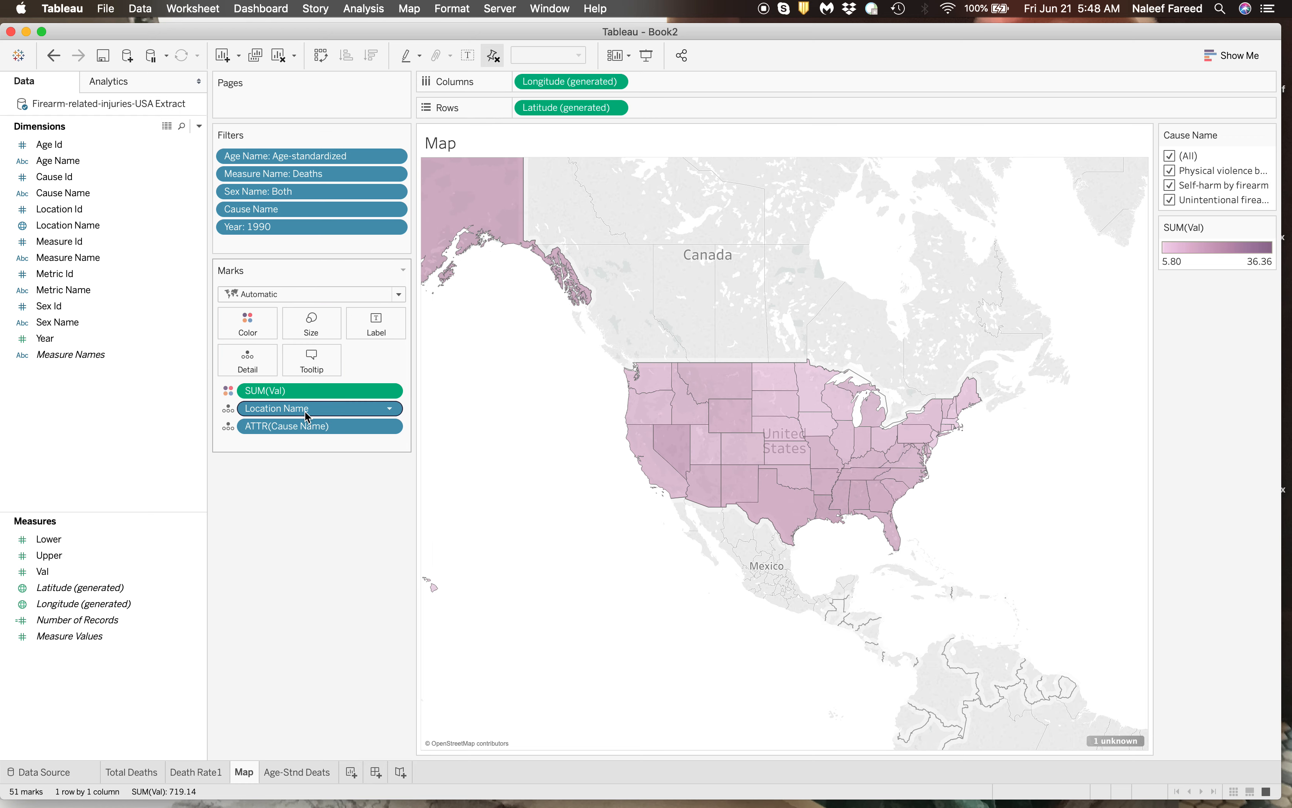
# Duplicate the Year dimension, leaving the copy off the Map sheet's shelves
pyautogui.click(83, 538)
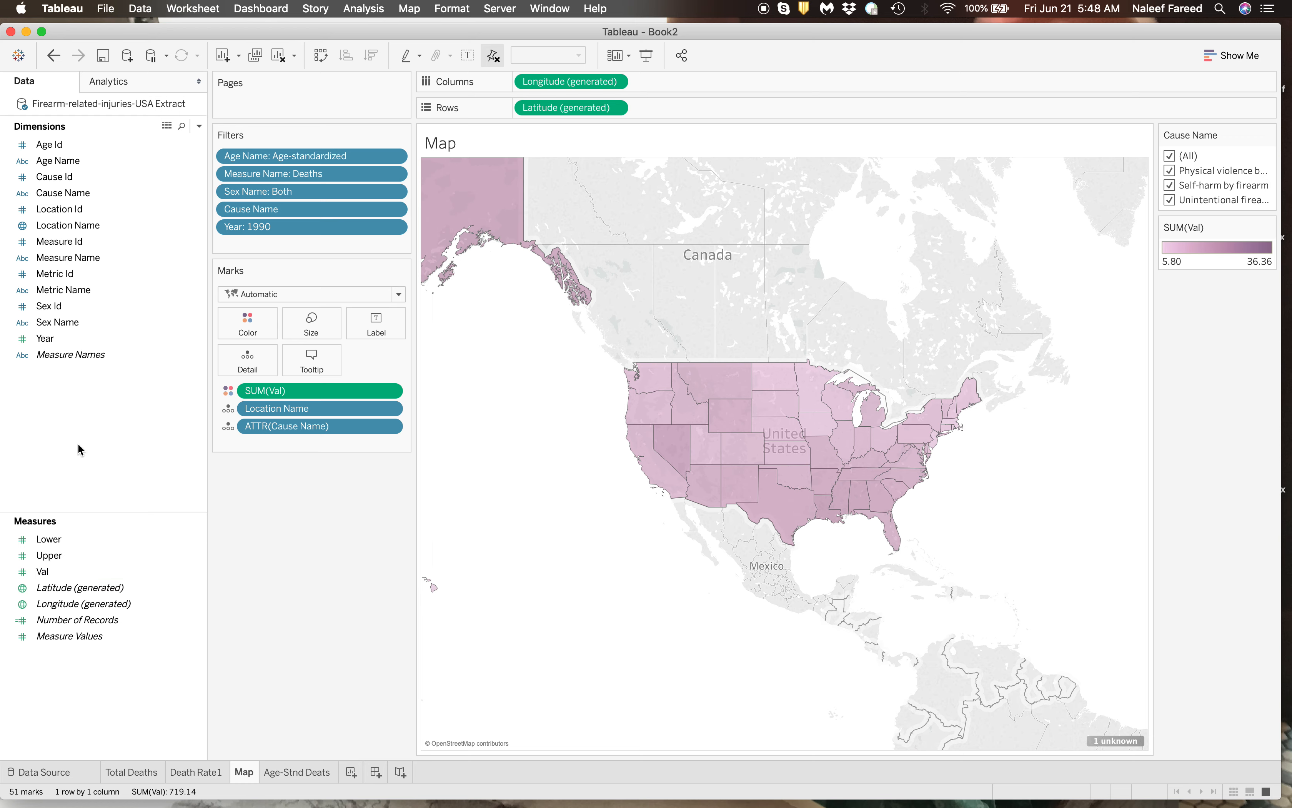
pyautogui.click(83, 340)
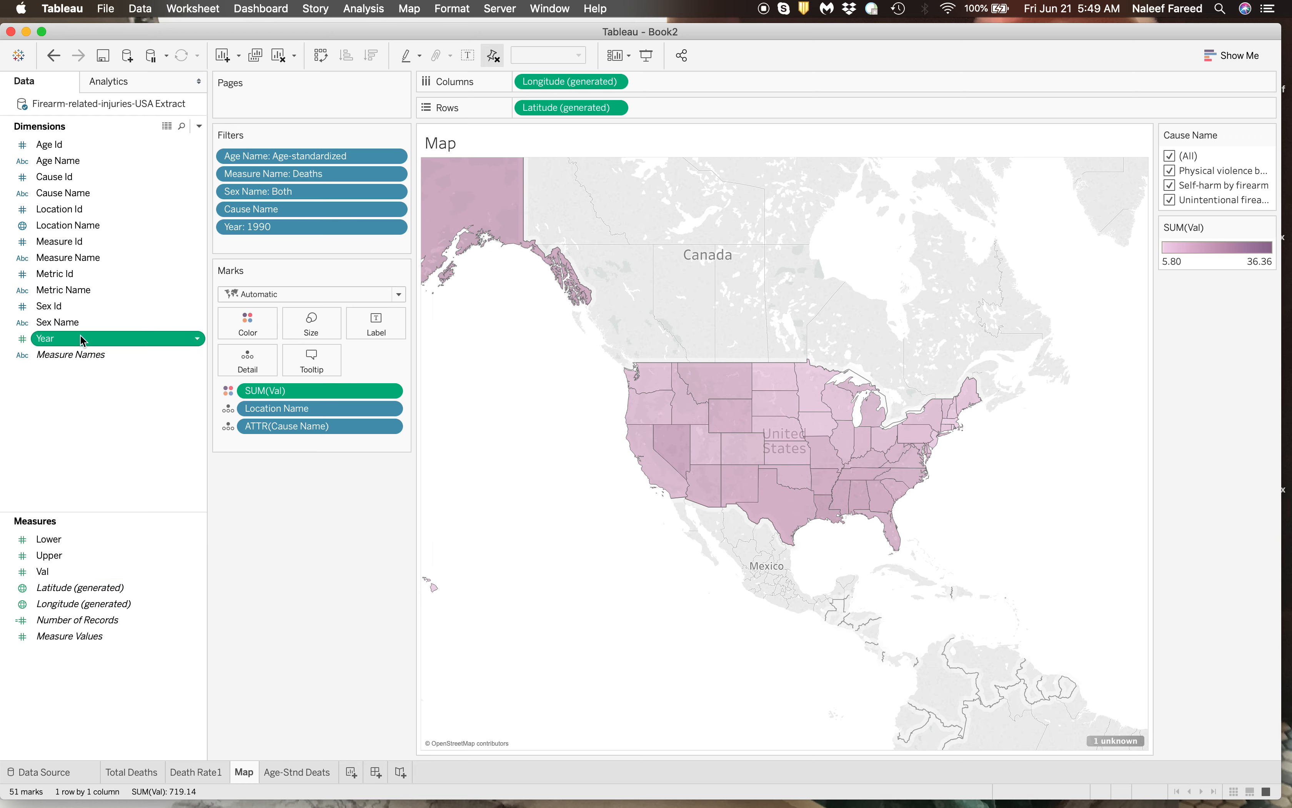
pyautogui.click(200, 339)
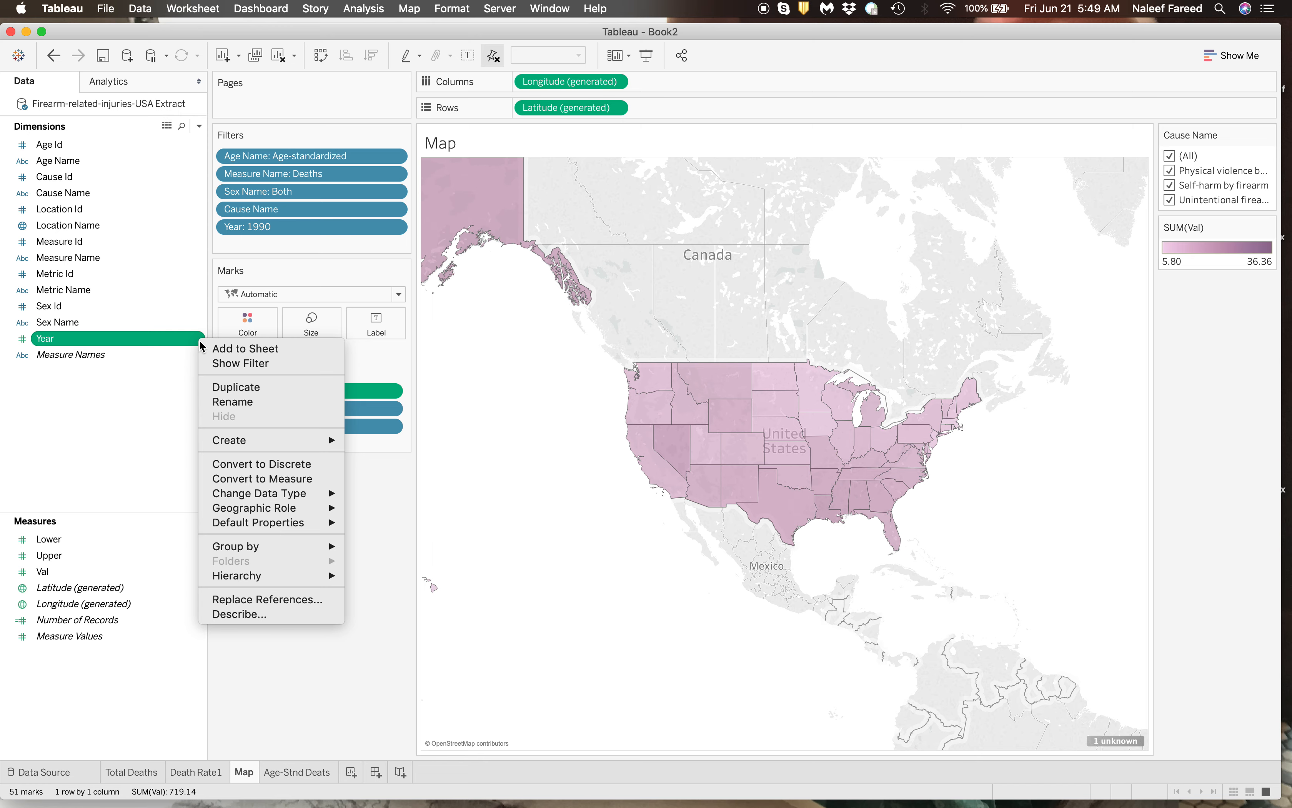
pyautogui.click(236, 386)
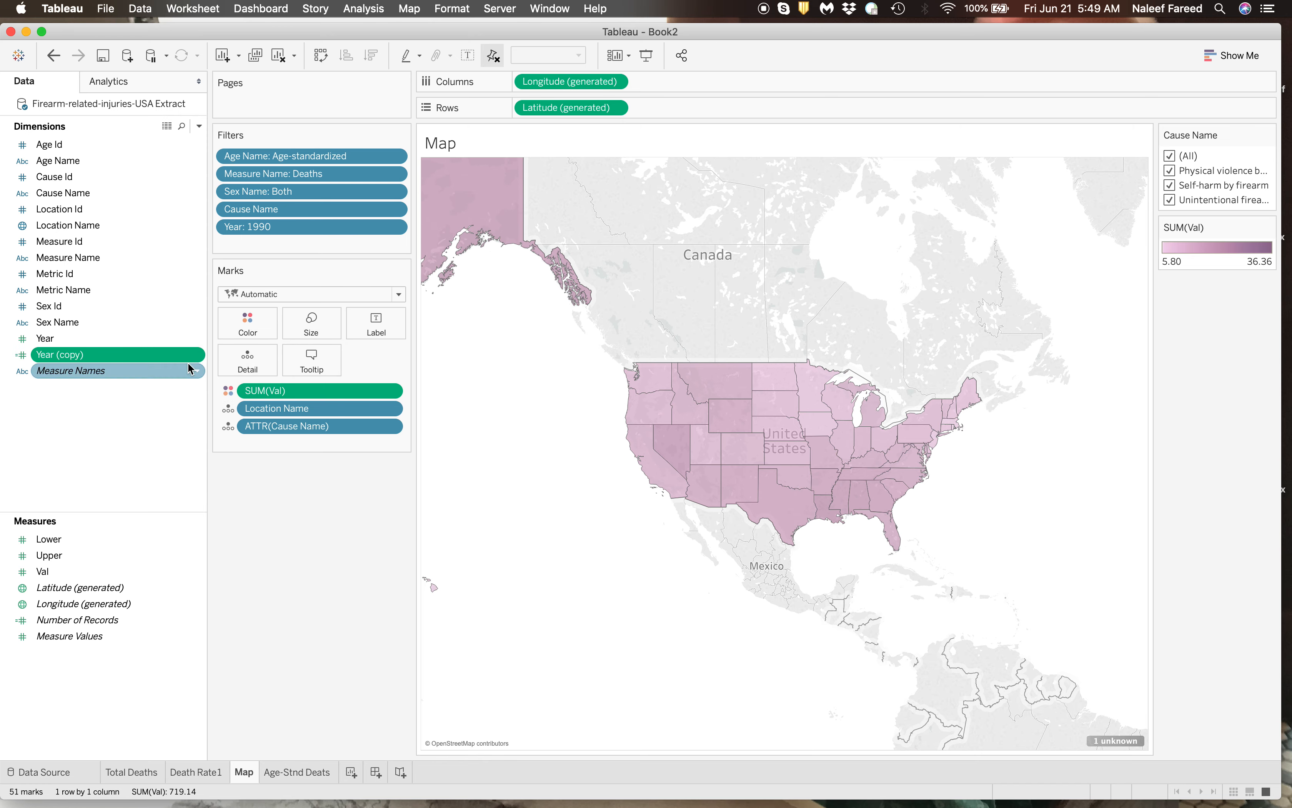
pyautogui.doubleClick(138, 355)
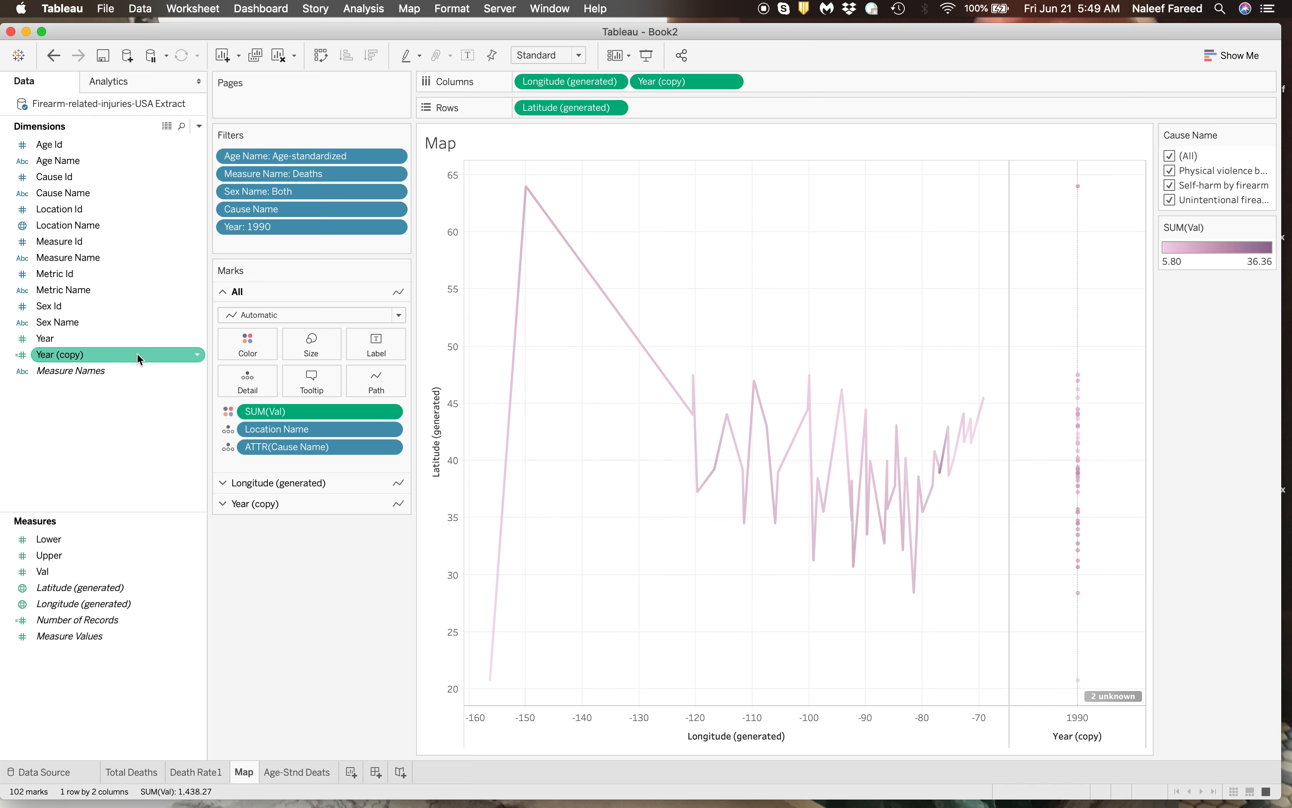
pyautogui.click(49, 56)
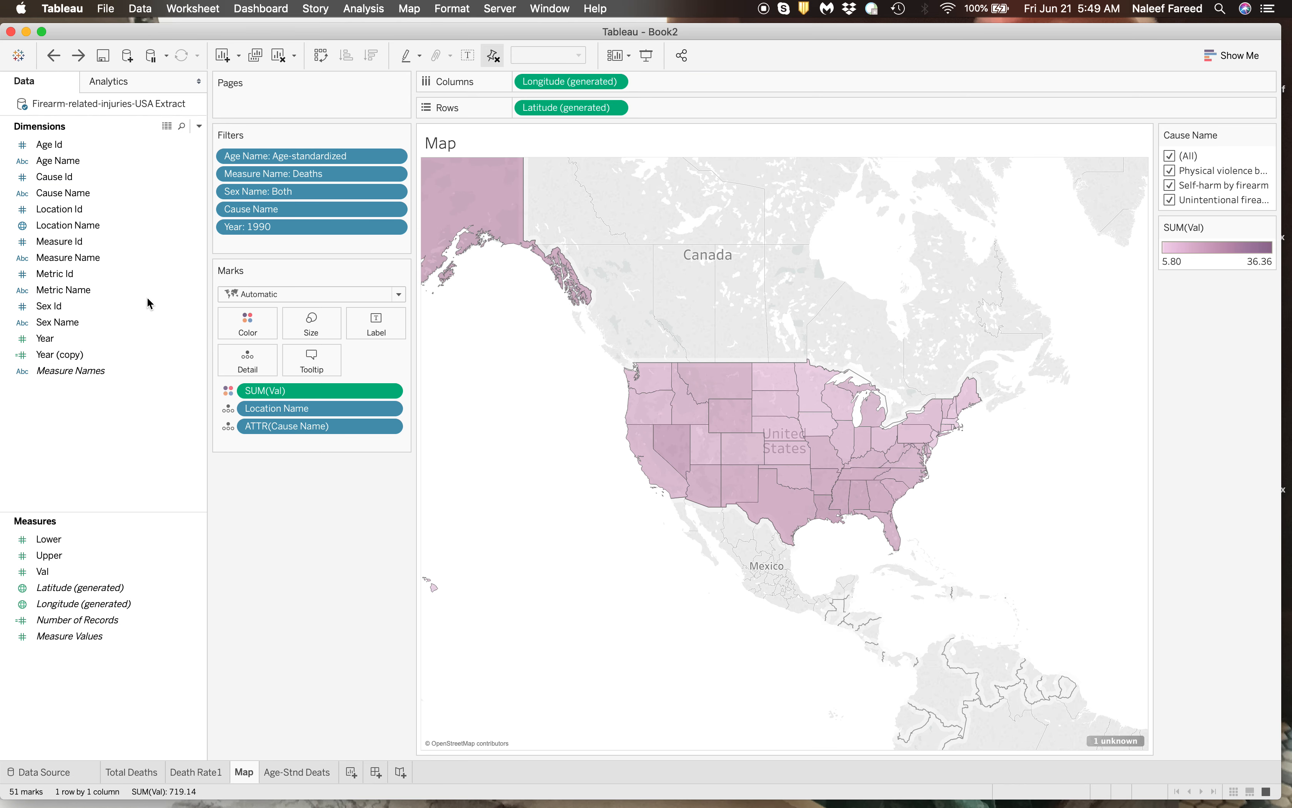
pyautogui.click(124, 354)
pyautogui.click(134, 772)
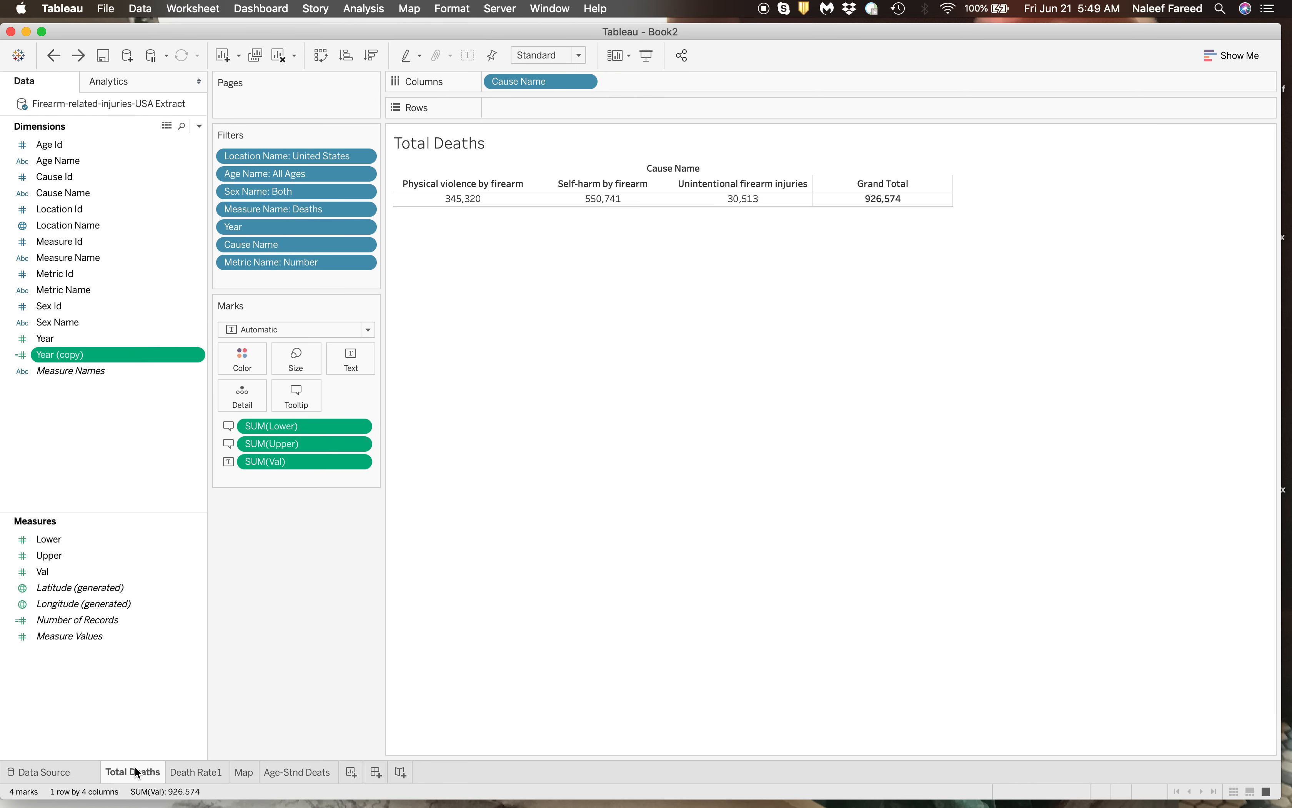
pyautogui.click(205, 773)
pyautogui.click(244, 772)
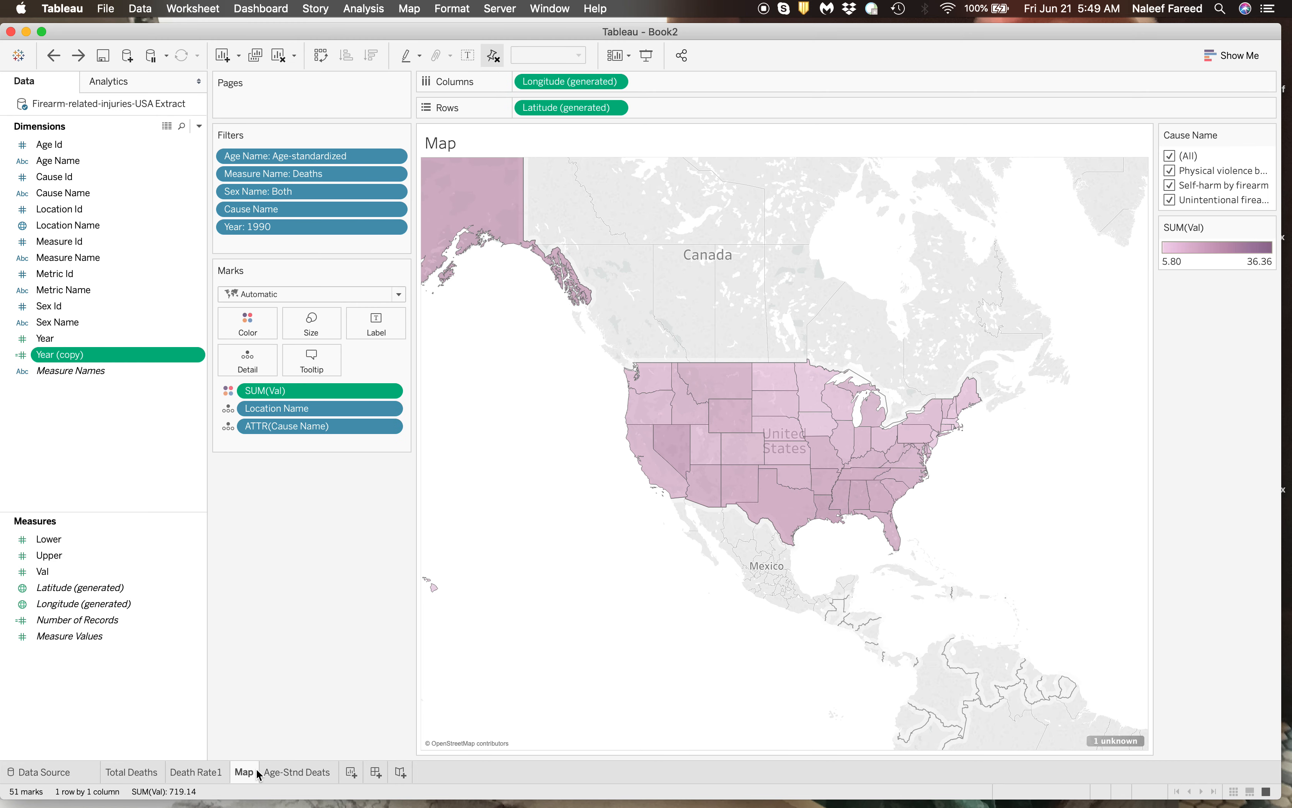
# Rename the copied Year field to Year_Calc in its calculation, keeping the [Year] formula
pyautogui.rightClick(199, 356)
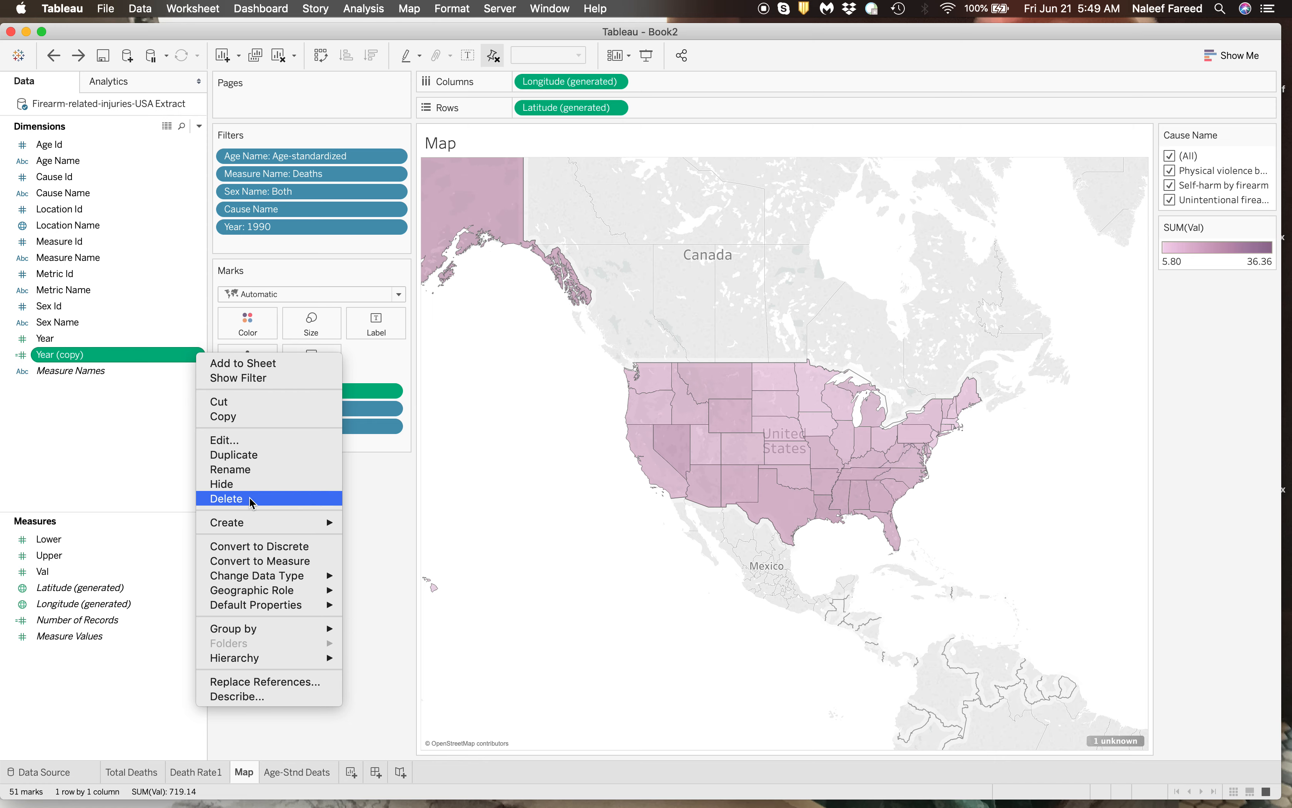
pyautogui.click(243, 439)
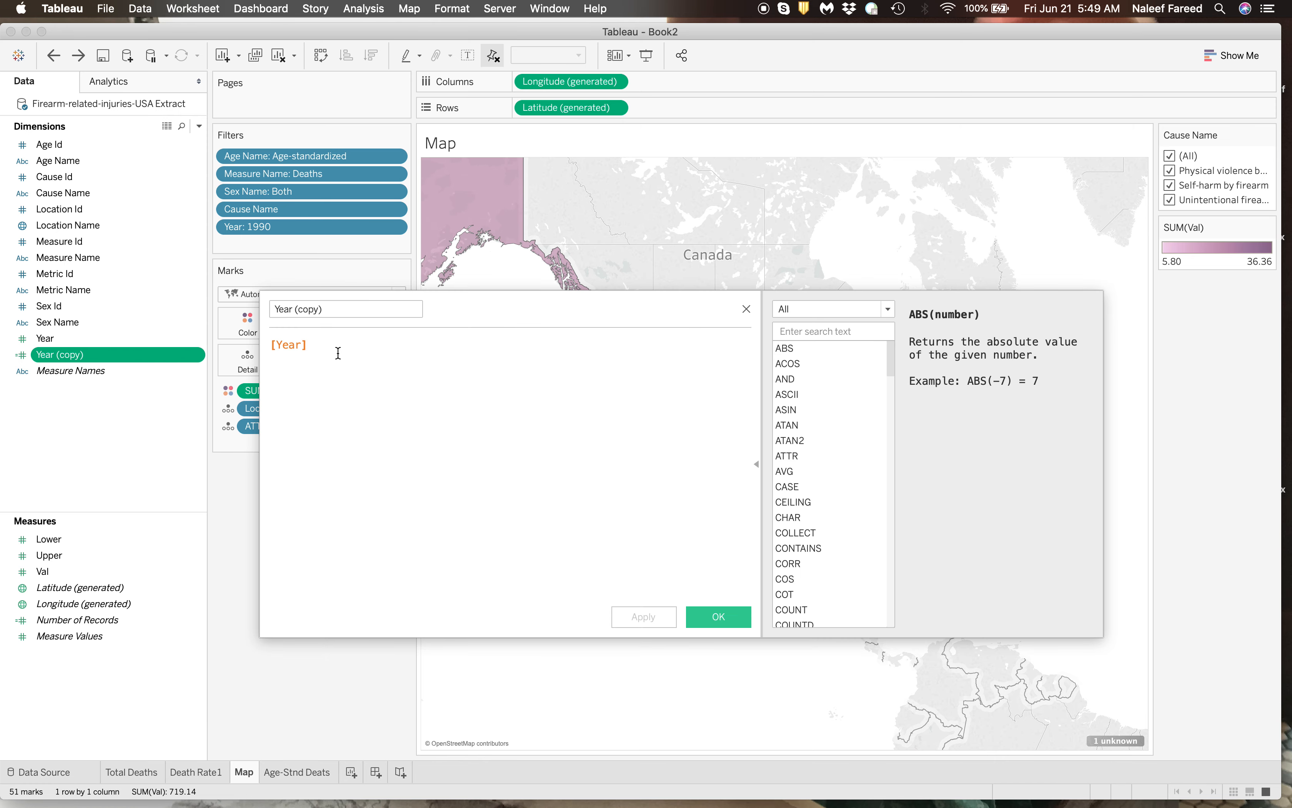
pyautogui.click(336, 314)
pyautogui.press('BackSpace')
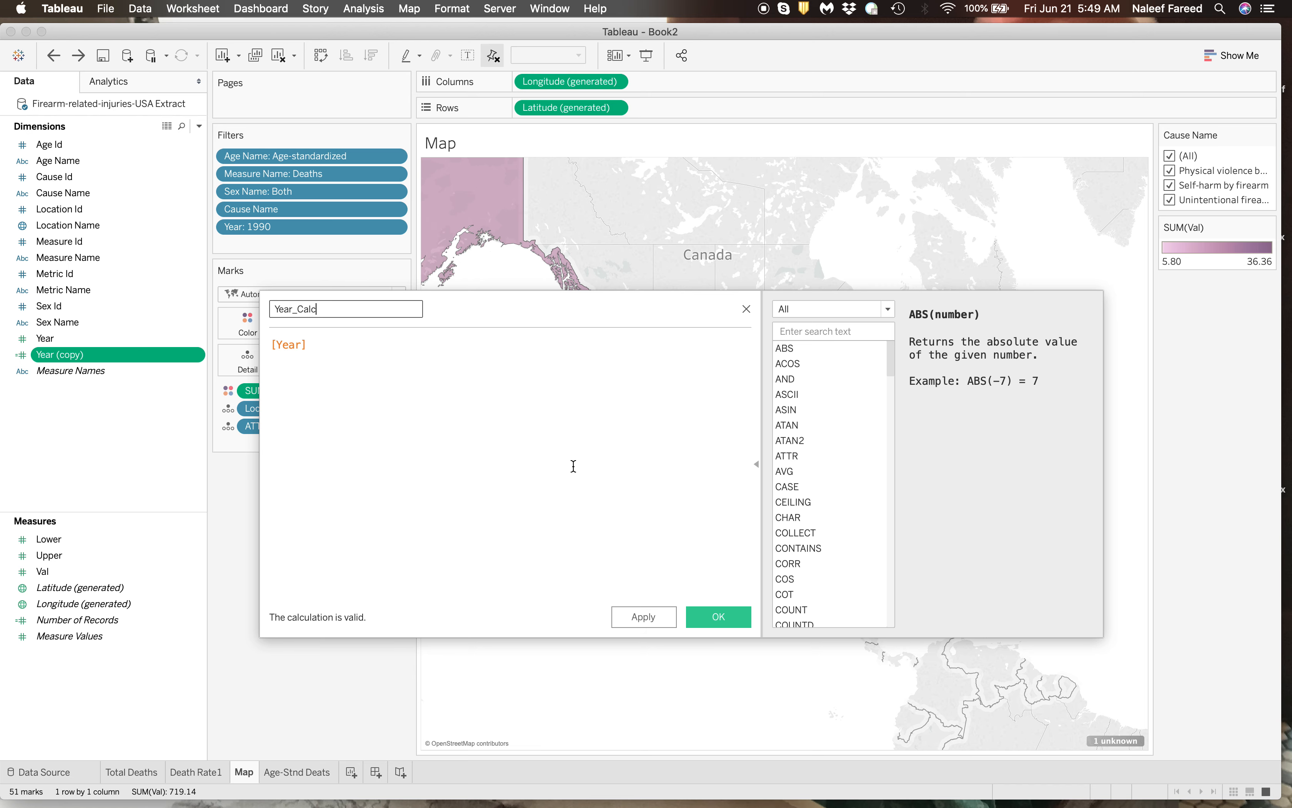
pyautogui.click(694, 617)
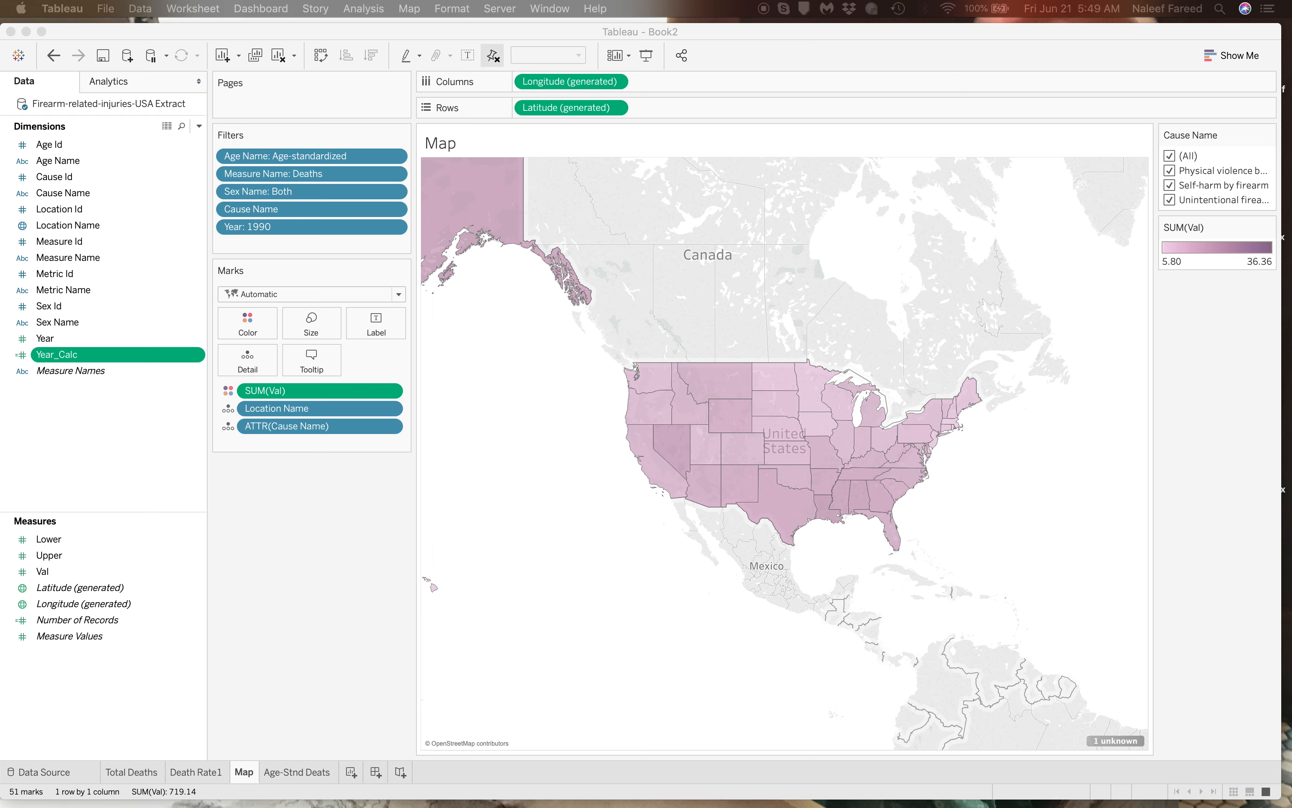
# Add Year_Calc to the map marks as a Detail field
pyautogui.click(142, 386)
pyautogui.click(149, 358)
pyautogui.moveTo(155, 354); pyautogui.dragTo(384, 444)
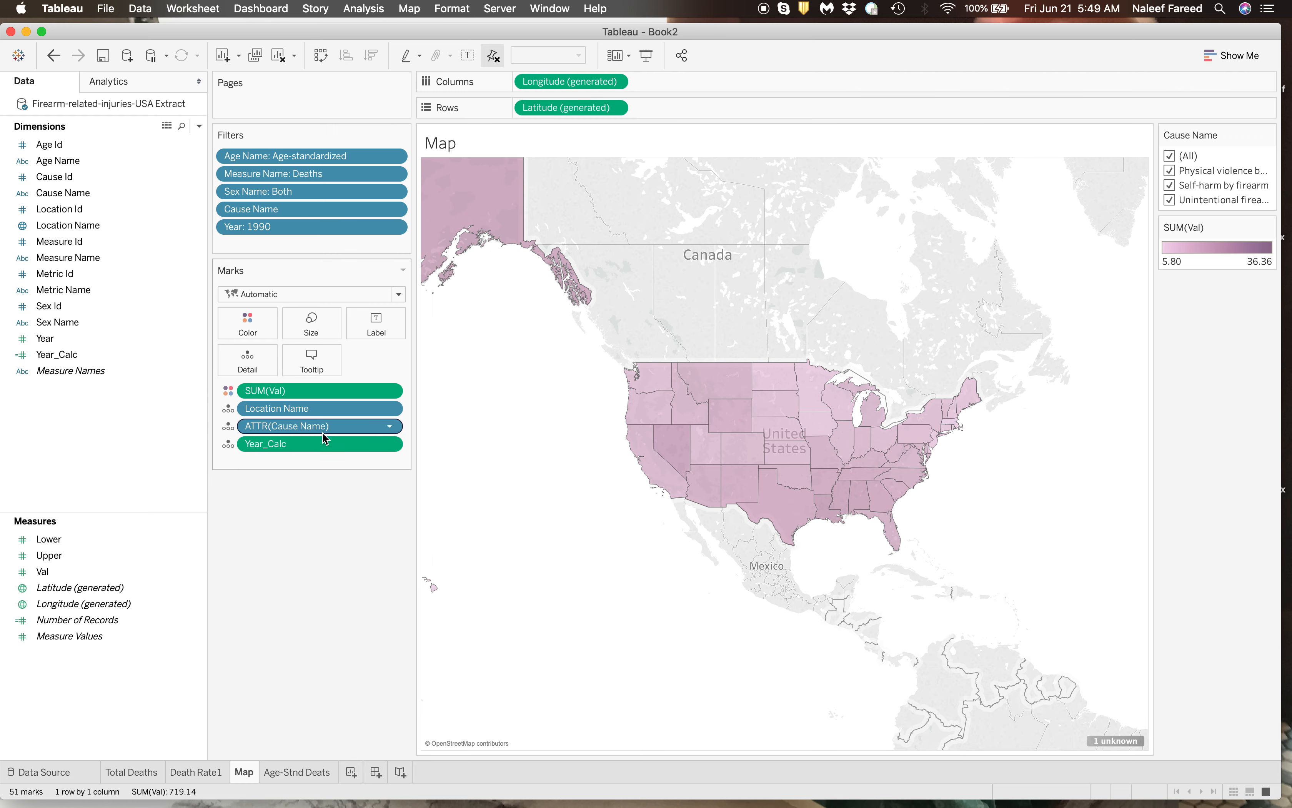
# Move Year_Calc from Detail to the map's Tooltip and change the field's data type to Date
pyautogui.moveTo(283, 445); pyautogui.dragTo(313, 369)
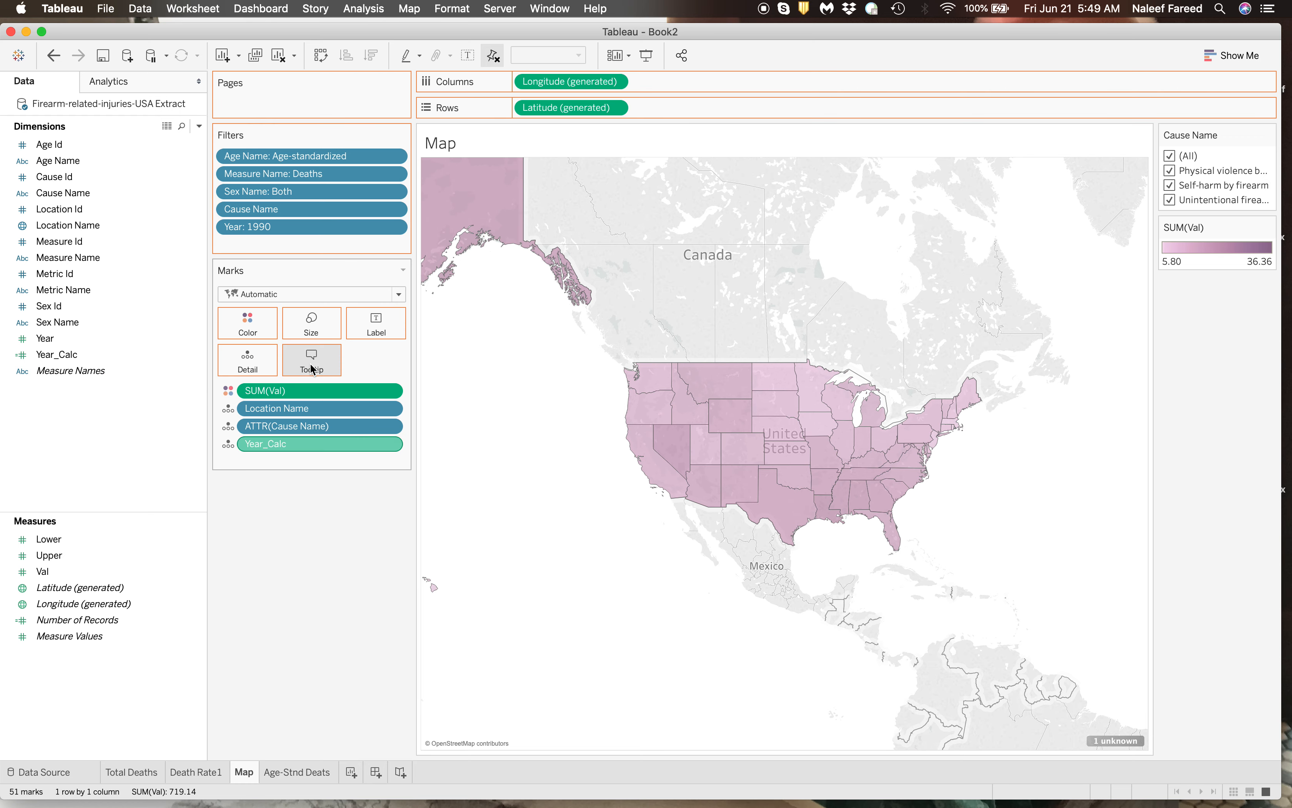
pyautogui.click(390, 445)
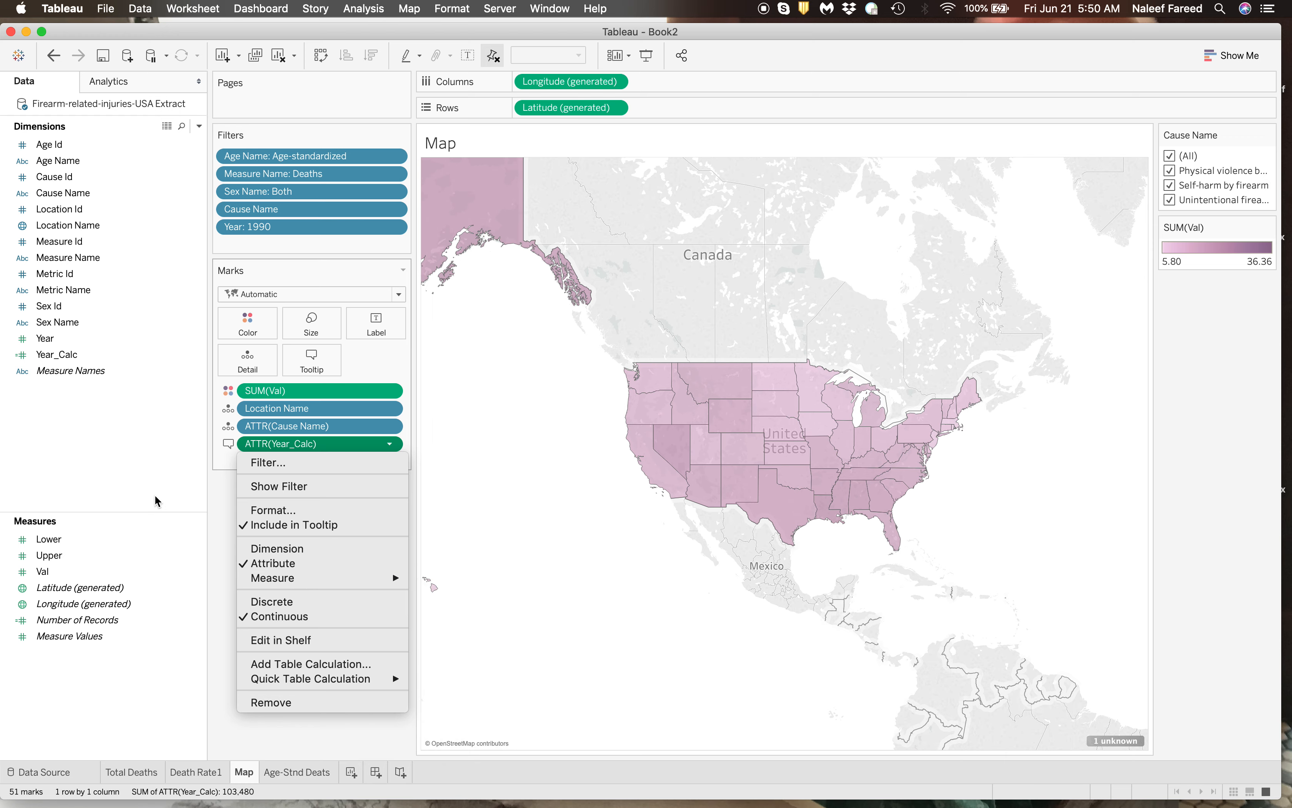
pyautogui.click(125, 404)
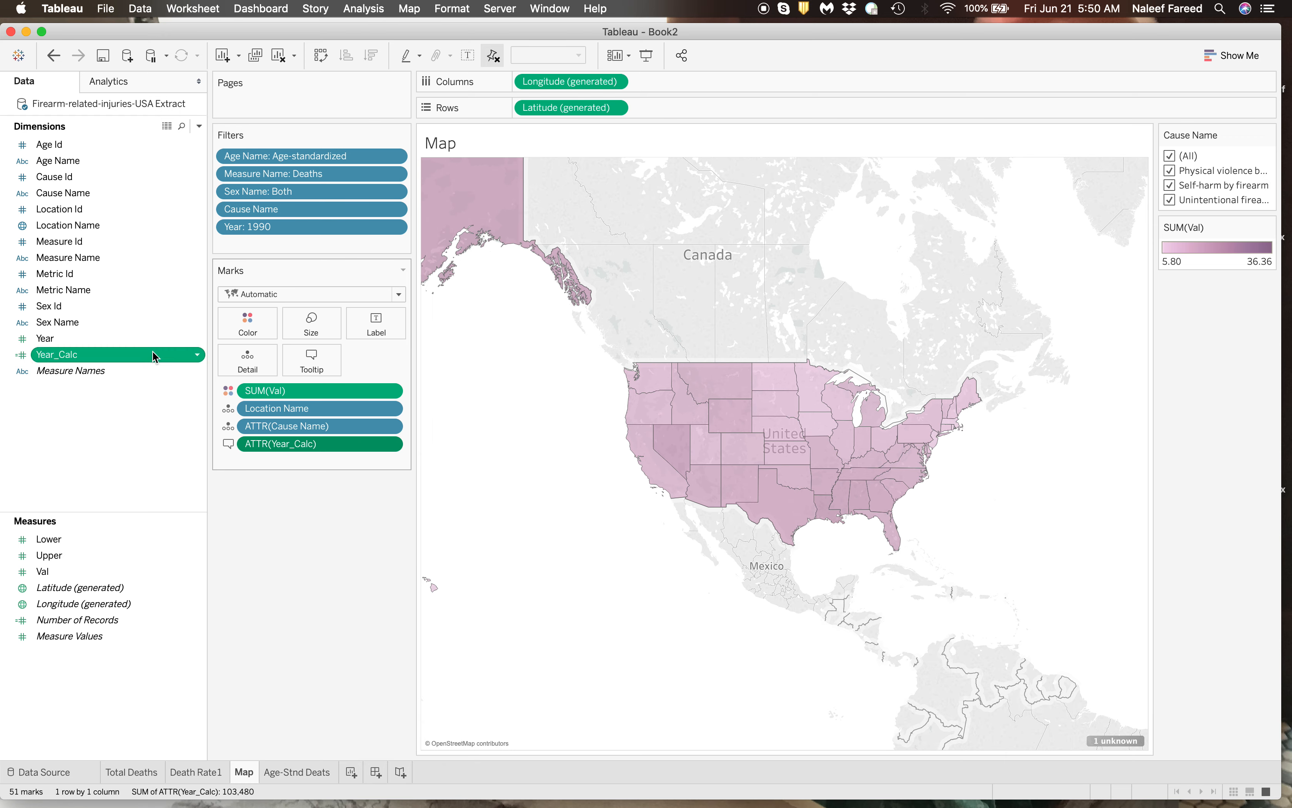
pyautogui.click(198, 355)
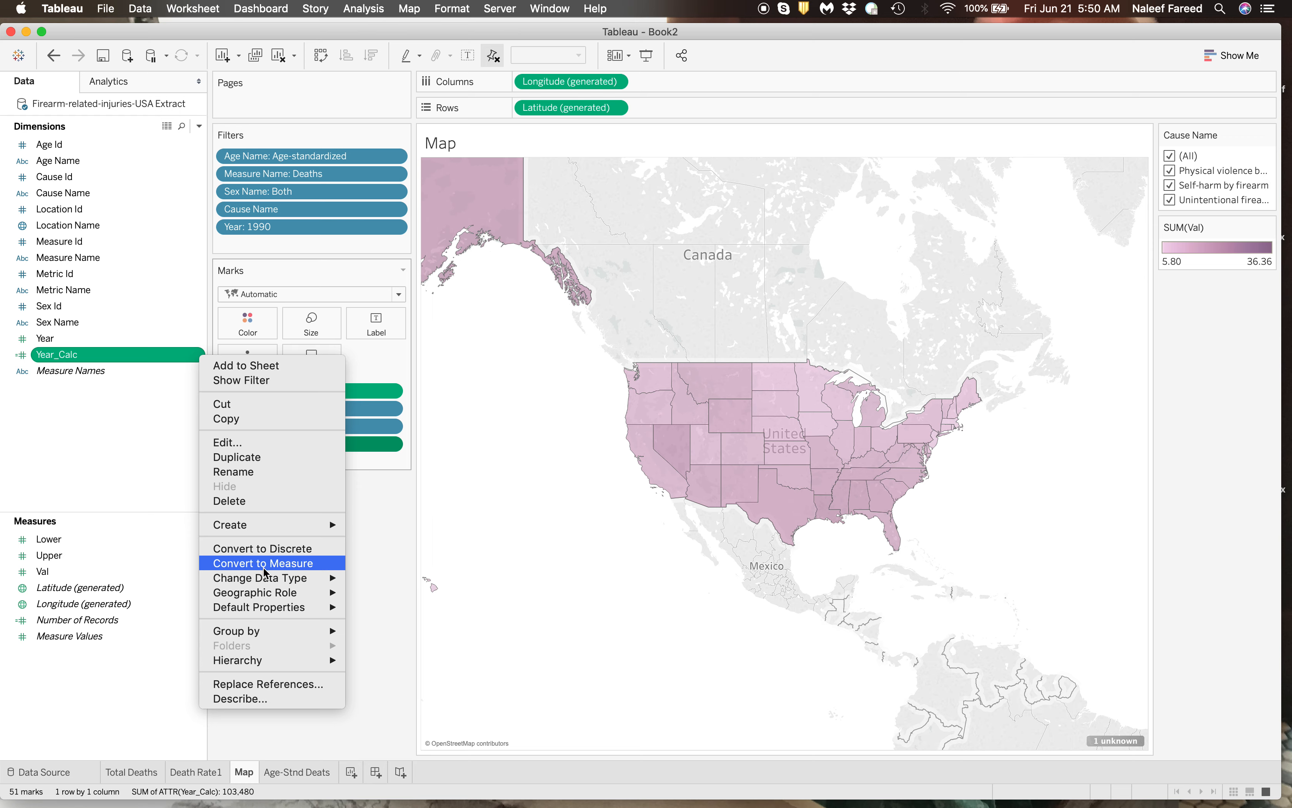
pyautogui.moveTo(262, 594)
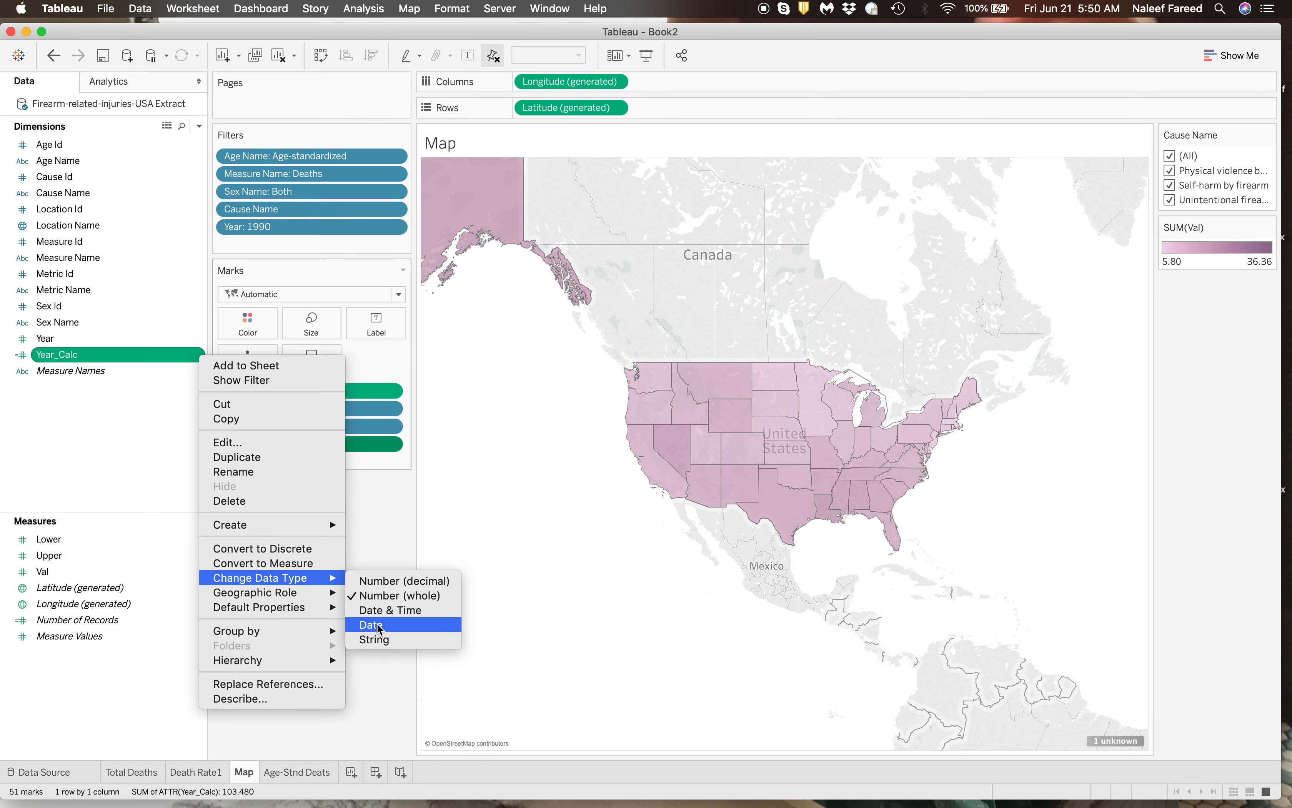
pyautogui.click(381, 624)
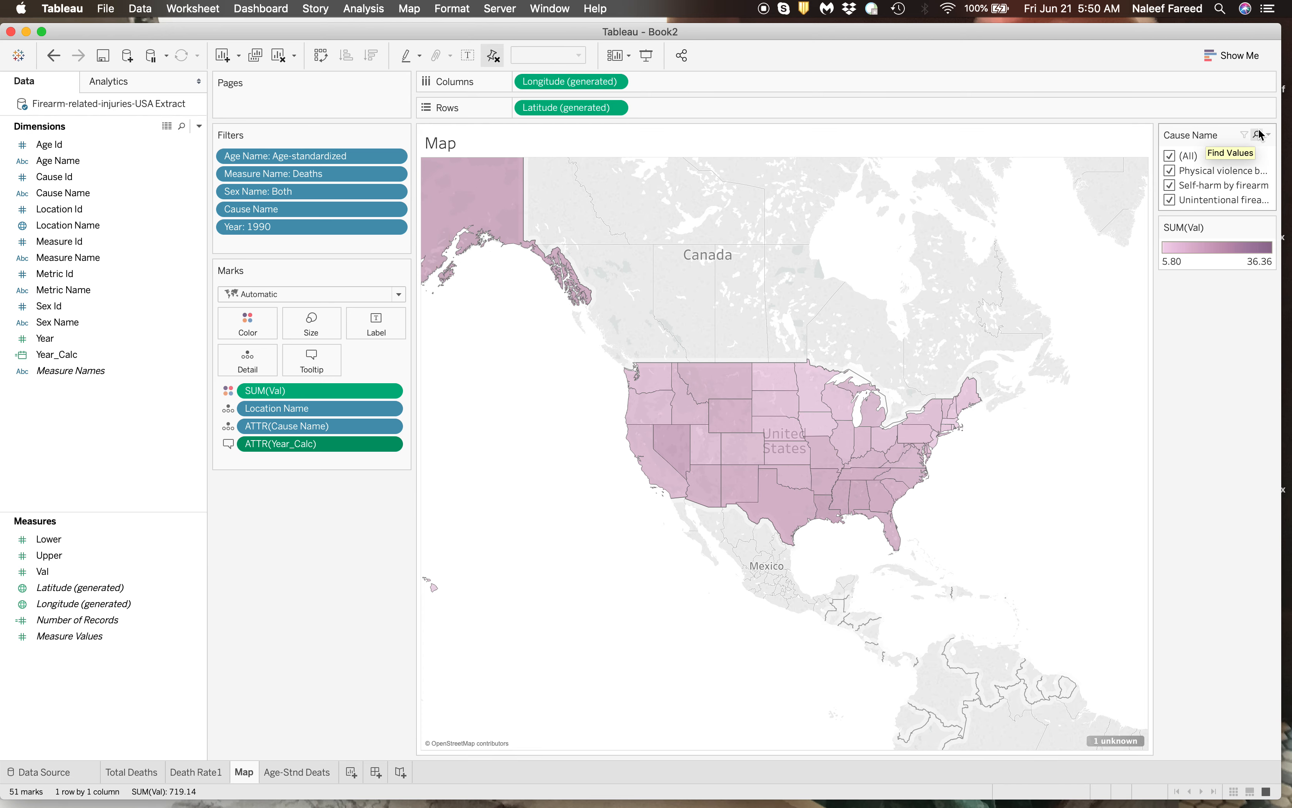
# Show the Map sheet's Cause Name filter as a Single Value (list)
pyautogui.click(1269, 135)
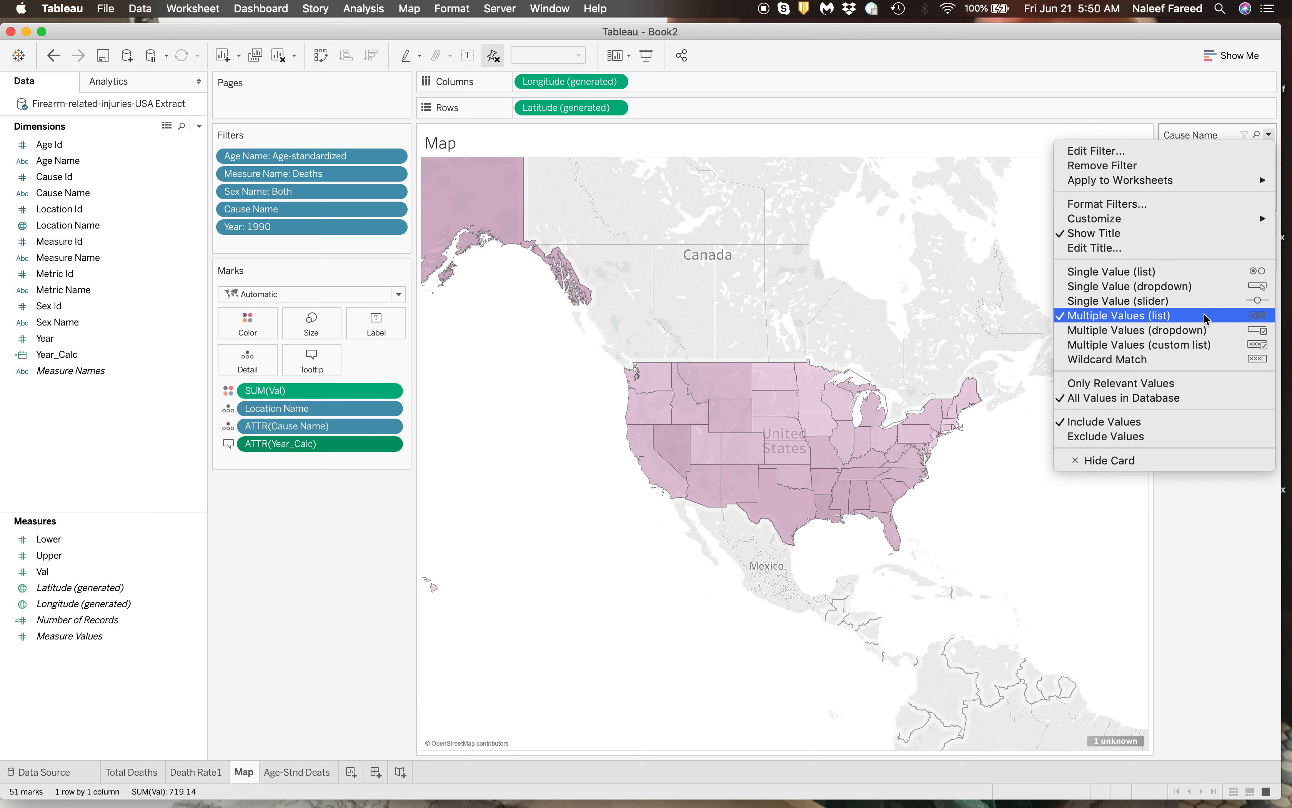
pyautogui.click(1206, 273)
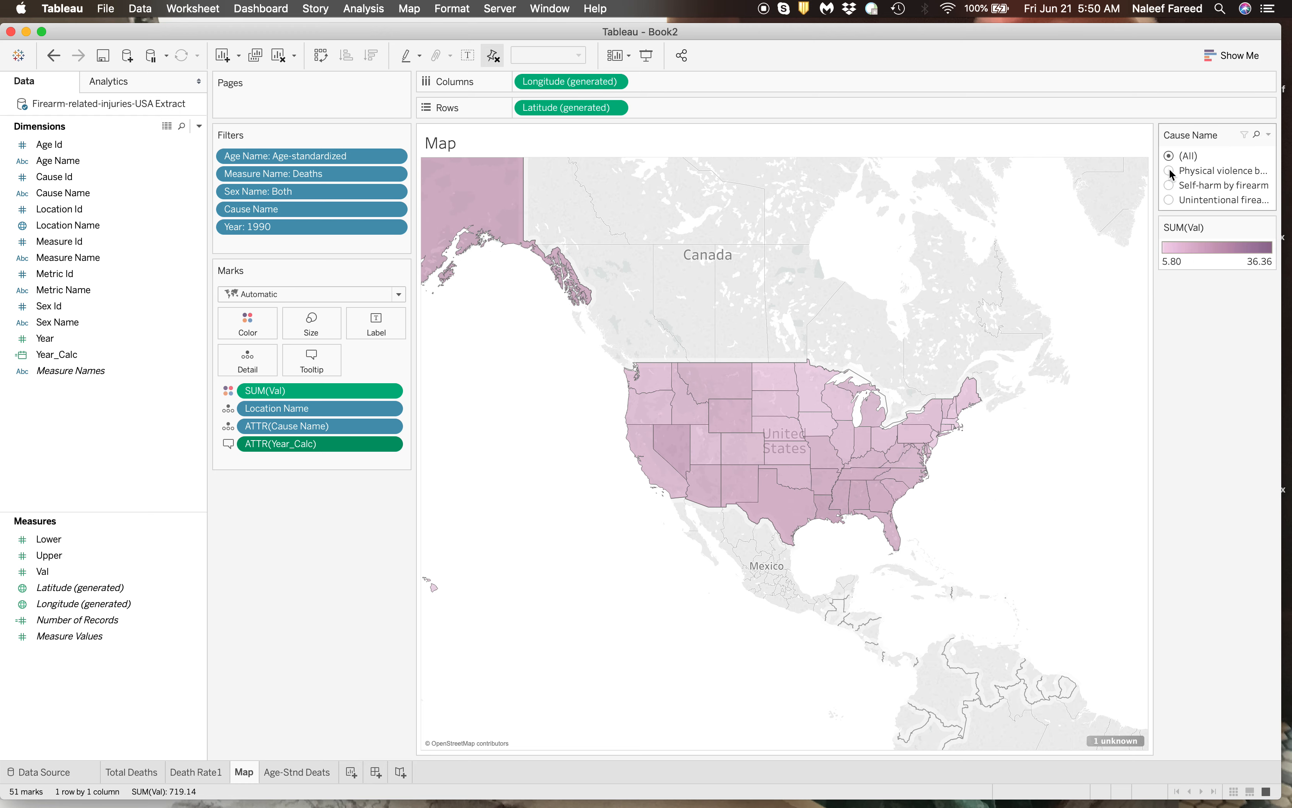
# On the Age-Stnd Deats sheet, filter Age Name to Age-standardized and widen the filter and marks area
pyautogui.click(297, 773)
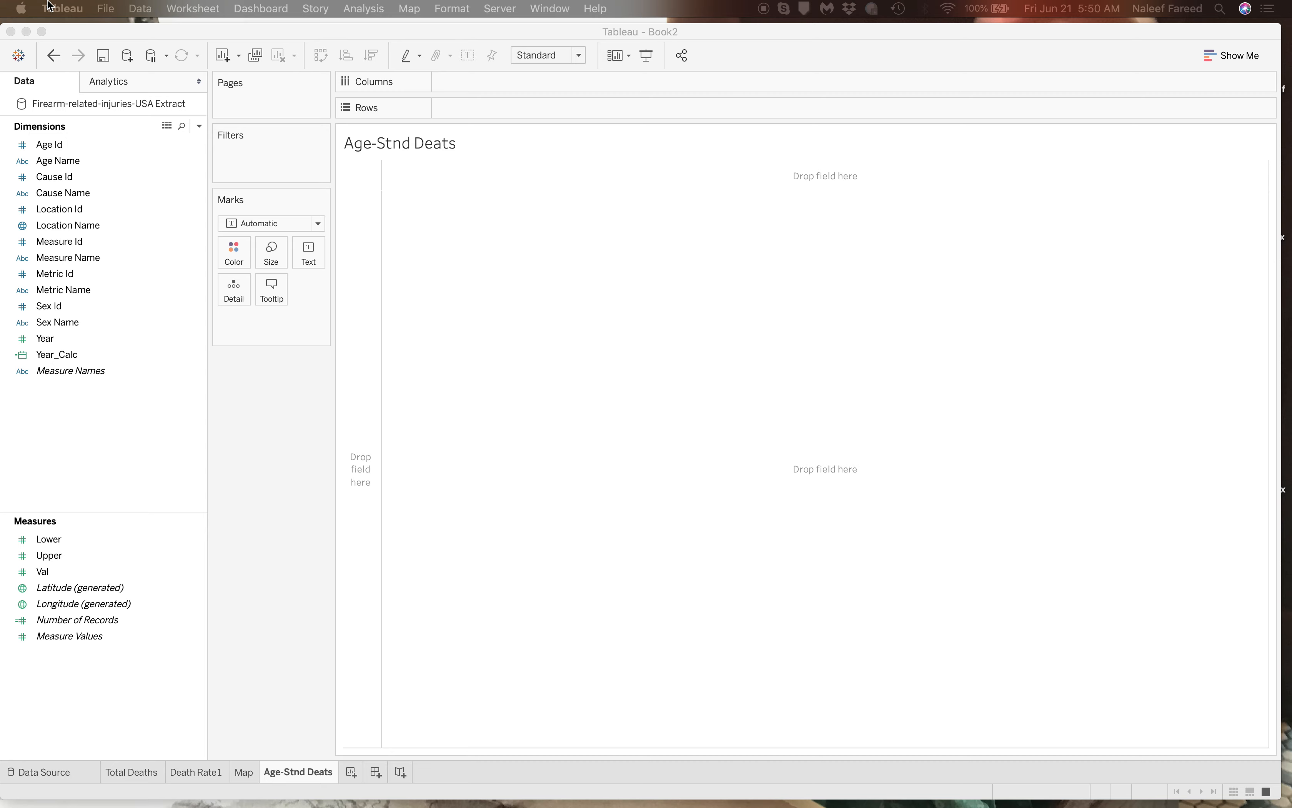
pyautogui.moveTo(63, 162); pyautogui.dragTo(283, 155)
pyautogui.scroll(-5, 517, 289)
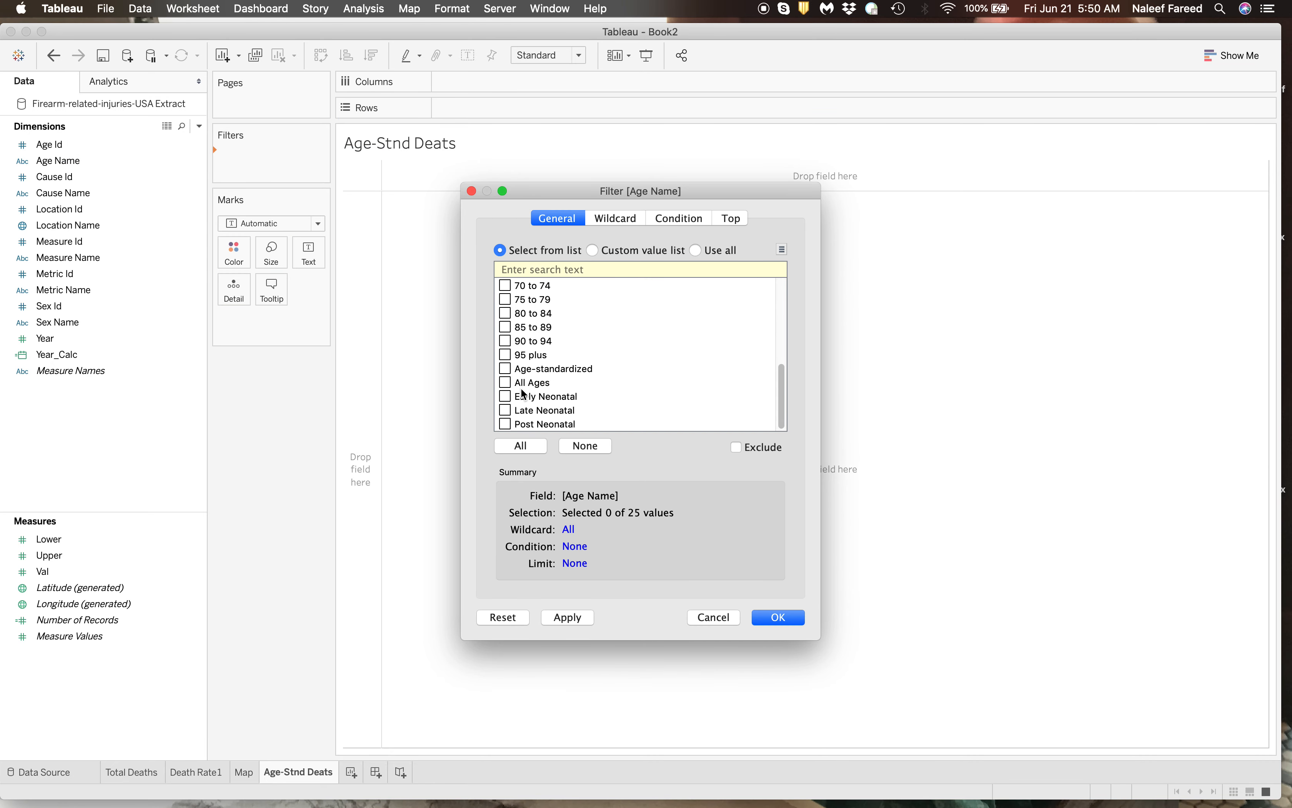
pyautogui.click(506, 370)
pyautogui.click(780, 618)
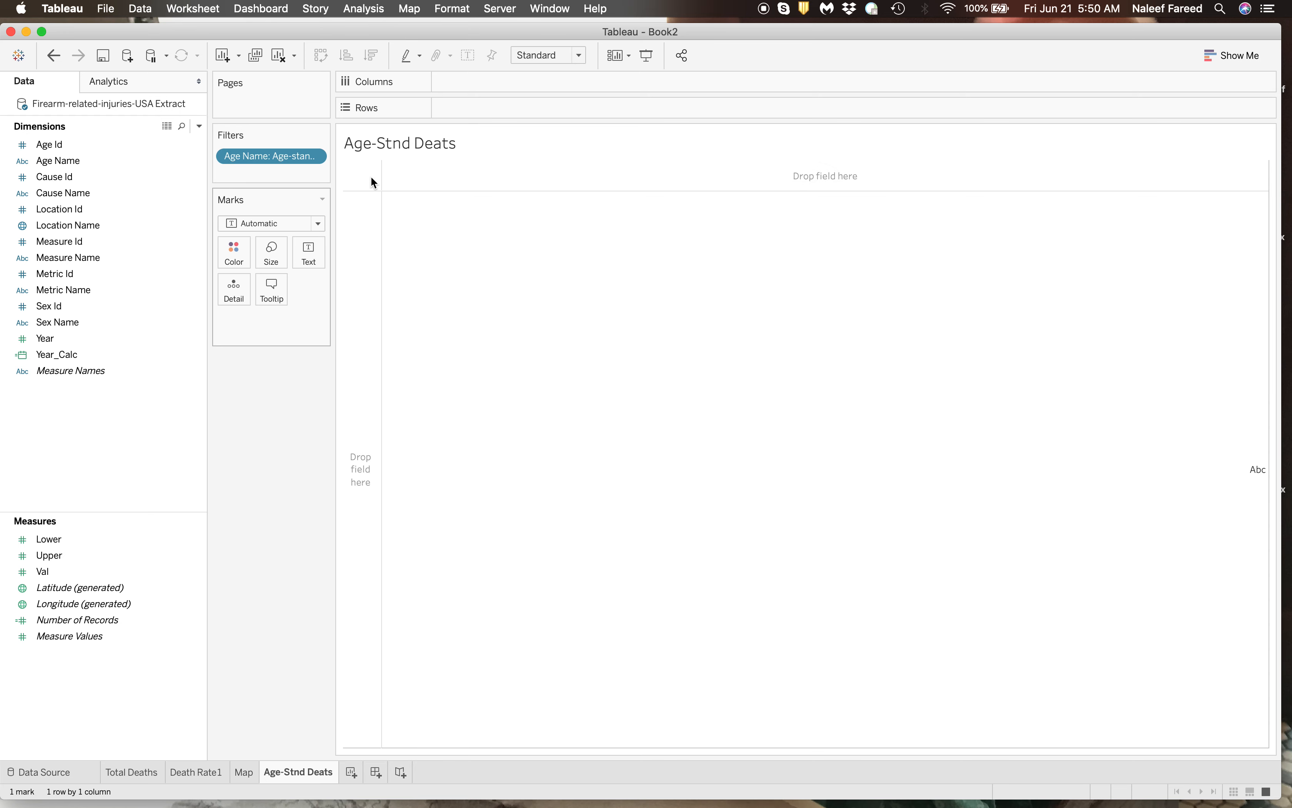
pyautogui.moveTo(332, 176); pyautogui.dragTo(421, 180)
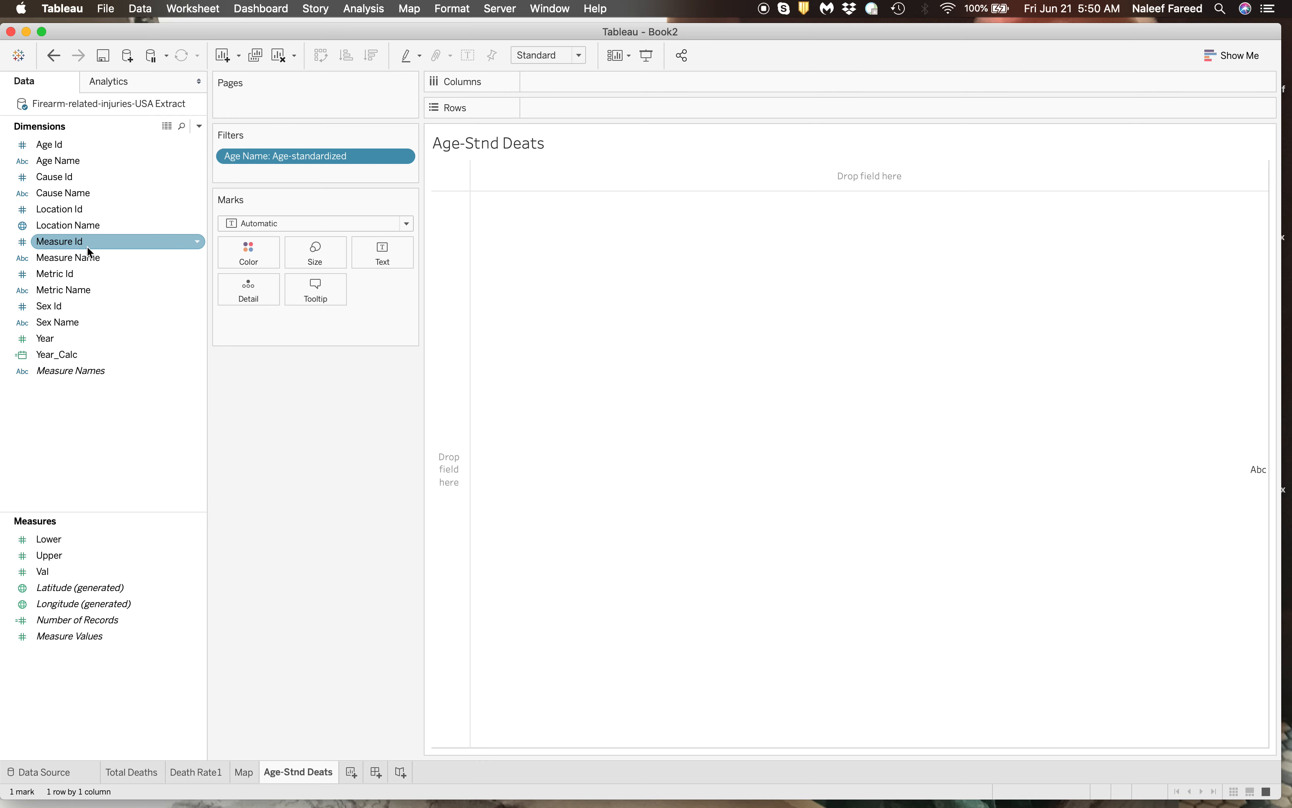
# Filter the sheet to the Deaths value of Measure Name and the Rate value of Metric Name
pyautogui.moveTo(87, 259); pyautogui.dragTo(242, 172)
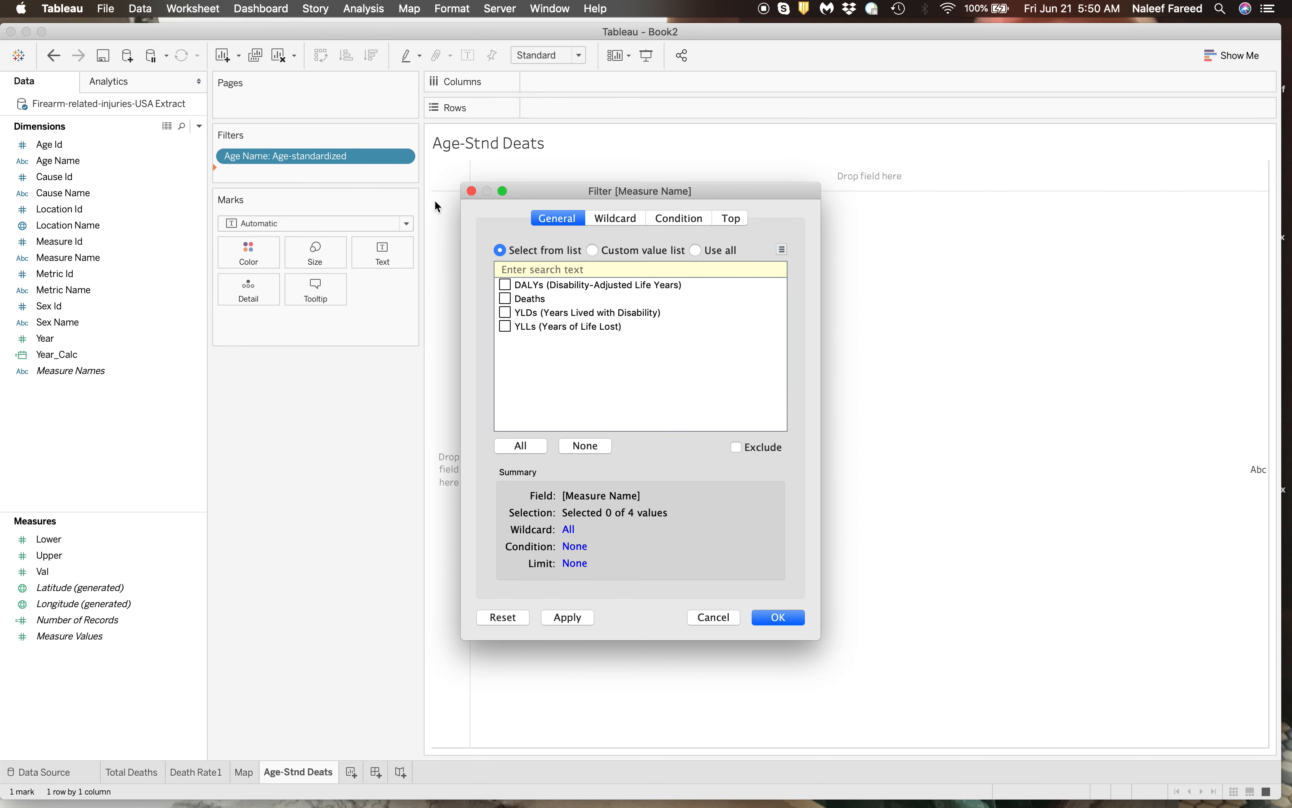
pyautogui.click(506, 300)
pyautogui.click(765, 618)
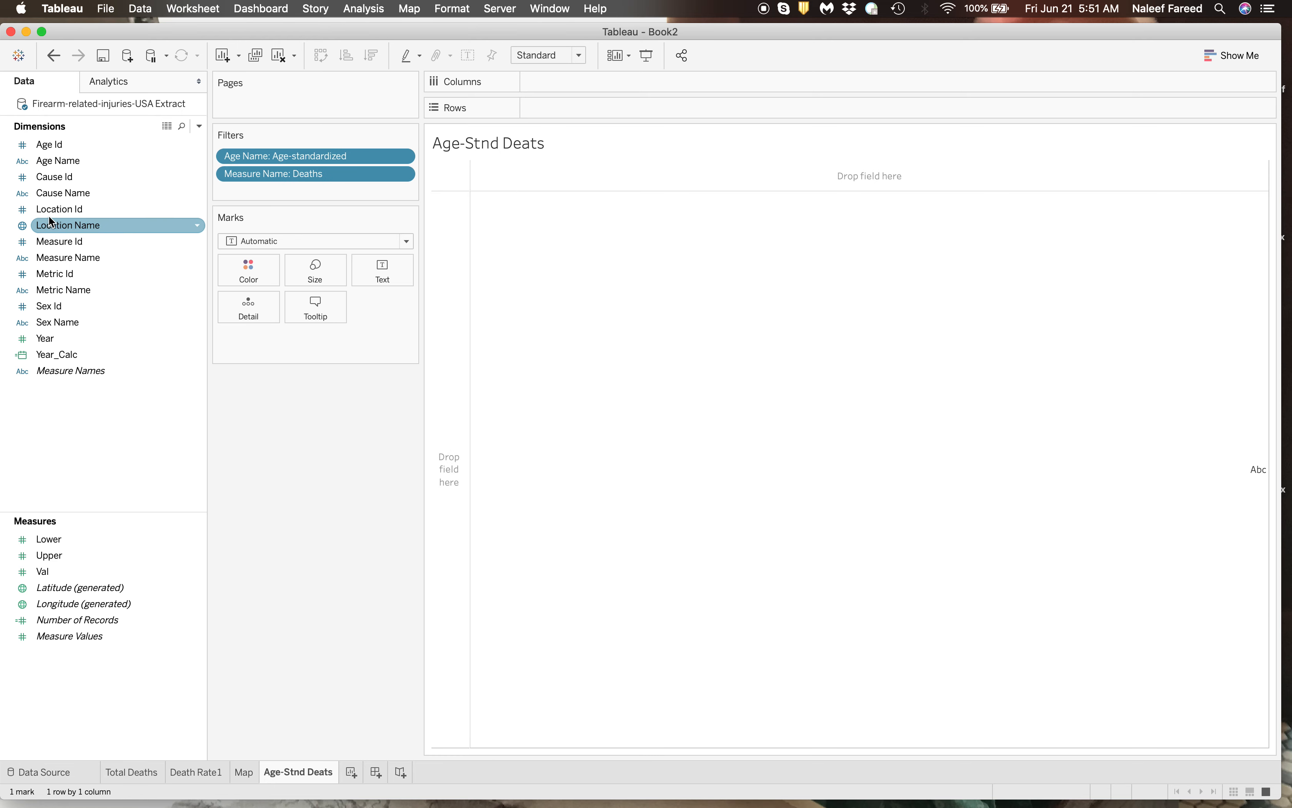
pyautogui.moveTo(59, 289); pyautogui.dragTo(309, 187)
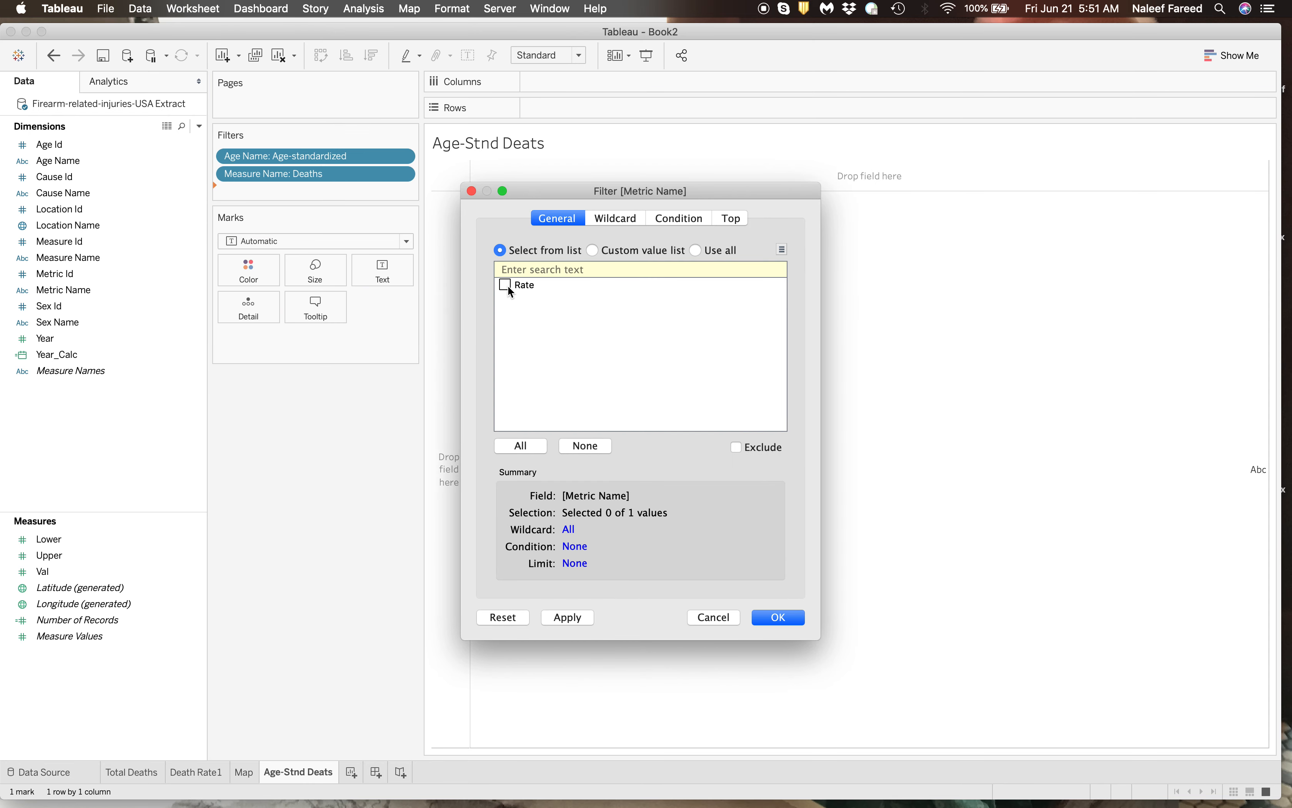
pyautogui.click(791, 621)
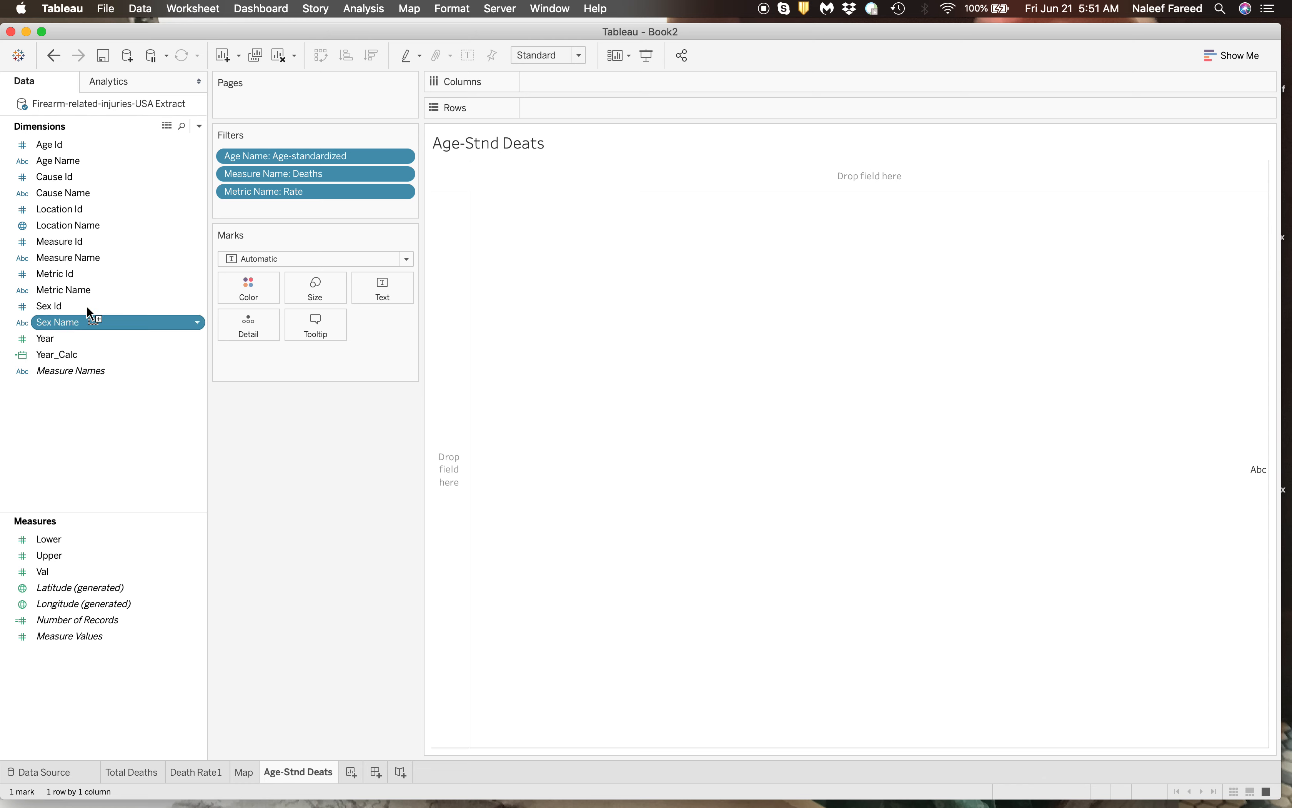
# Filter Sex Name to Both and add Cause Name as a filter on the Age-Stnd Deats sheet
pyautogui.moveTo(86, 320); pyautogui.dragTo(275, 214)
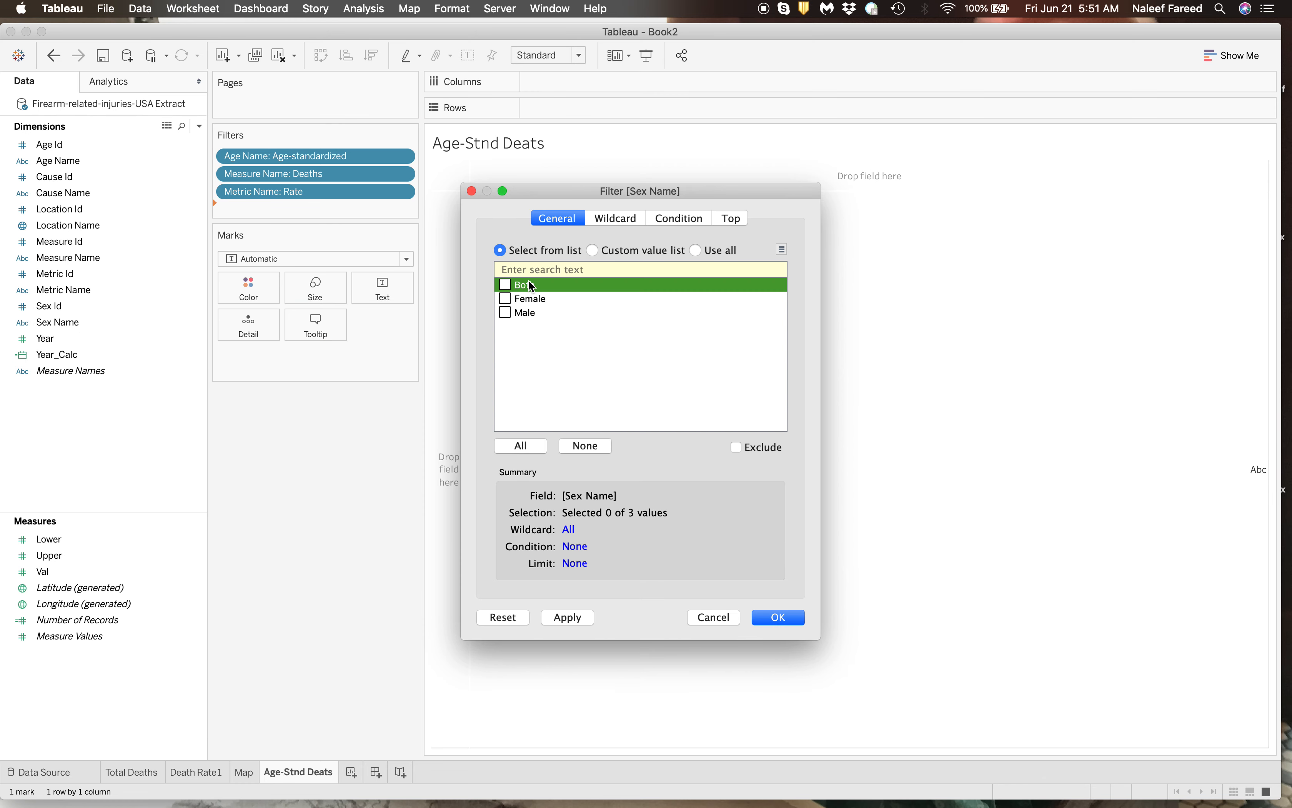
pyautogui.click(505, 284)
pyautogui.click(780, 615)
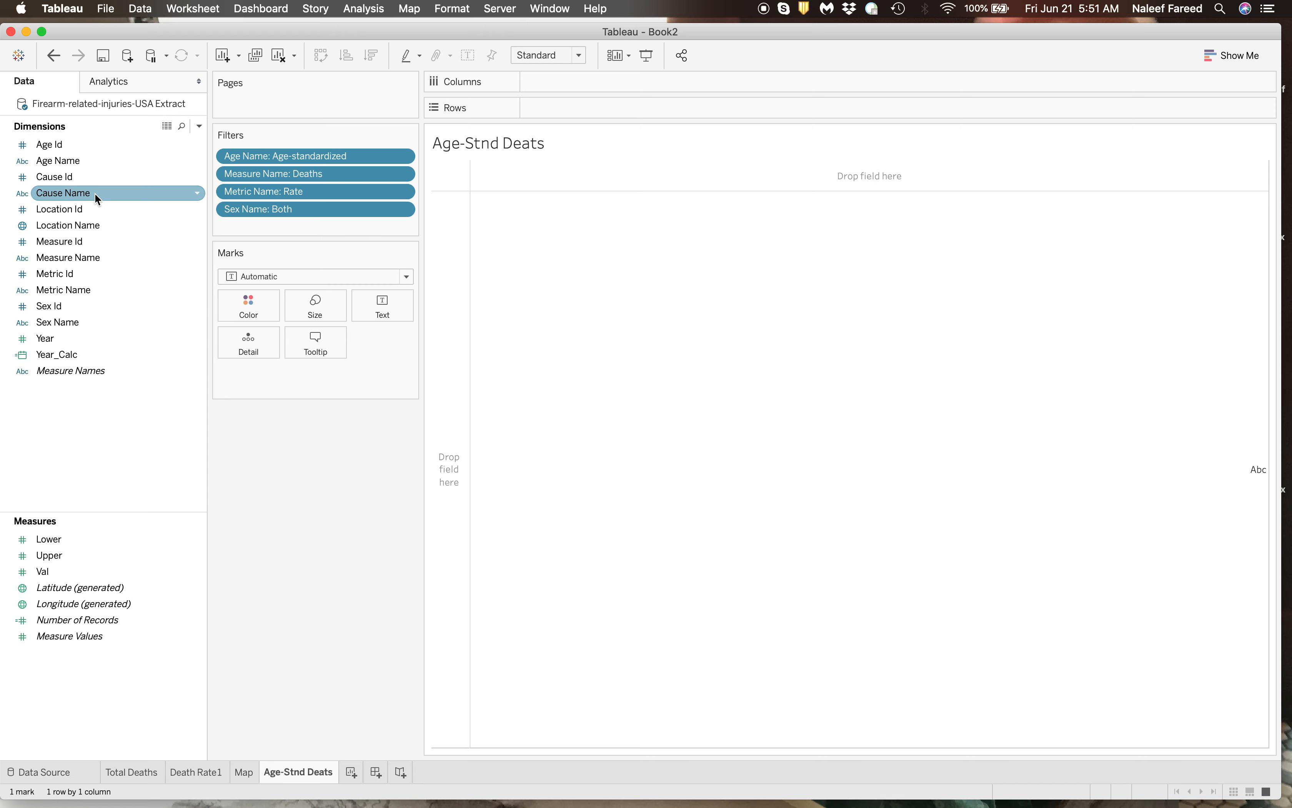
pyautogui.moveTo(95, 192); pyautogui.dragTo(256, 226)
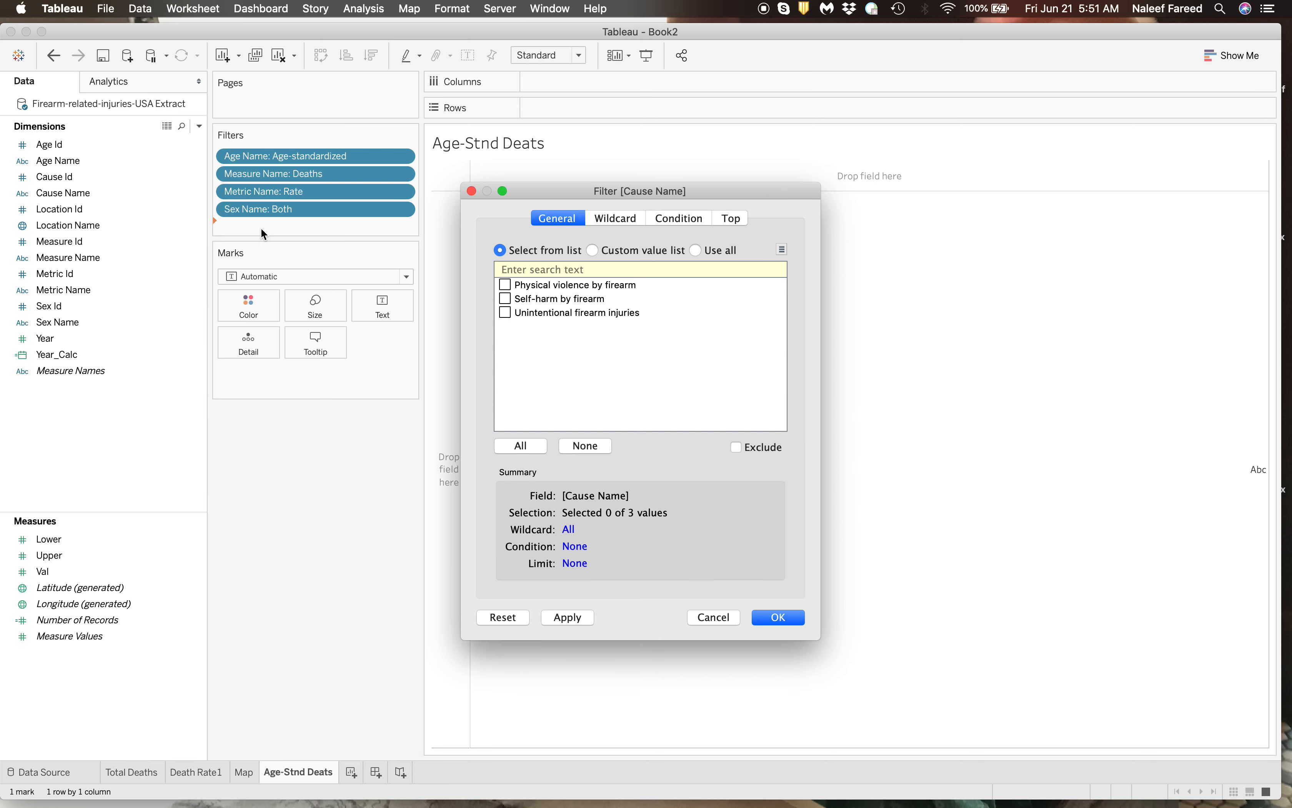
pyautogui.click(508, 285)
pyautogui.click(780, 617)
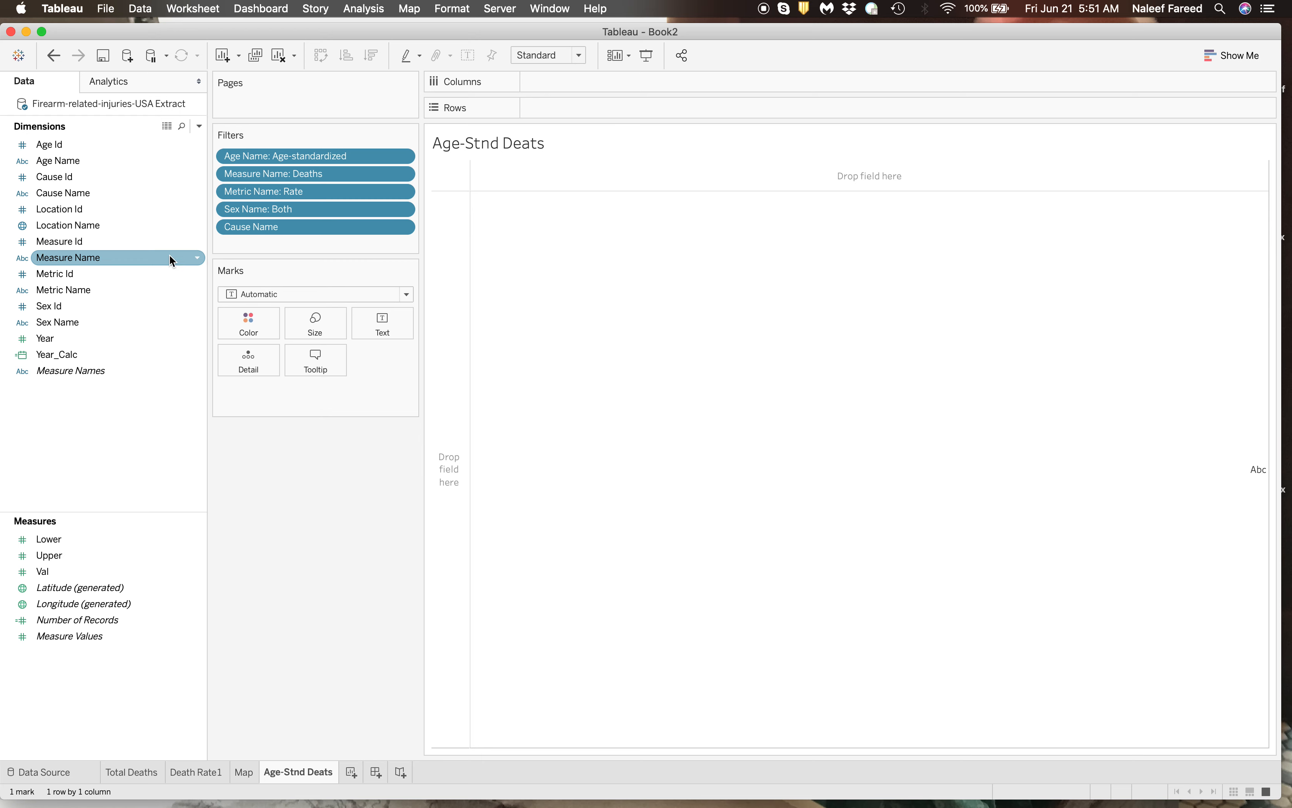
# Add Year as a discrete filter with all years from 1990 to 2016 selected
pyautogui.moveTo(95, 340); pyautogui.dragTo(295, 248)
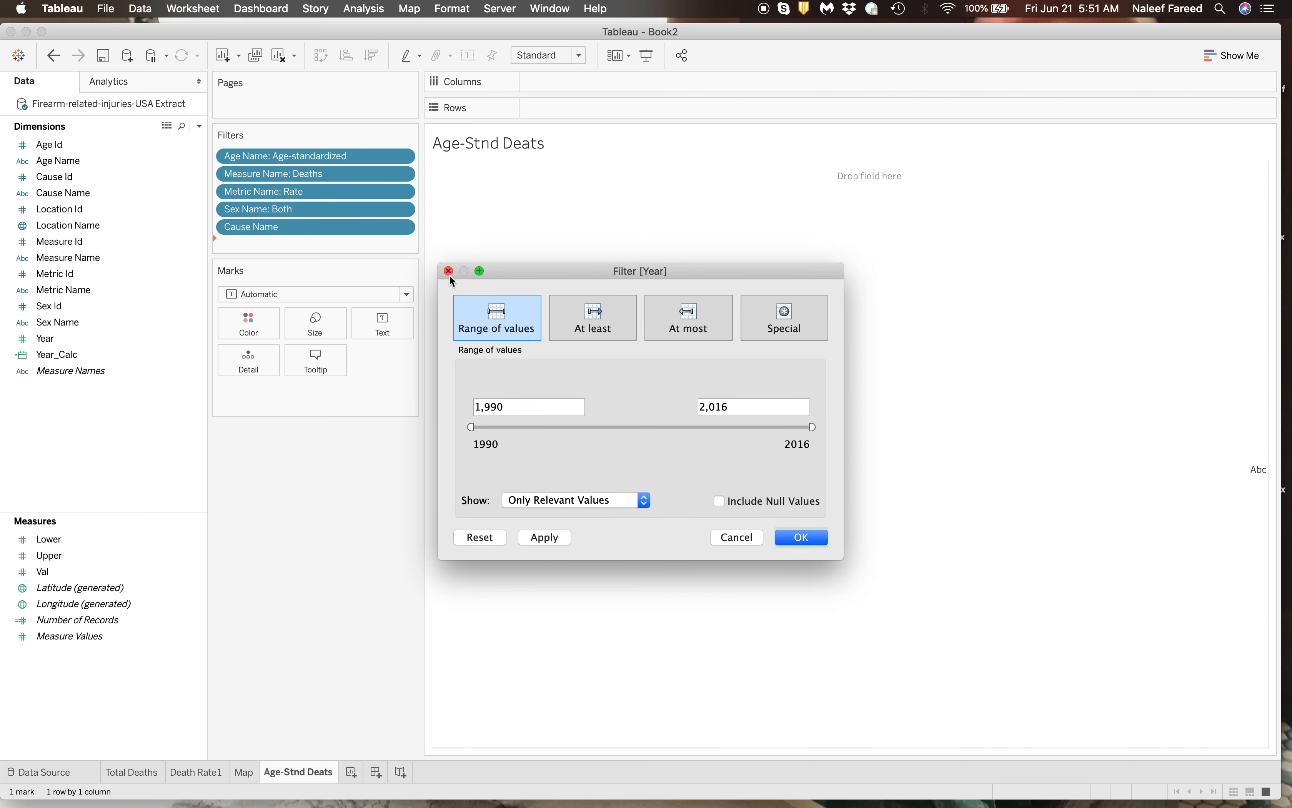
pyautogui.click(809, 542)
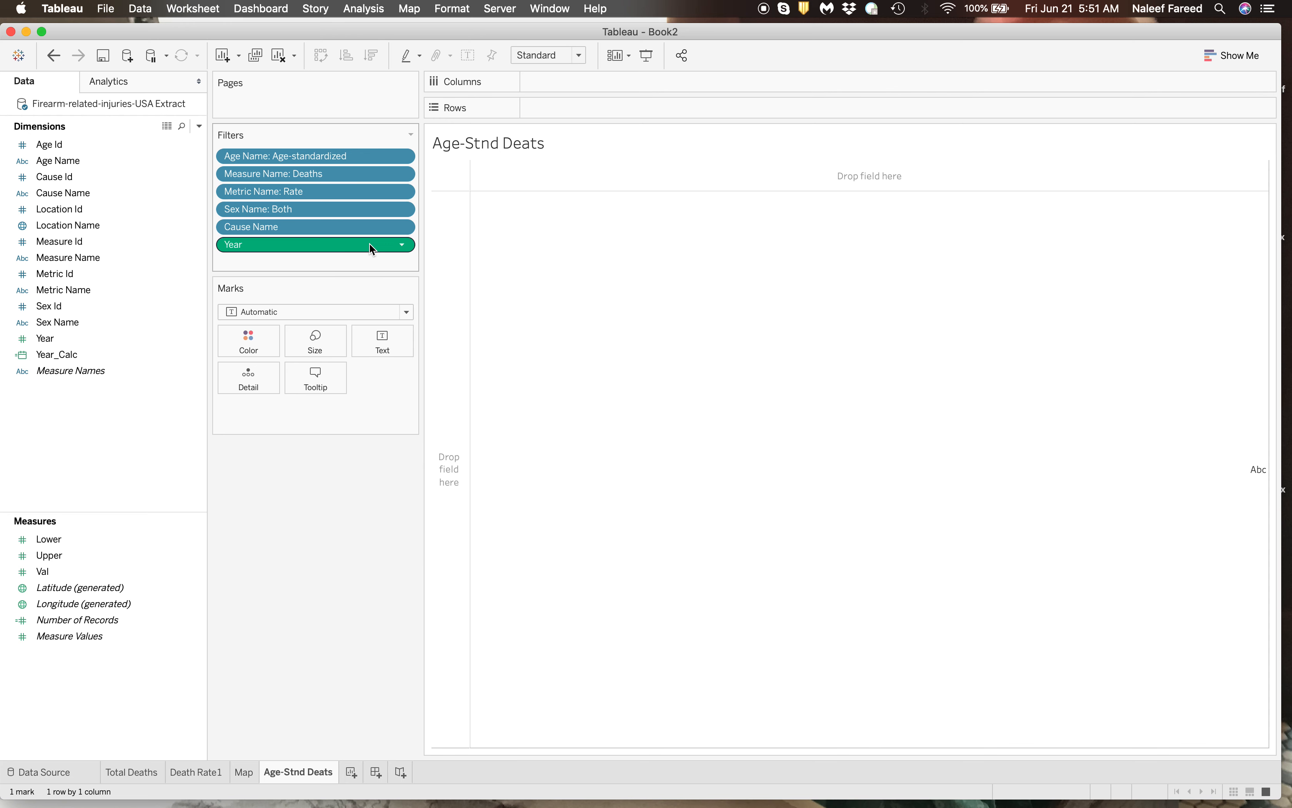
pyautogui.click(402, 245)
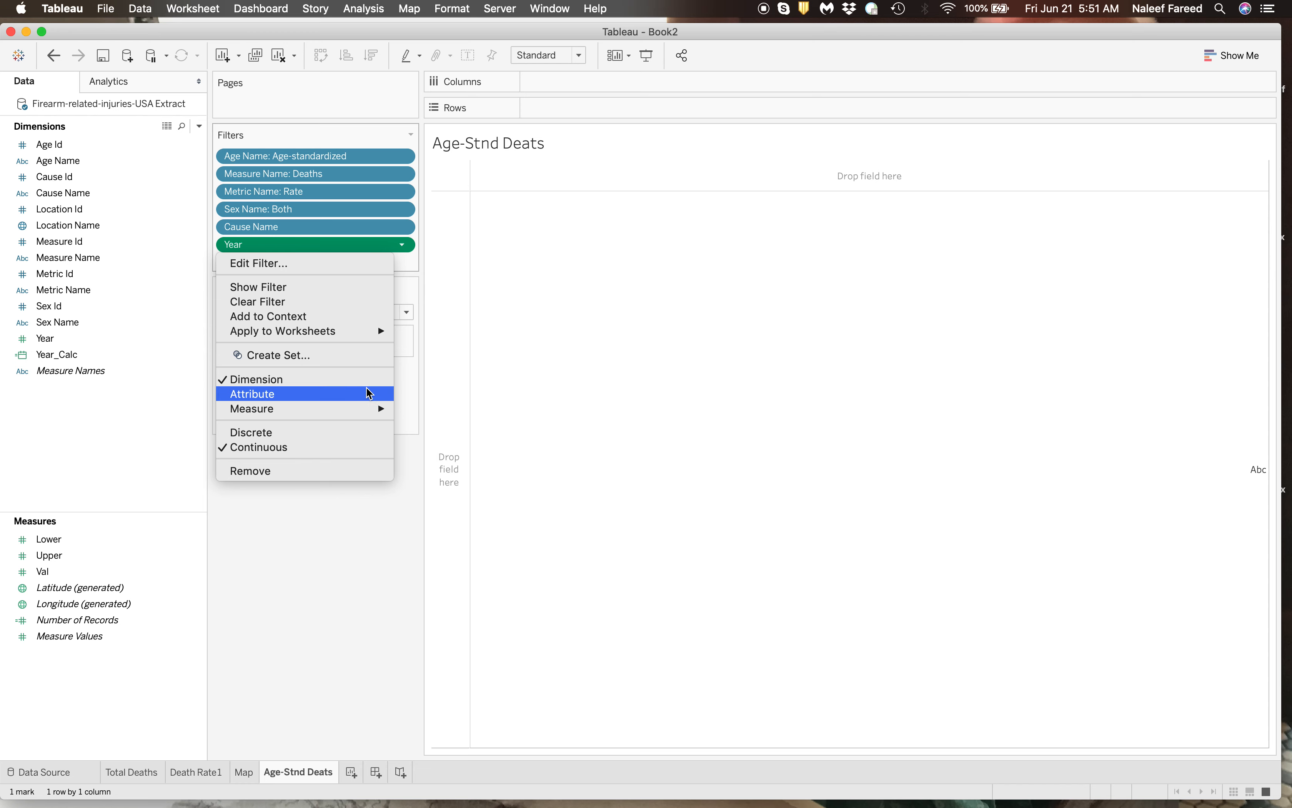
pyautogui.moveTo(366, 413)
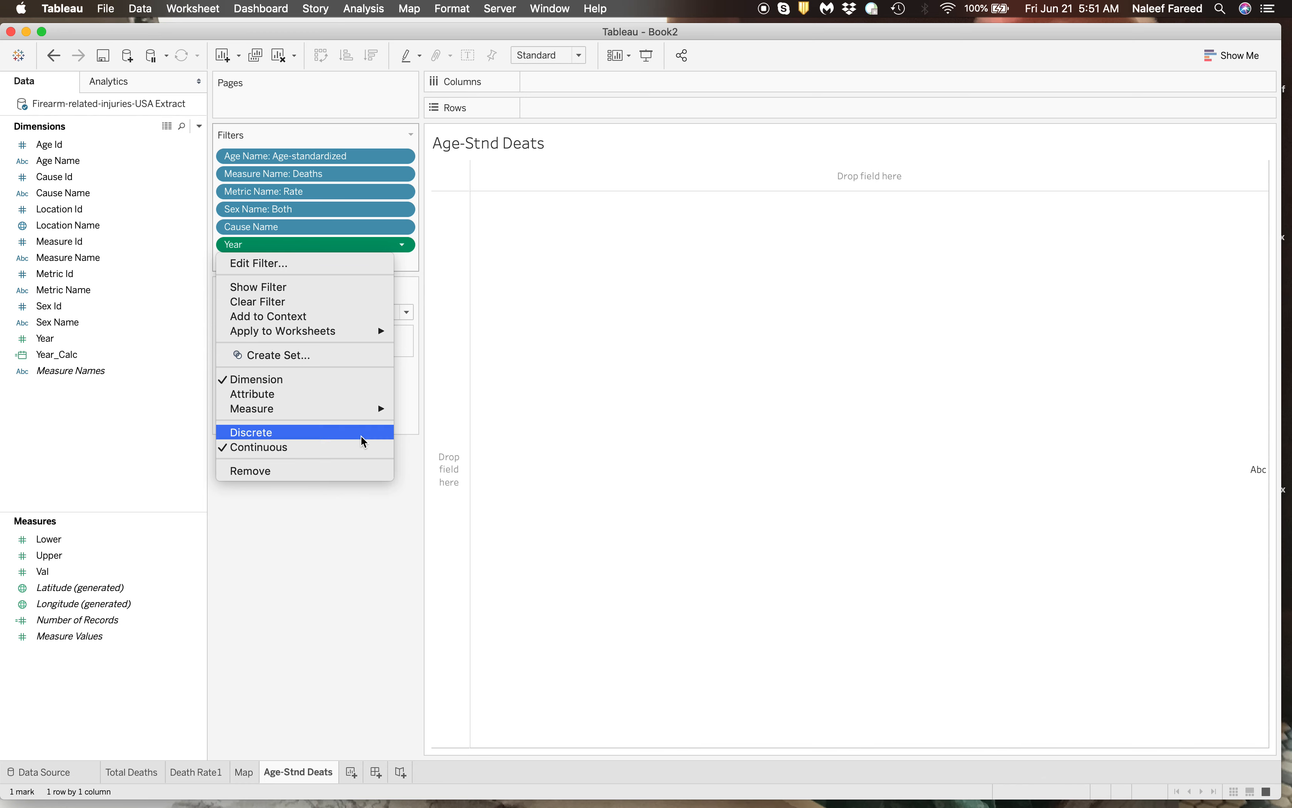
pyautogui.click(363, 433)
pyautogui.click(539, 447)
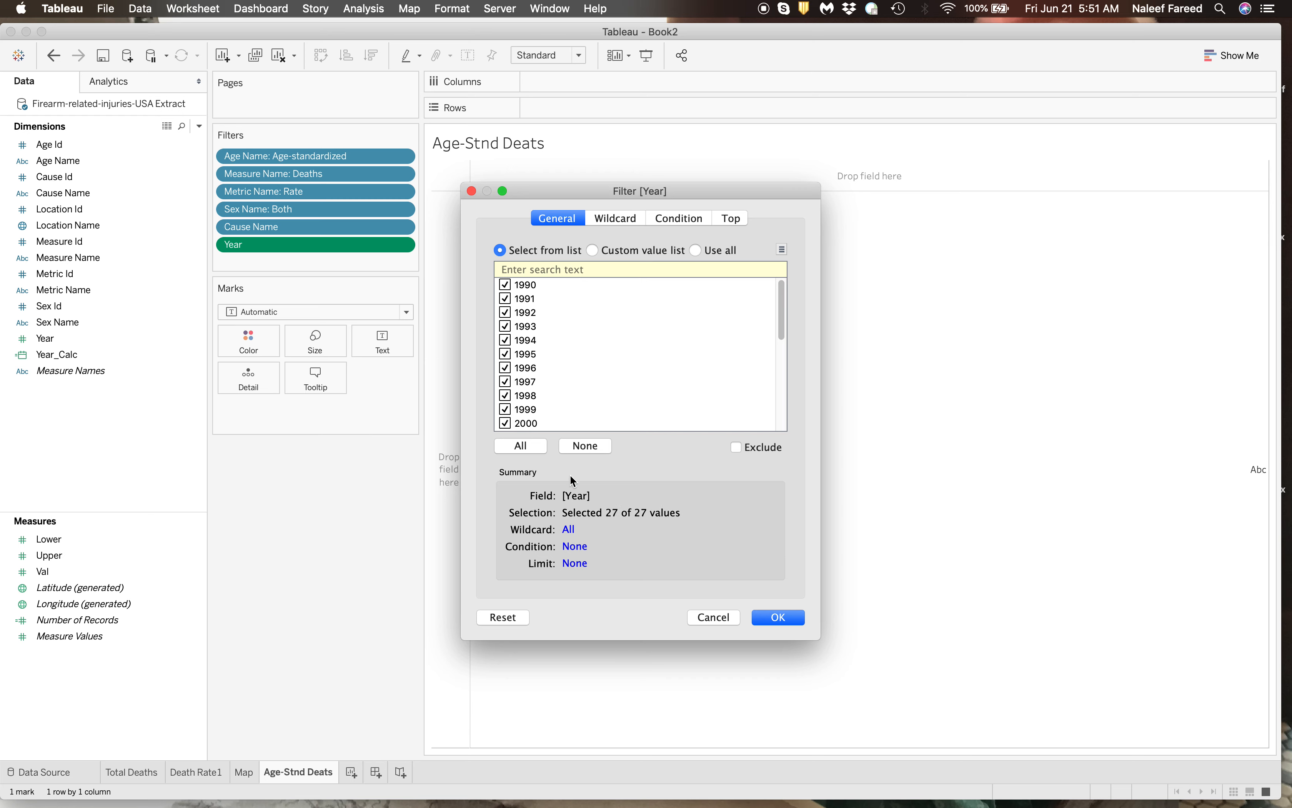
pyautogui.click(785, 615)
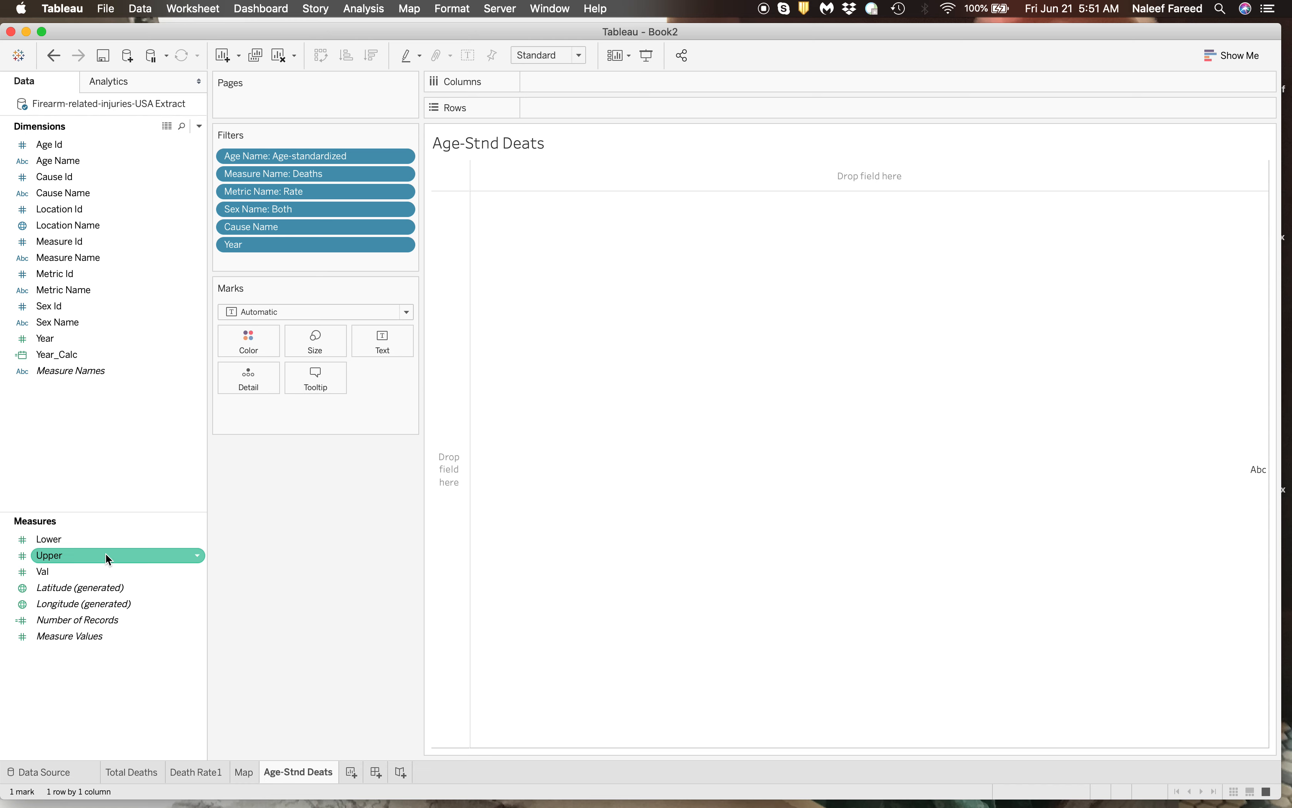
# Place Val on Columns and also use it to color the marks
pyautogui.moveTo(107, 571)
pyautogui.mouseDown()
pyautogui.moveTo(629, 209)
pyautogui.moveTo(626, 84)
pyautogui.mouseUp()
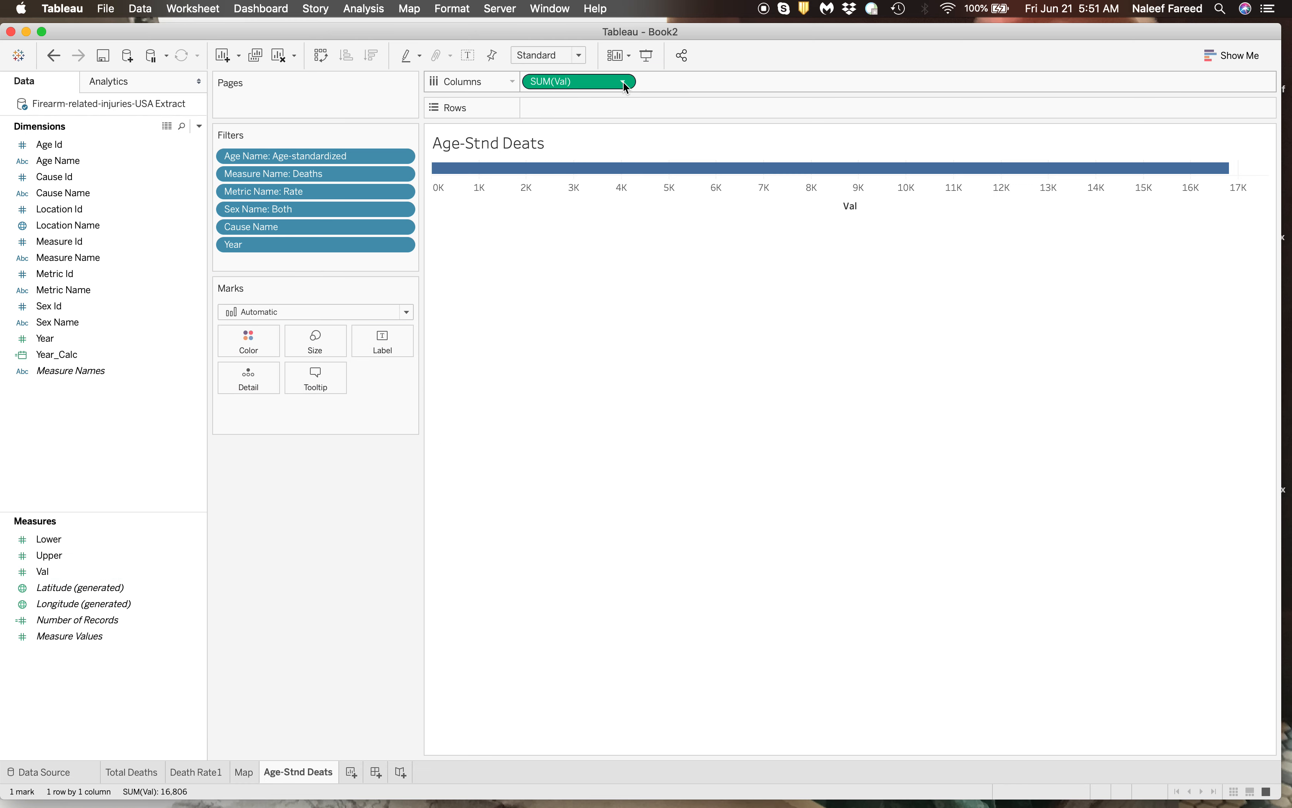
pyautogui.click(62, 575)
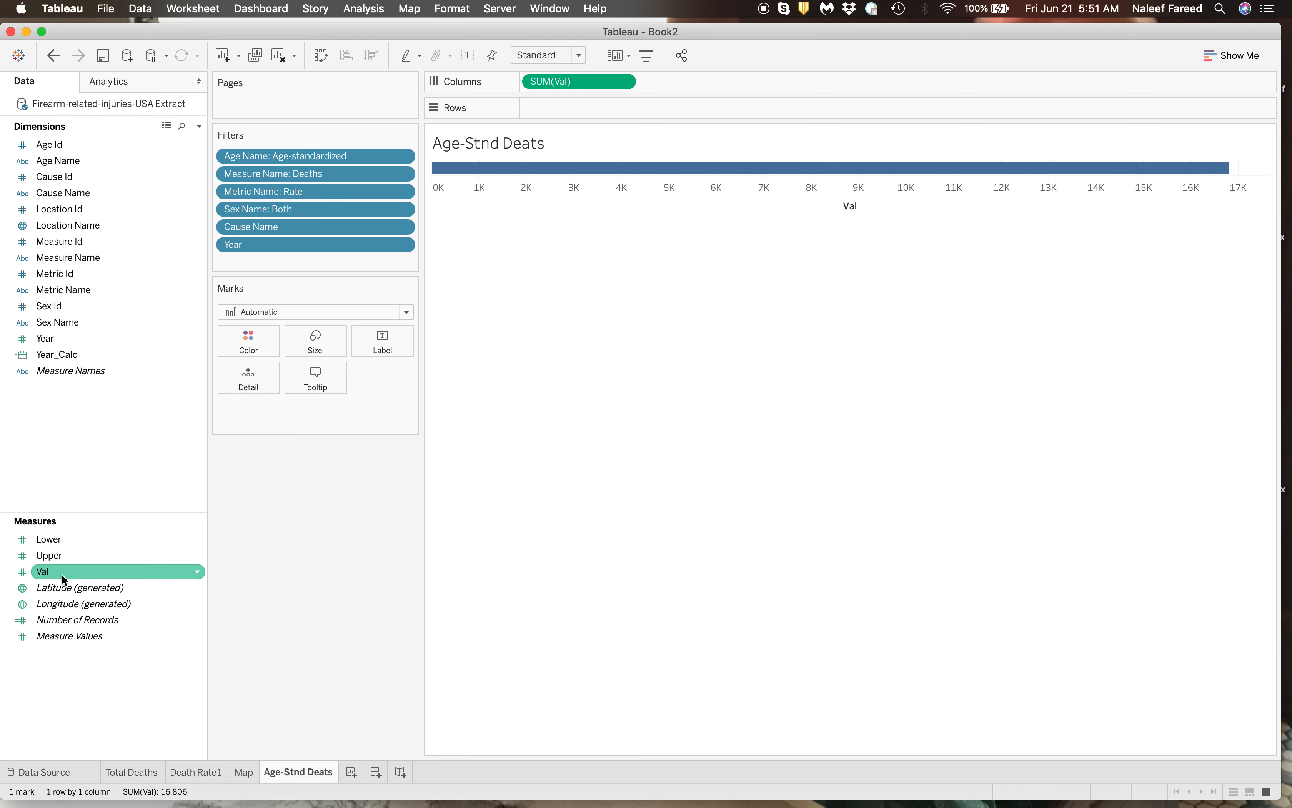
pyautogui.moveTo(74, 576); pyautogui.dragTo(245, 342)
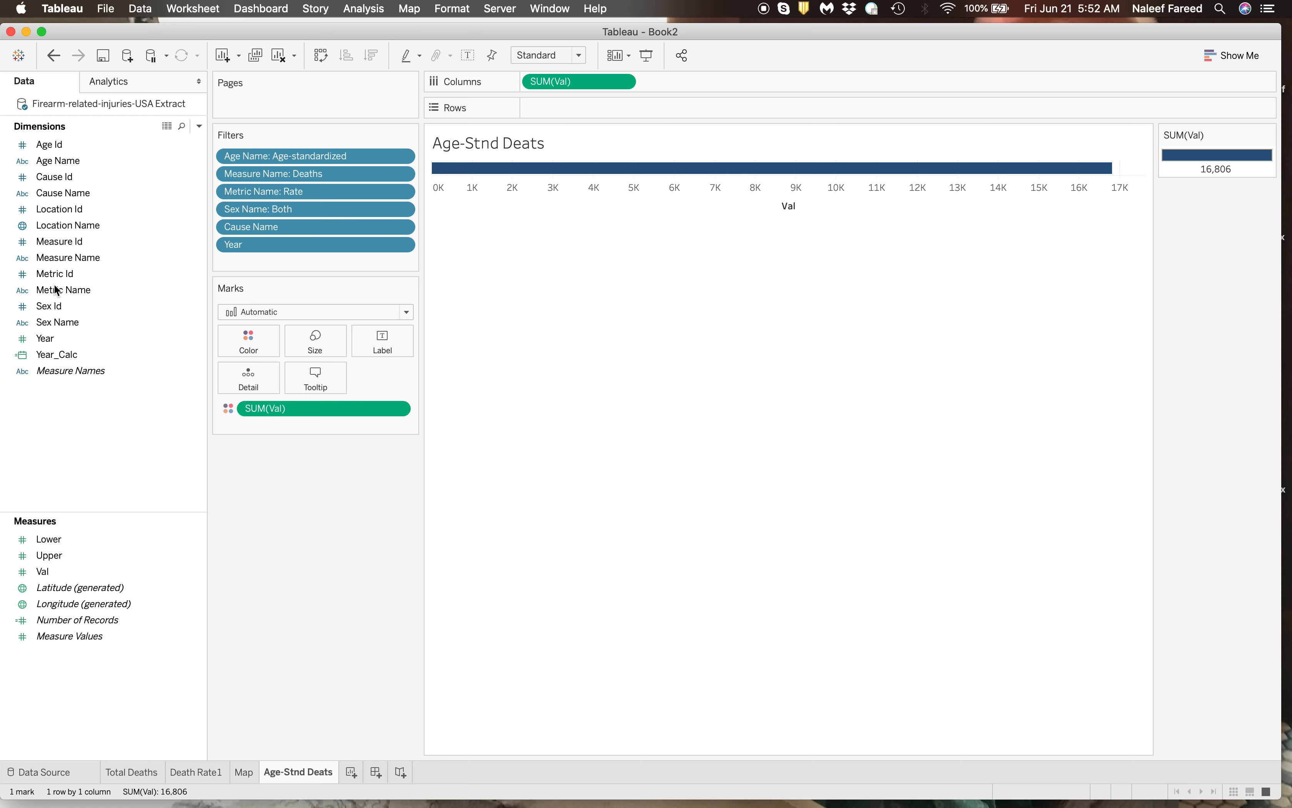
# Add Location Name to the marks as Detail and change the mark type to Circle
pyautogui.moveTo(62, 216); pyautogui.dragTo(249, 378)
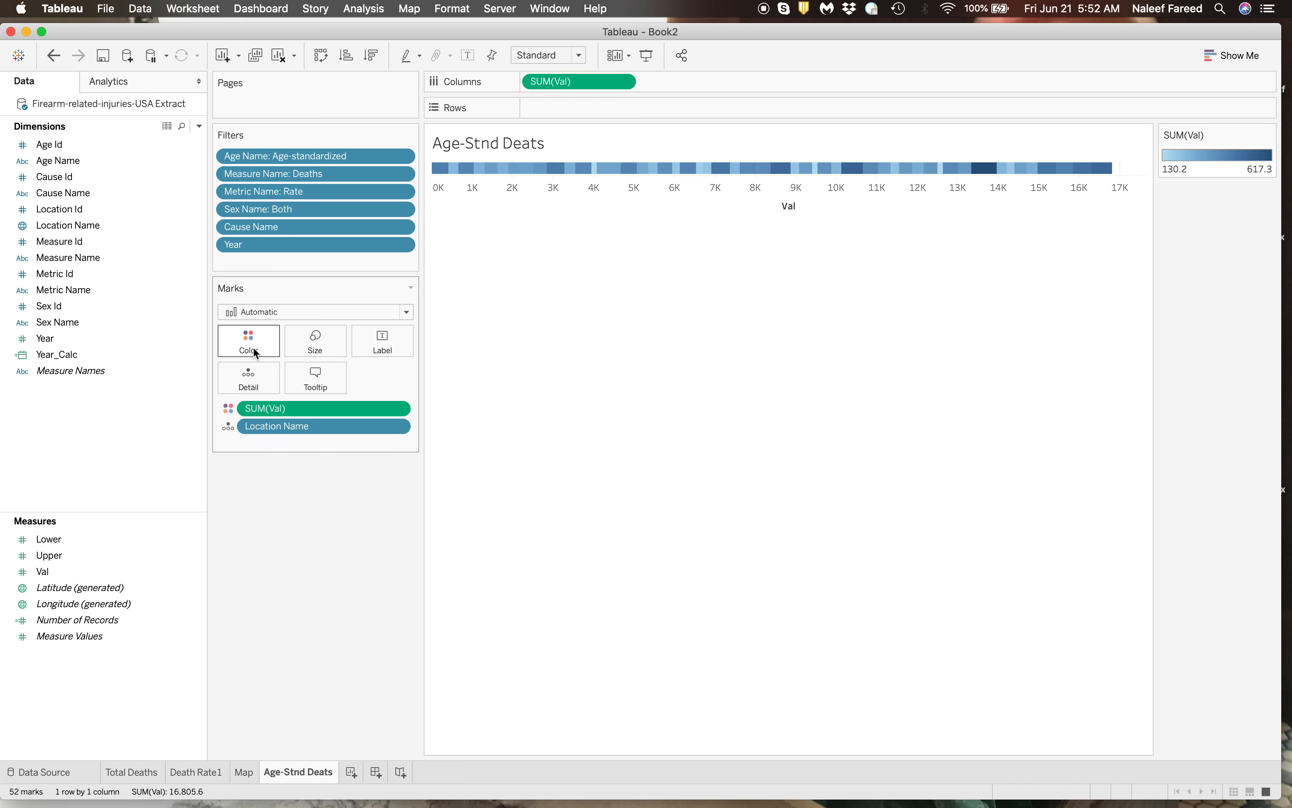
pyautogui.click(258, 314)
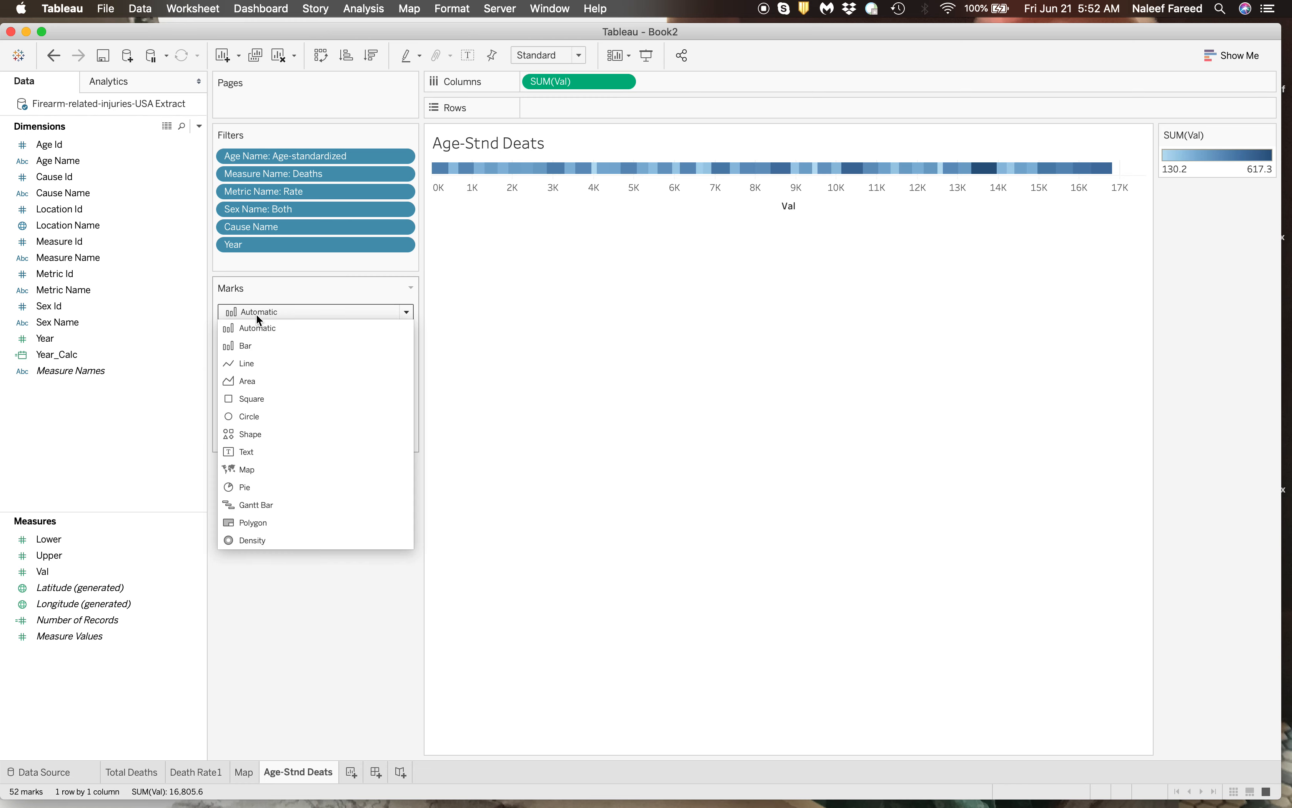
pyautogui.click(257, 412)
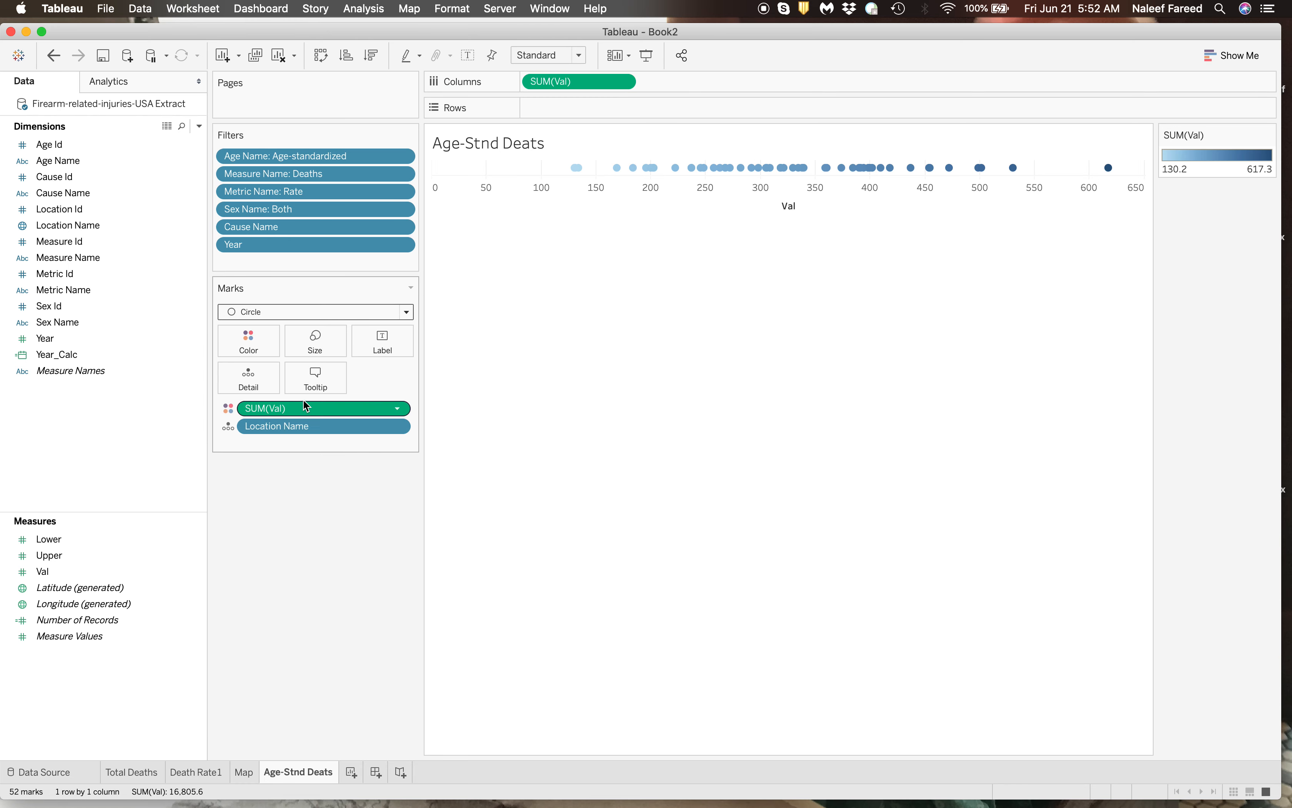
pyautogui.rightClick(579, 169)
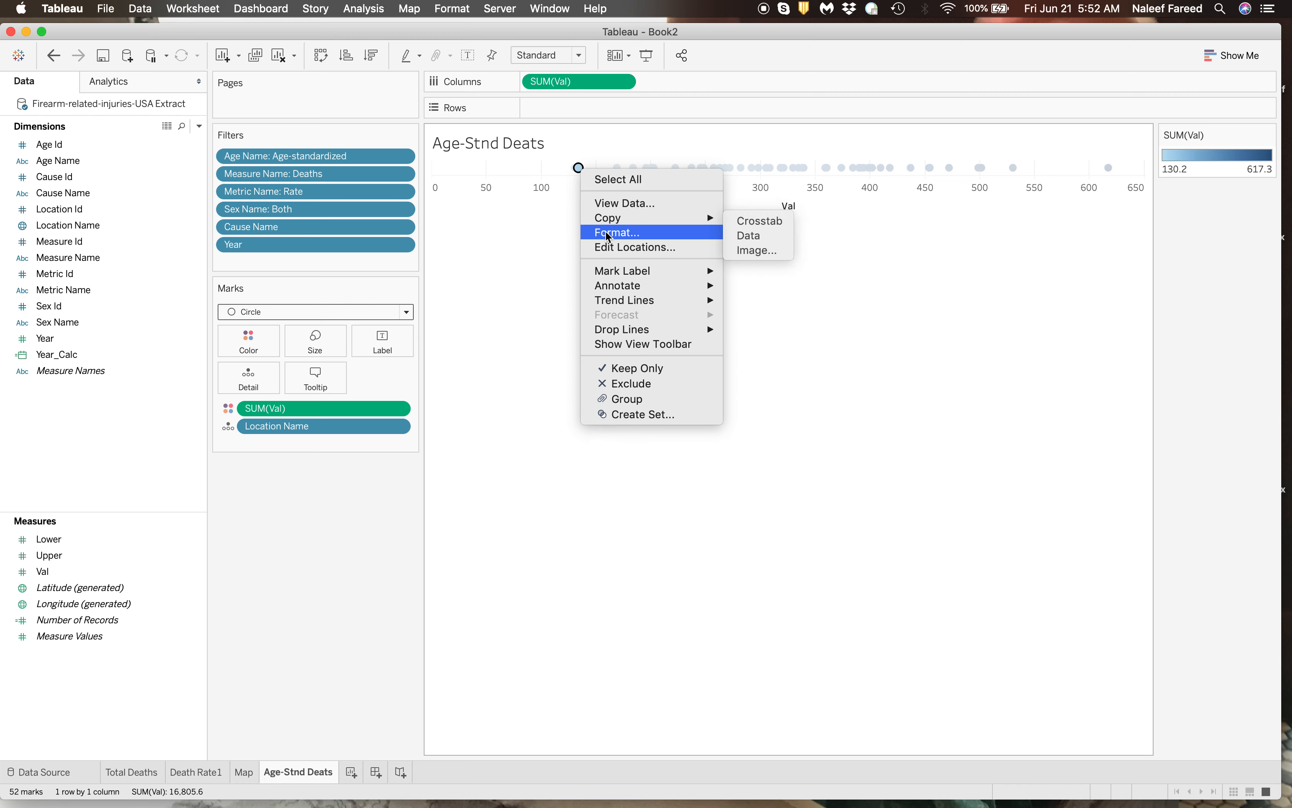
pyautogui.click(617, 232)
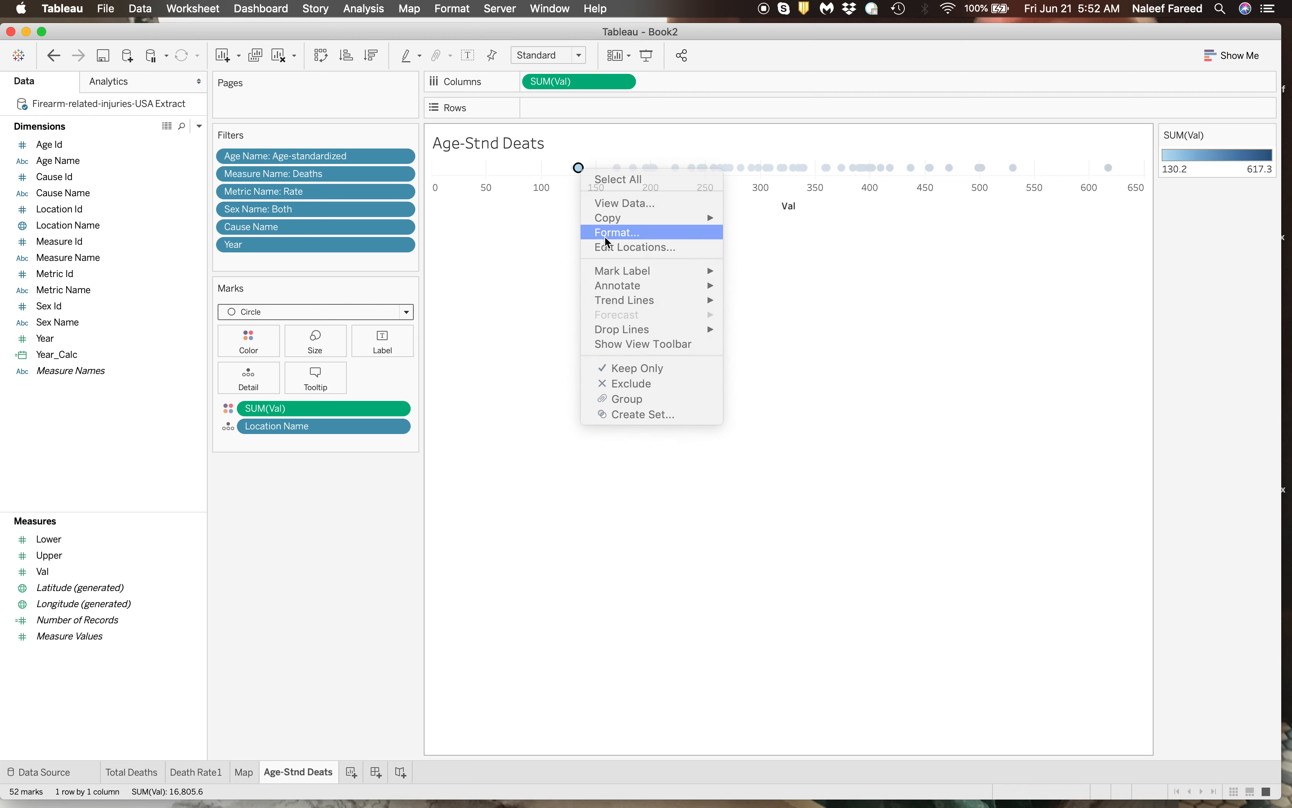
pyautogui.click(259, 337)
pyautogui.click(327, 393)
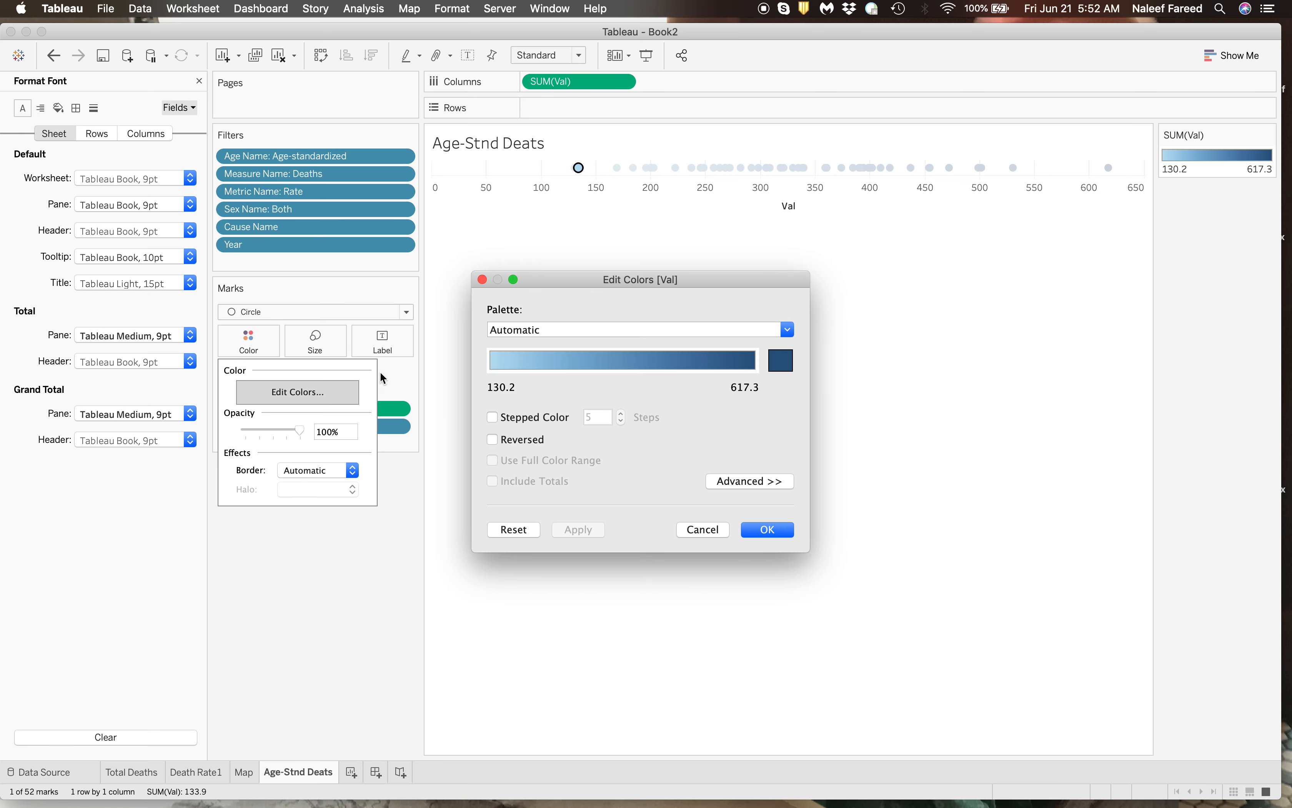
pyautogui.click(761, 531)
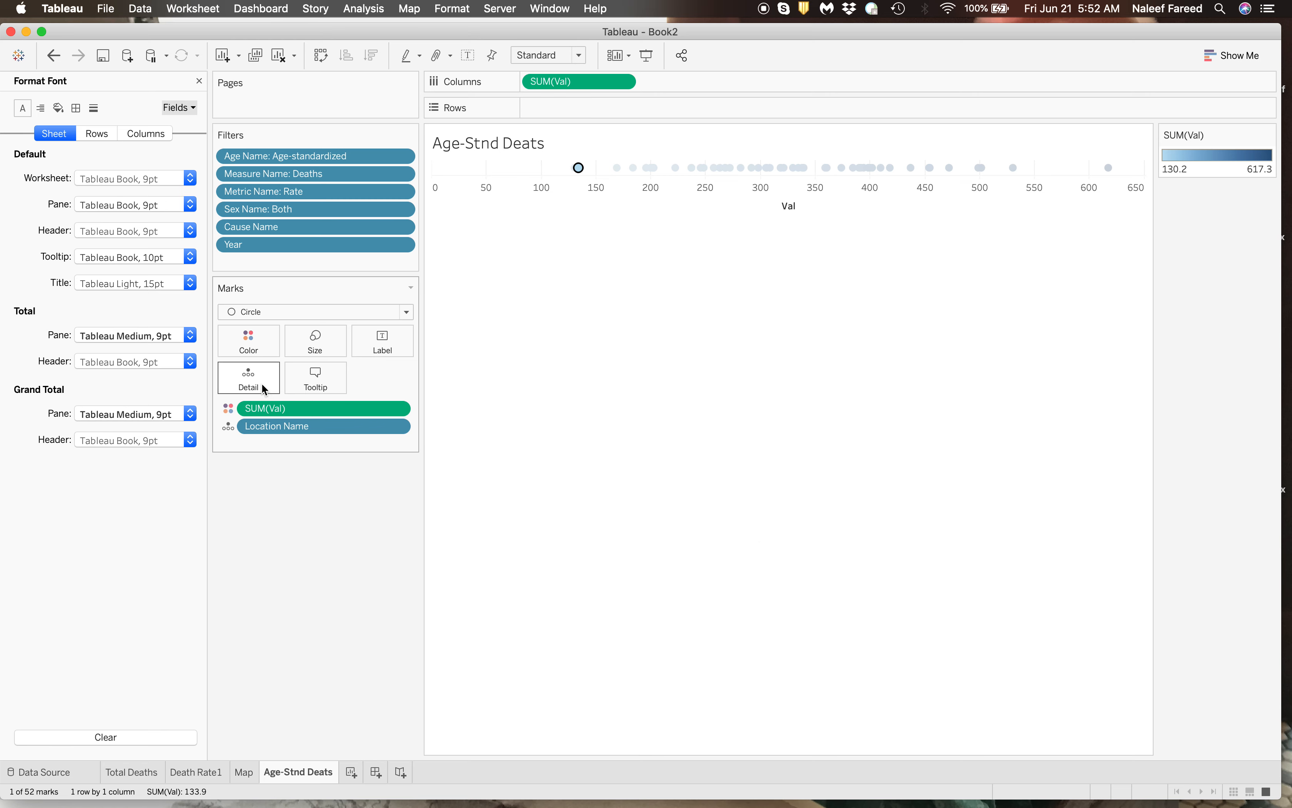
pyautogui.click(260, 336)
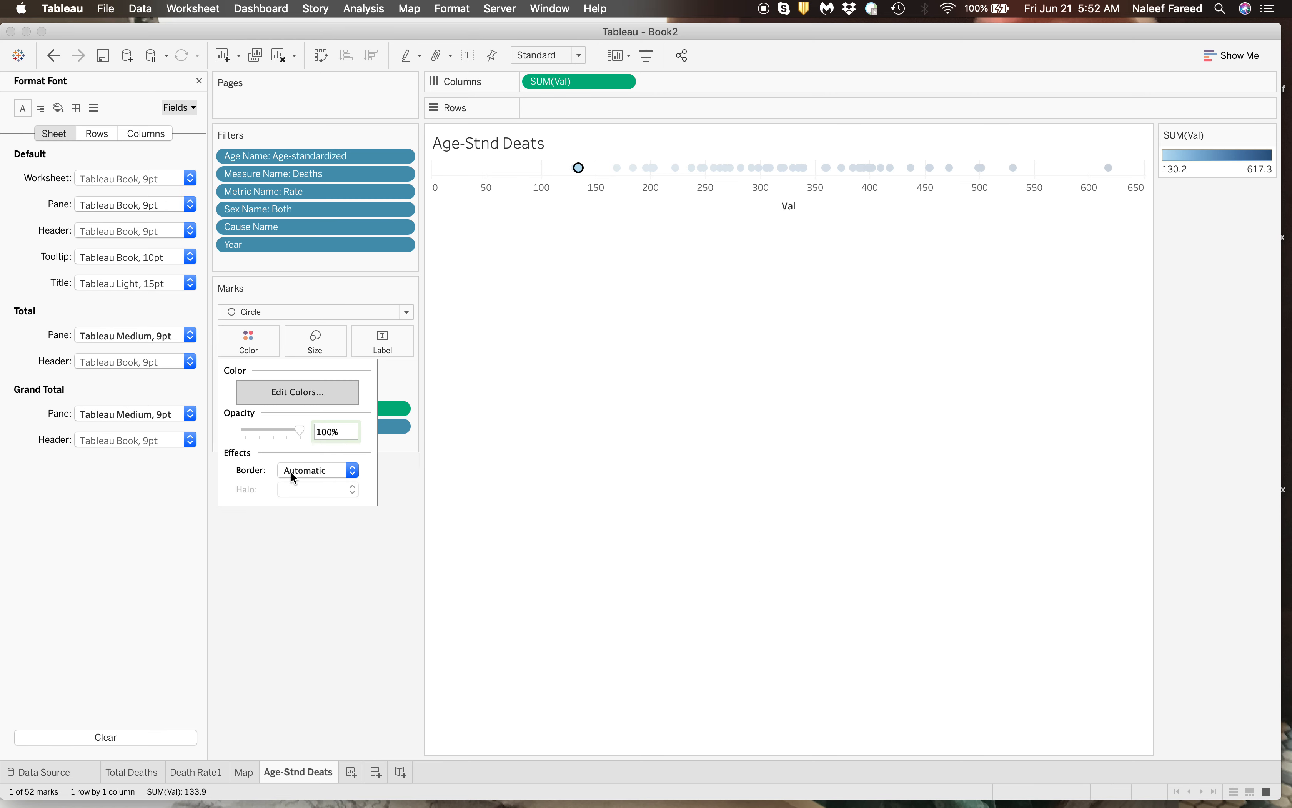
pyautogui.click(302, 470)
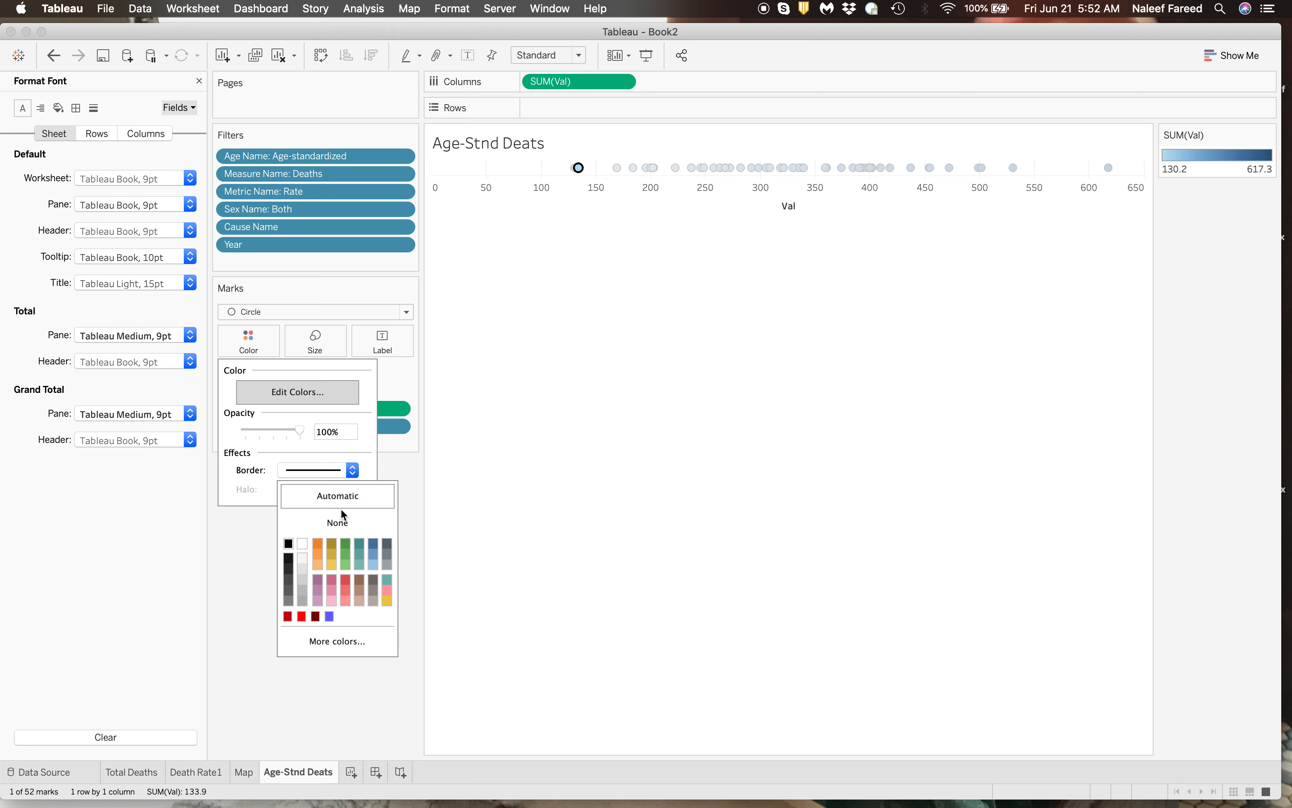
pyautogui.click(346, 499)
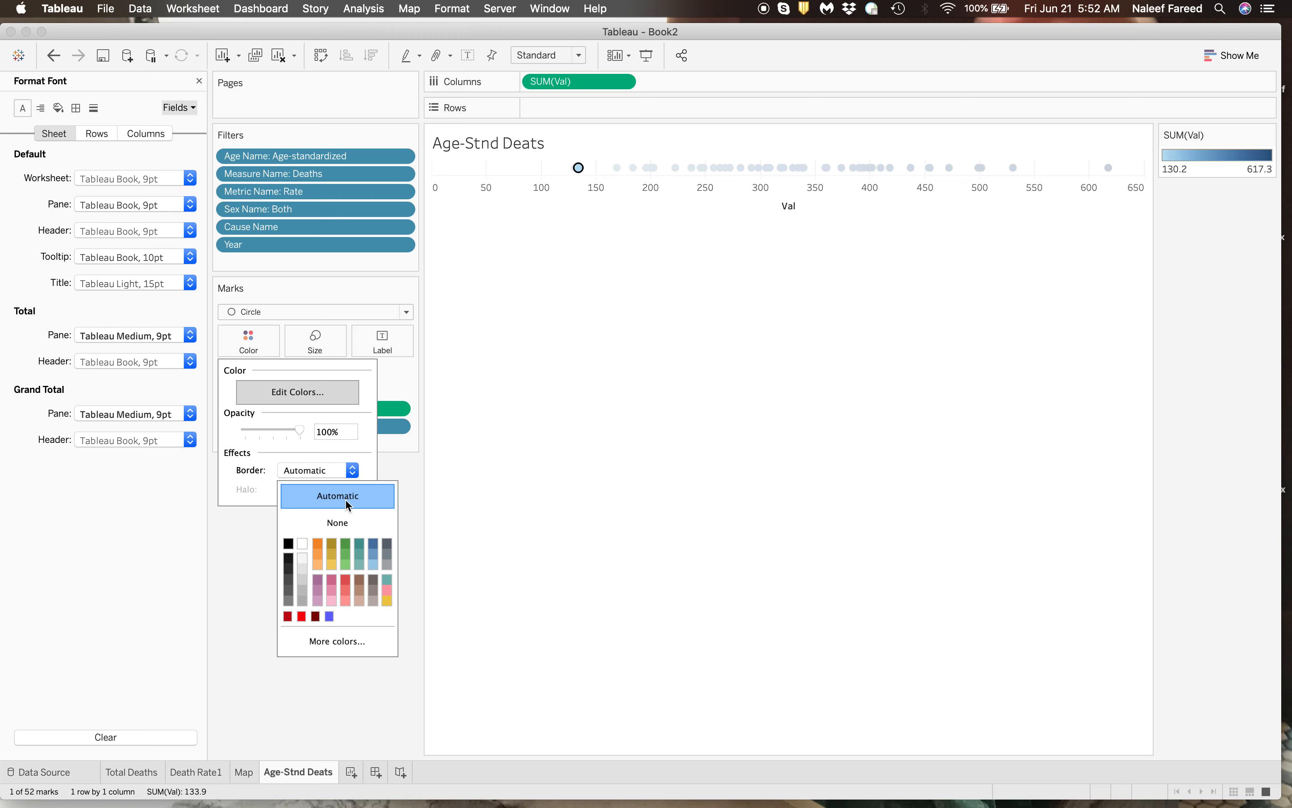
pyautogui.click(520, 493)
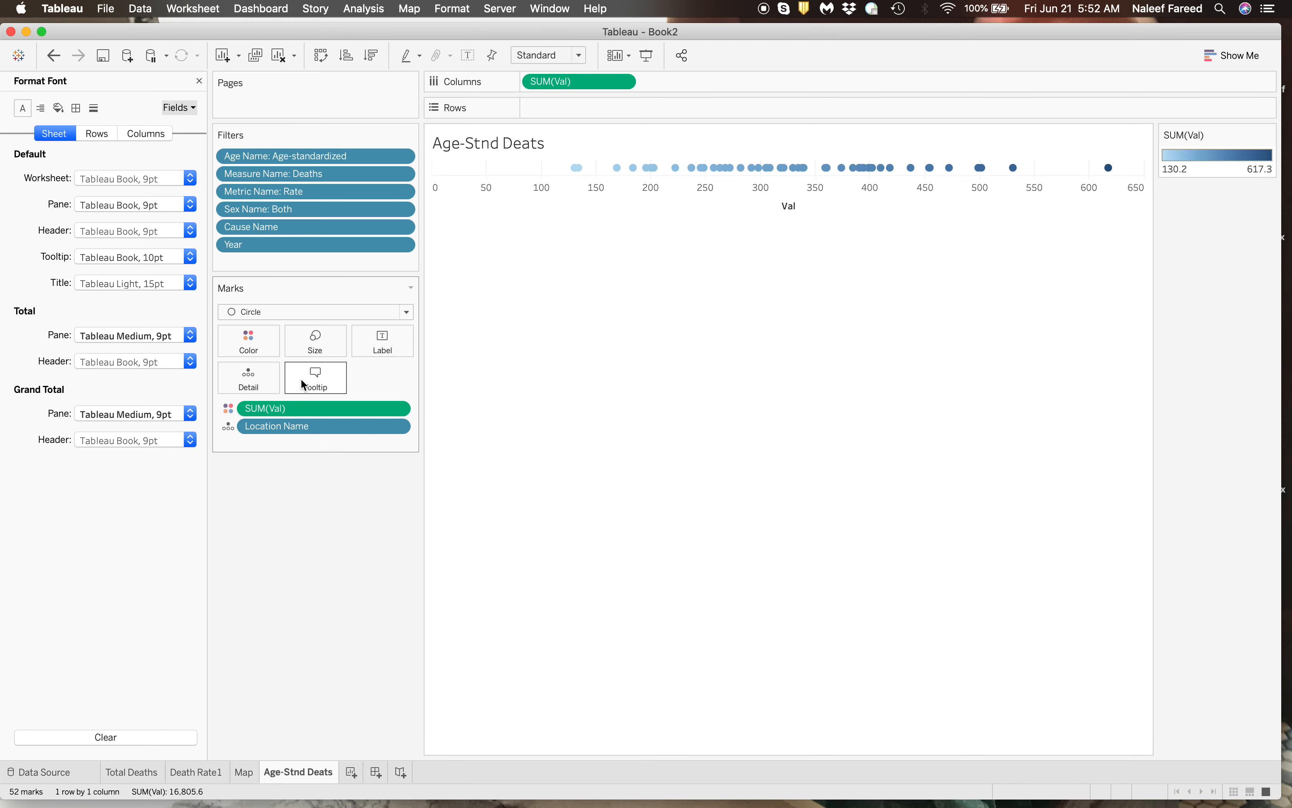
pyautogui.click(199, 81)
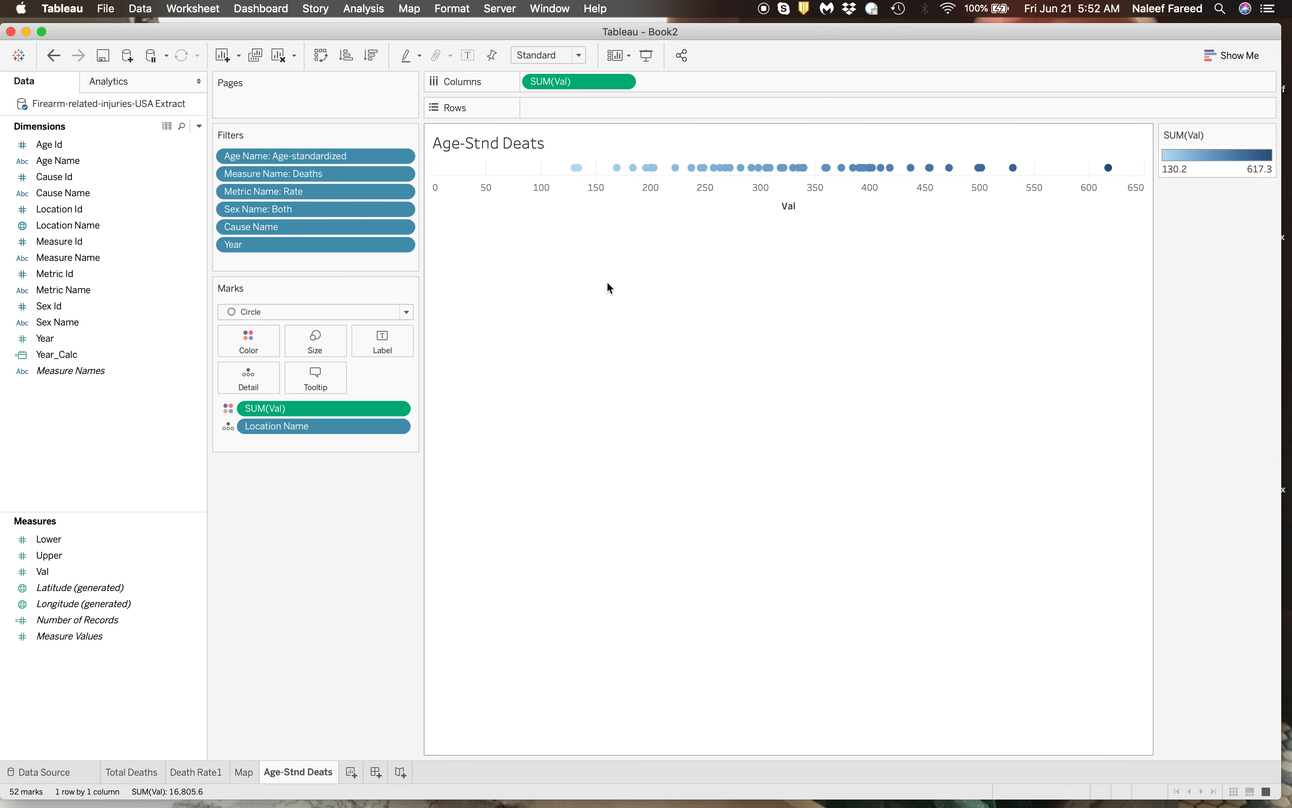
# Set the circle marks' opacity to 49% and give them a gray border on the Age-Stnd Deats sheet
pyautogui.moveTo(632, 174)
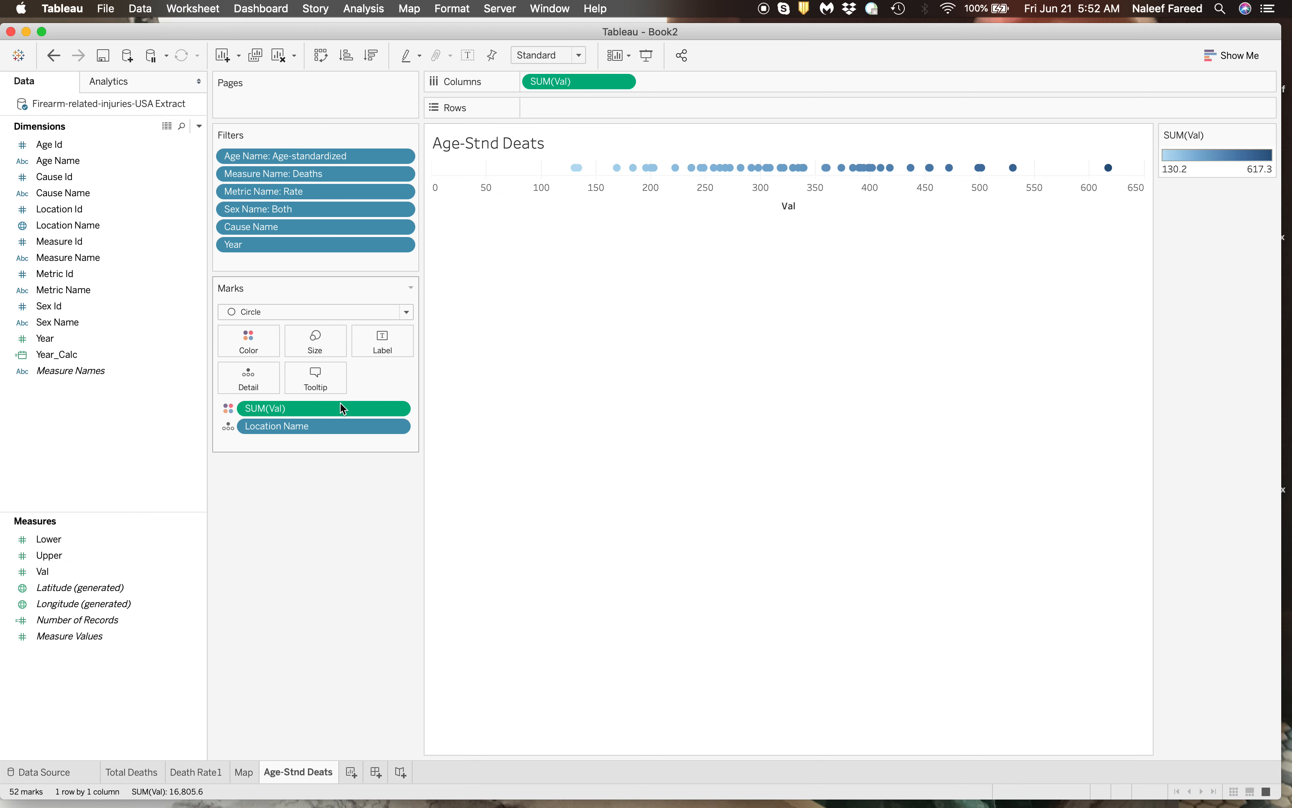
pyautogui.click(266, 346)
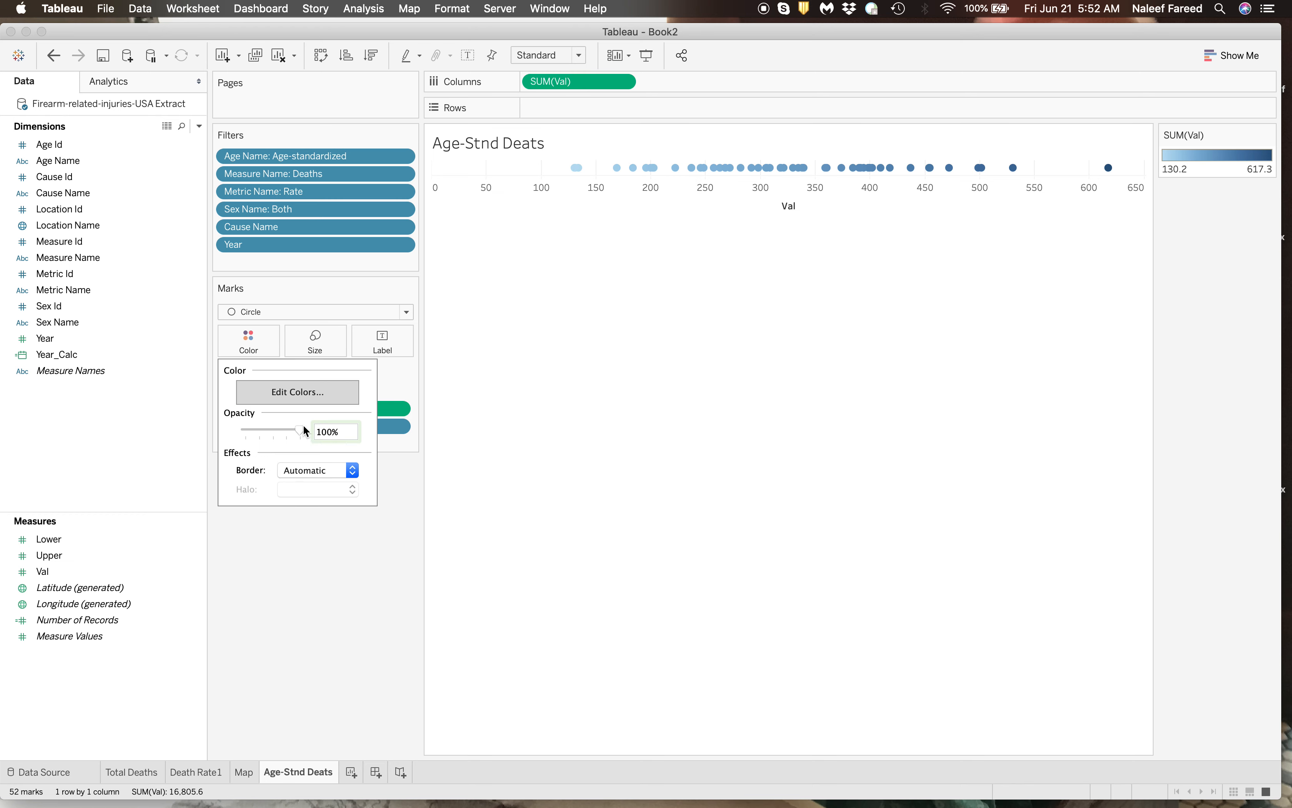
pyautogui.moveTo(292, 430); pyautogui.dragTo(288, 430)
pyautogui.click(268, 429)
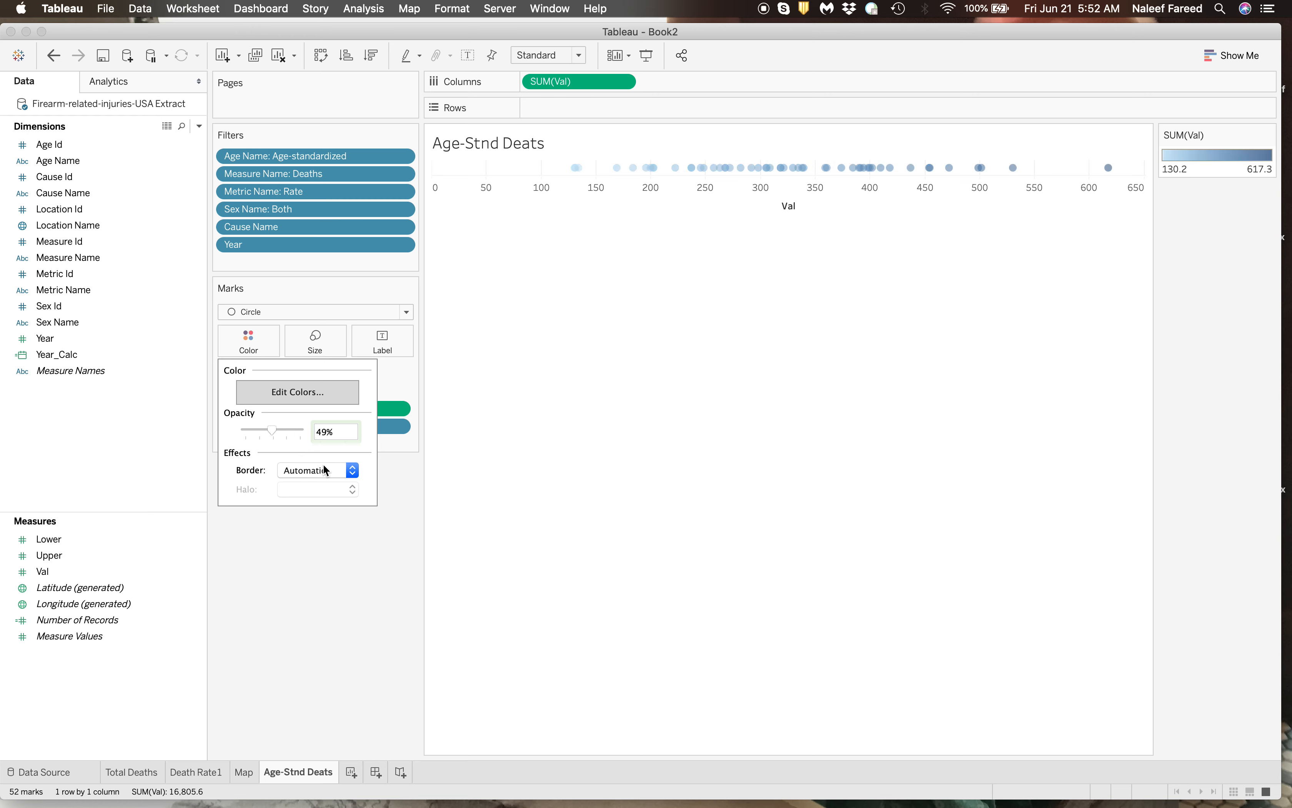
pyautogui.click(340, 475)
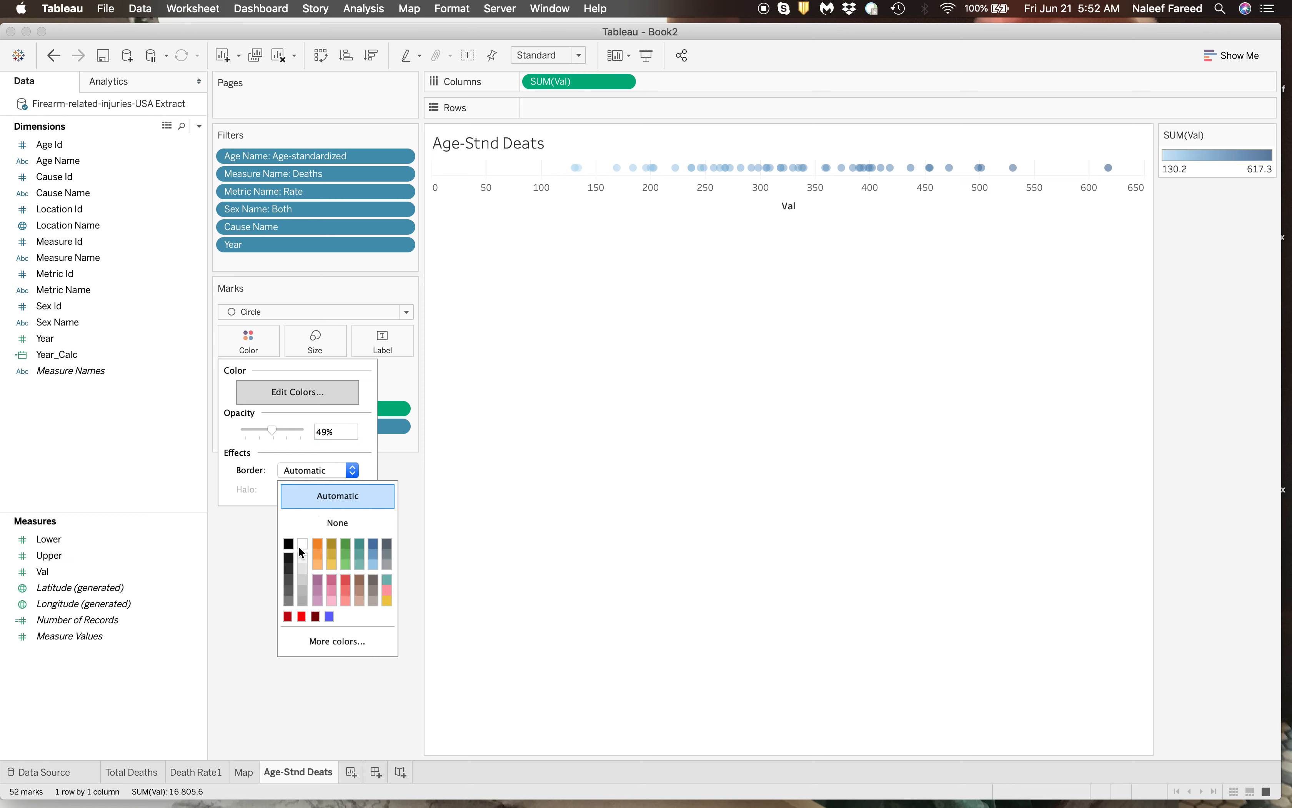
pyautogui.click(290, 598)
pyautogui.click(711, 525)
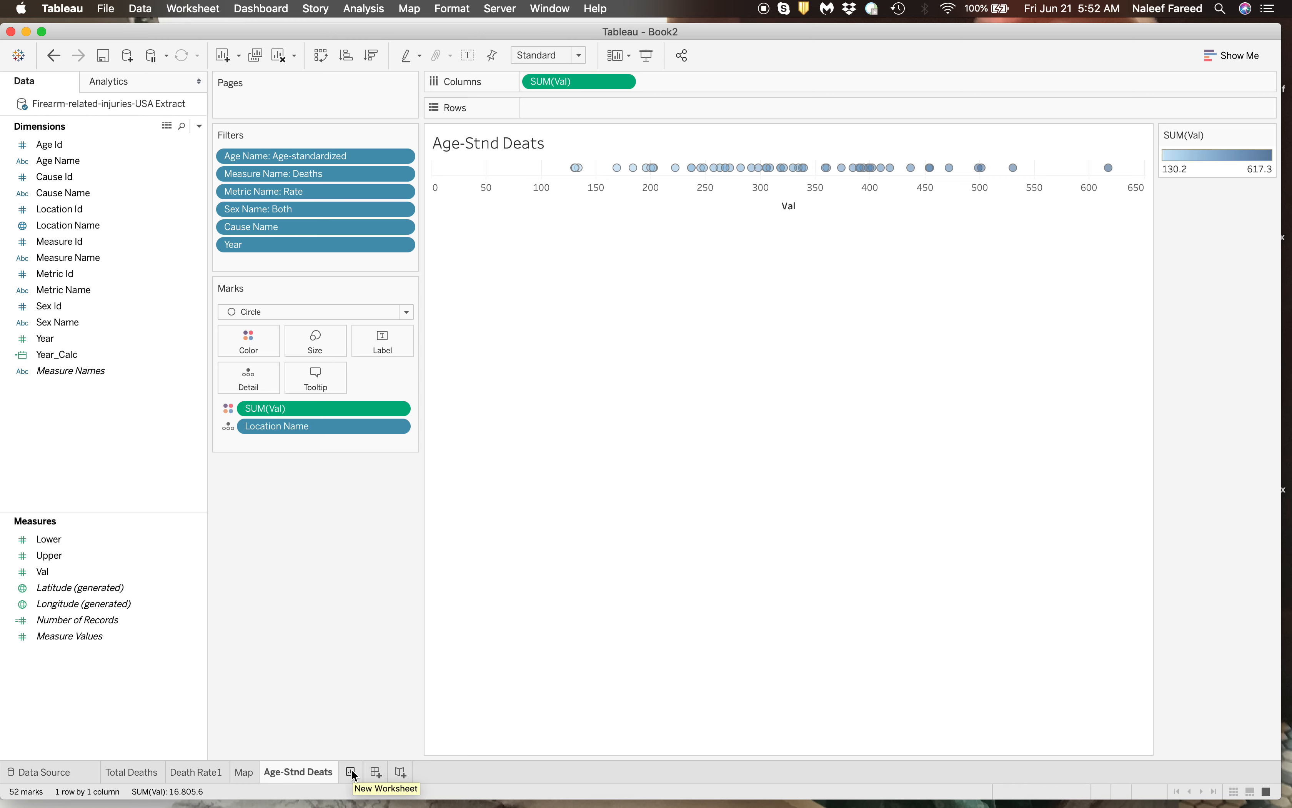
# Hide the title and the Cause Name column field label on the Total Deaths sheet
pyautogui.click(118, 772)
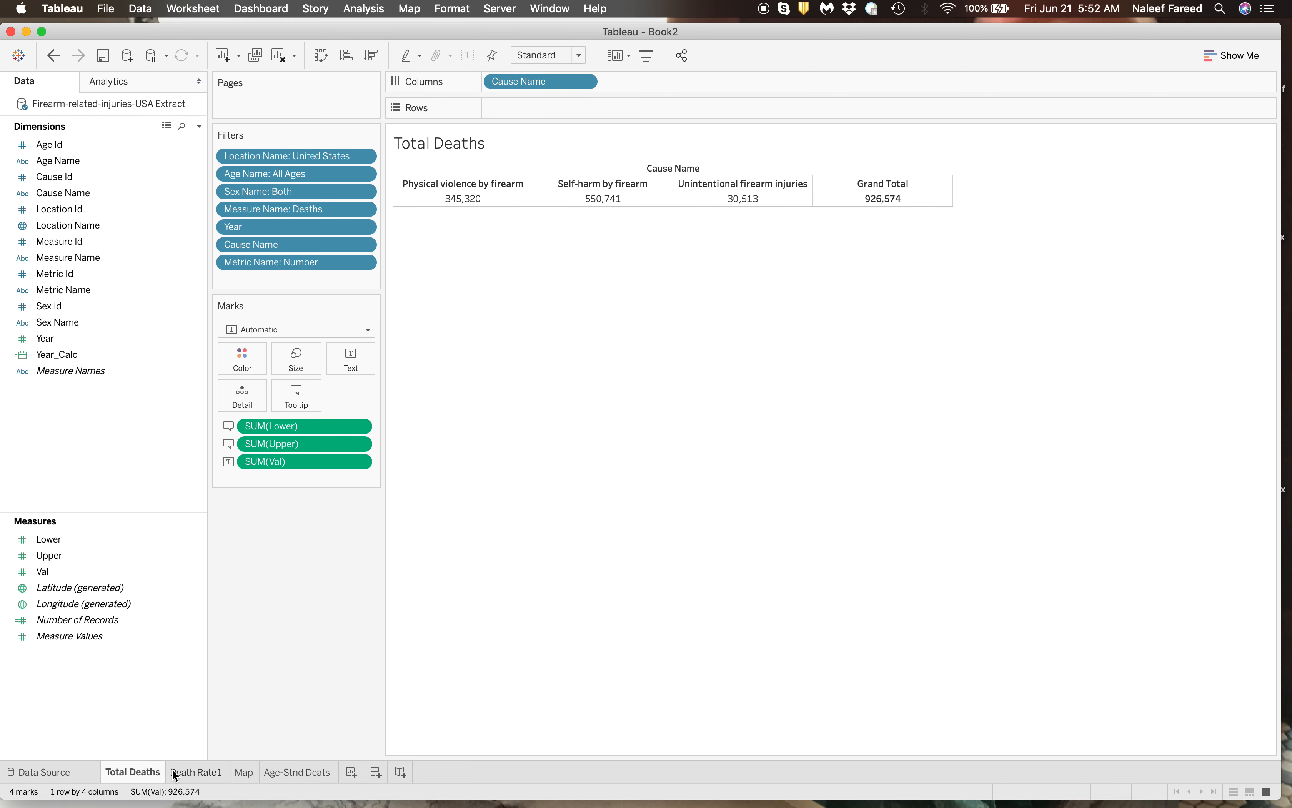
pyautogui.rightClick(430, 144)
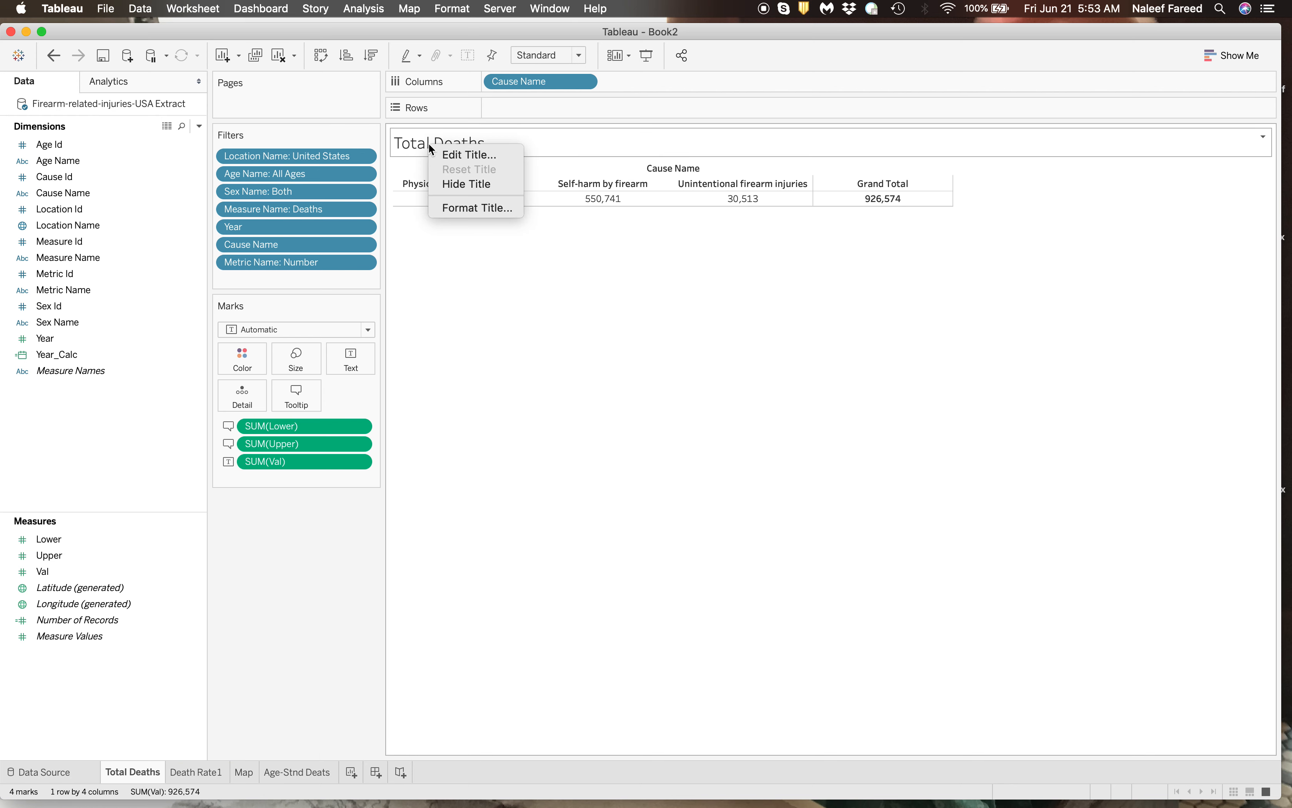
pyautogui.click(474, 185)
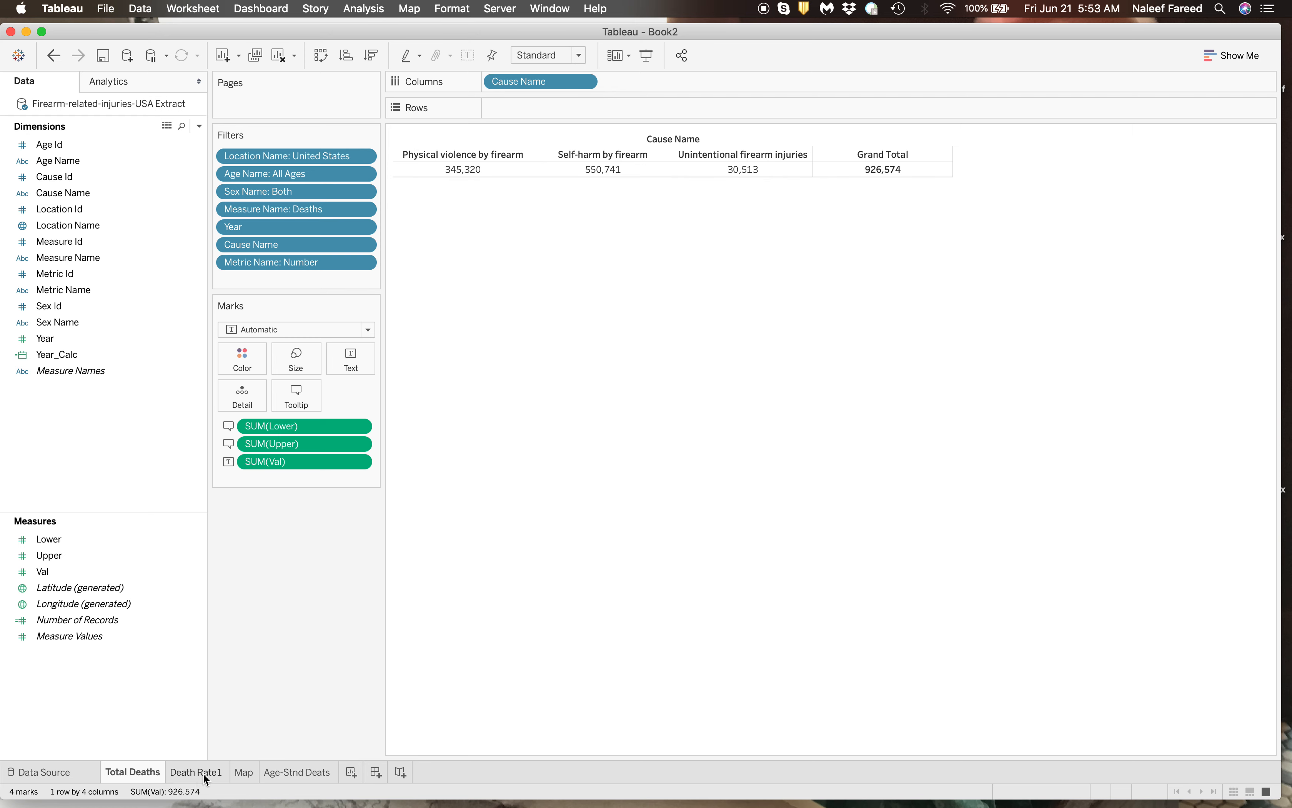
pyautogui.rightClick(686, 141)
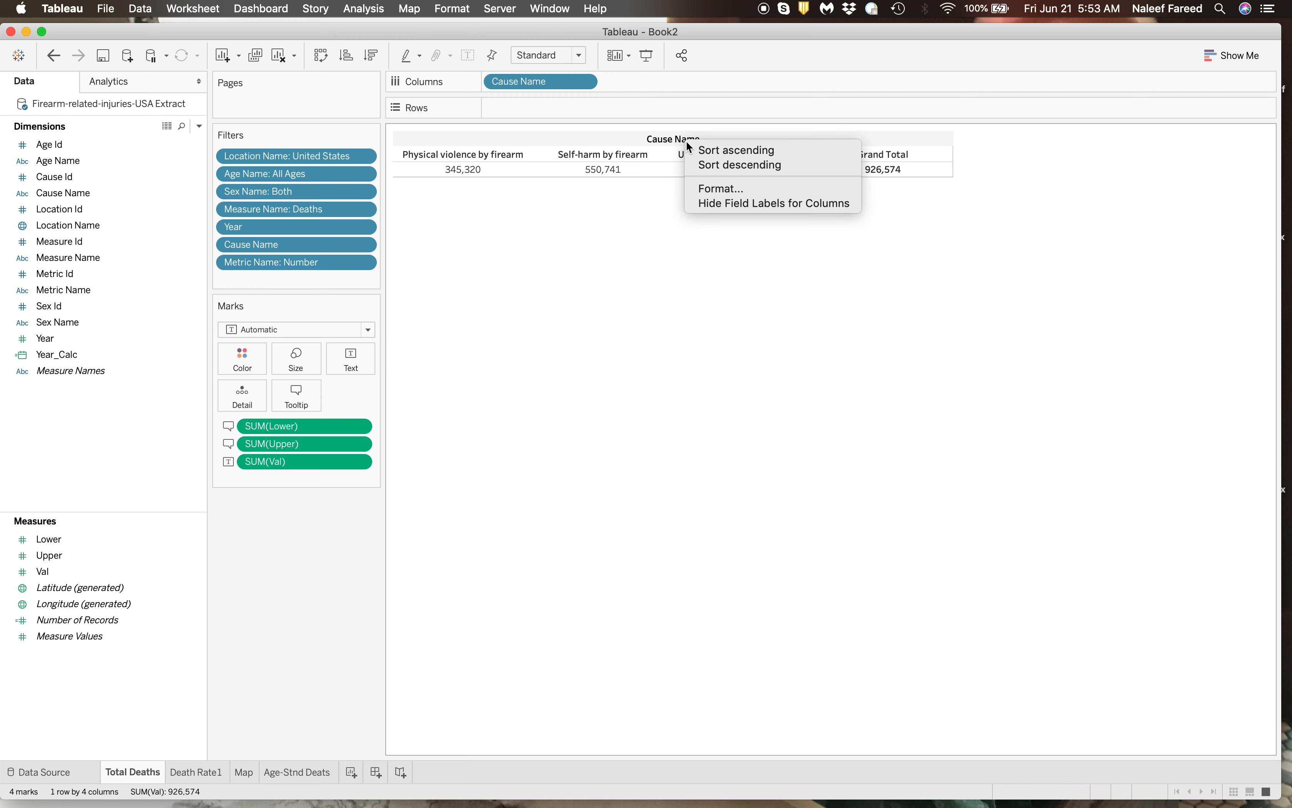
pyautogui.click(697, 199)
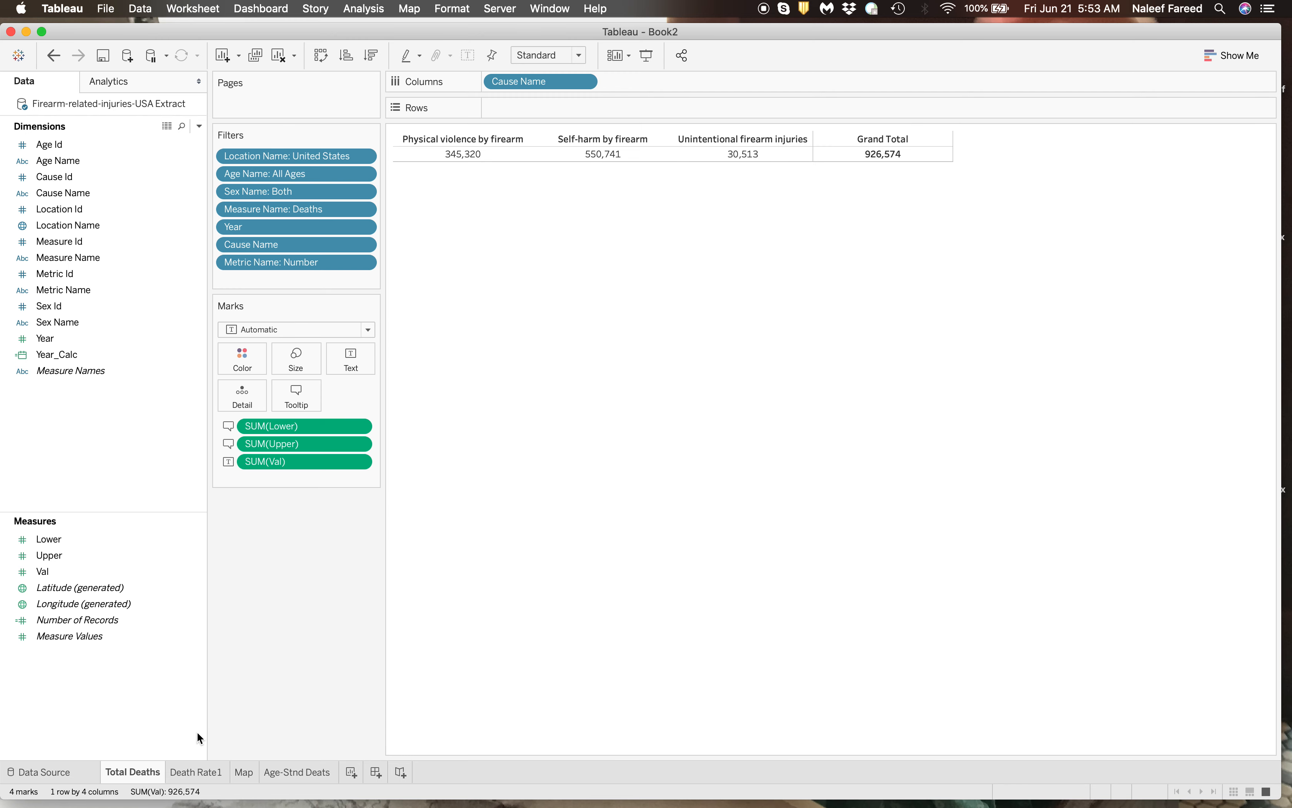
# Add a row grand total to the table on the Death Rate1 sheet
pyautogui.click(198, 772)
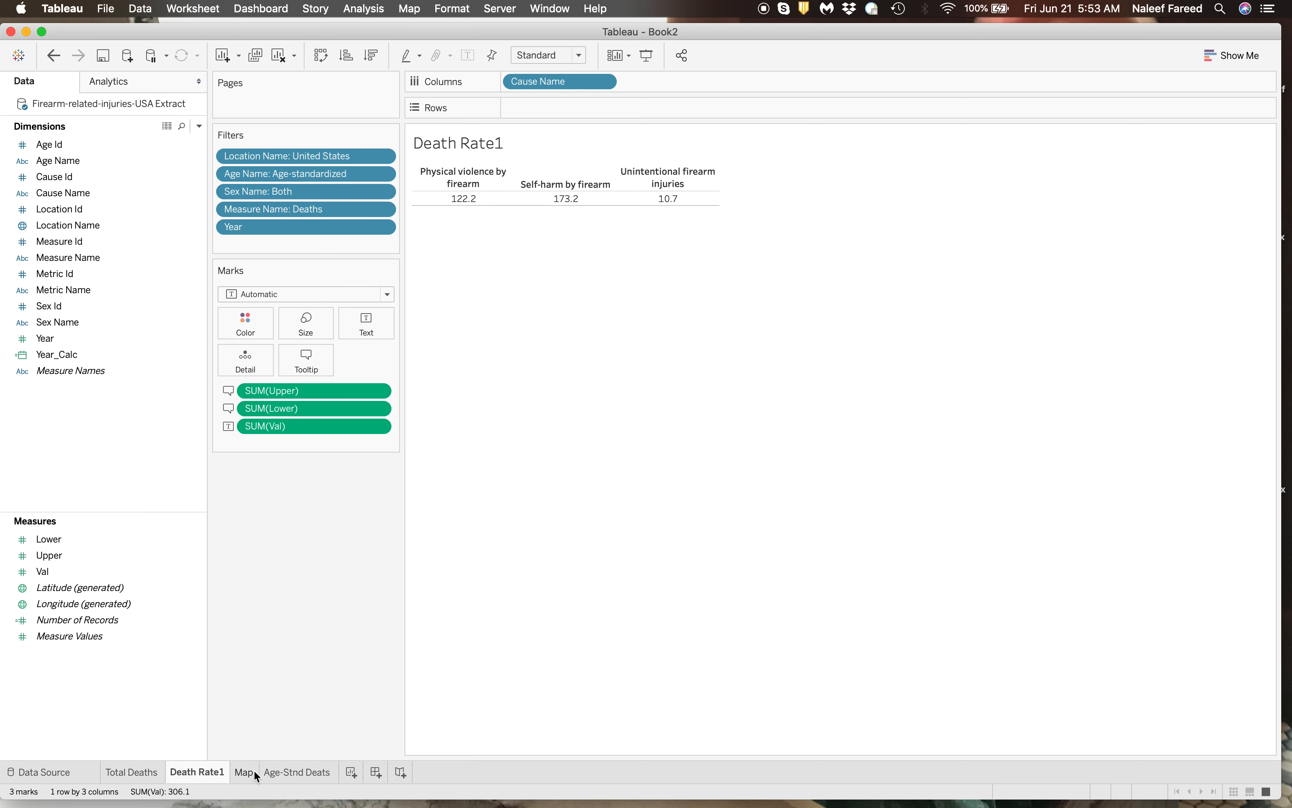
pyautogui.click(139, 84)
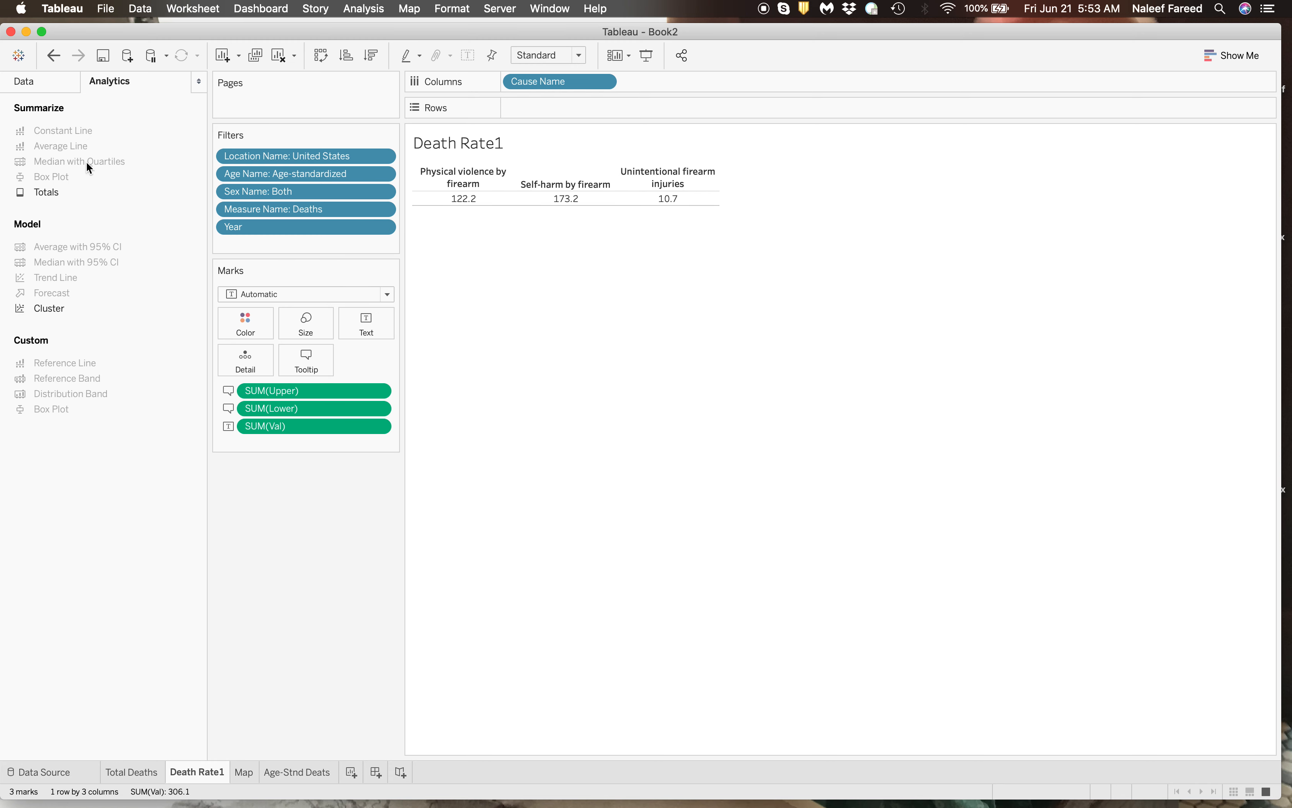
pyautogui.moveTo(52, 189); pyautogui.dragTo(713, 199)
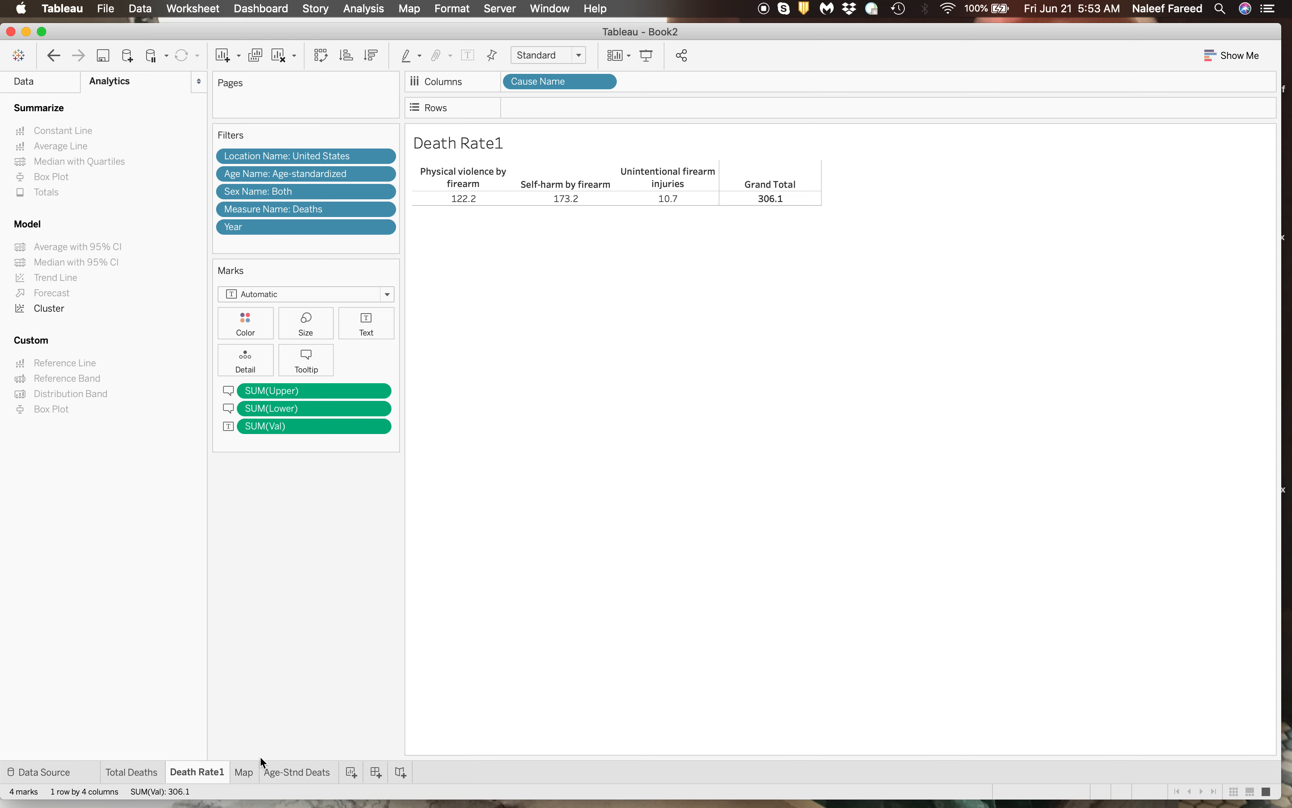
pyautogui.click(244, 772)
pyautogui.click(291, 772)
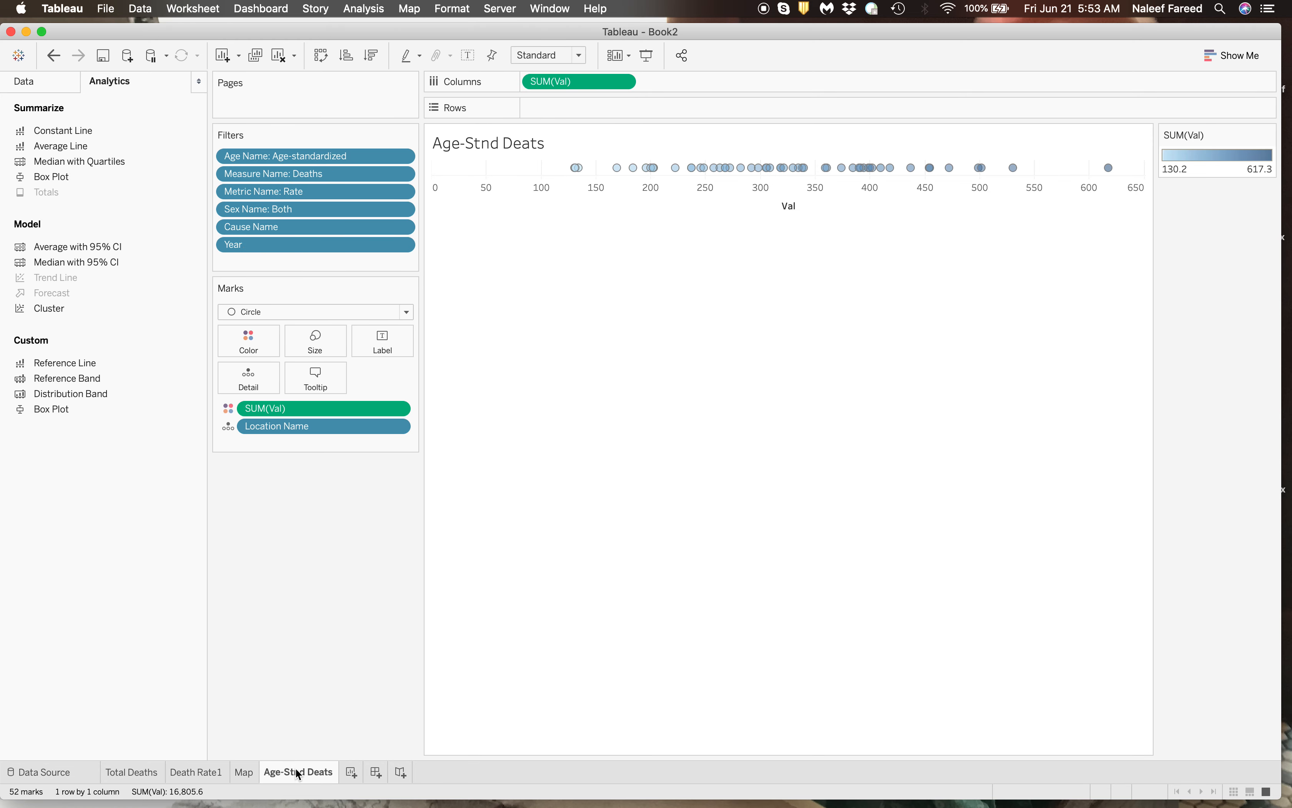
pyautogui.click(351, 772)
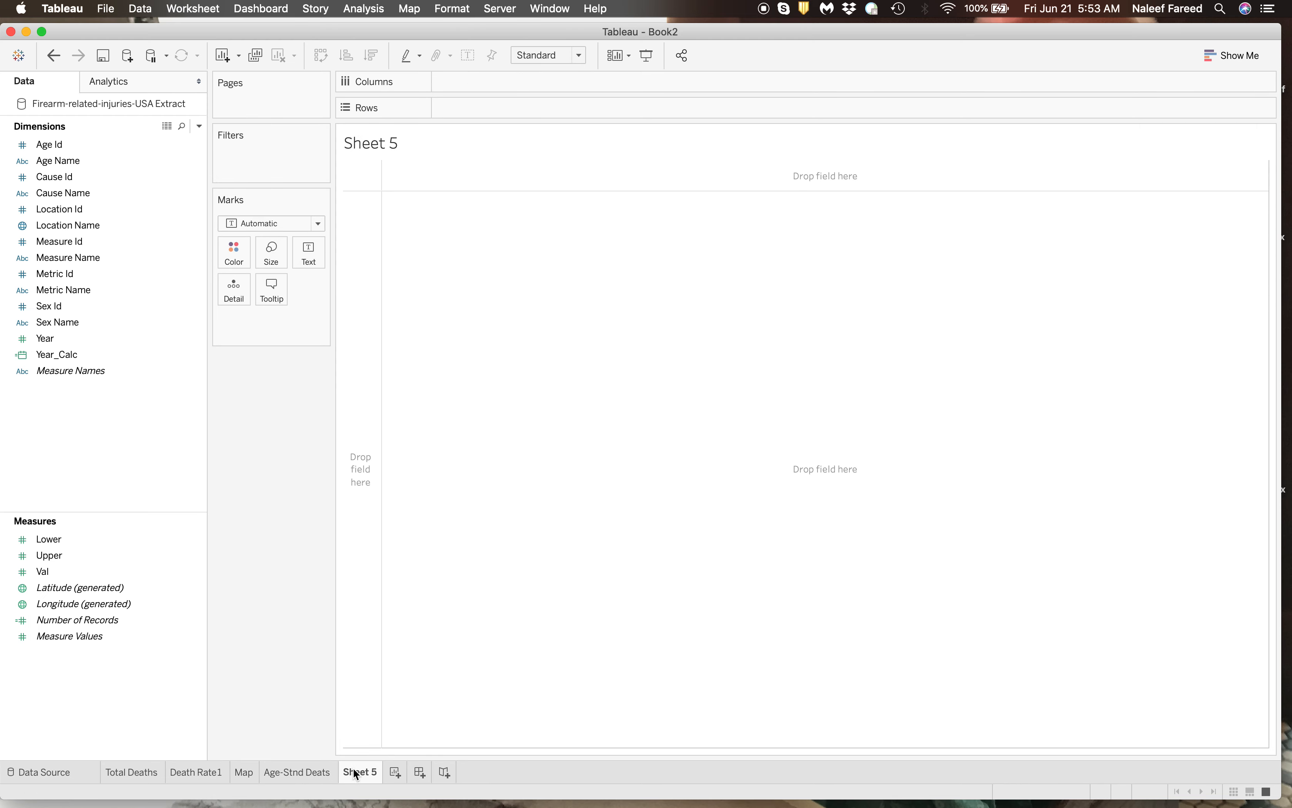
pyautogui.write('Dashboard')
pyautogui.press('Return')
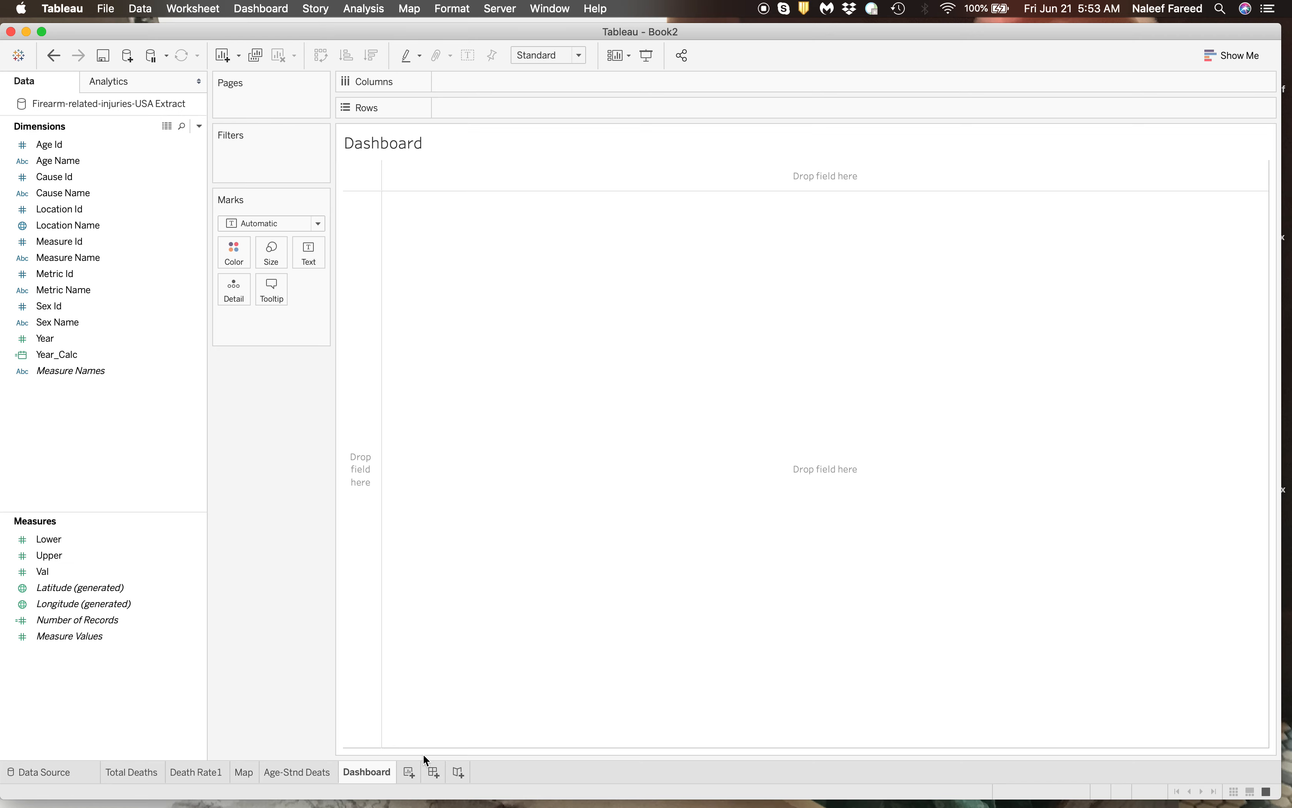
pyautogui.click(410, 772)
pyautogui.rightClick(372, 769)
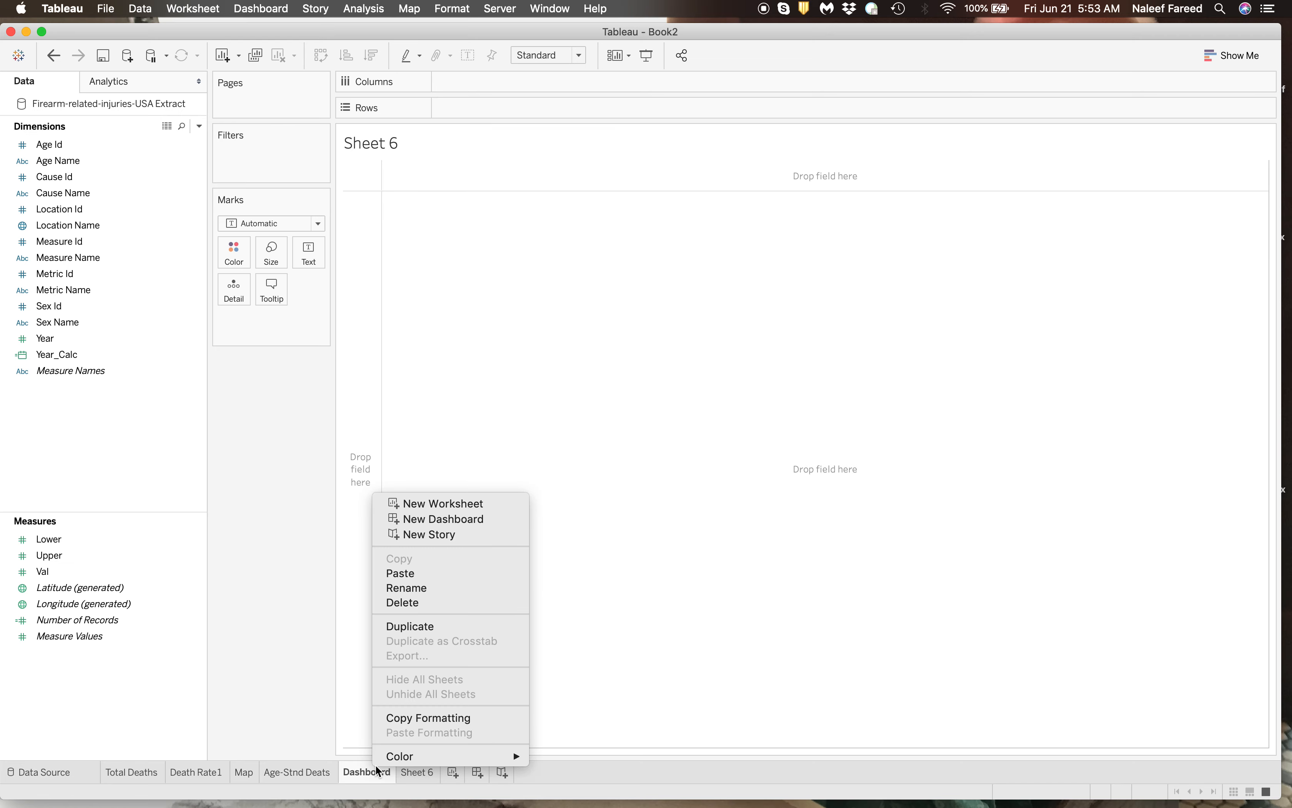
pyautogui.click(374, 769)
pyautogui.rightClick(383, 769)
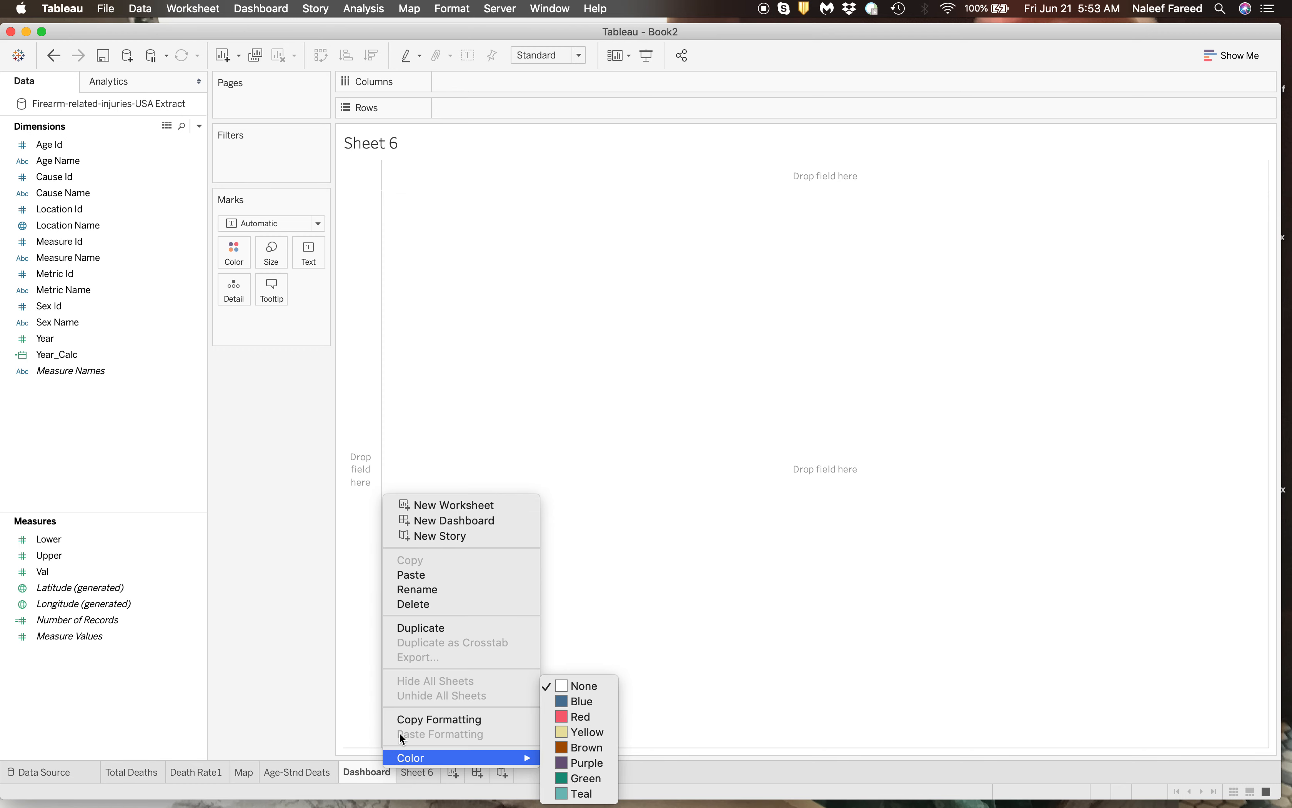
pyautogui.click(424, 604)
pyautogui.rightClick(370, 772)
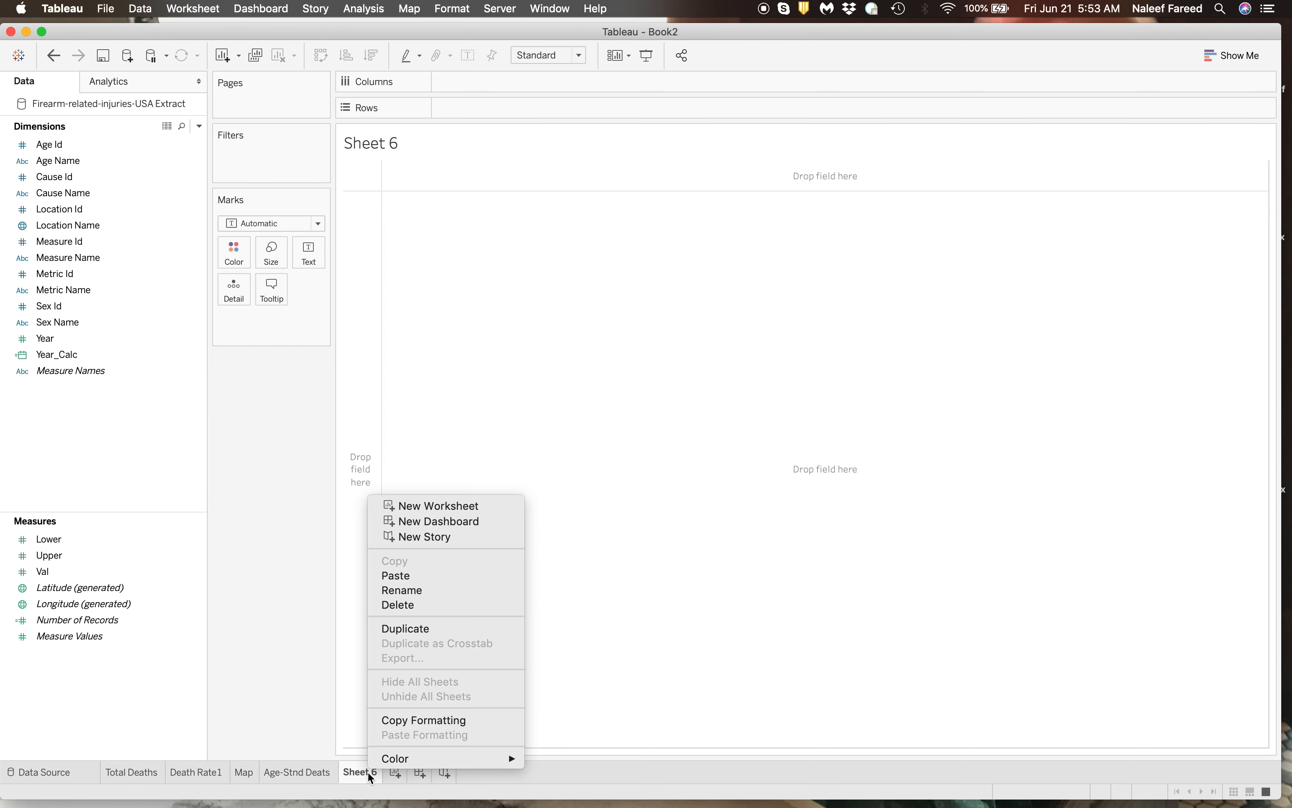
pyautogui.click(400, 605)
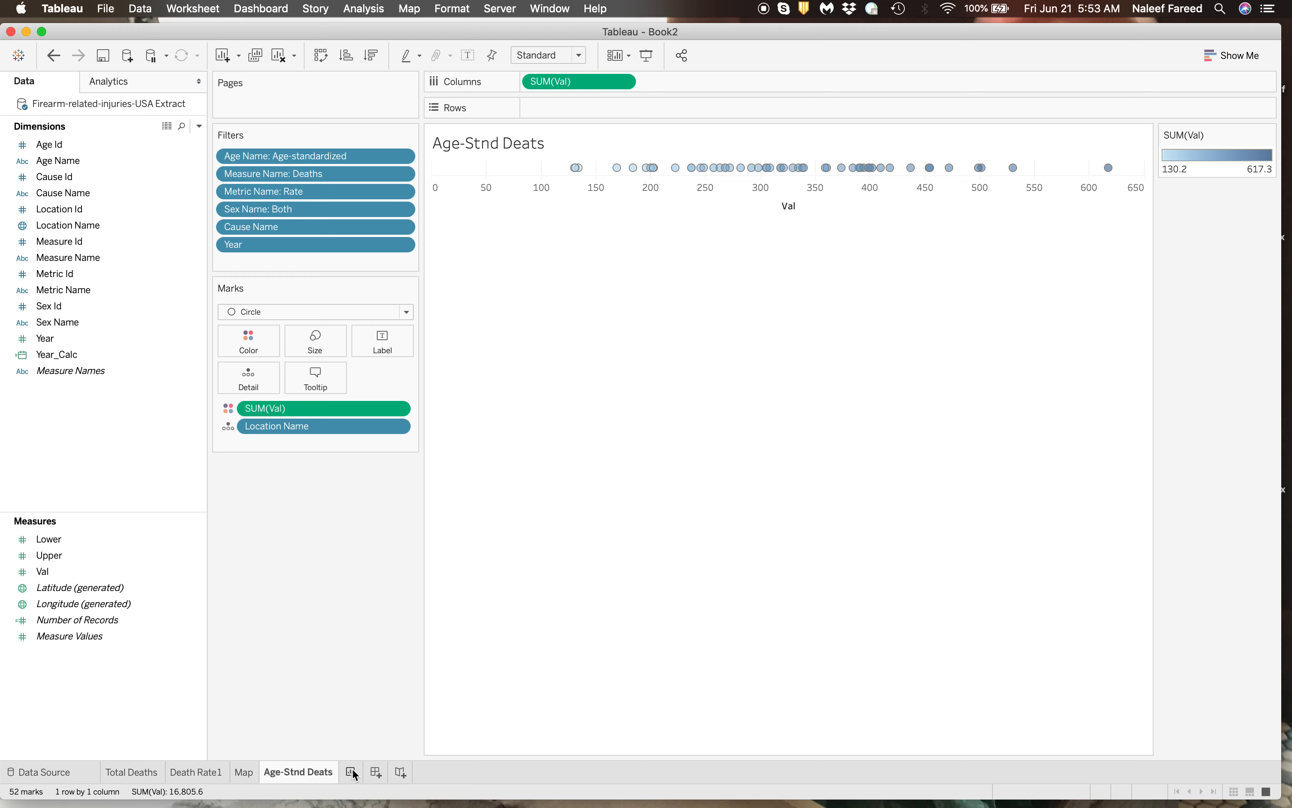
# Create a new dashboard and place the Total Deaths sheet on it
pyautogui.click(376, 772)
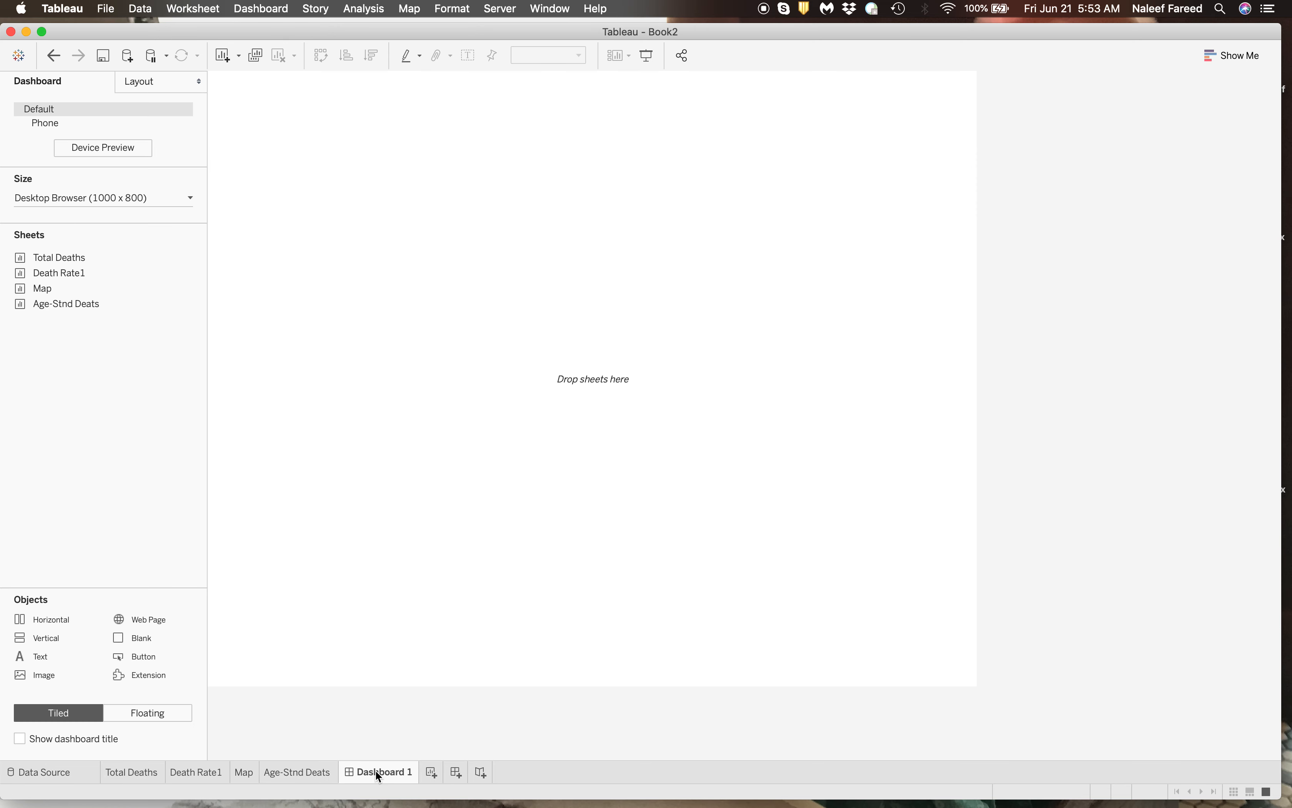
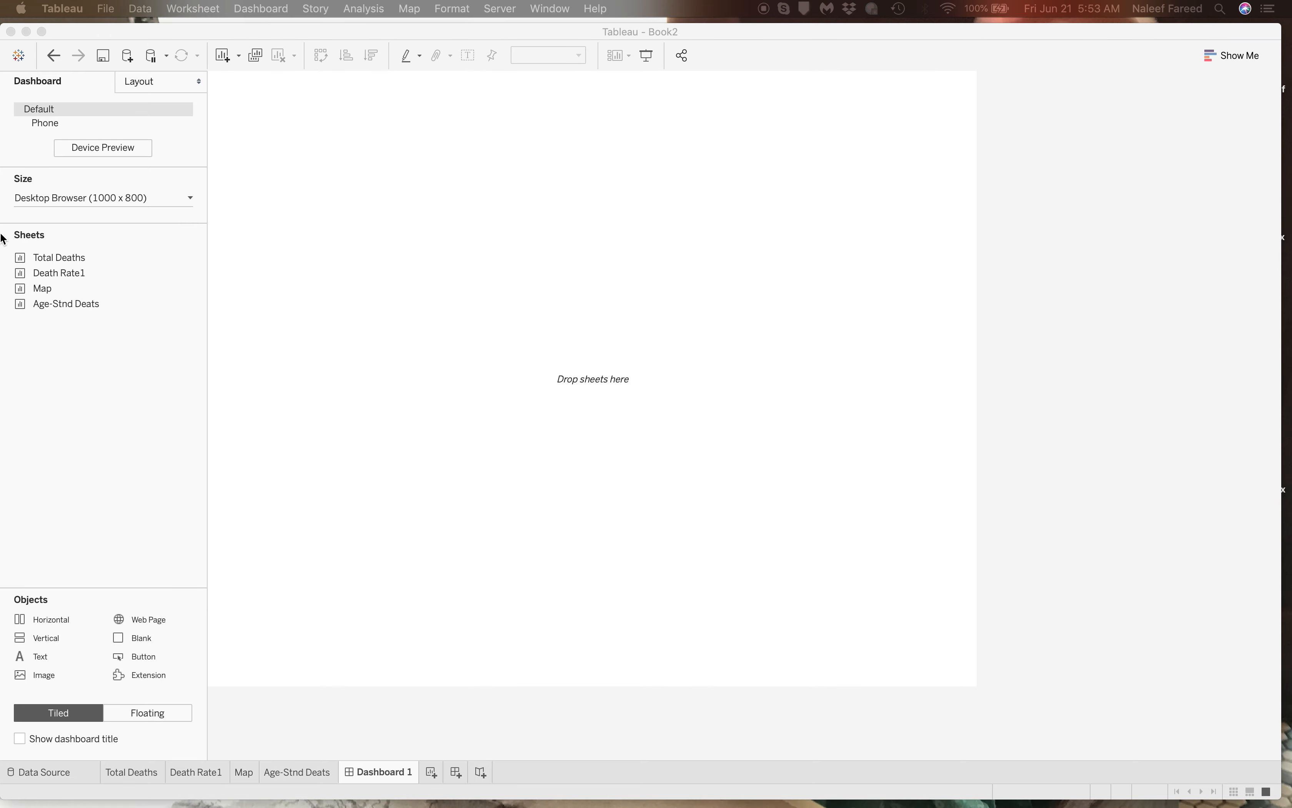
pyautogui.click(67, 256)
pyautogui.moveTo(67, 258); pyautogui.dragTo(308, 152)
# Add the Death Rate1 sheet above Total Deaths and reduce its height to just fit its table
pyautogui.moveTo(69, 259)
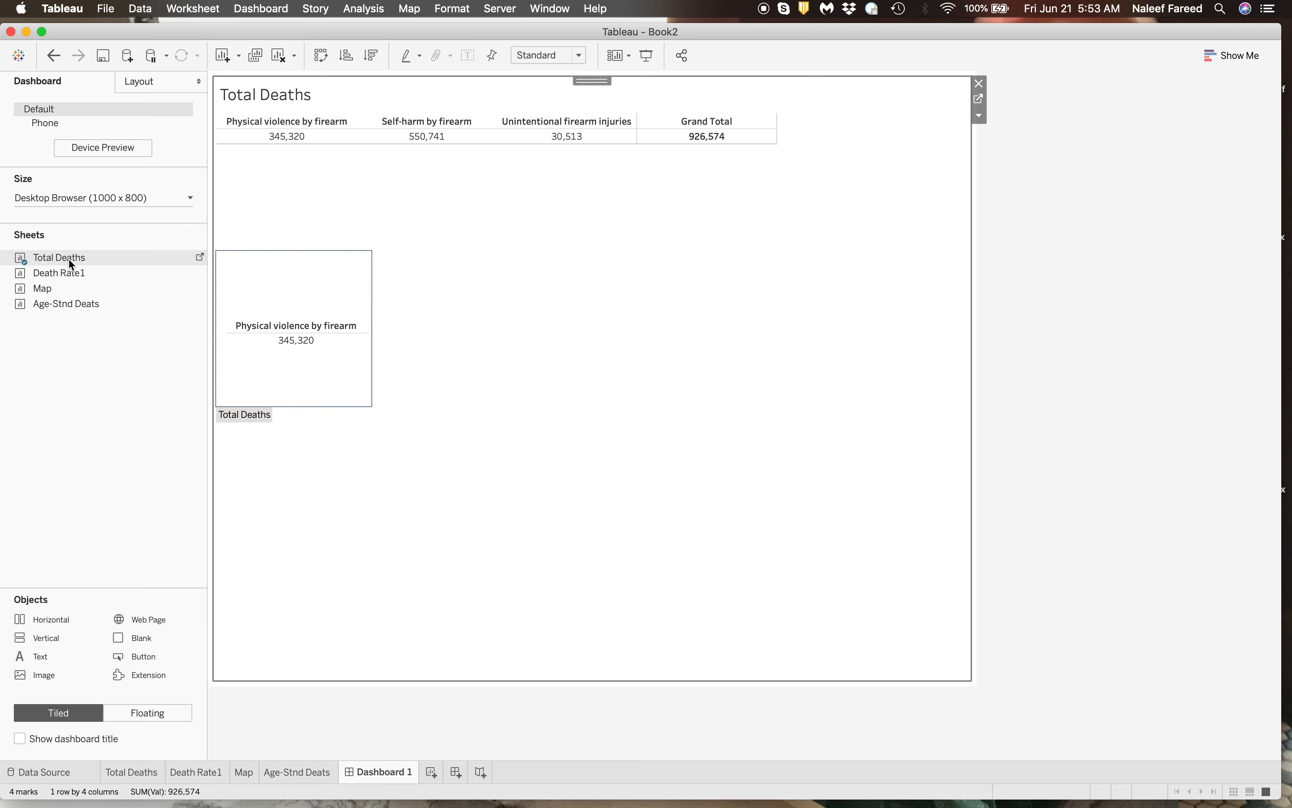
pyautogui.moveTo(64, 271); pyautogui.dragTo(504, 242)
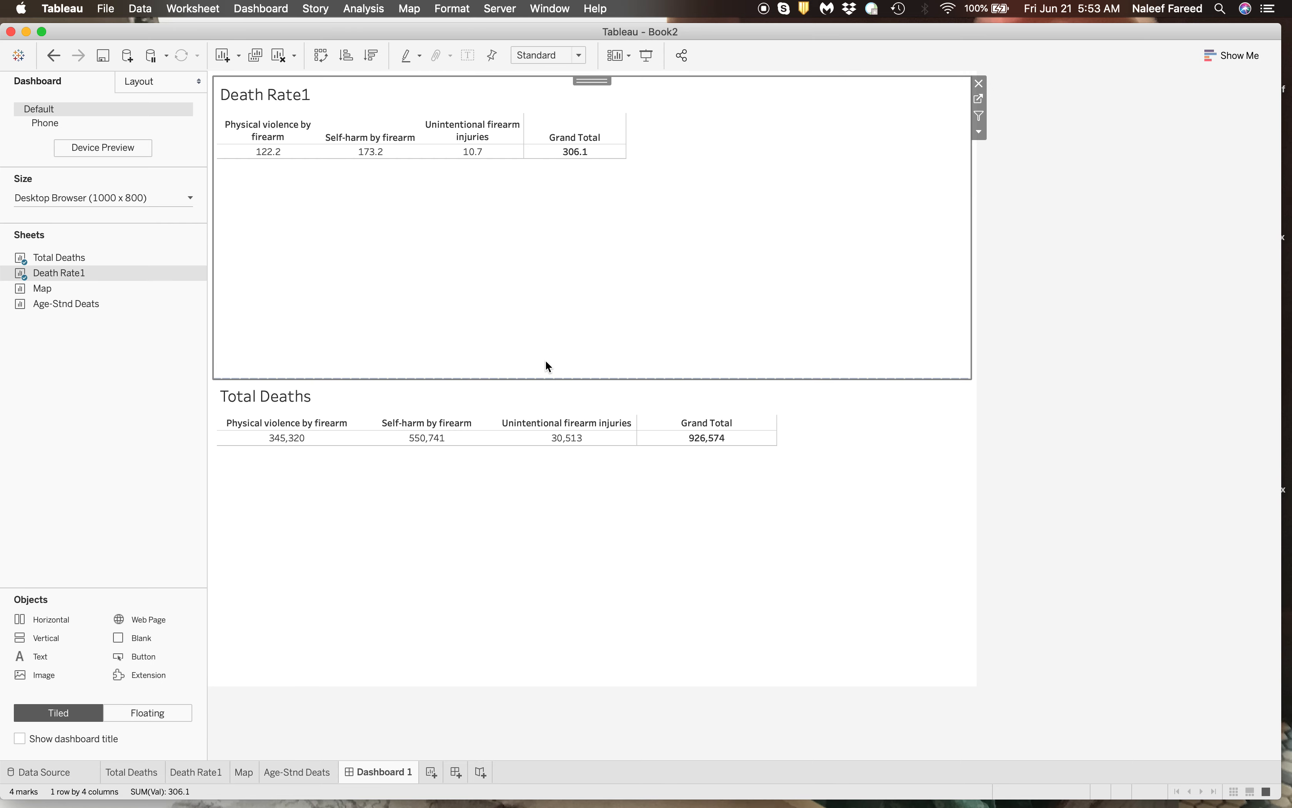
pyautogui.moveTo(545, 378); pyautogui.dragTo(561, 181)
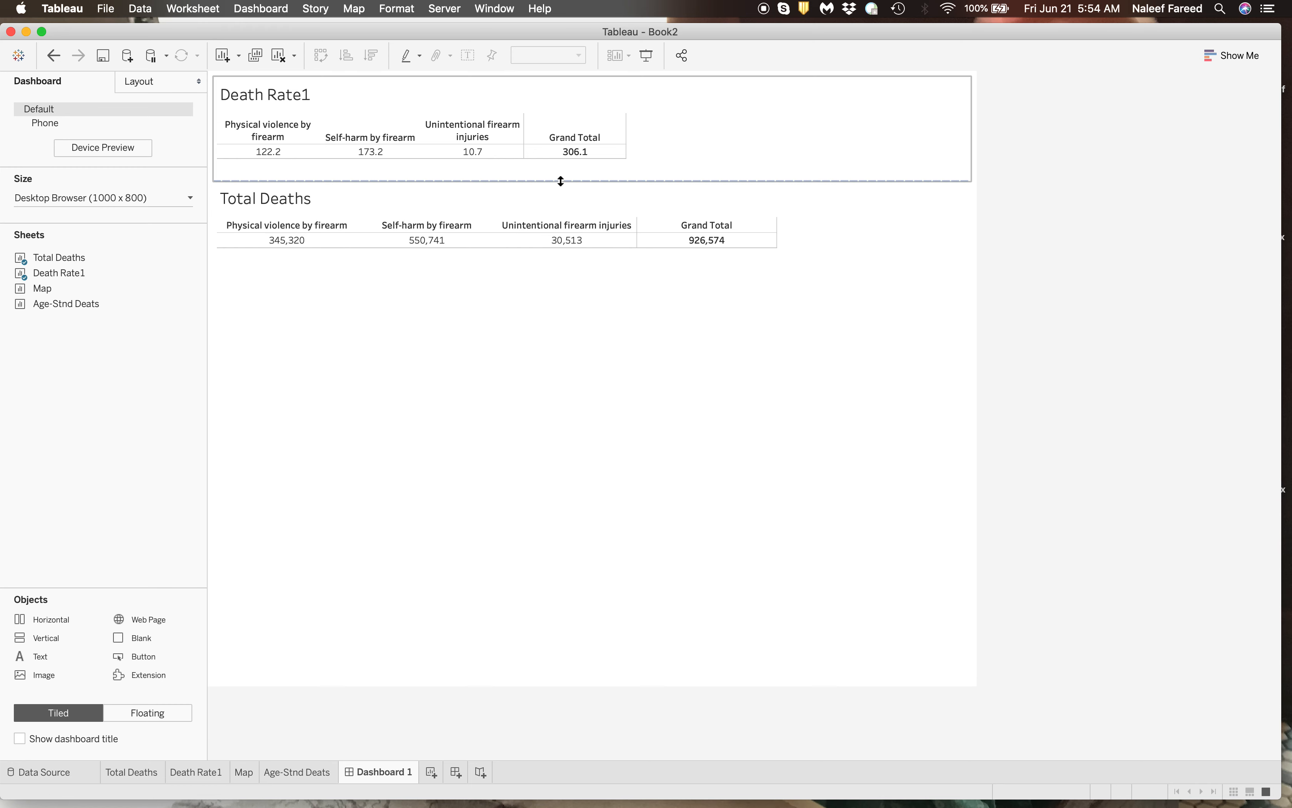
pyautogui.moveTo(624, 126); pyautogui.dragTo(777, 134)
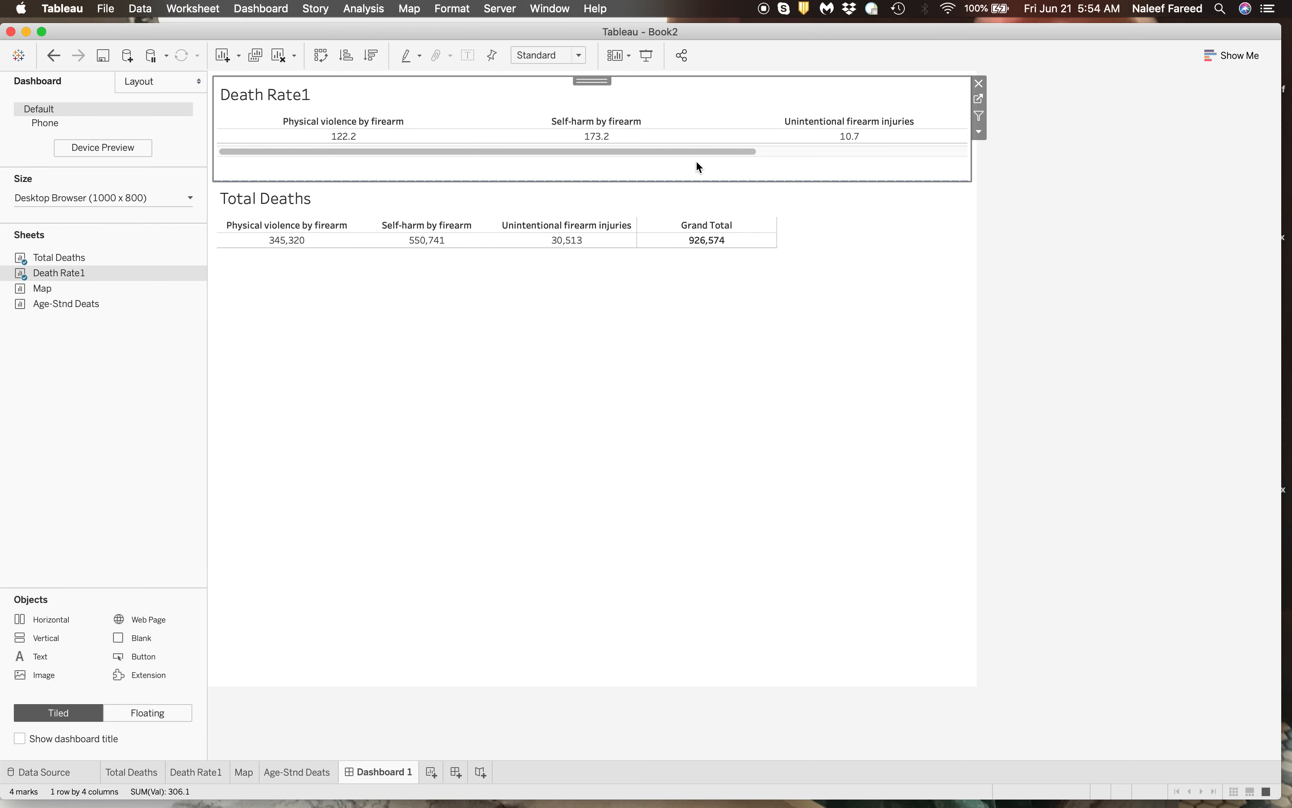
pyautogui.press('super+z')
pyautogui.moveTo(668, 180); pyautogui.dragTo(663, 170)
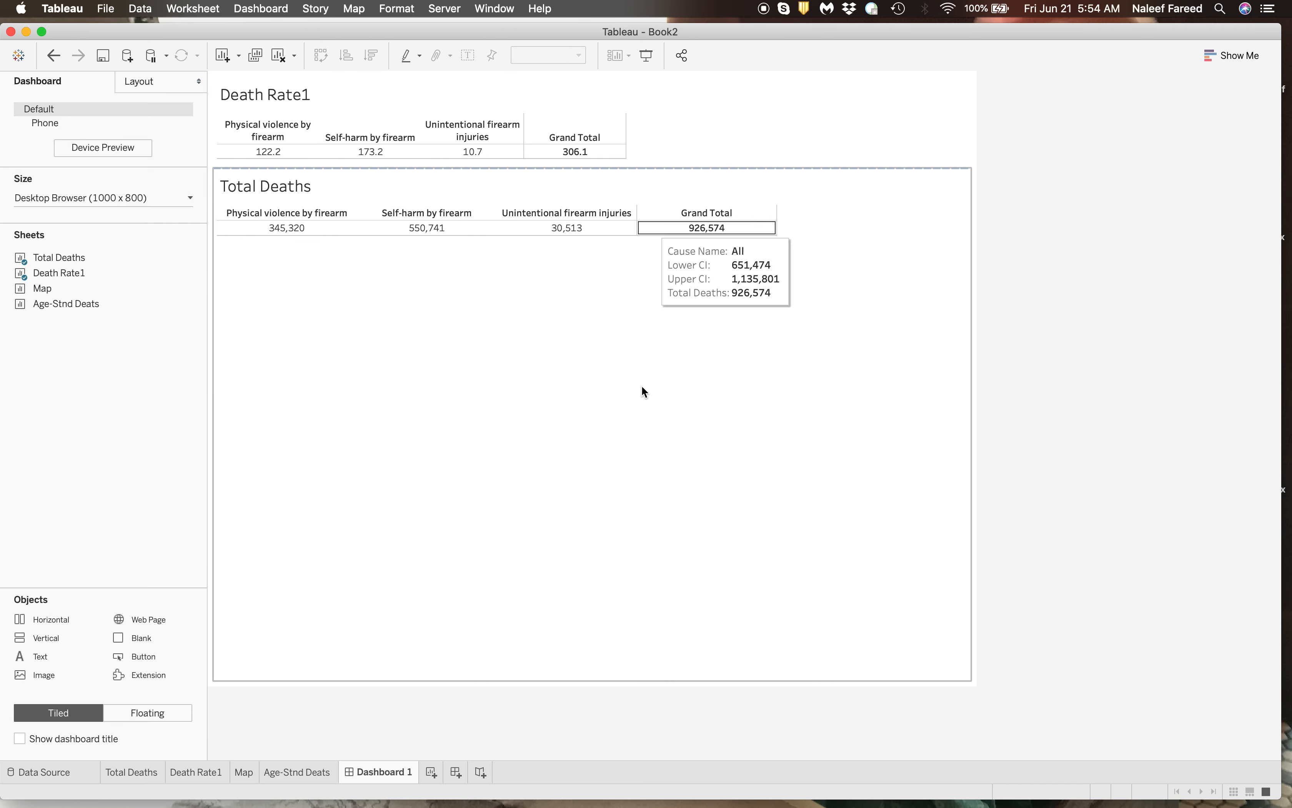
# Move the Death Rate1 sheet below Total Deaths on the dashboard
pyautogui.click(303, 102)
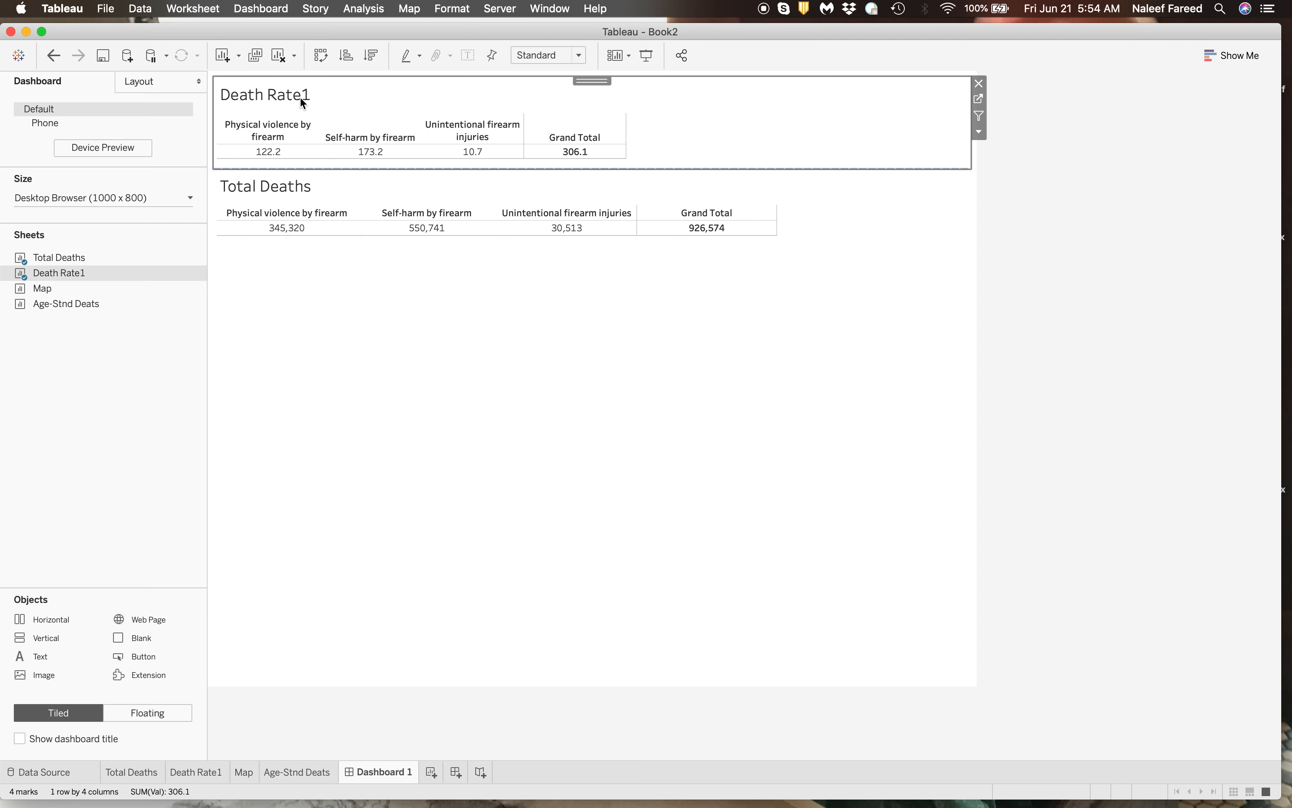
pyautogui.click(311, 208)
pyautogui.click(472, 151)
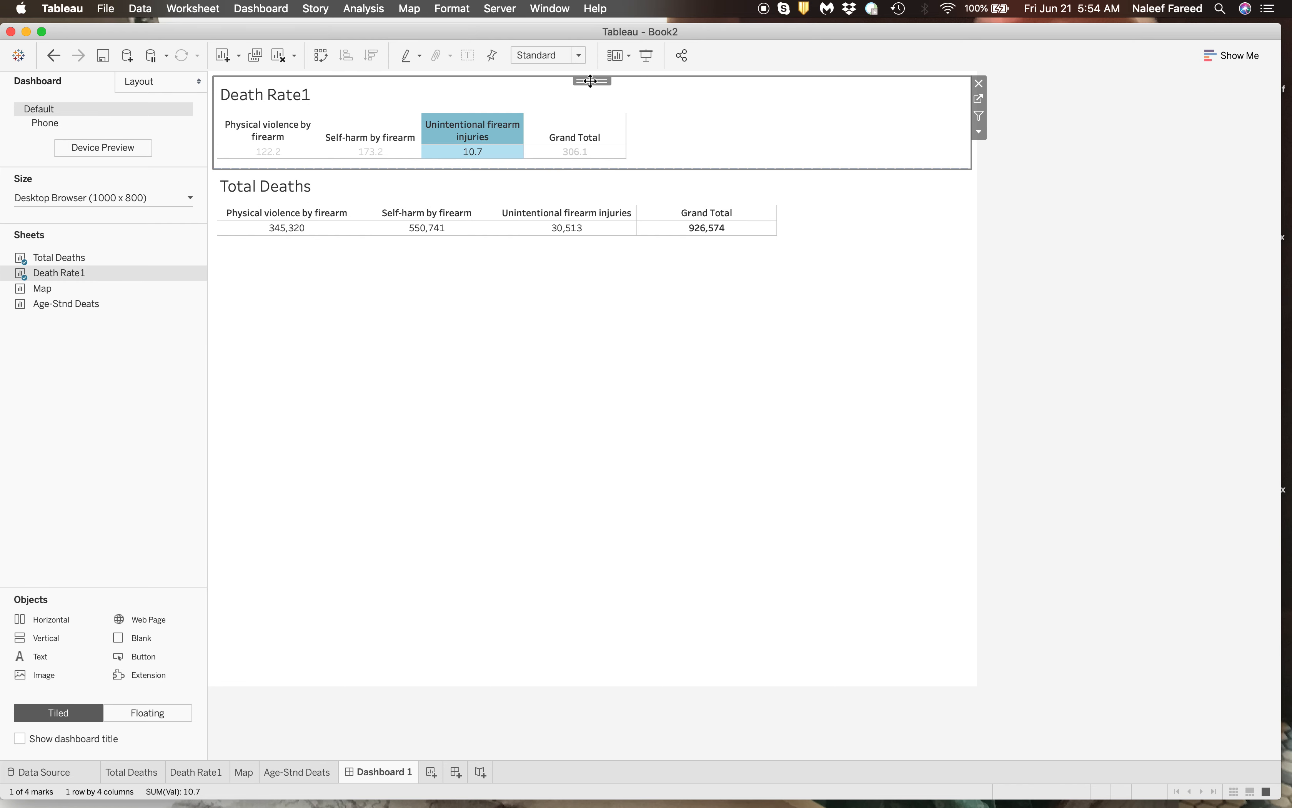
pyautogui.moveTo(590, 80); pyautogui.dragTo(588, 294)
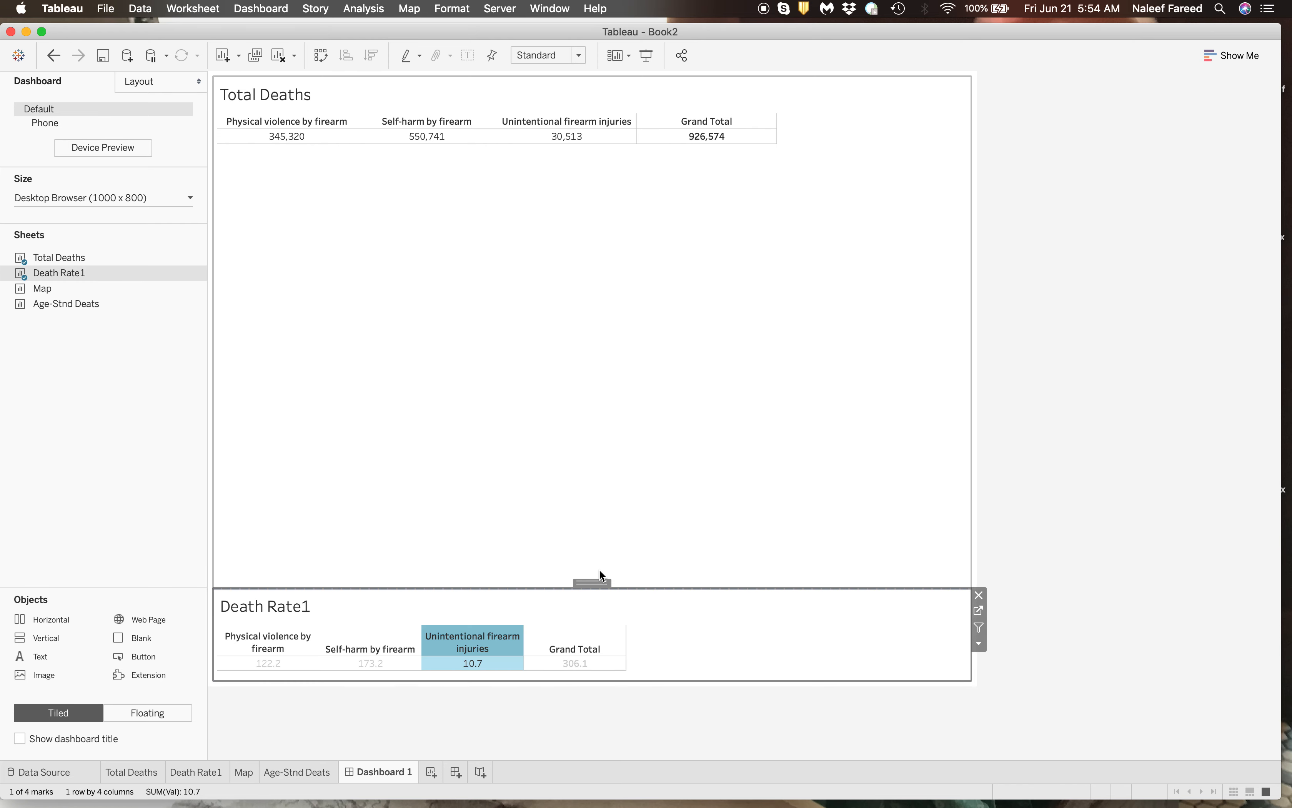
pyautogui.moveTo(566, 583)
pyautogui.mouseDown()
pyautogui.moveTo(585, 568)
pyautogui.moveTo(573, 279)
pyautogui.mouseUp()
pyautogui.moveTo(468, 584); pyautogui.dragTo(620, 571)
pyautogui.click(543, 380)
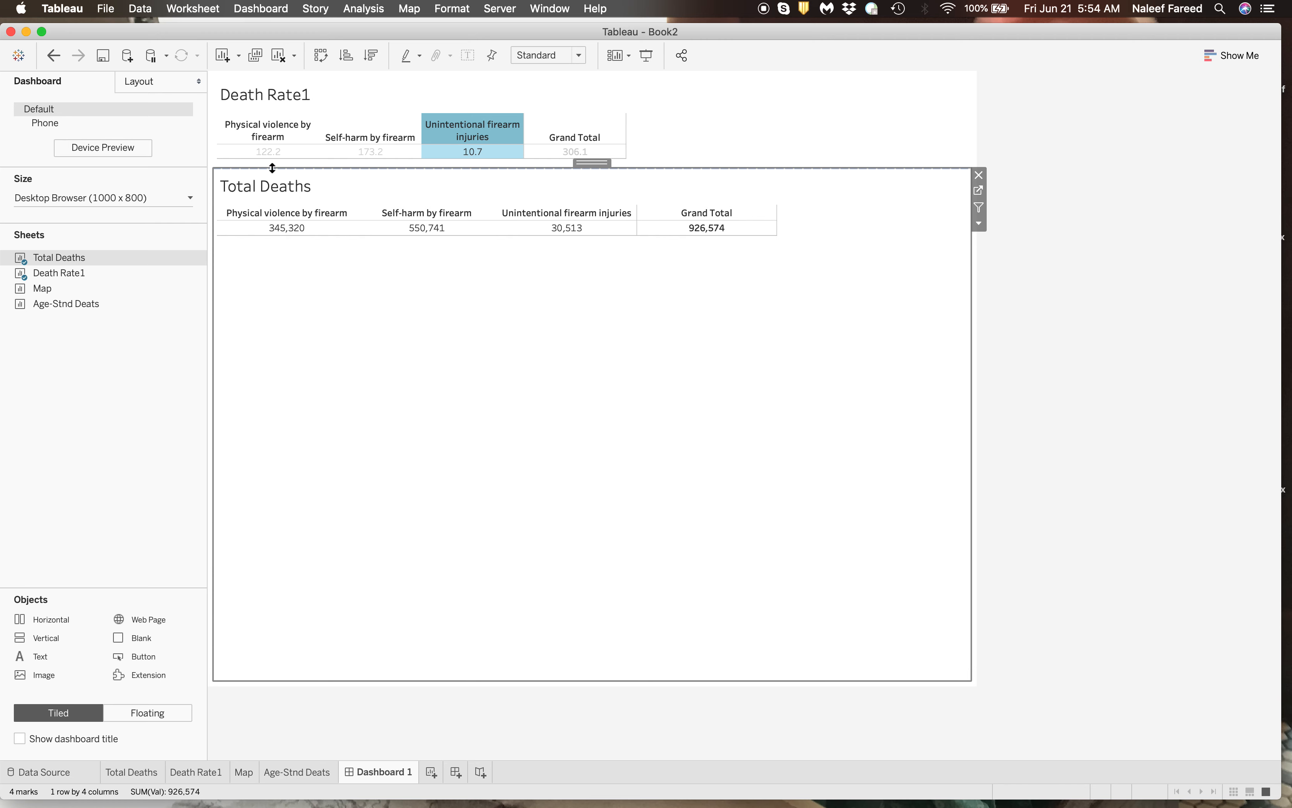
pyautogui.click(53, 56)
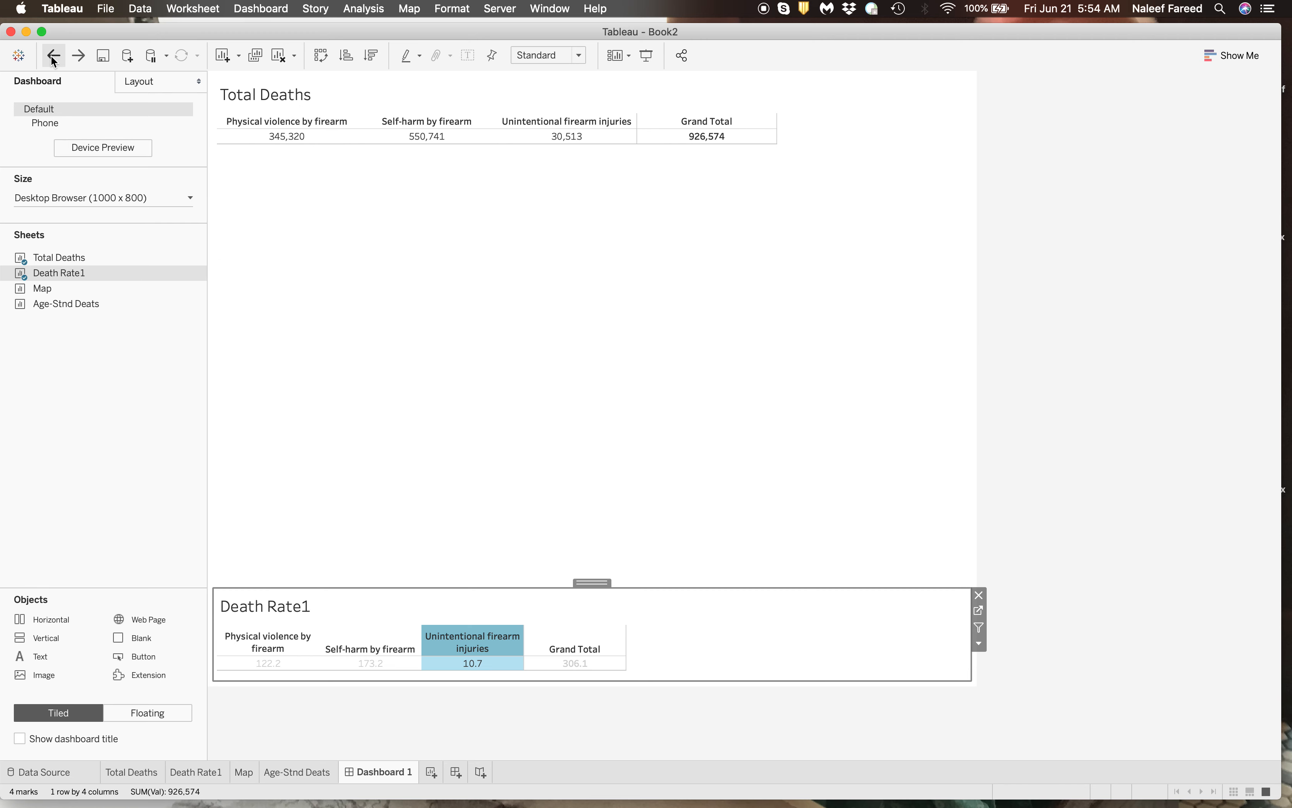
pyautogui.click(54, 57)
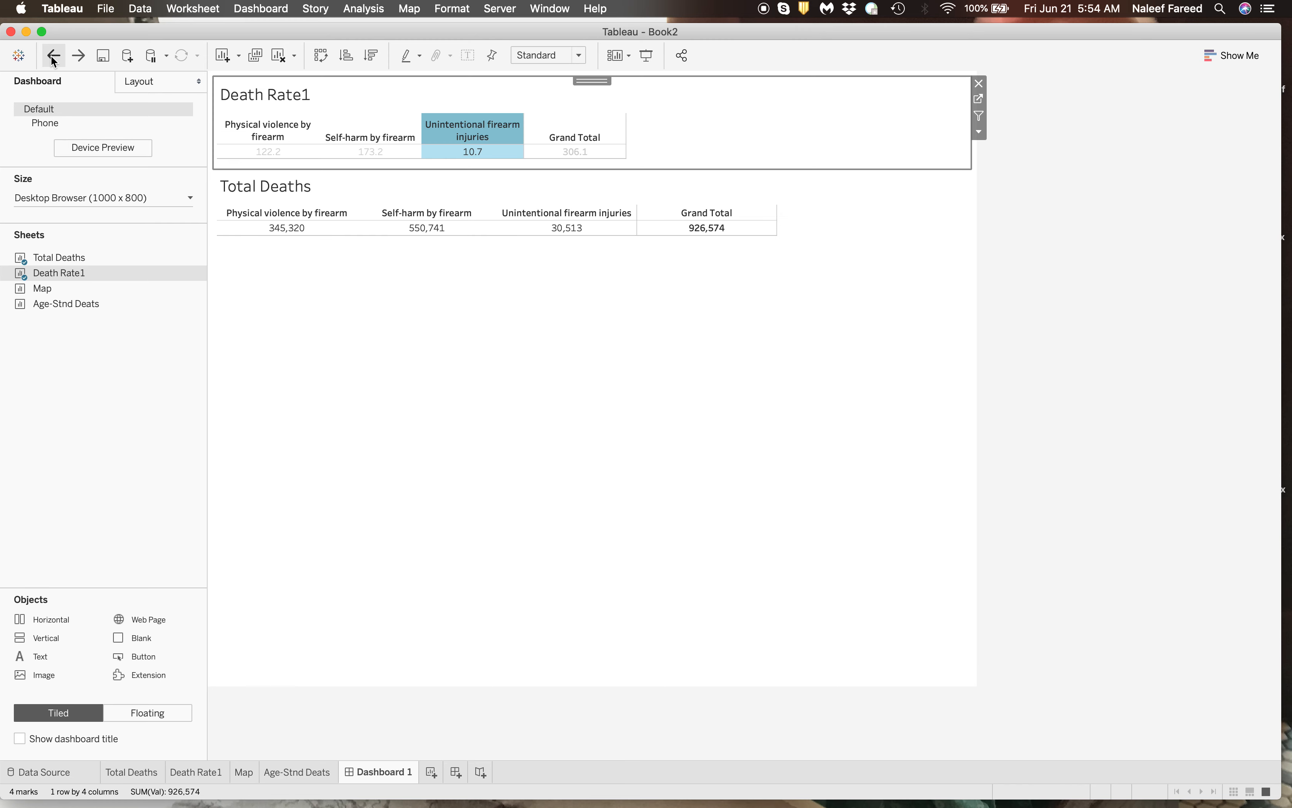
pyautogui.click(78, 56)
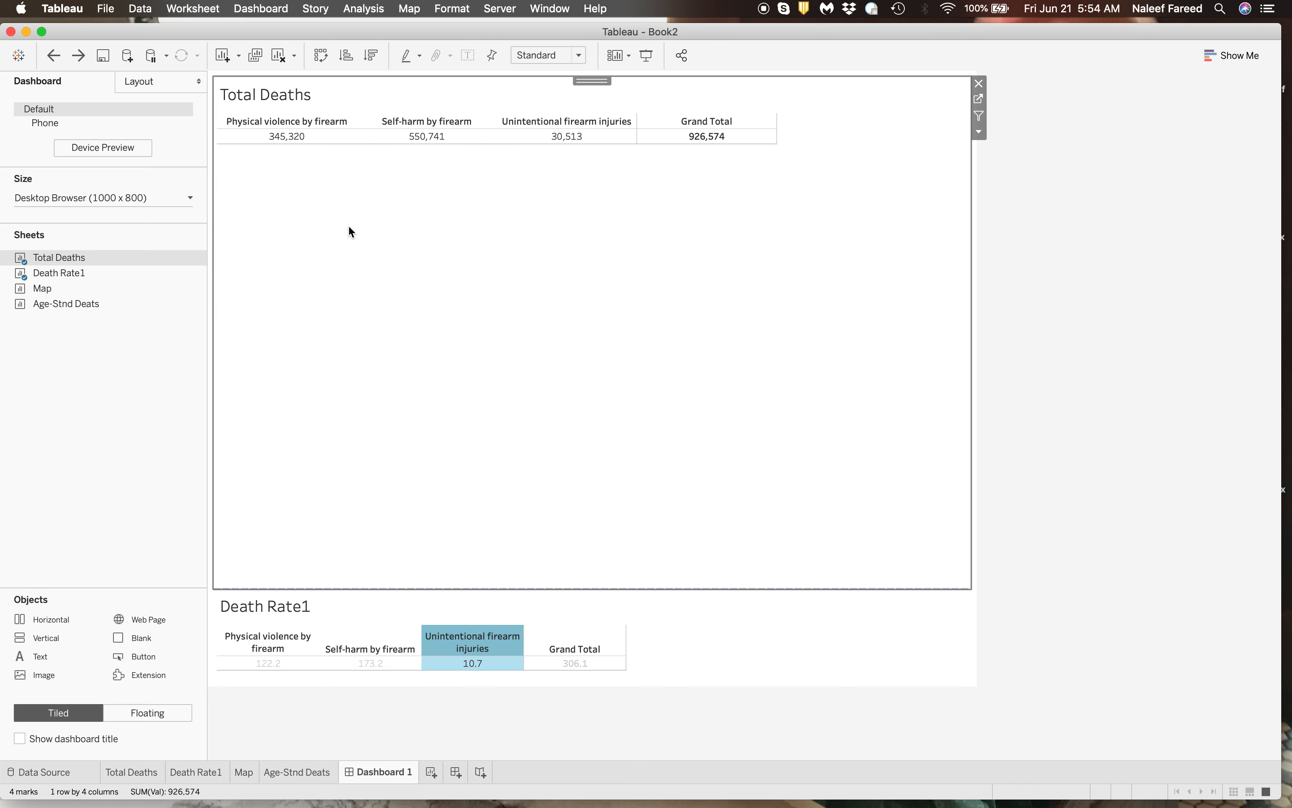
# Add the Map sheet to the dashboard and arrange Death Rate1 between Total Deaths and the map
pyautogui.moveTo(124, 290); pyautogui.dragTo(451, 589)
pyautogui.click(541, 599)
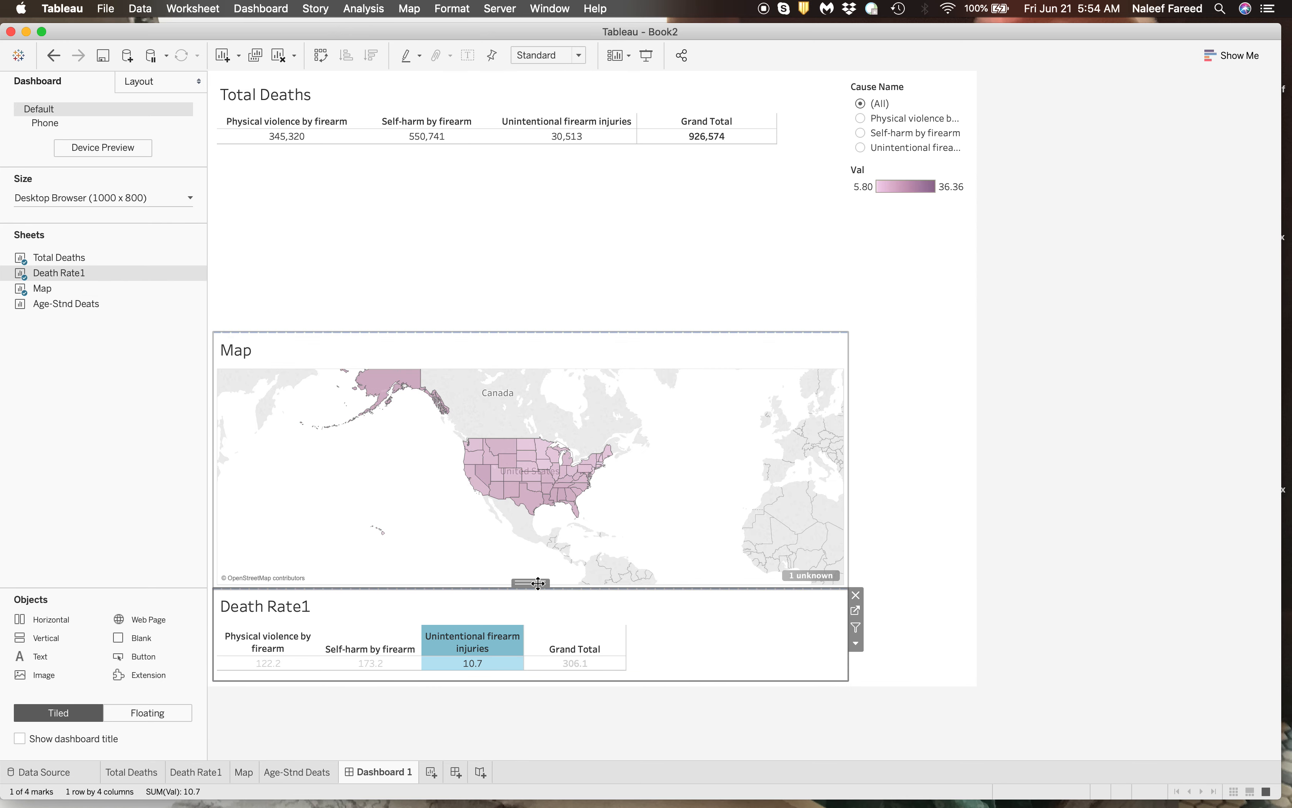
pyautogui.moveTo(531, 582); pyautogui.dragTo(557, 255)
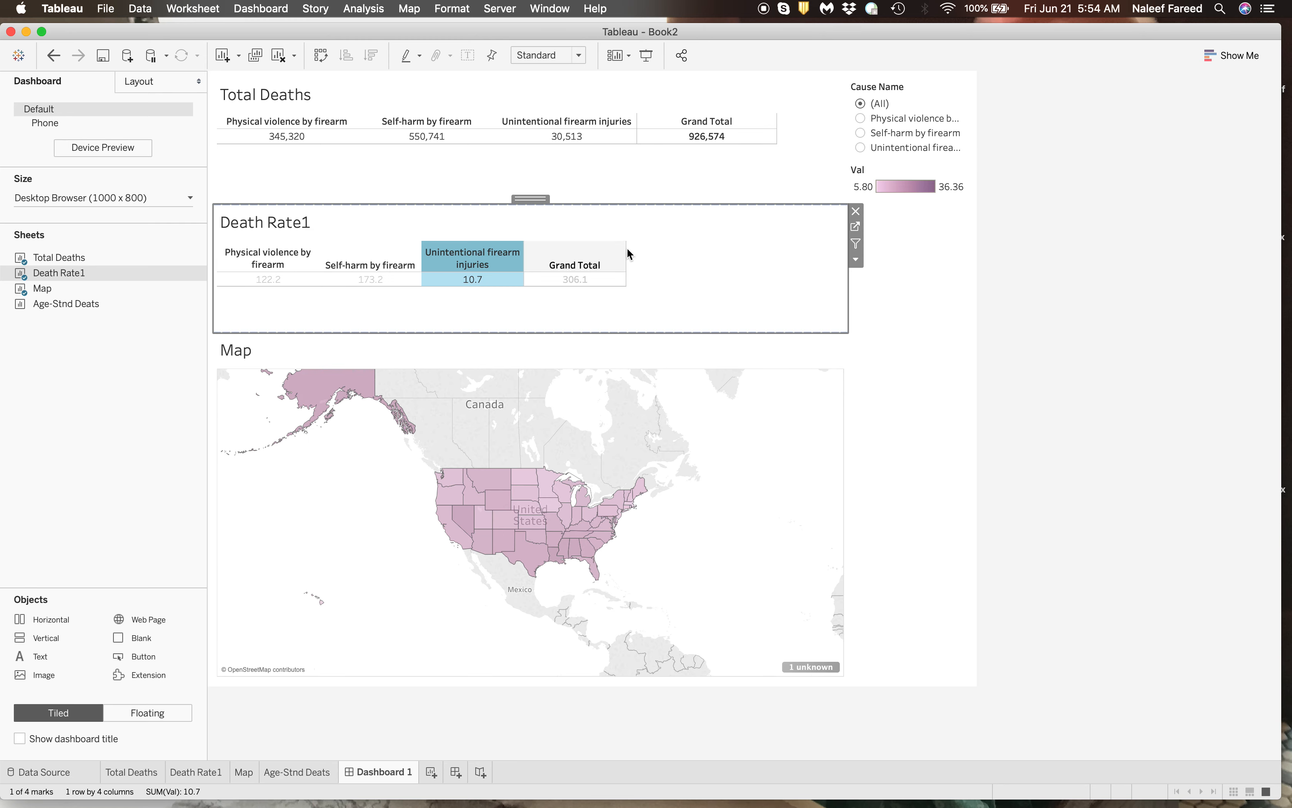
# Widen the columns of the Death Rate1 table slightly, keeping its Grand Total column in view
pyautogui.moveTo(627, 240); pyautogui.dragTo(773, 234)
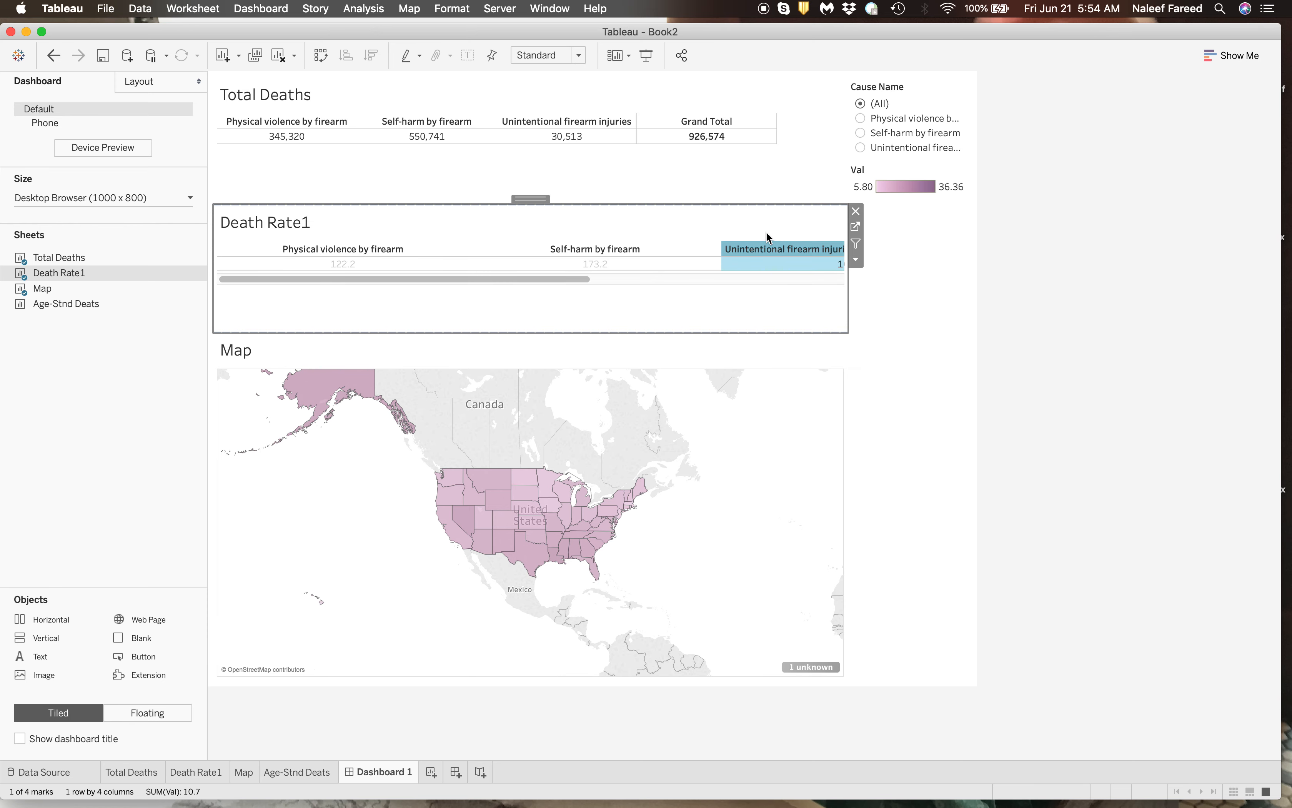
pyautogui.press('super+z')
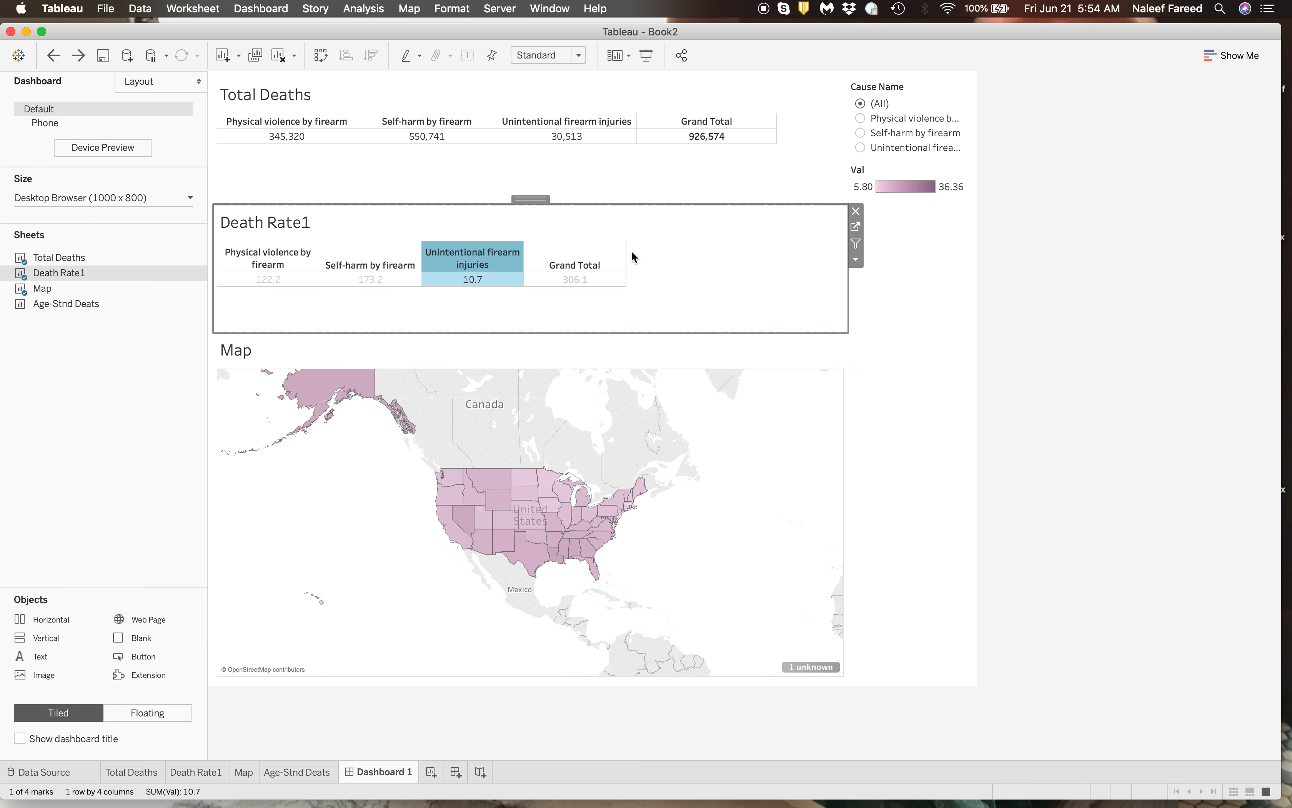
pyautogui.moveTo(627, 259); pyautogui.dragTo(649, 257)
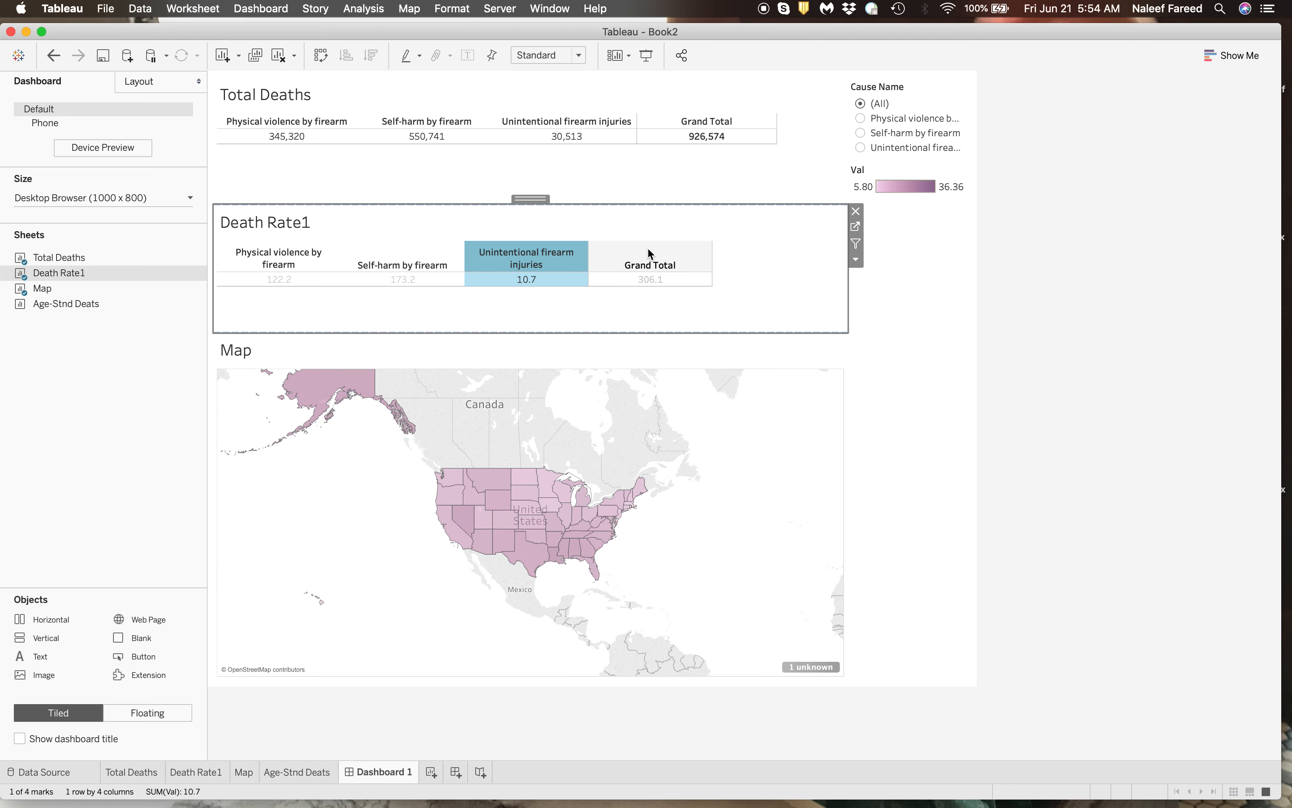
# Reduce the heights of the Total Deaths and Death Rate1 areas to give the map more room
pyautogui.moveTo(558, 326); pyautogui.dragTo(558, 291)
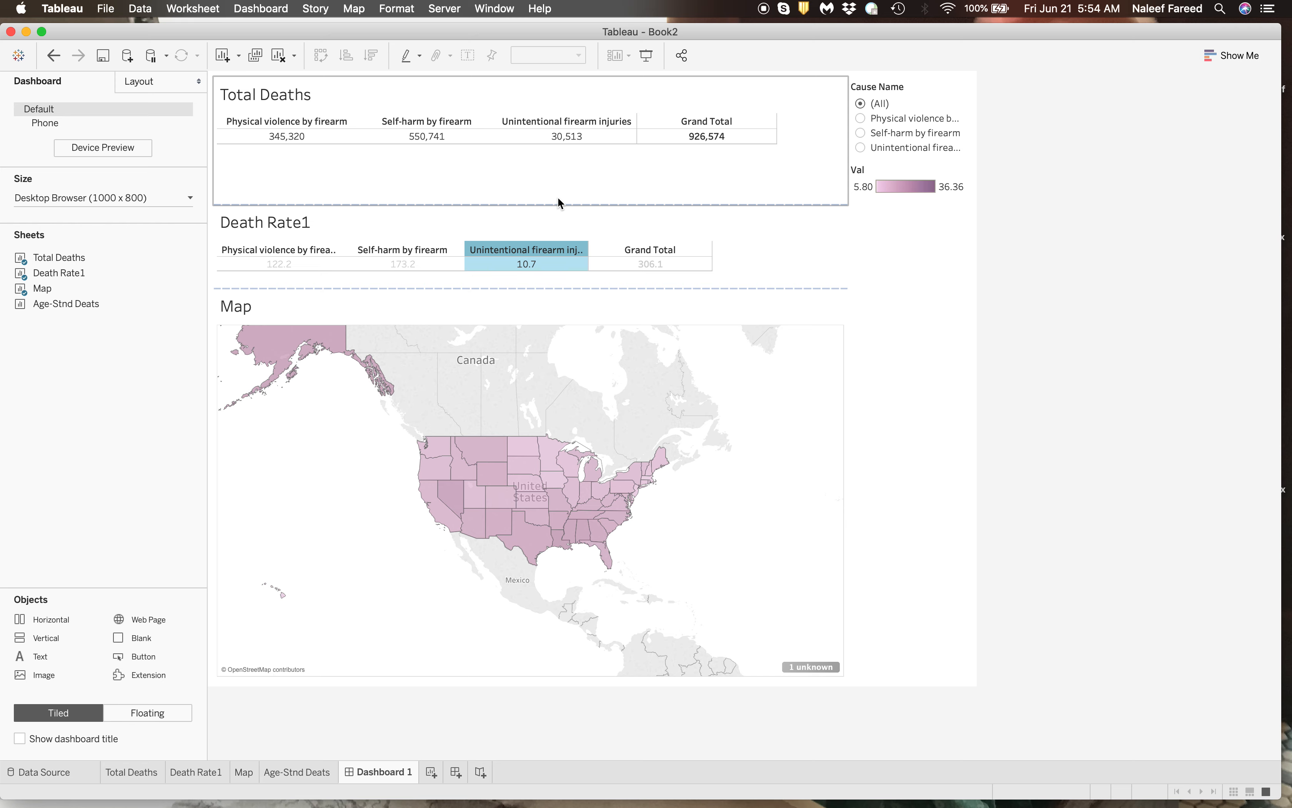
pyautogui.moveTo(557, 205); pyautogui.dragTo(567, 165)
pyautogui.moveTo(553, 291); pyautogui.dragTo(611, 246)
pyautogui.click(613, 250)
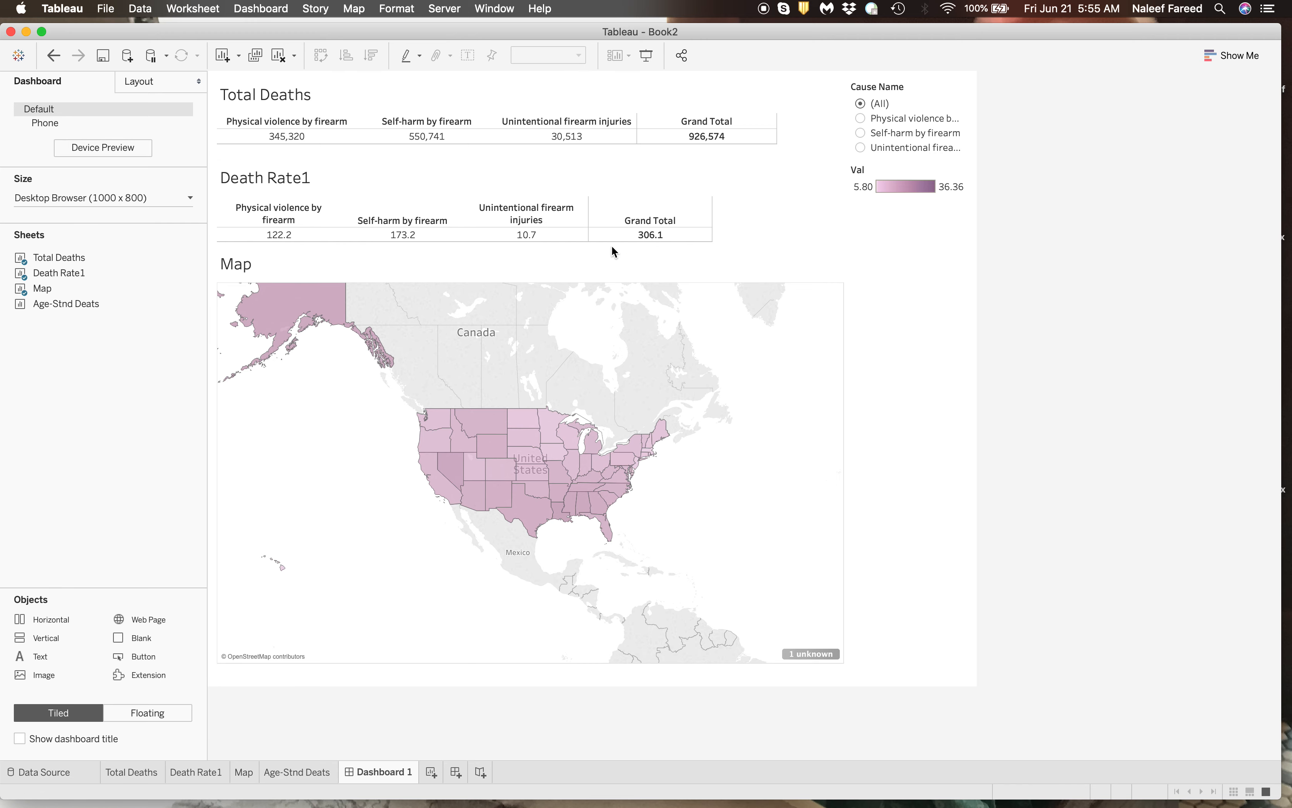
# Hide the Death Rate1 and Total Deaths titles and shrink both areas to close the freed space
pyautogui.click(583, 157)
pyautogui.click(597, 200)
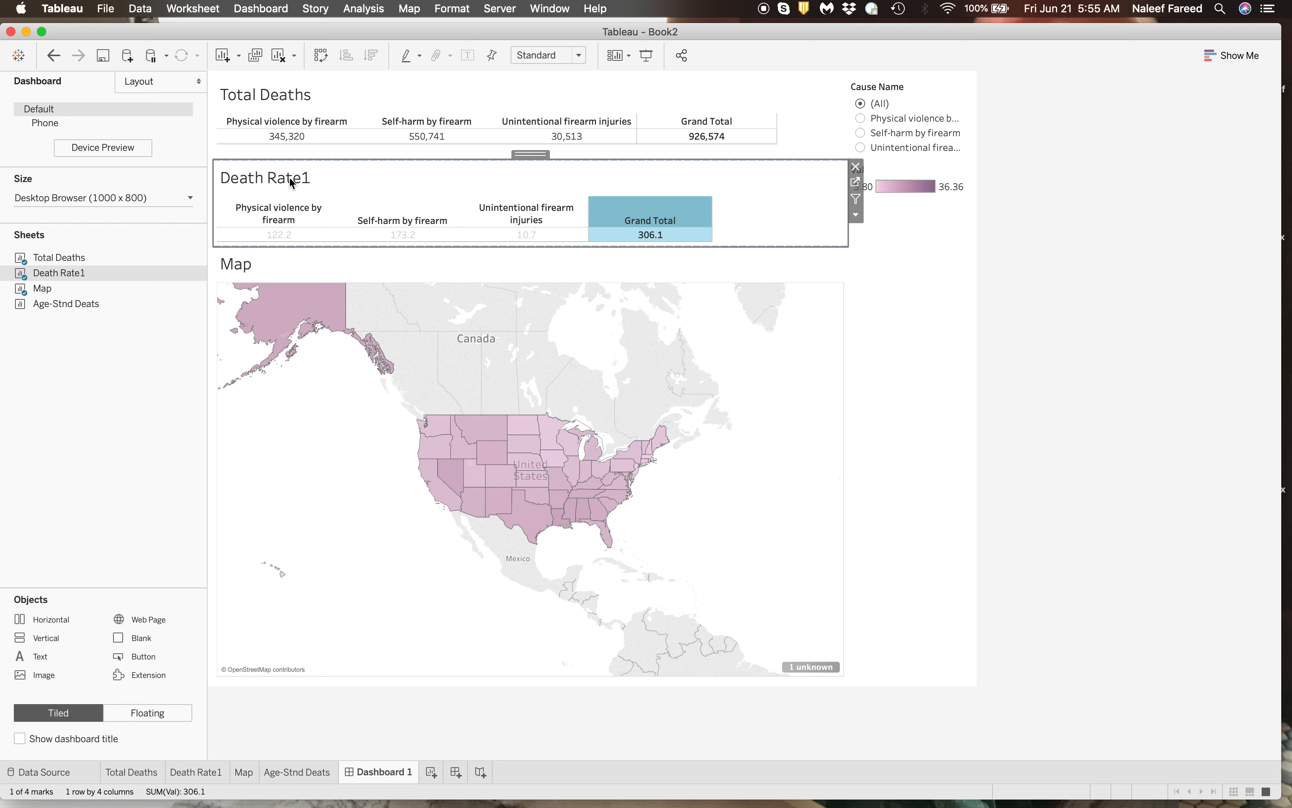
pyautogui.click(378, 181)
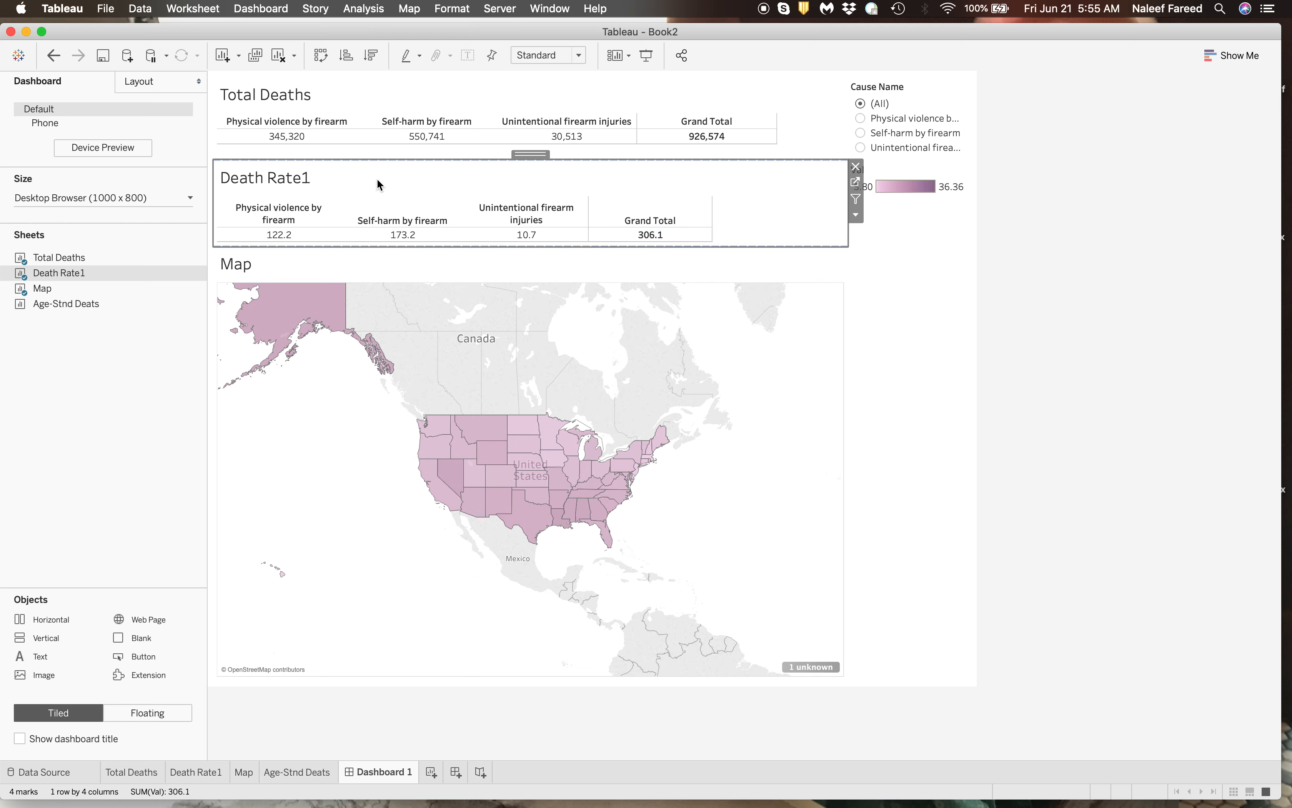
pyautogui.rightClick(280, 179)
pyautogui.click(312, 221)
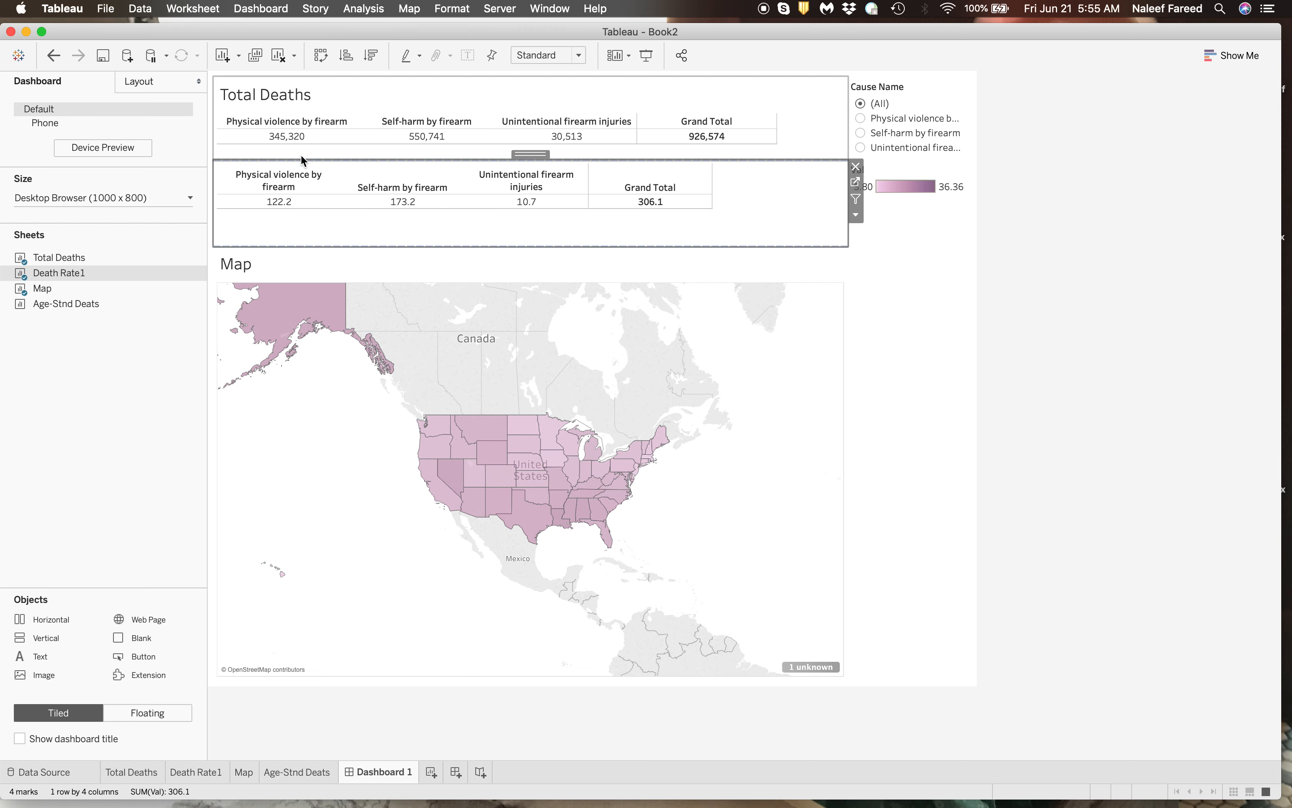
pyautogui.rightClick(292, 98)
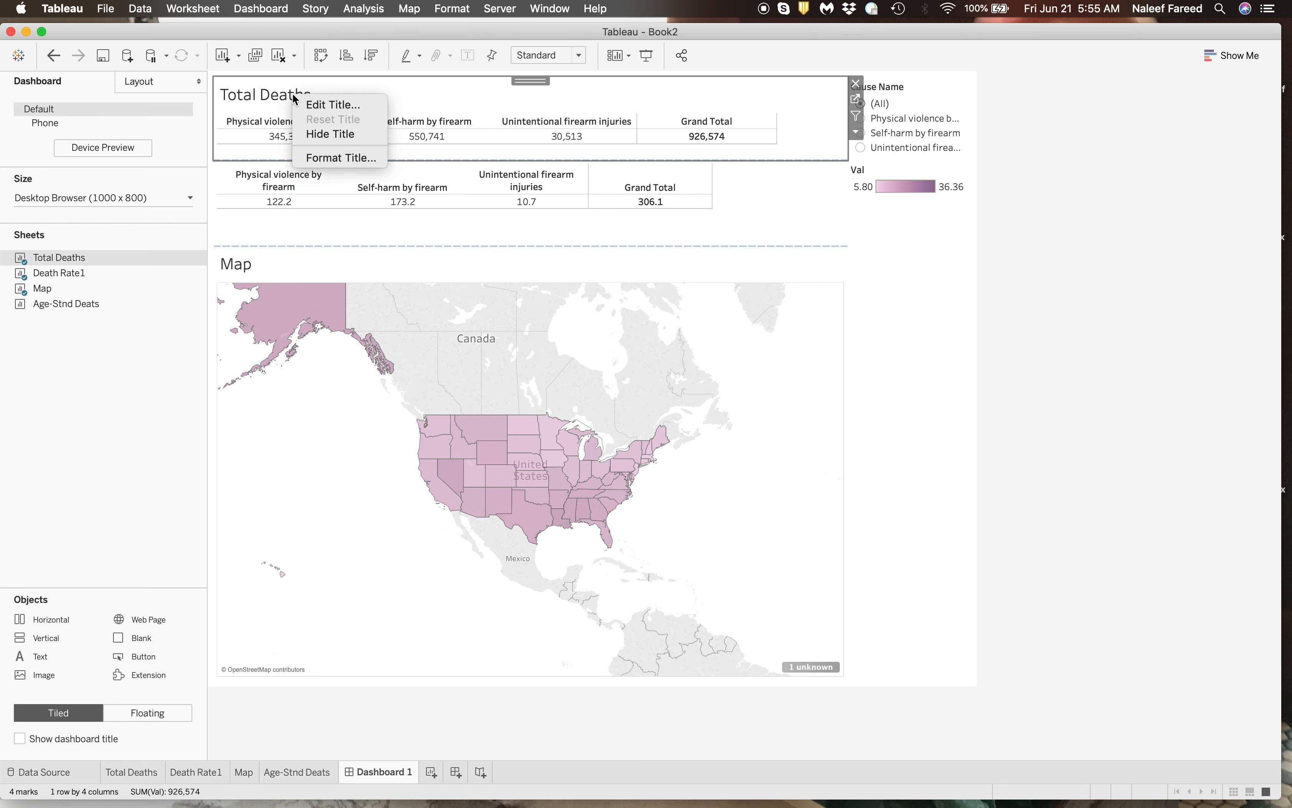
pyautogui.click(341, 134)
pyautogui.moveTo(404, 161); pyautogui.dragTo(408, 125)
pyautogui.moveTo(449, 243); pyautogui.dragTo(455, 192)
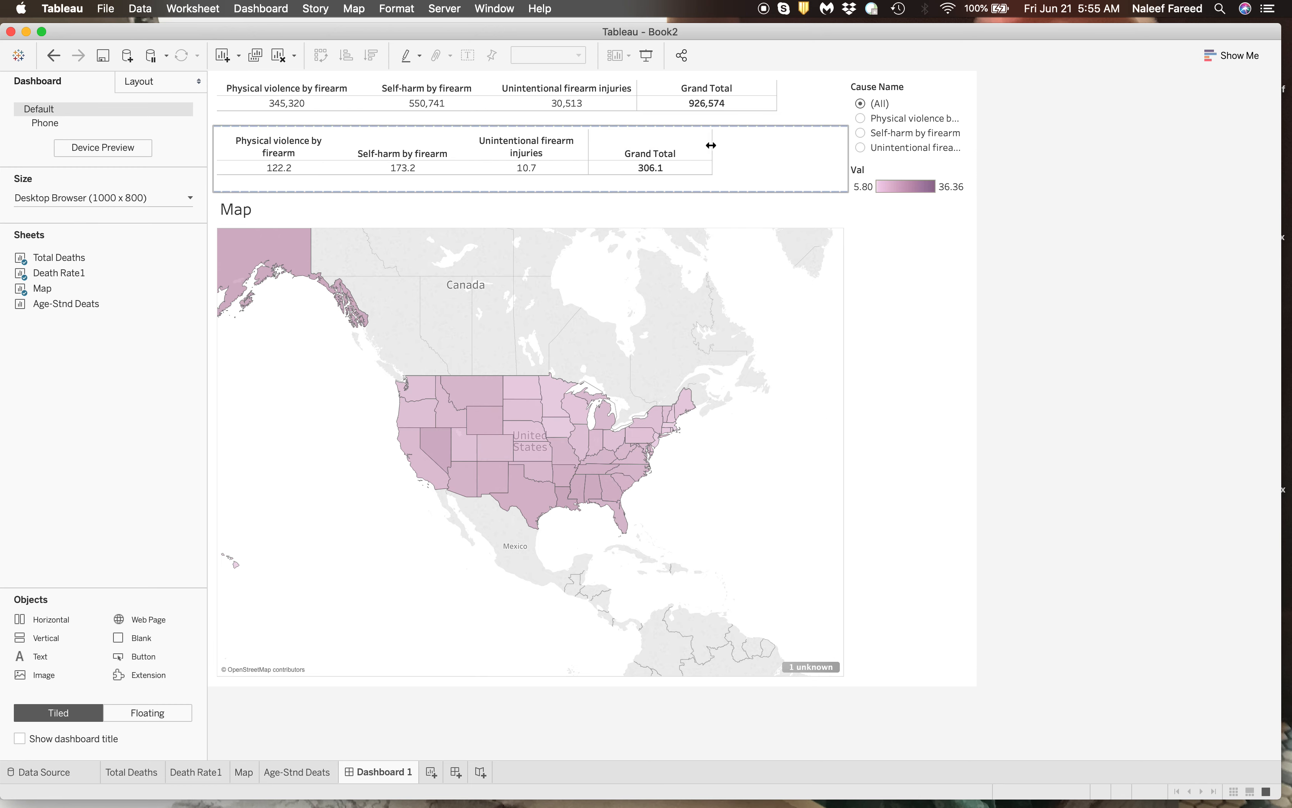
# Widen the columns of both tables to span nearly the map's full width, and enlarge the map area slightly upward
pyautogui.moveTo(711, 144); pyautogui.dragTo(745, 136)
pyautogui.press('super+z')
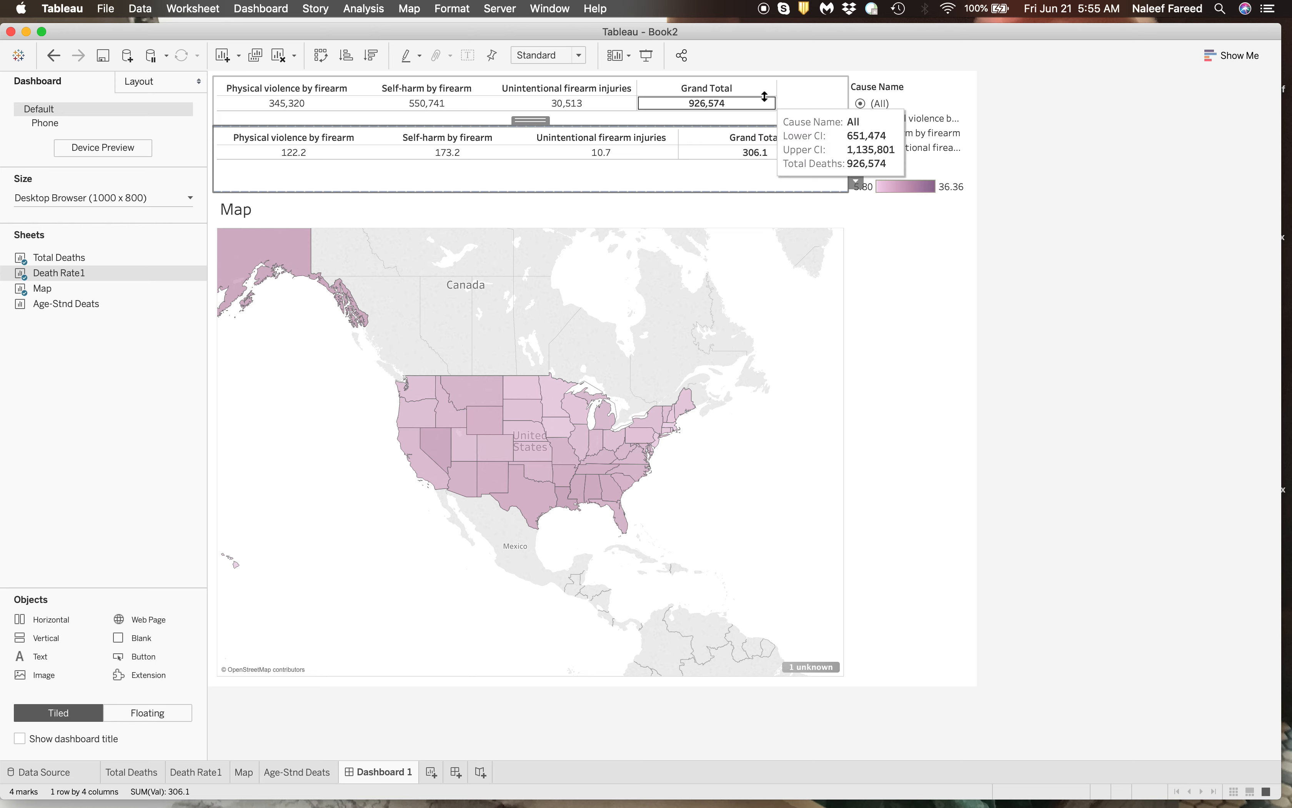
pyautogui.moveTo(775, 88); pyautogui.dragTo(831, 89)
pyautogui.click(818, 201)
pyautogui.moveTo(817, 191); pyautogui.dragTo(817, 180)
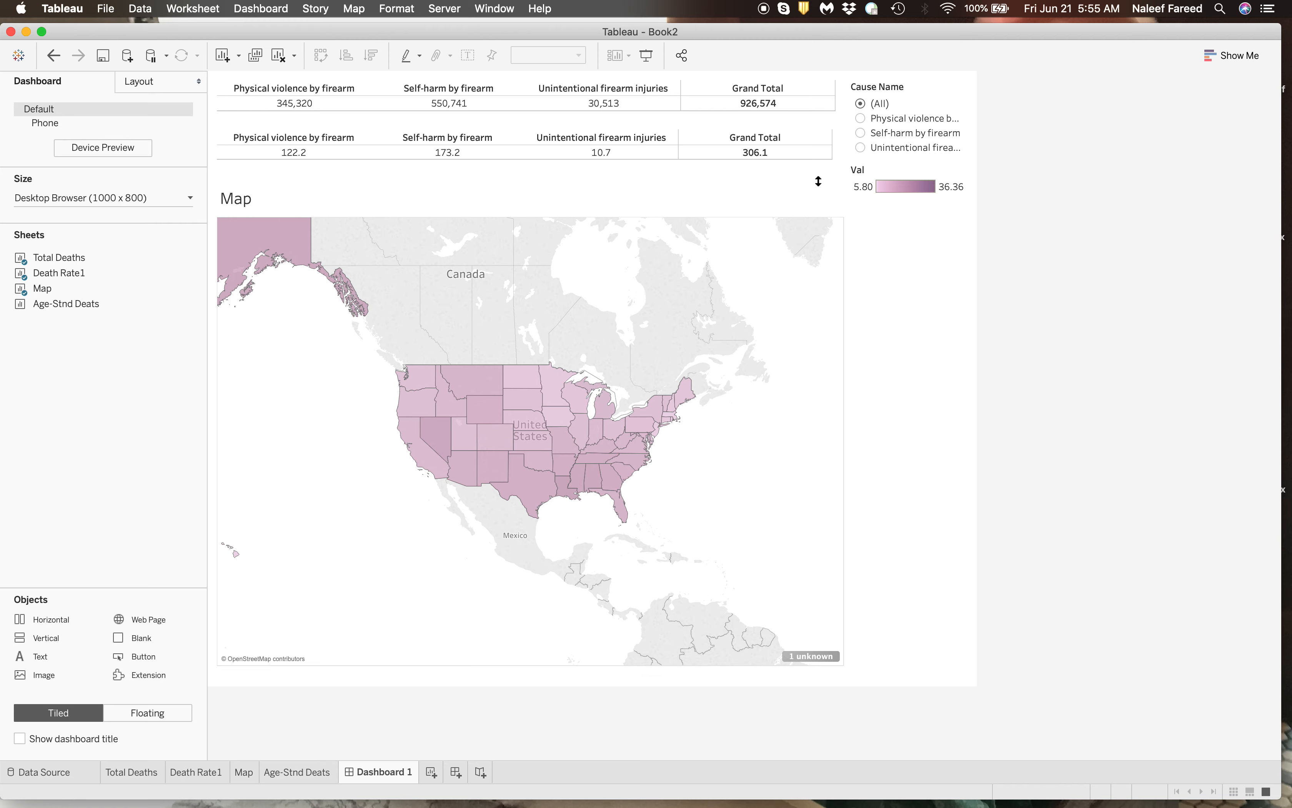
# Hide the title of the map's Val color legend, then remove that legend from the dashboard
pyautogui.click(938, 245)
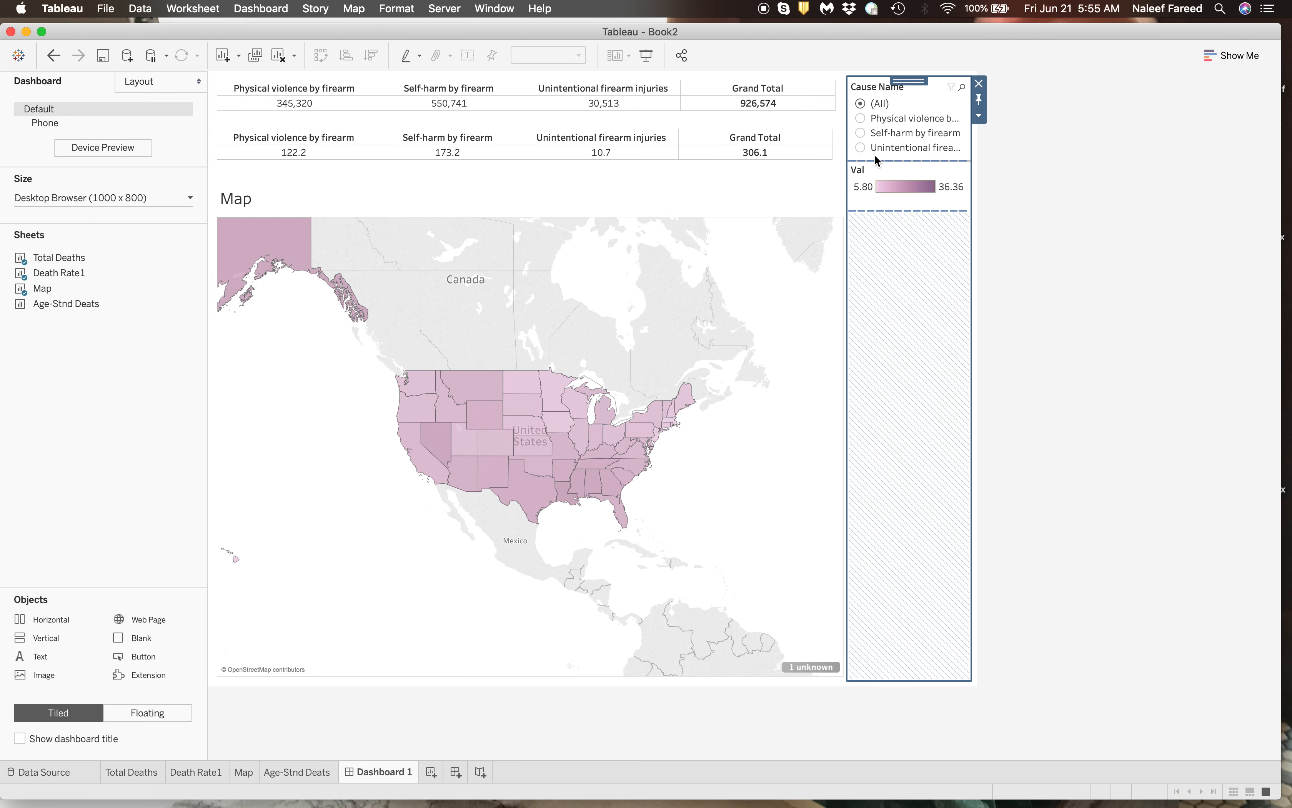
pyautogui.rightClick(859, 170)
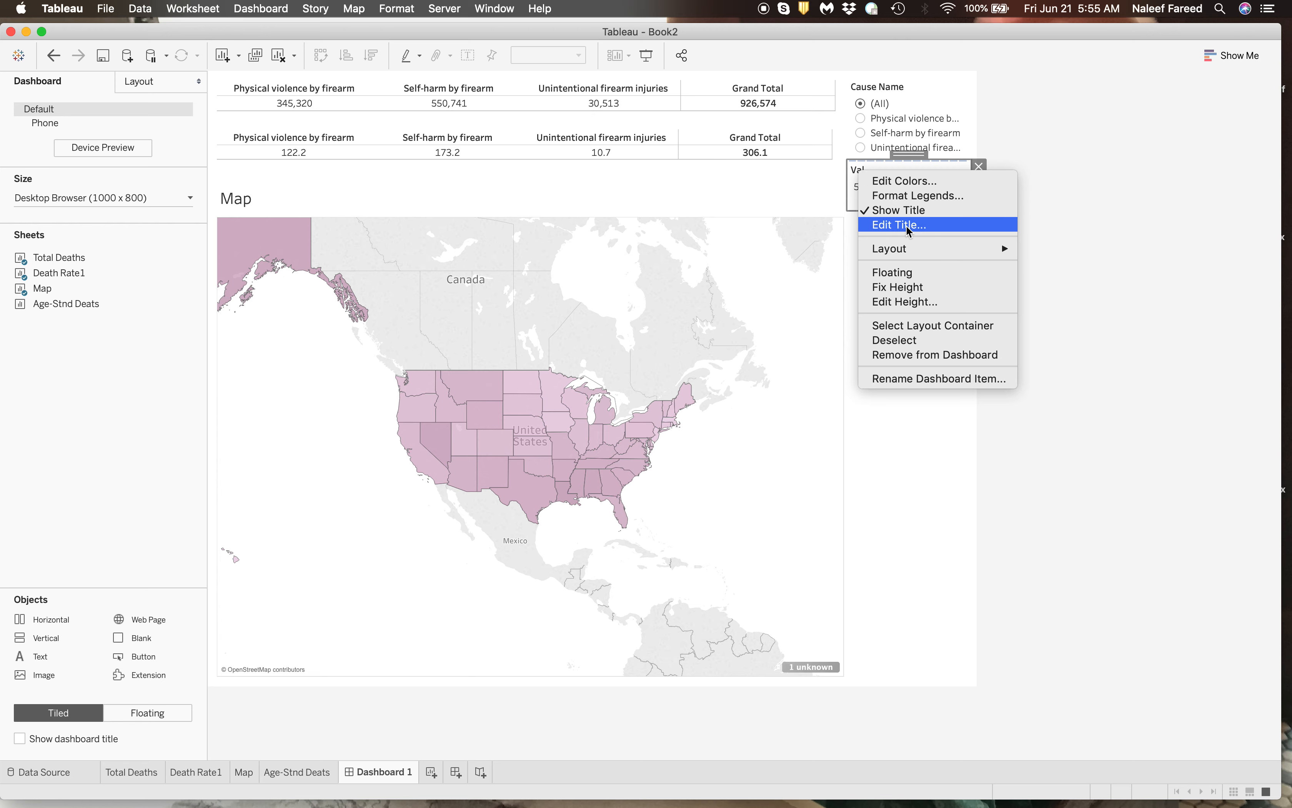
pyautogui.click(910, 211)
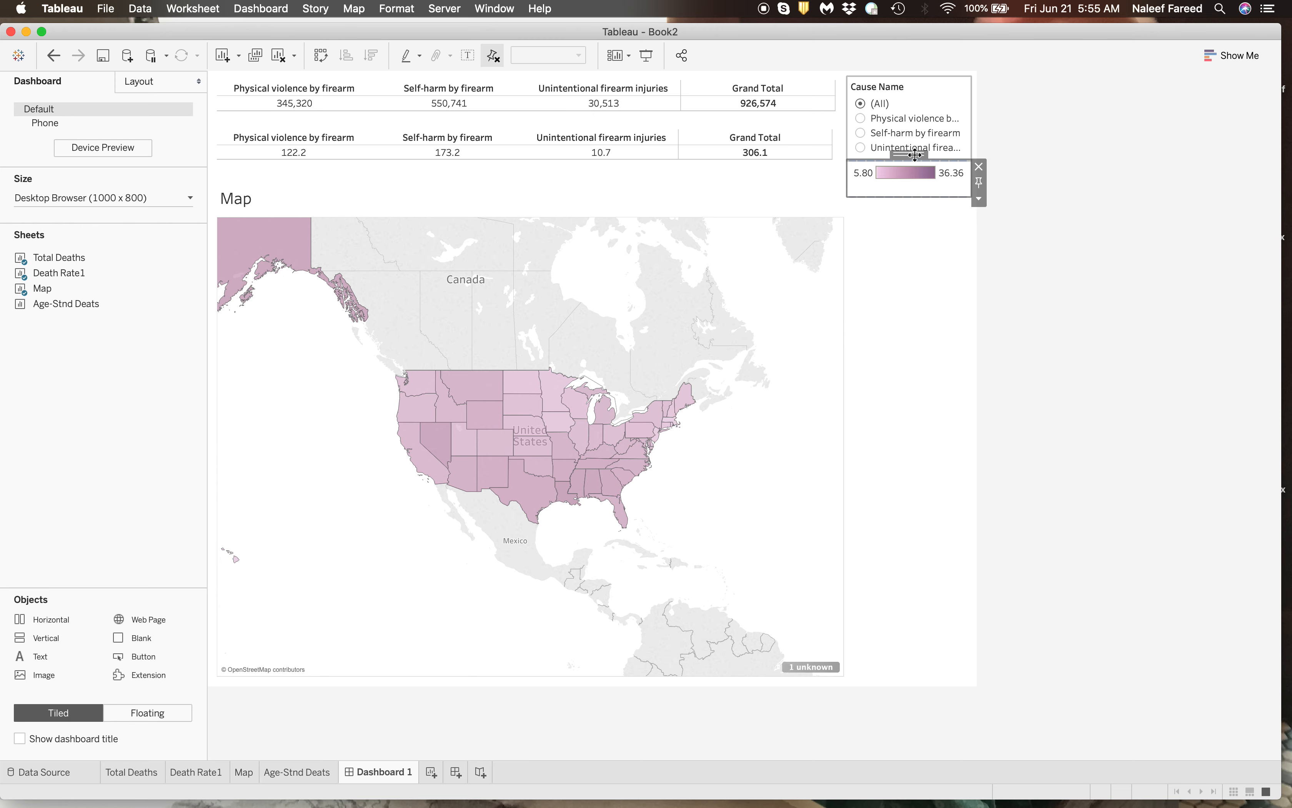
pyautogui.click(979, 167)
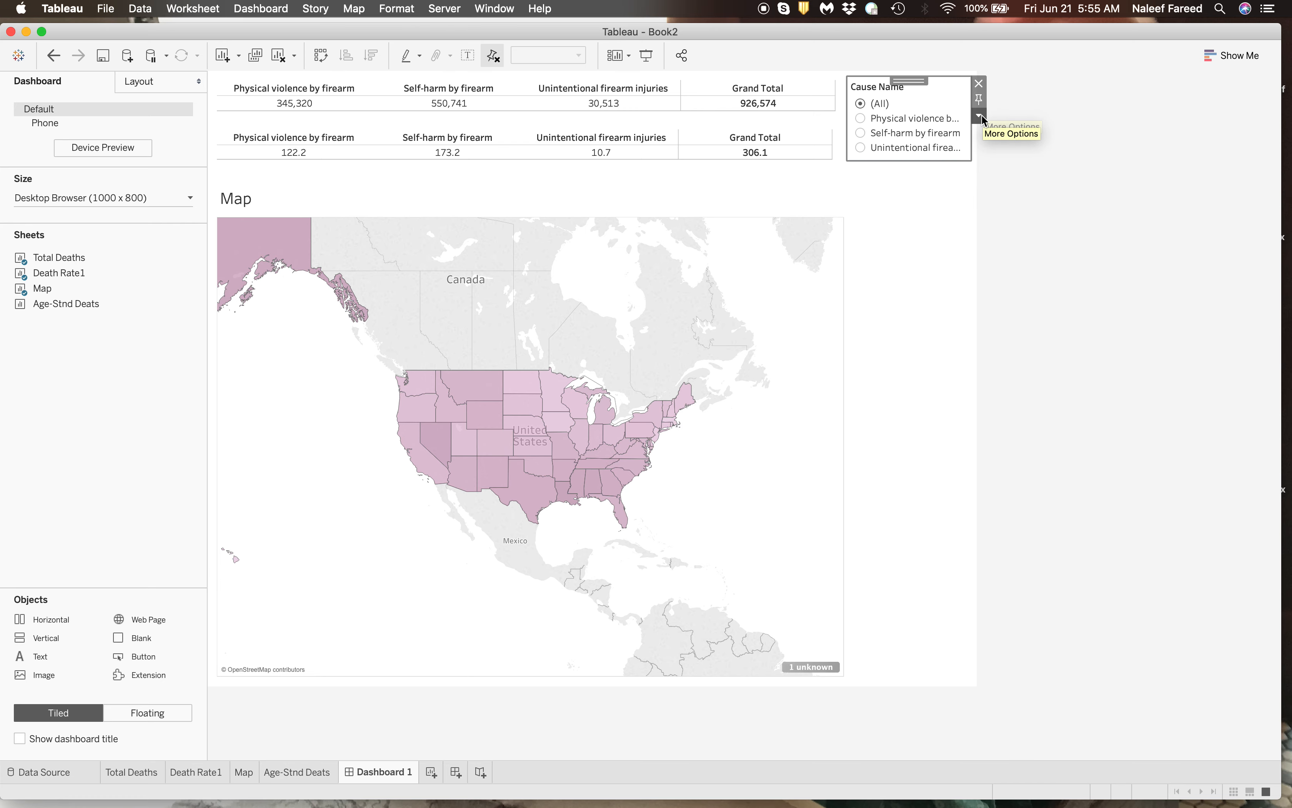
# Make the Cause Name filter floating and place it beside the two summary tables, above the map
pyautogui.click(979, 115)
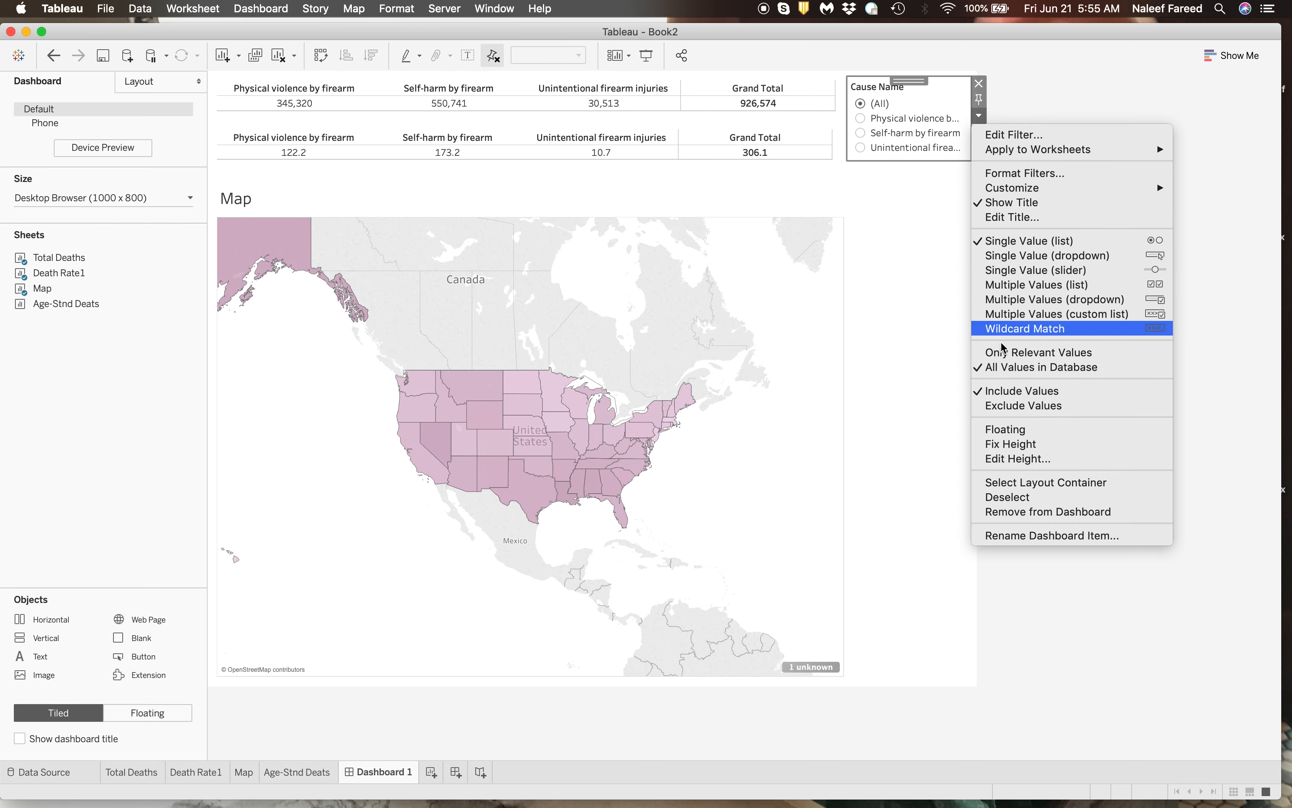
pyautogui.click(1005, 429)
pyautogui.moveTo(902, 90); pyautogui.dragTo(909, 74)
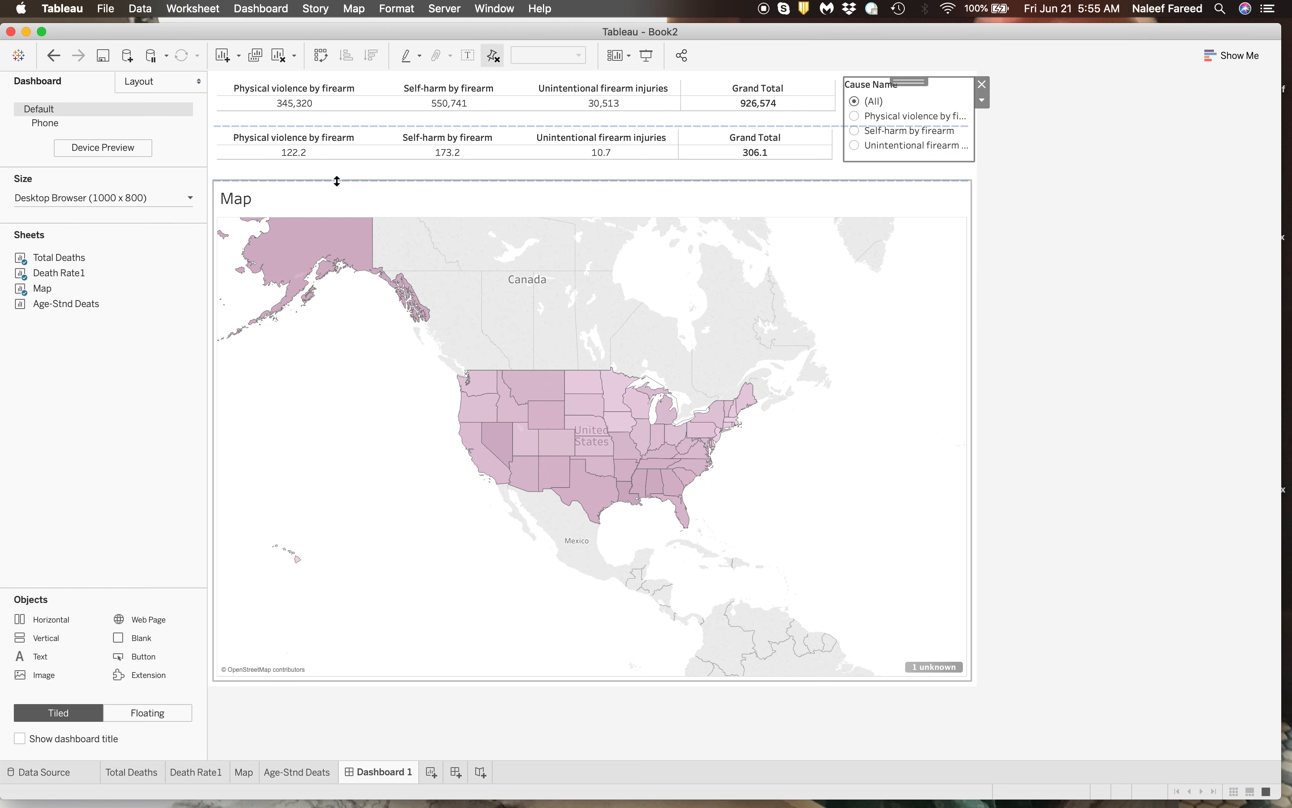
# Add the Age-Stnd Deats sheet below the map and shrink its area to a shallow strip
pyautogui.click(235, 205)
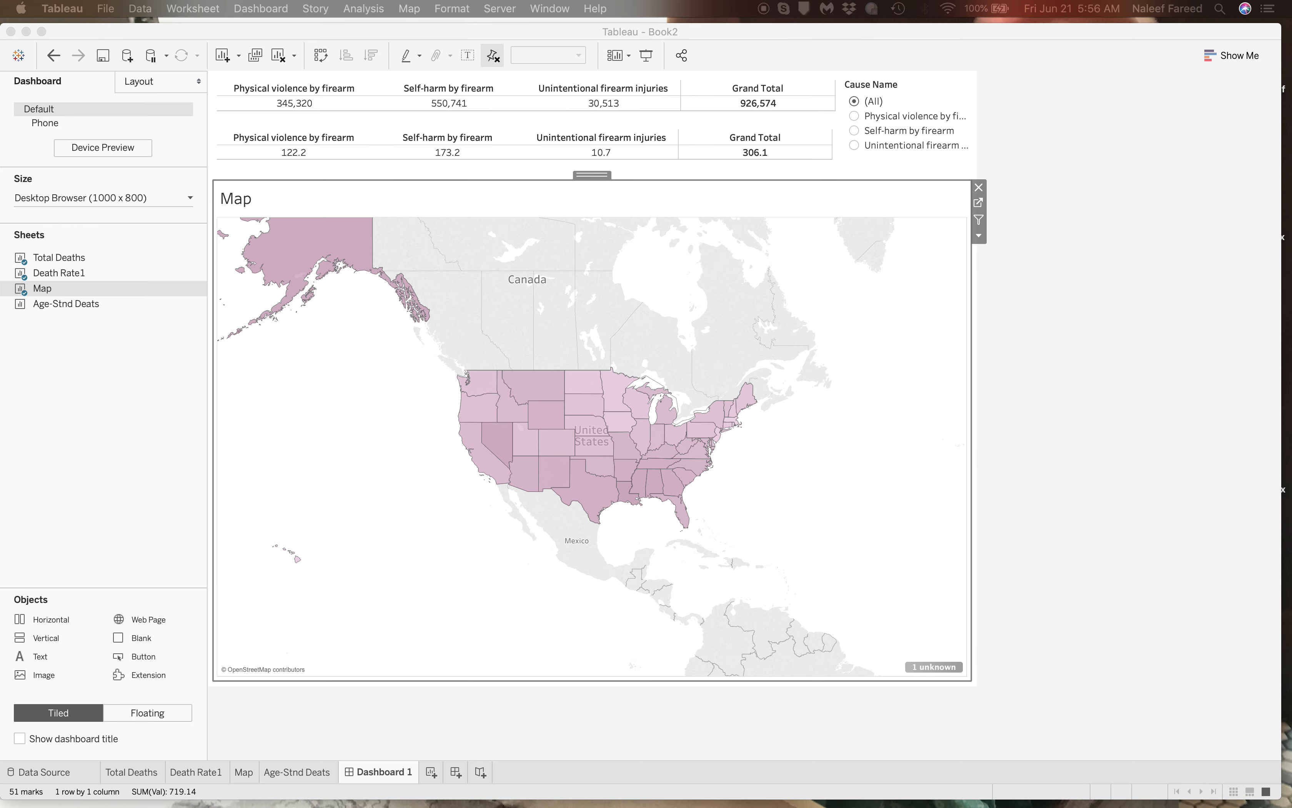
pyautogui.moveTo(81, 300); pyautogui.dragTo(441, 675)
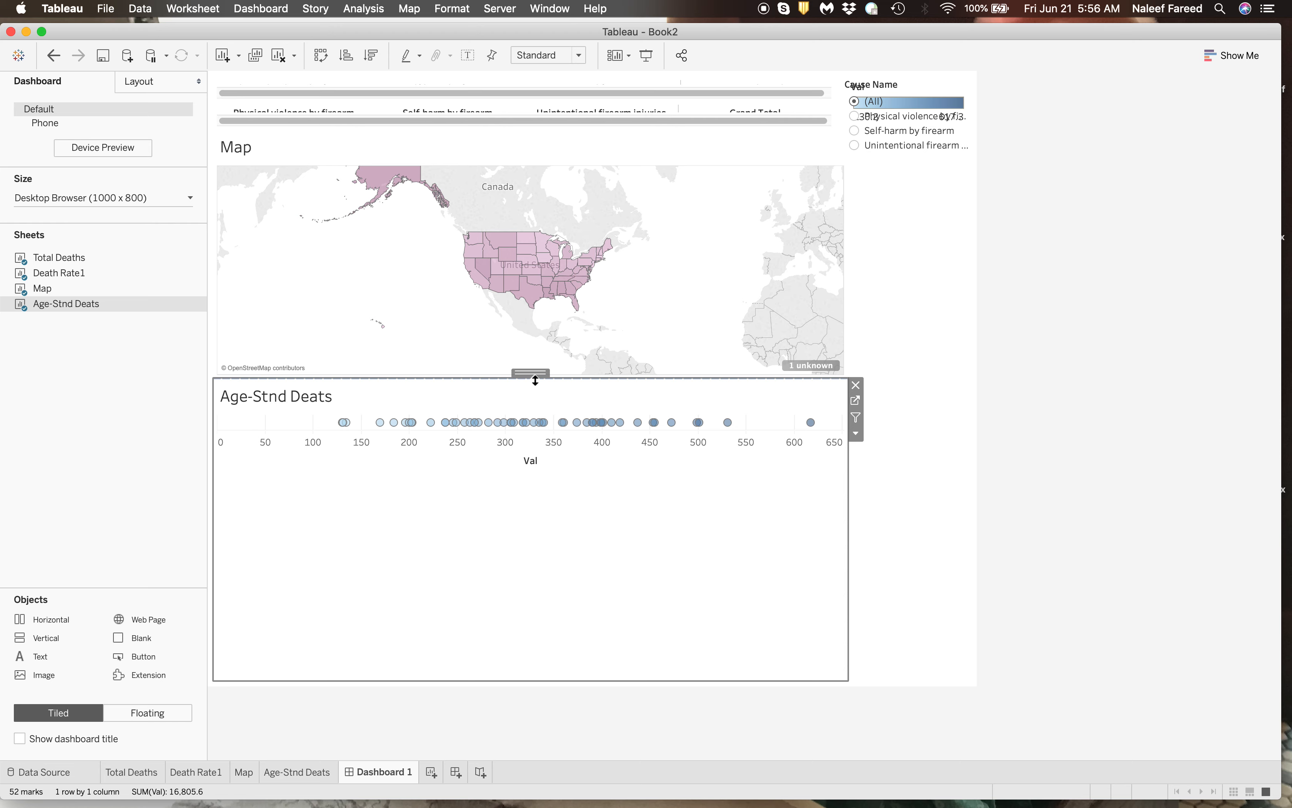
pyautogui.moveTo(532, 372); pyautogui.dragTo(535, 573)
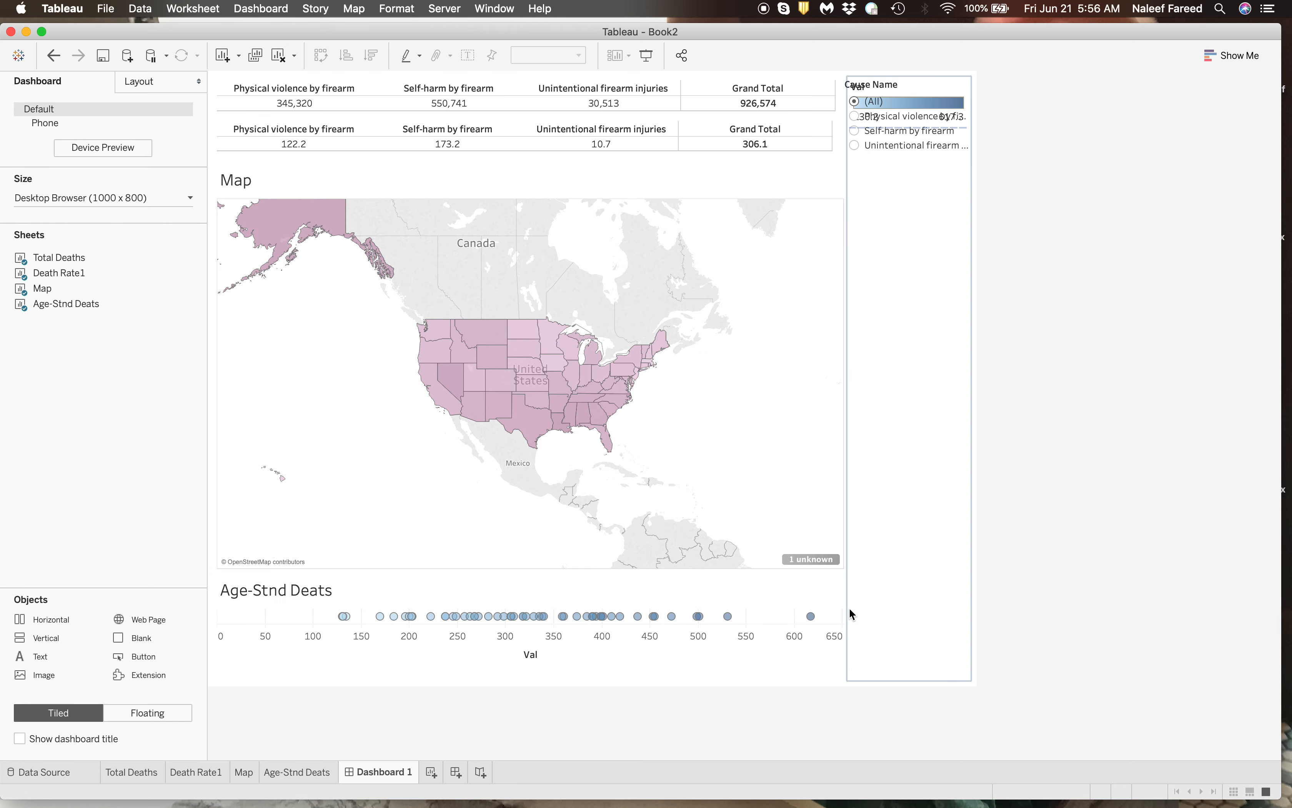
# Make the container holding the blue Val legend floating and place it over the map, just below the Cause Name filter
pyautogui.click(873, 620)
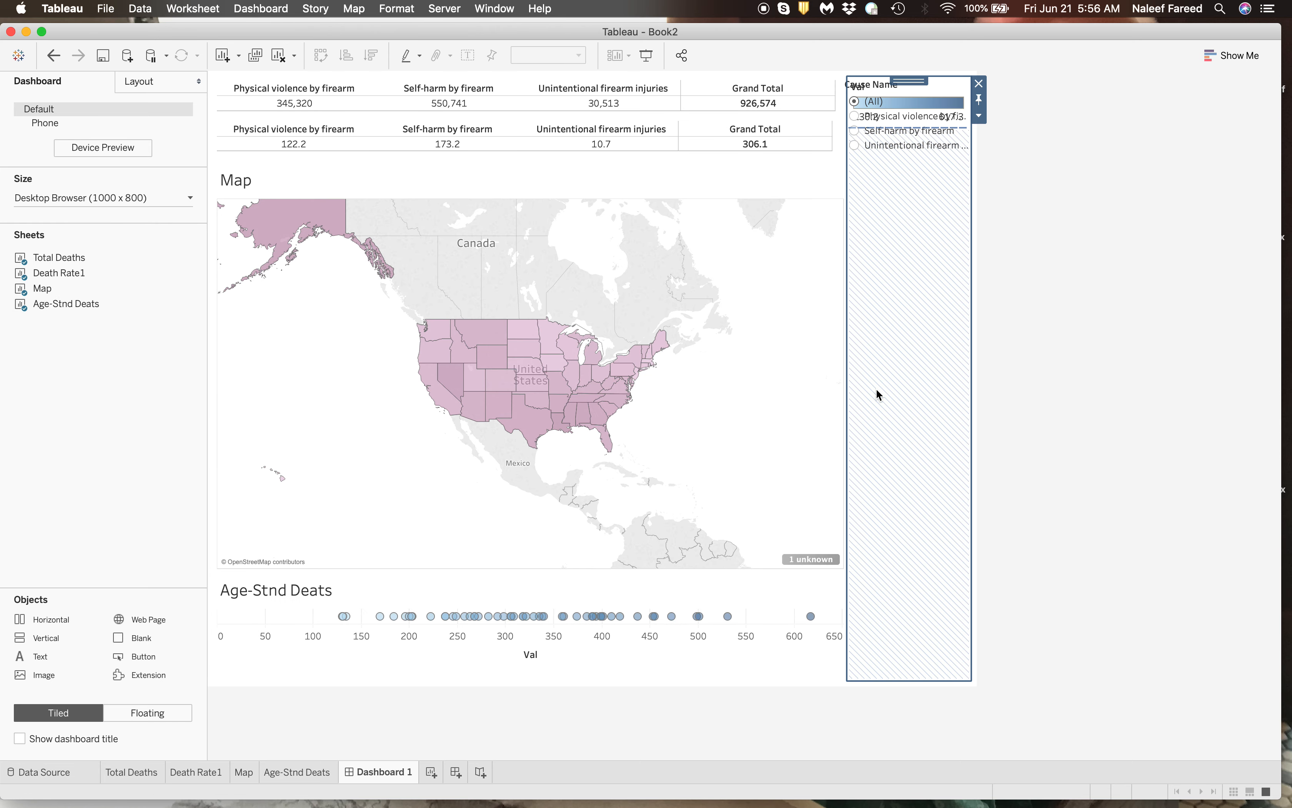
pyautogui.click(979, 116)
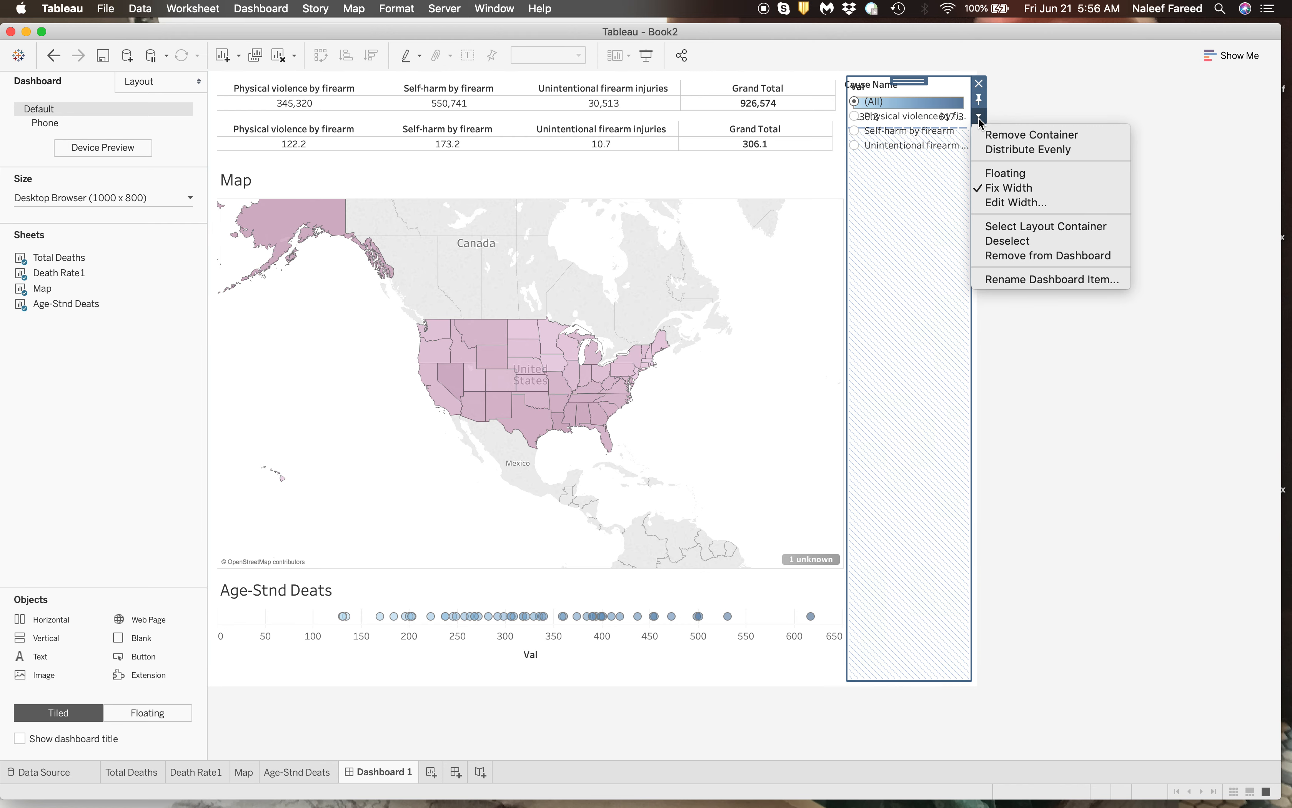
pyautogui.click(1023, 178)
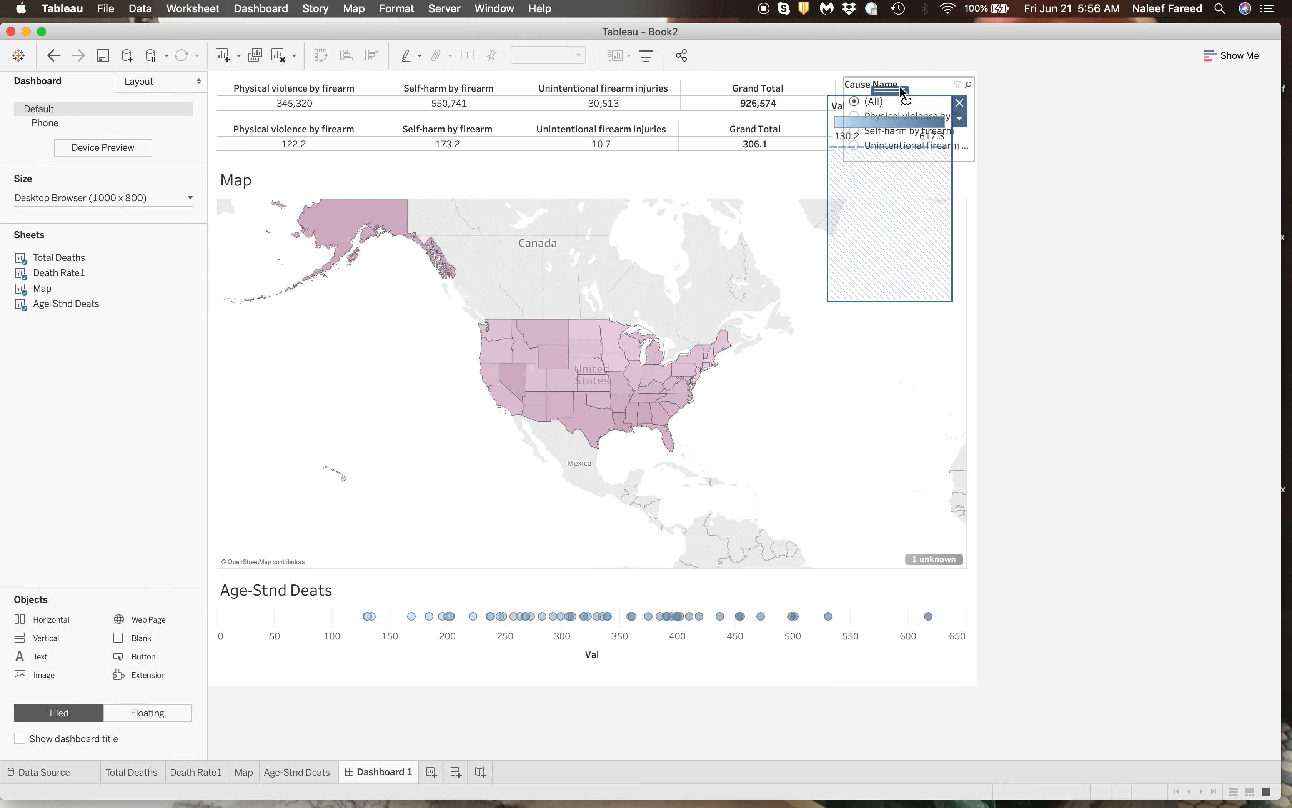
pyautogui.moveTo(913, 95); pyautogui.dragTo(913, 182)
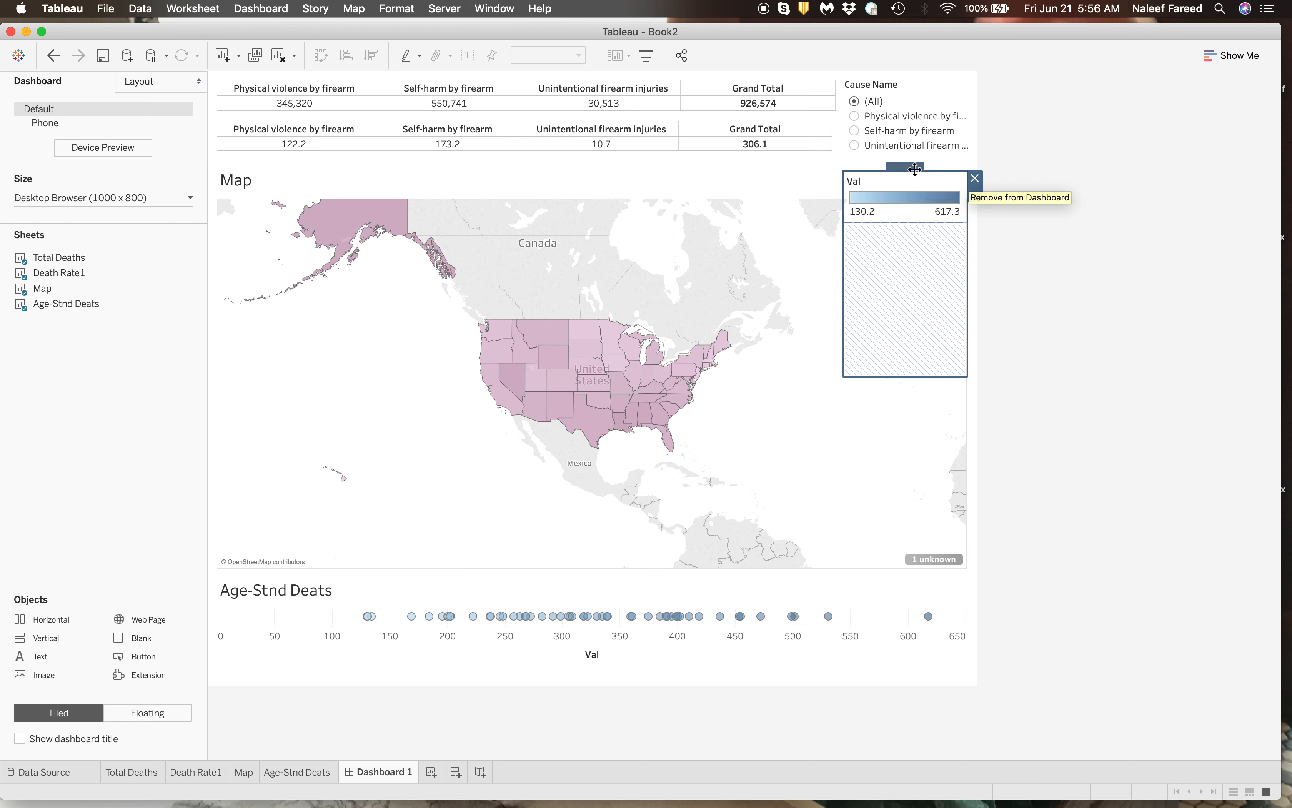
pyautogui.moveTo(905, 166); pyautogui.dragTo(903, 202)
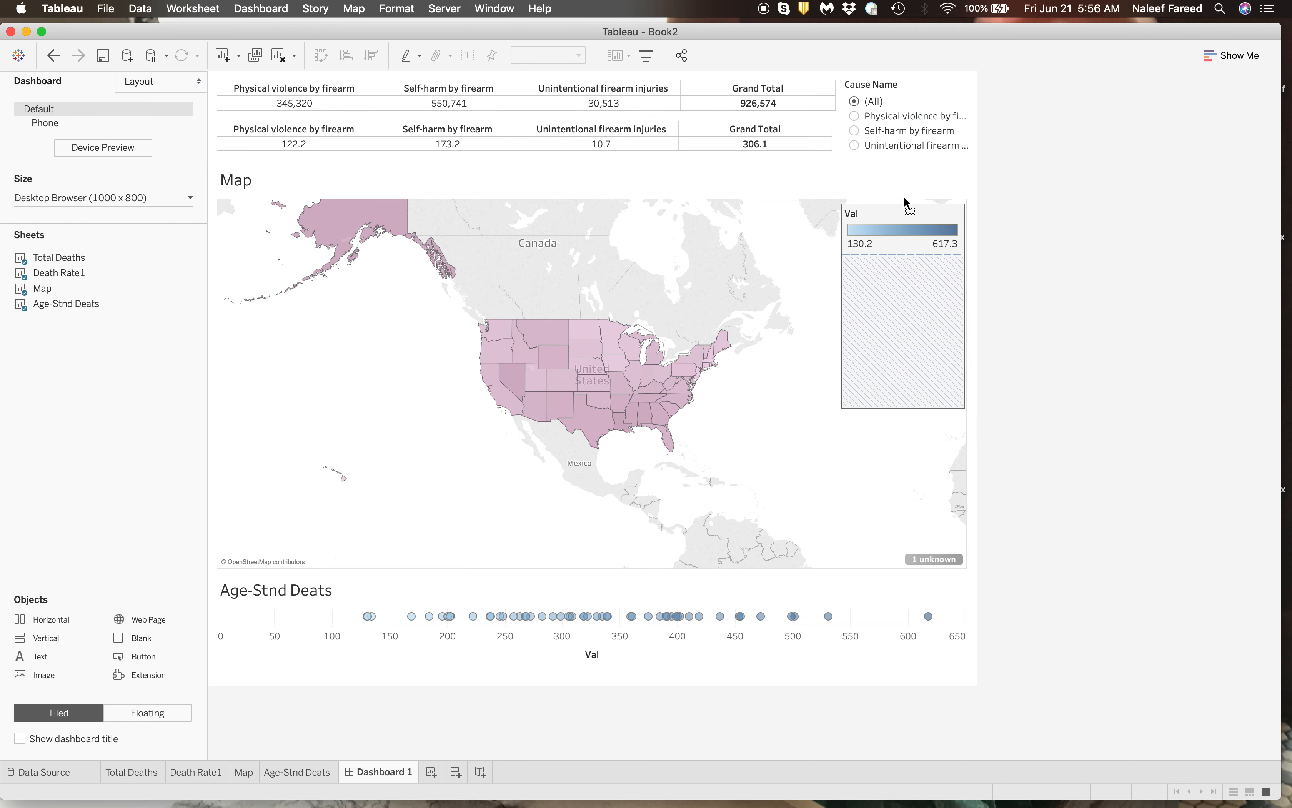
# Clear the Val axis title of the Age-Stnd Deats chart and slightly increase the height of its plot row
pyautogui.click(591, 662)
pyautogui.rightClick(591, 661)
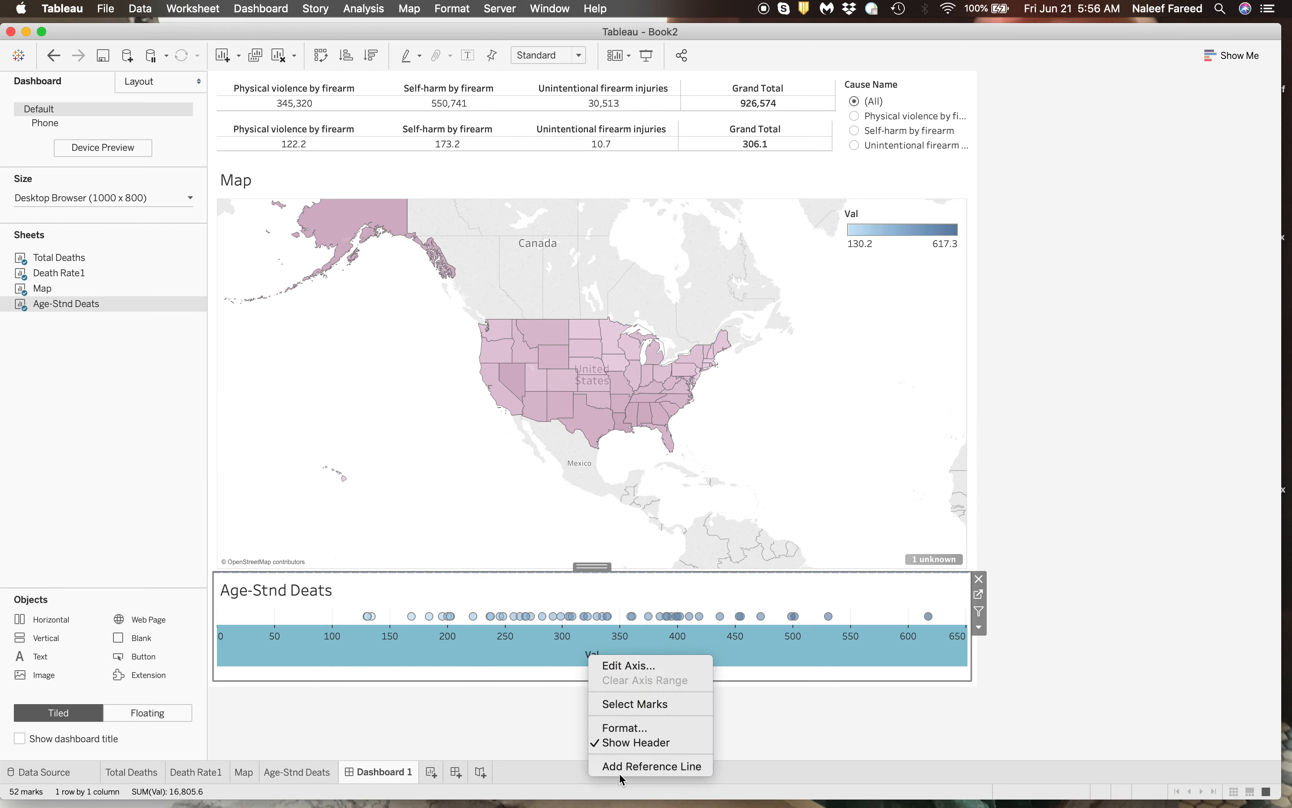
pyautogui.click(603, 668)
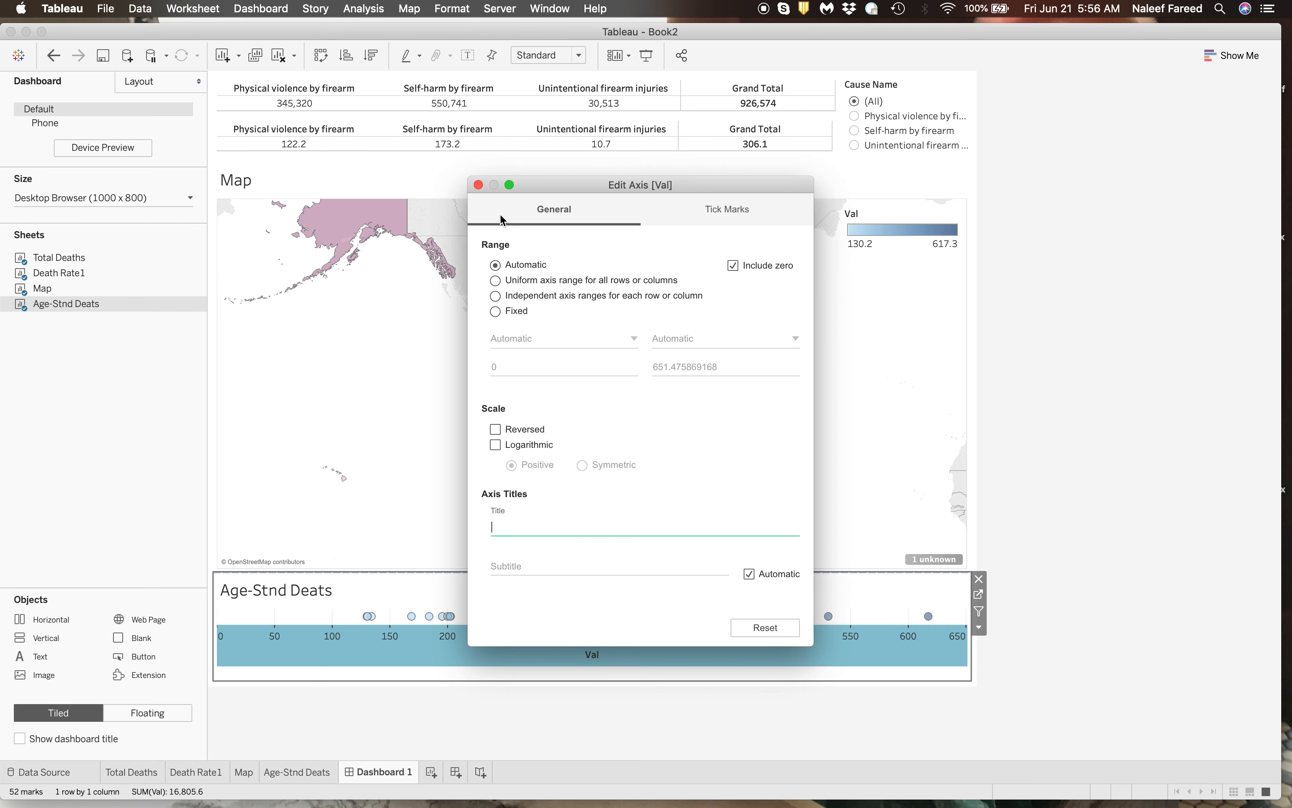
pyautogui.click(478, 185)
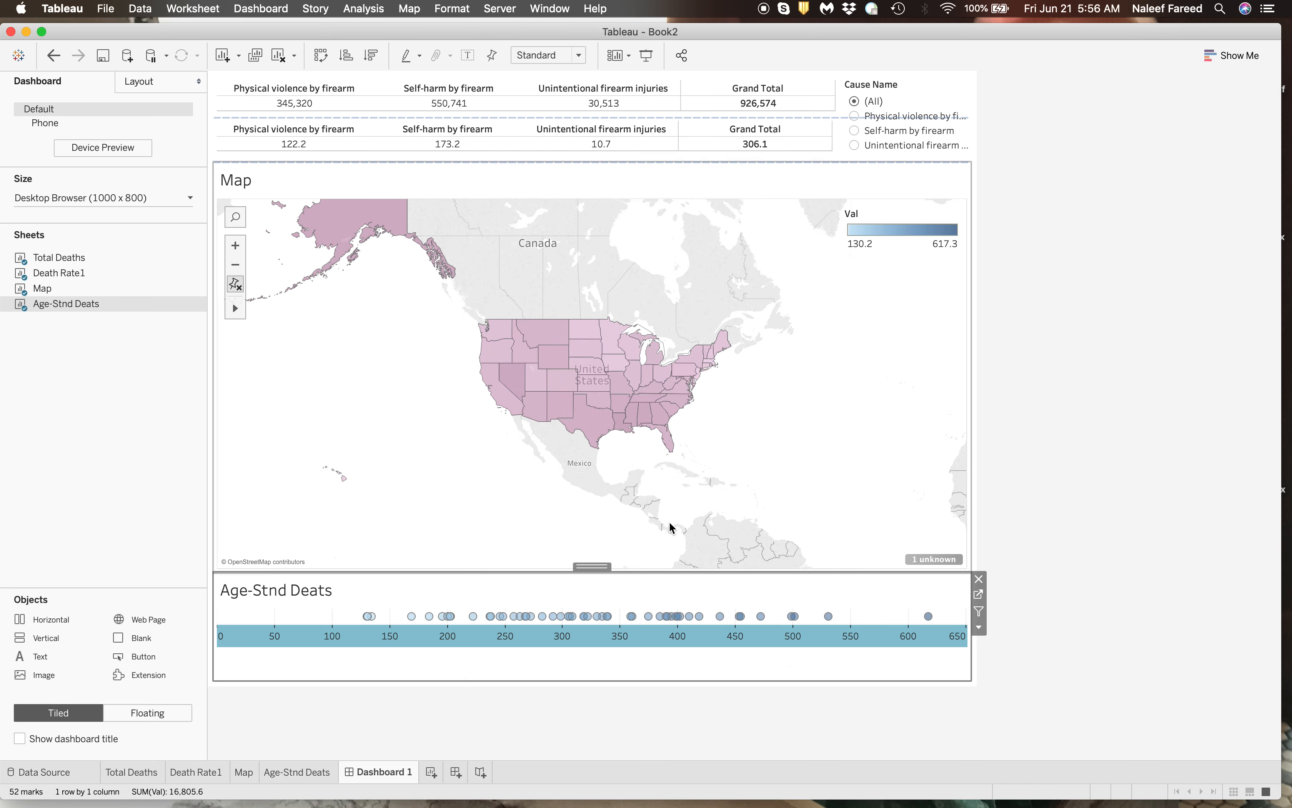
pyautogui.click(631, 650)
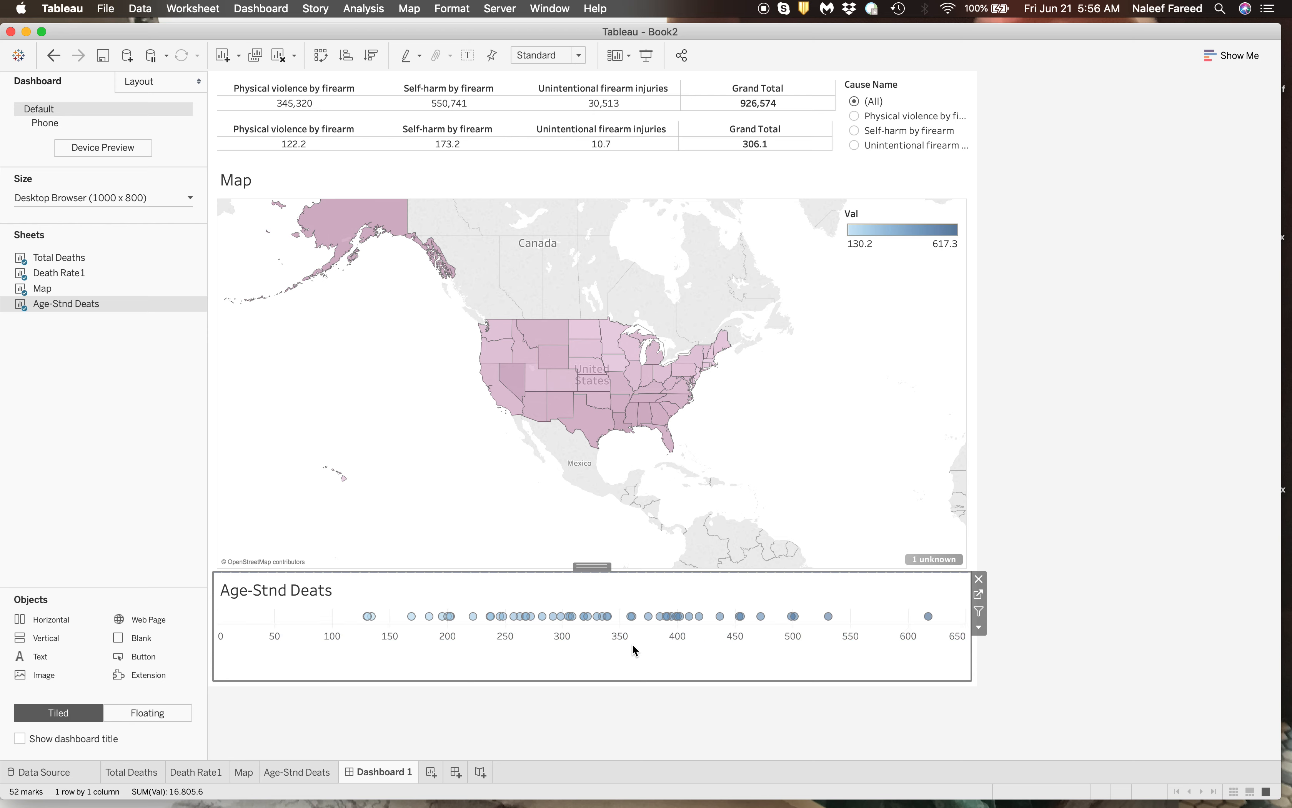
pyautogui.moveTo(631, 645); pyautogui.dragTo(631, 662)
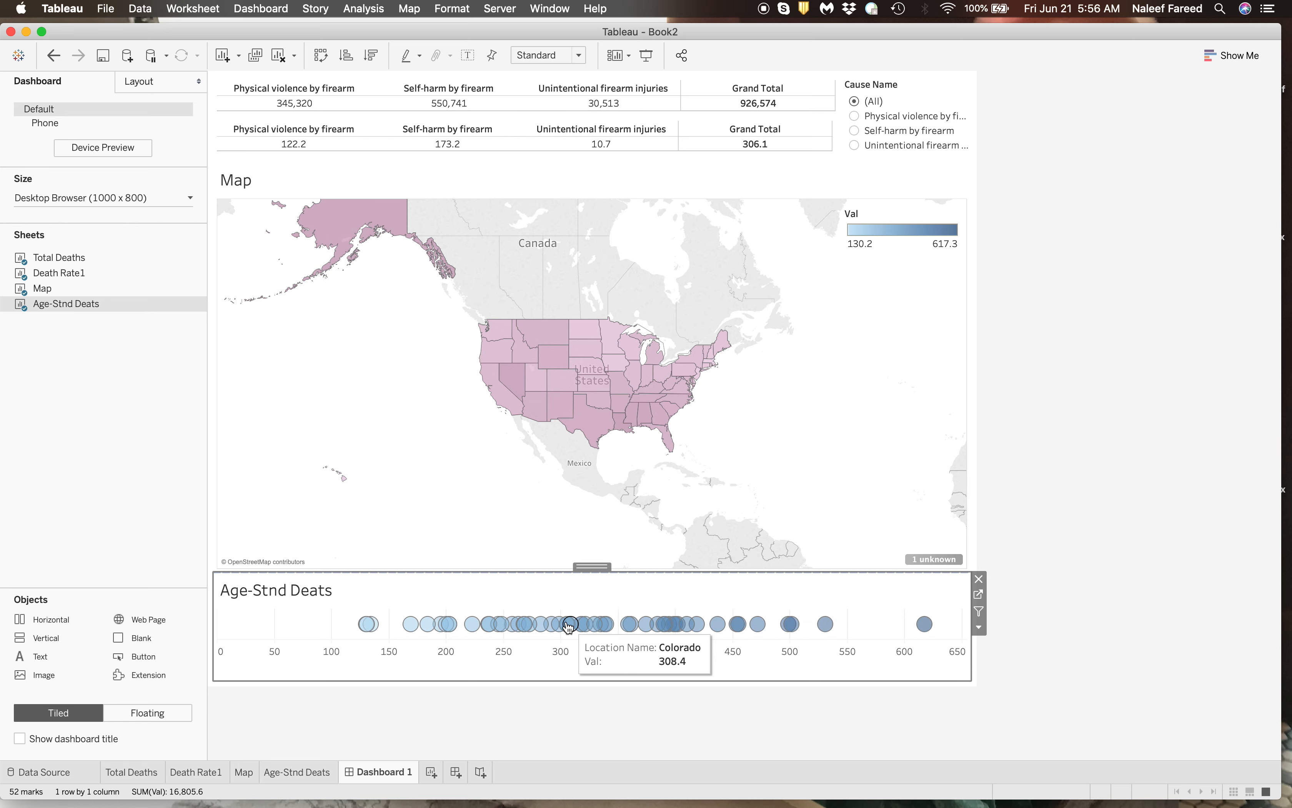
pyautogui.doubleClick(308, 594)
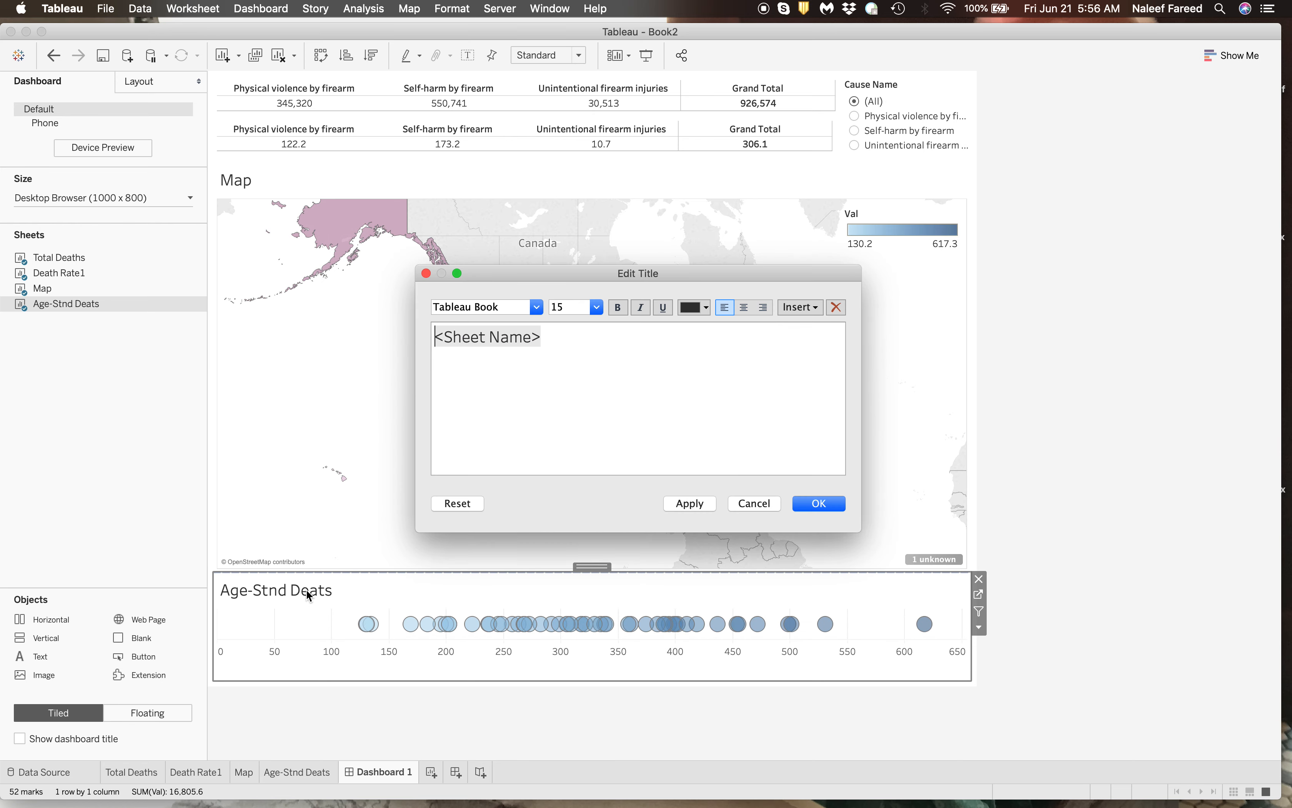
pyautogui.click(752, 507)
pyautogui.rightClick(552, 623)
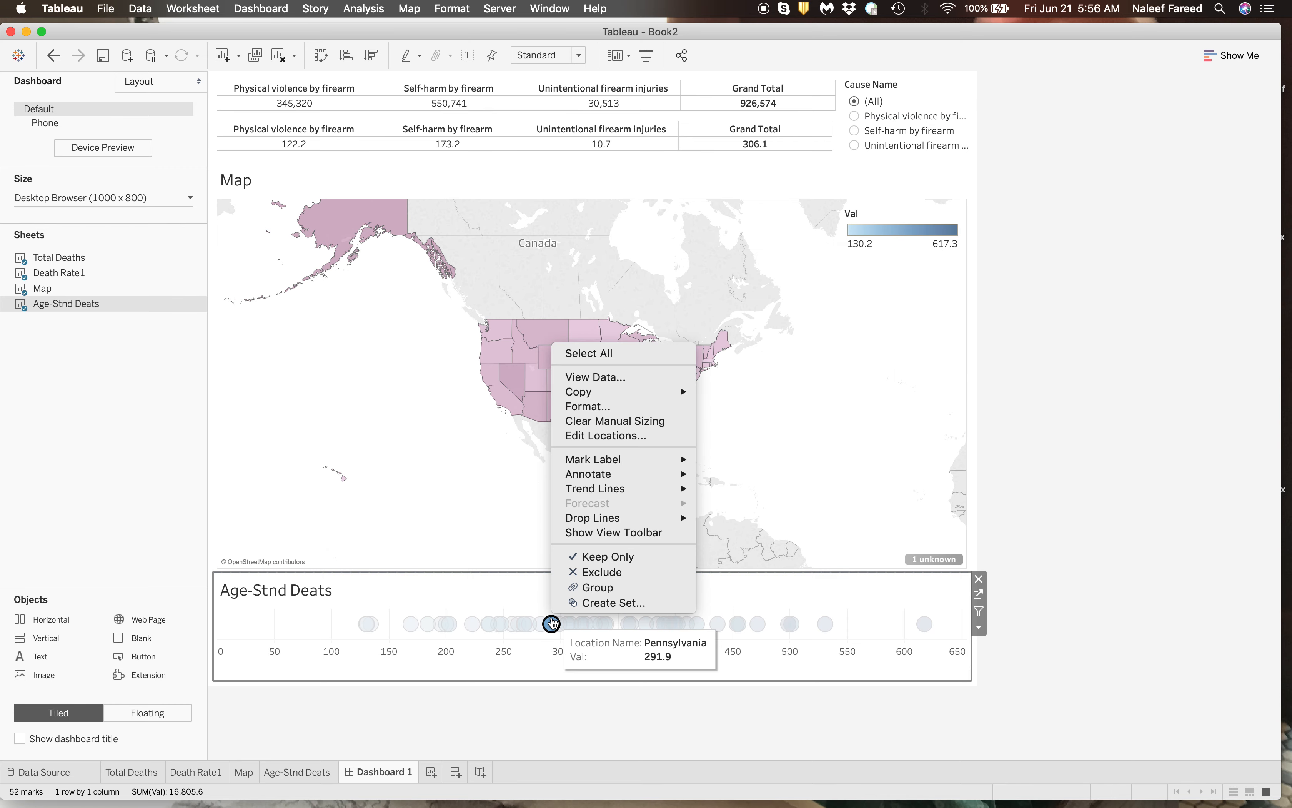
pyautogui.click(980, 596)
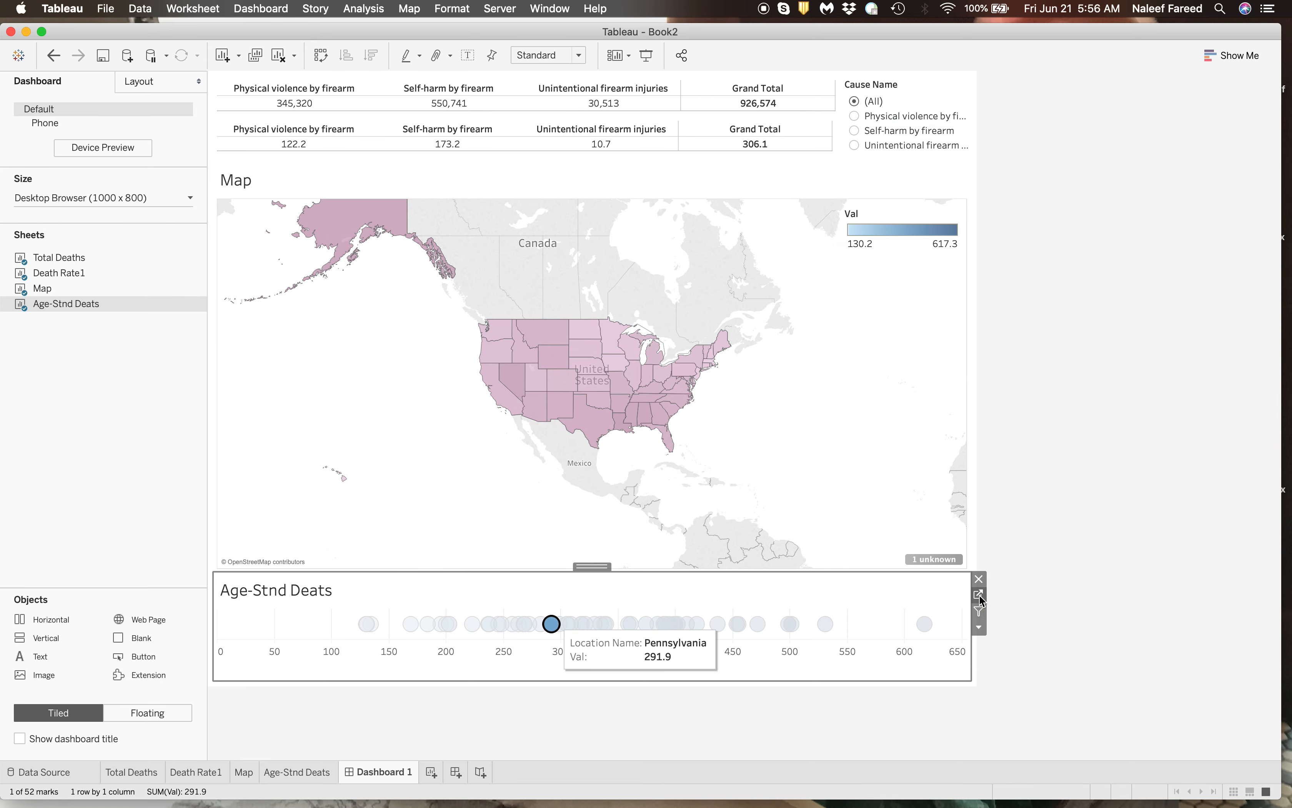
# Go to the Age-Stnd Deats worksheet and add Median with Quartiles to its chart
pyautogui.click(979, 596)
pyautogui.click(158, 79)
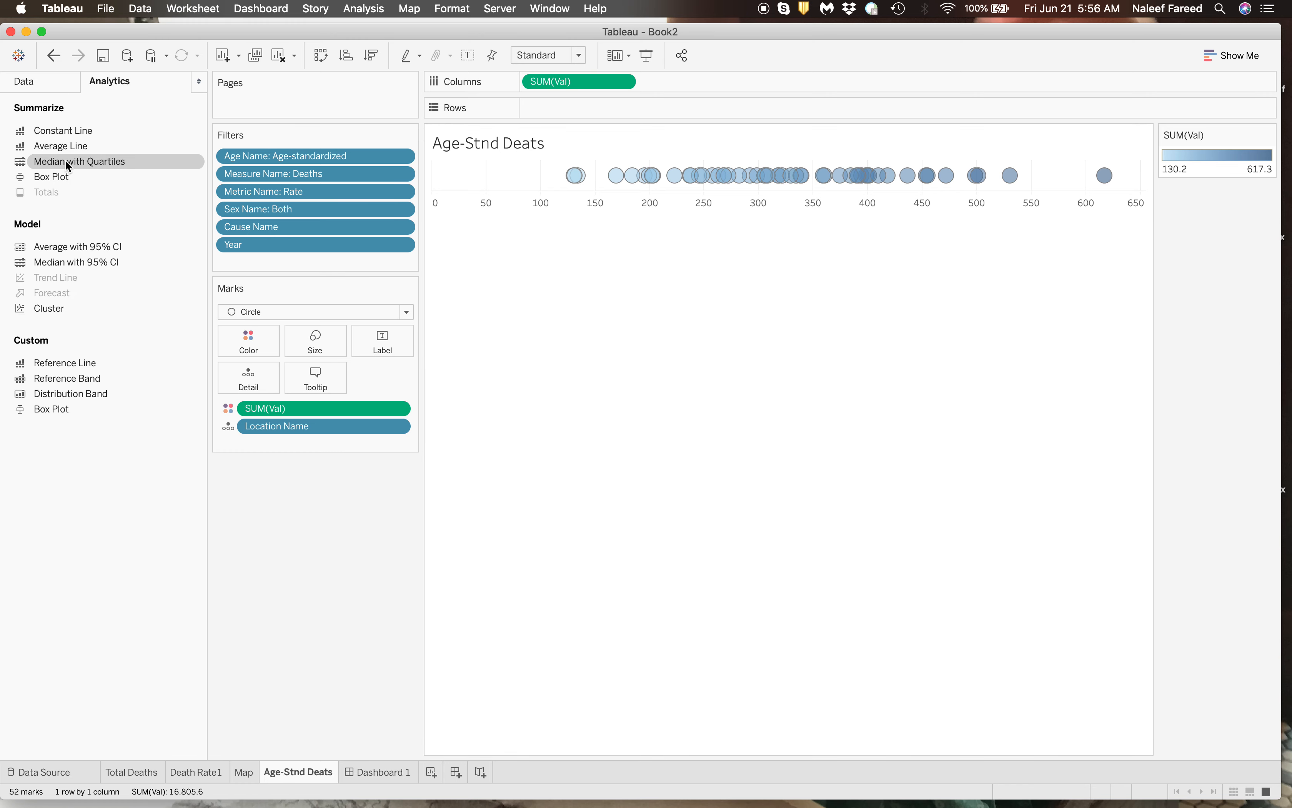
pyautogui.moveTo(67, 161); pyautogui.dragTo(593, 177)
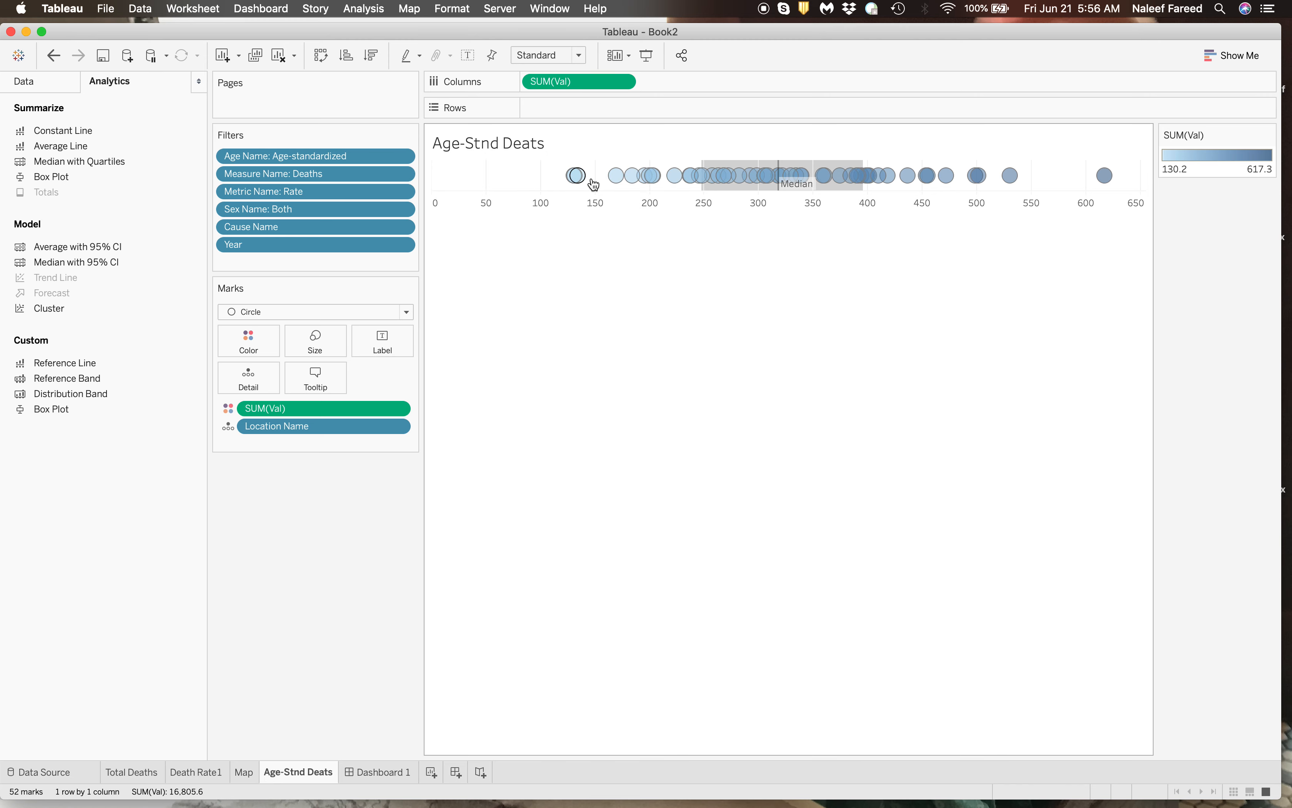
pyautogui.rightClick(778, 169)
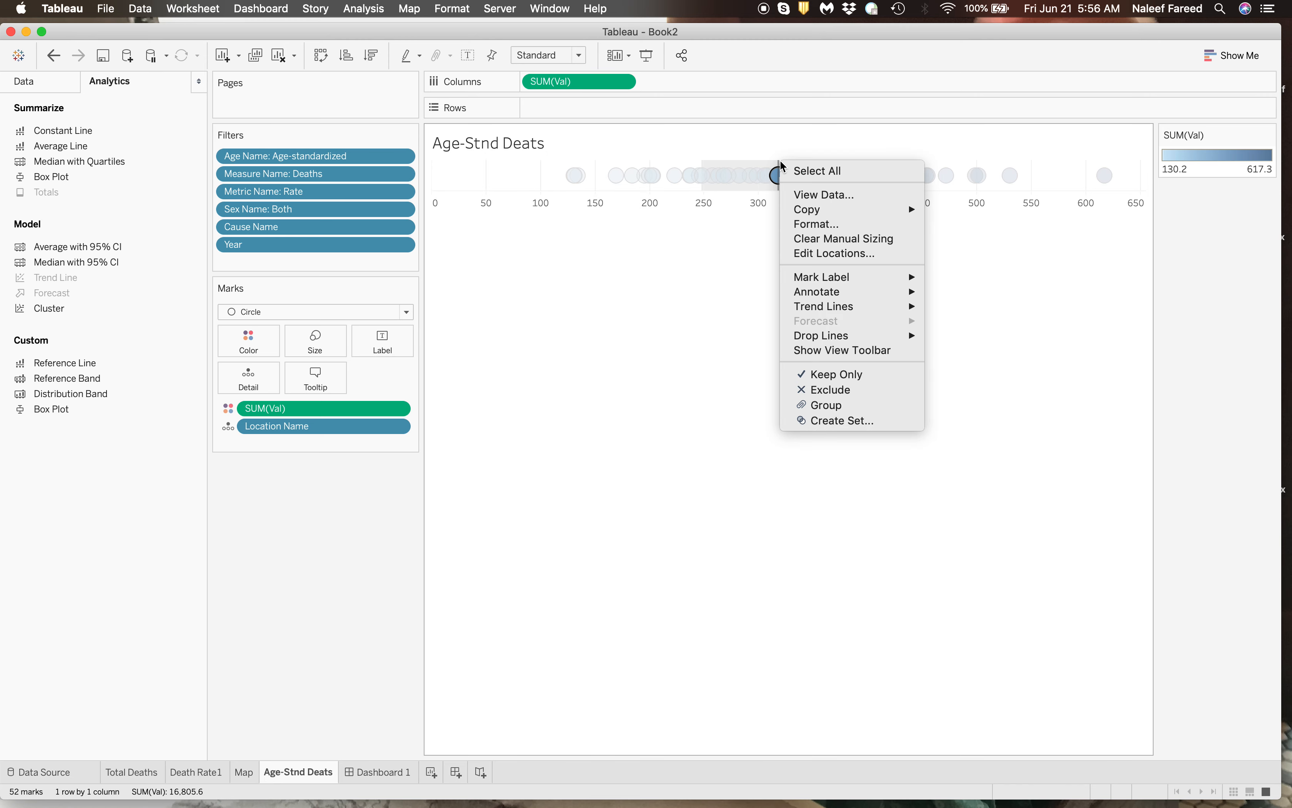
pyautogui.click(822, 243)
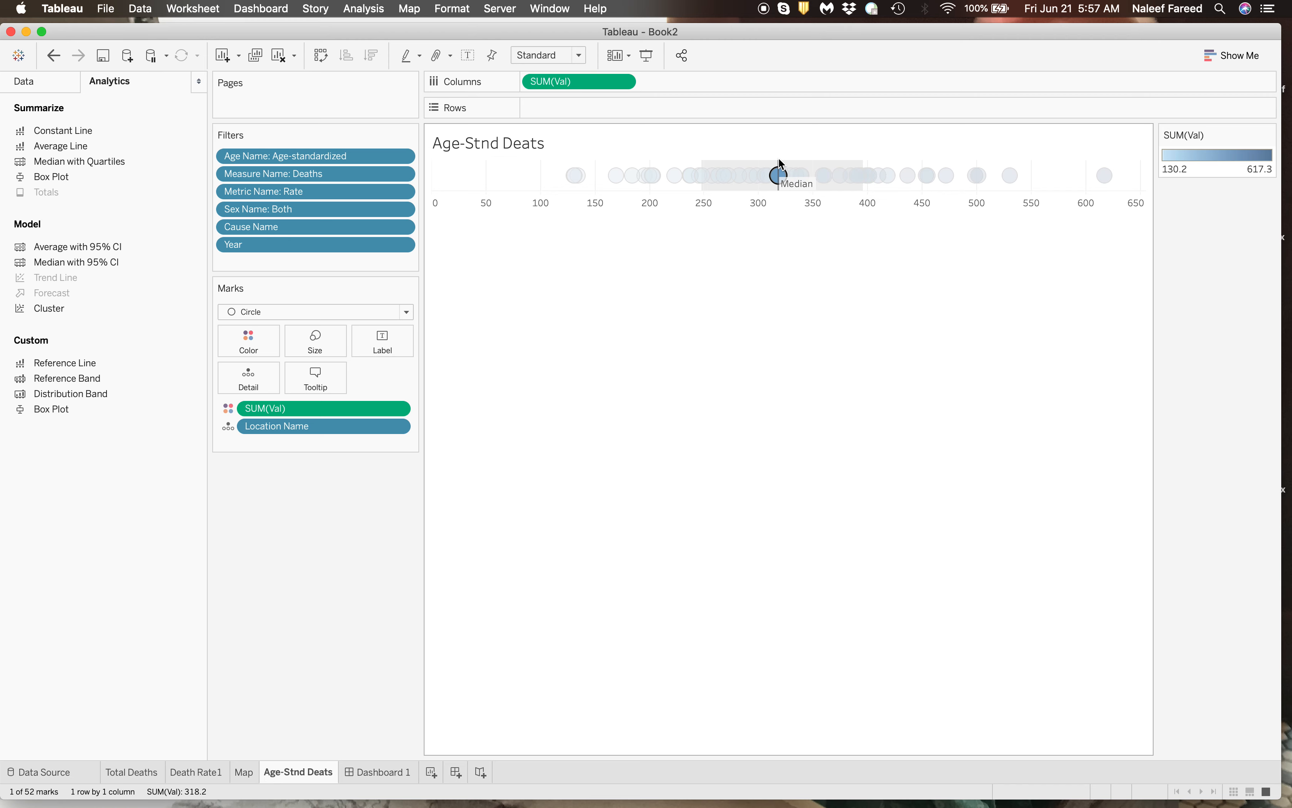
pyautogui.rightClick(780, 166)
pyautogui.click(781, 169)
pyautogui.click(781, 180)
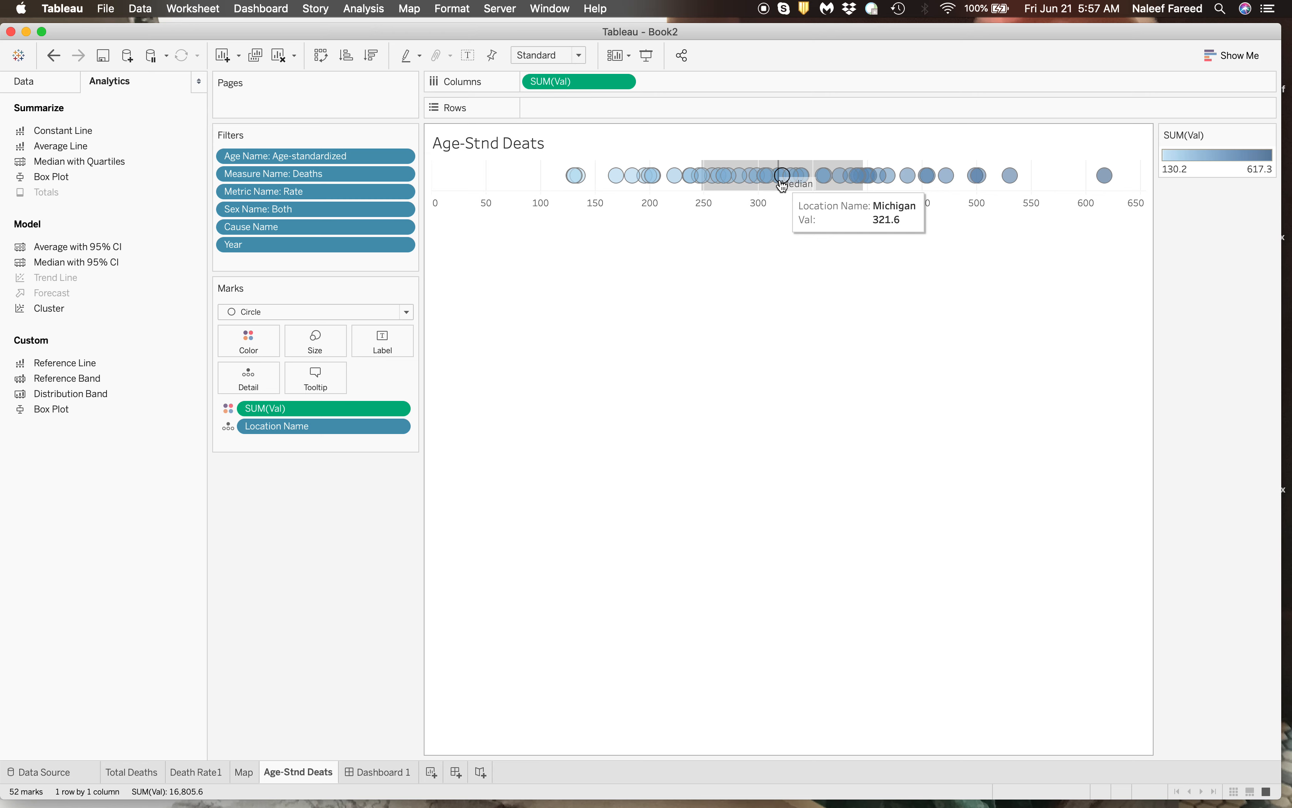
pyautogui.click(782, 187)
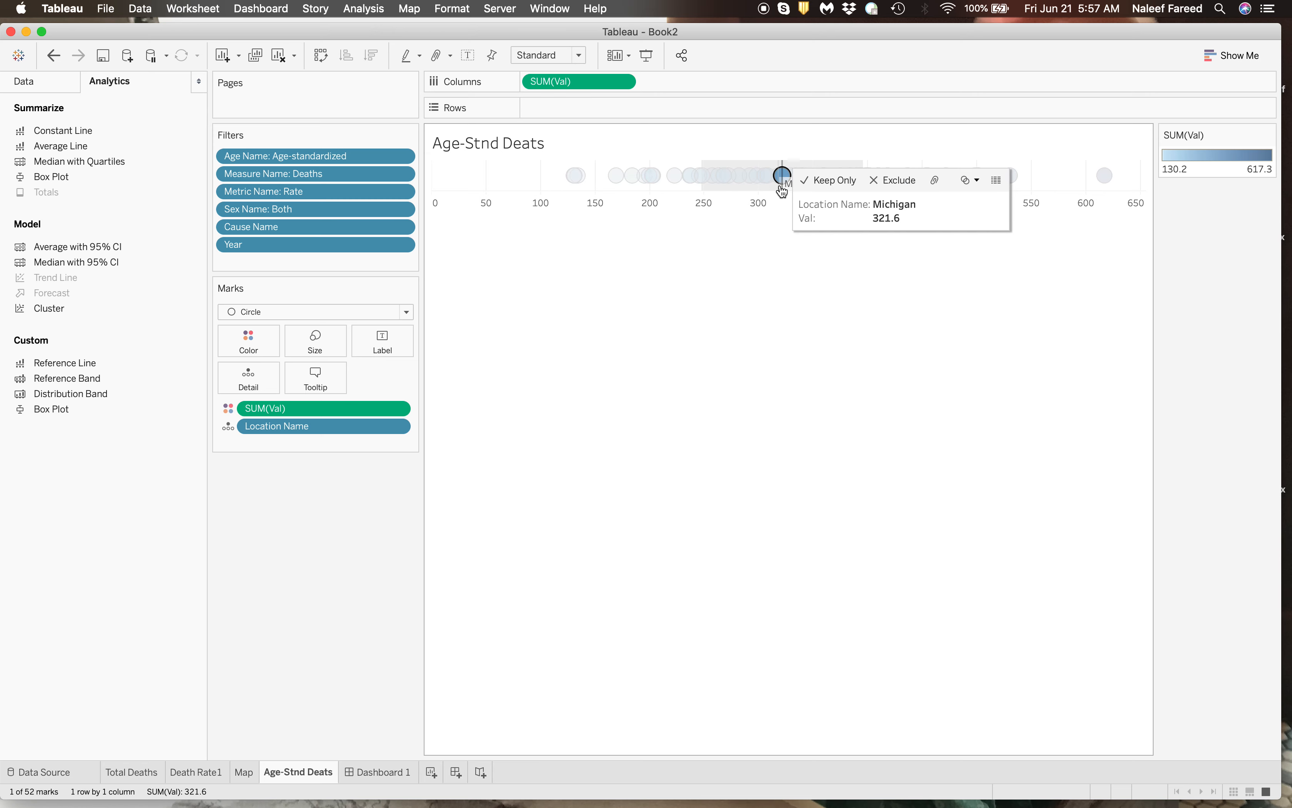
# Edit the median reference line to have no label and no recalculated line for highlighted or selected data points
pyautogui.click(779, 184)
pyautogui.click(858, 180)
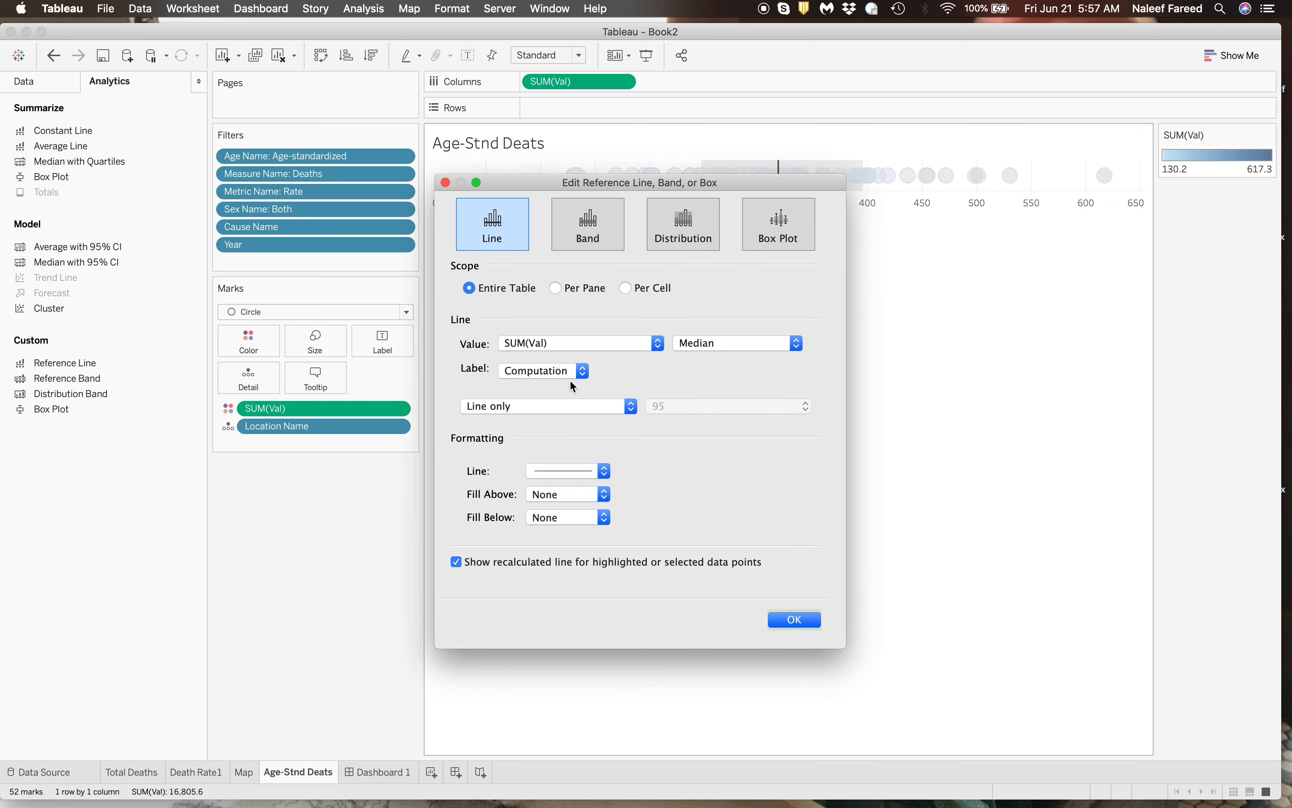
pyautogui.click(502, 561)
pyautogui.click(566, 372)
pyautogui.click(556, 345)
# Color the median reference line red and apply the reference line settings
pyautogui.click(569, 473)
pyautogui.click(537, 668)
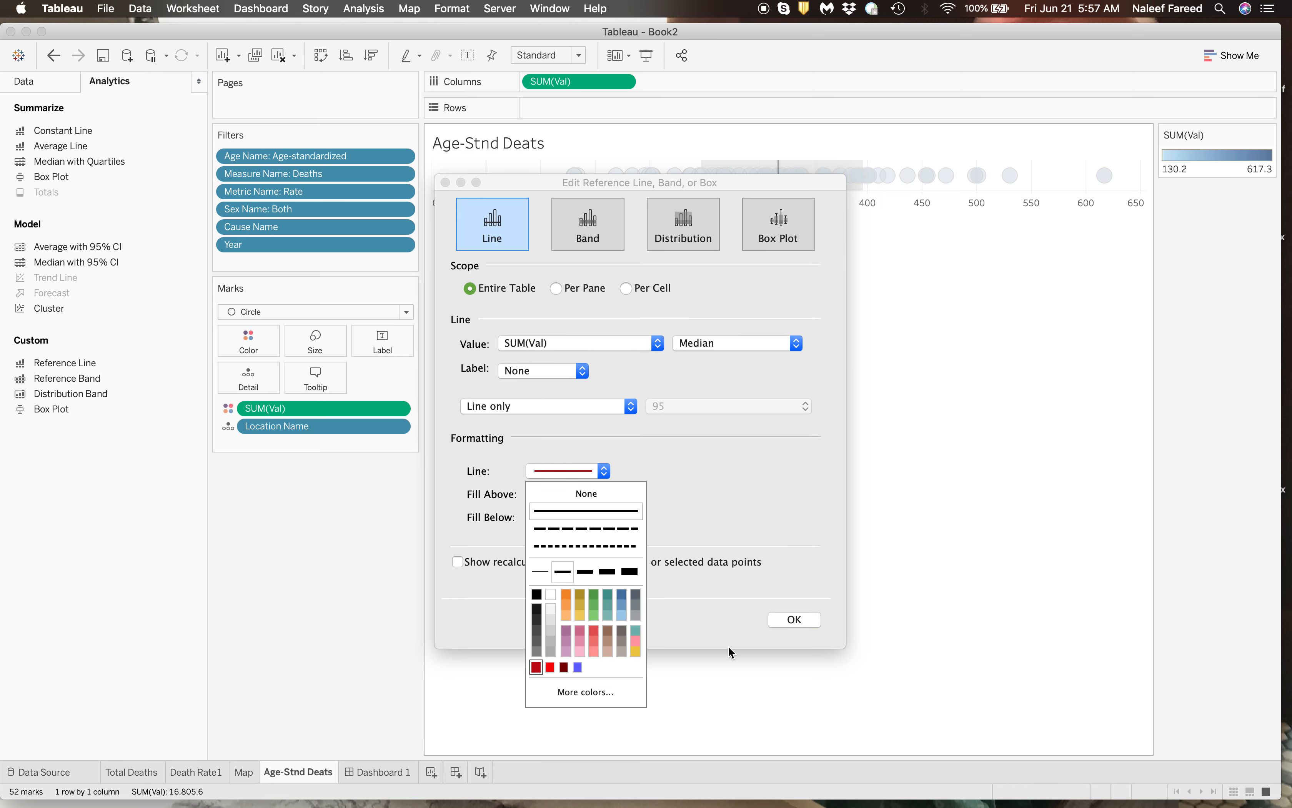
pyautogui.click(814, 625)
pyautogui.click(814, 625)
pyautogui.click(838, 402)
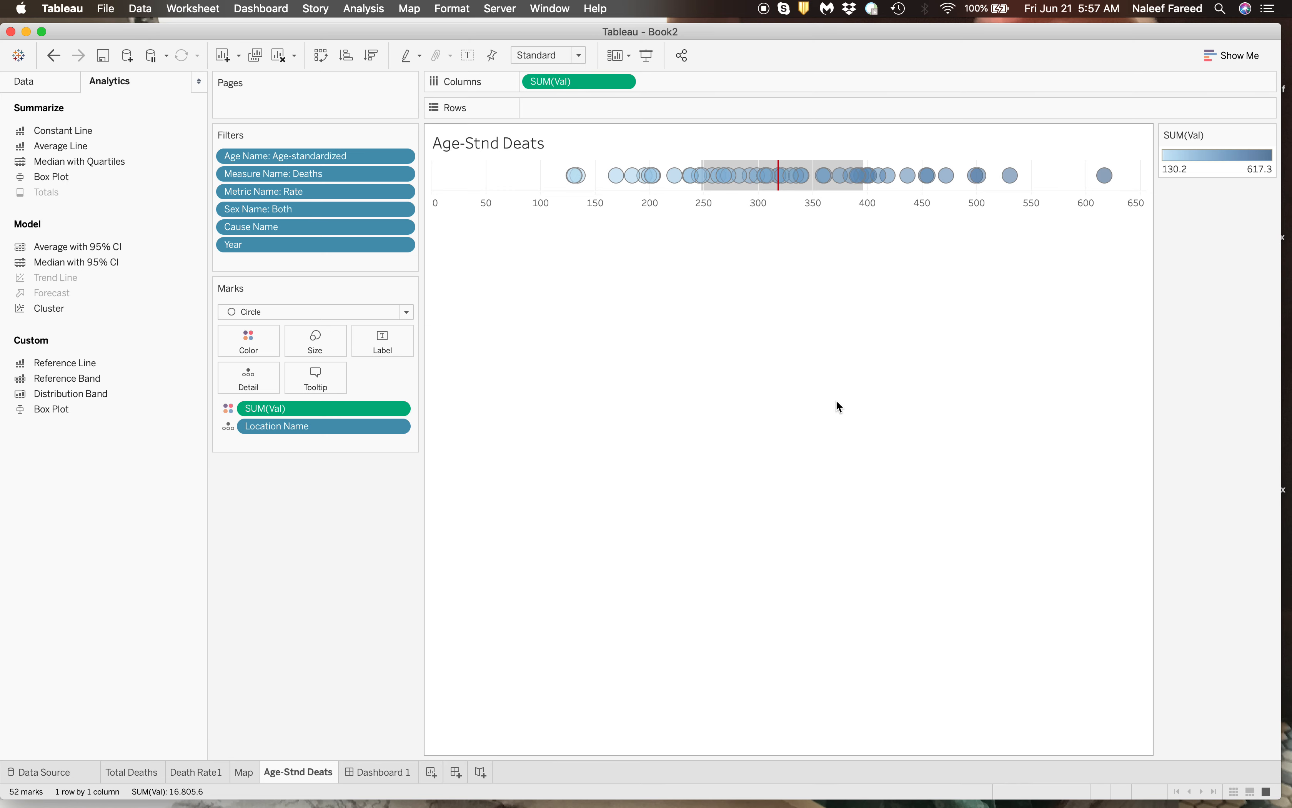
# On Dashboard 1, clear the selected Age-Stnd Deats mark and select Kansas on the map
pyautogui.click(386, 773)
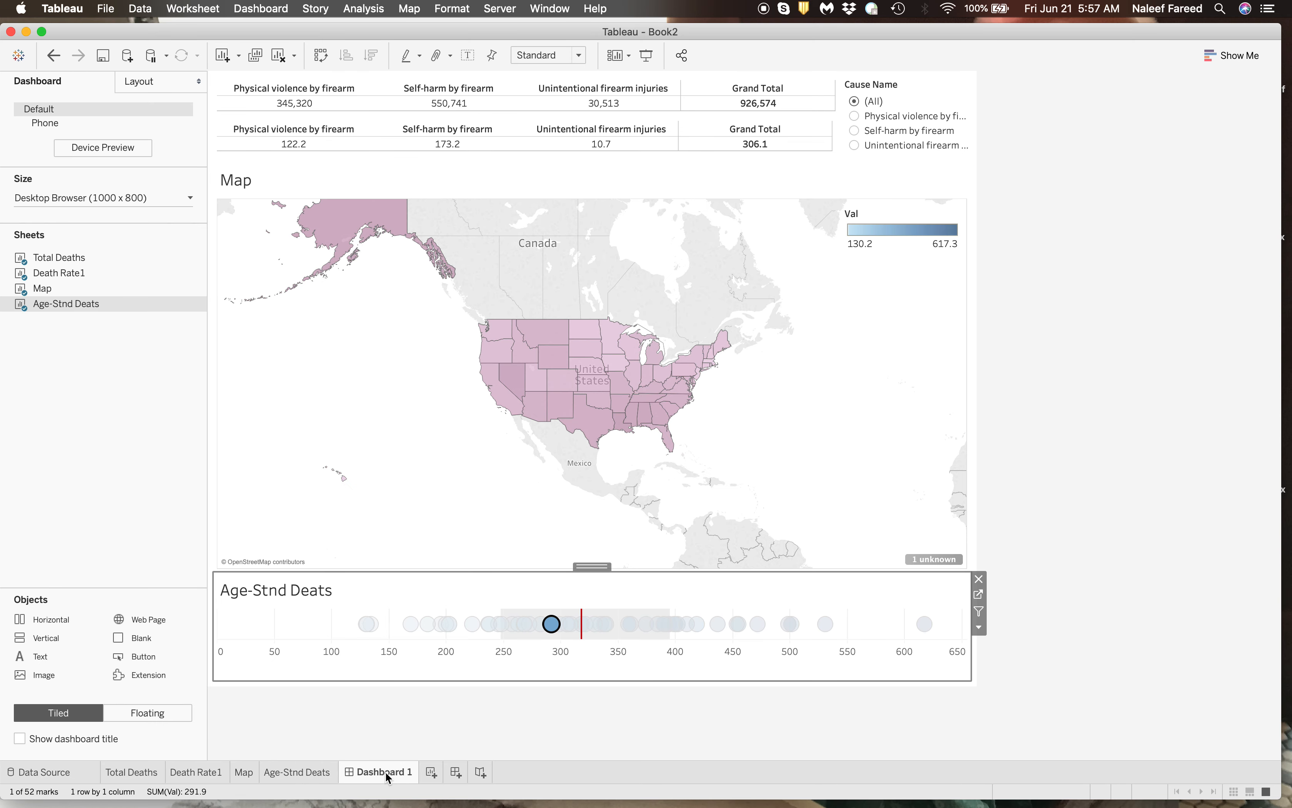
pyautogui.click(583, 740)
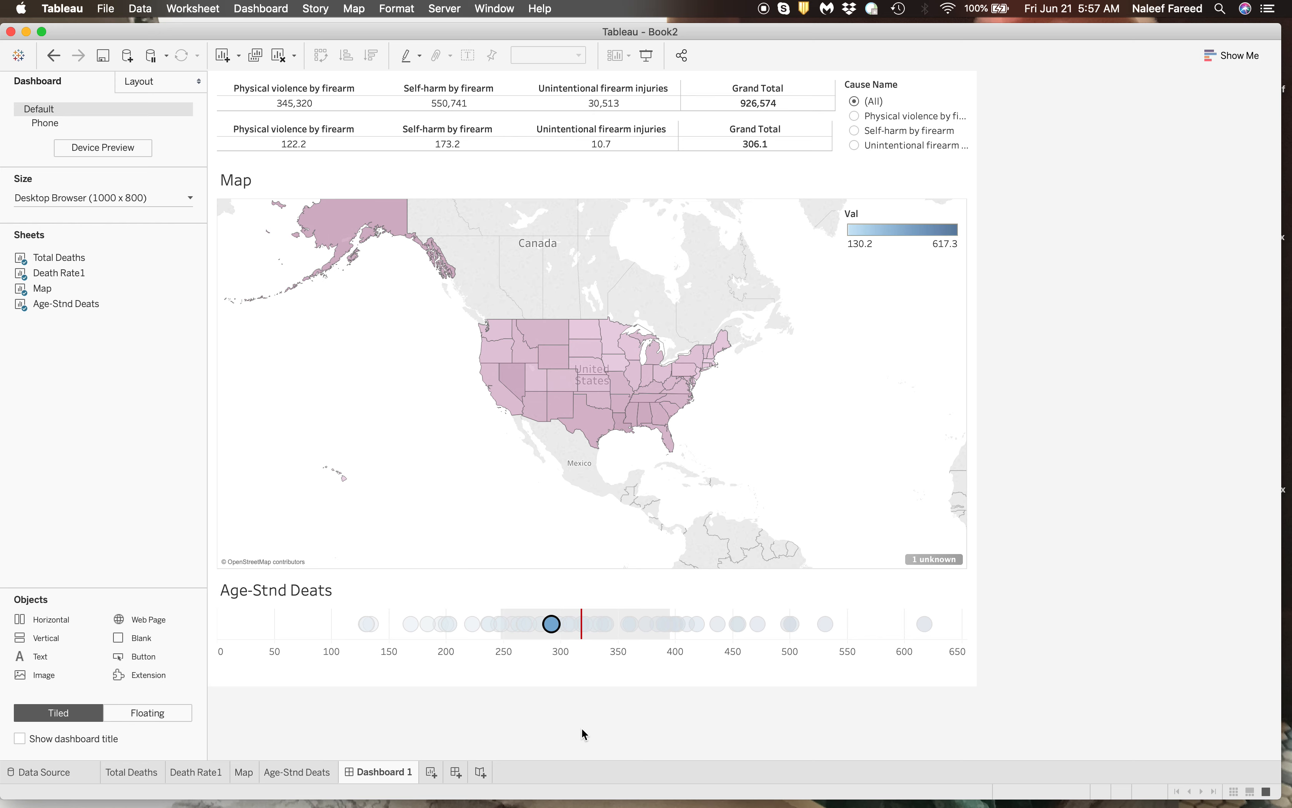
pyautogui.click(582, 728)
pyautogui.moveTo(658, 617)
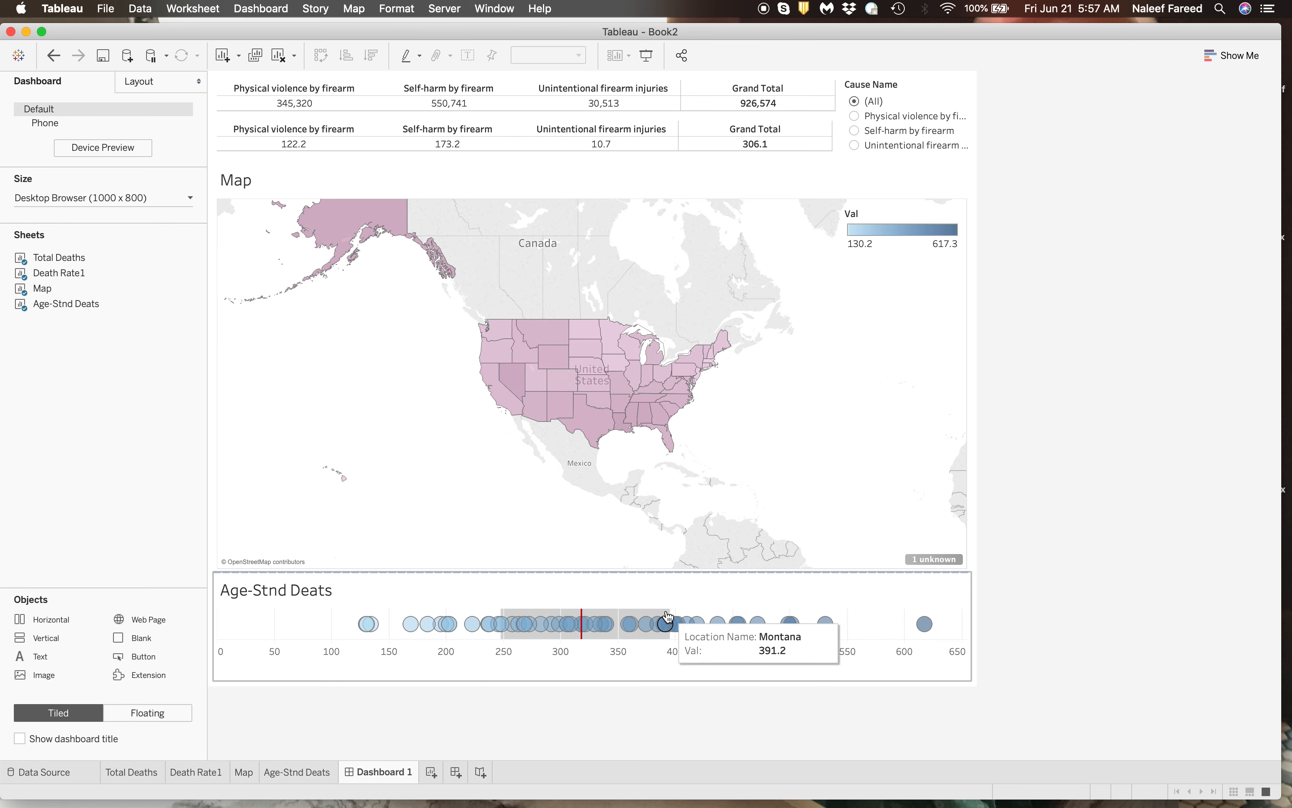
pyautogui.click(596, 394)
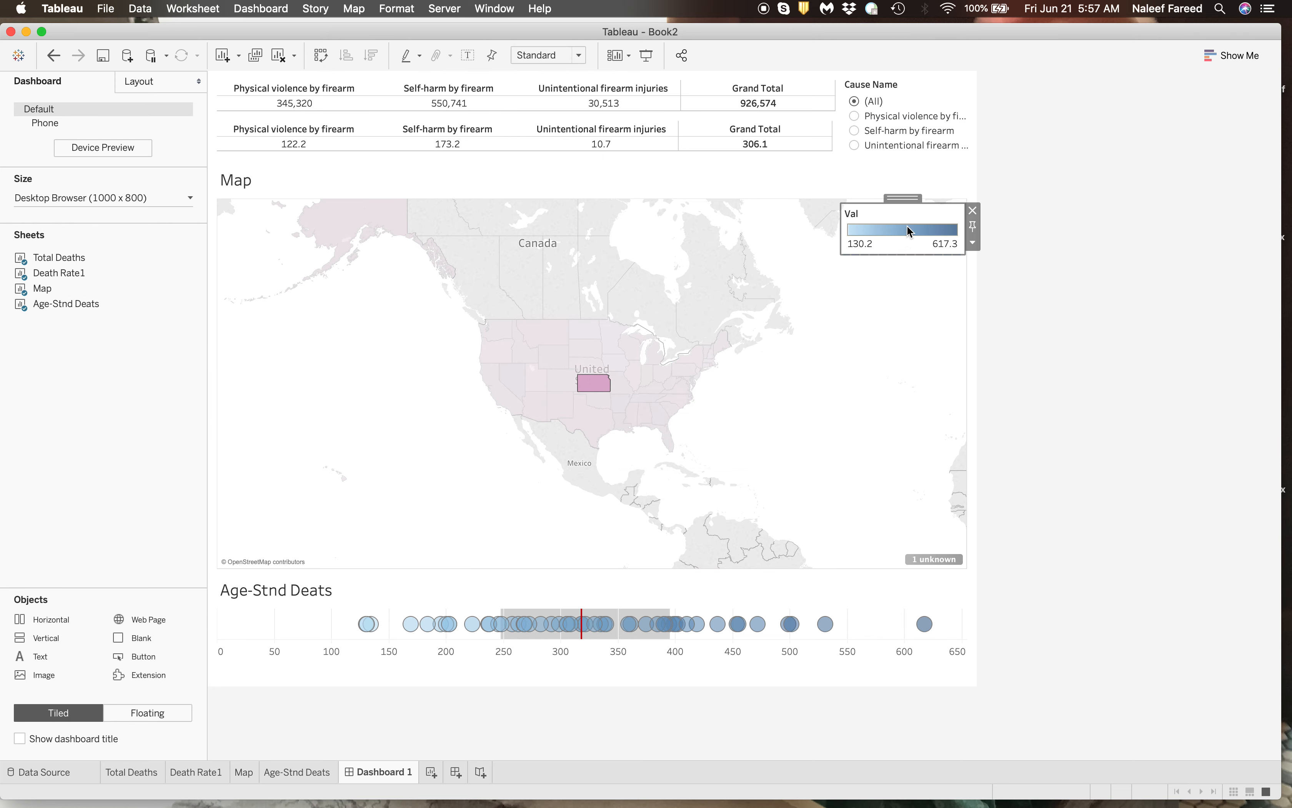
# Remove the Val color legend from the dashboard, clear the Kansas selection and frame the map on the contiguous United States
pyautogui.click(971, 209)
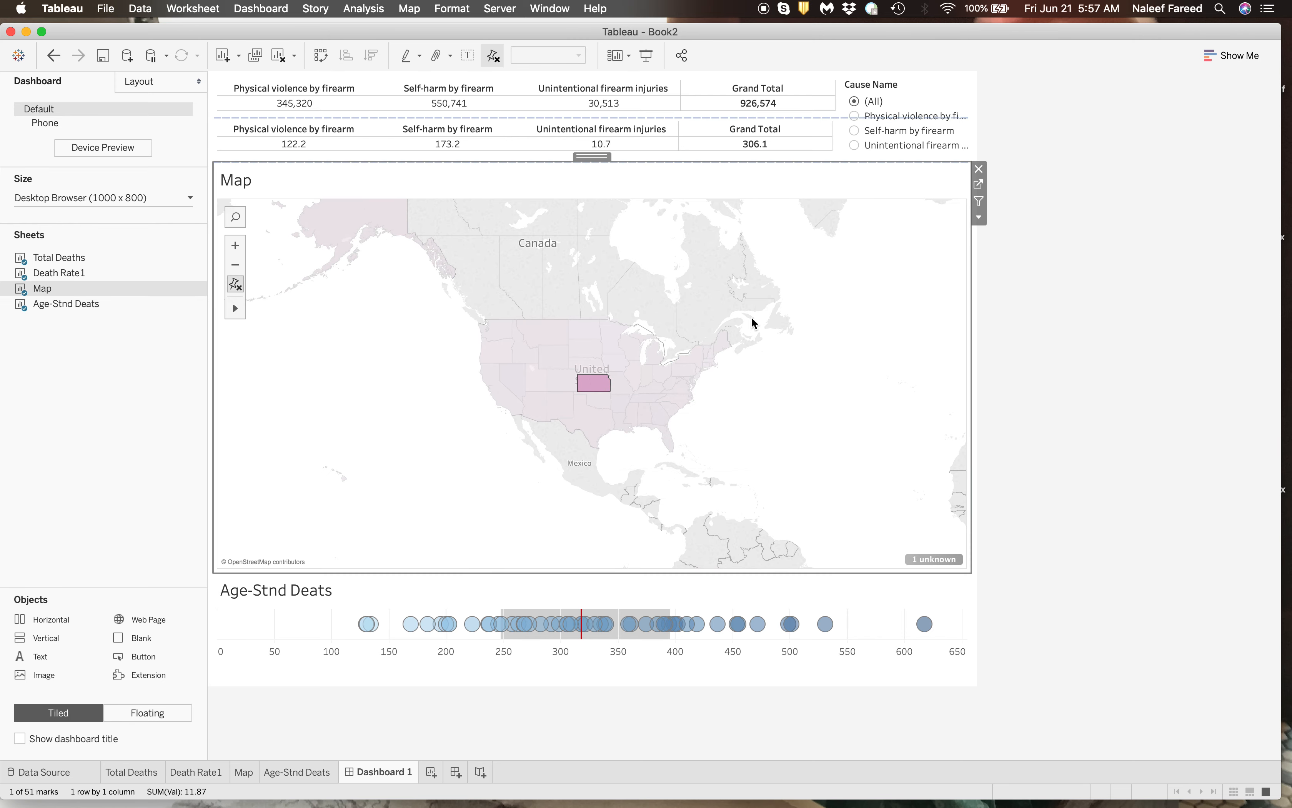
pyautogui.scroll(1, 449, 423)
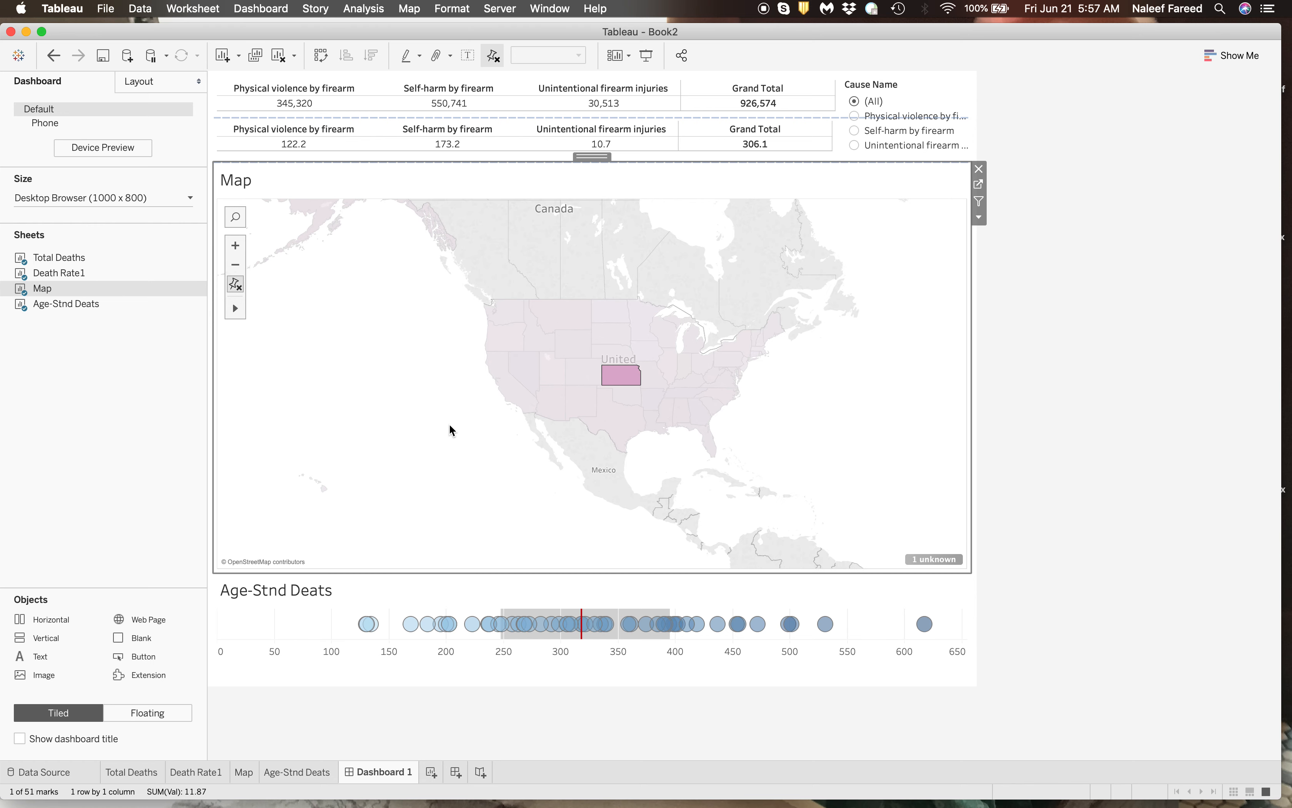
pyautogui.scroll(2, 449, 422)
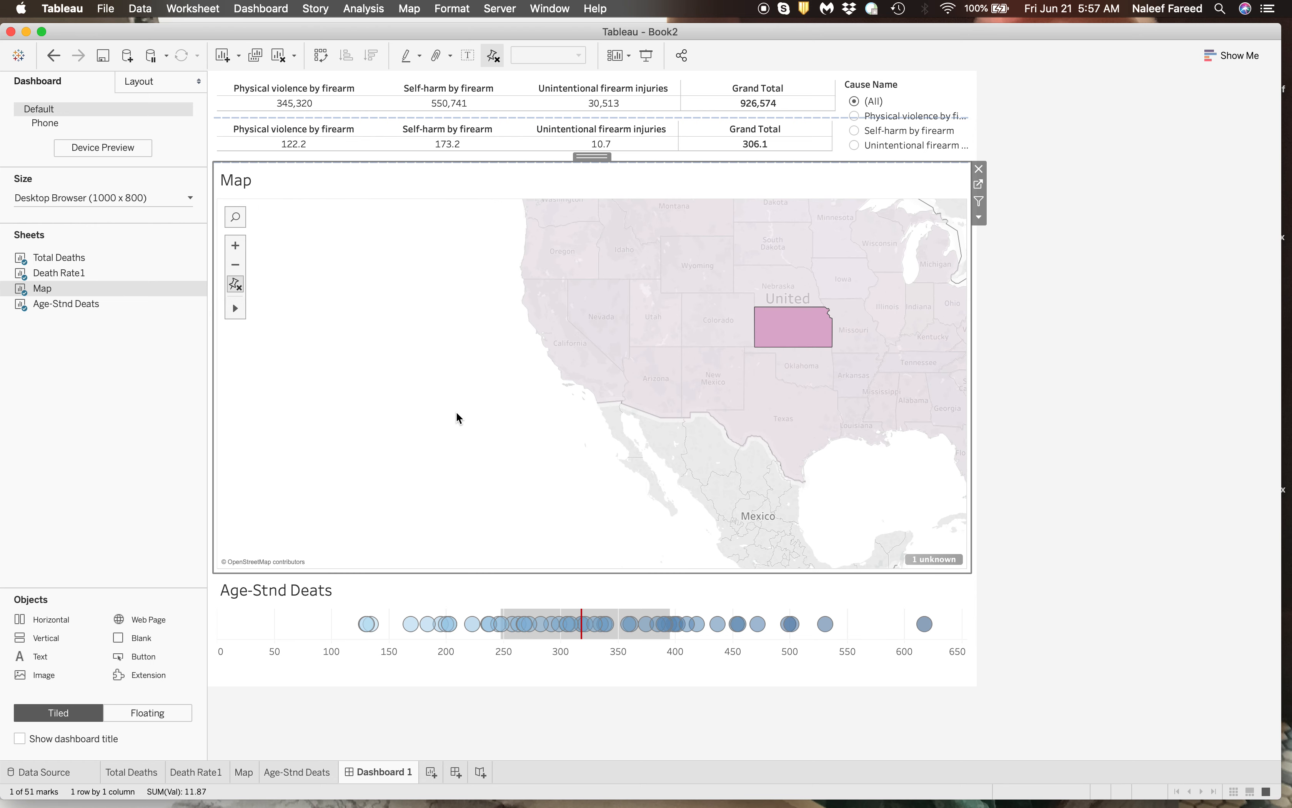
pyautogui.moveTo(458, 416); pyautogui.dragTo(323, 456)
pyautogui.click(326, 458)
pyautogui.scroll(3, 326, 458)
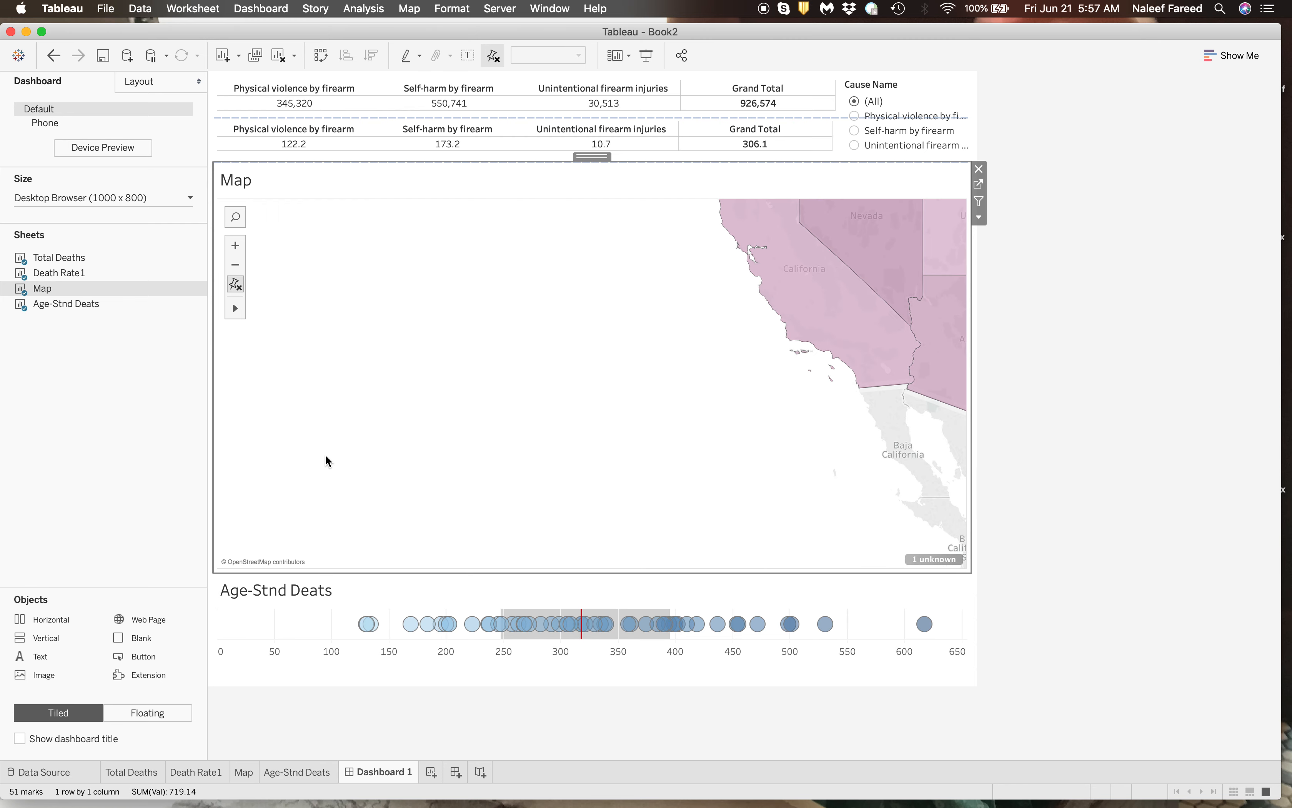
pyautogui.scroll(-4, 482, 406)
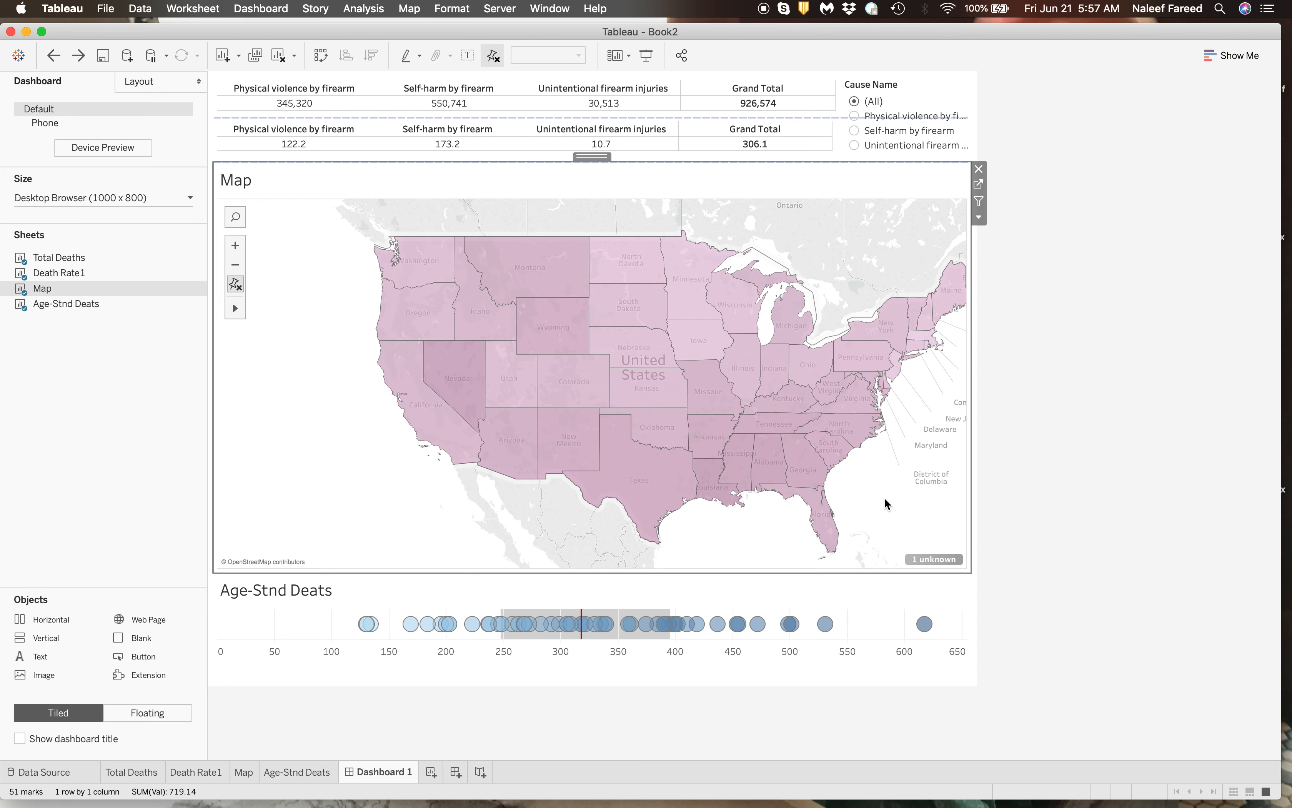
pyautogui.moveTo(881, 500); pyautogui.dragTo(790, 498)
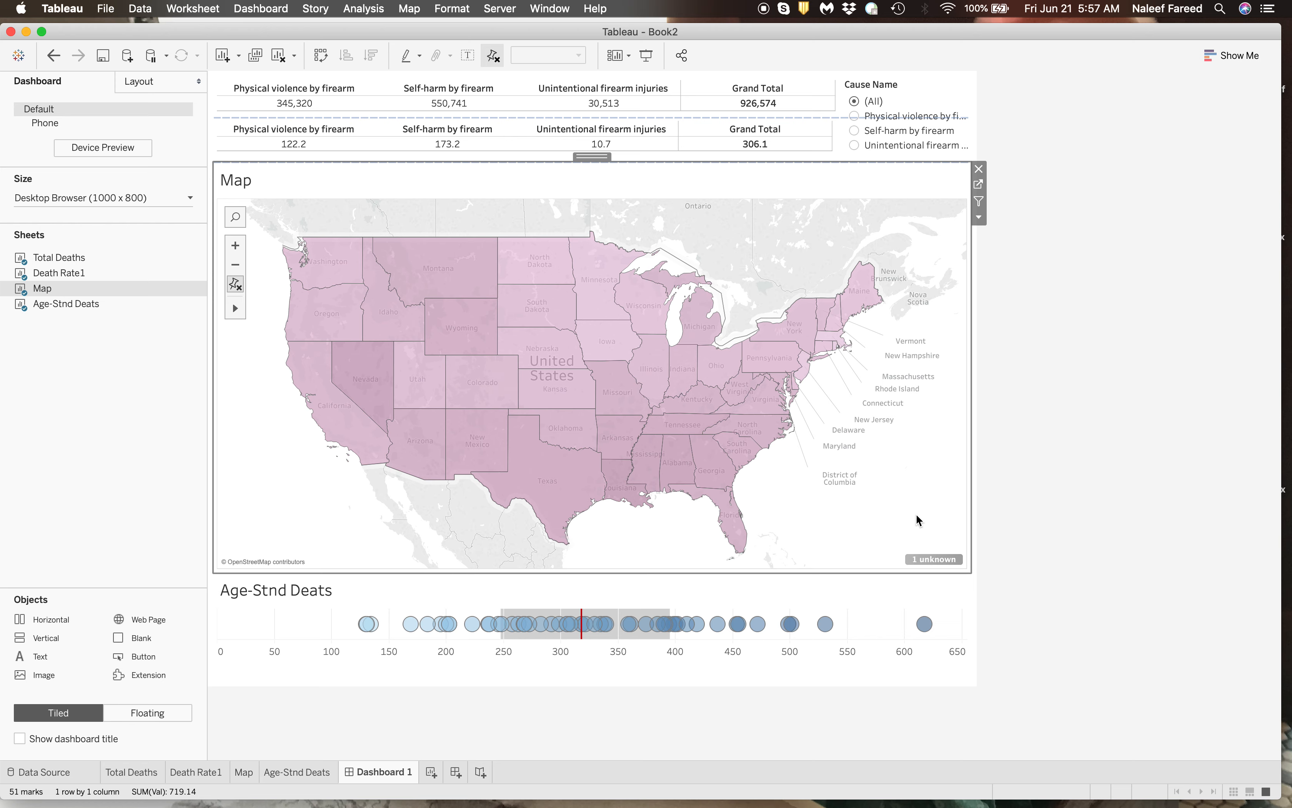
# Check the map's unknown location in the Edit Locations dialog without changing any matches
pyautogui.click(921, 559)
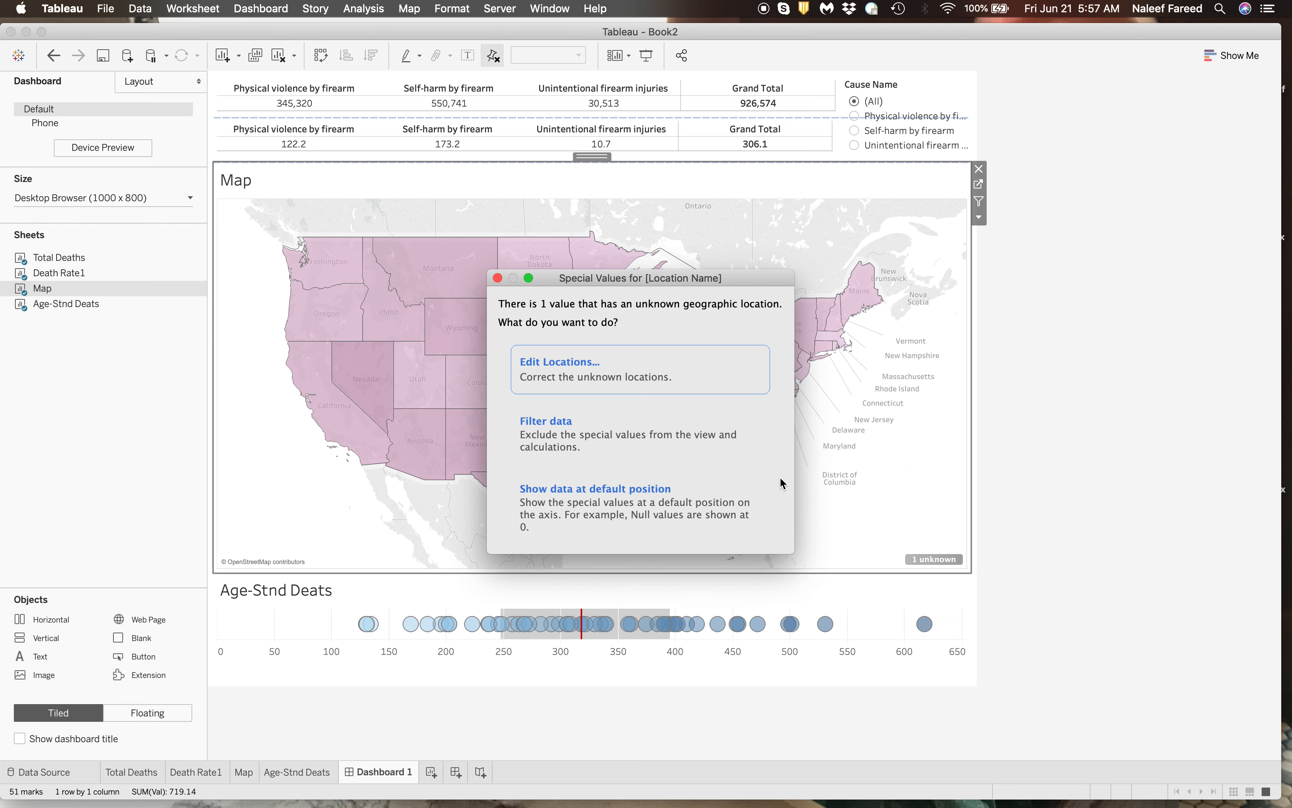
pyautogui.click(622, 378)
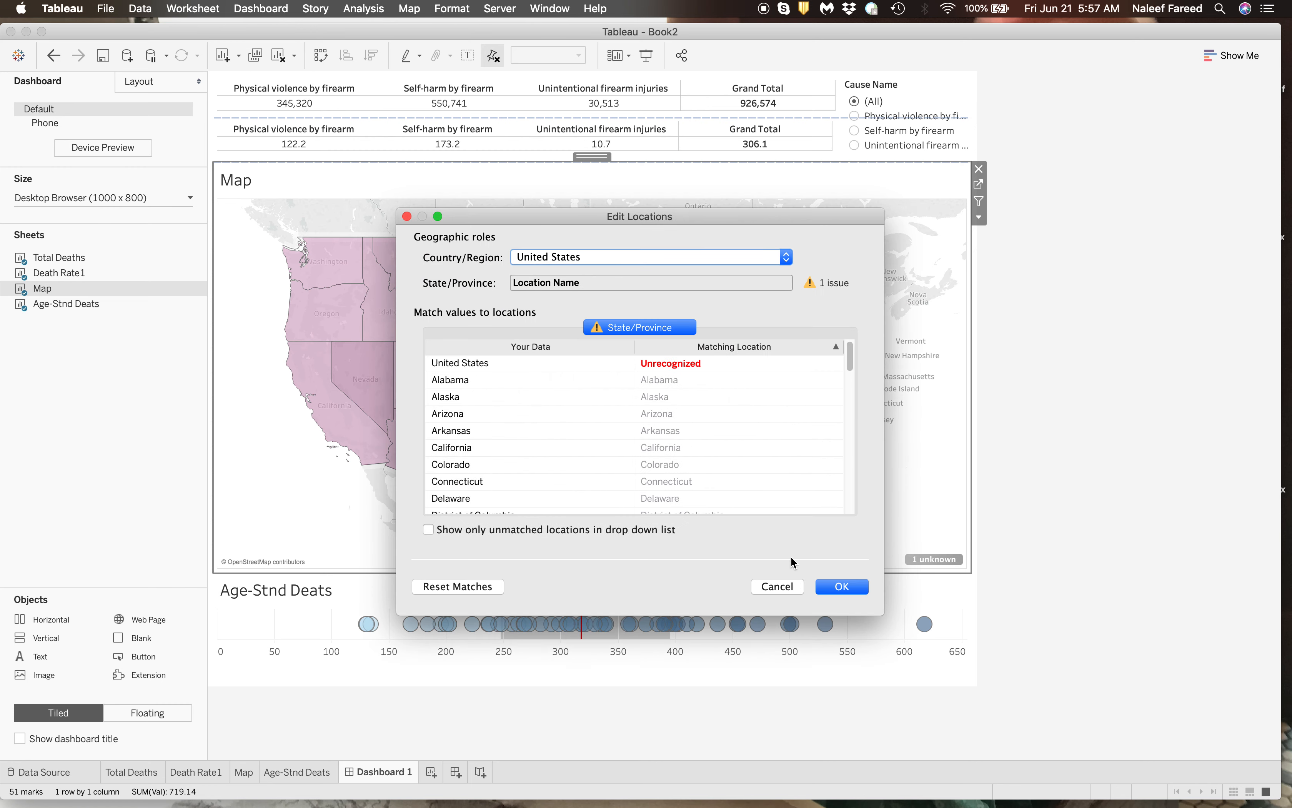
pyautogui.click(778, 586)
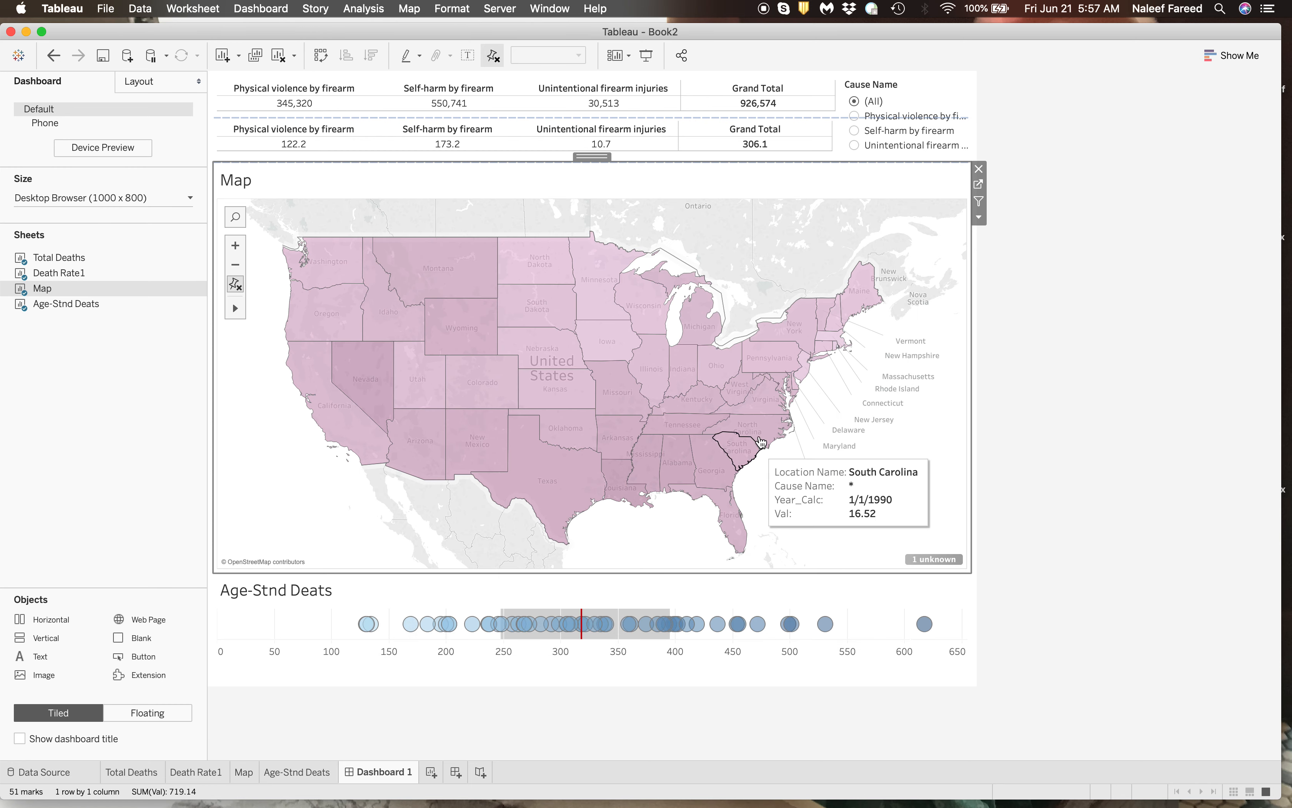
pyautogui.click(1151, 283)
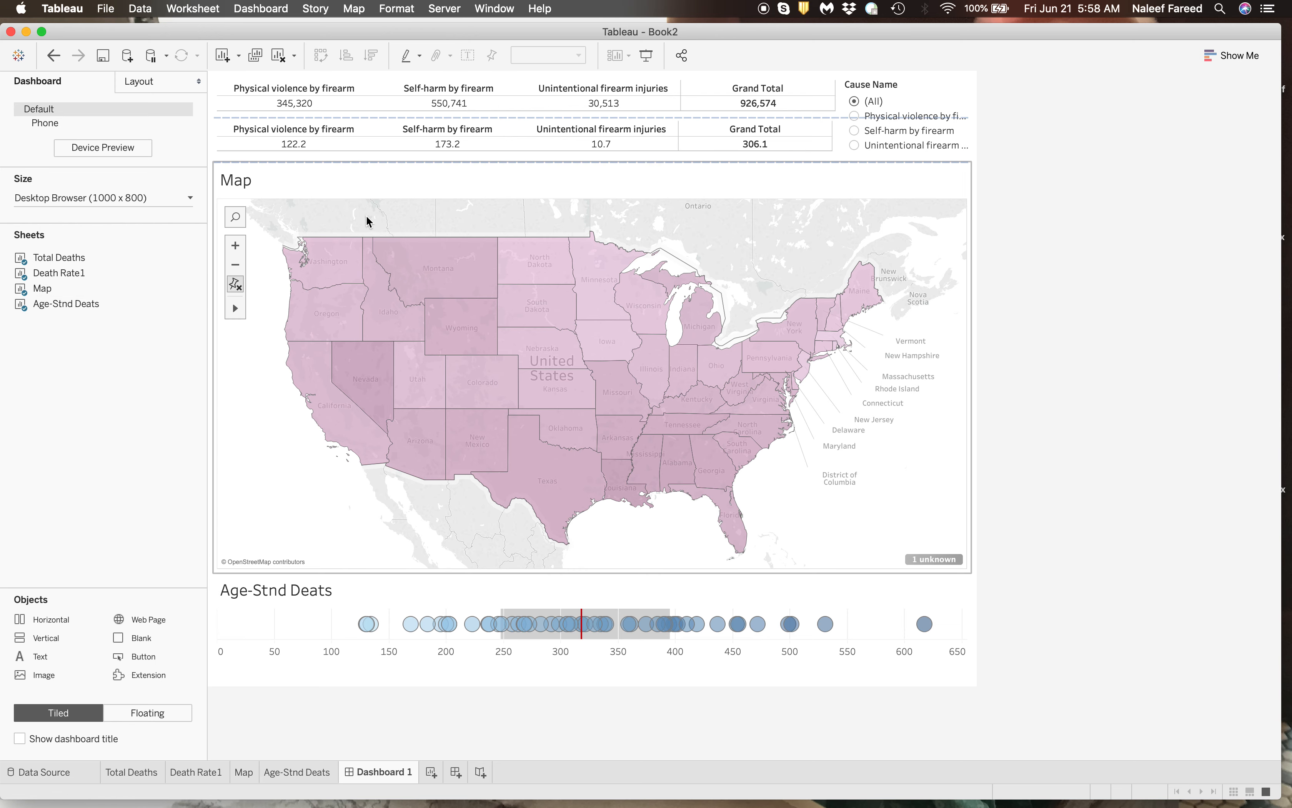
# Select New Mexico on the map and a mark in the Age-Stnd Deats chart to test how the dashboard sheets respond
pyautogui.click(609, 401)
pyautogui.click(499, 419)
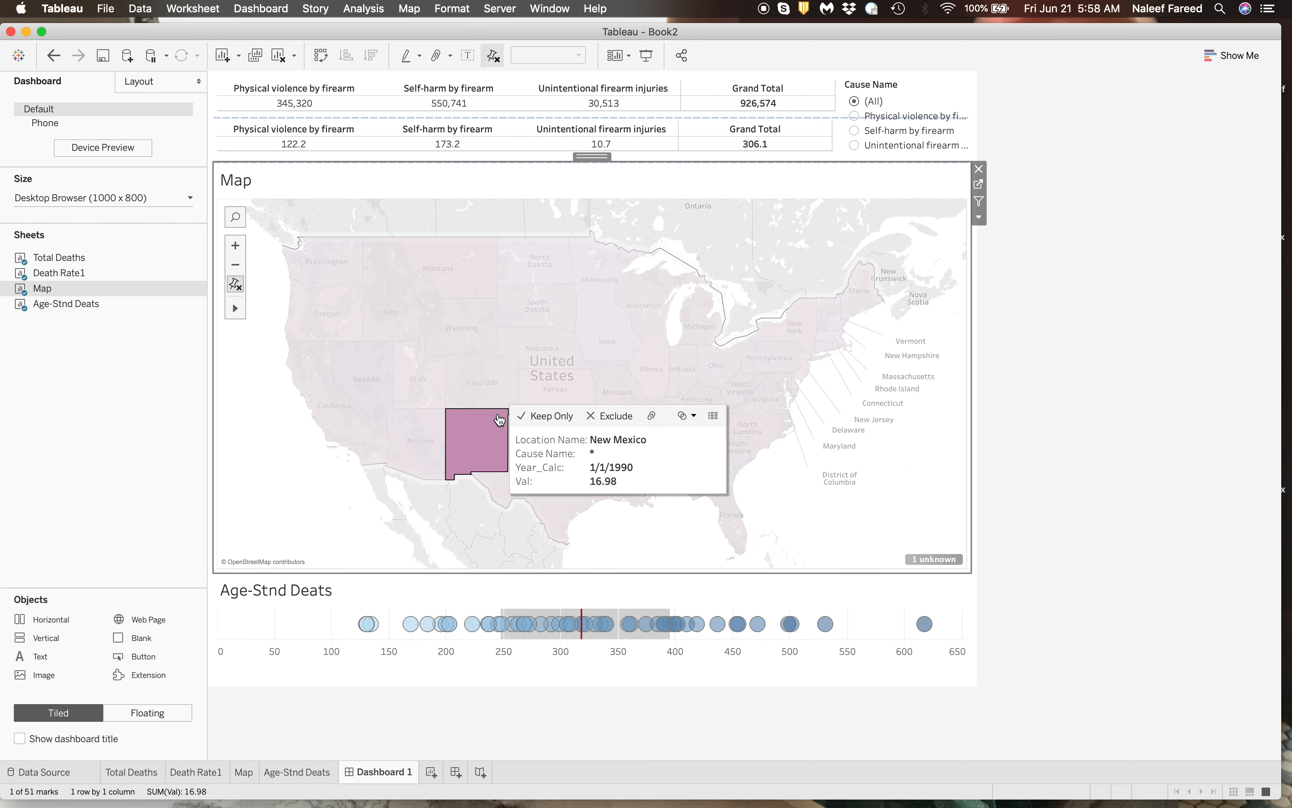
pyautogui.click(646, 624)
pyautogui.click(524, 624)
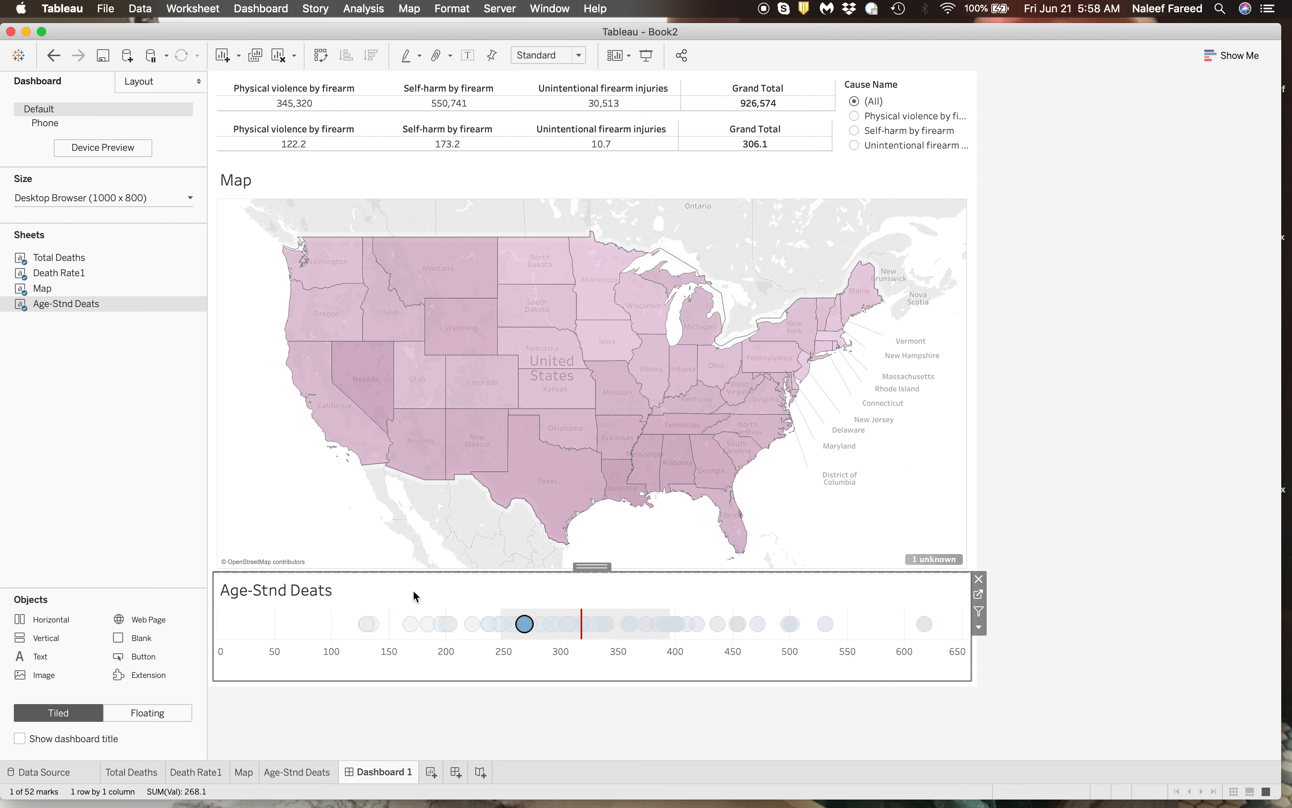
pyautogui.click(1142, 571)
# Test the Cause Name filter with each firearm cause, ending on (All)
pyautogui.click(861, 101)
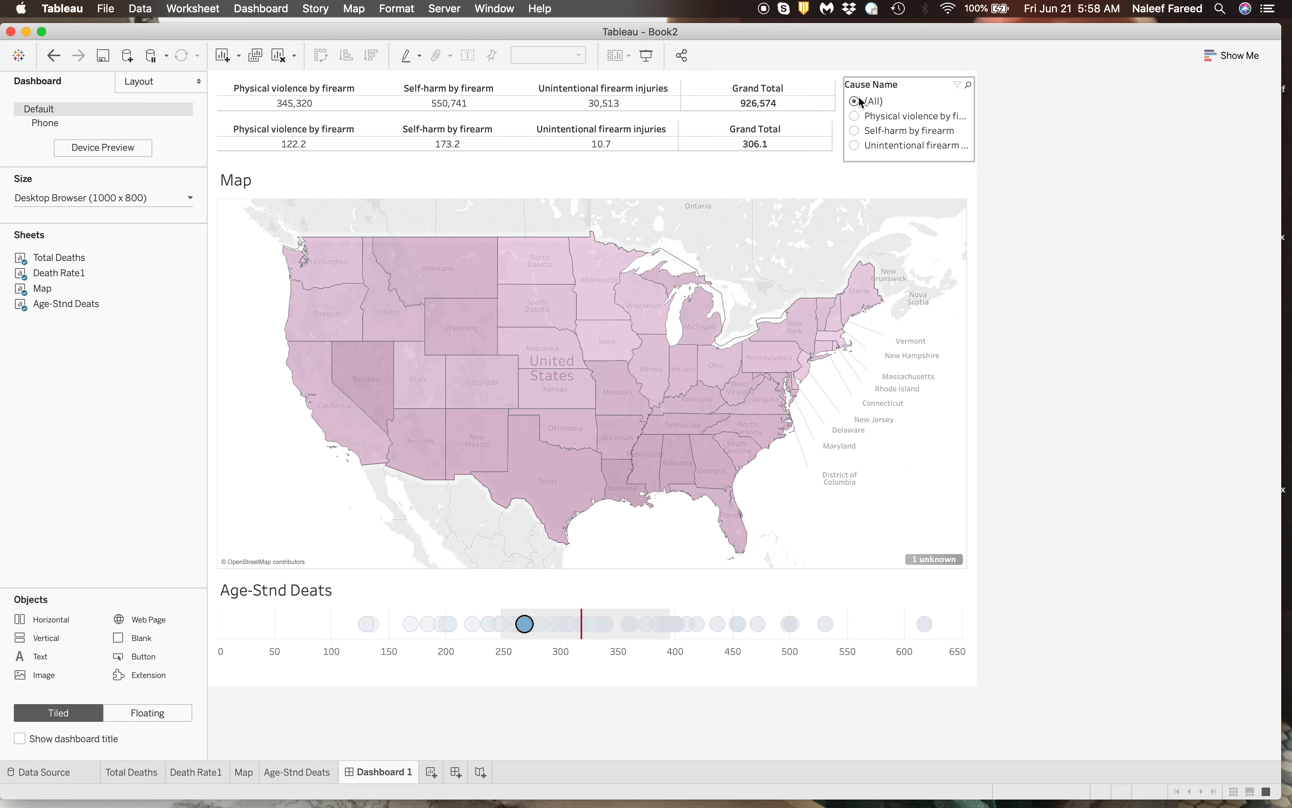
pyautogui.click(855, 115)
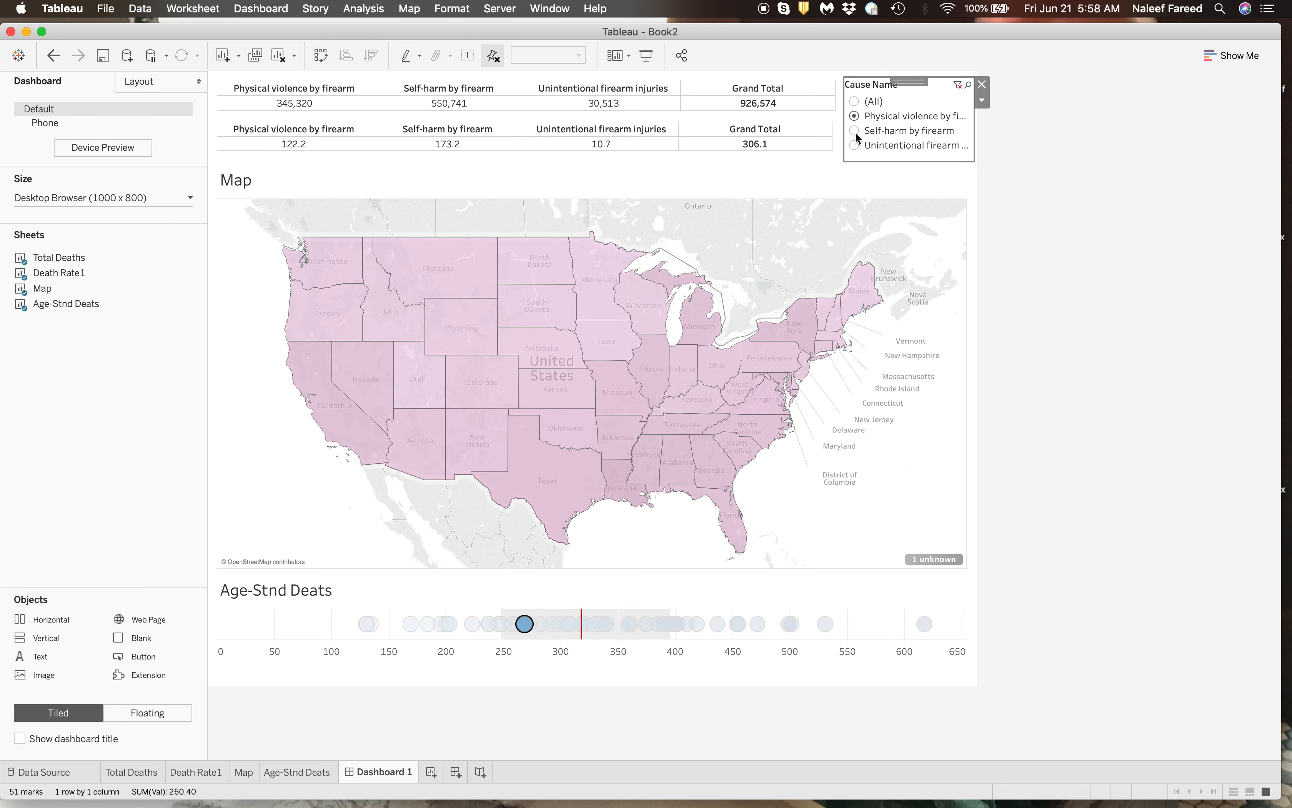
pyautogui.click(855, 132)
pyautogui.click(855, 147)
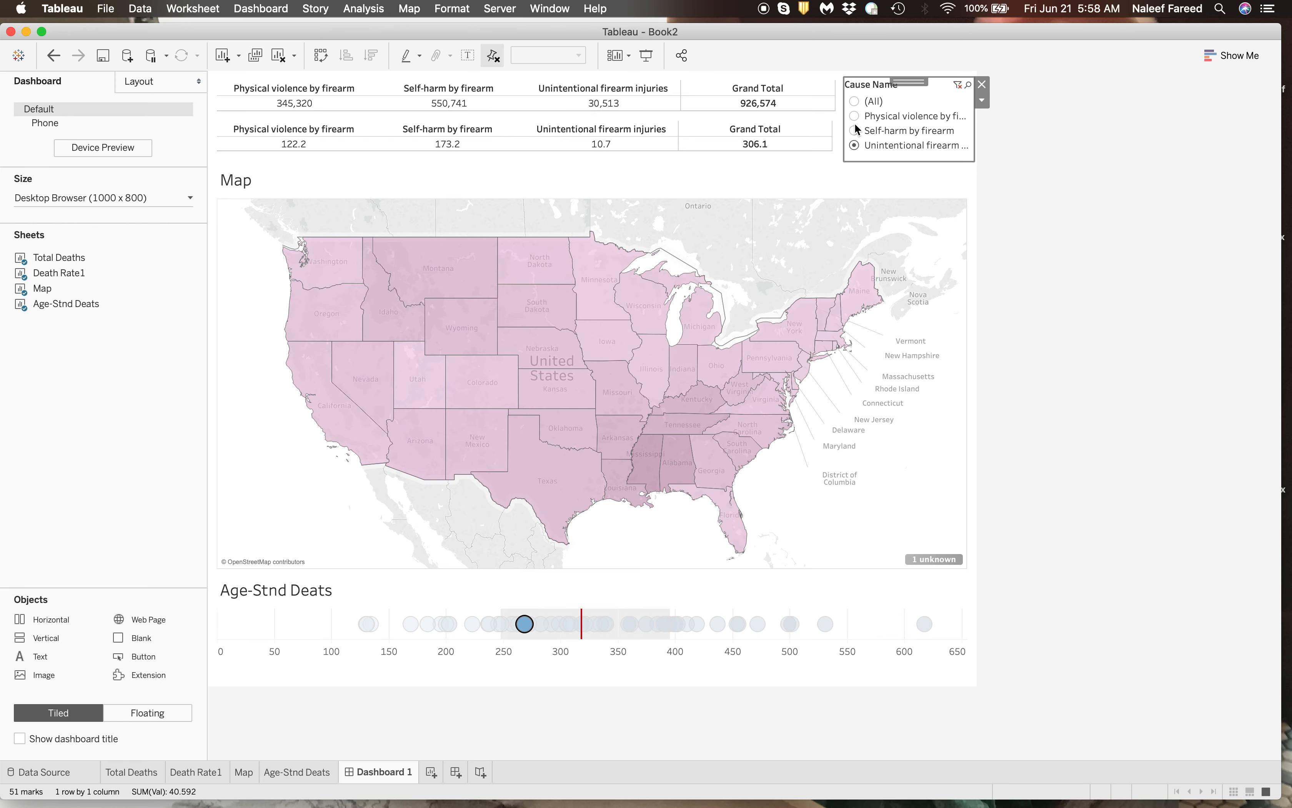
pyautogui.click(854, 101)
pyautogui.click(1044, 212)
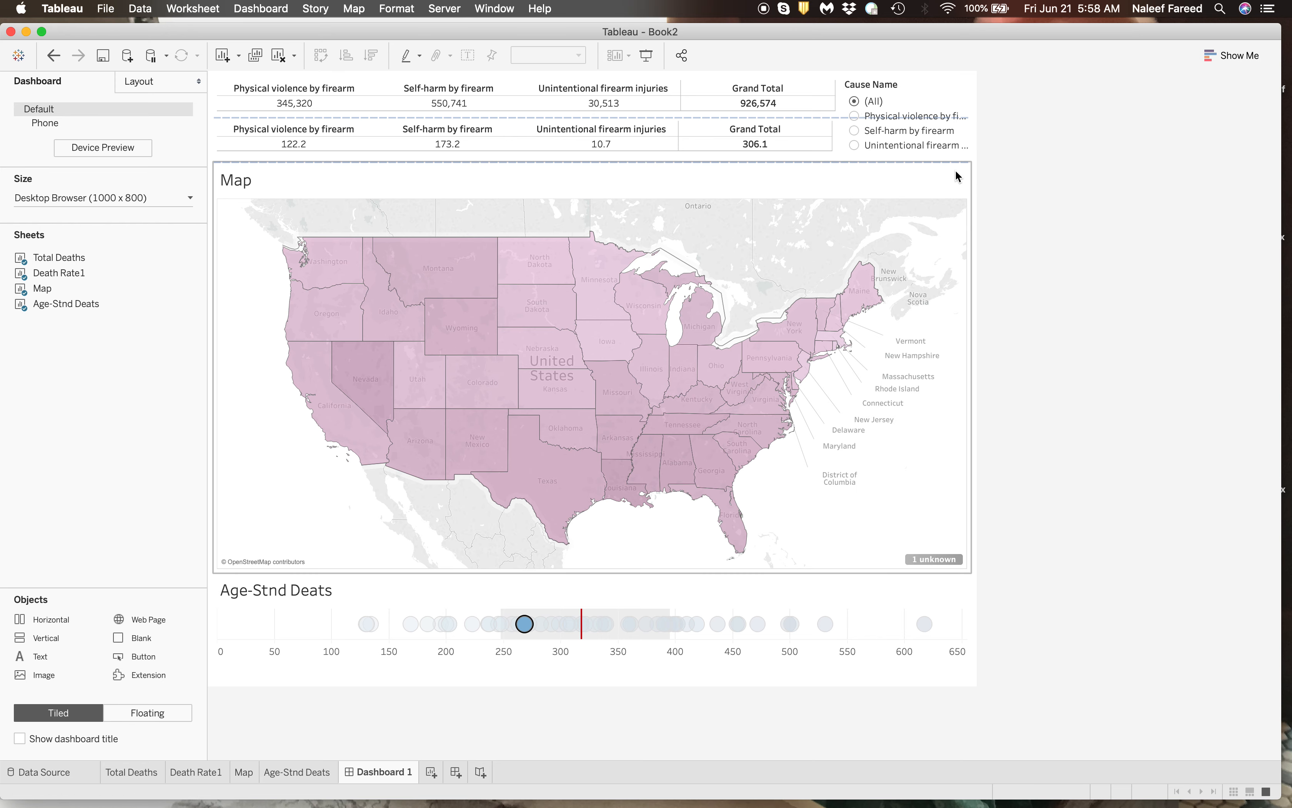
pyautogui.moveTo(242, 218)
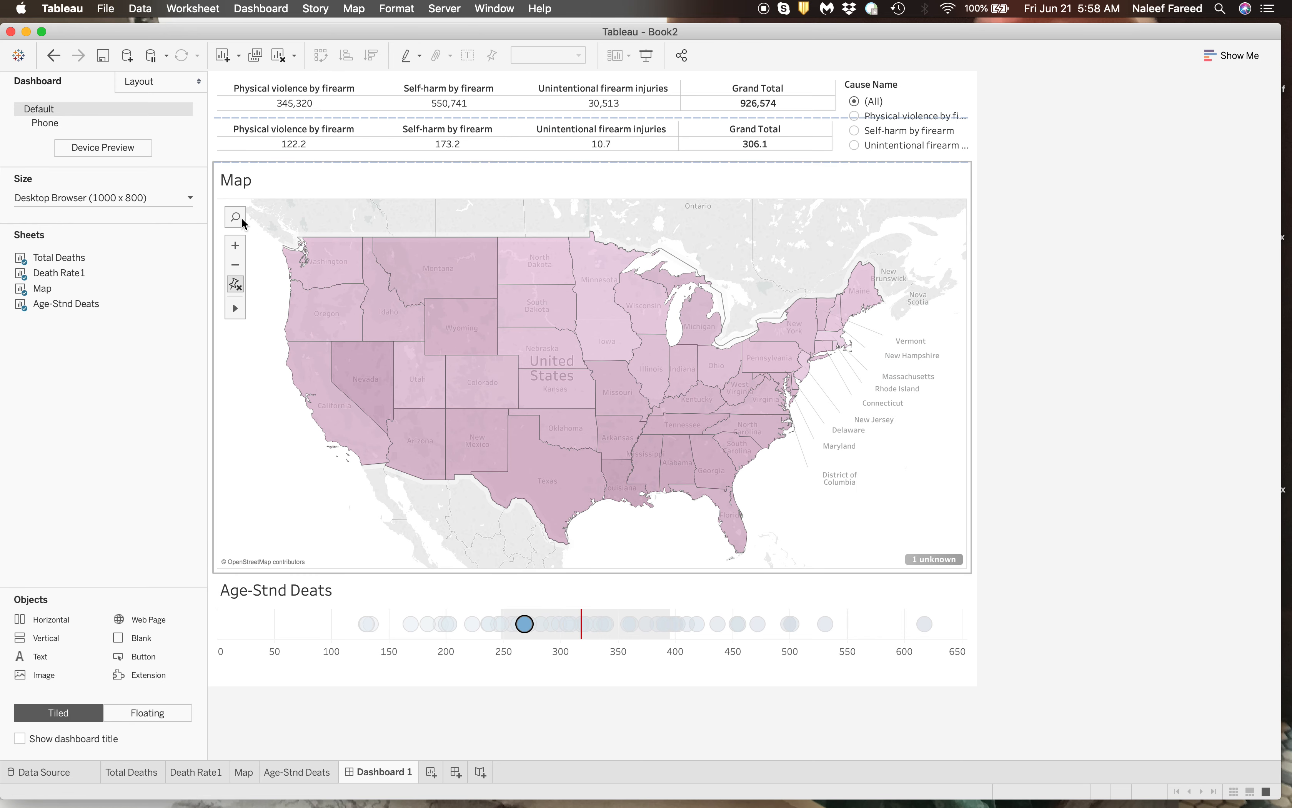
pyautogui.click(245, 183)
pyautogui.rightClick(245, 183)
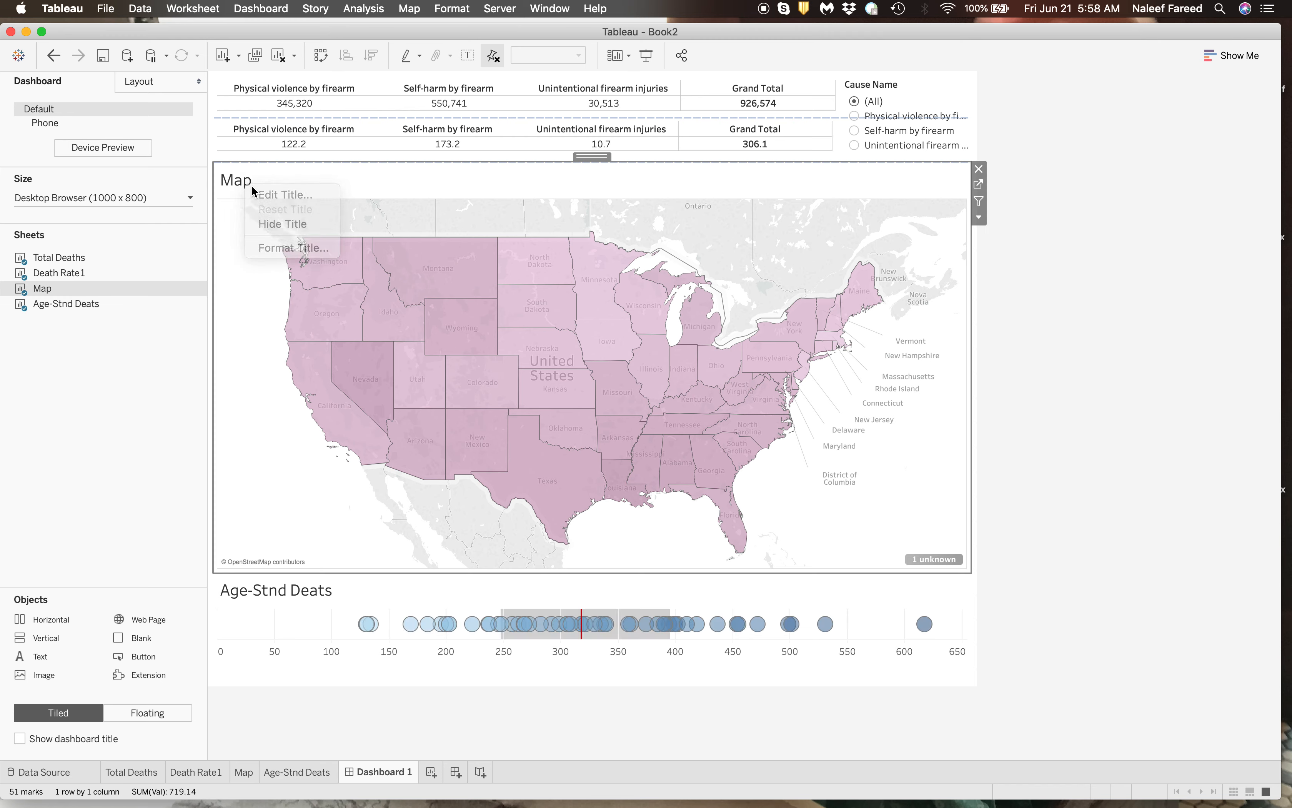
pyautogui.click(252, 188)
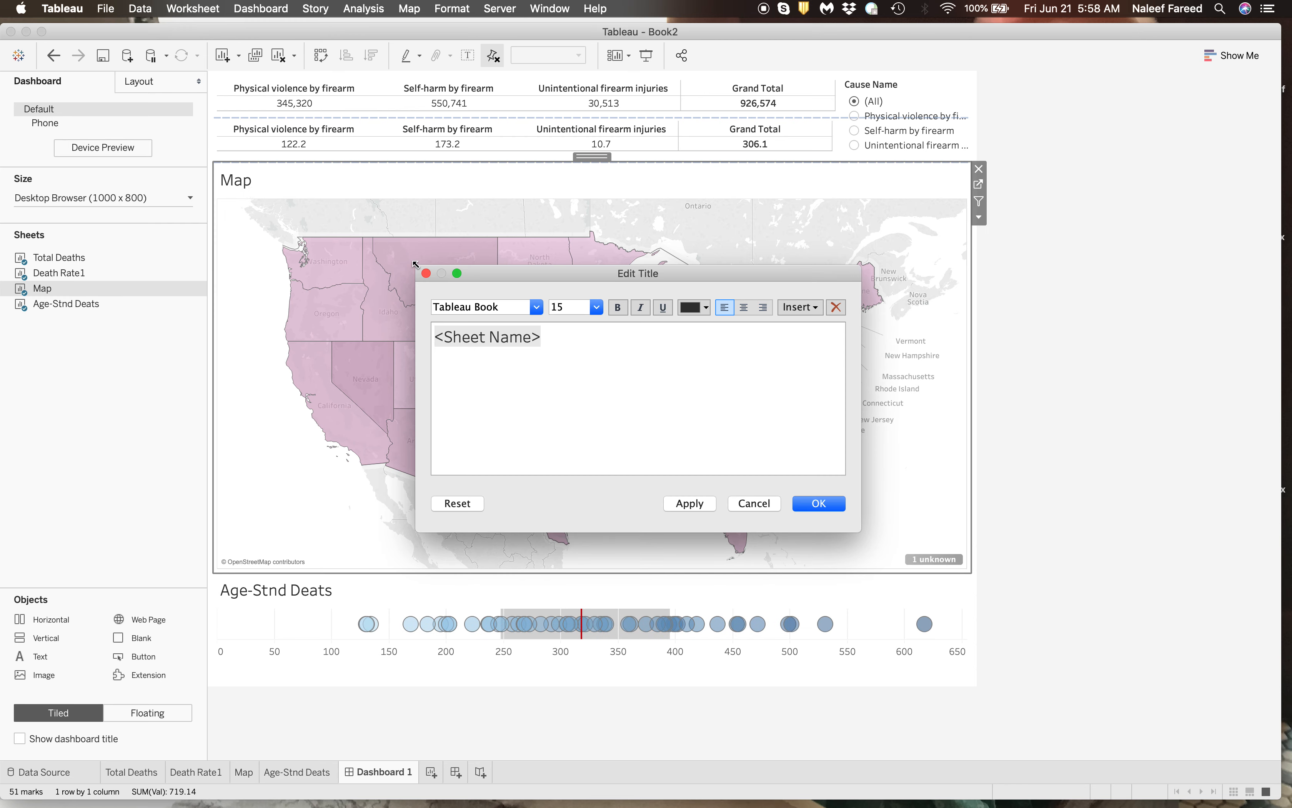
pyautogui.click(426, 274)
pyautogui.doubleClick(239, 182)
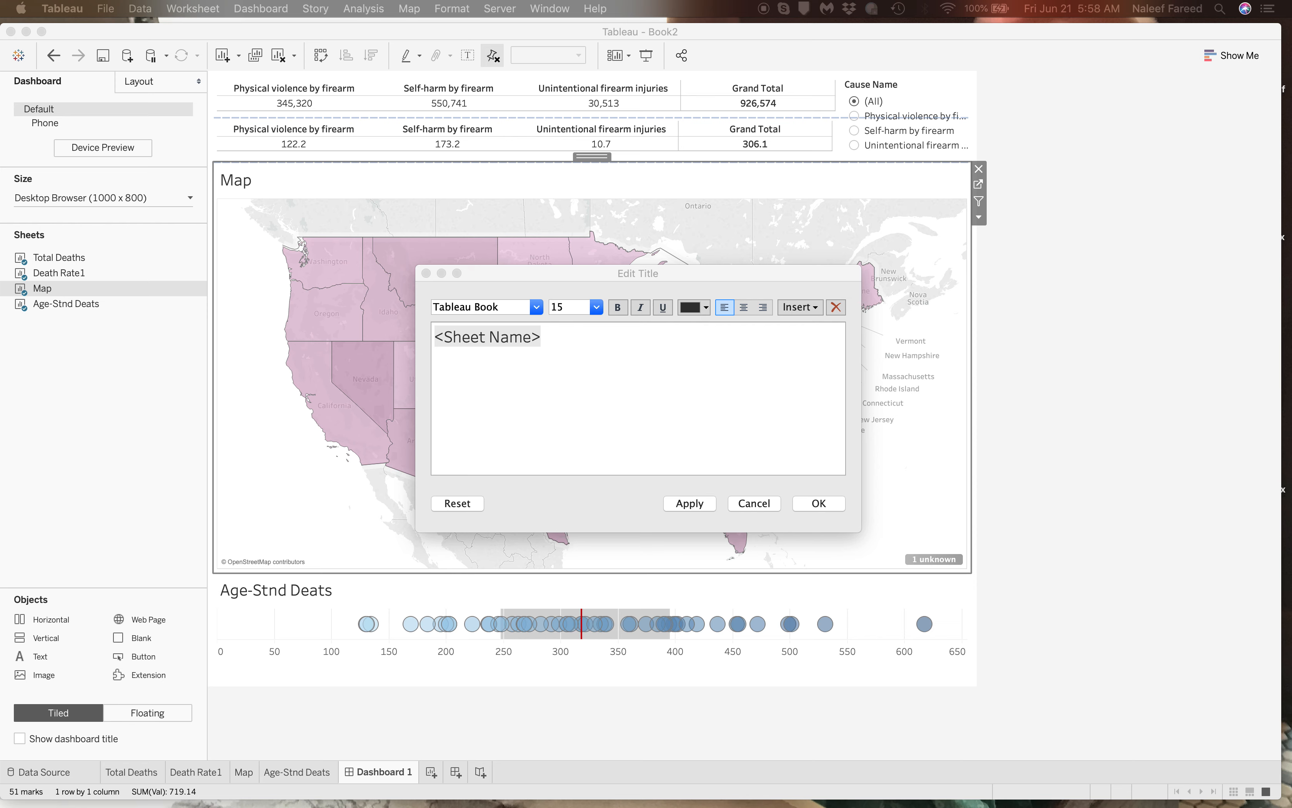
pyautogui.click(748, 506)
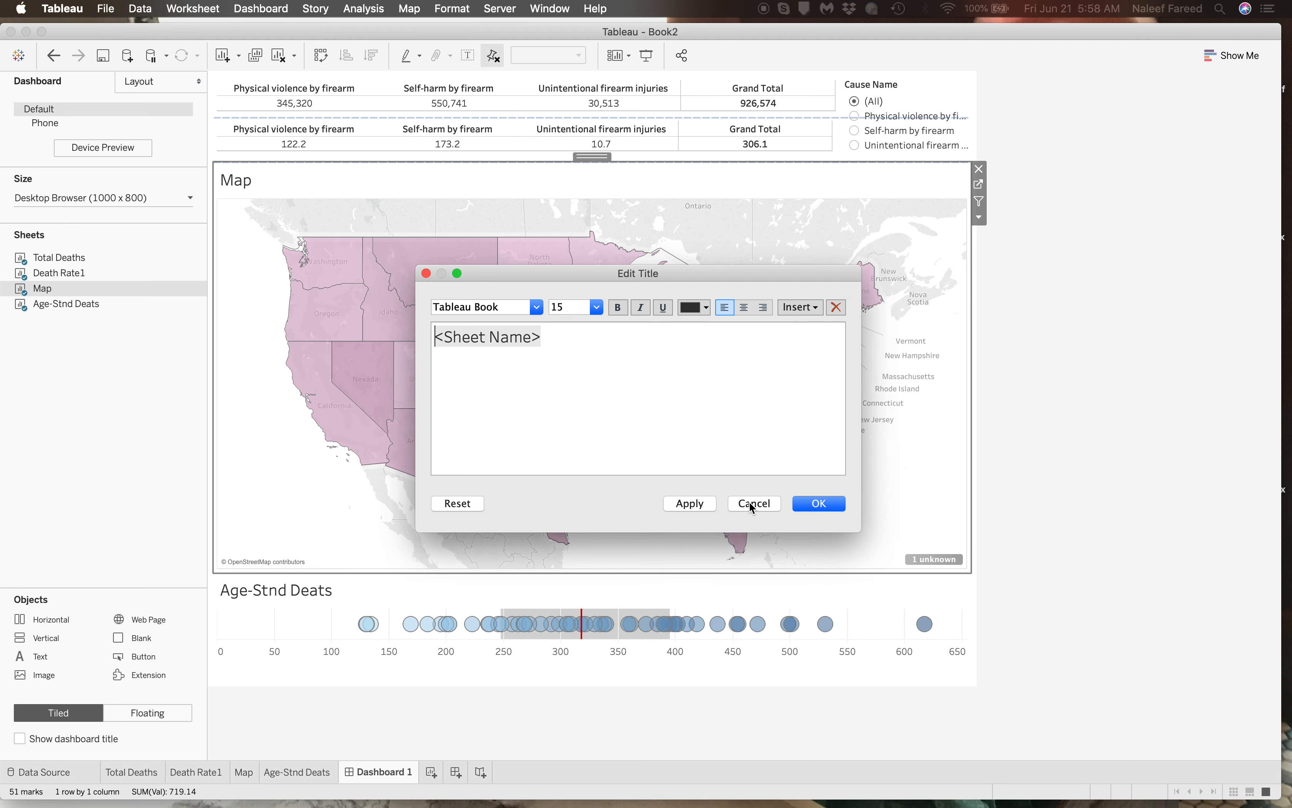
pyautogui.click(740, 504)
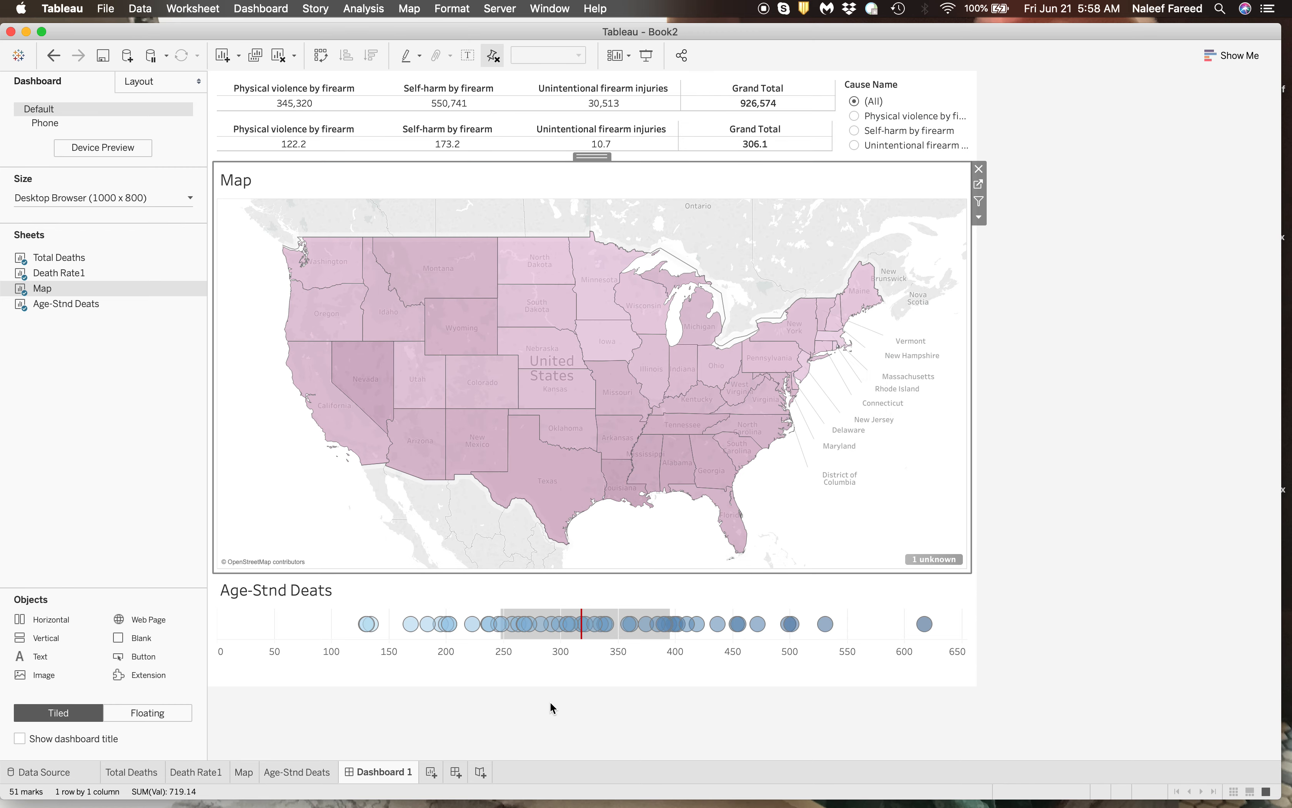
# Create a new worksheet and name it Trend line
pyautogui.click(432, 776)
pyautogui.press('BackSpace')
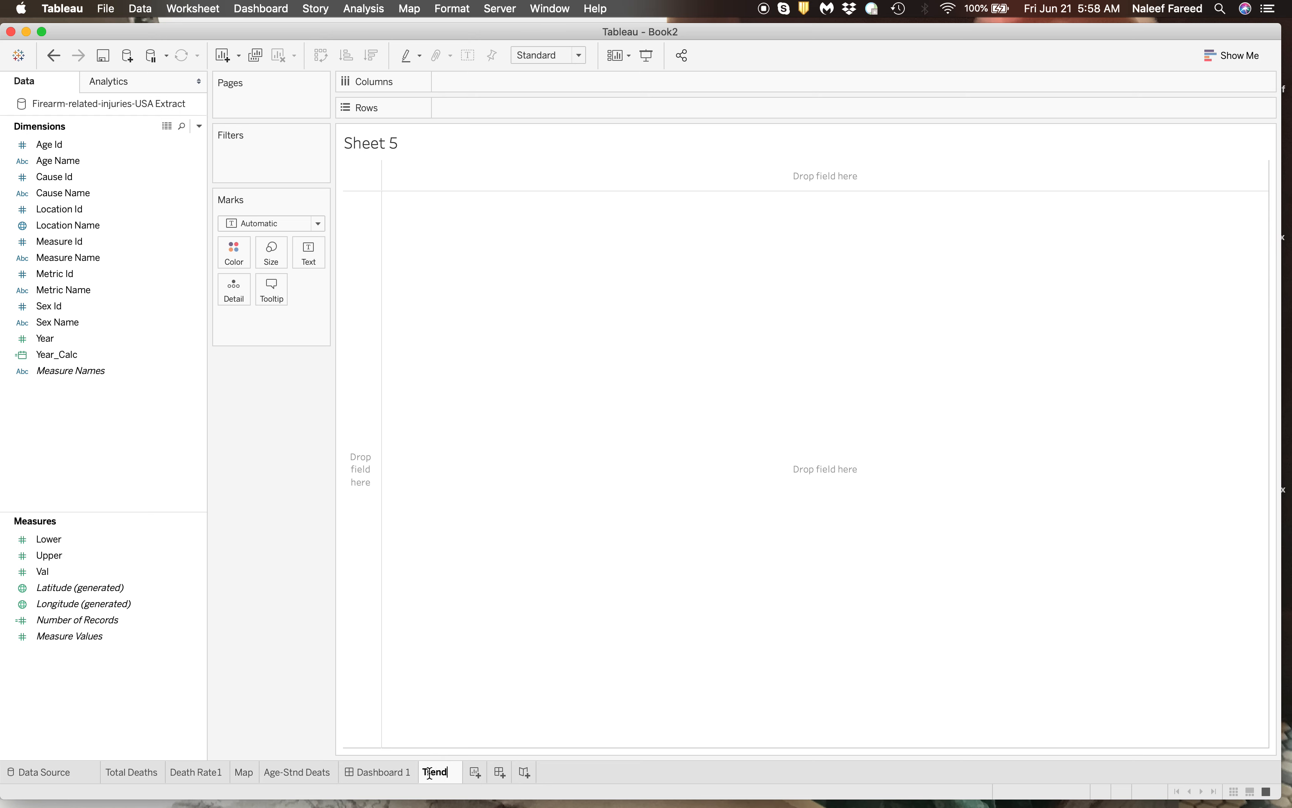
pyautogui.write('Trend line')
pyautogui.press('Return')
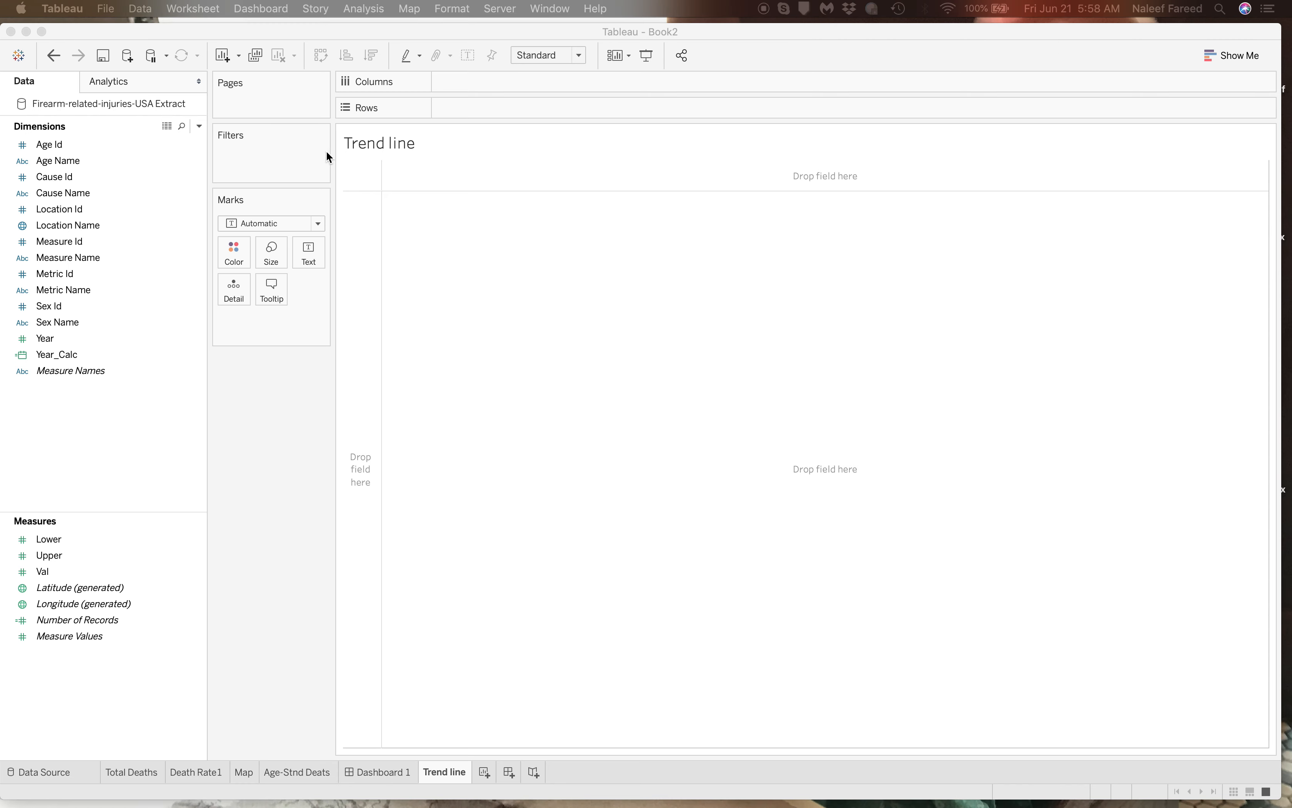
# Filter the Trend line worksheet to Age-standardized for Age Name and Both for Sex Name
pyautogui.moveTo(334, 154); pyautogui.dragTo(379, 153)
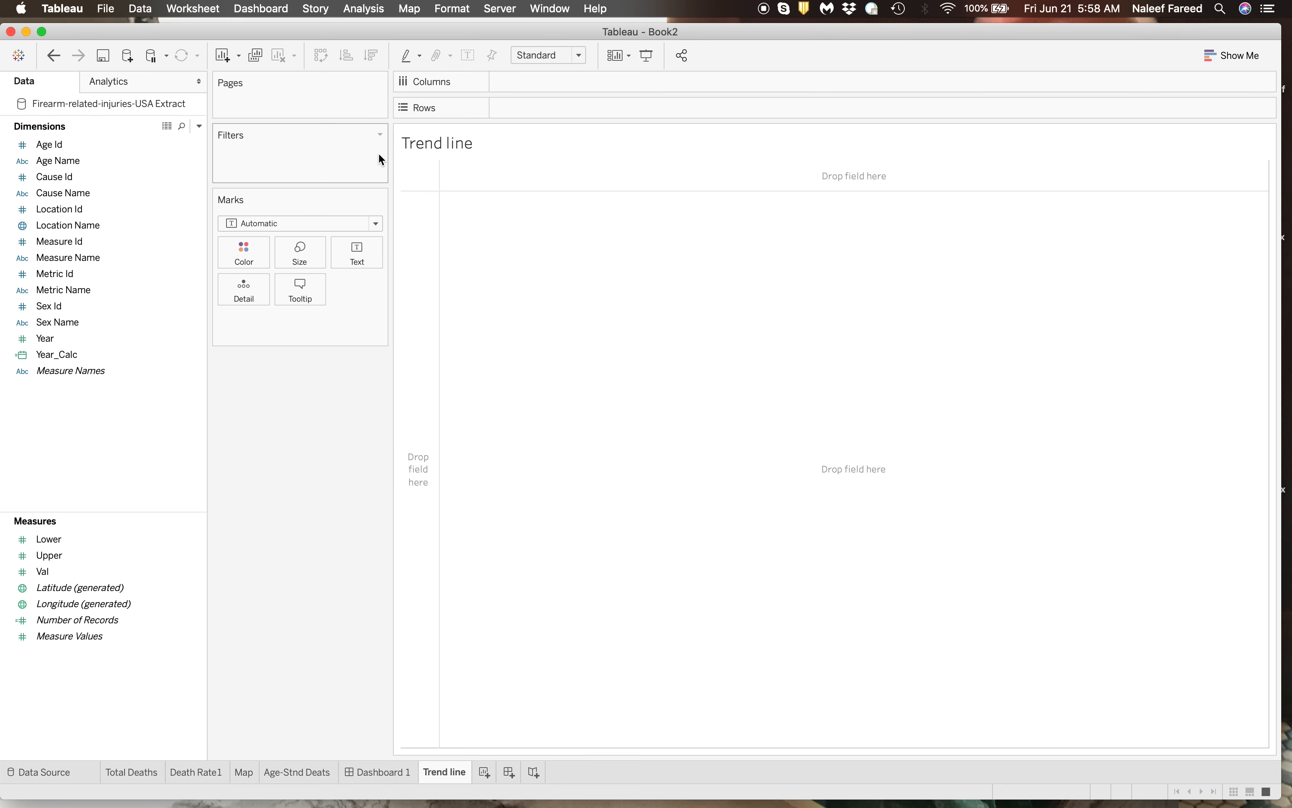
pyautogui.moveTo(109, 162); pyautogui.dragTo(308, 152)
pyautogui.scroll(-5, 529, 291)
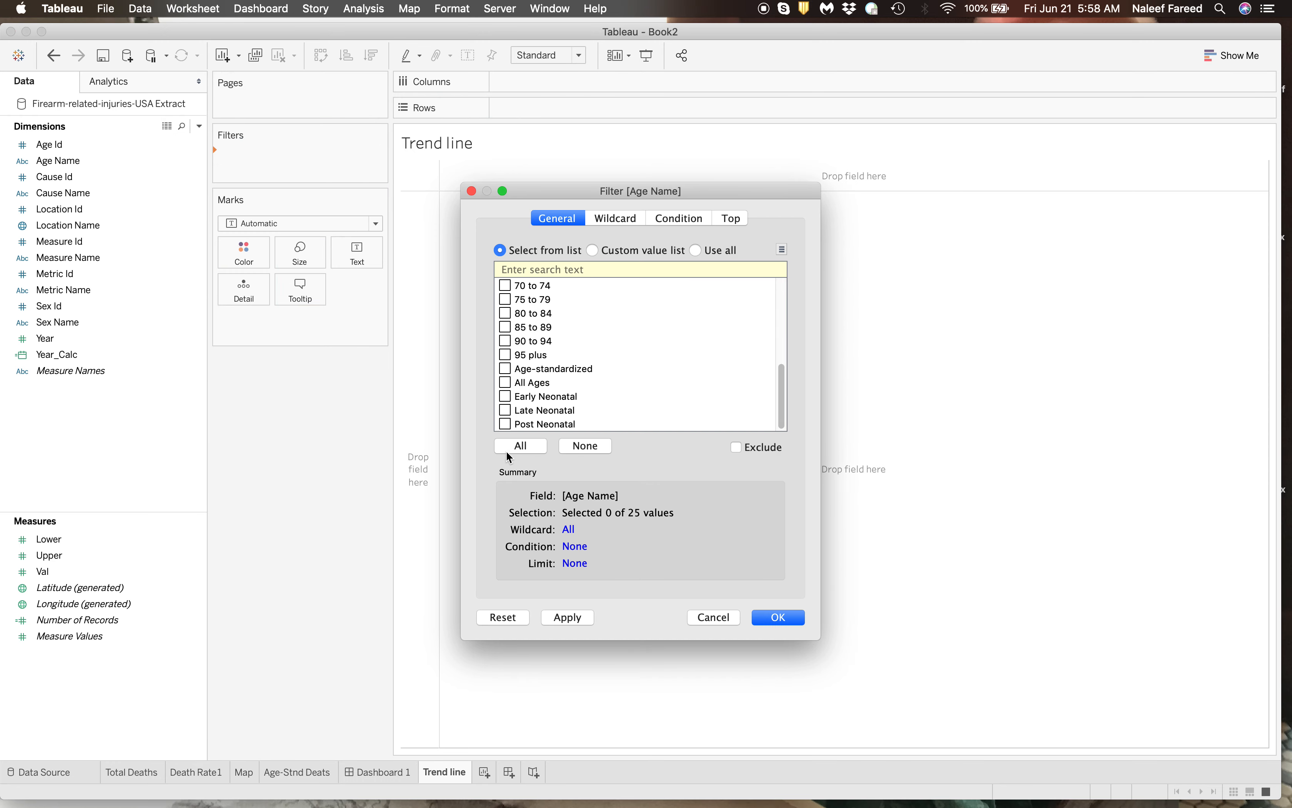
pyautogui.click(784, 617)
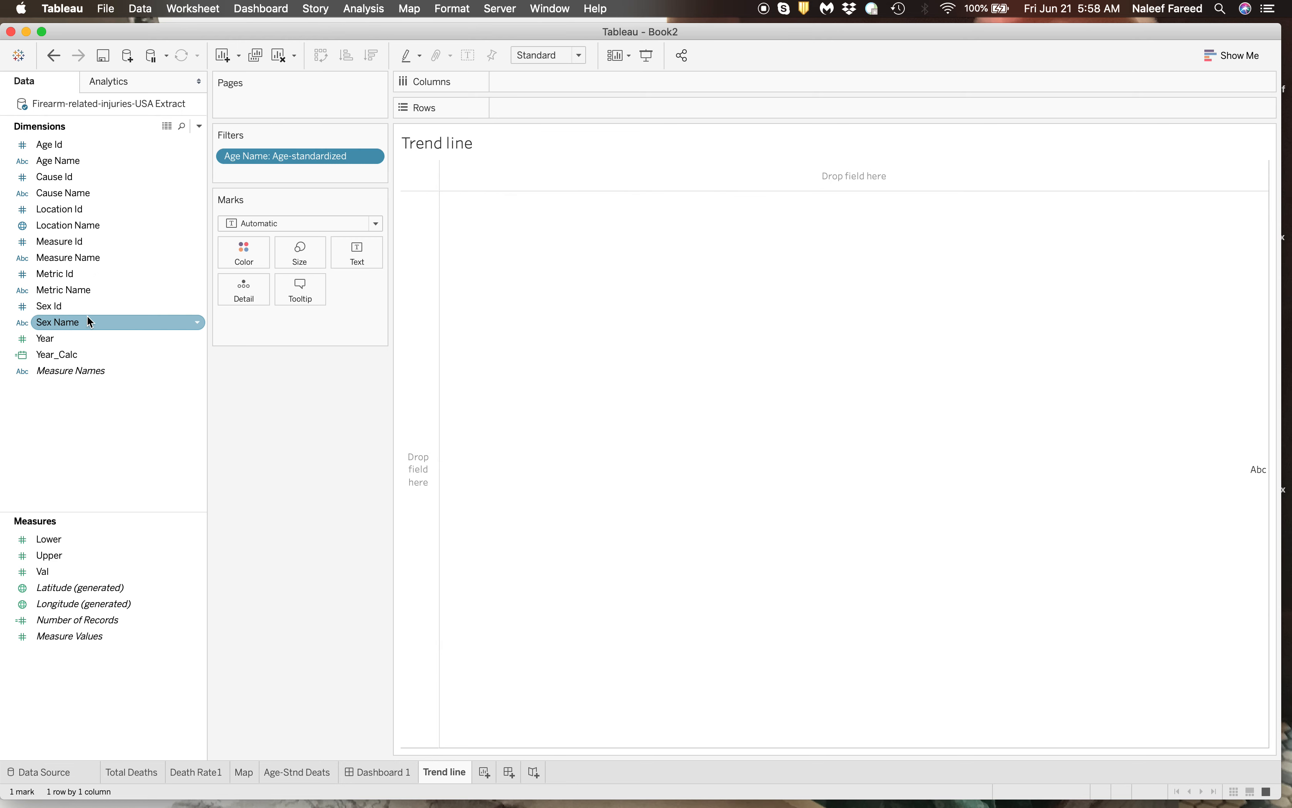
pyautogui.moveTo(86, 320); pyautogui.dragTo(277, 175)
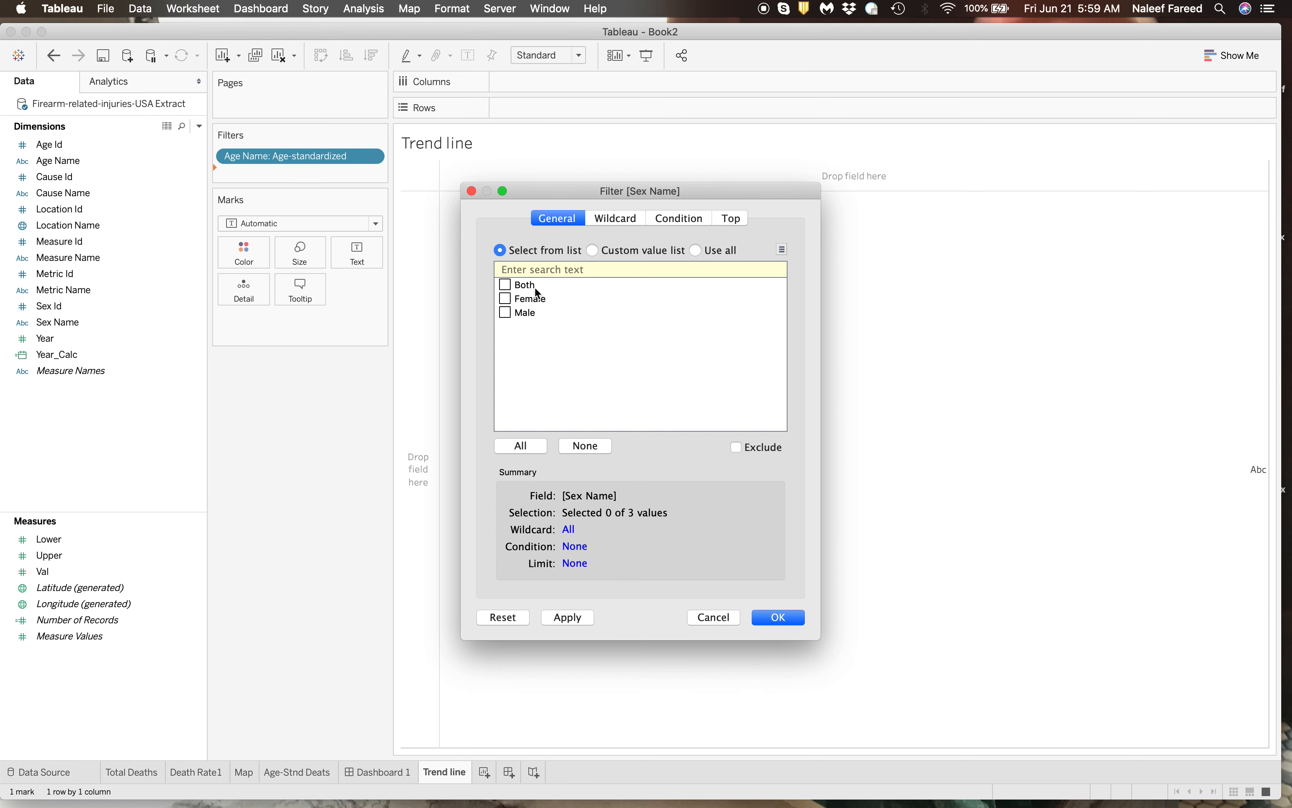
pyautogui.click(505, 286)
pyautogui.click(779, 617)
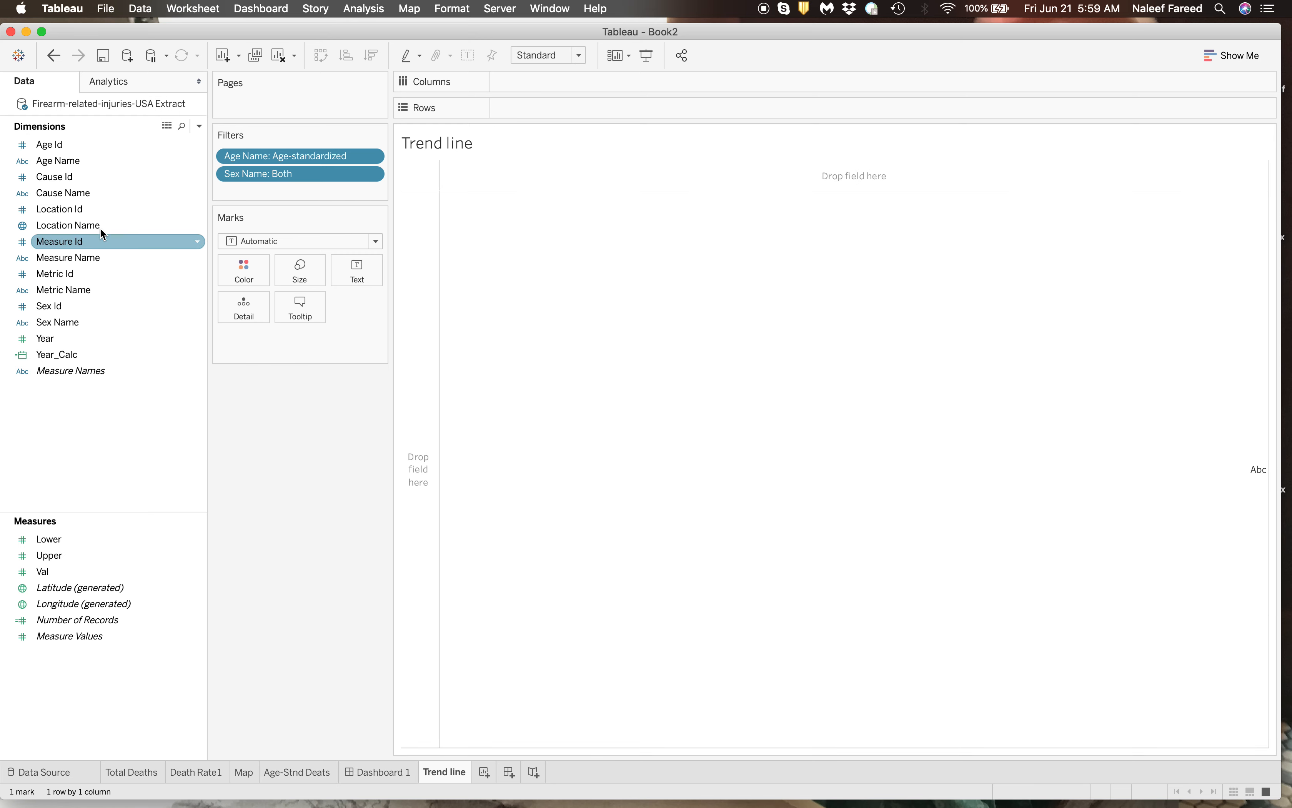
# Filter the Trend line worksheet to Deaths for Measure Name and Rate for Metric Name
pyautogui.moveTo(93, 258); pyautogui.dragTo(275, 189)
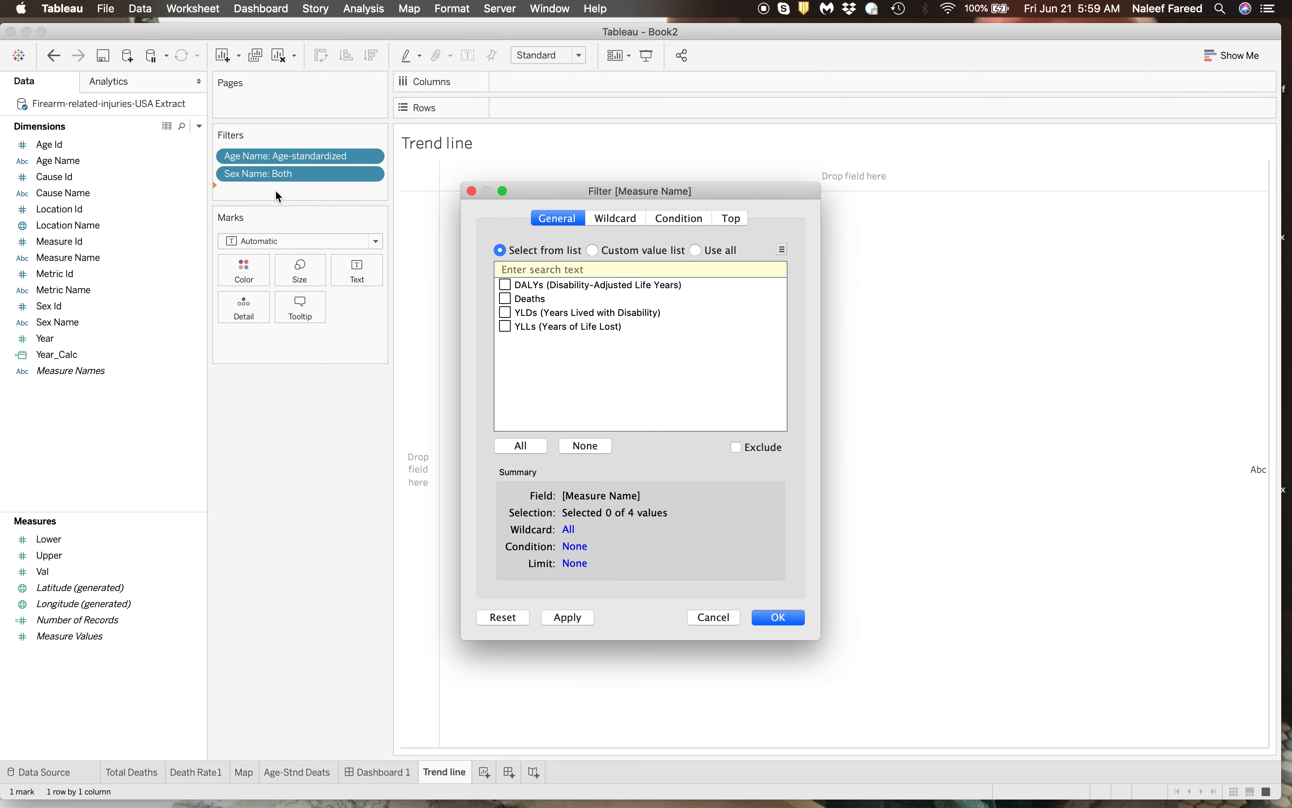
pyautogui.click(505, 300)
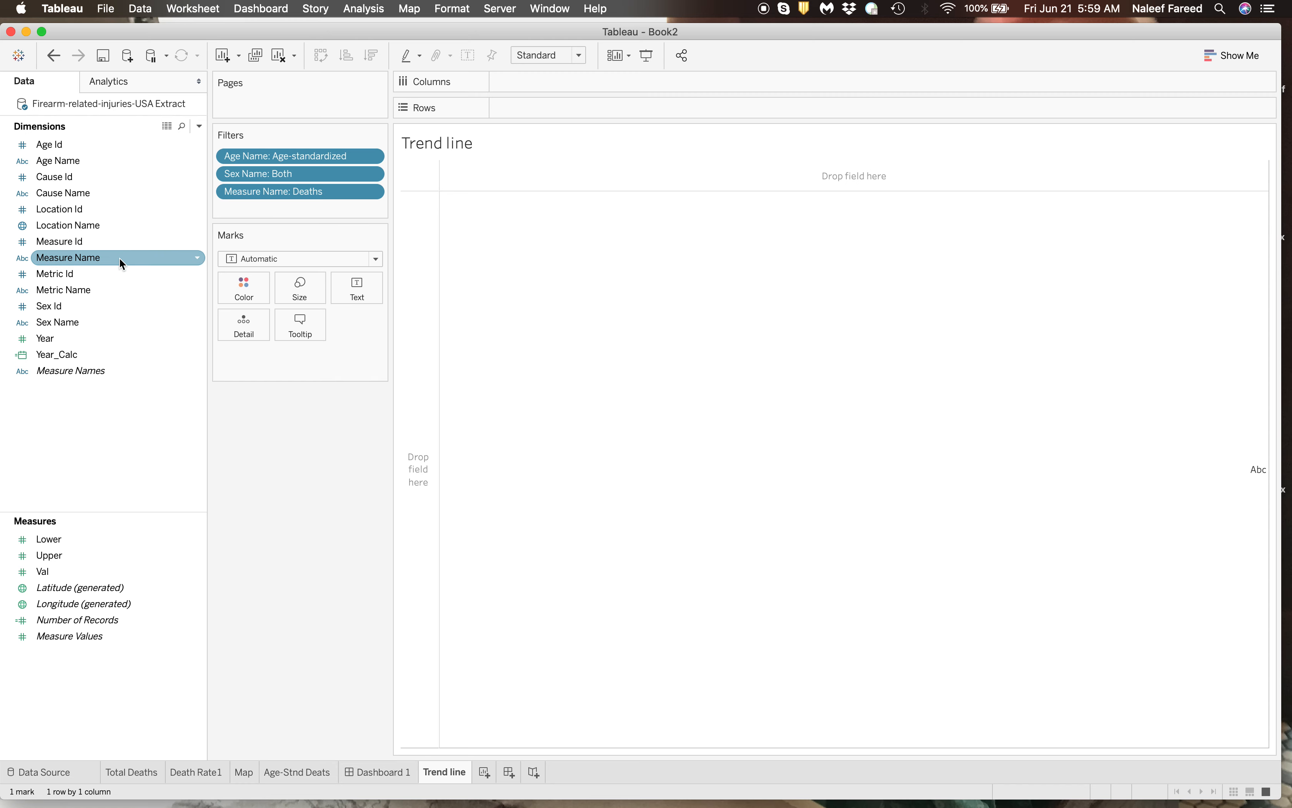
pyautogui.moveTo(102, 290); pyautogui.dragTo(286, 216)
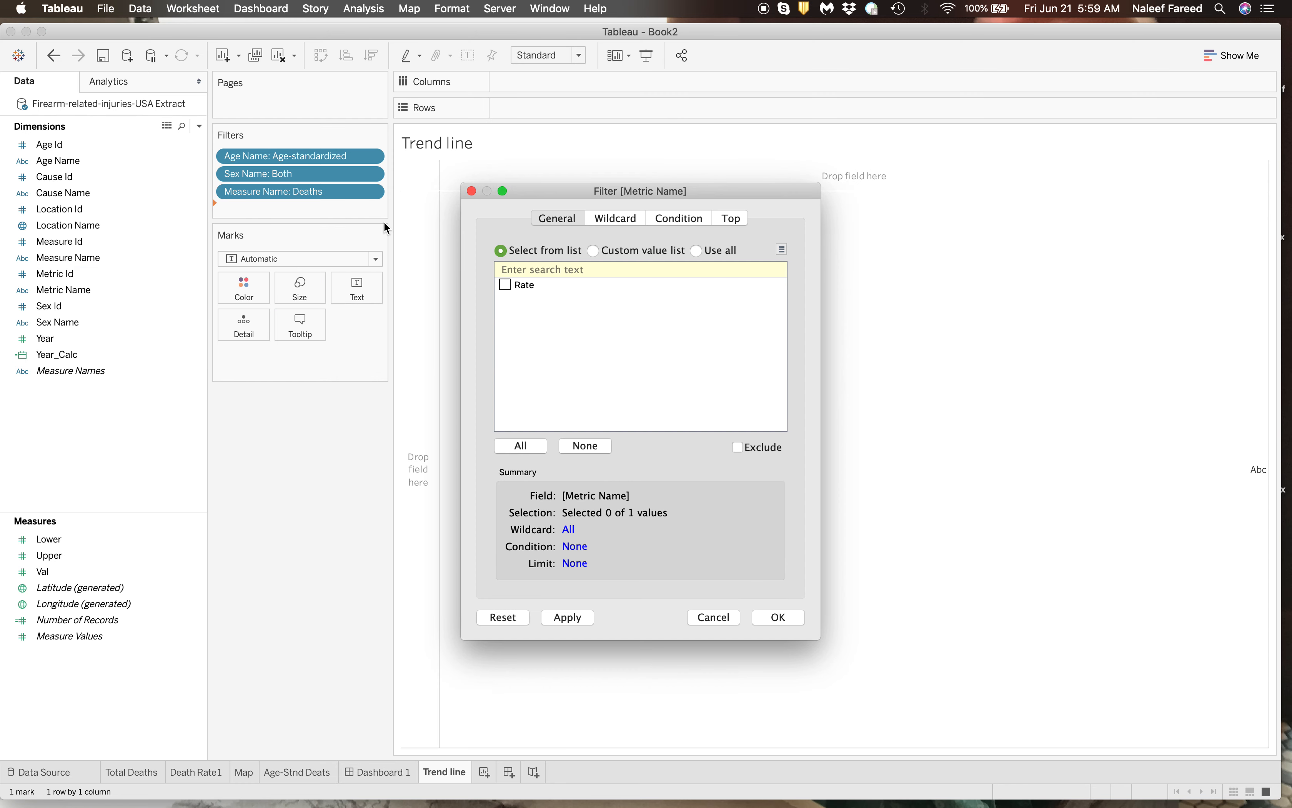
pyautogui.click(780, 618)
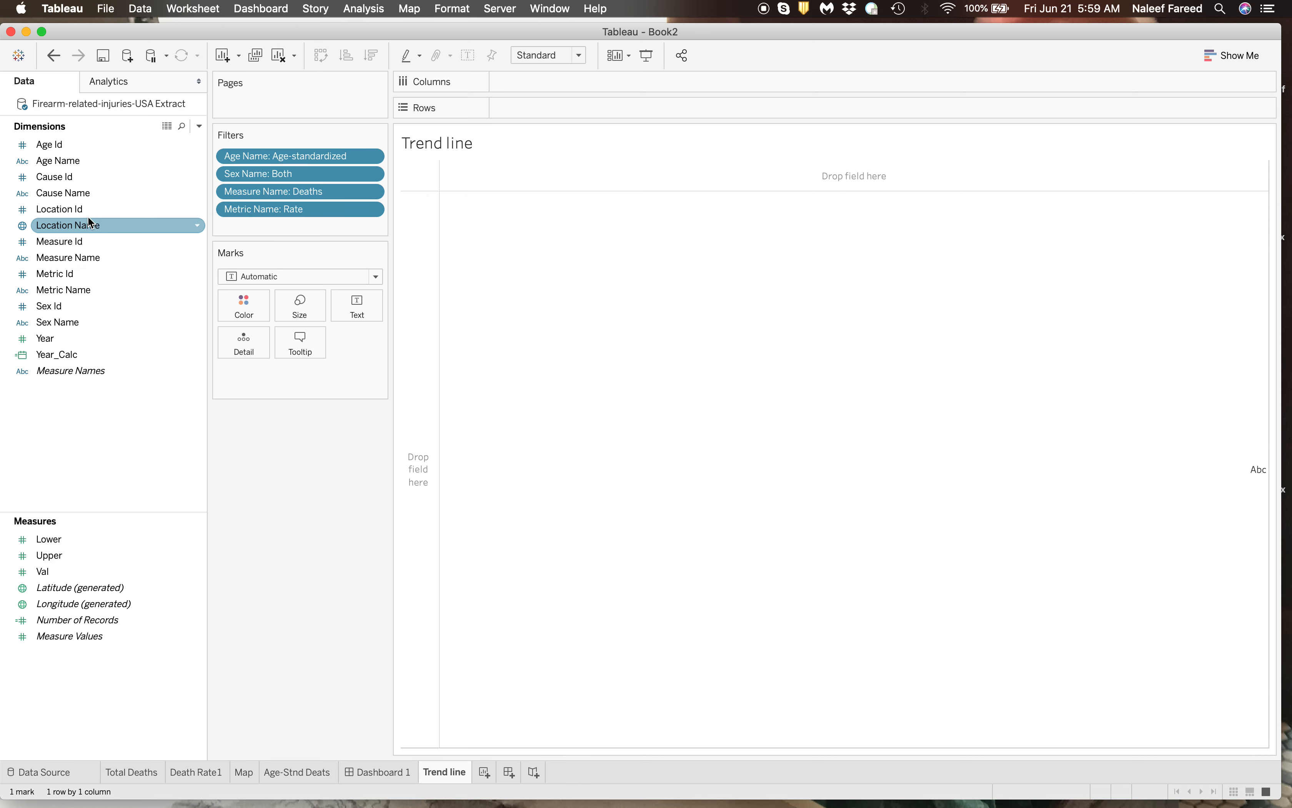
# Add a Cause Name filter to the Trend line worksheet with all causes selected
pyautogui.moveTo(88, 191); pyautogui.dragTo(277, 228)
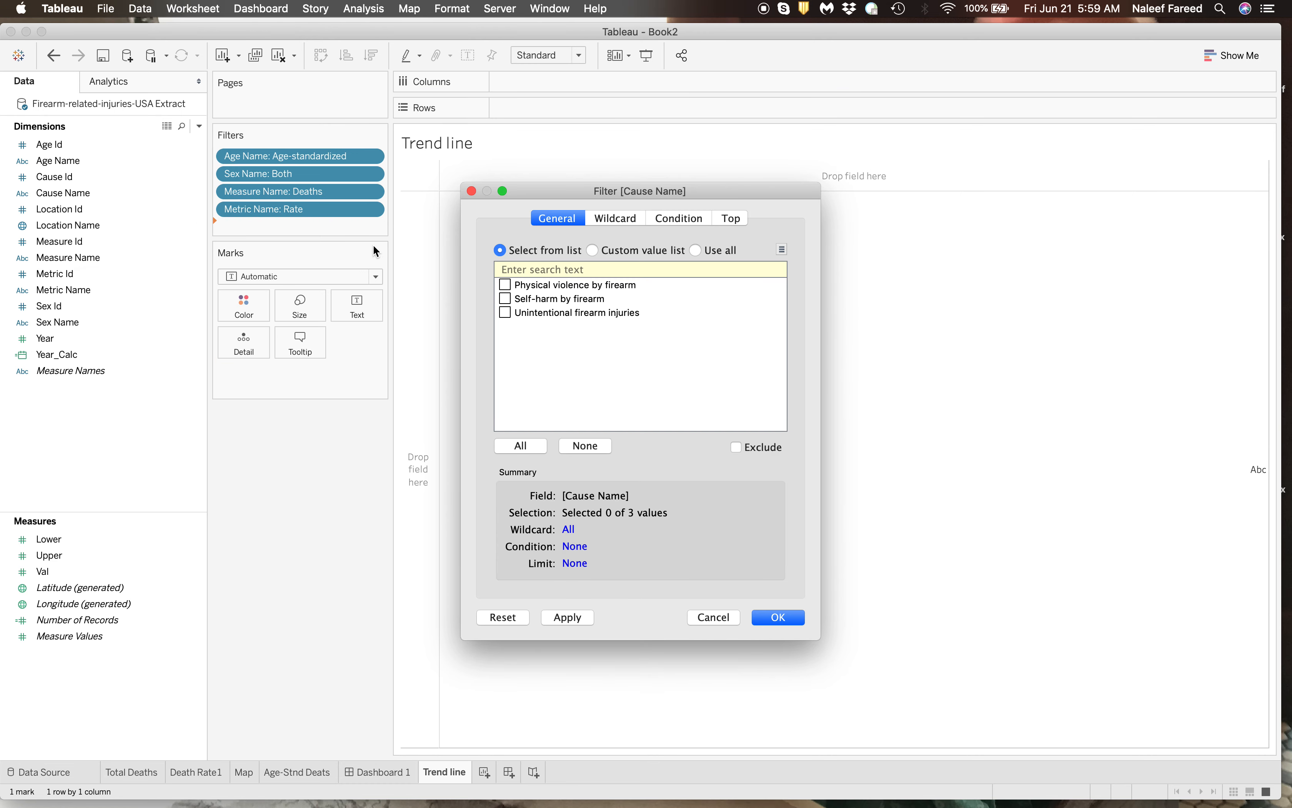
pyautogui.click(521, 446)
pyautogui.click(794, 617)
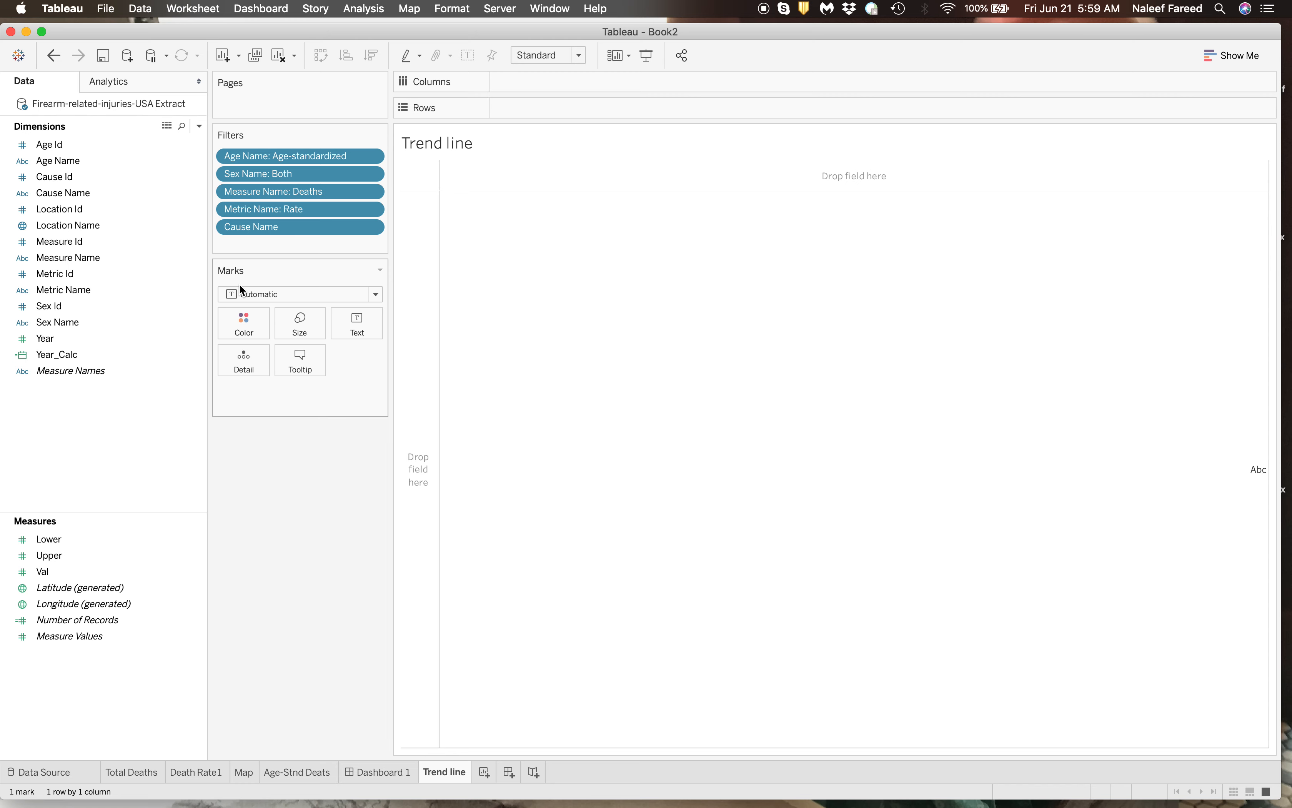
# Plot the sum of Val on rows against the year of Year_Calc on columns in the Trend line worksheet
pyautogui.click(87, 358)
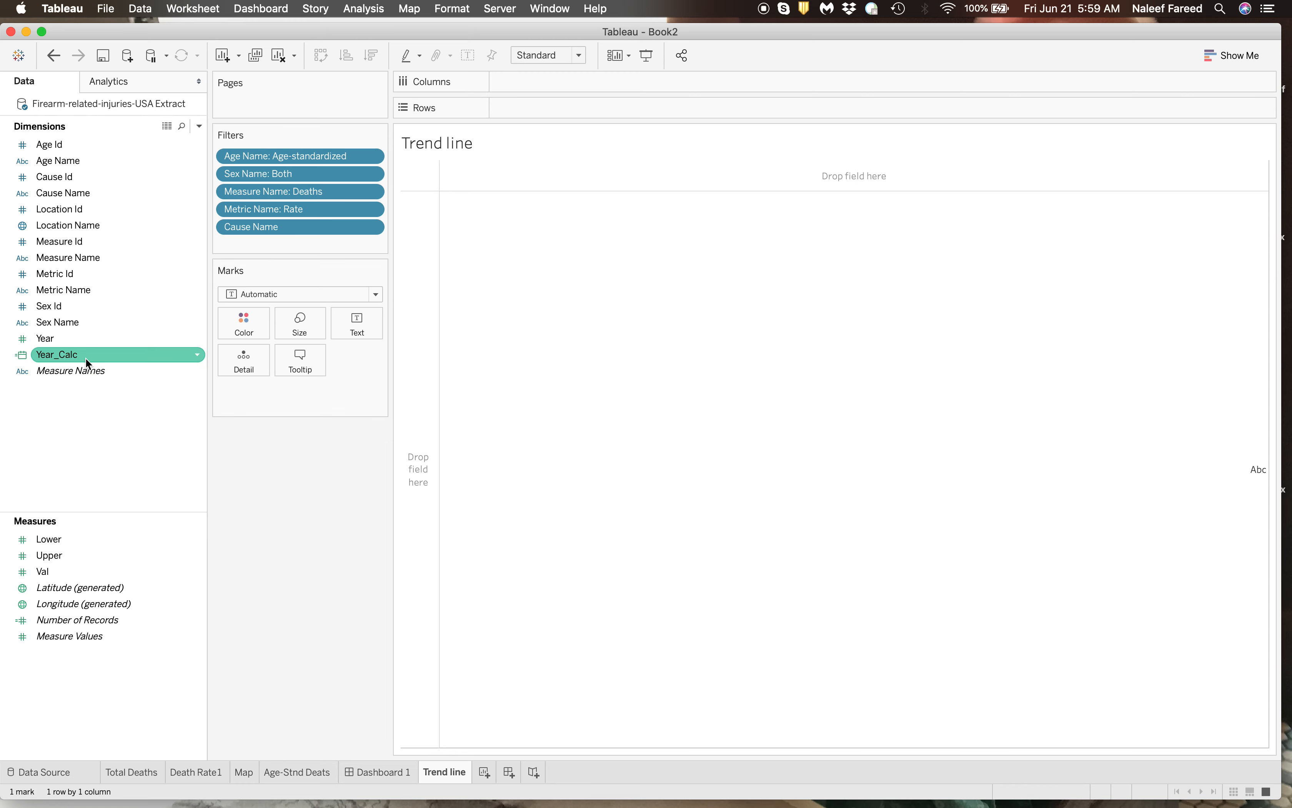
pyautogui.moveTo(84, 356)
pyautogui.mouseDown()
pyautogui.moveTo(513, 124)
pyautogui.moveTo(527, 87)
pyautogui.mouseUp()
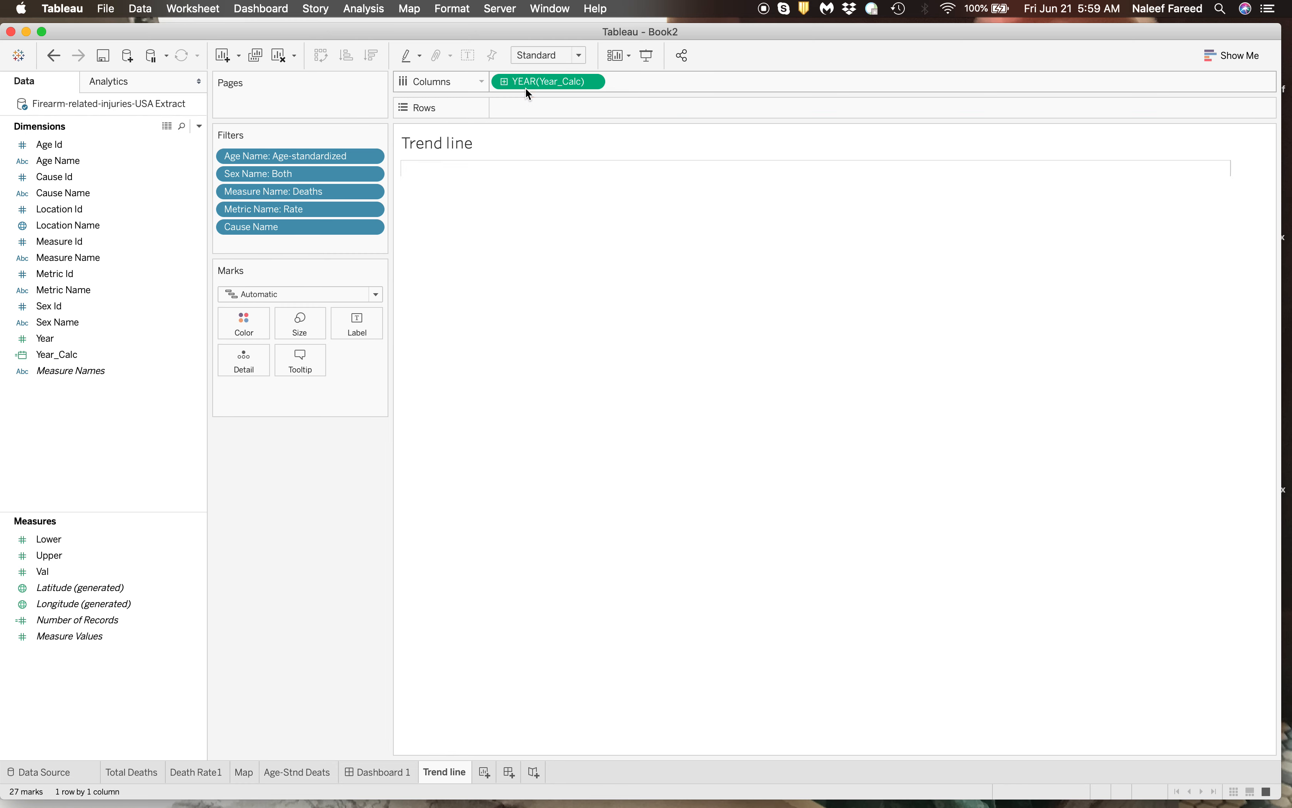
pyautogui.click(84, 572)
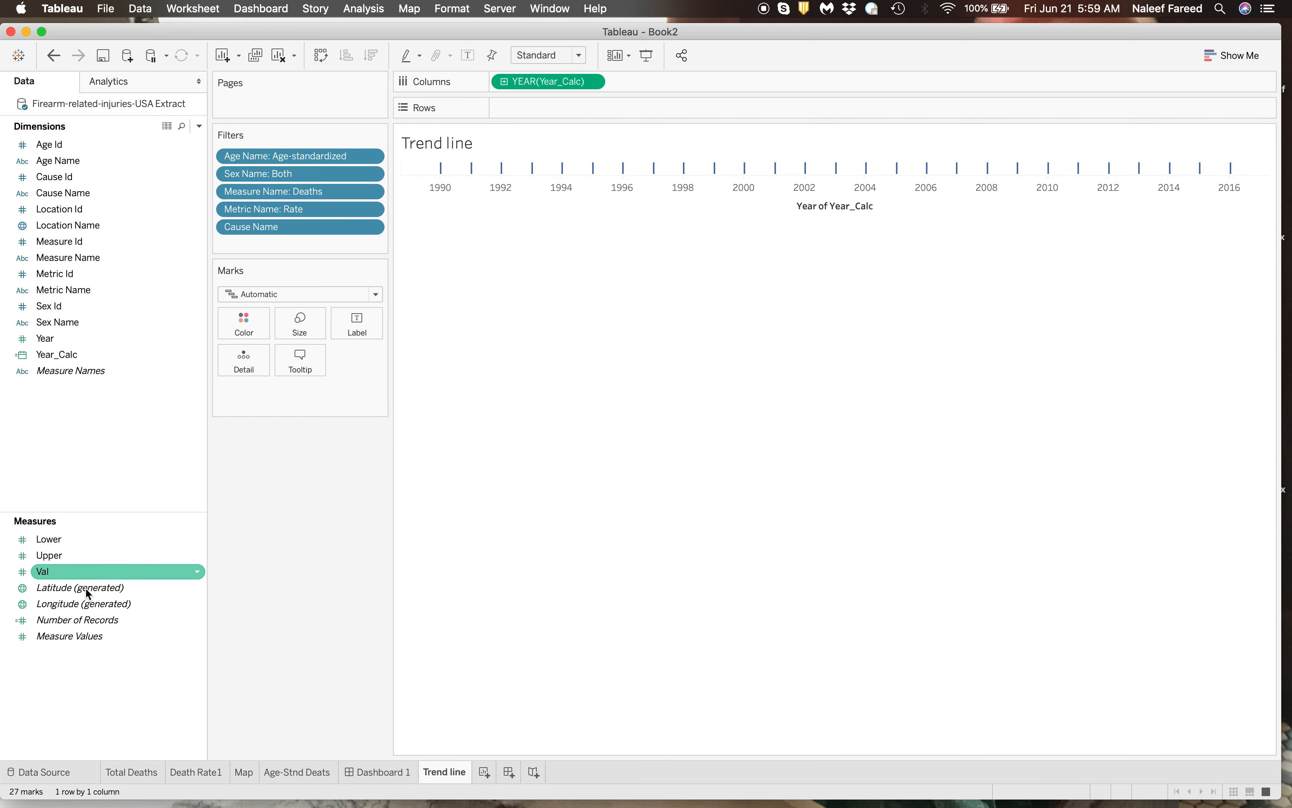
pyautogui.moveTo(77, 573)
pyautogui.mouseDown()
pyautogui.moveTo(567, 68)
pyautogui.moveTo(572, 109)
pyautogui.mouseUp()
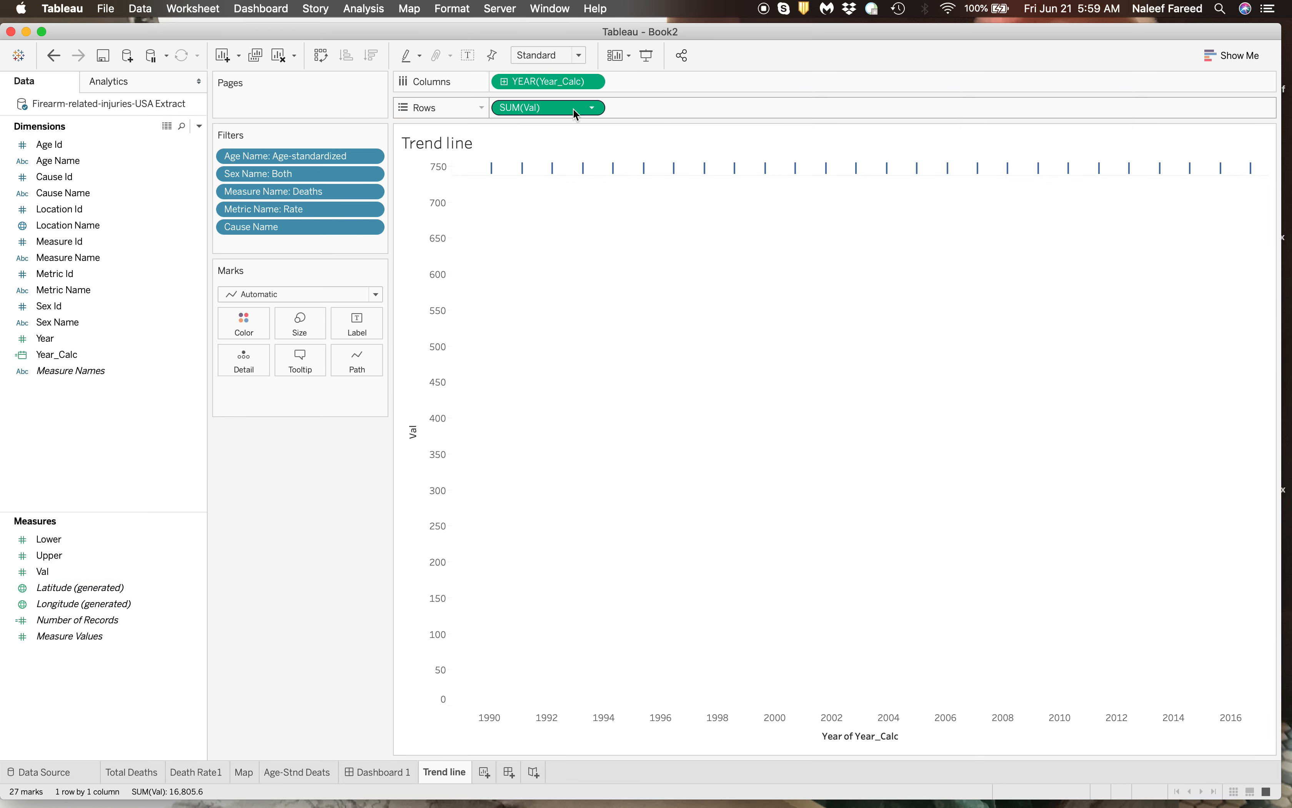
# Change the title of the Trend line chart's vertical Val axis to Total Deaths
pyautogui.rightClick(417, 426)
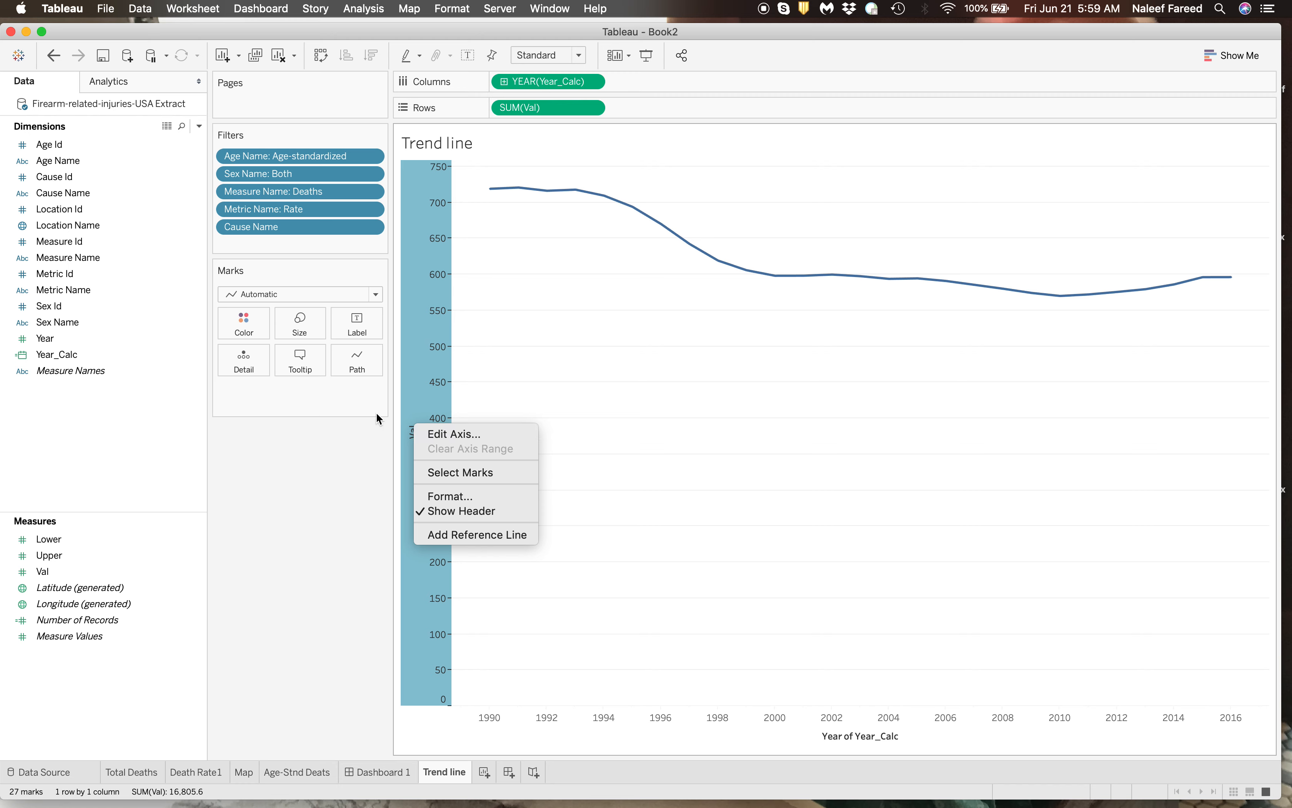
pyautogui.click(423, 435)
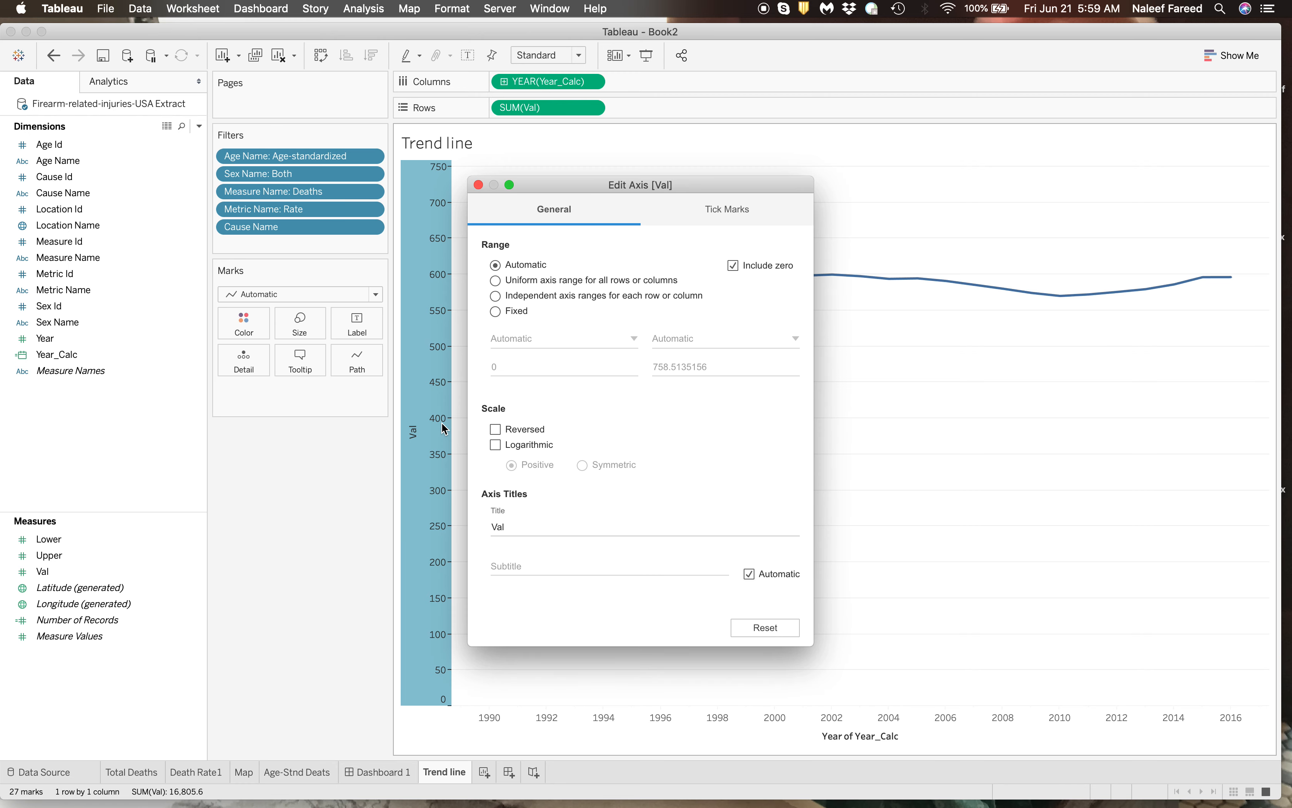
pyautogui.click(515, 521)
pyautogui.press('BackSpace')
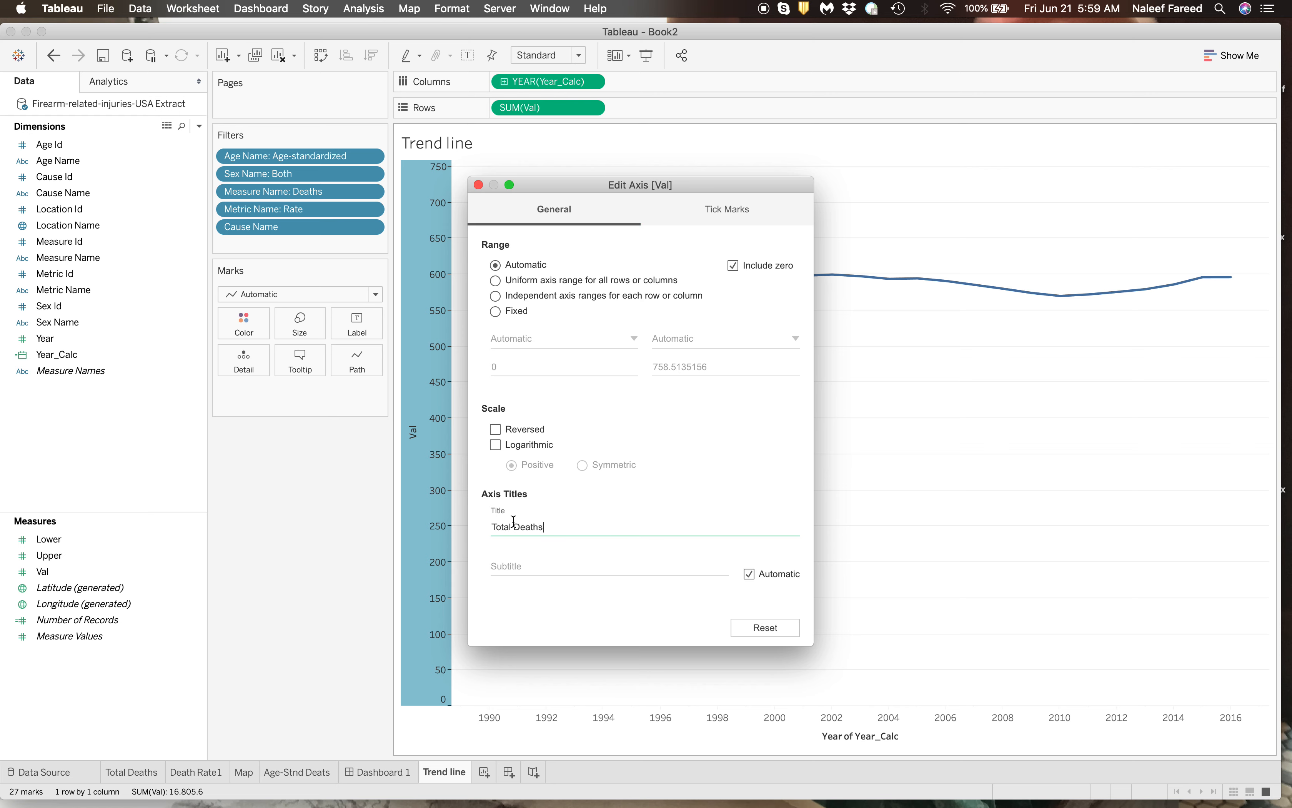
pyautogui.click(479, 185)
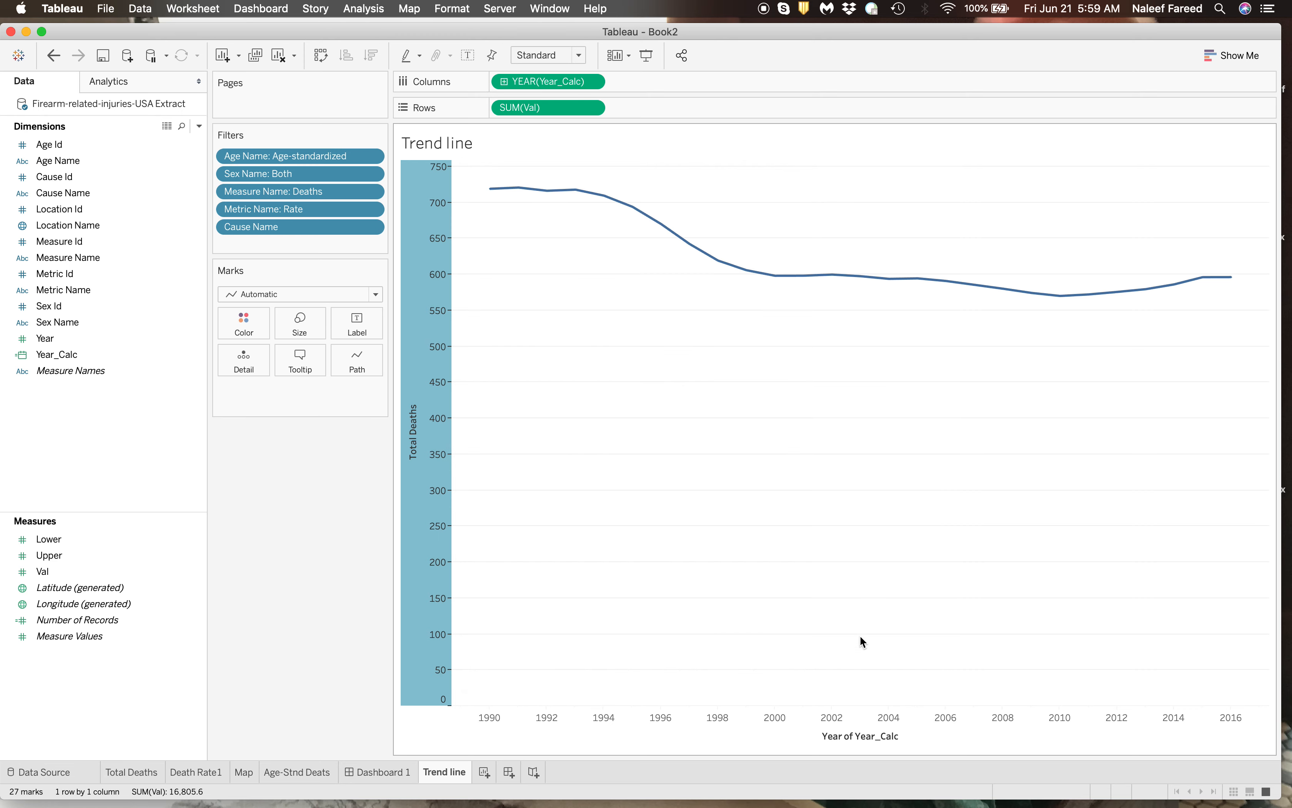
# Shorten the title of the Trend line chart's horizontal axis to Year
pyautogui.rightClick(863, 737)
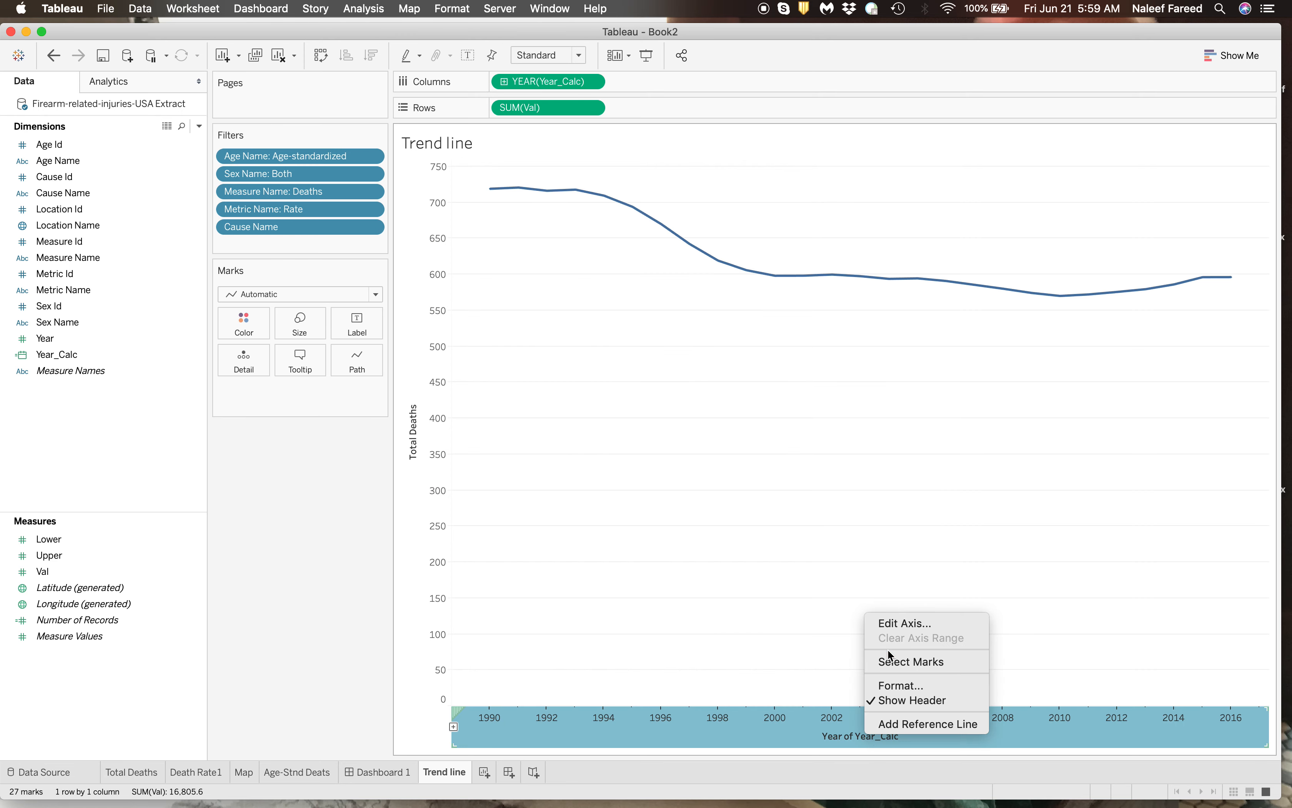
pyautogui.click(893, 629)
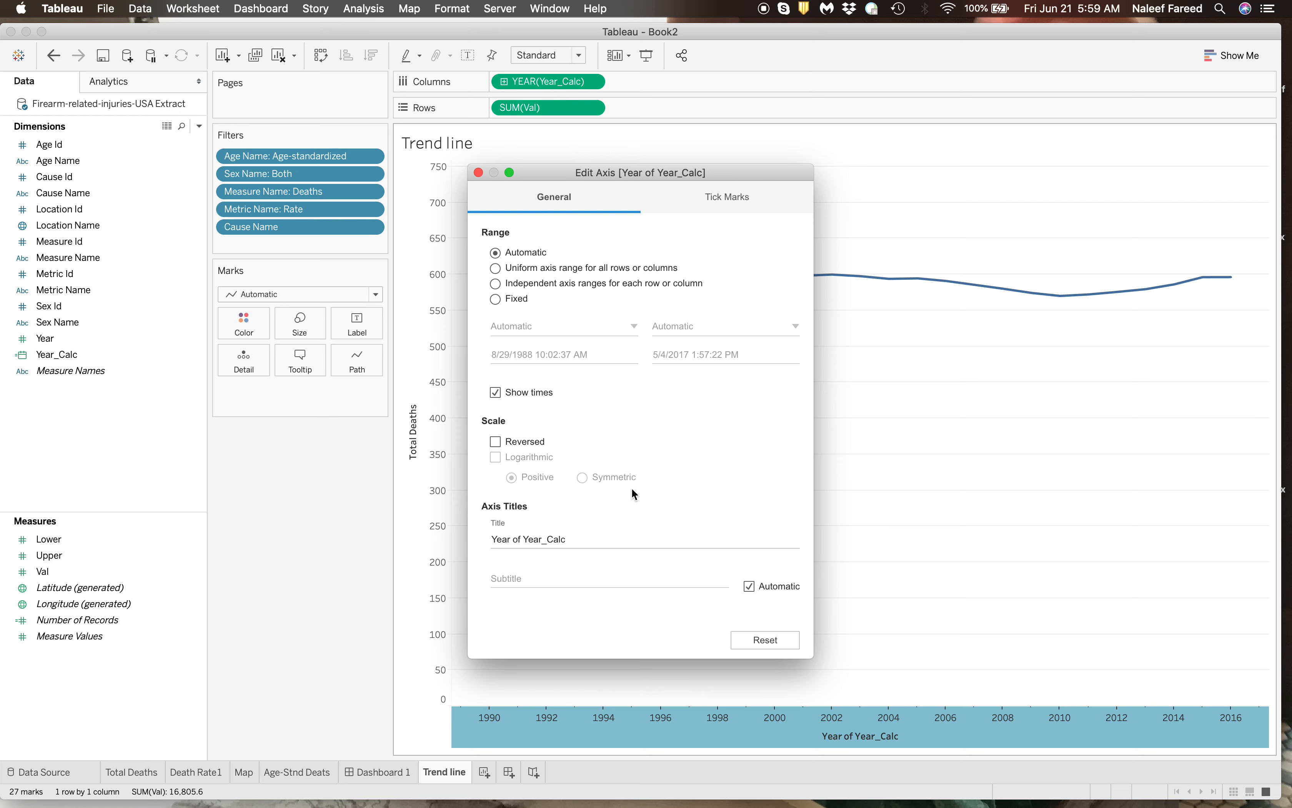
pyautogui.click(566, 534)
pyautogui.click(514, 540)
pyautogui.keyDown('shift'); pyautogui.click(632, 540); pyautogui.keyUp('shift')
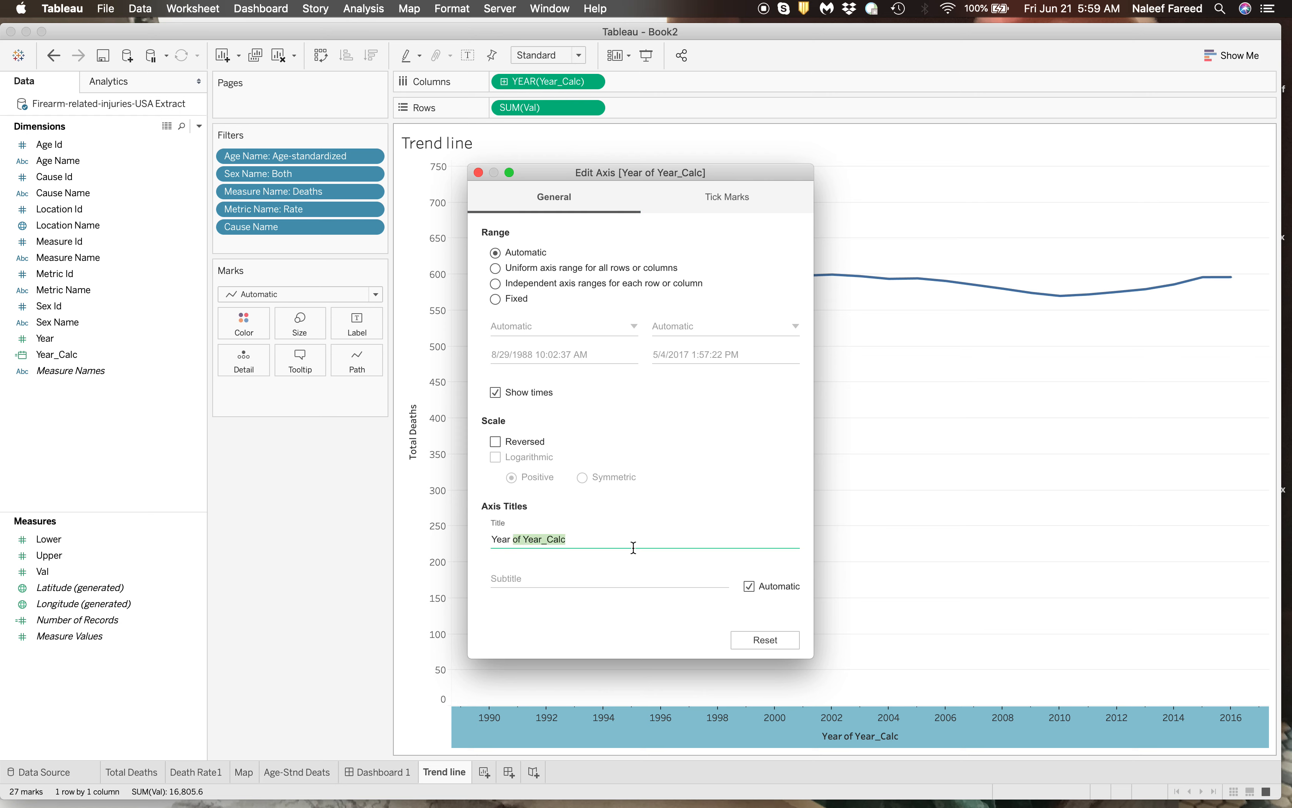
pyautogui.press('BackSpace')
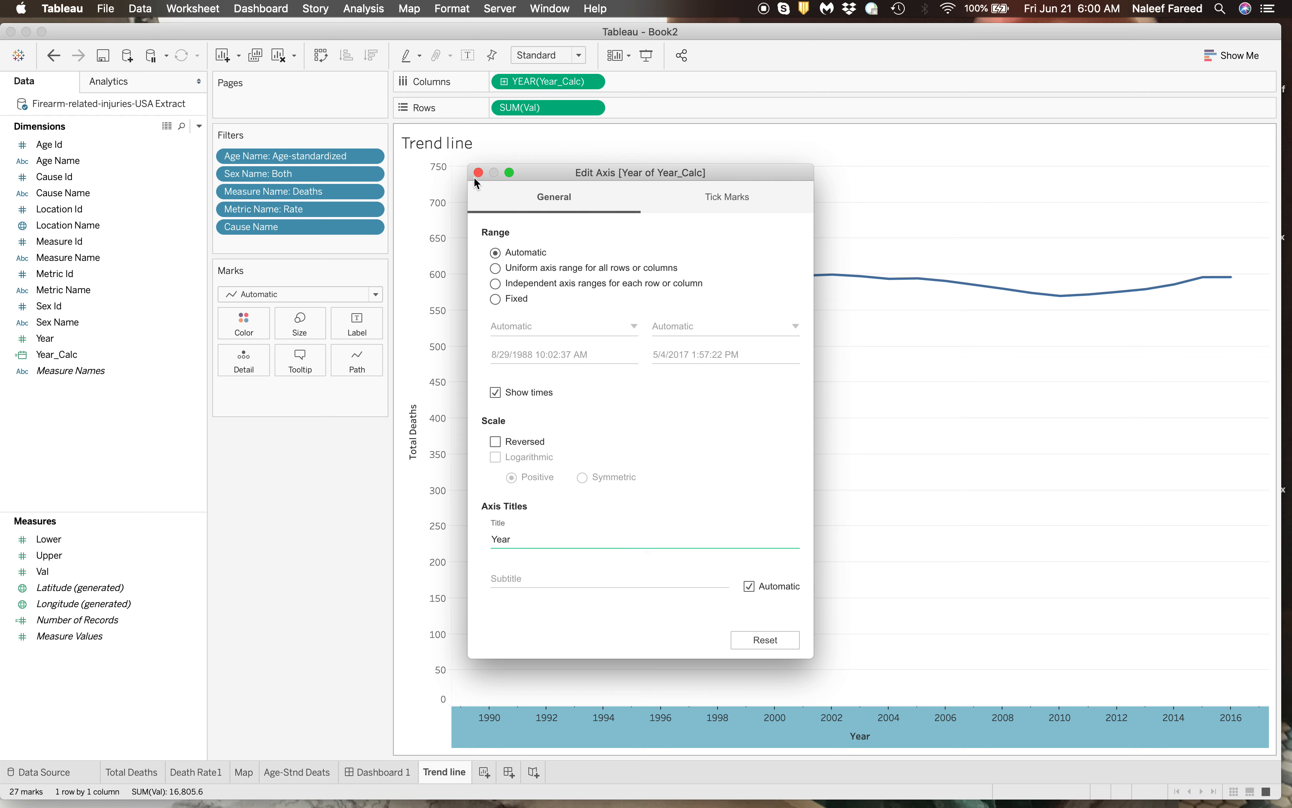
pyautogui.click(479, 172)
pyautogui.click(678, 252)
pyautogui.moveTo(694, 246)
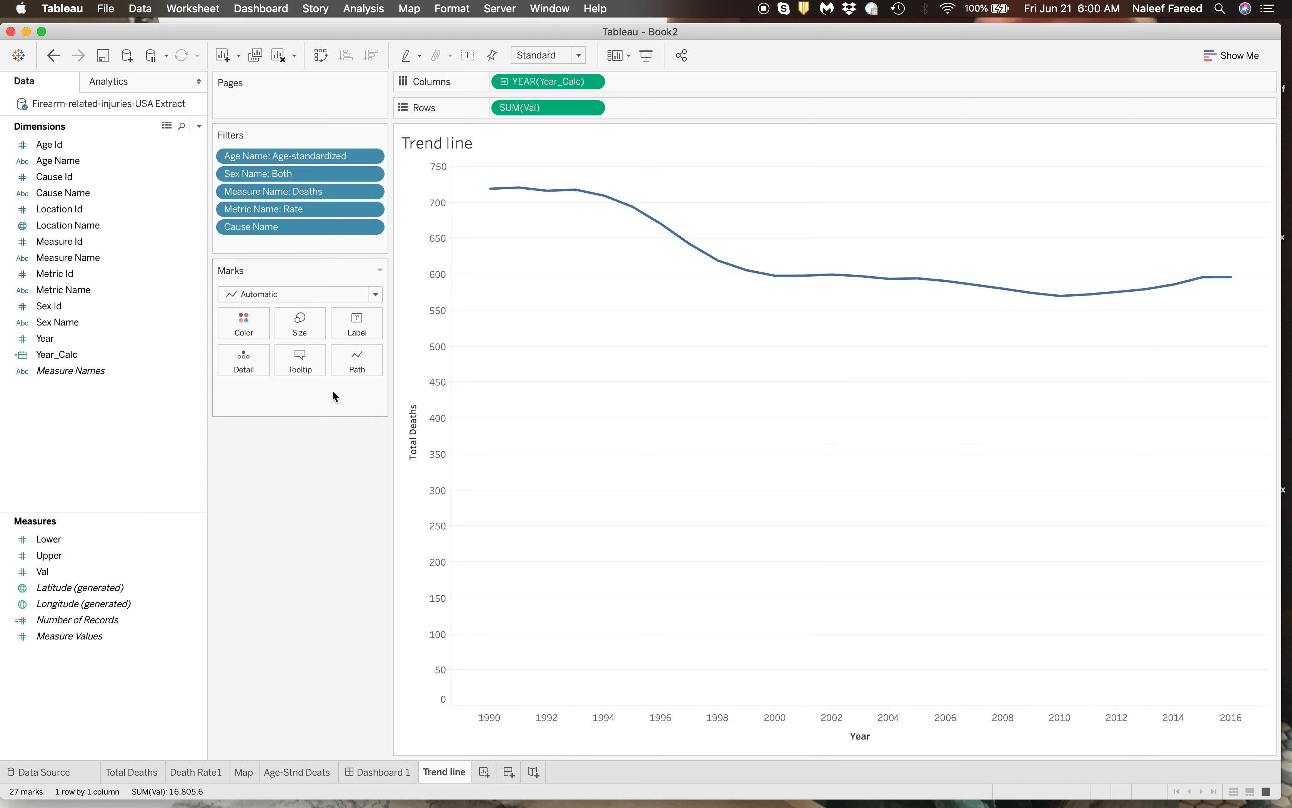
# Edit the Trend line tooltip so the Val label reads Total Deaths
pyautogui.click(301, 358)
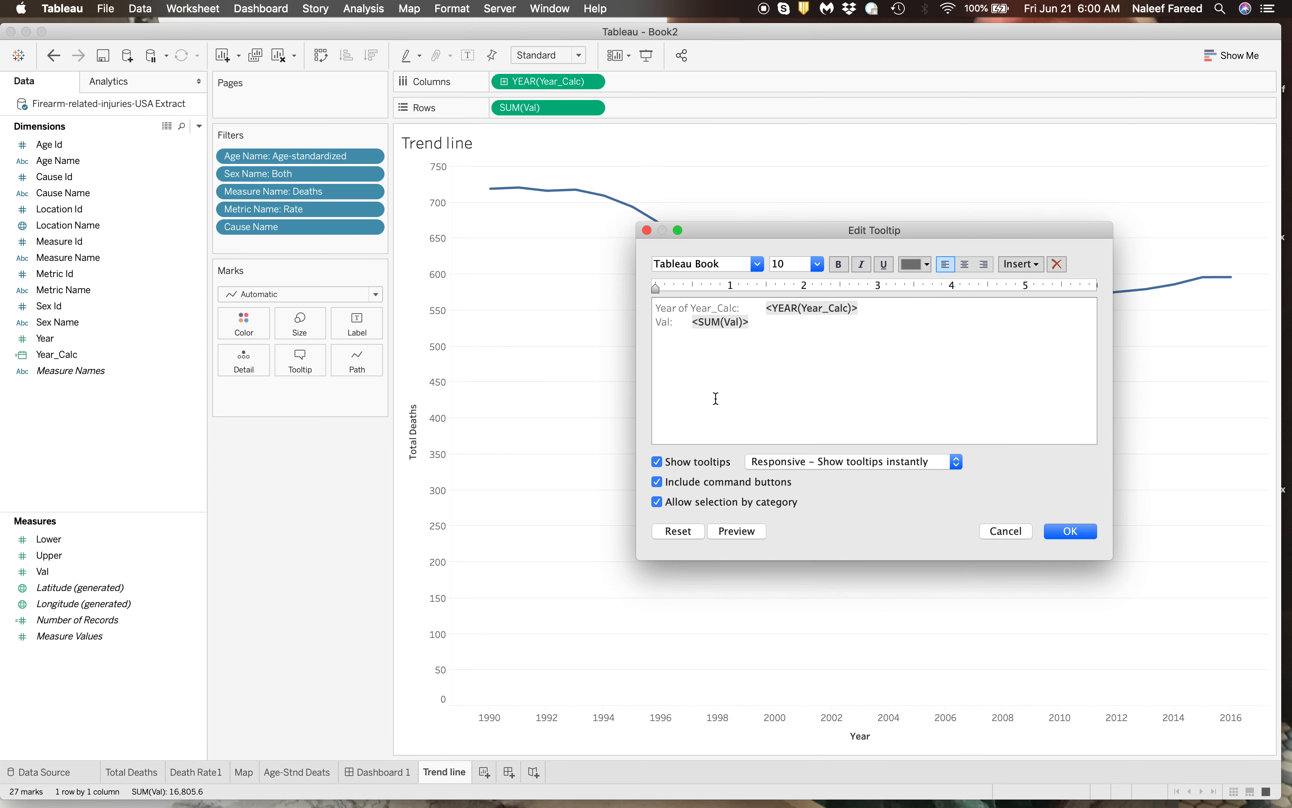
pyautogui.press('BackSpace')
pyautogui.press('BackSpace')
pyautogui.press('BackSpace')
pyautogui.write('Total Deaths')
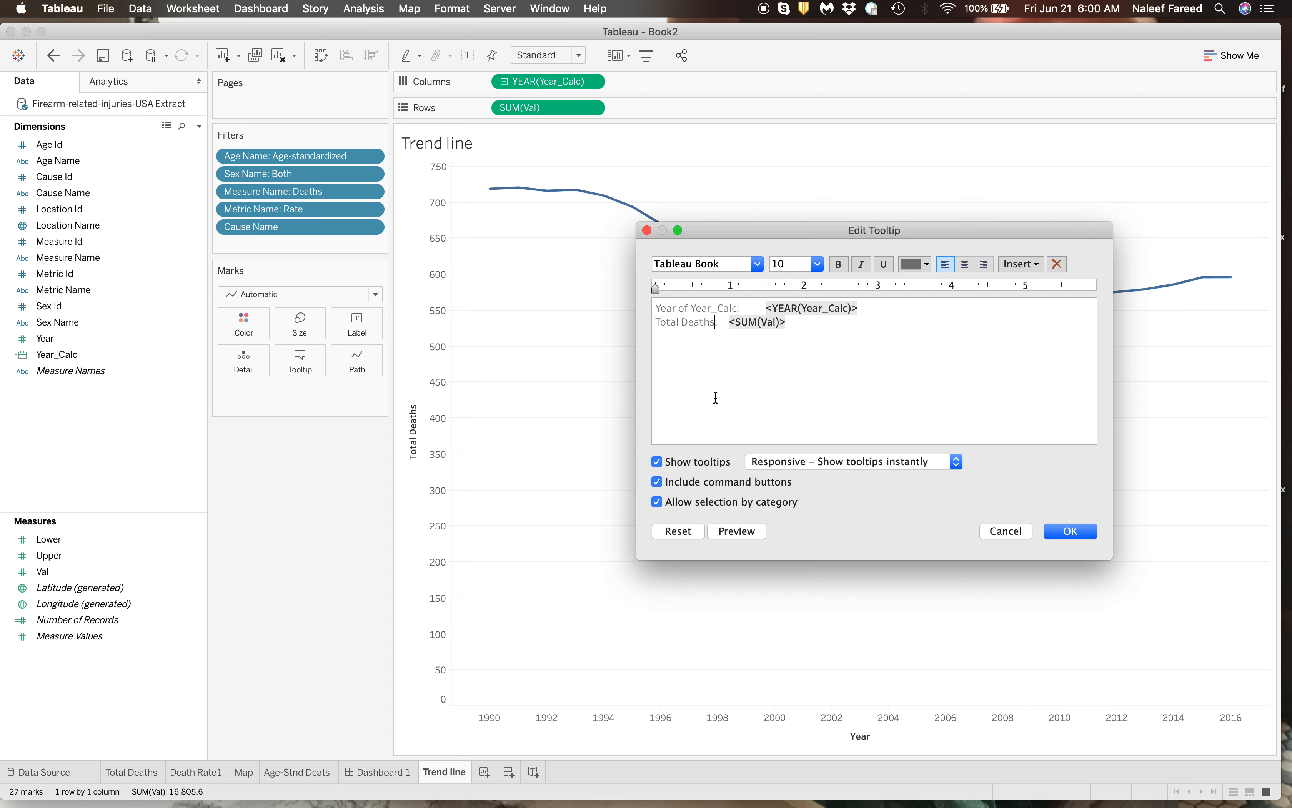
pyautogui.click(1085, 532)
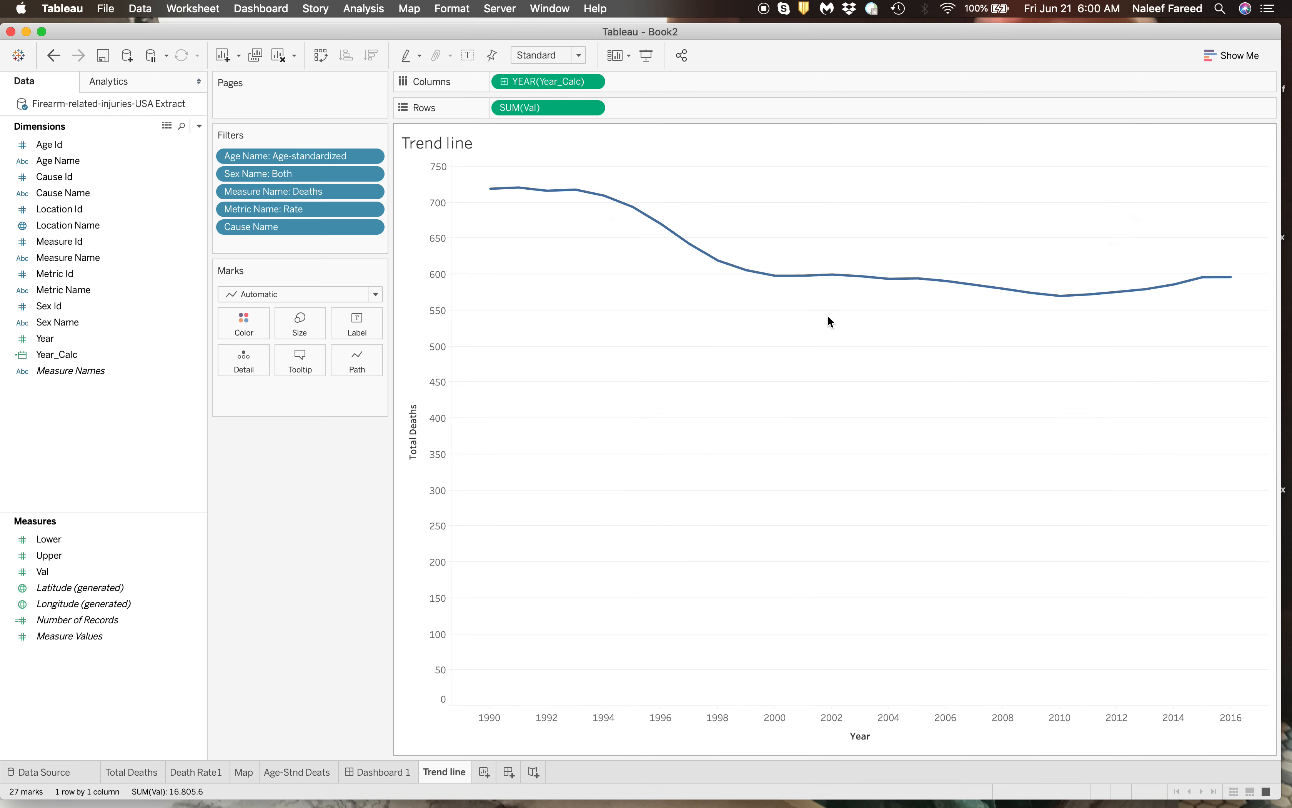
pyautogui.moveTo(830, 274)
# Go to the Map worksheet from Dashboard 1 and clear all default text from its tooltip
pyautogui.click(378, 772)
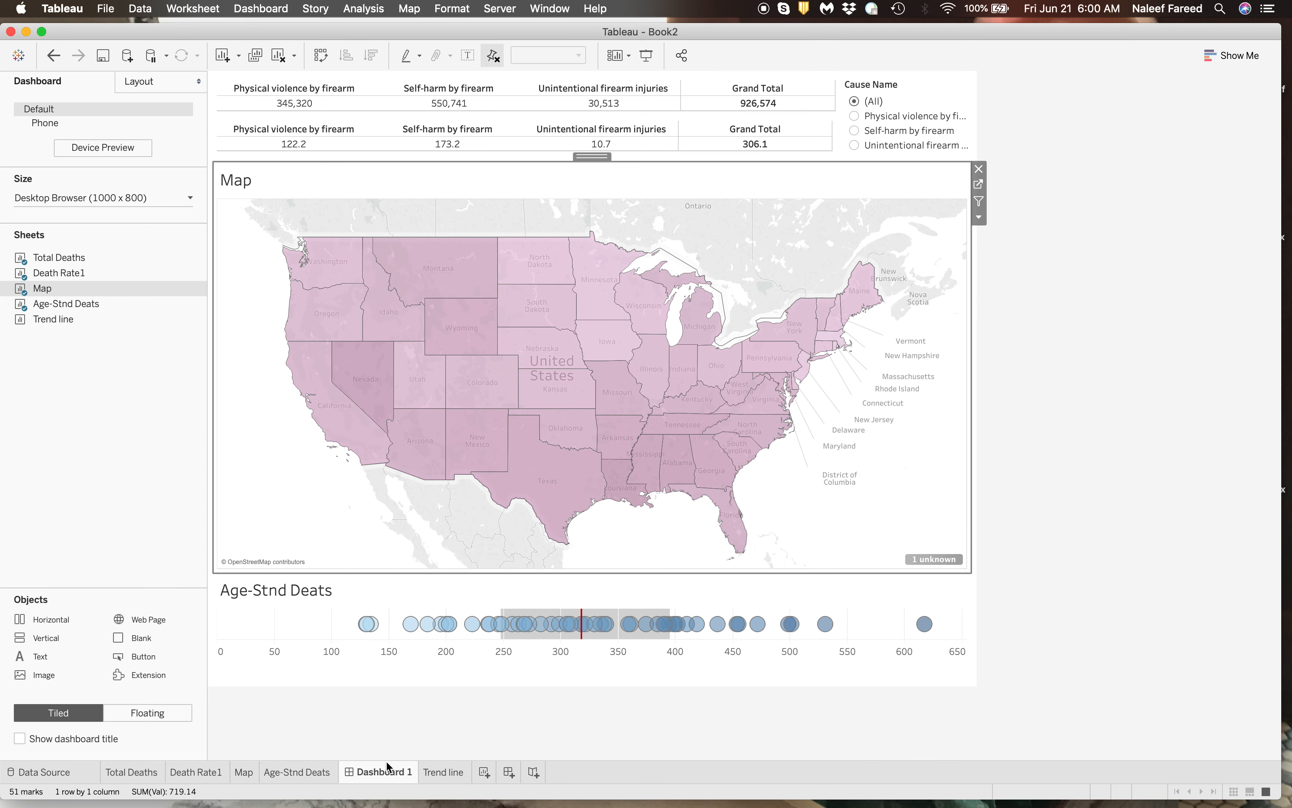
pyautogui.click(978, 184)
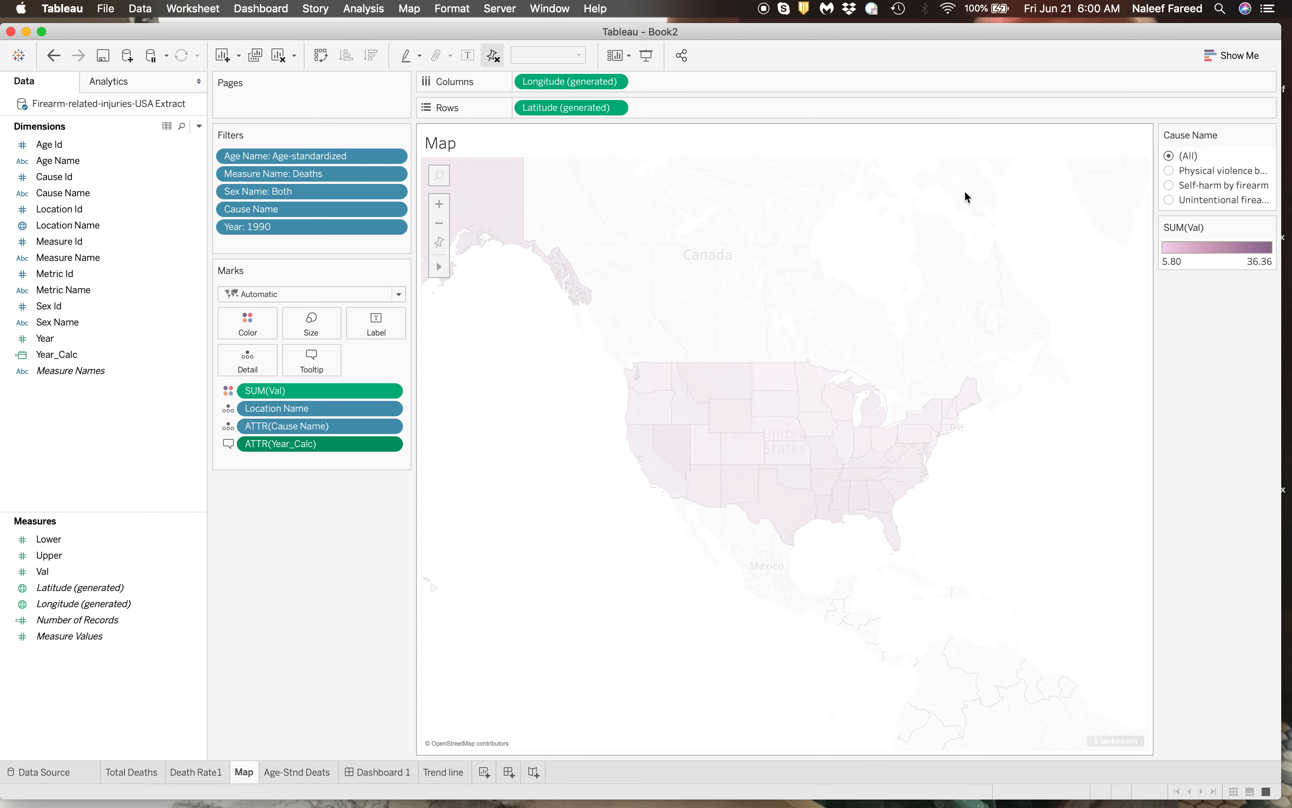
pyautogui.click(310, 356)
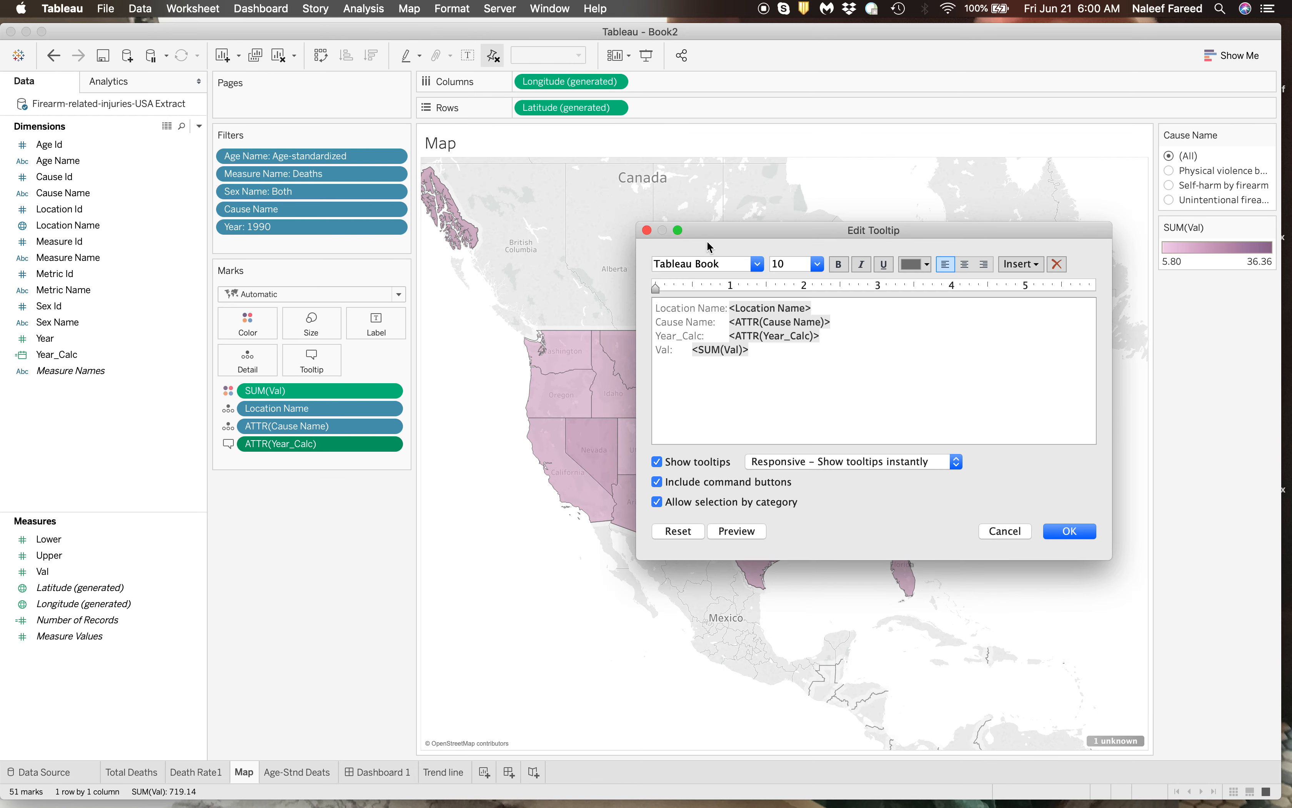
pyautogui.moveTo(713, 235); pyautogui.dragTo(503, 307)
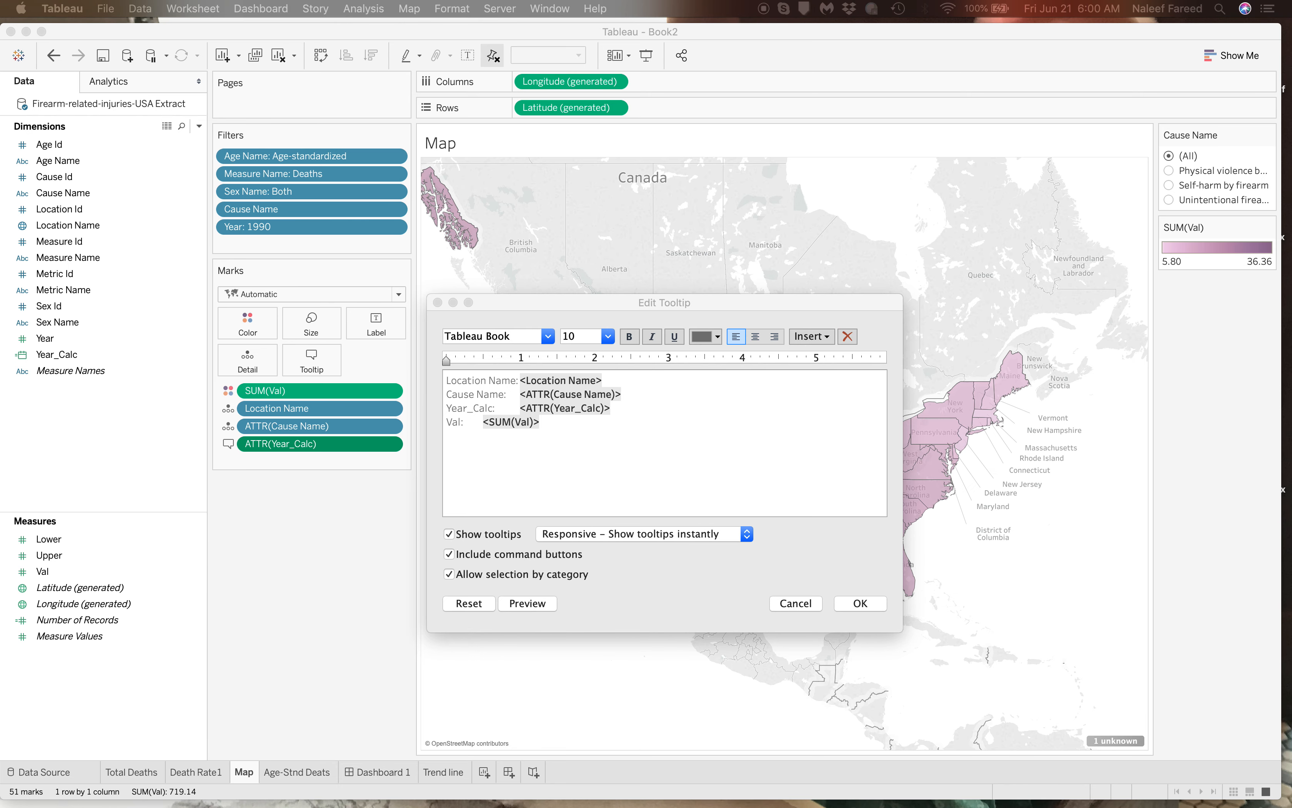
pyautogui.click(548, 423)
pyautogui.moveTo(548, 423); pyautogui.dragTo(426, 378)
pyautogui.press('BackSpace')
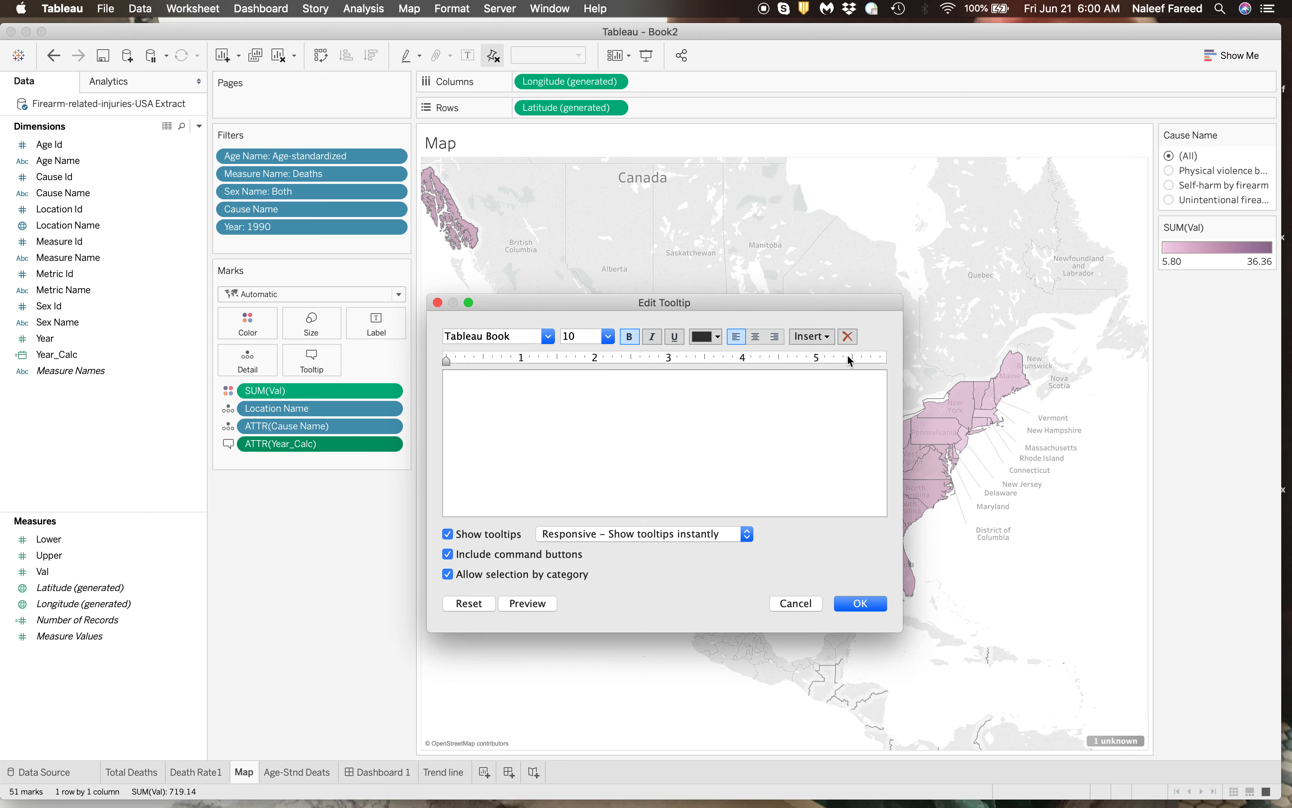
# Insert the Location Name field as the first line of the Map tooltip
pyautogui.click(831, 339)
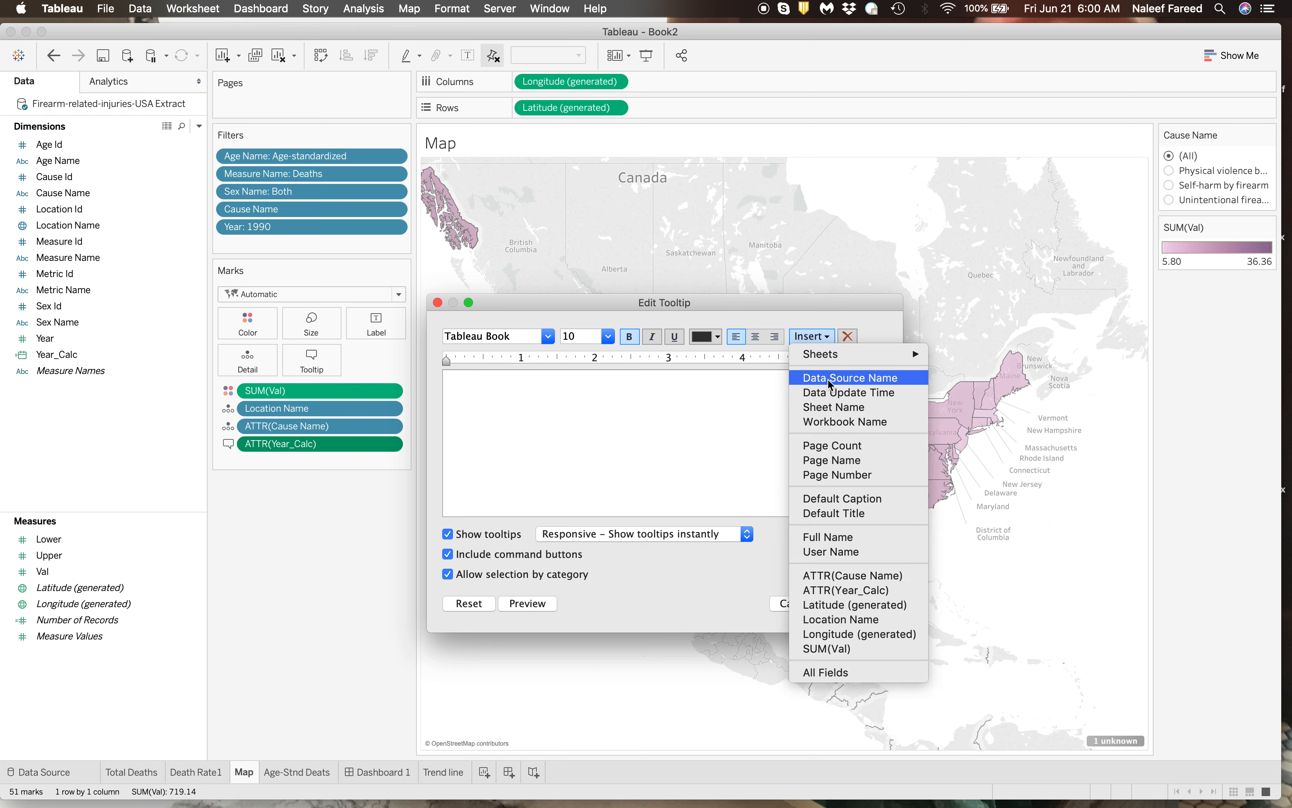
pyautogui.moveTo(842, 354)
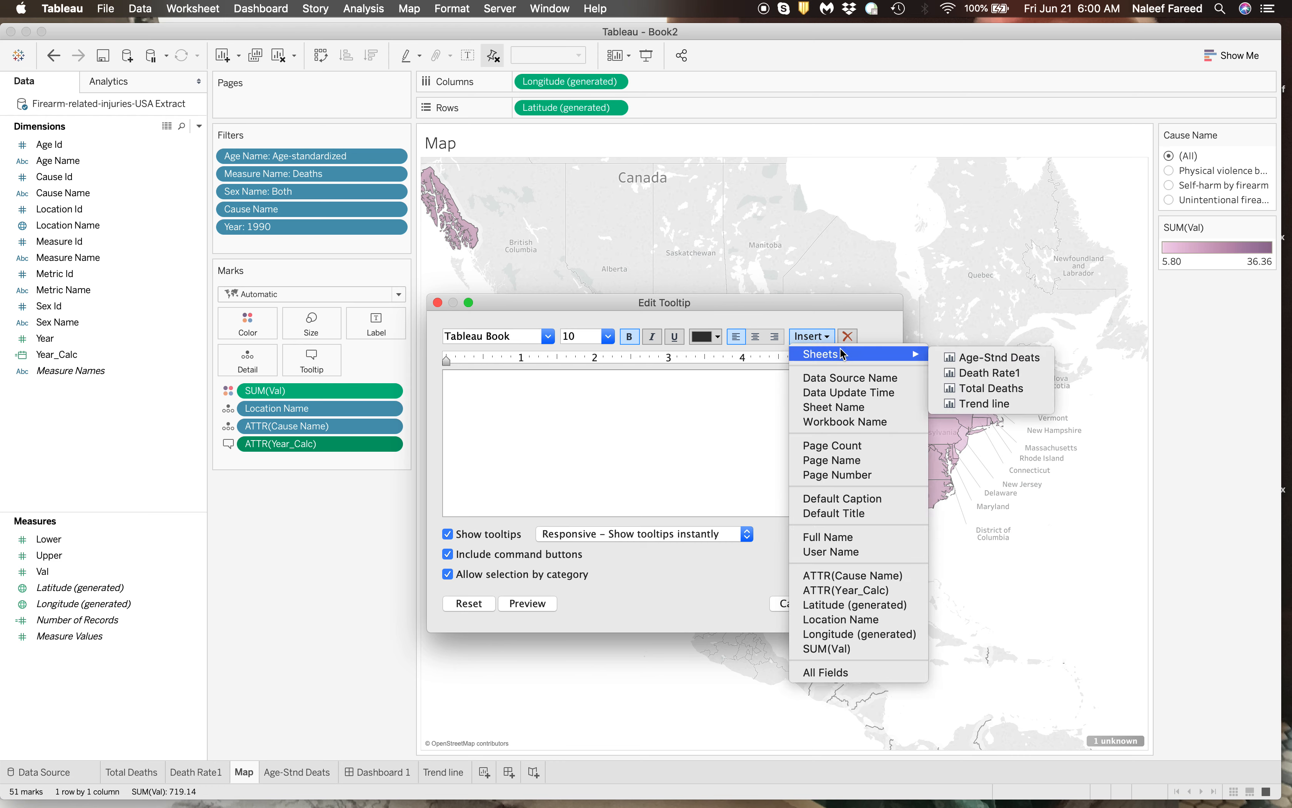
pyautogui.click(859, 619)
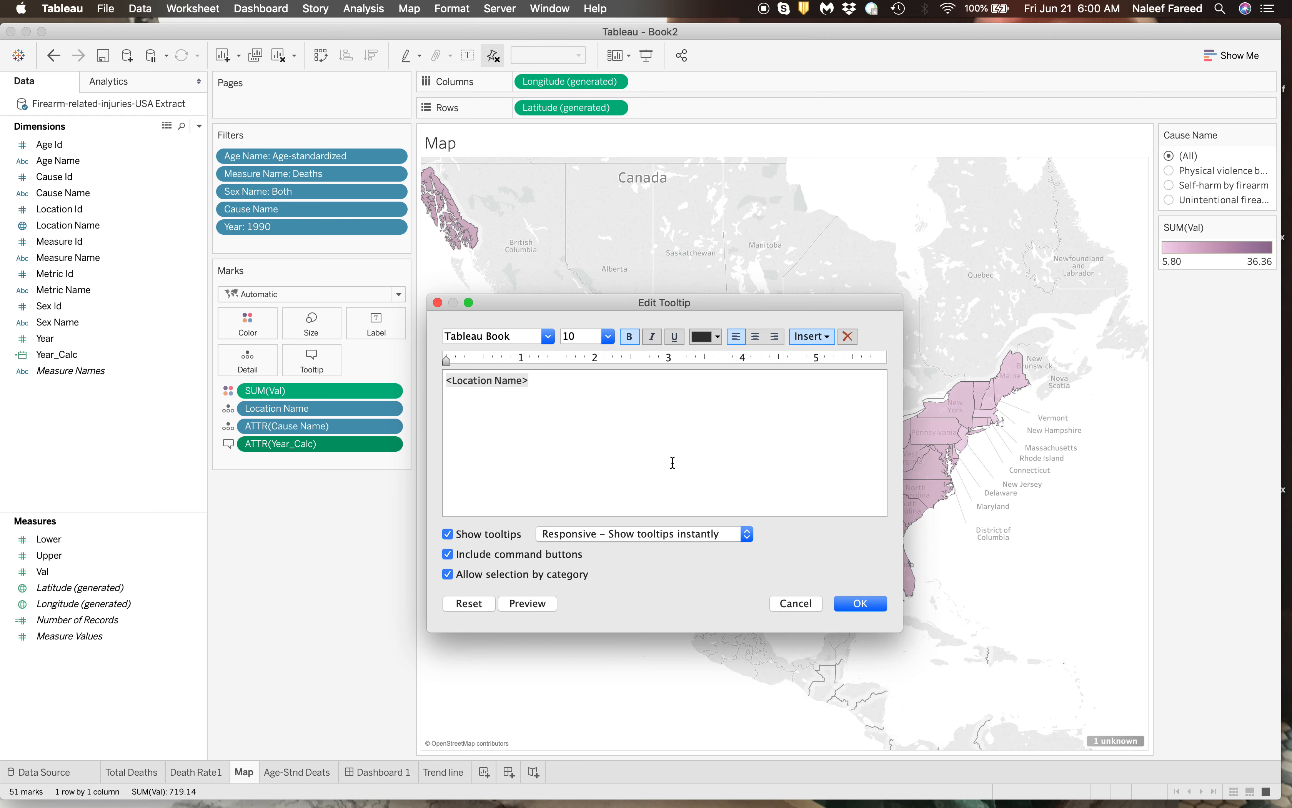
# Add the tooltip line "<SUM(Val)> deaths per 100,000 in <ATTR(Year_Calc)>" below the location name, separated by a blank line
pyautogui.click(825, 335)
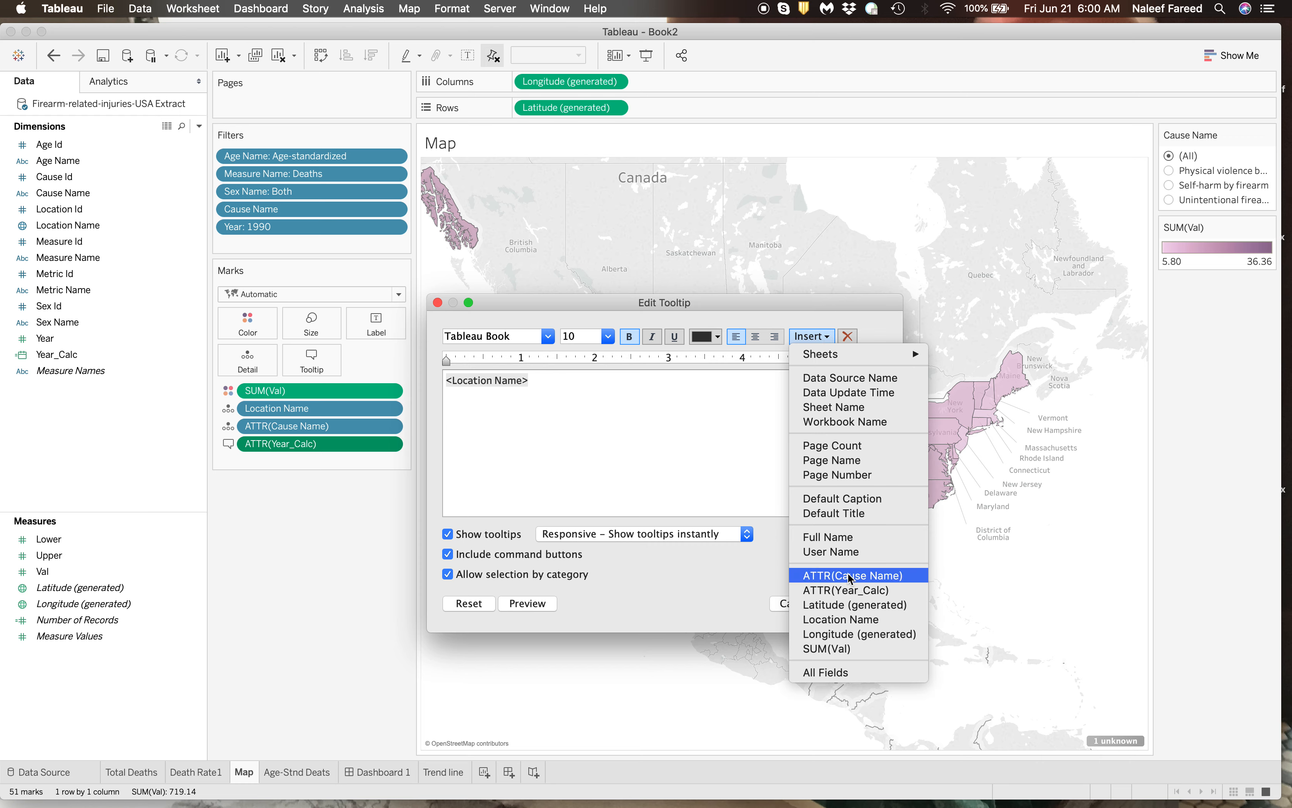
pyautogui.click(825, 648)
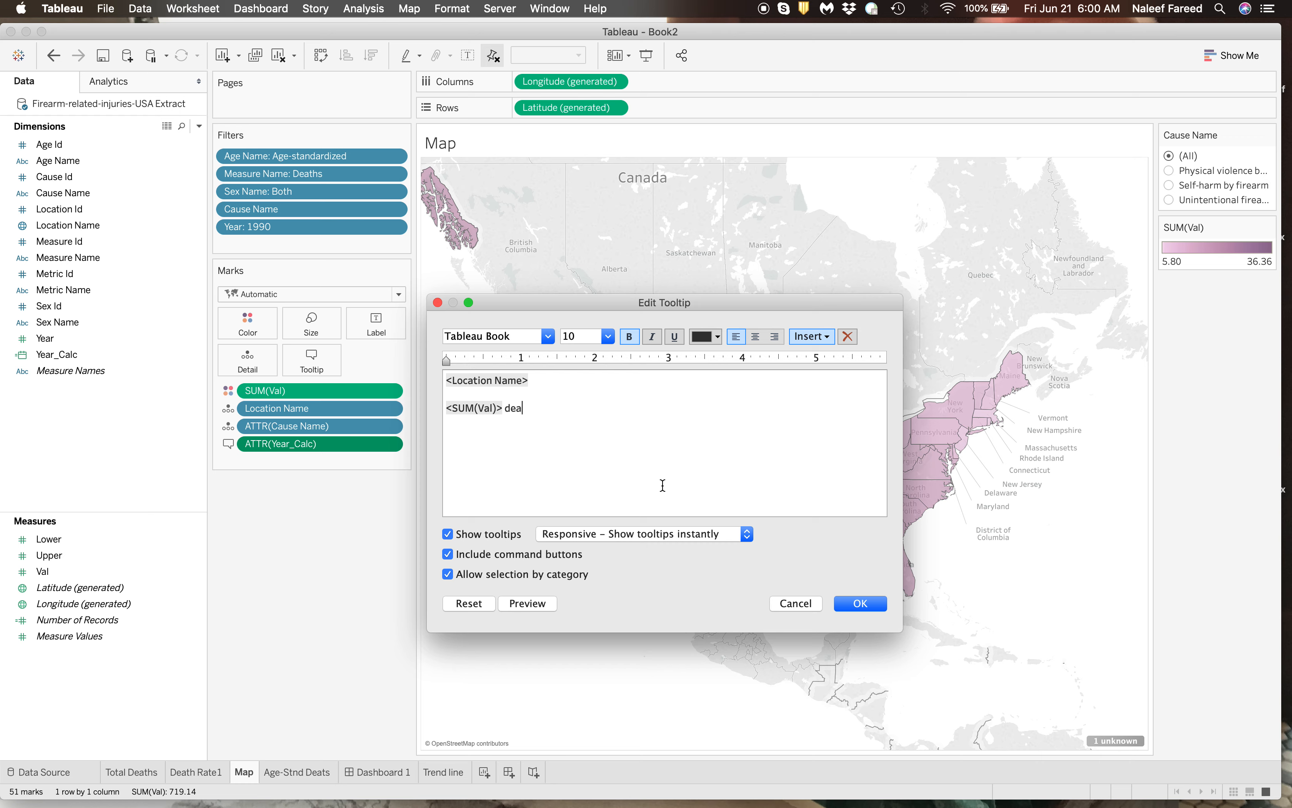
pyautogui.write('deaths i')
pyautogui.press('BackSpace')
pyautogui.write('per 100')
pyautogui.click(817, 336)
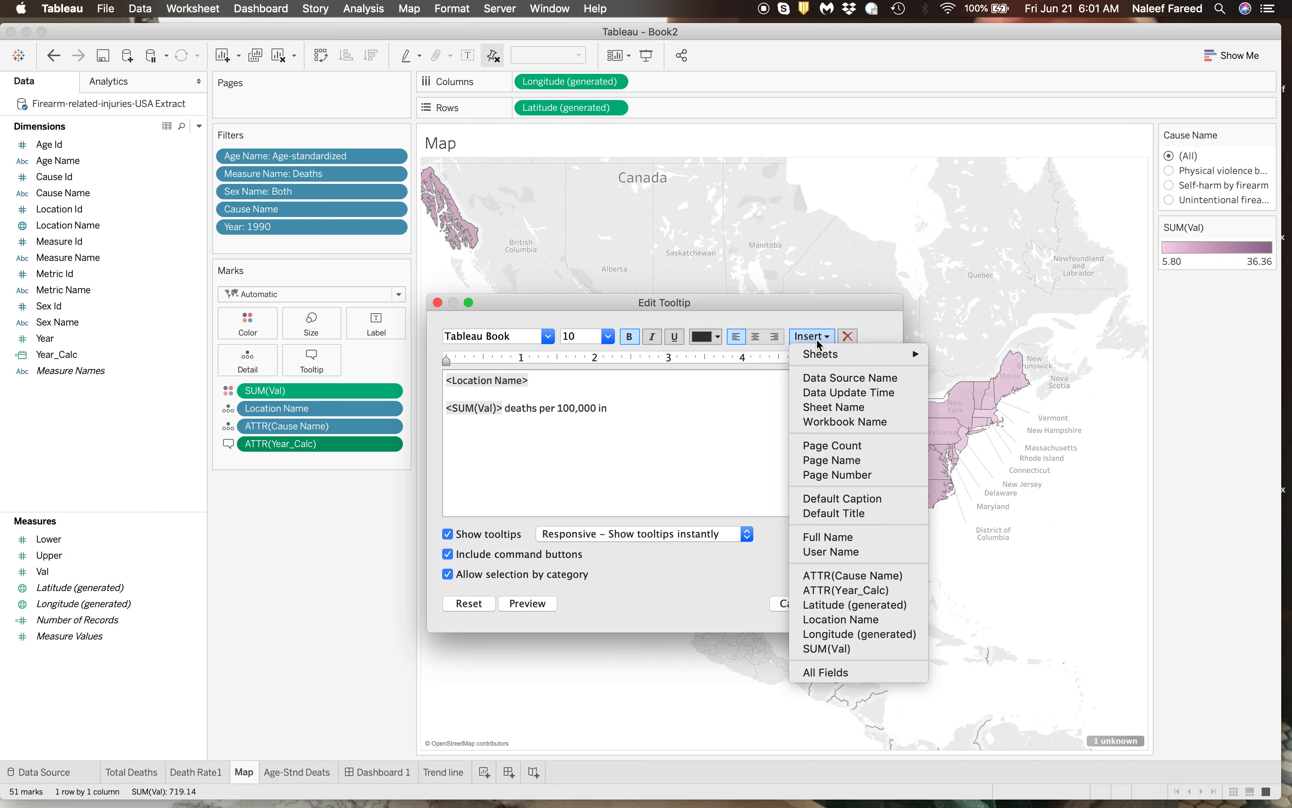
pyautogui.click(847, 591)
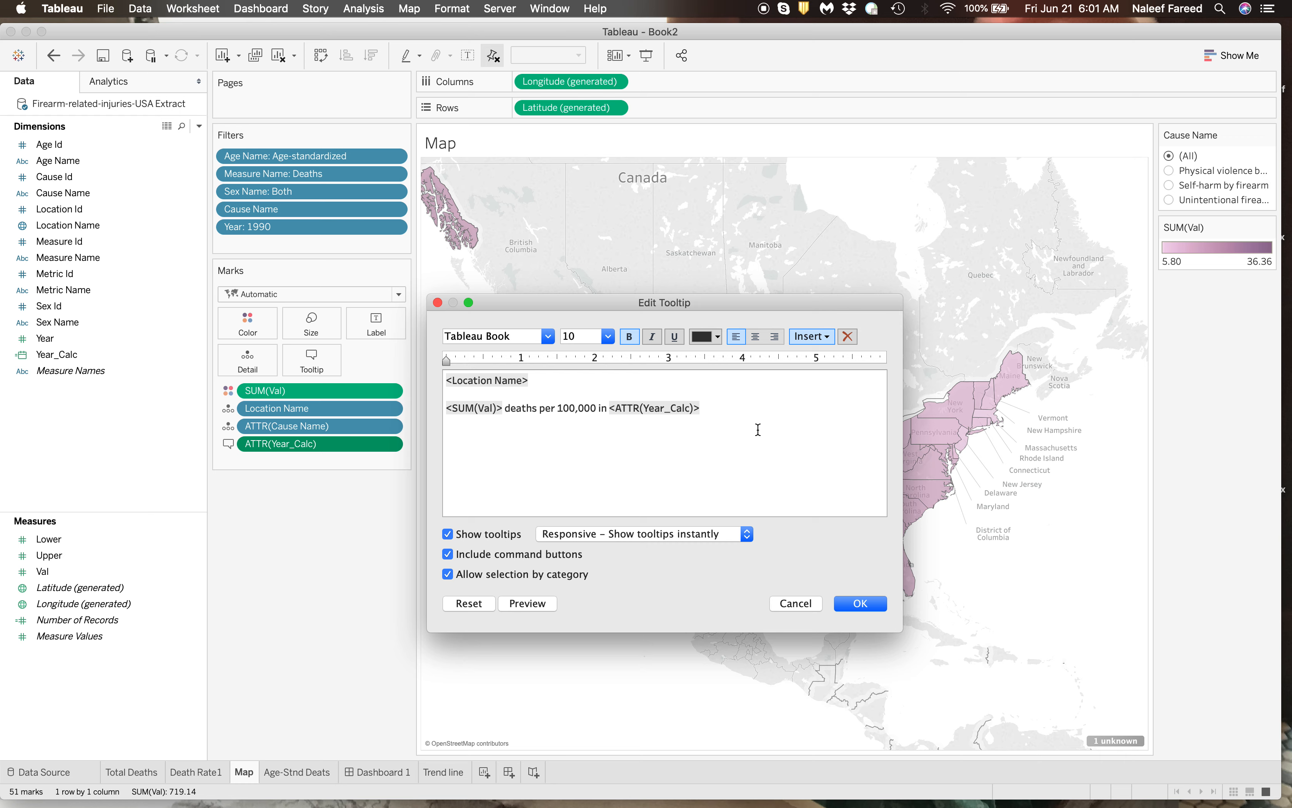
# Embed the Trend line sheet below the Map tooltip text, preview and apply the tooltip, and check it on the map's states
pyautogui.click(811, 336)
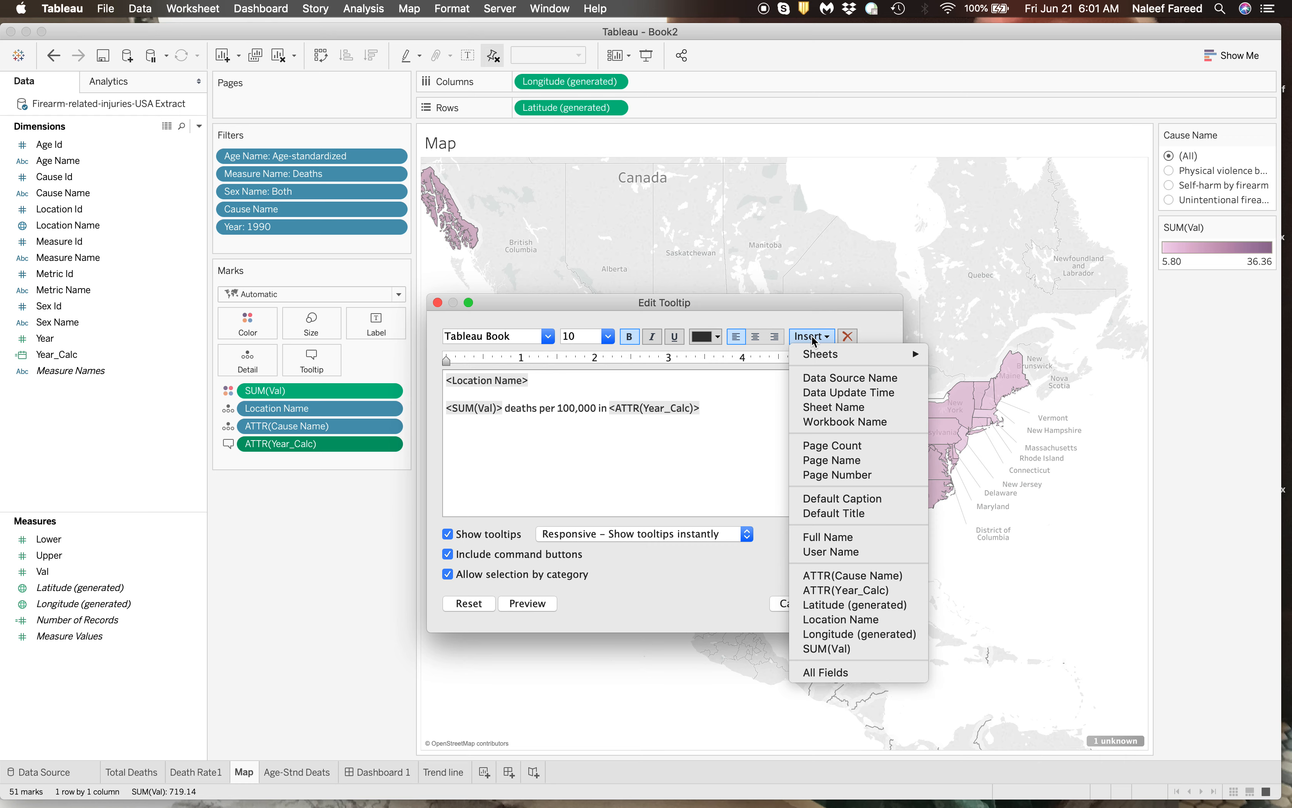
pyautogui.moveTo(829, 361)
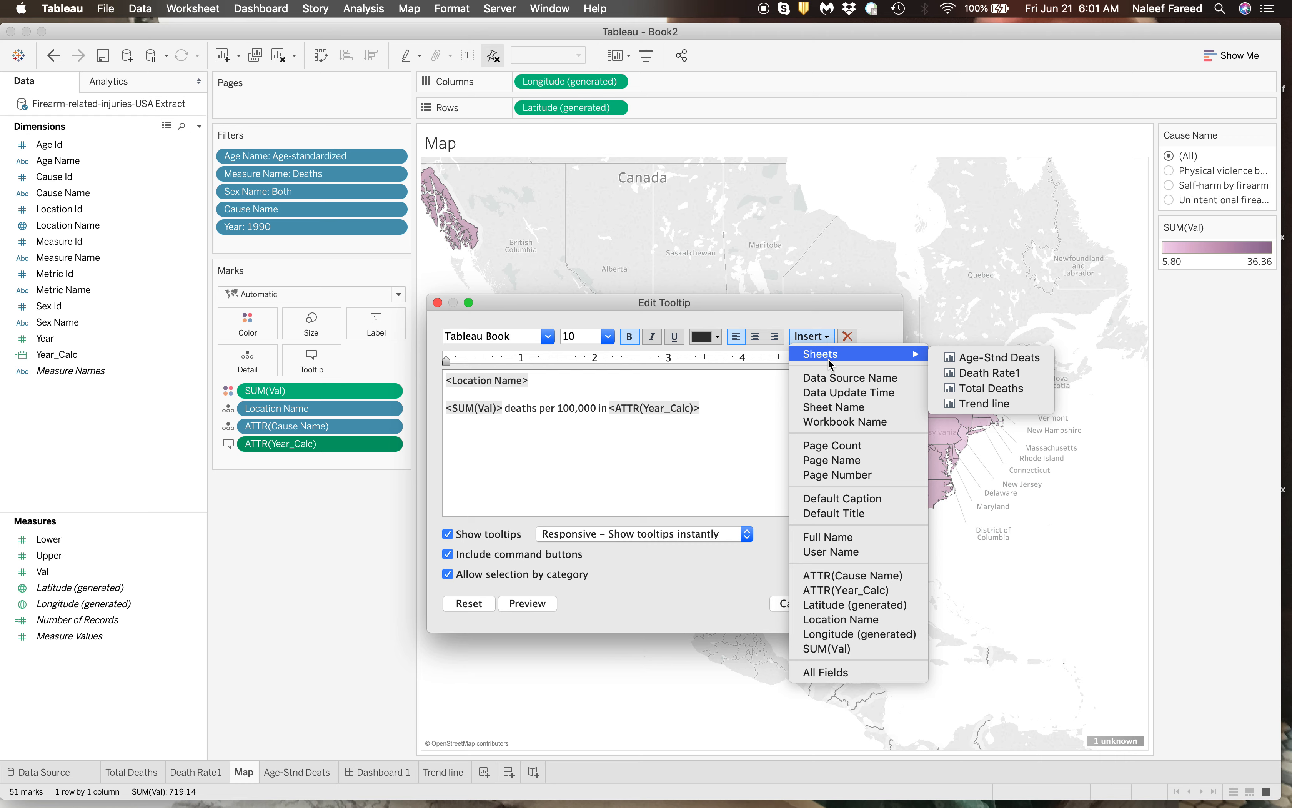
pyautogui.click(960, 410)
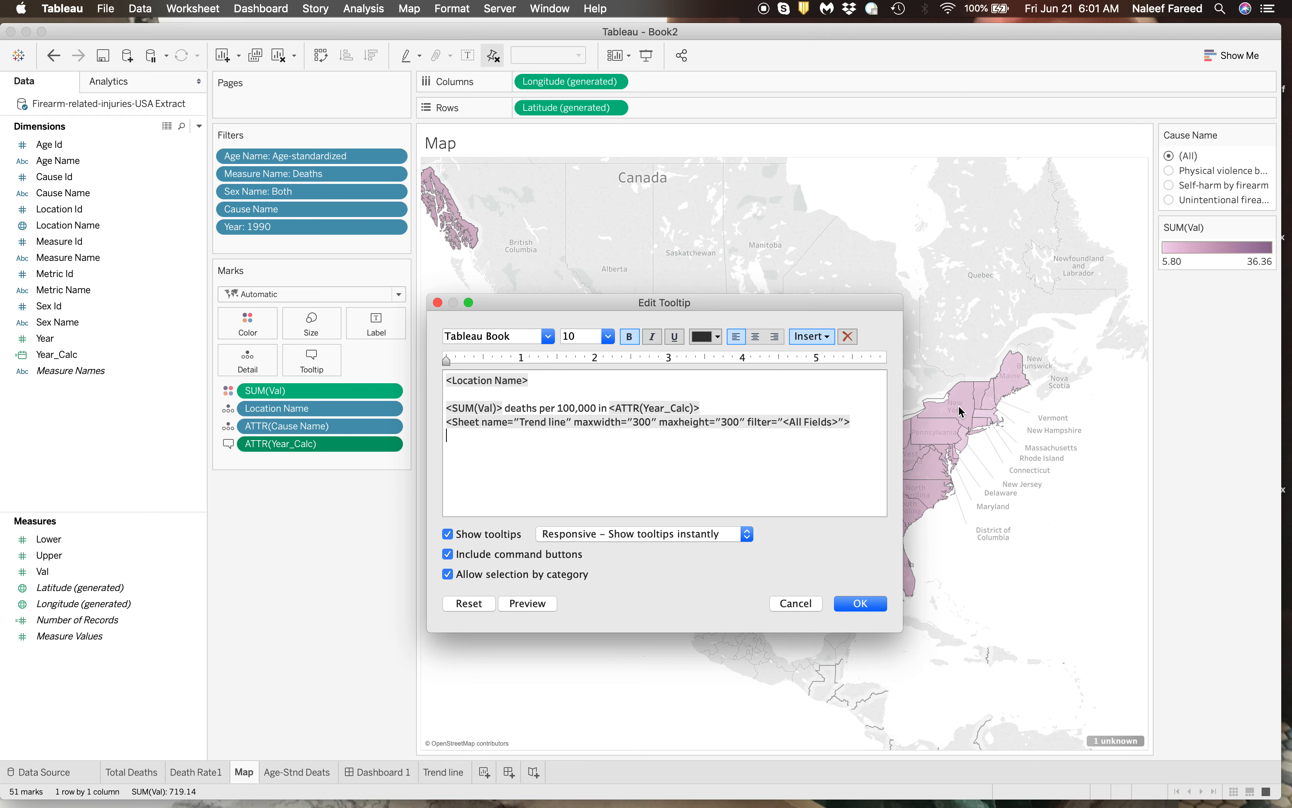
pyautogui.click(532, 603)
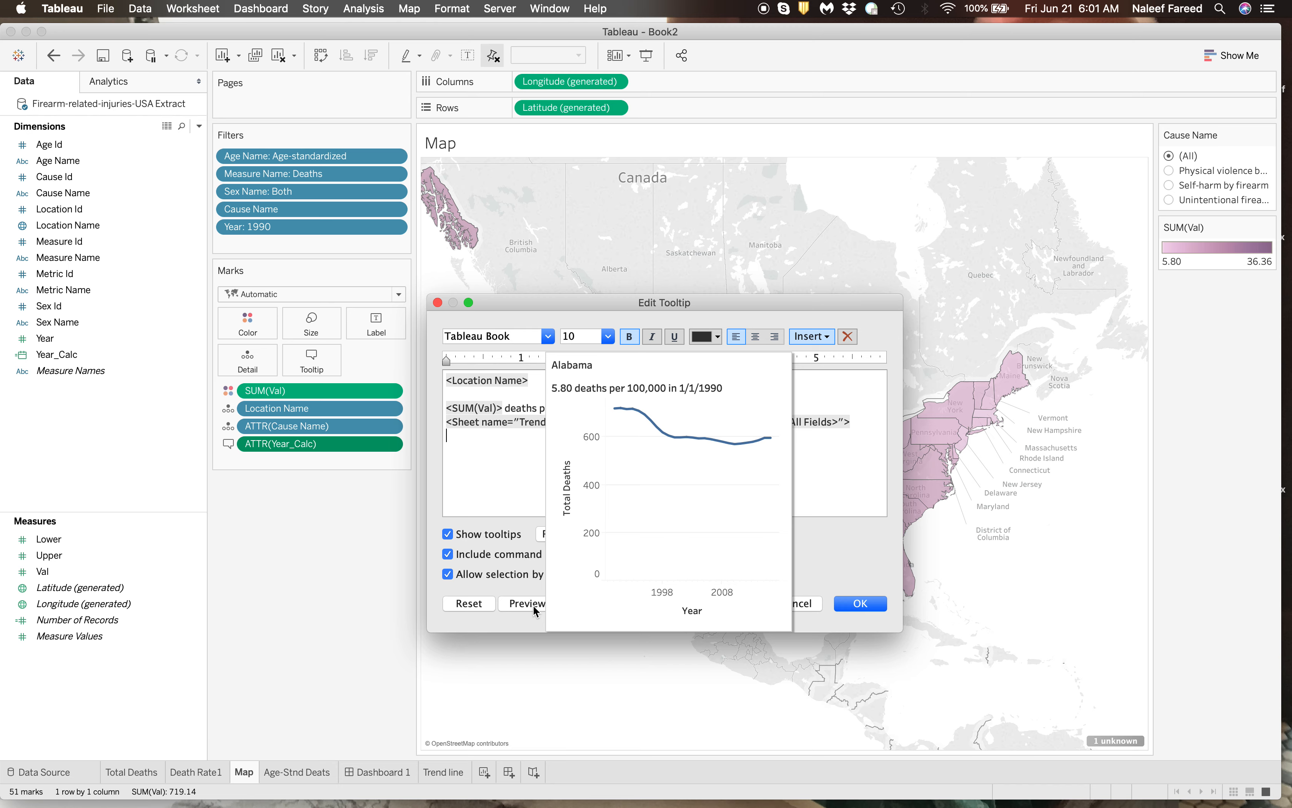
pyautogui.click(861, 604)
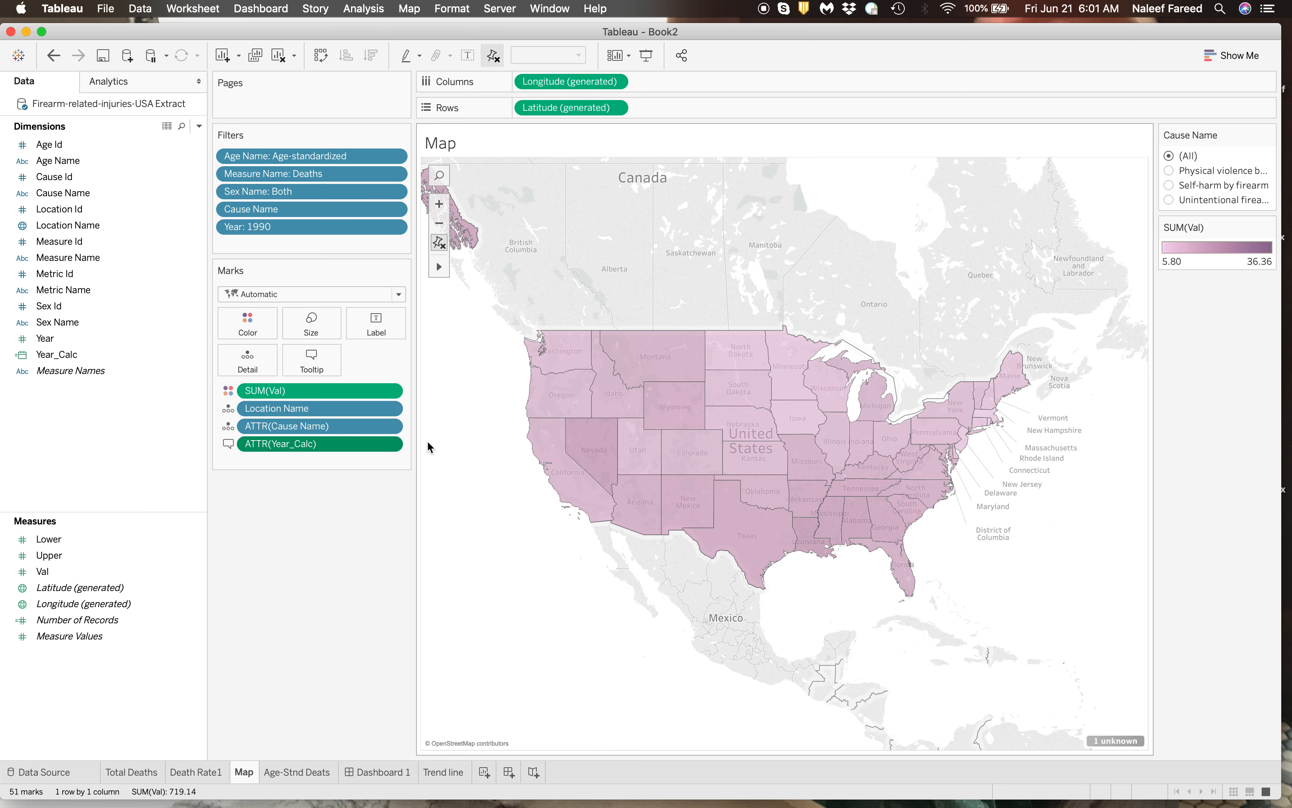
pyautogui.moveTo(663, 393)
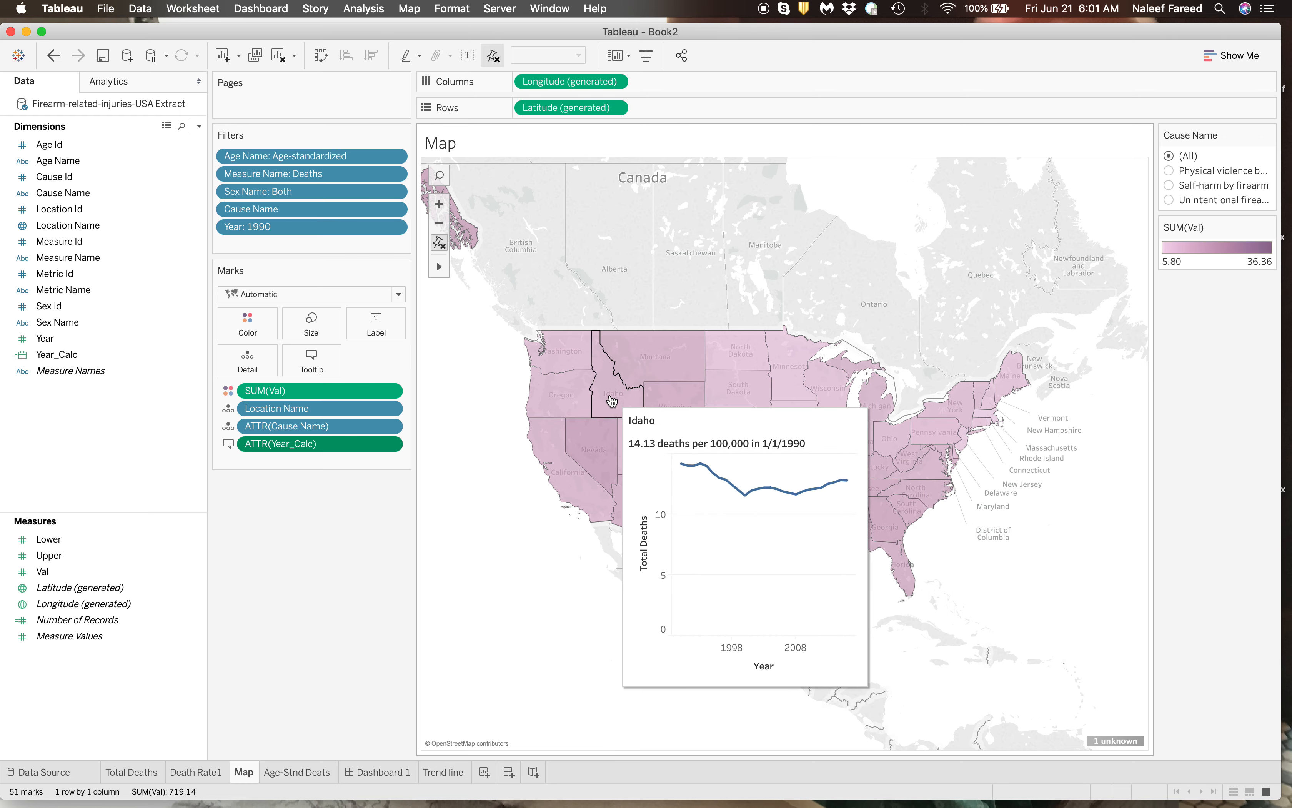
pyautogui.moveTo(608, 444)
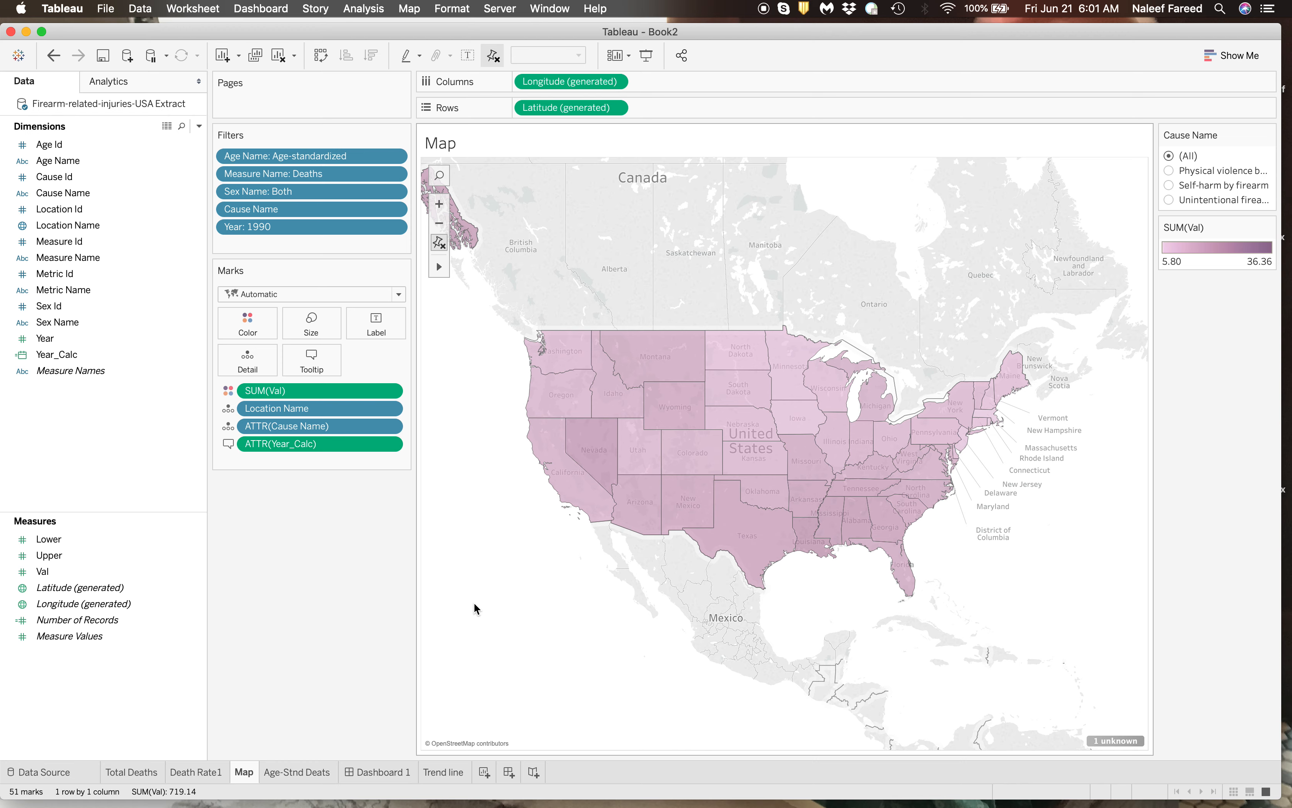
# Return to Dashboard 1 and filter the map by Physical violence by firearm, then by Self-harm by firearm
pyautogui.click(396, 772)
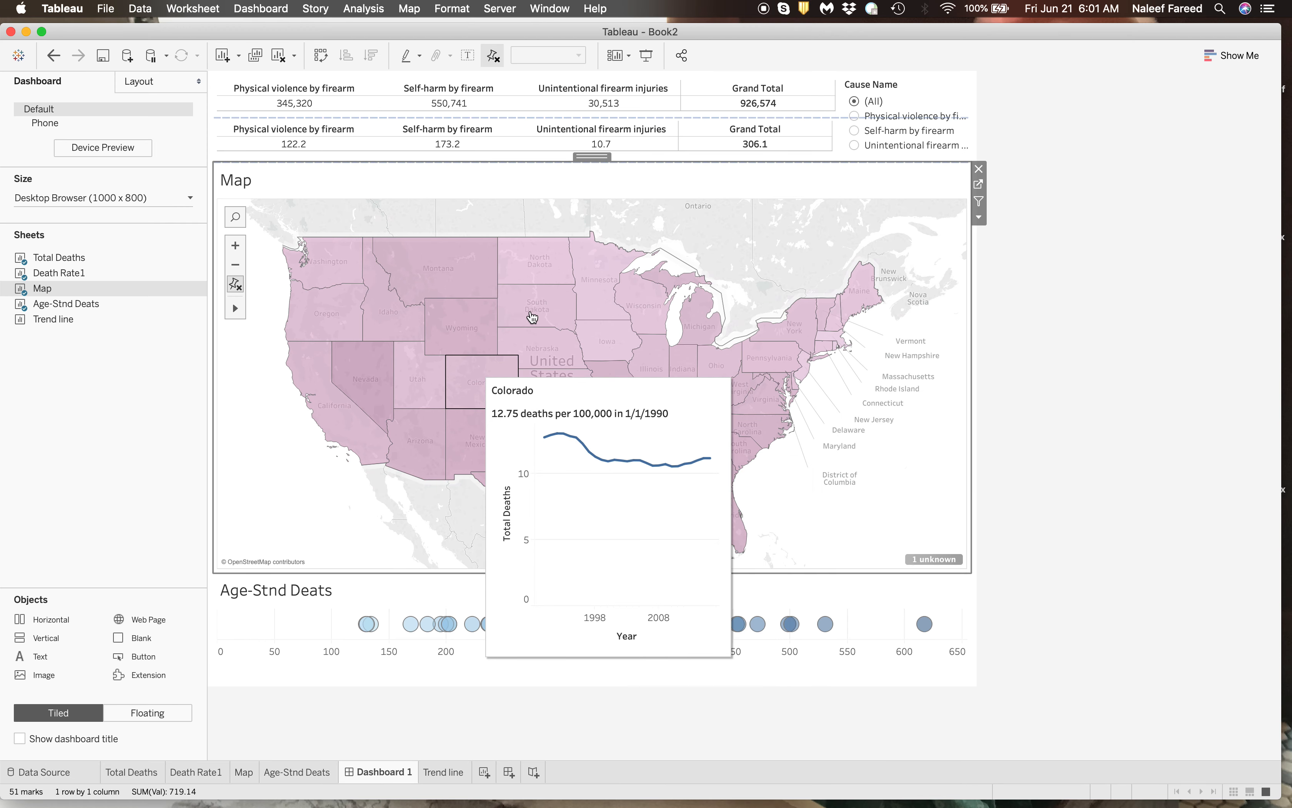
pyautogui.click(997, 275)
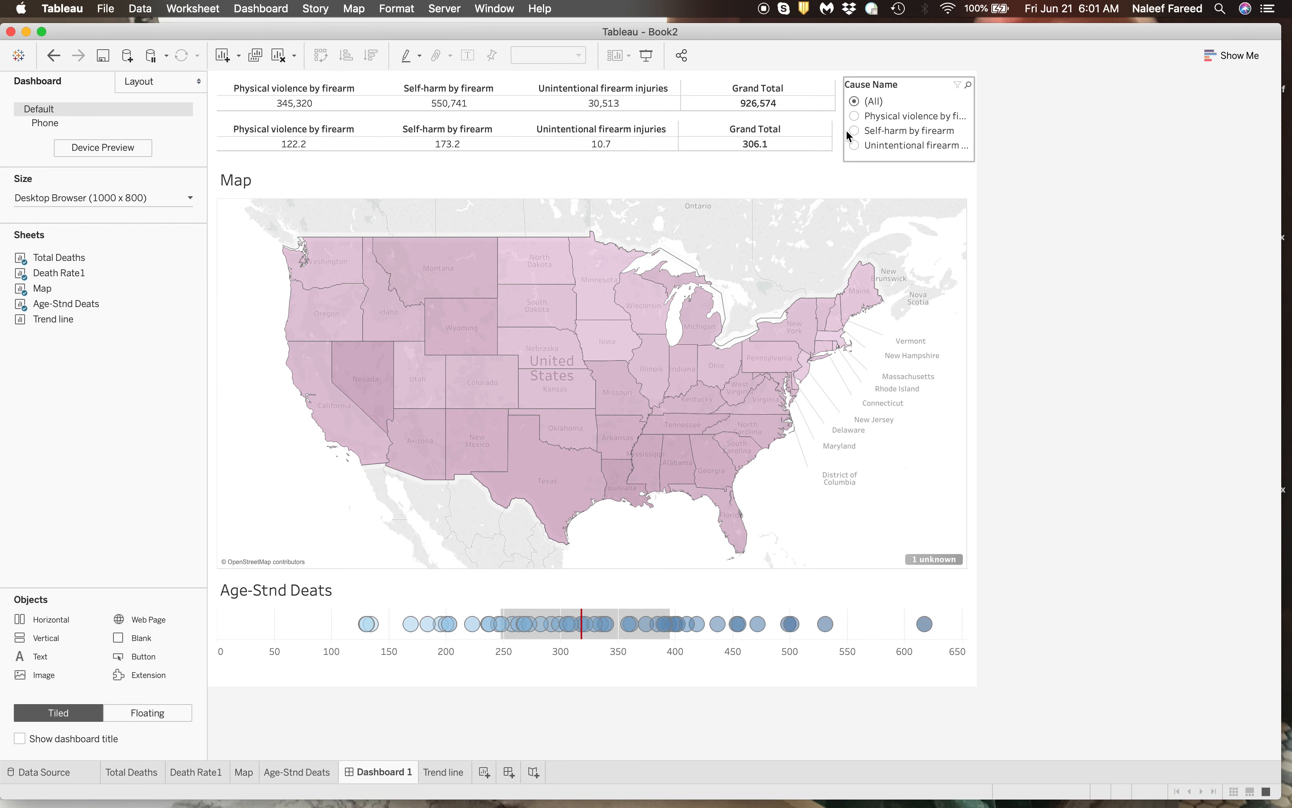
pyautogui.click(855, 116)
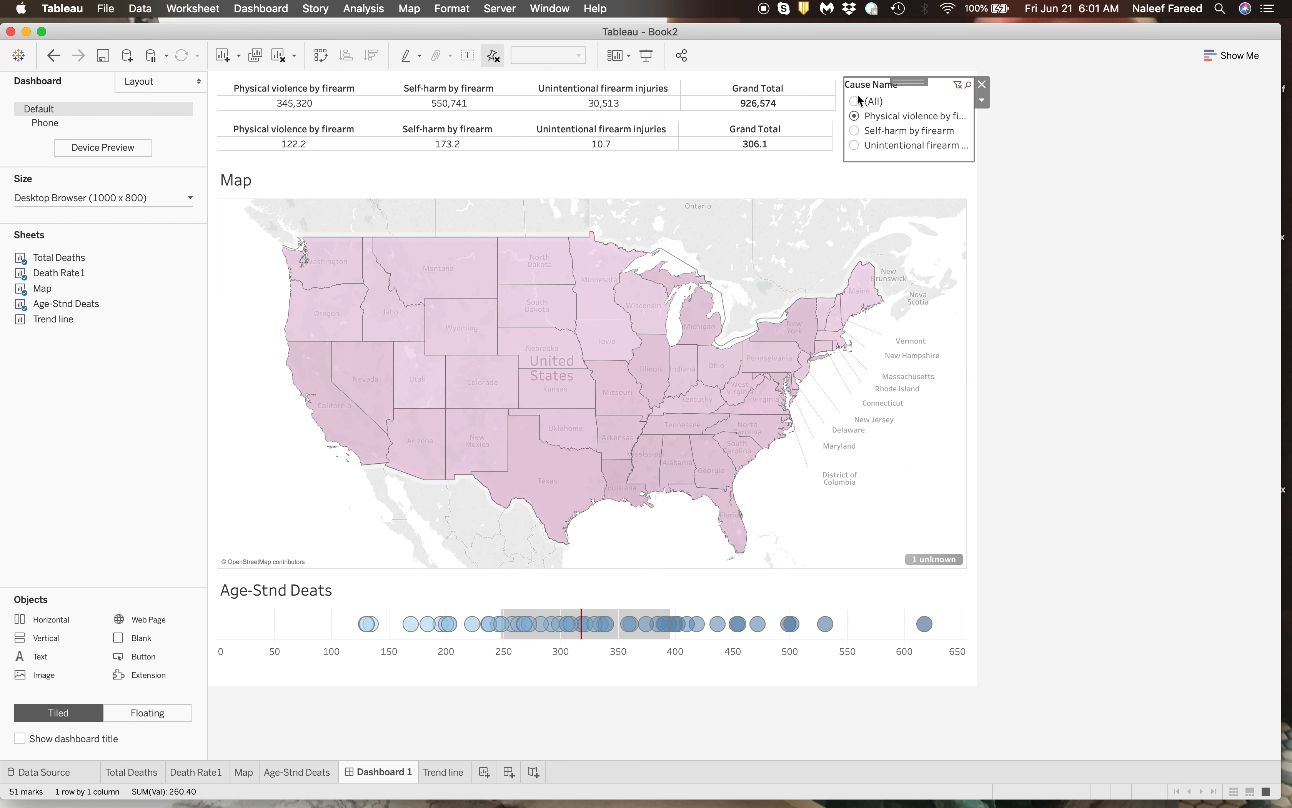
pyautogui.click(1103, 226)
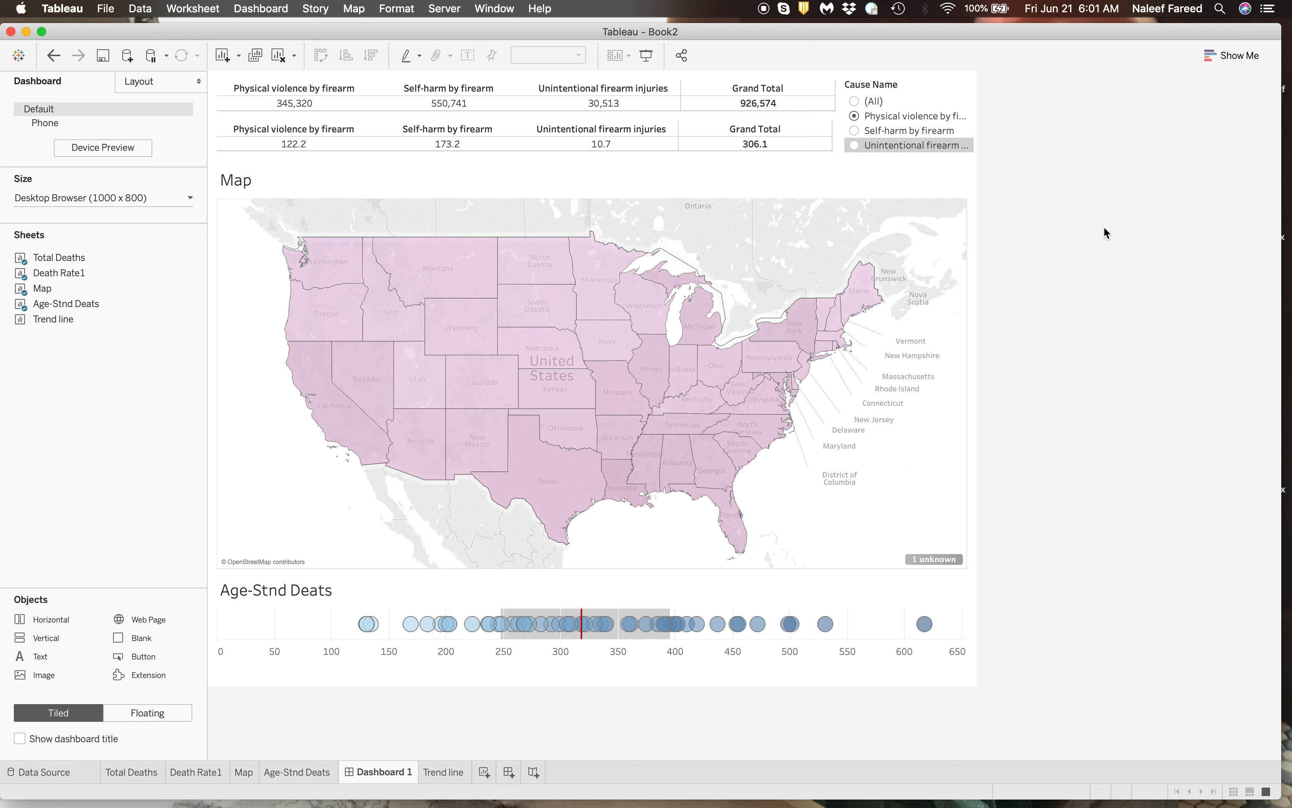
pyautogui.click(855, 131)
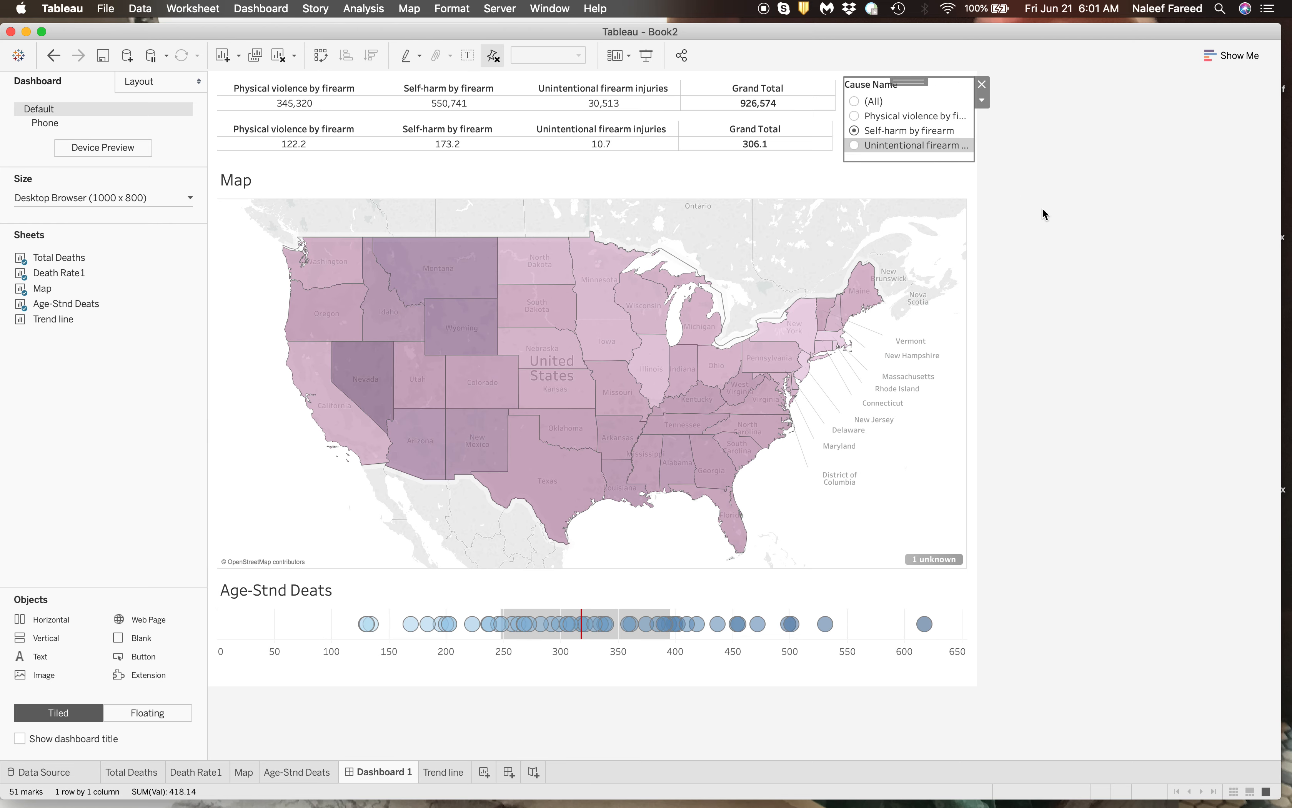
# Select Missouri and Oklahoma on the dashboard map, compare with the Map worksheet, and return to clear the selection
pyautogui.click(596, 402)
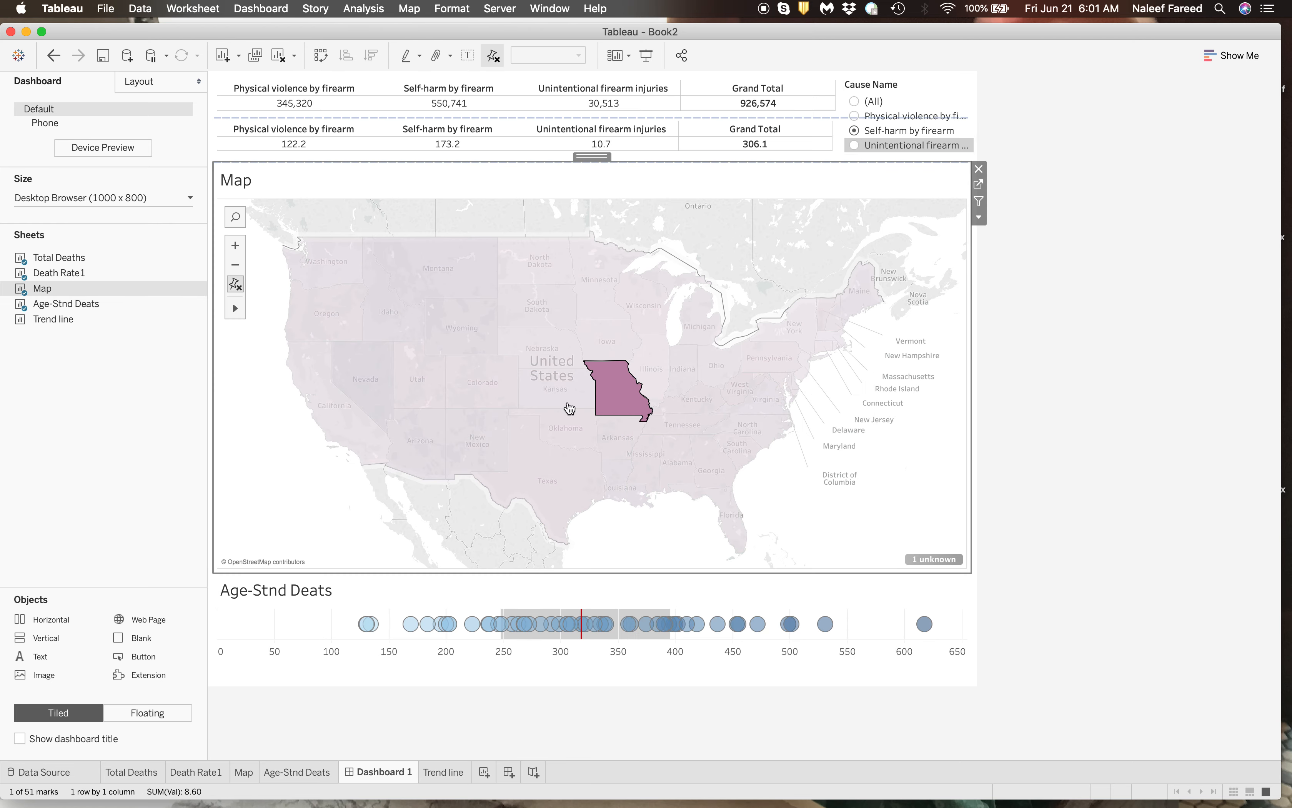
pyautogui.click(546, 422)
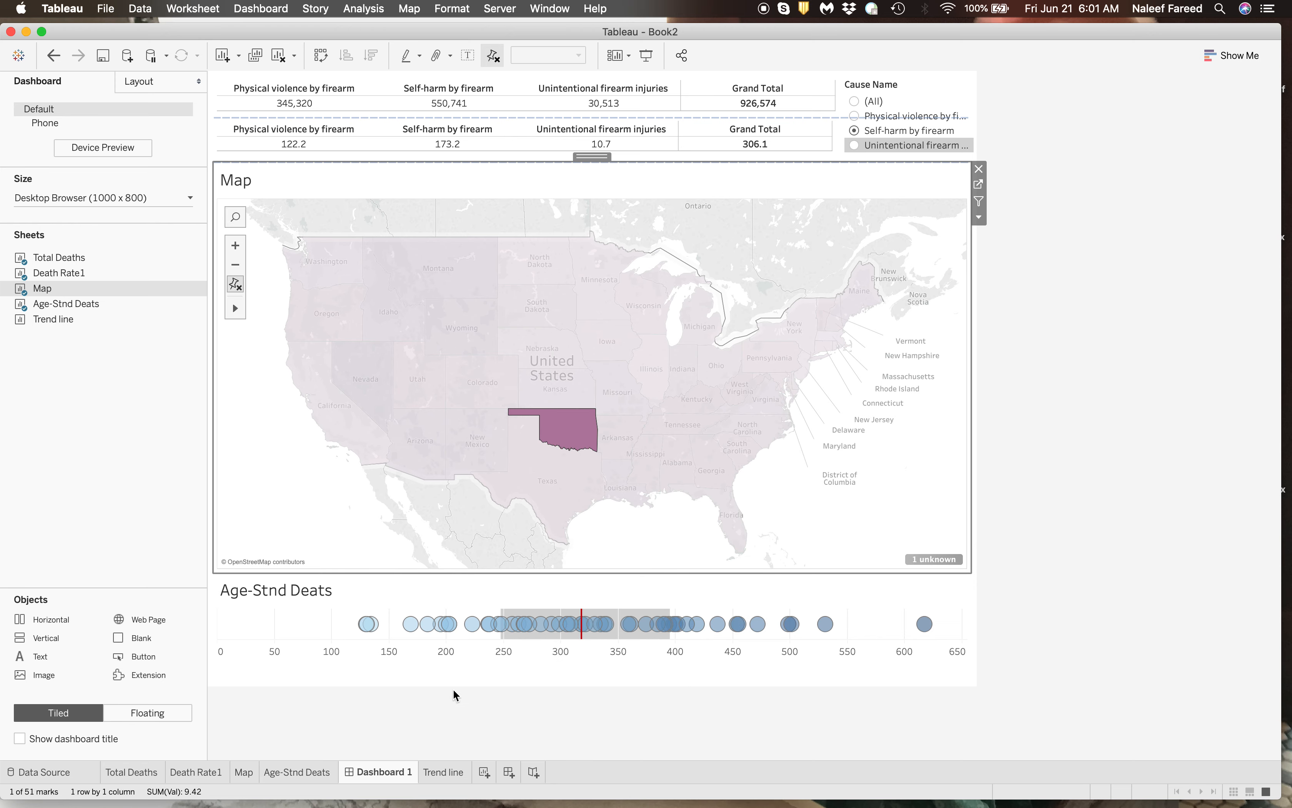
pyautogui.moveTo(183, 773)
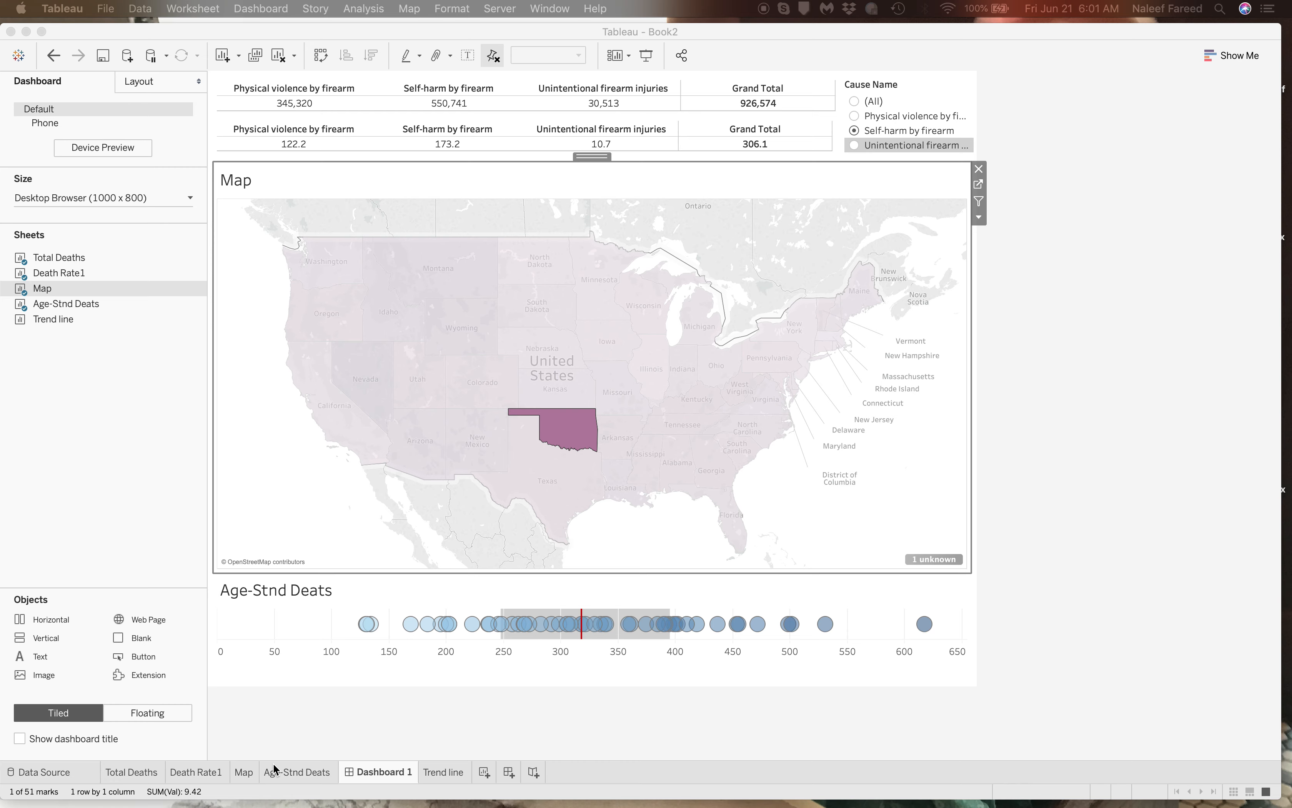
pyautogui.click(240, 775)
pyautogui.click(239, 774)
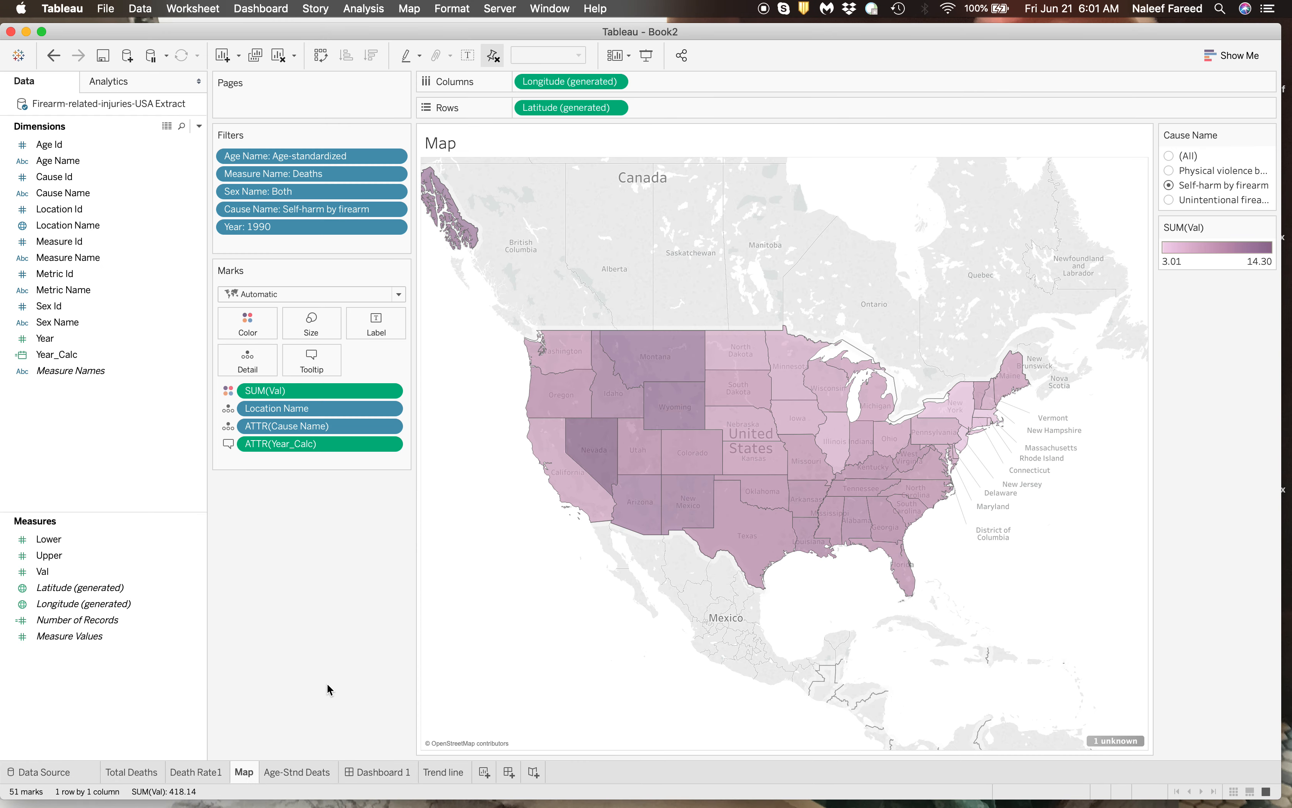
pyautogui.click(385, 772)
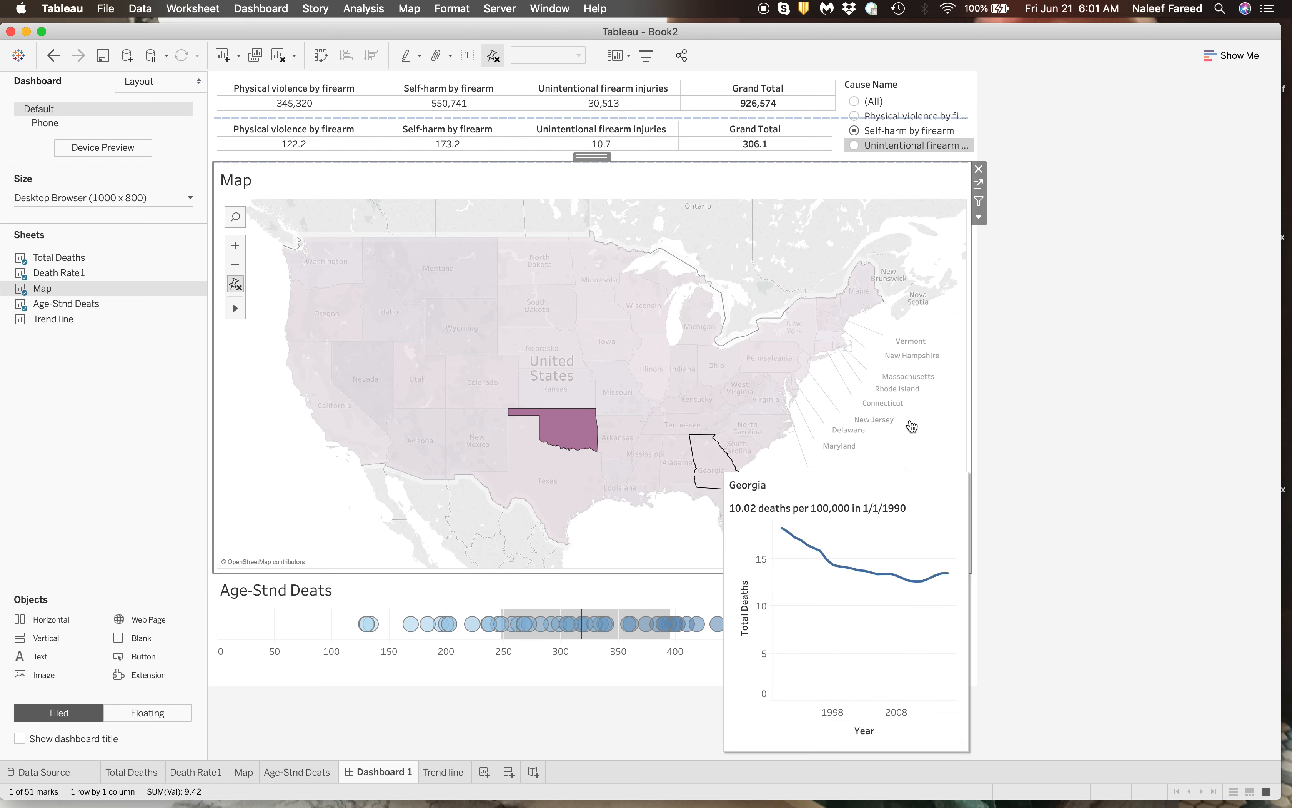
pyautogui.click(947, 437)
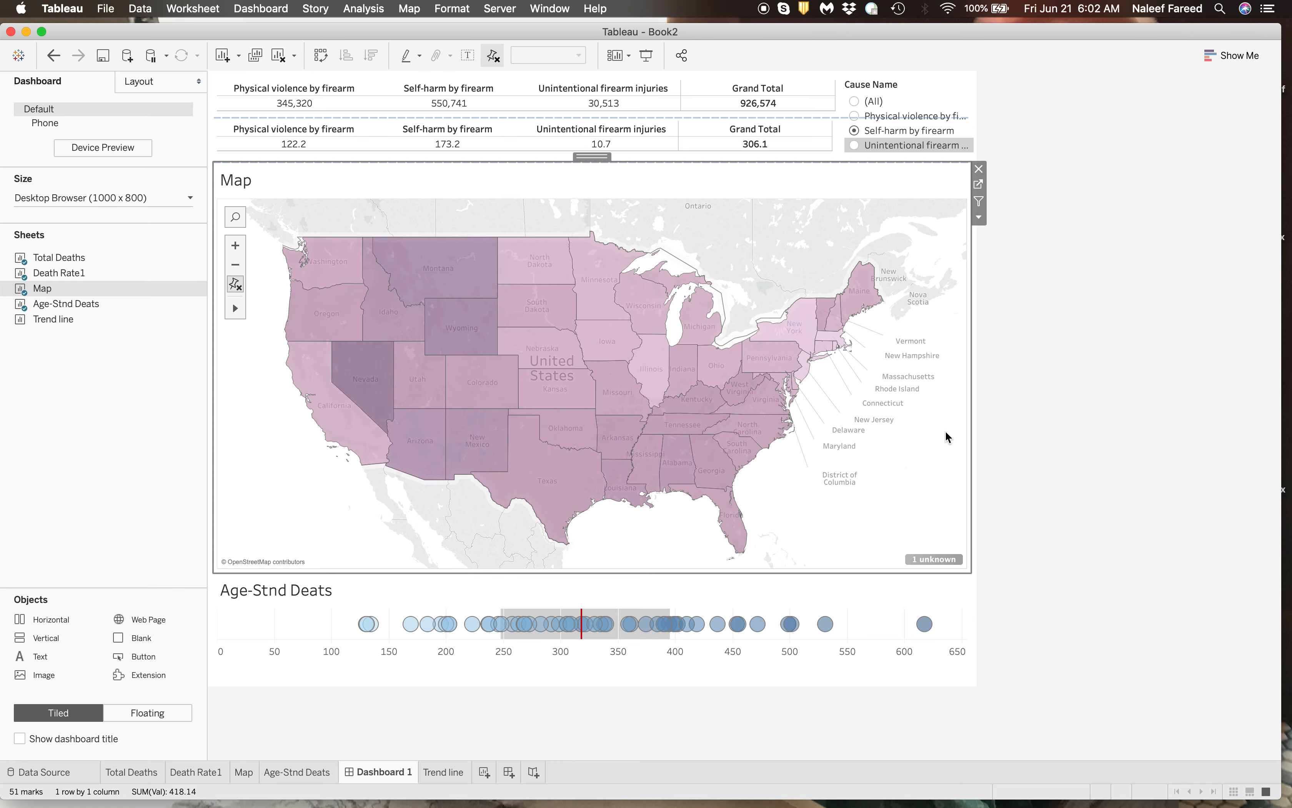
# Show the Map's Year filter on the dashboard and shorten the filter card
pyautogui.click(979, 218)
pyautogui.moveTo(1020, 318)
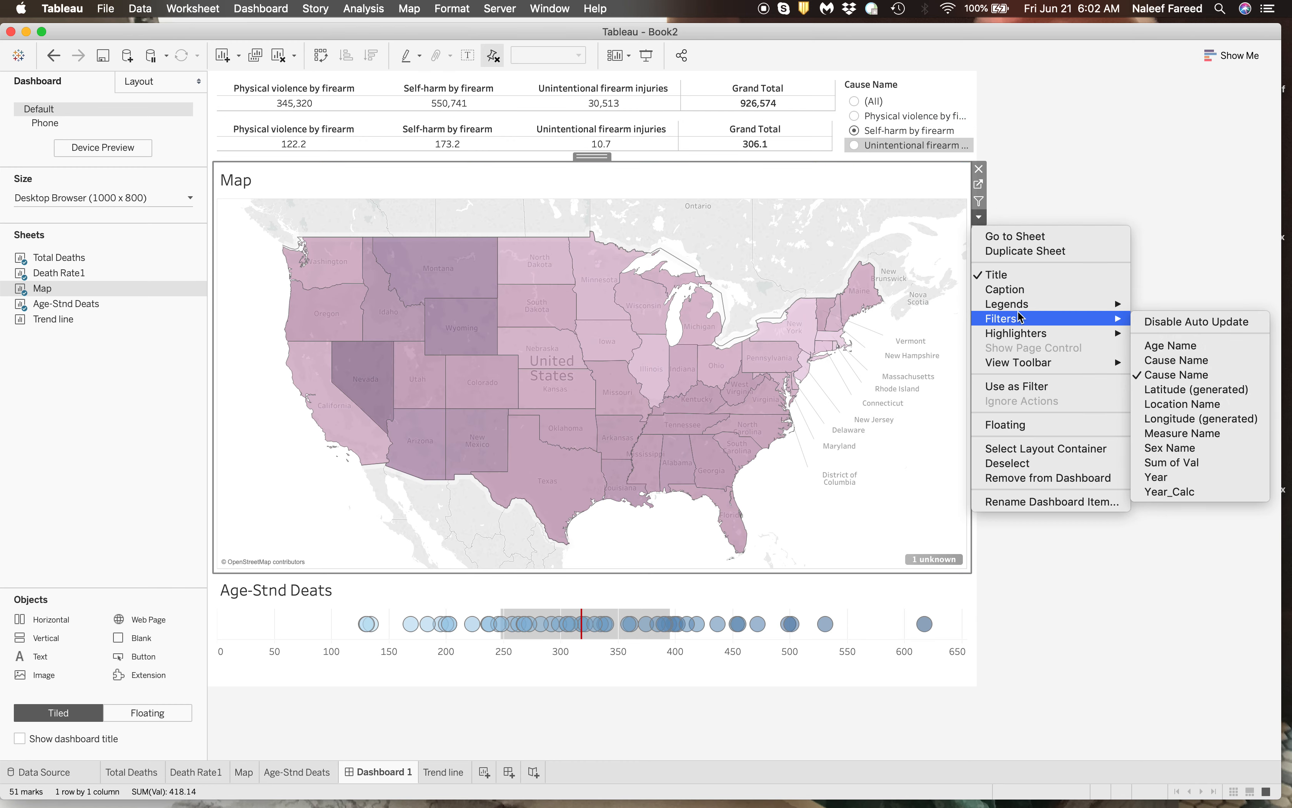
pyautogui.click(1182, 478)
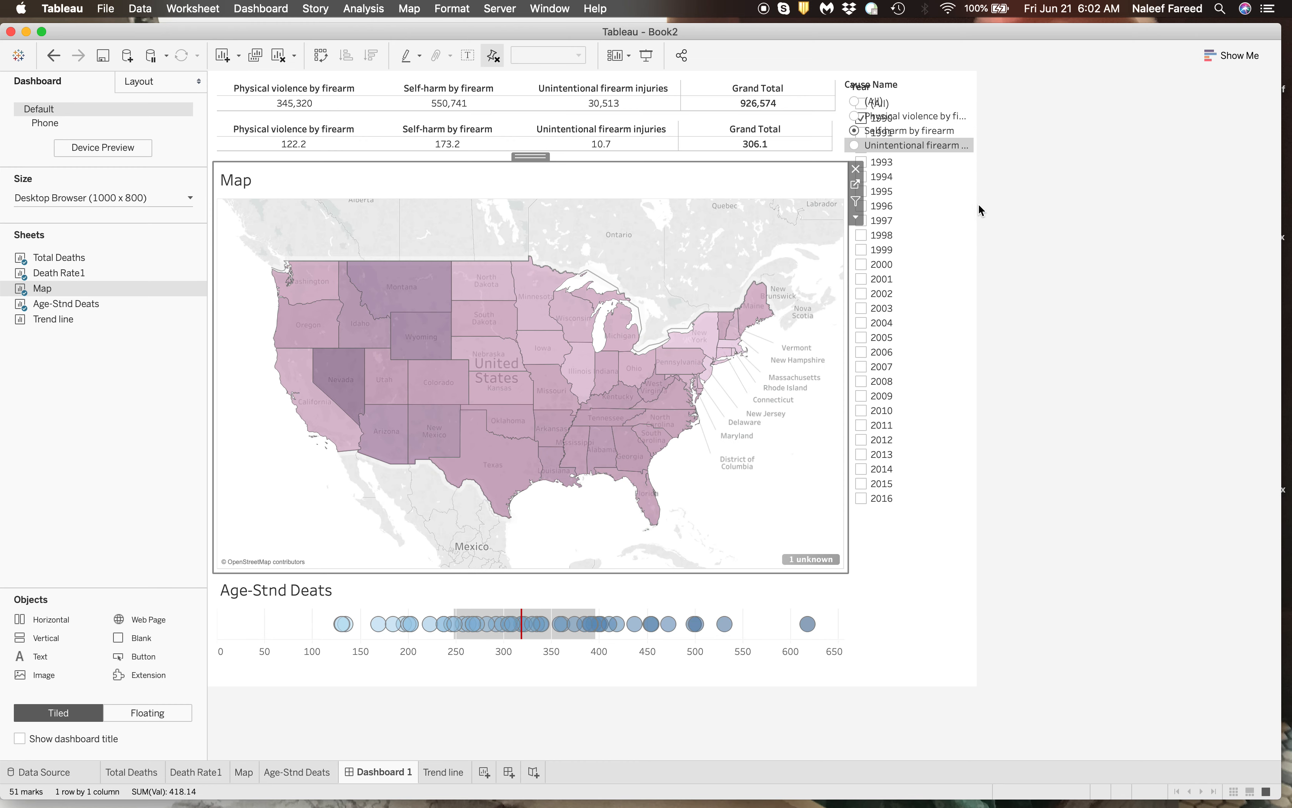
pyautogui.click(943, 161)
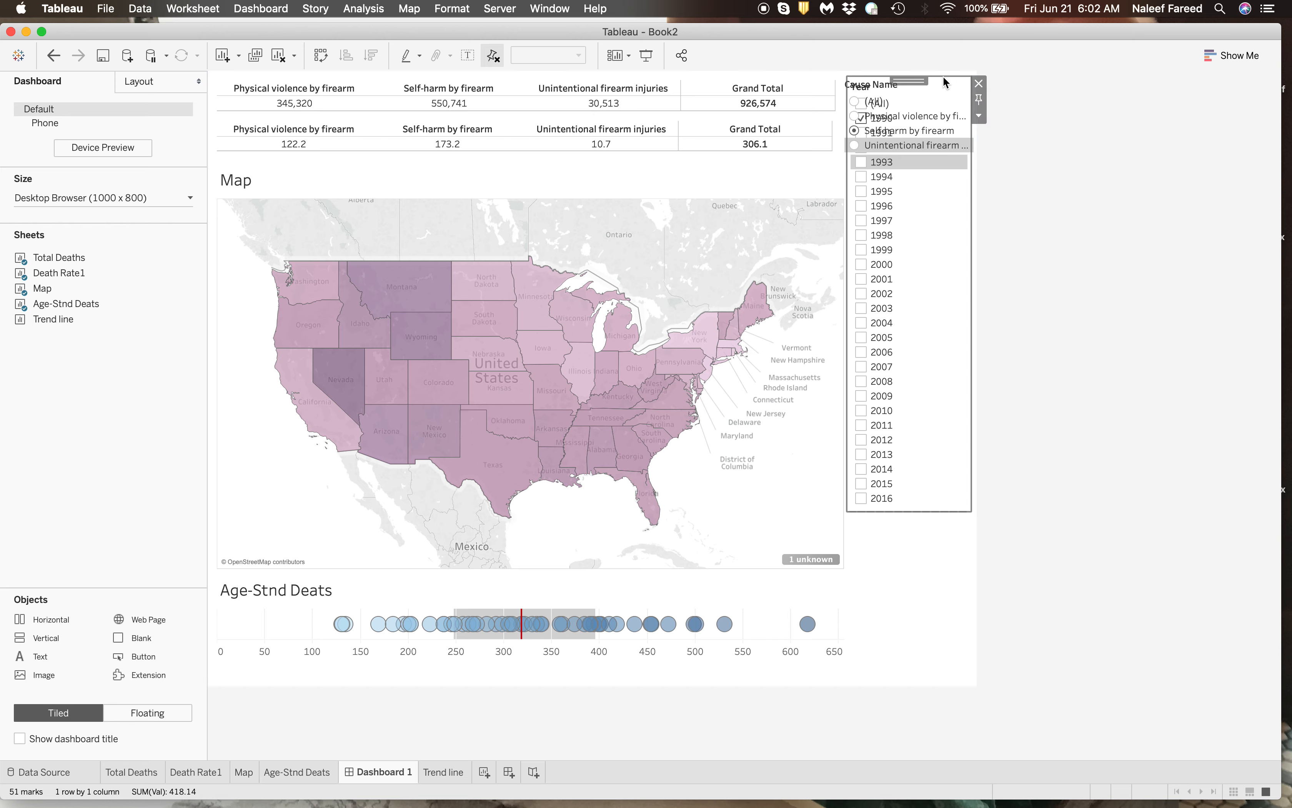
pyautogui.moveTo(915, 511); pyautogui.dragTo(930, 351)
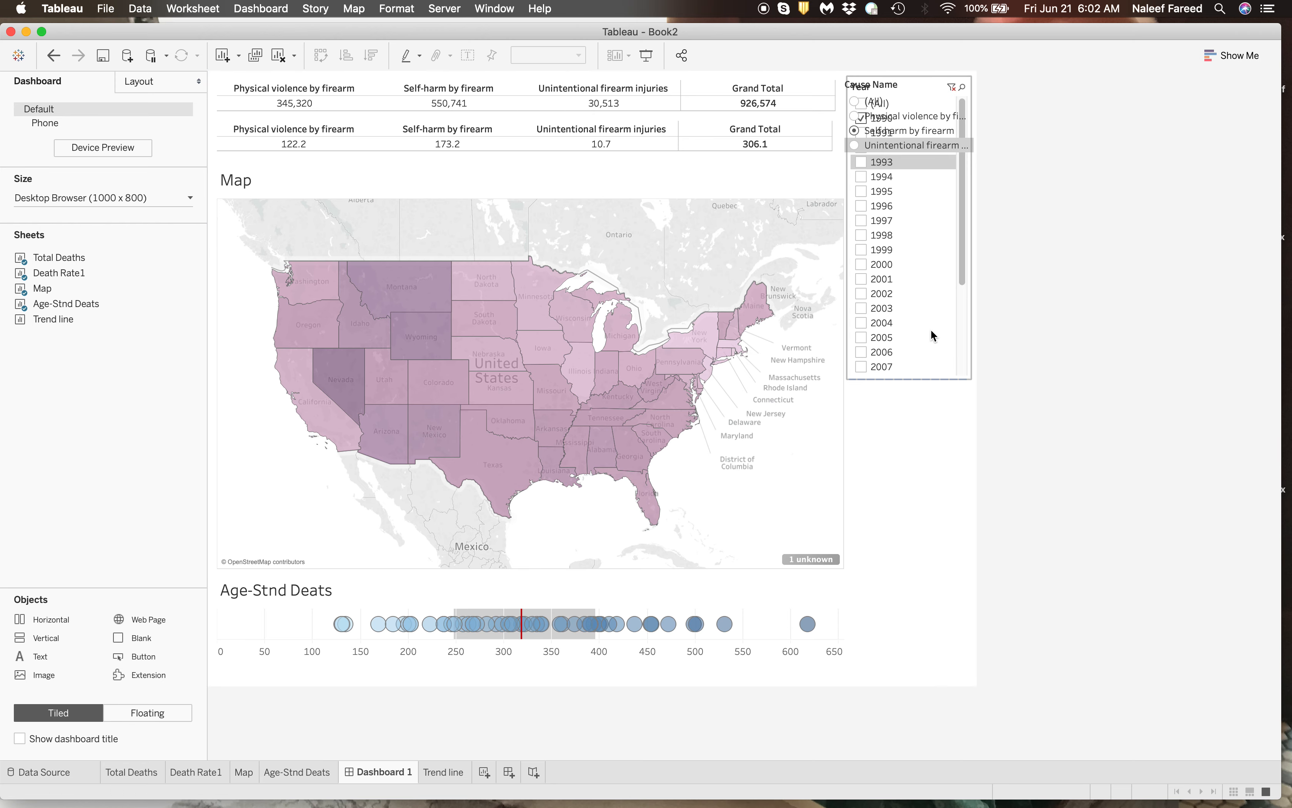
pyautogui.click(932, 235)
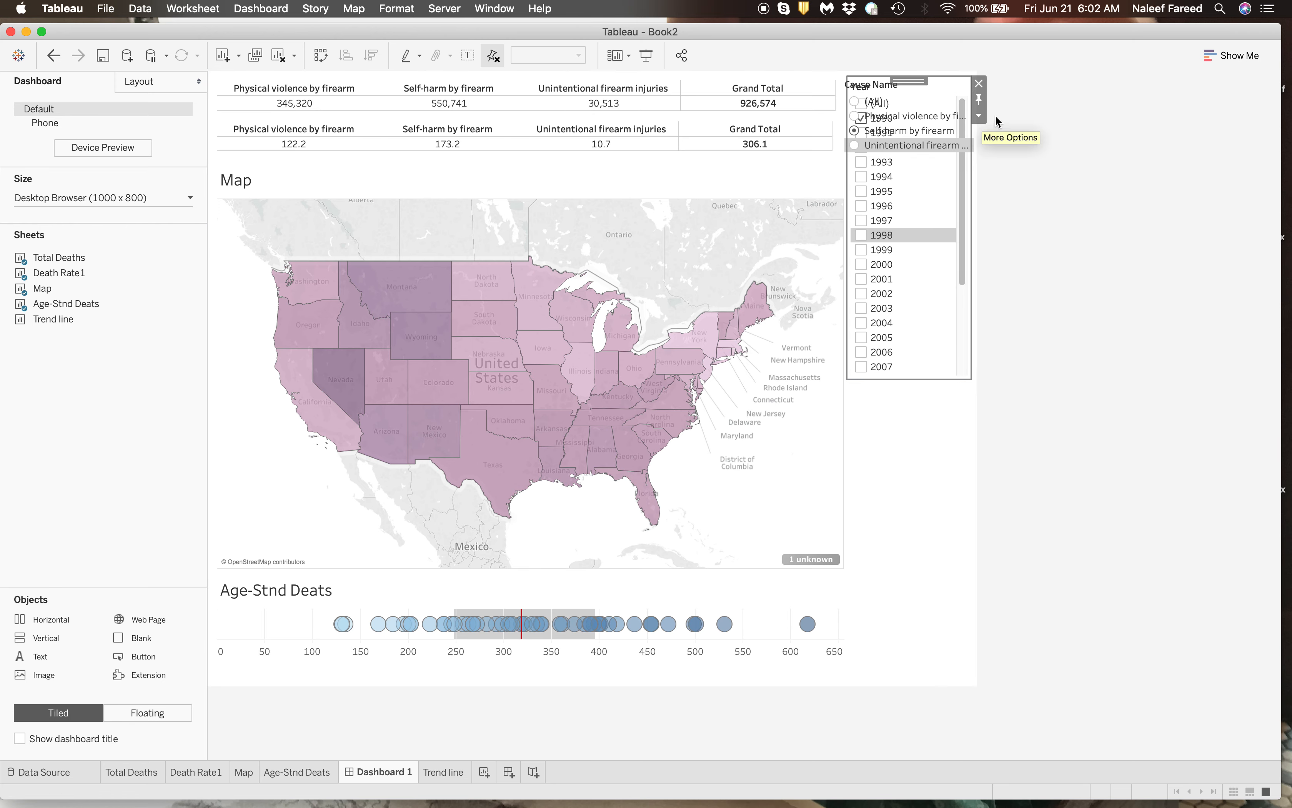
# Change the Year filter to a single value slider and float it over the map's upper right corner
pyautogui.click(979, 116)
pyautogui.moveTo(1028, 188)
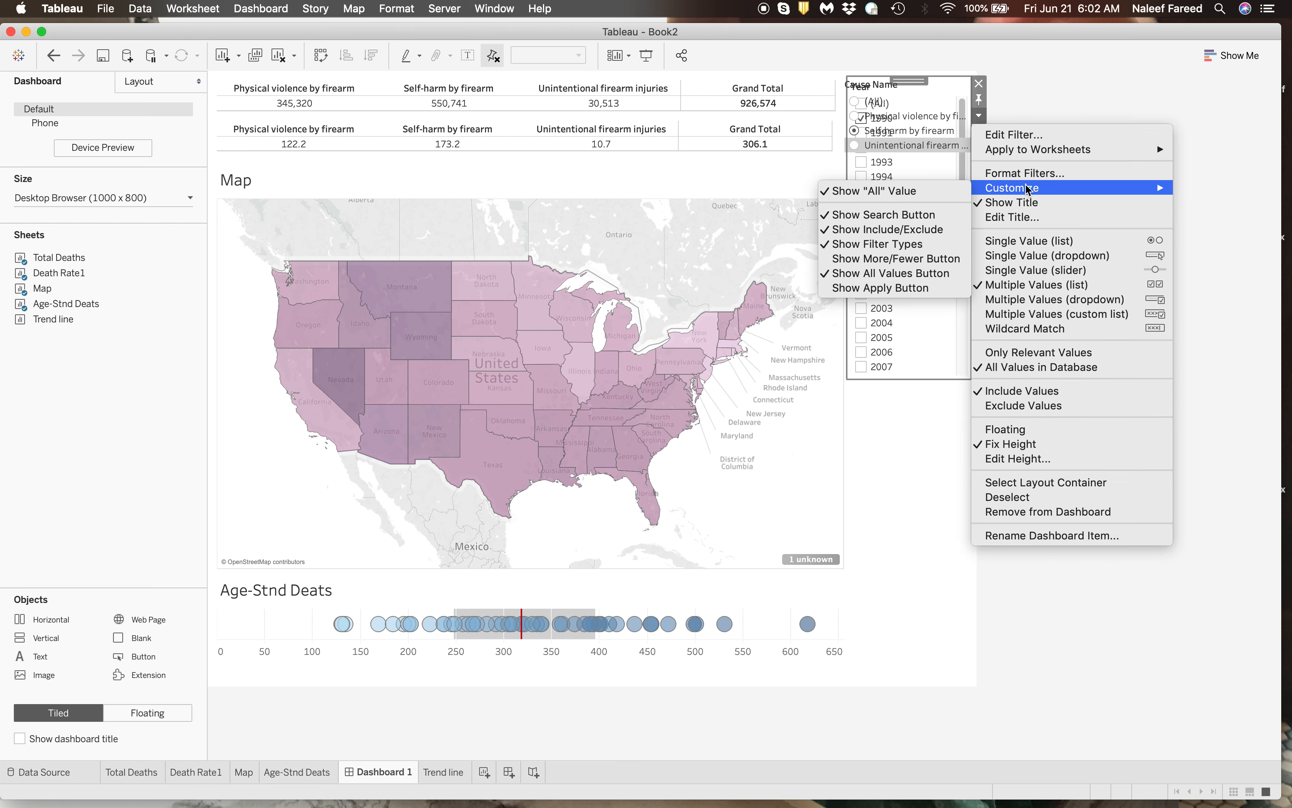
pyautogui.click(1041, 271)
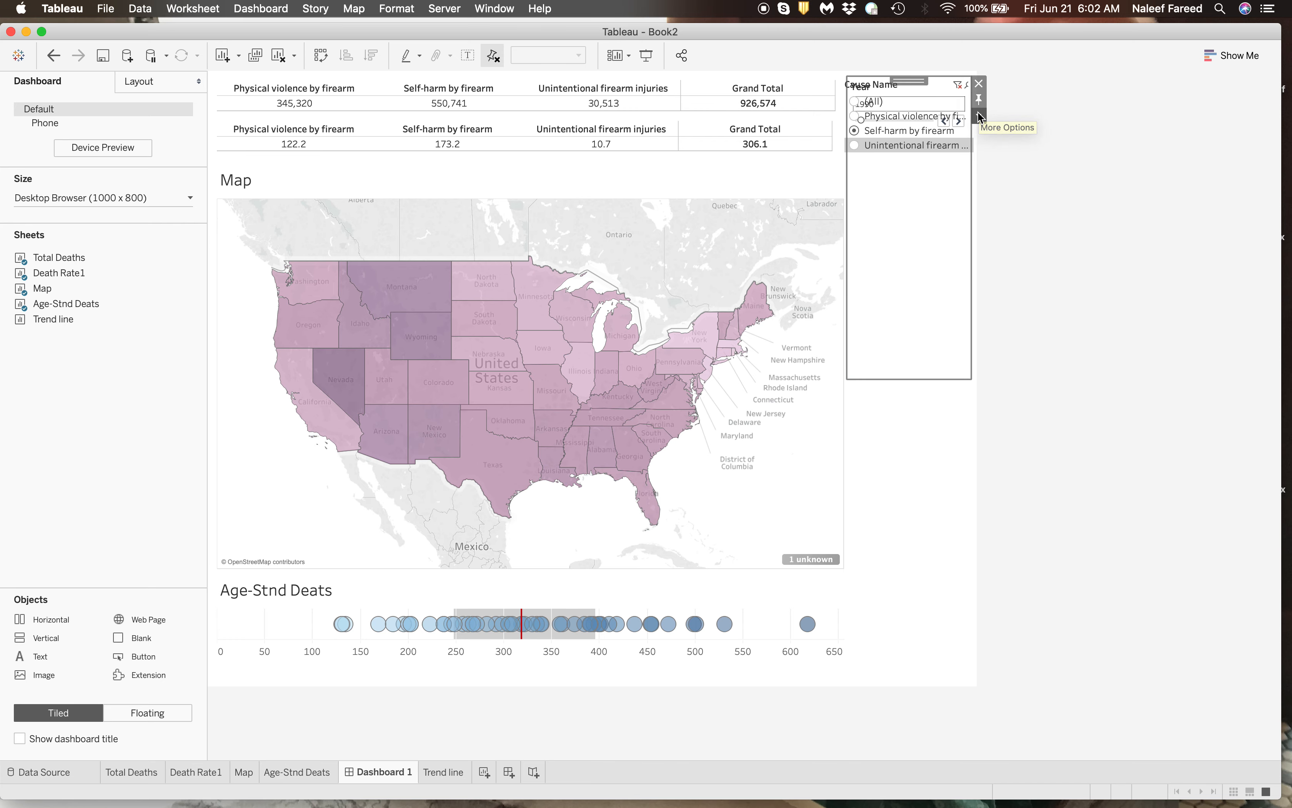
pyautogui.click(979, 115)
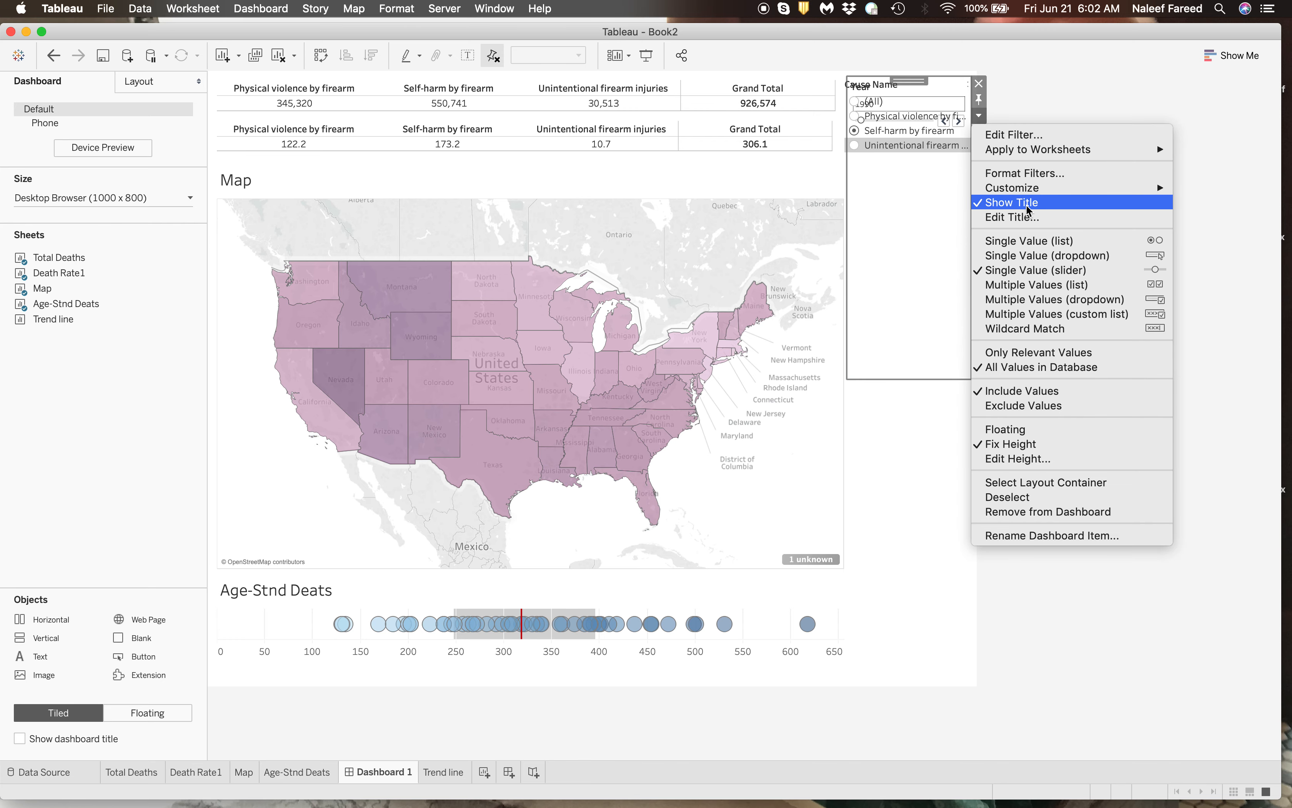
pyautogui.click(1014, 429)
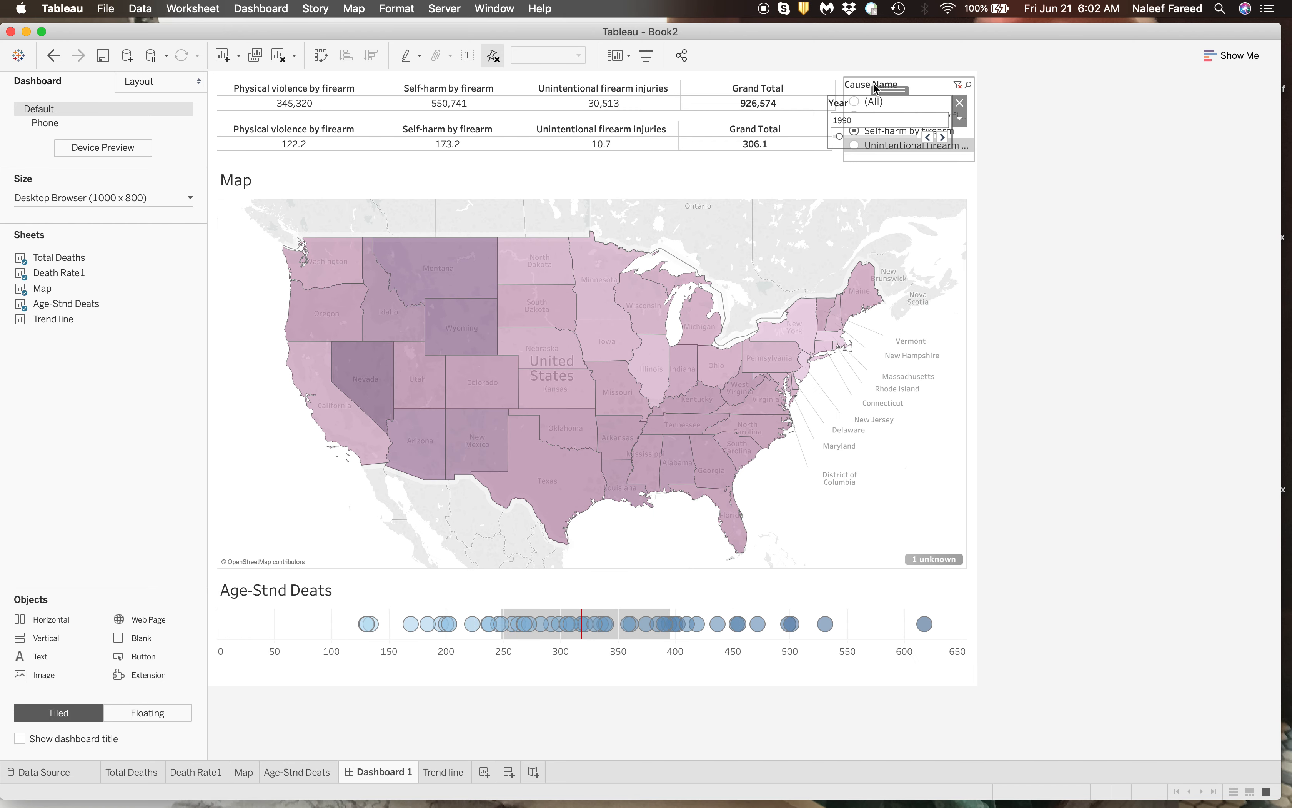
pyautogui.moveTo(881, 90); pyautogui.dragTo(716, 173)
# Hide the "All" value in the Year slider, shrink its floating card, and set the year to 1991
pyautogui.click(966, 178)
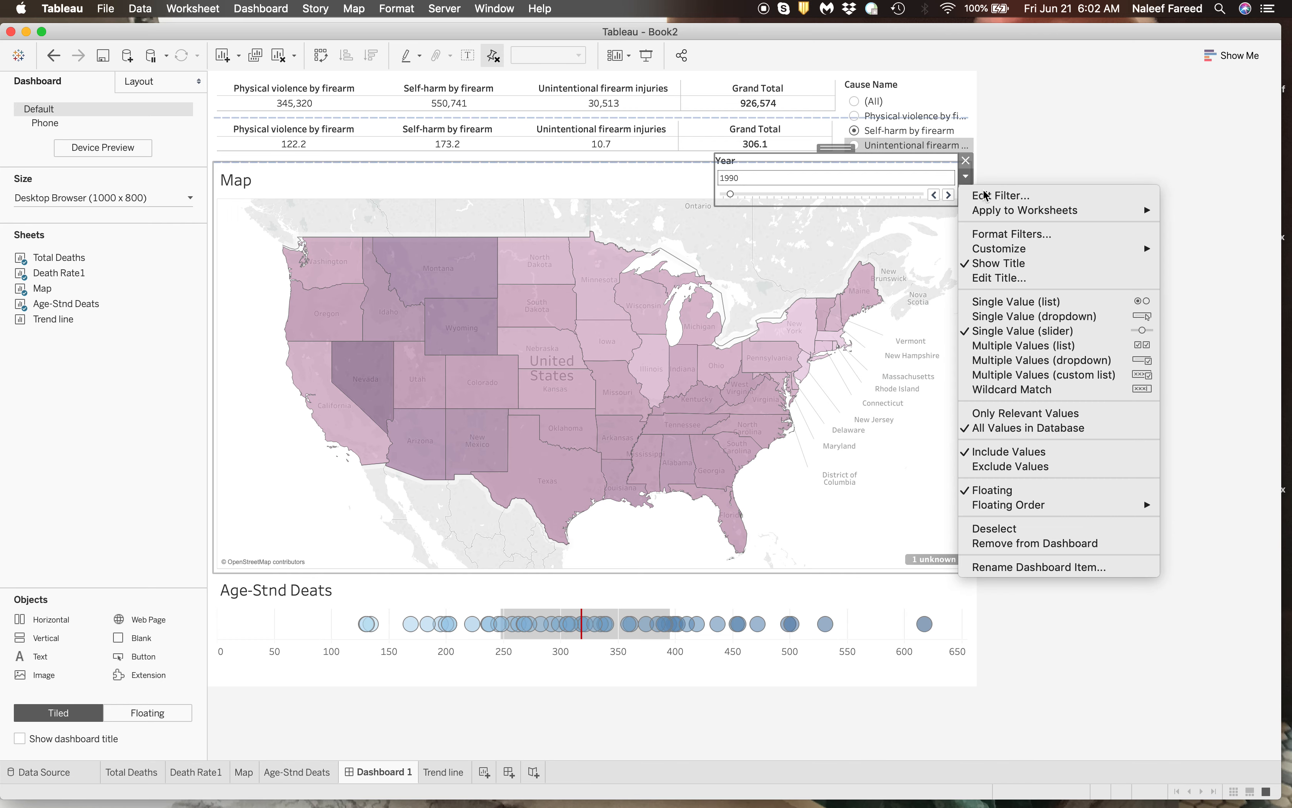
pyautogui.click(1014, 235)
pyautogui.click(199, 80)
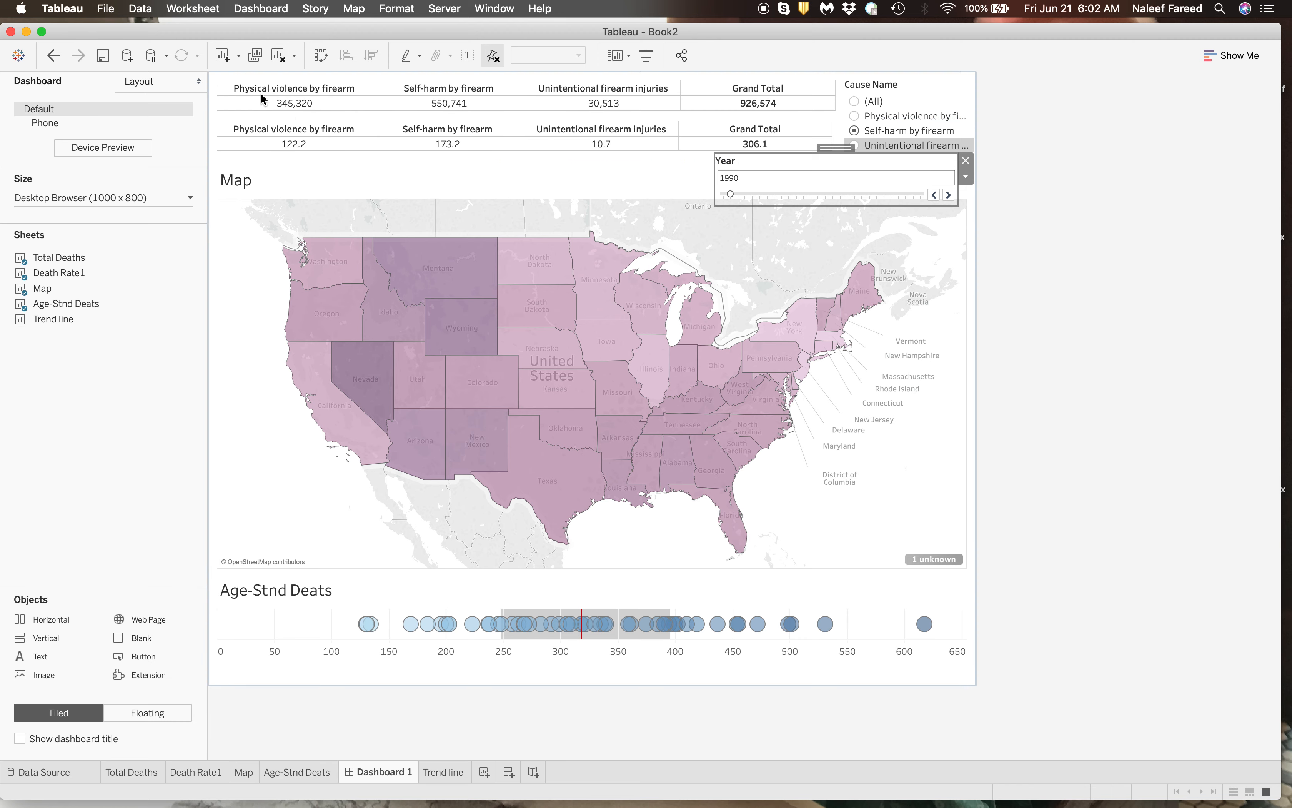
pyautogui.click(966, 177)
pyautogui.moveTo(998, 249)
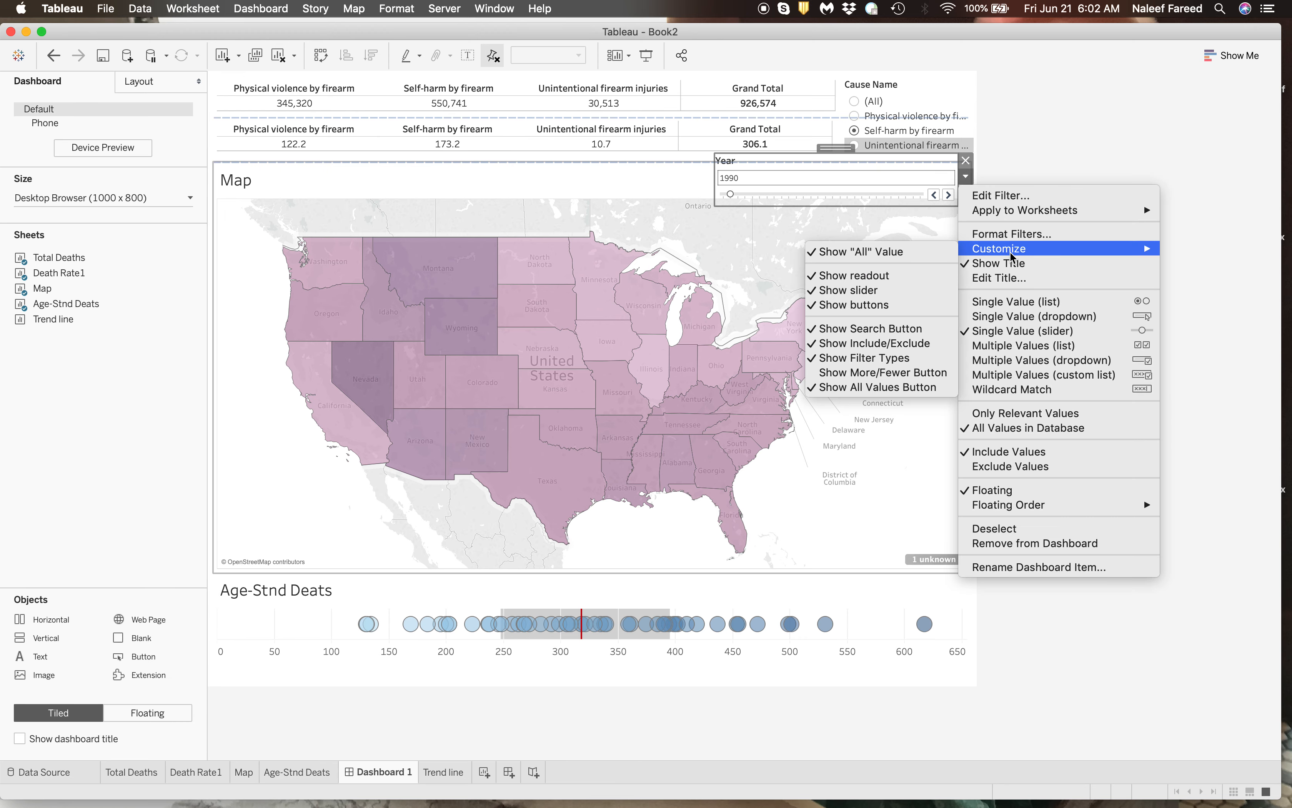
pyautogui.click(893, 251)
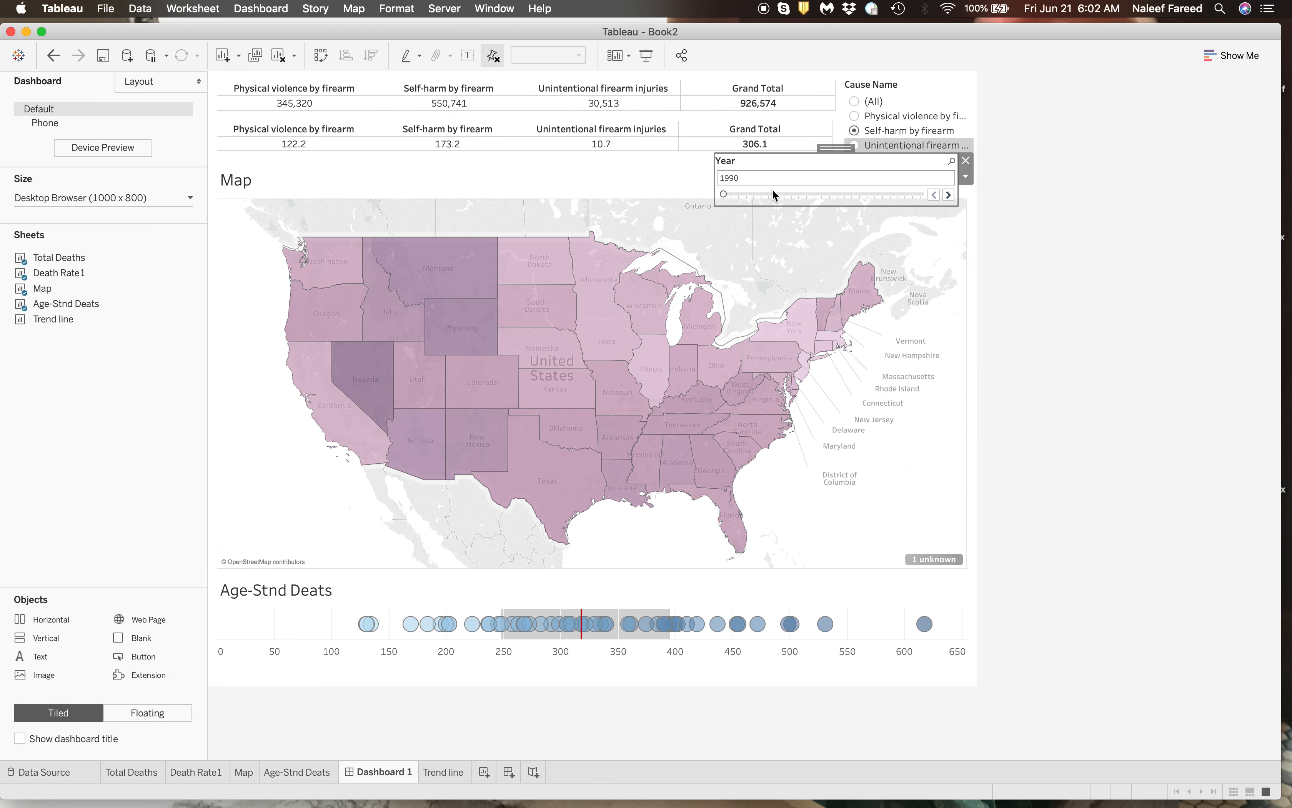
pyautogui.moveTo(794, 197); pyautogui.dragTo(753, 173)
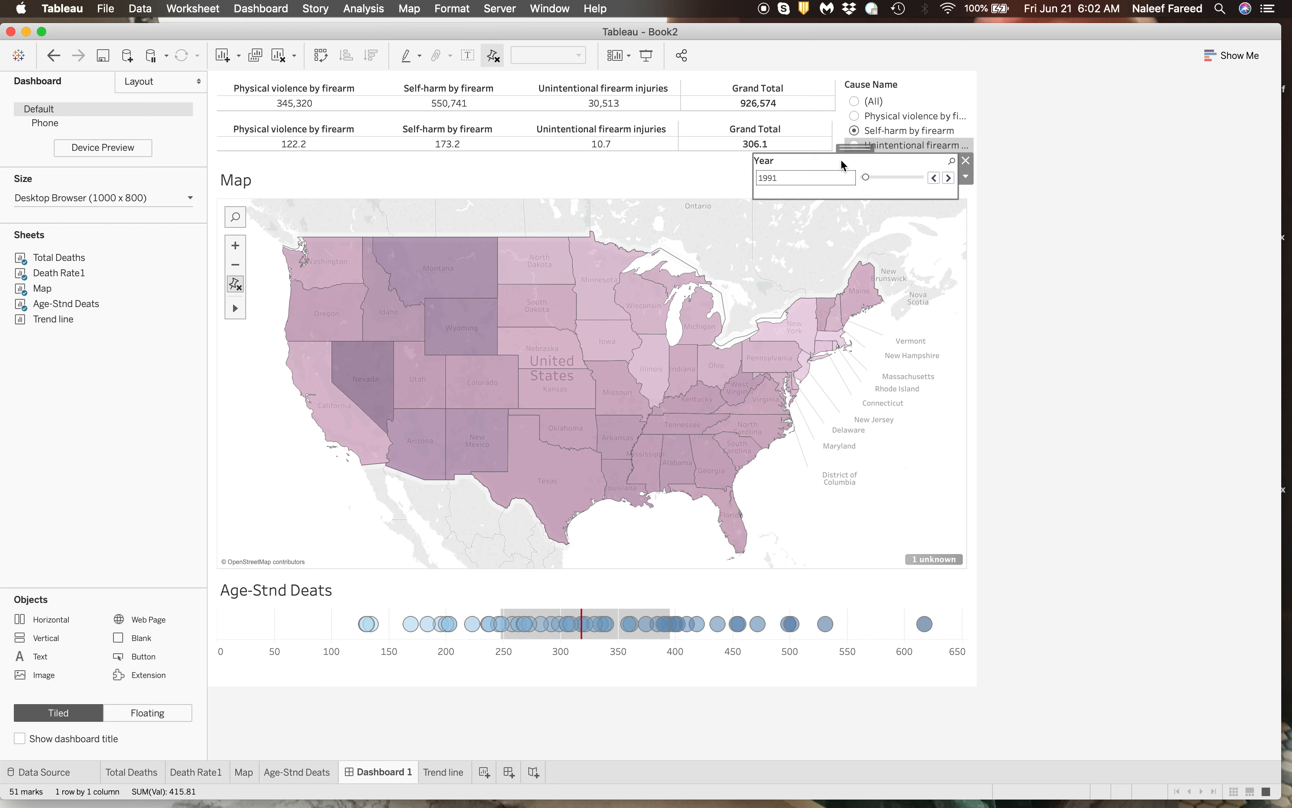
# Make the Year filter's title bold and center it
pyautogui.doubleClick(767, 163)
pyautogui.moveTo(467, 350); pyautogui.dragTo(388, 352)
pyautogui.click(620, 320)
pyautogui.click(747, 320)
pyautogui.click(822, 517)
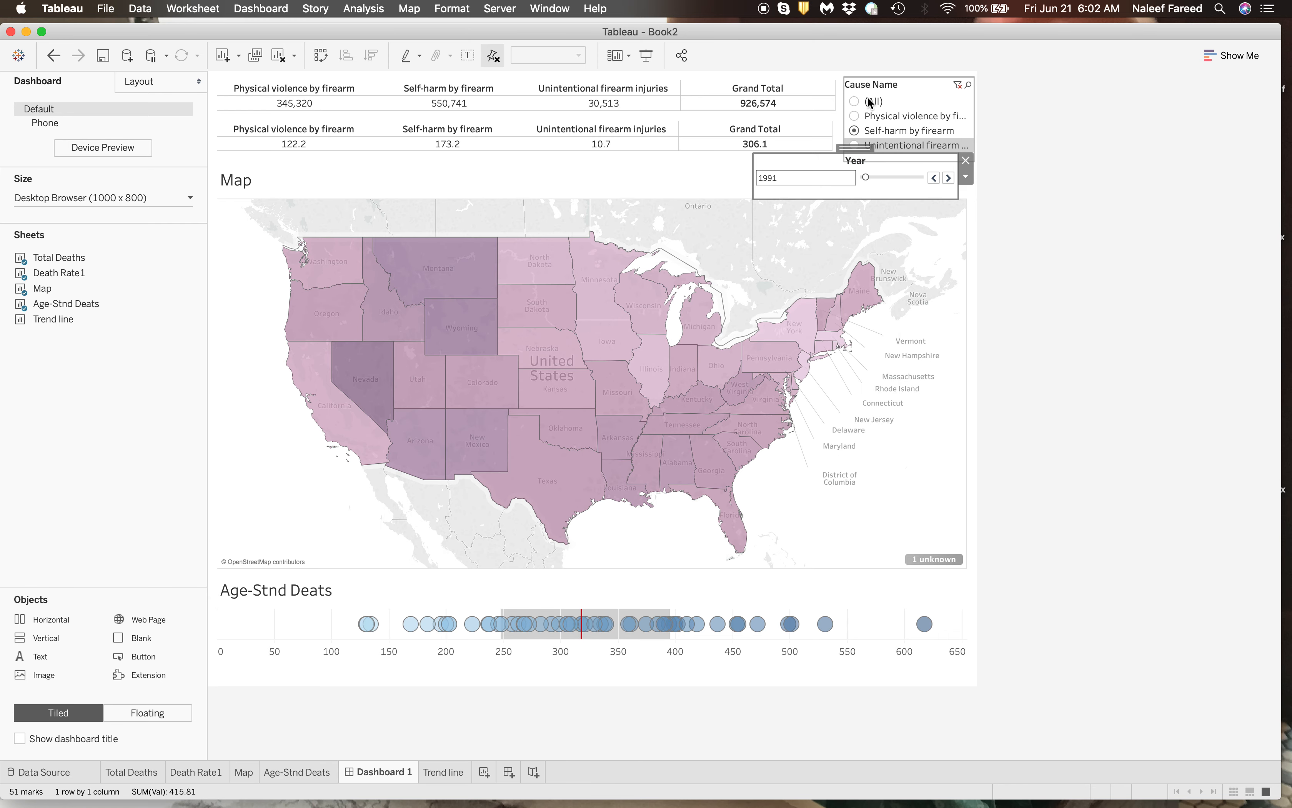
# Make the Cause Name filter's title bold and centered
pyautogui.doubleClick(866, 113)
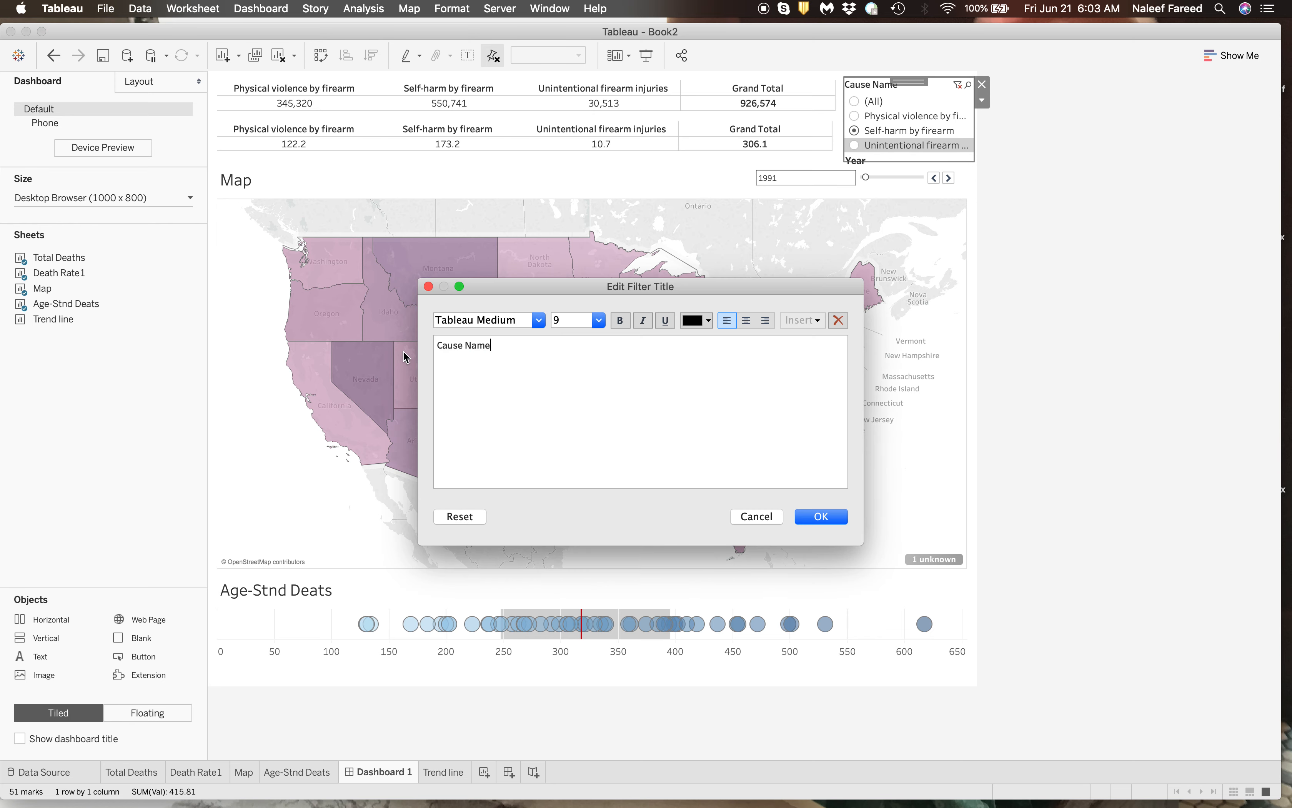
pyautogui.moveTo(517, 346); pyautogui.dragTo(419, 346)
pyautogui.click(620, 320)
pyautogui.click(747, 320)
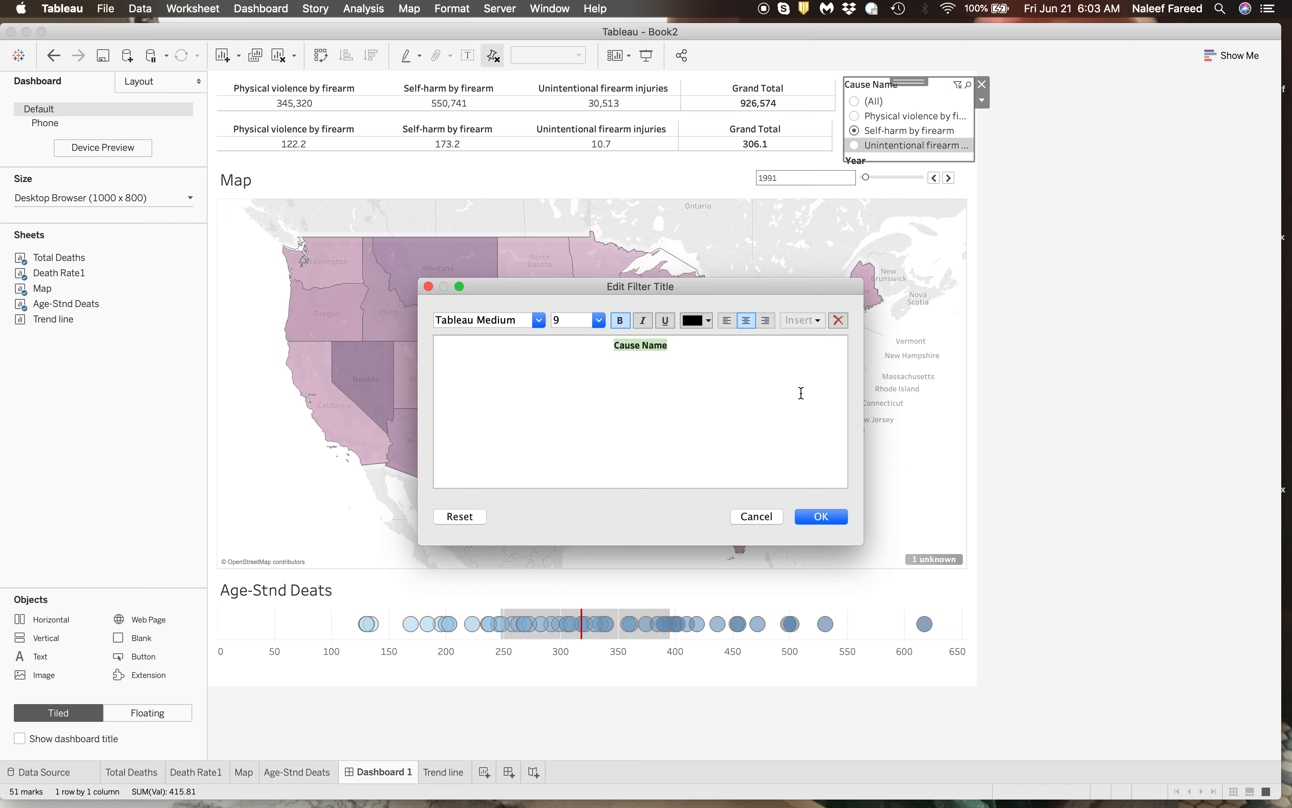
pyautogui.click(822, 516)
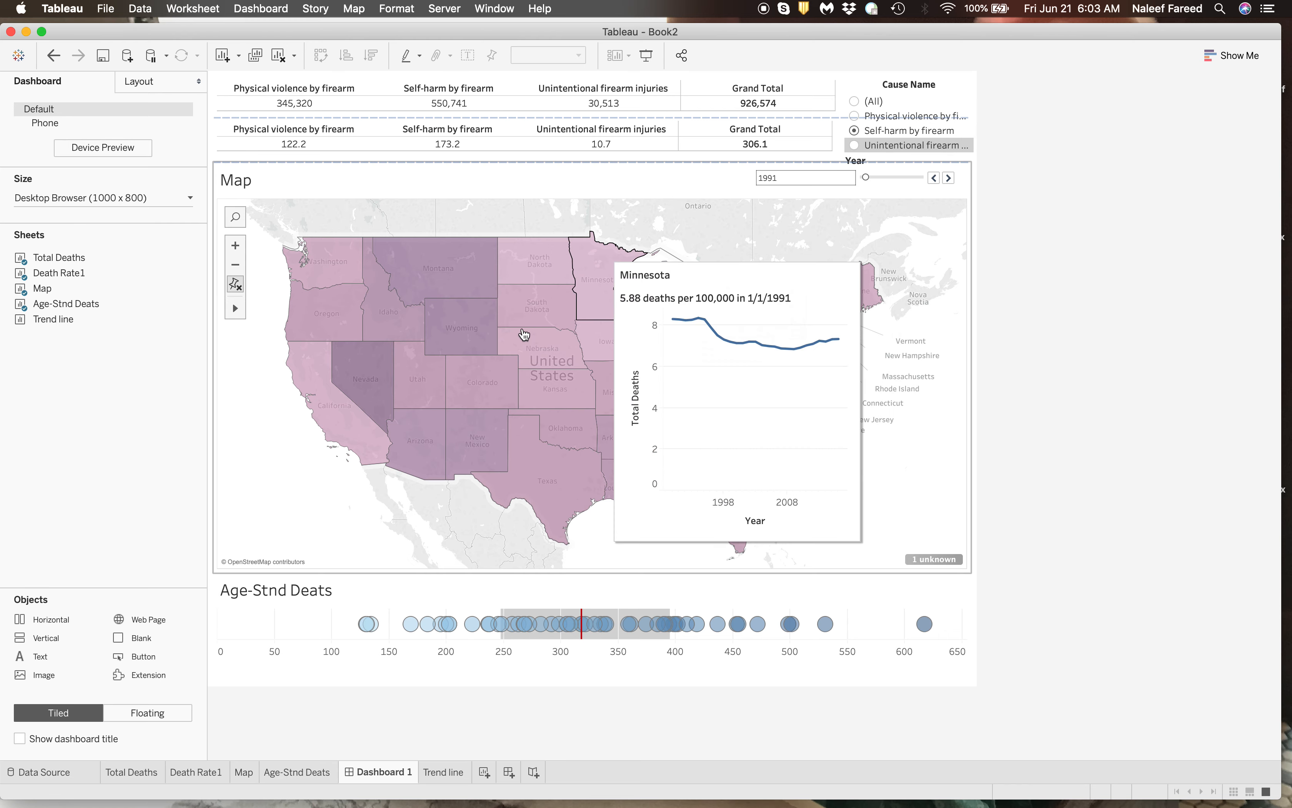
# Add a dashboard highlight action that runs on select, with only Map as source sheet and only Age-Stnd Deats as target
pyautogui.click(524, 334)
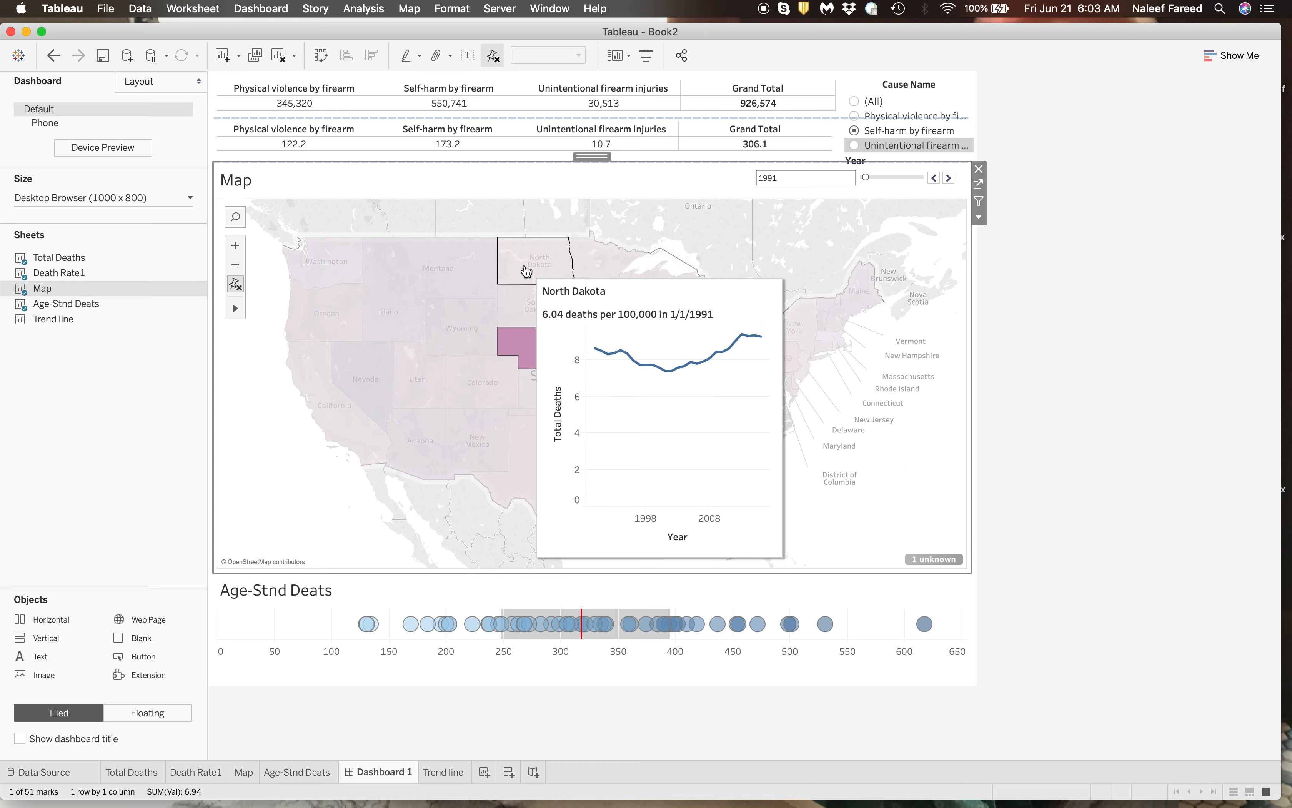
pyautogui.press('Escape')
pyautogui.click(260, 9)
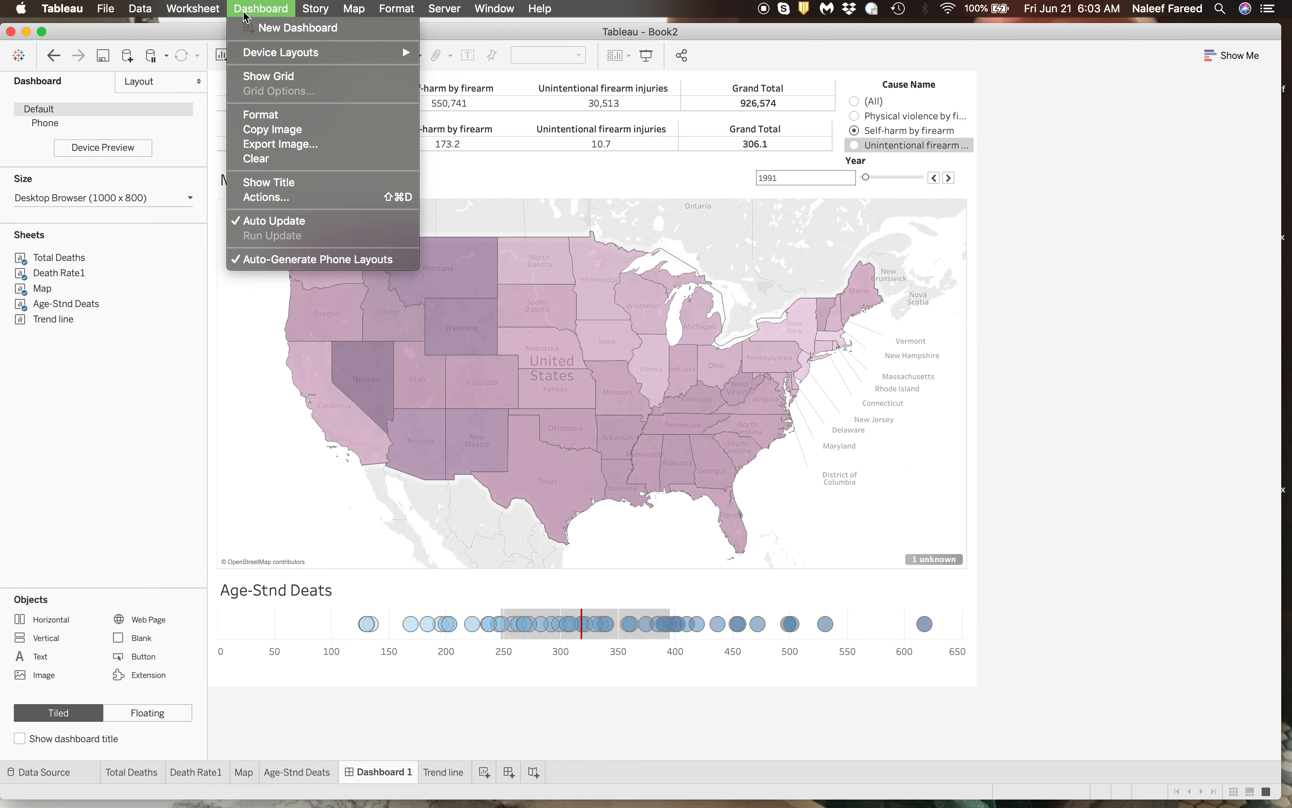
pyautogui.click(290, 200)
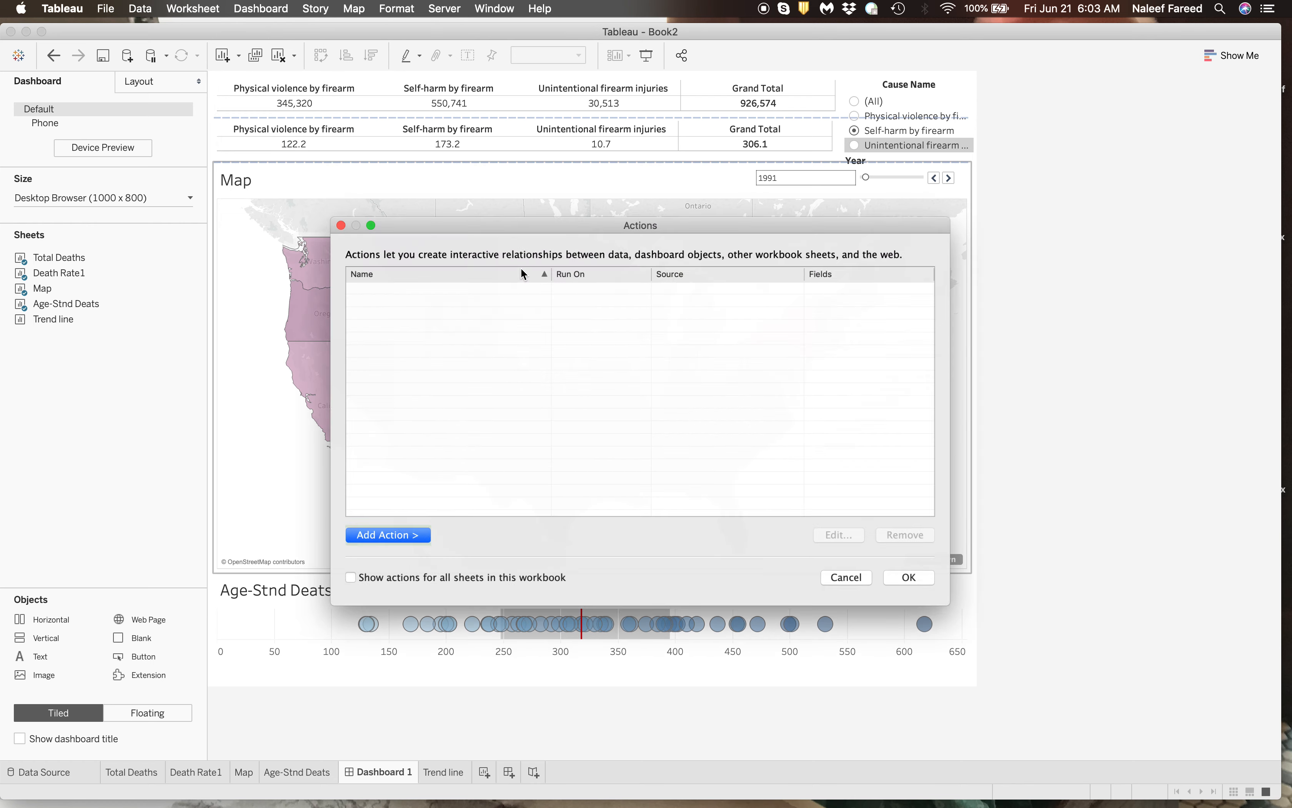
pyautogui.click(394, 537)
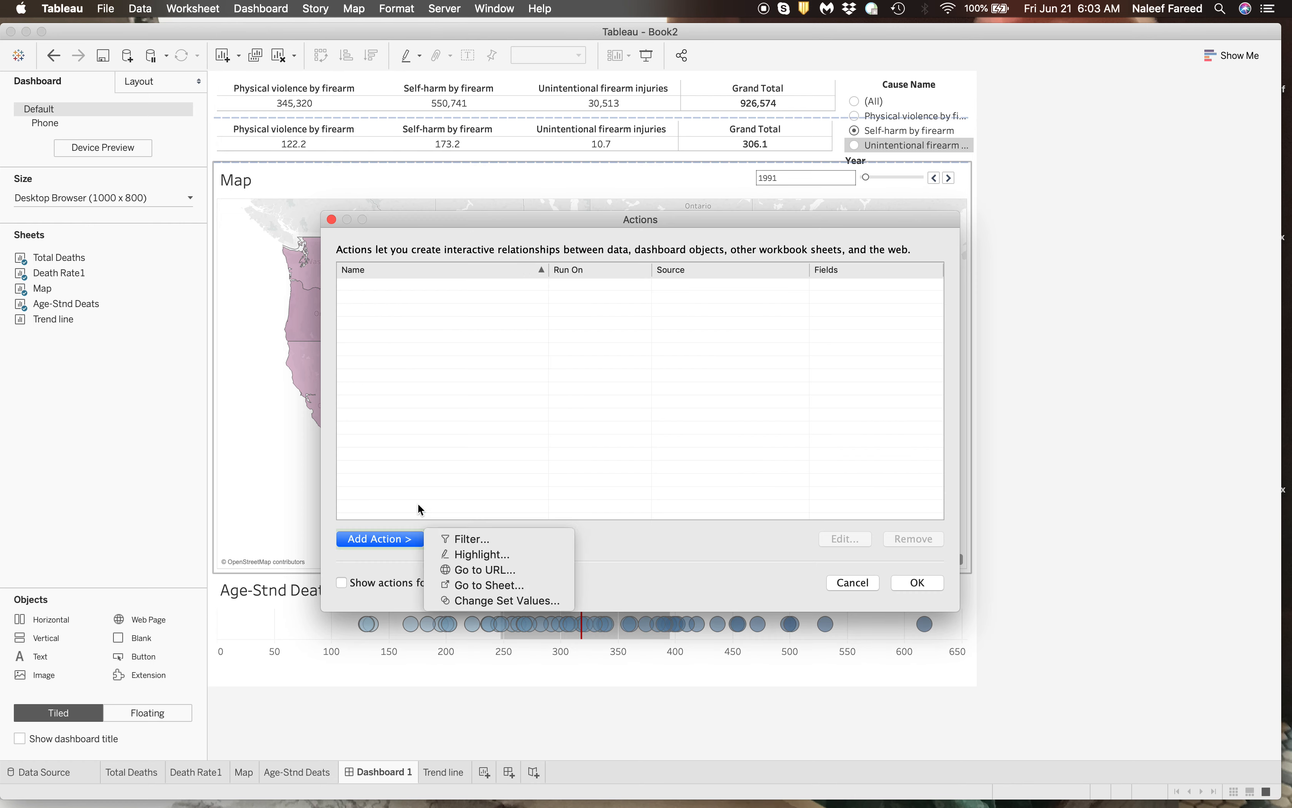
pyautogui.click(472, 553)
pyautogui.click(502, 278)
pyautogui.click(503, 291)
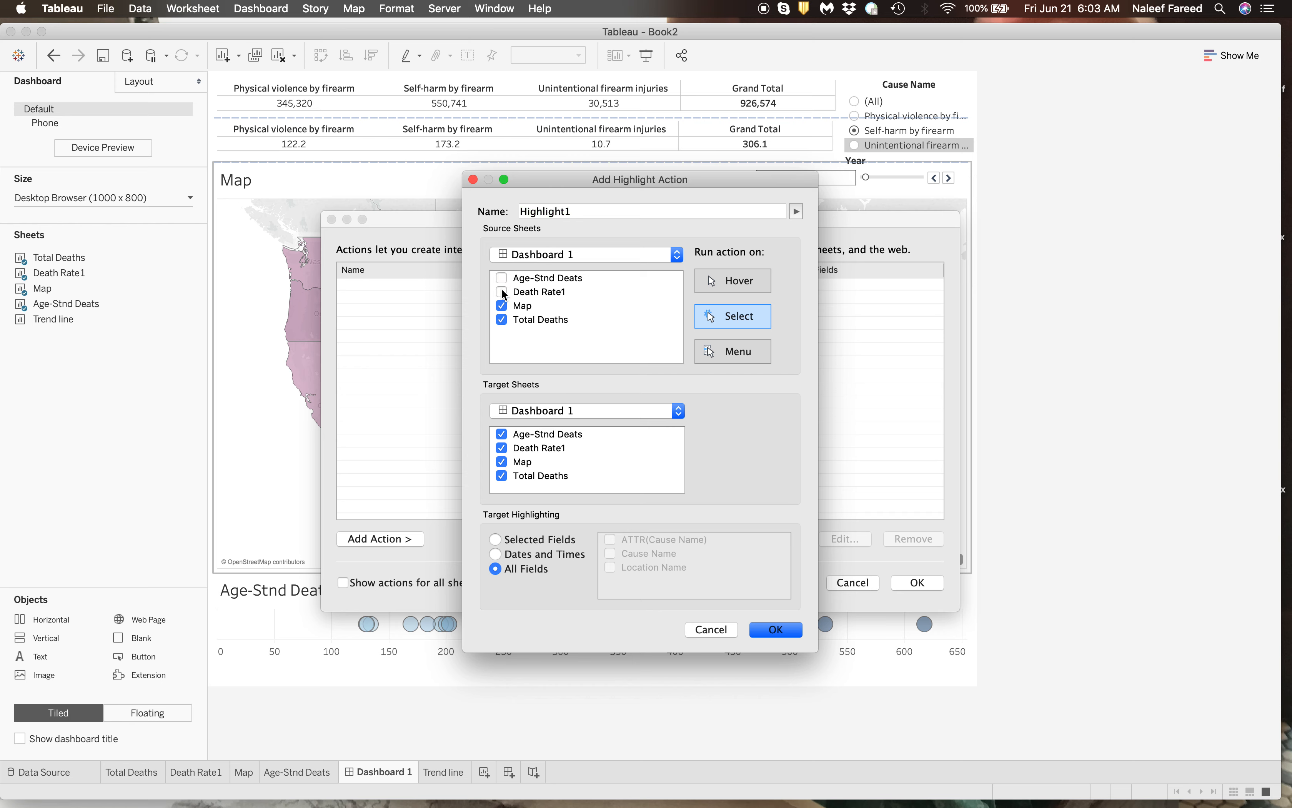
pyautogui.click(502, 319)
pyautogui.click(503, 431)
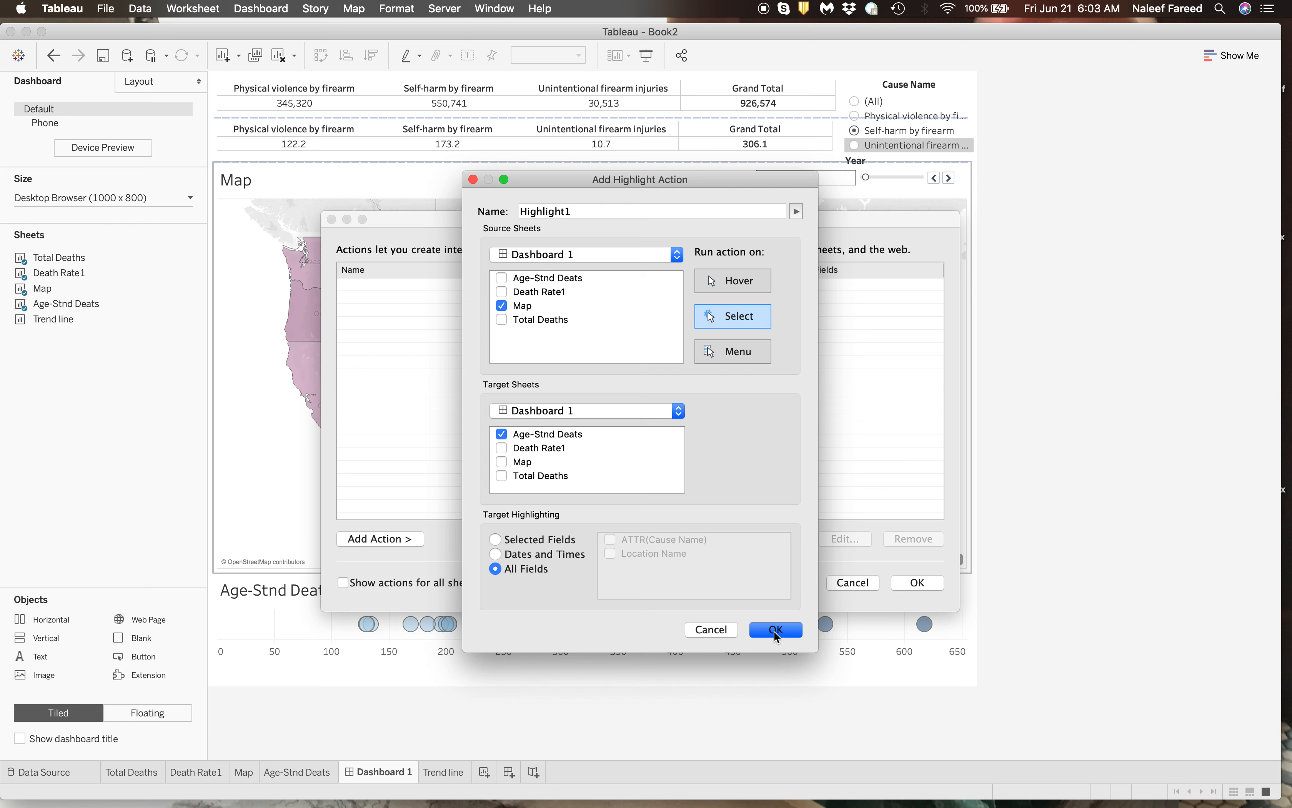
# Name the highlight action "Map – AgeStnd Death Highlight" and save it to the dashboard's actions
pyautogui.click(590, 210)
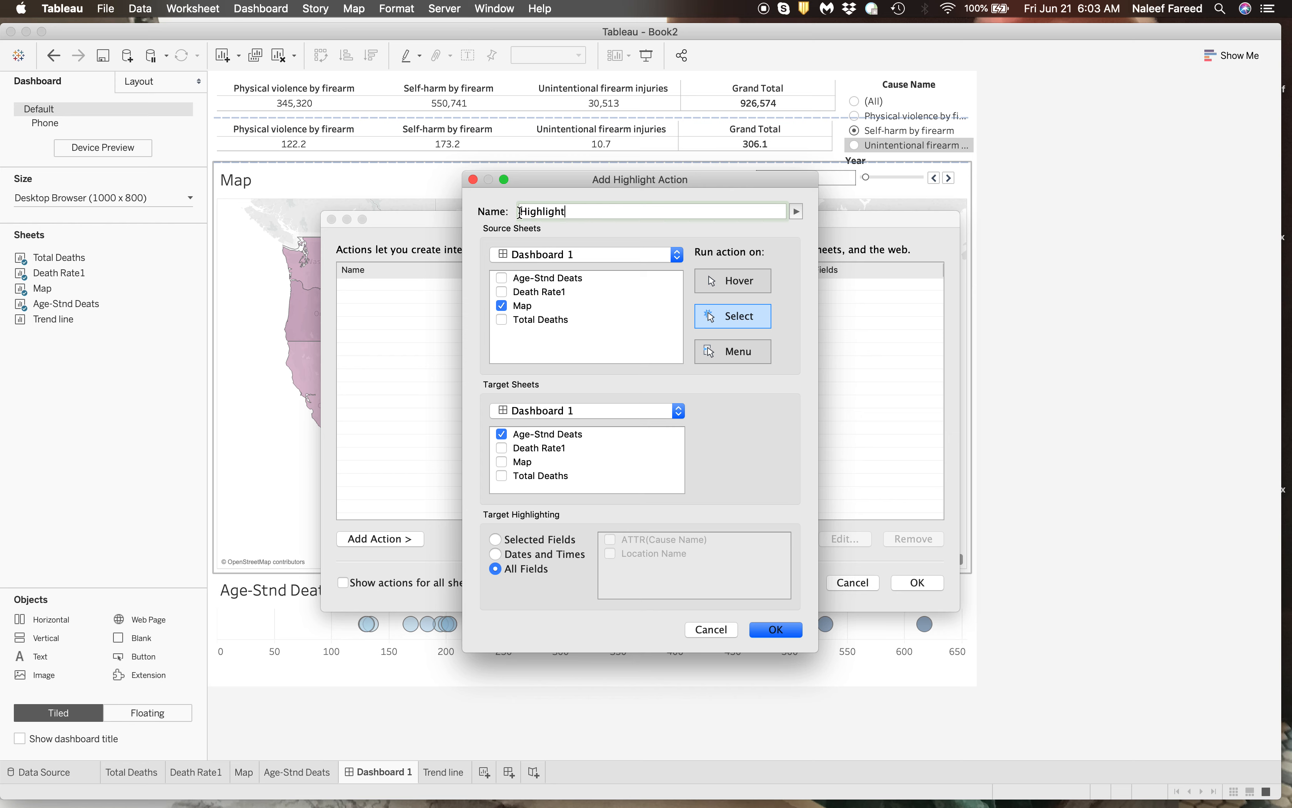
pyautogui.write('MA')
pyautogui.press('BackSpace')
pyautogui.write('ap – AgeStnd')
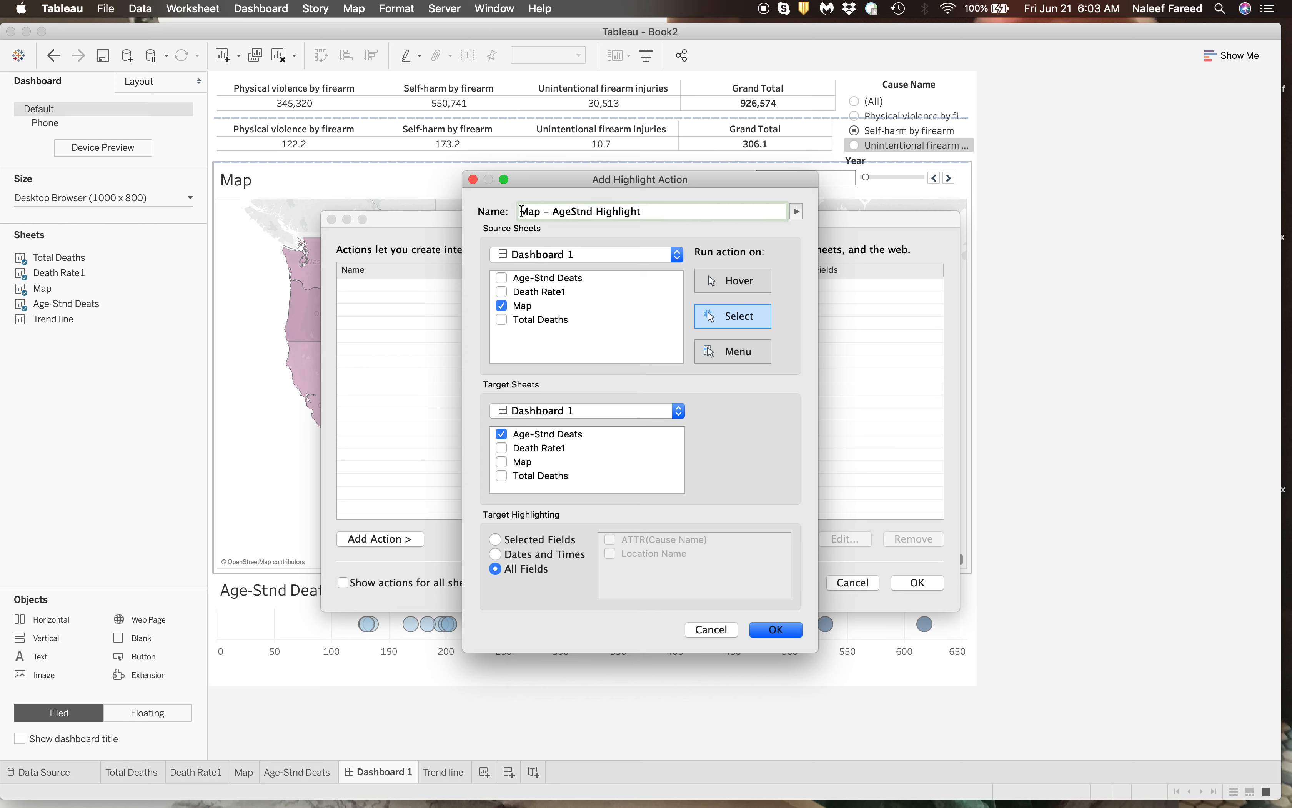
pyautogui.write(' Death')
pyautogui.click(775, 630)
pyautogui.click(917, 582)
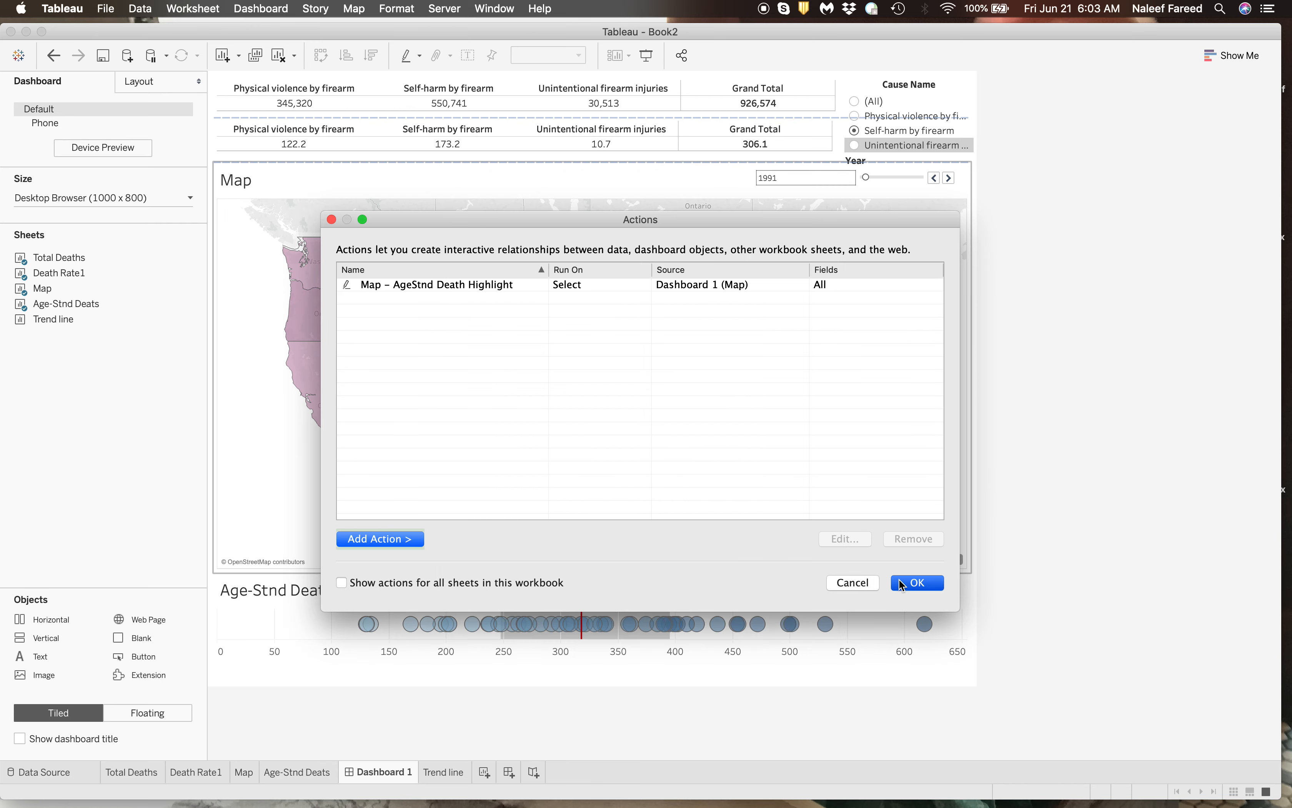
# Test the highlight action by selecting states such as Texas, Montana and Wisconsin on the map and checking the Age-Stnd Deats marks
pyautogui.click(539, 452)
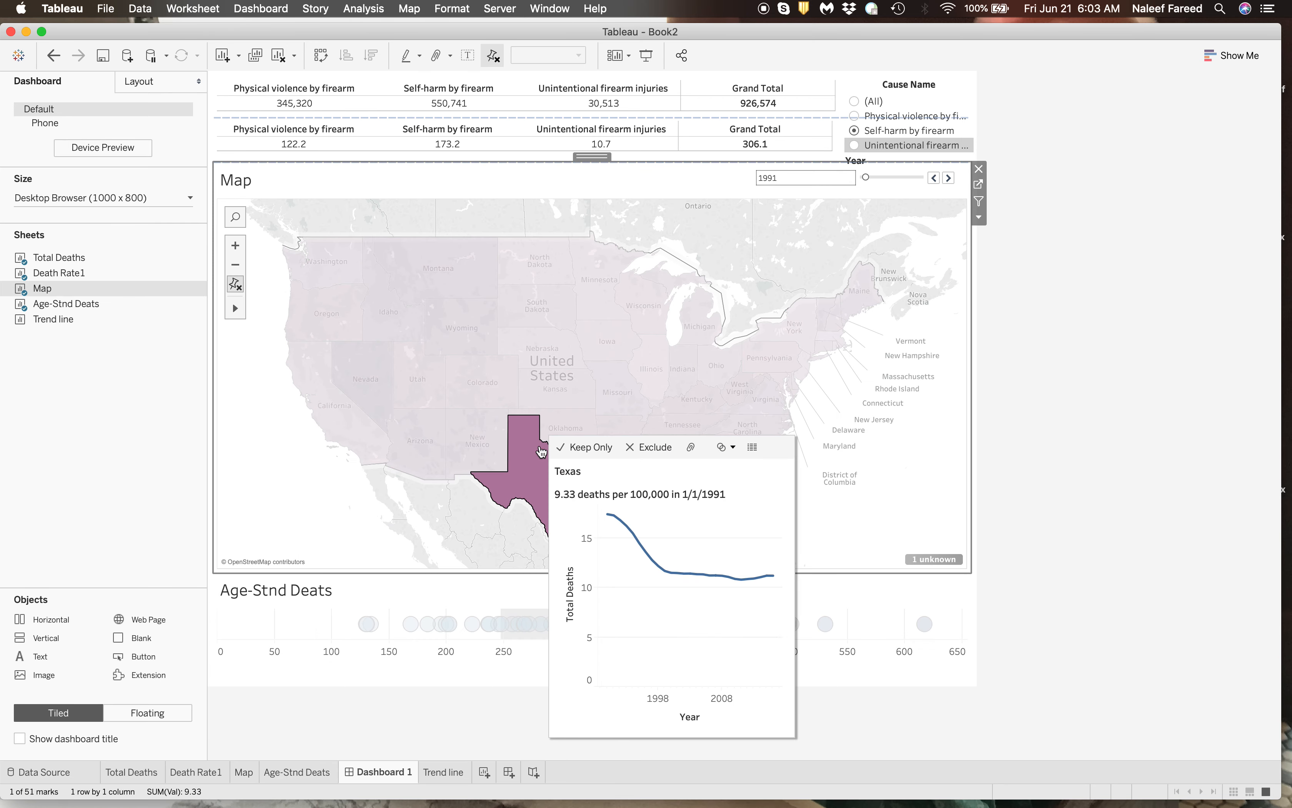
pyautogui.click(658, 371)
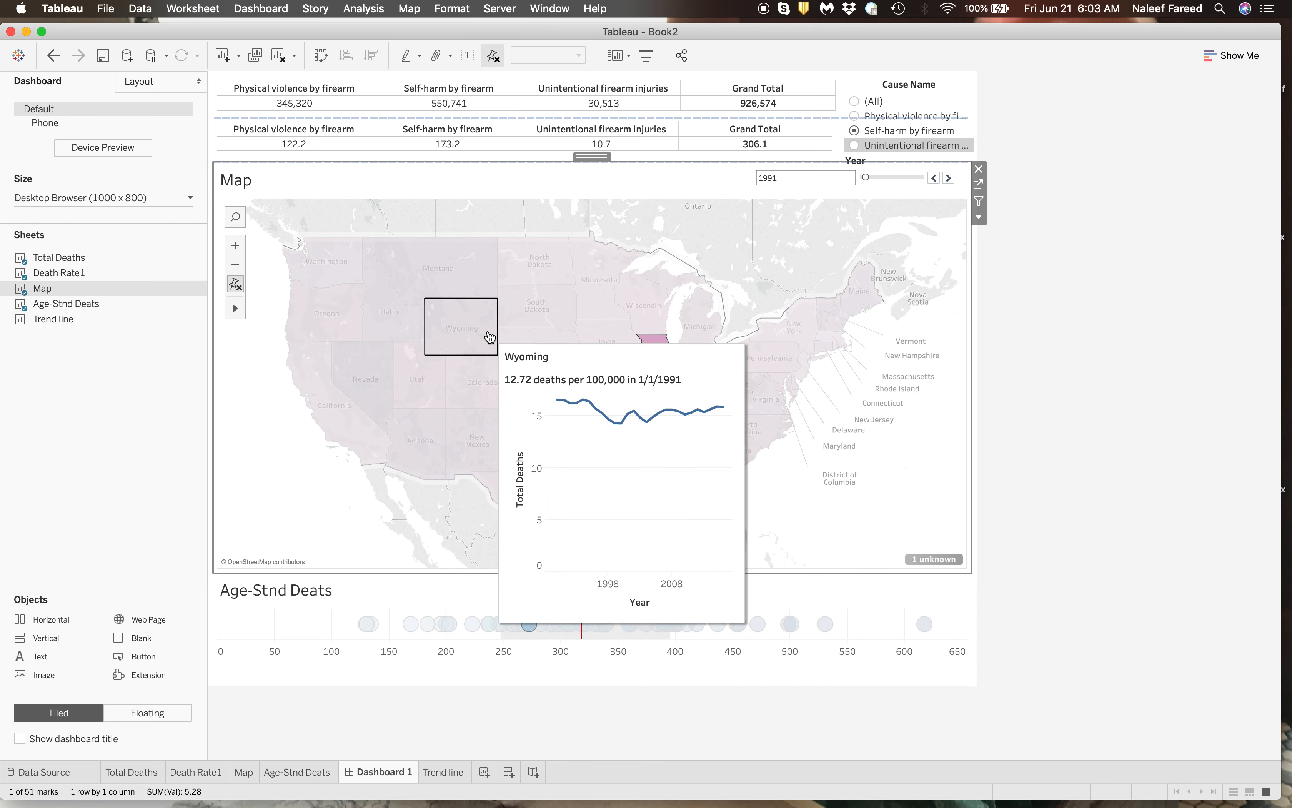
pyautogui.click(481, 323)
pyautogui.click(488, 251)
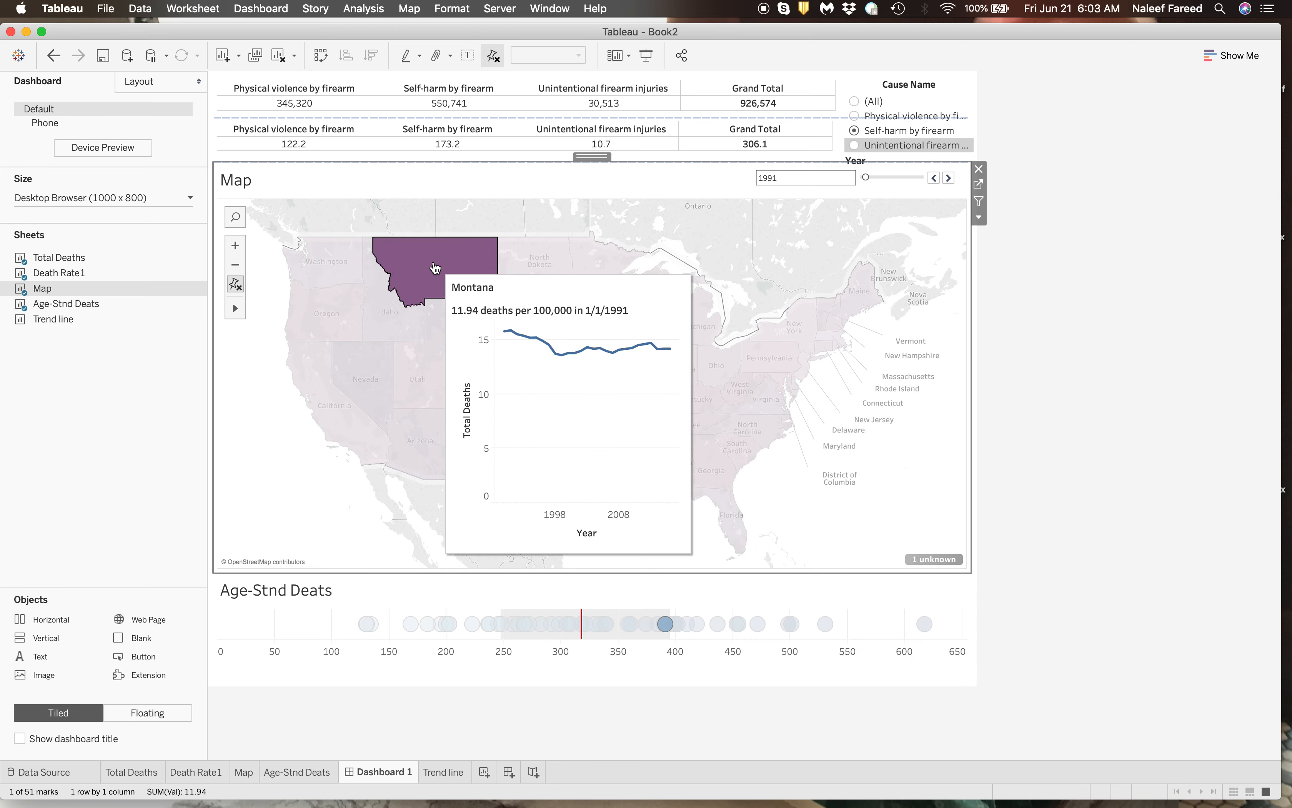
pyautogui.click(488, 251)
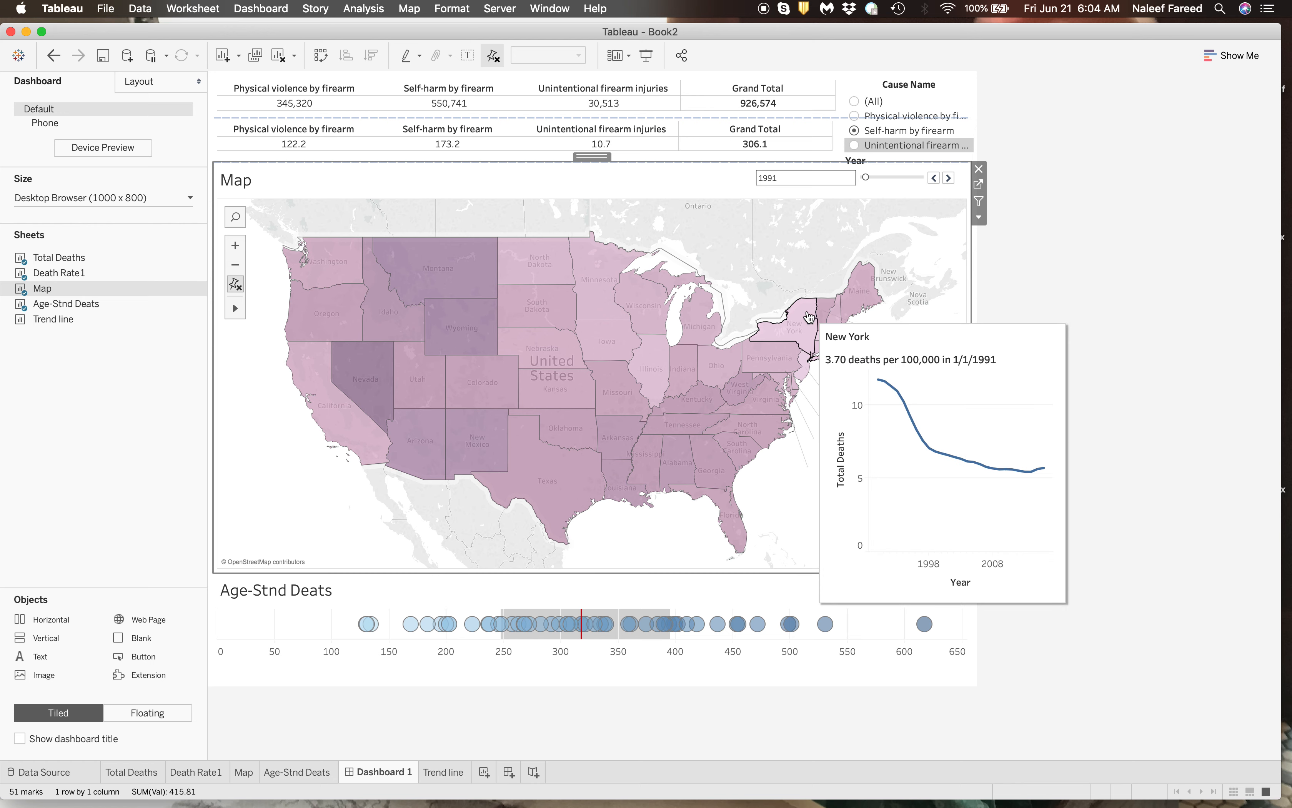
pyautogui.click(810, 318)
pyautogui.click(644, 305)
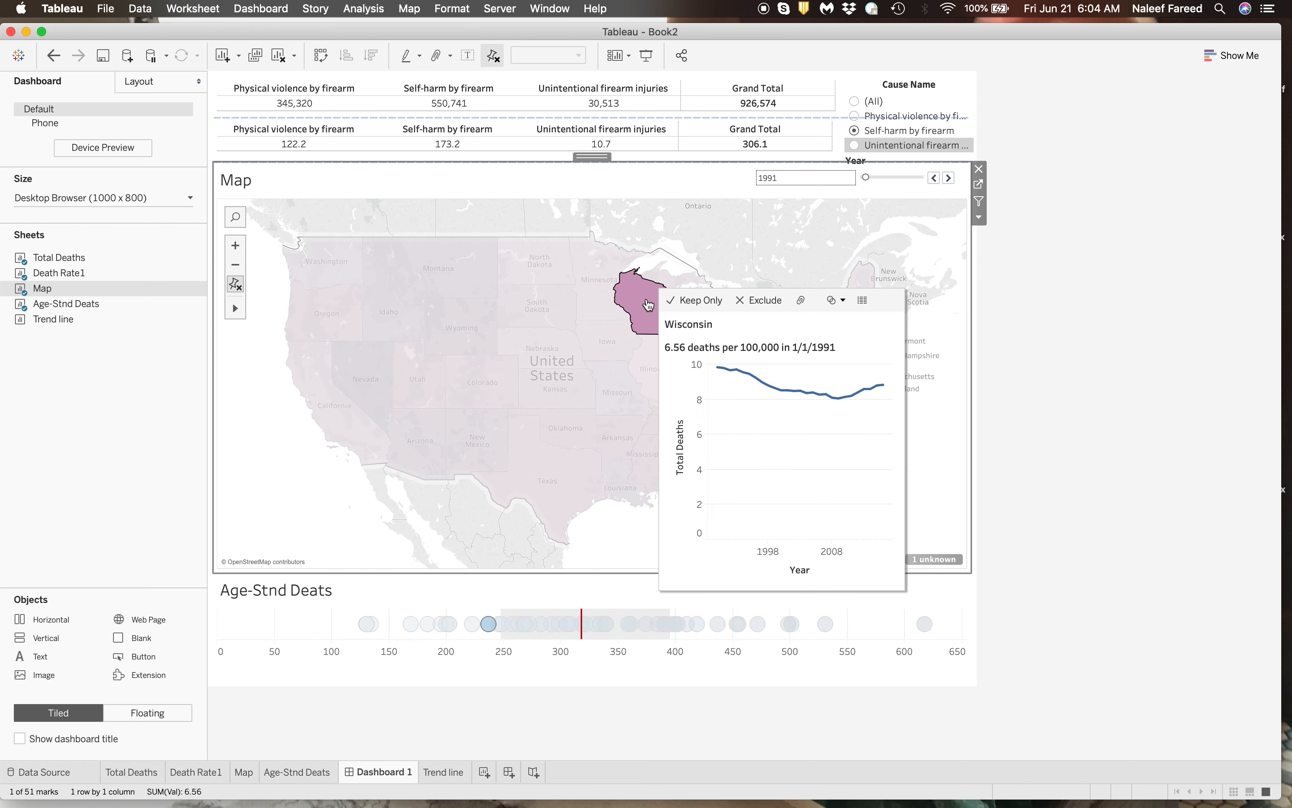
pyautogui.click(1106, 323)
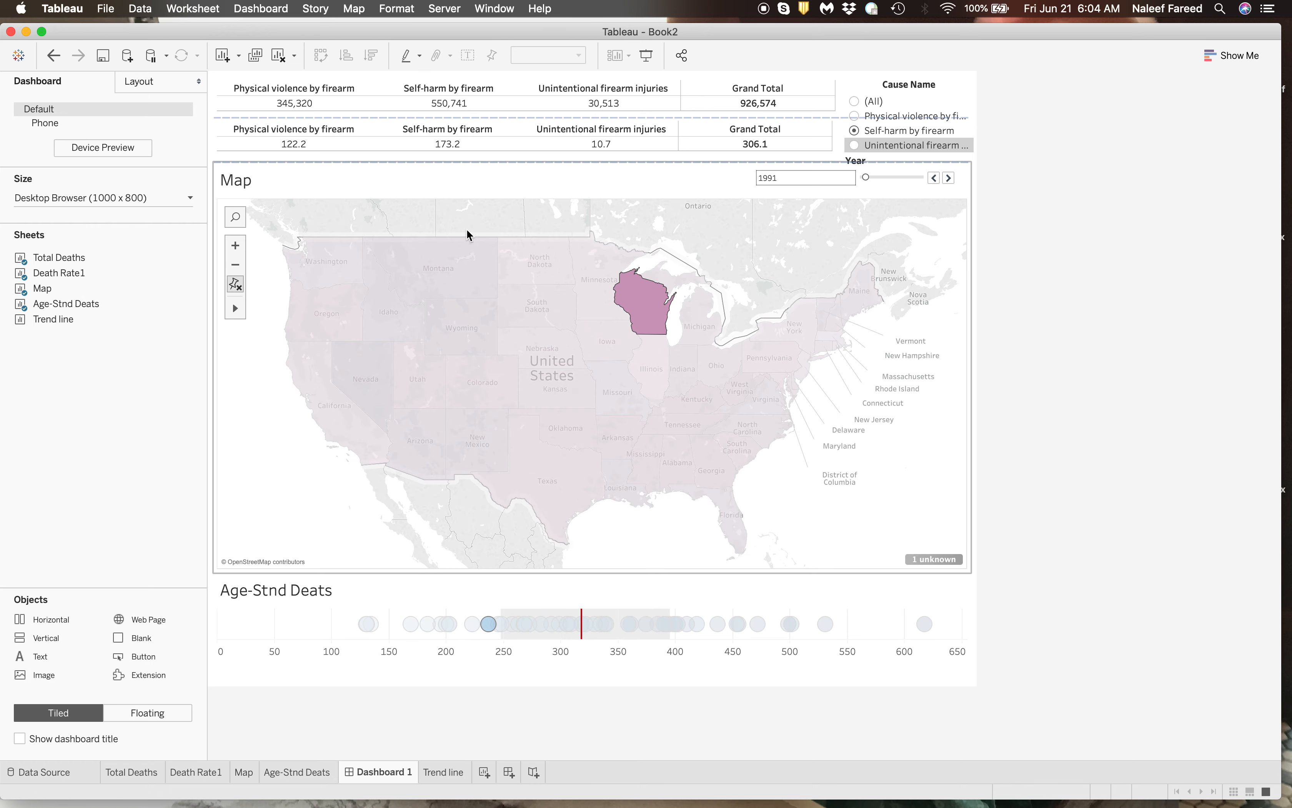
pyautogui.moveTo(652, 260)
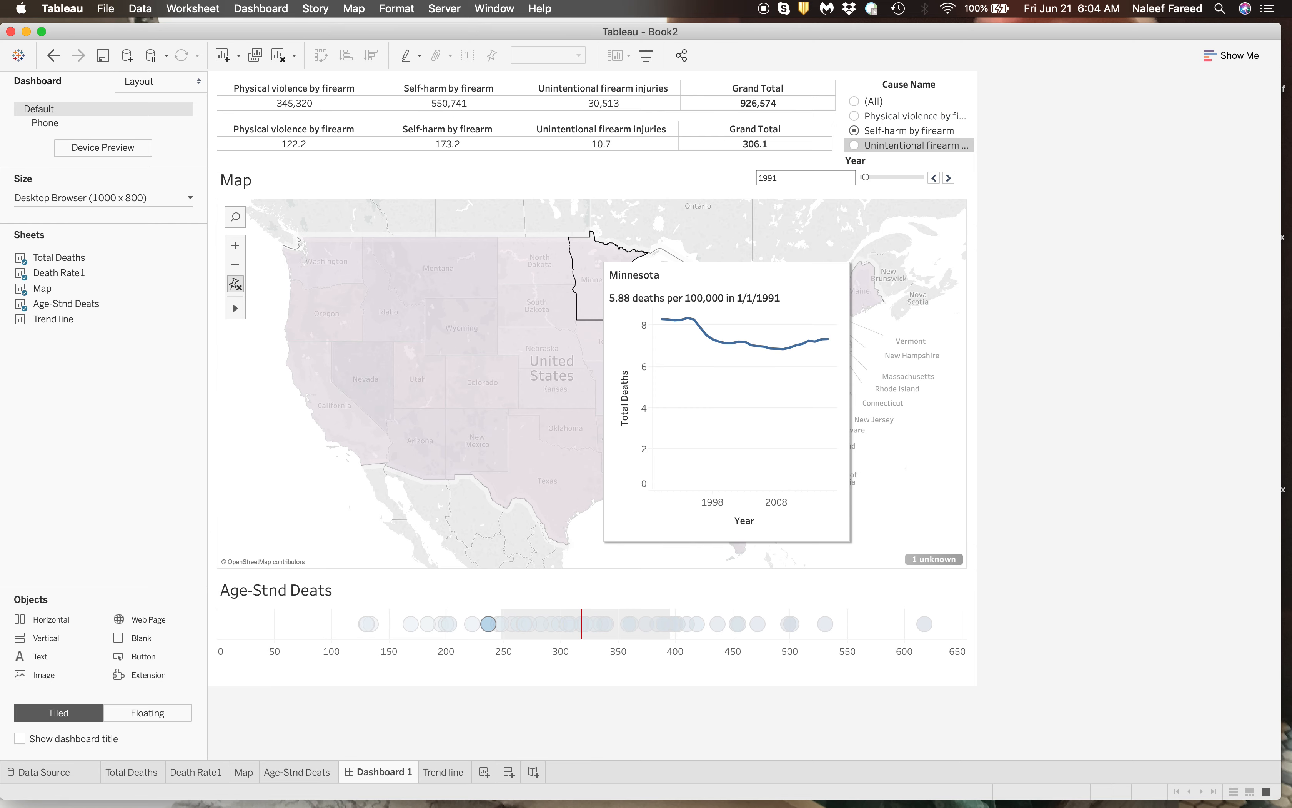
# Change the map's title to "Firearm-related deaths per 100,000 population (age-standardized) by State"
pyautogui.click(241, 188)
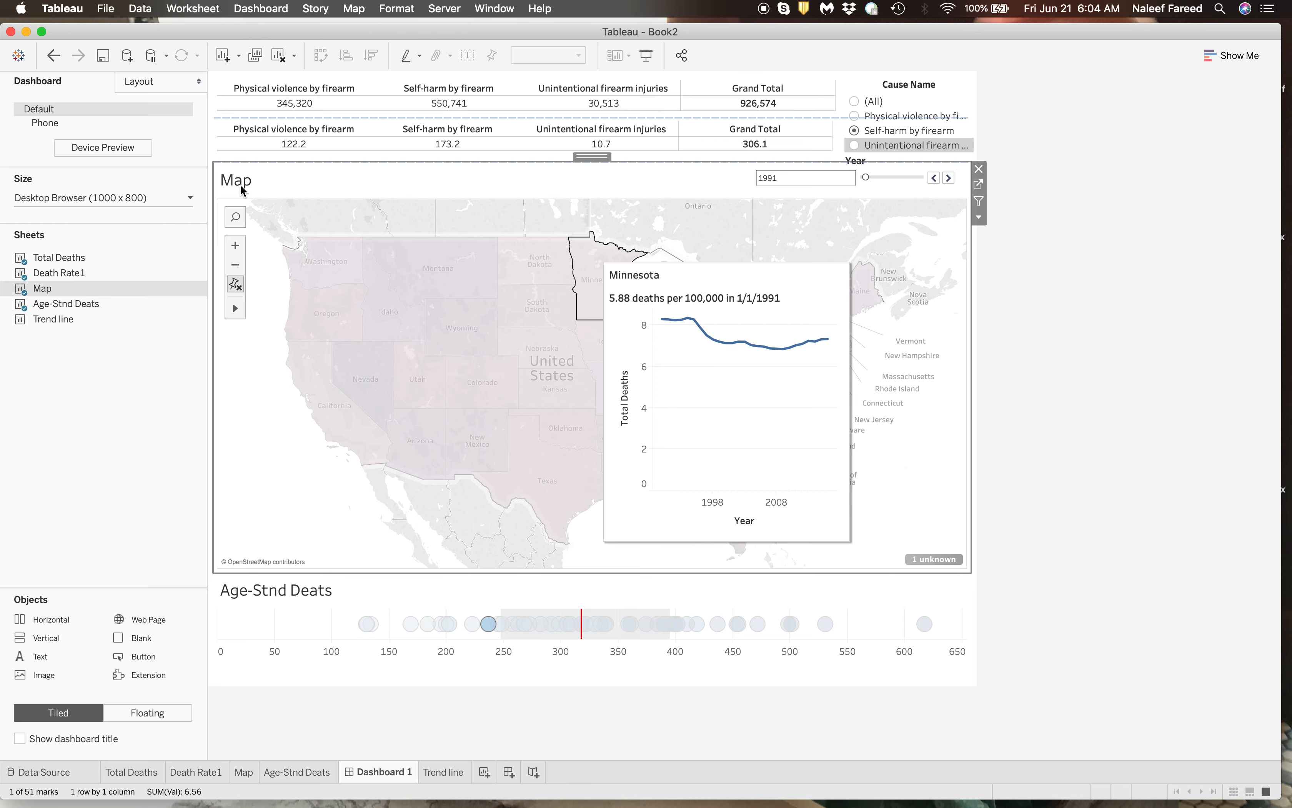
pyautogui.rightClick(242, 187)
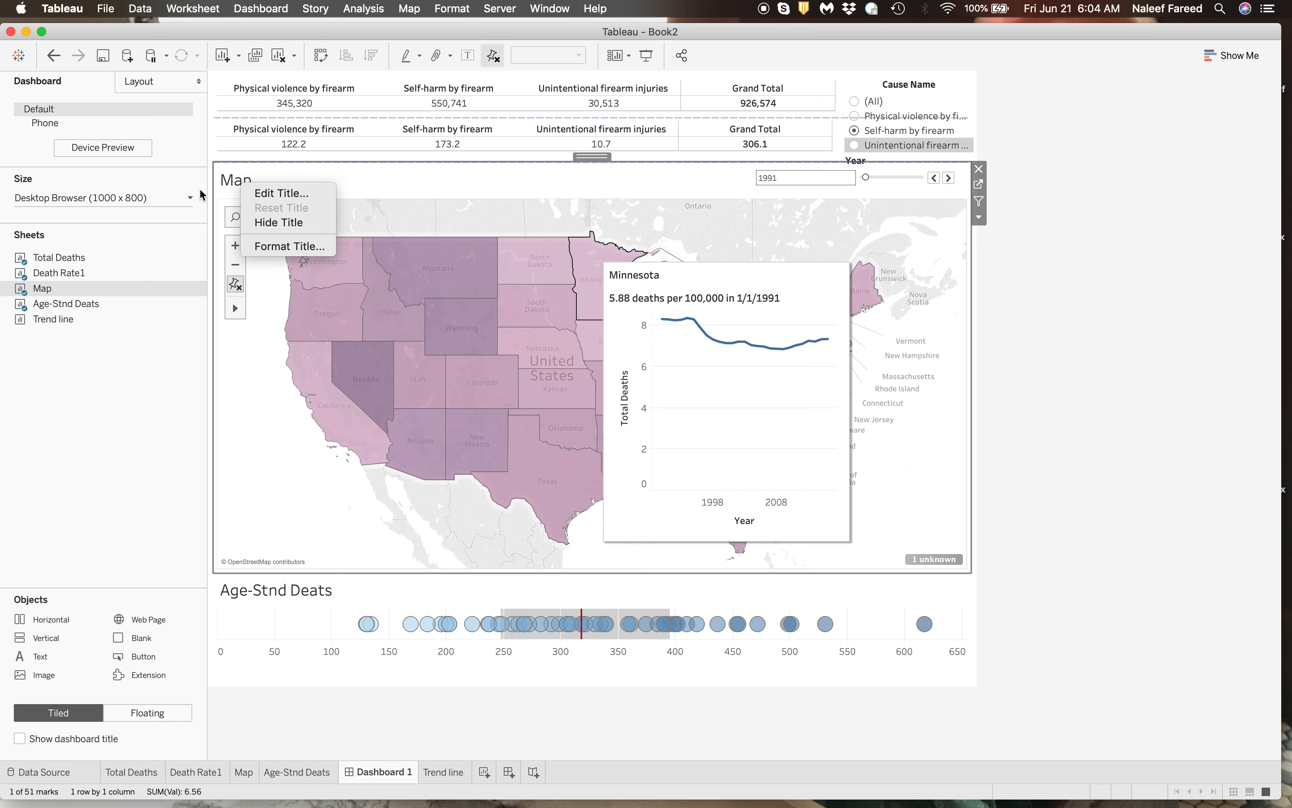
pyautogui.click(214, 189)
pyautogui.rightClick(239, 184)
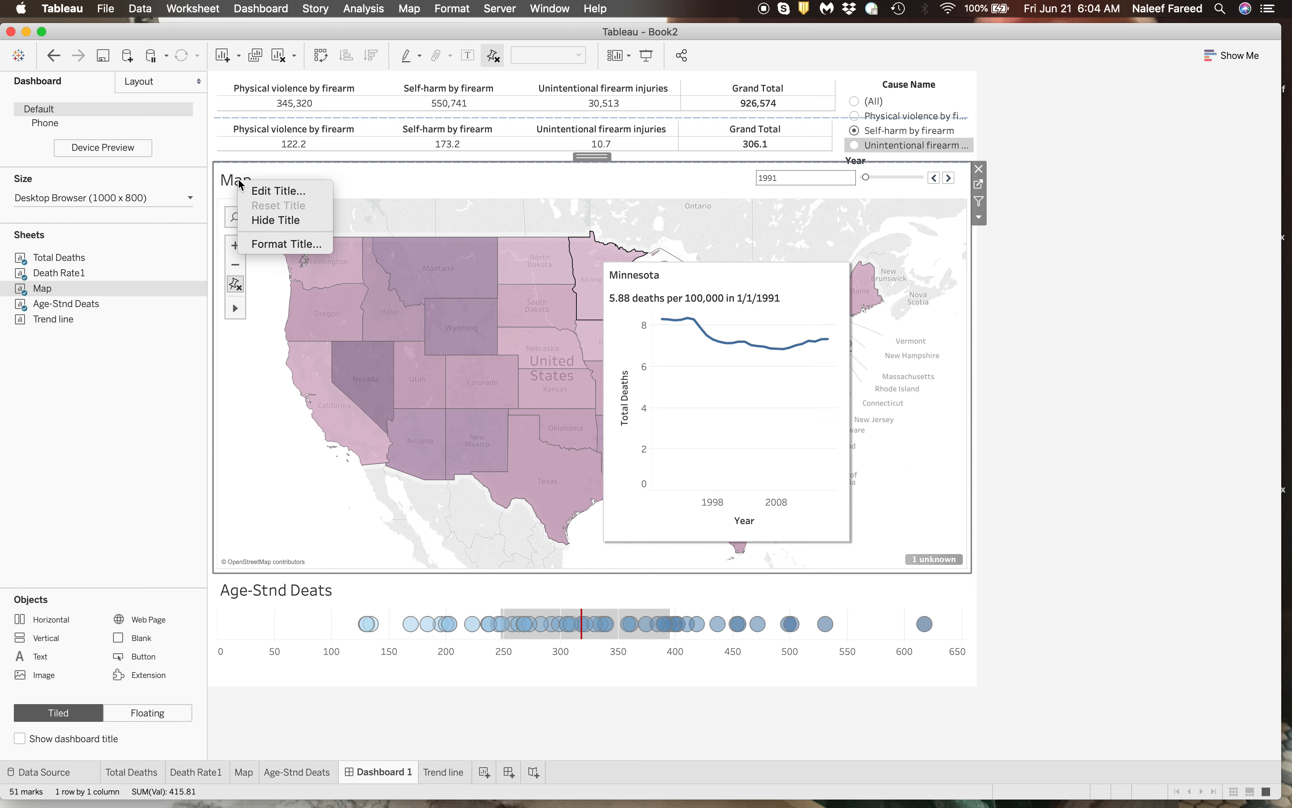
pyautogui.click(278, 191)
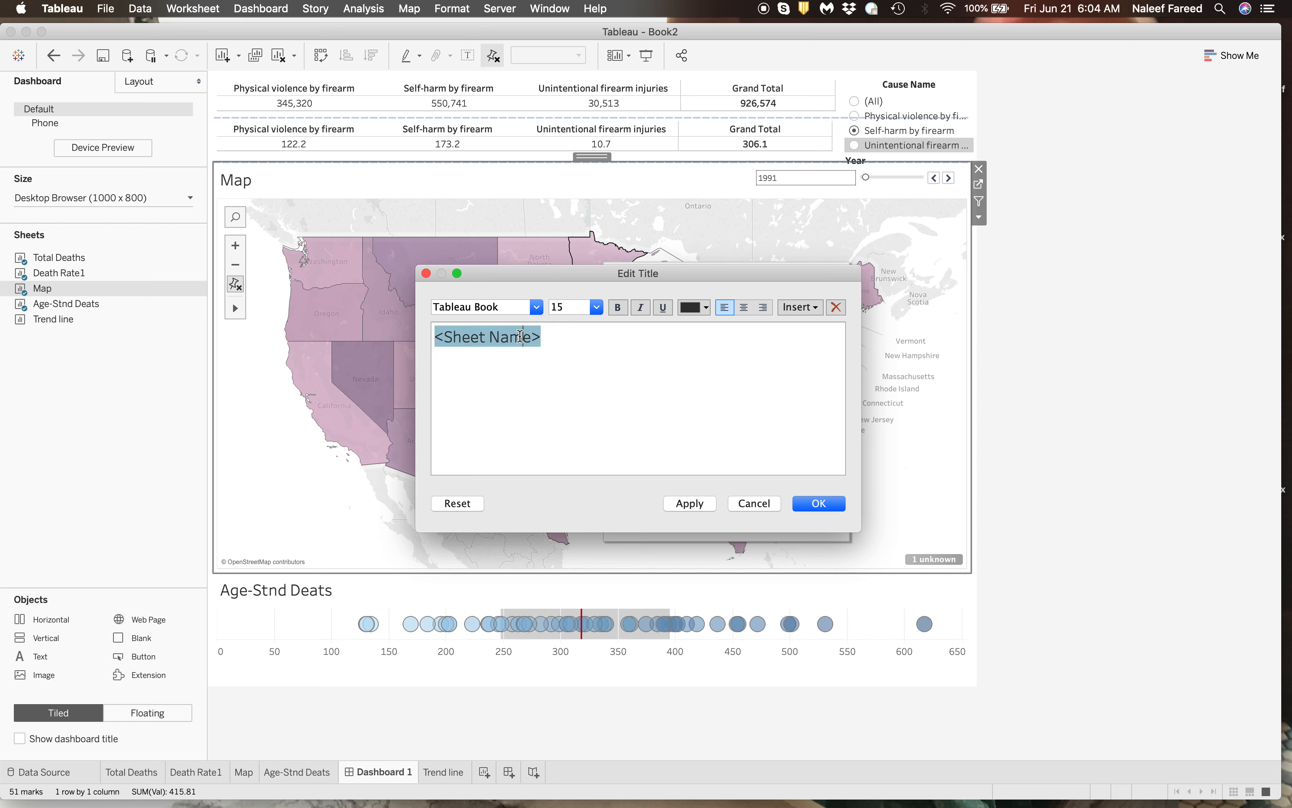
pyautogui.doubleClick(520, 337)
pyautogui.moveTo(594, 343); pyautogui.dragTo(416, 330)
pyautogui.press('BackSpace')
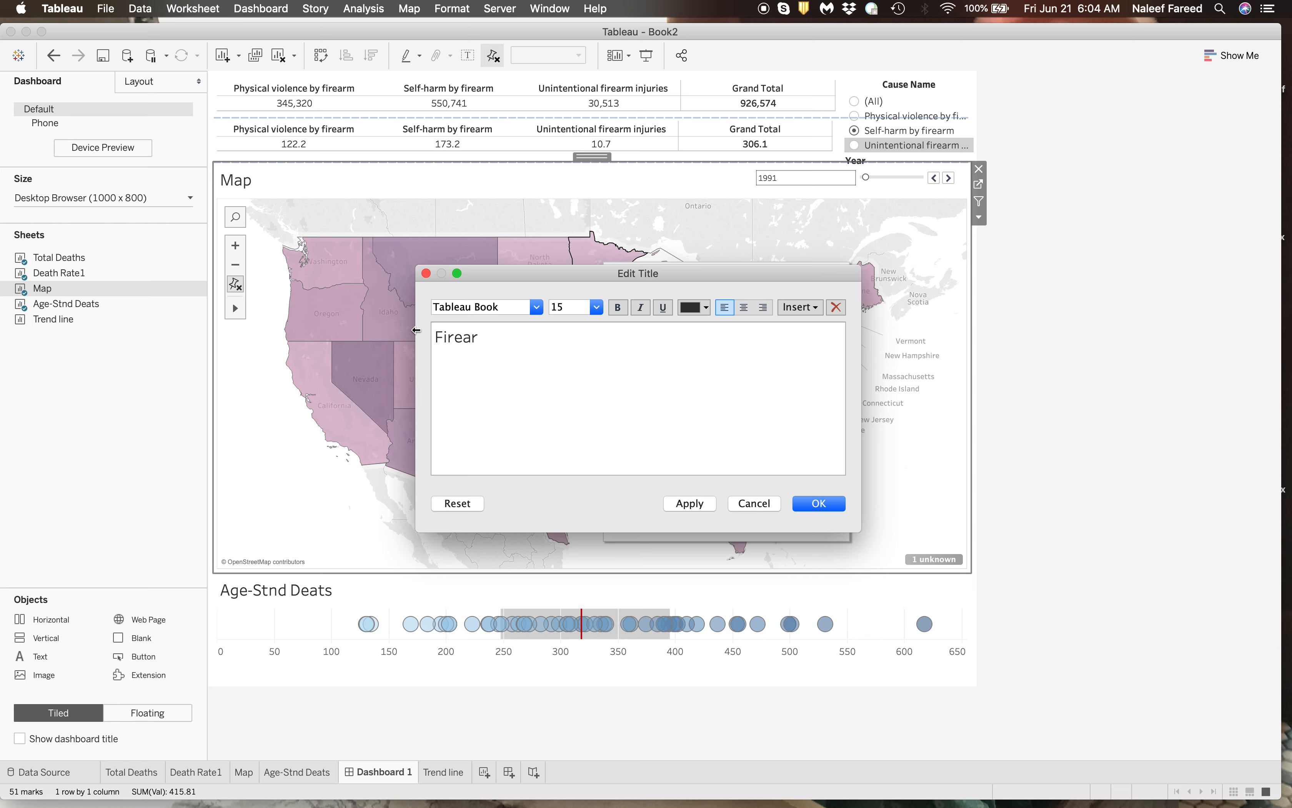
pyautogui.write('Firearm-related deaths per 100,0')
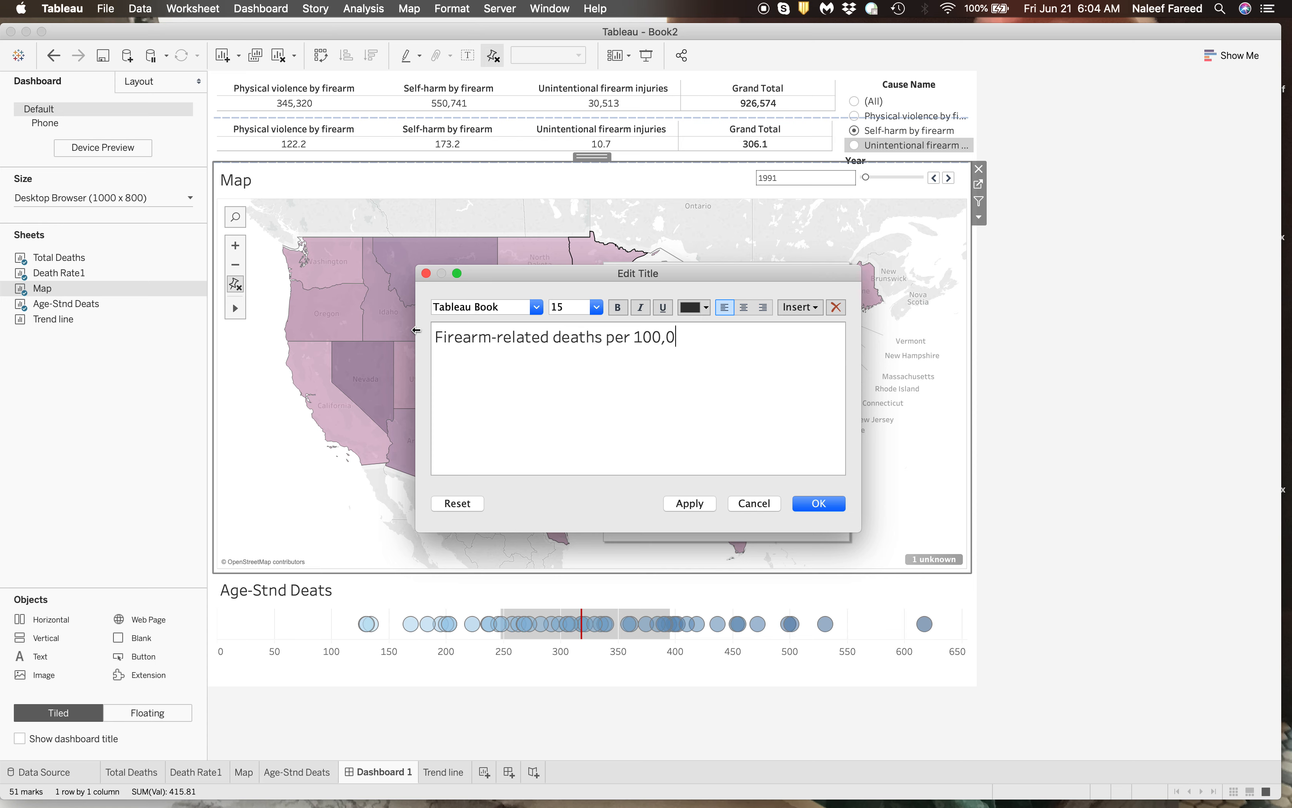
pyautogui.write('00 population (')
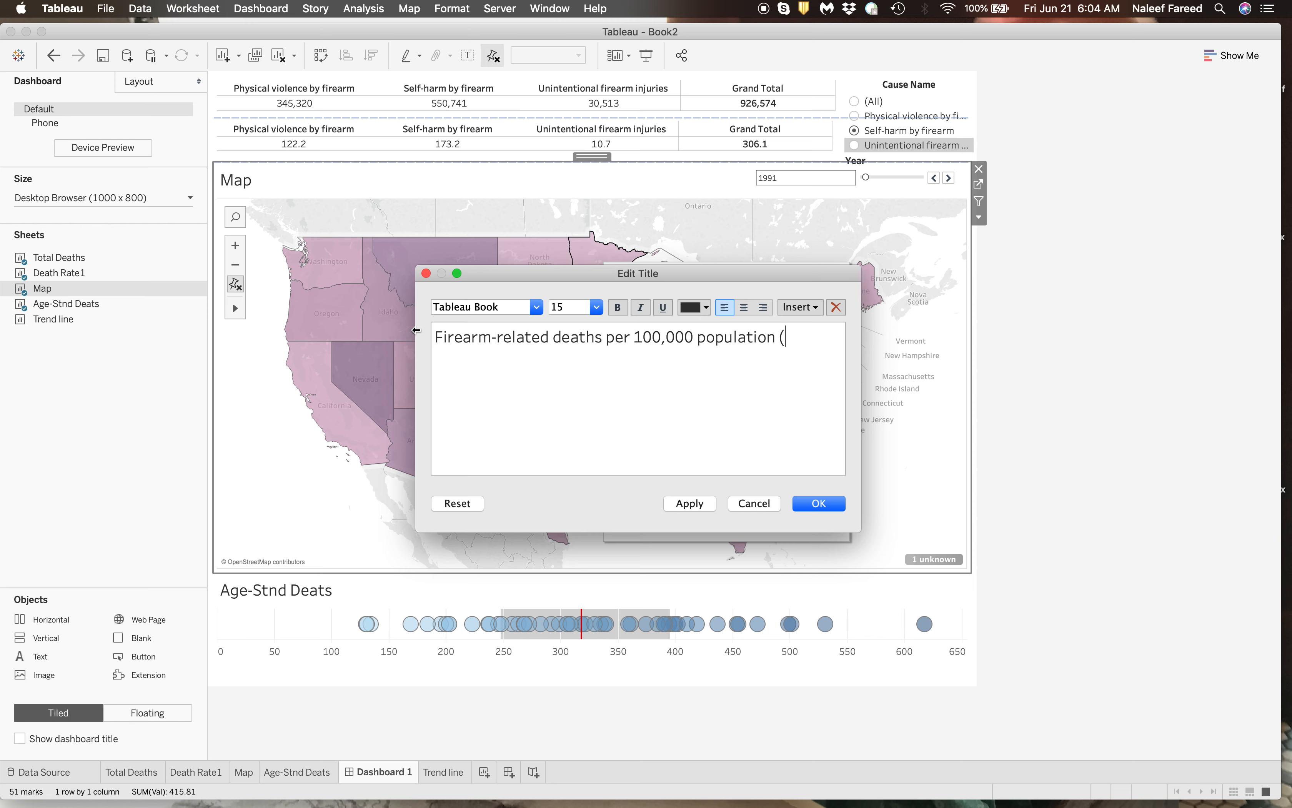
pyautogui.write('age-standerdized)')
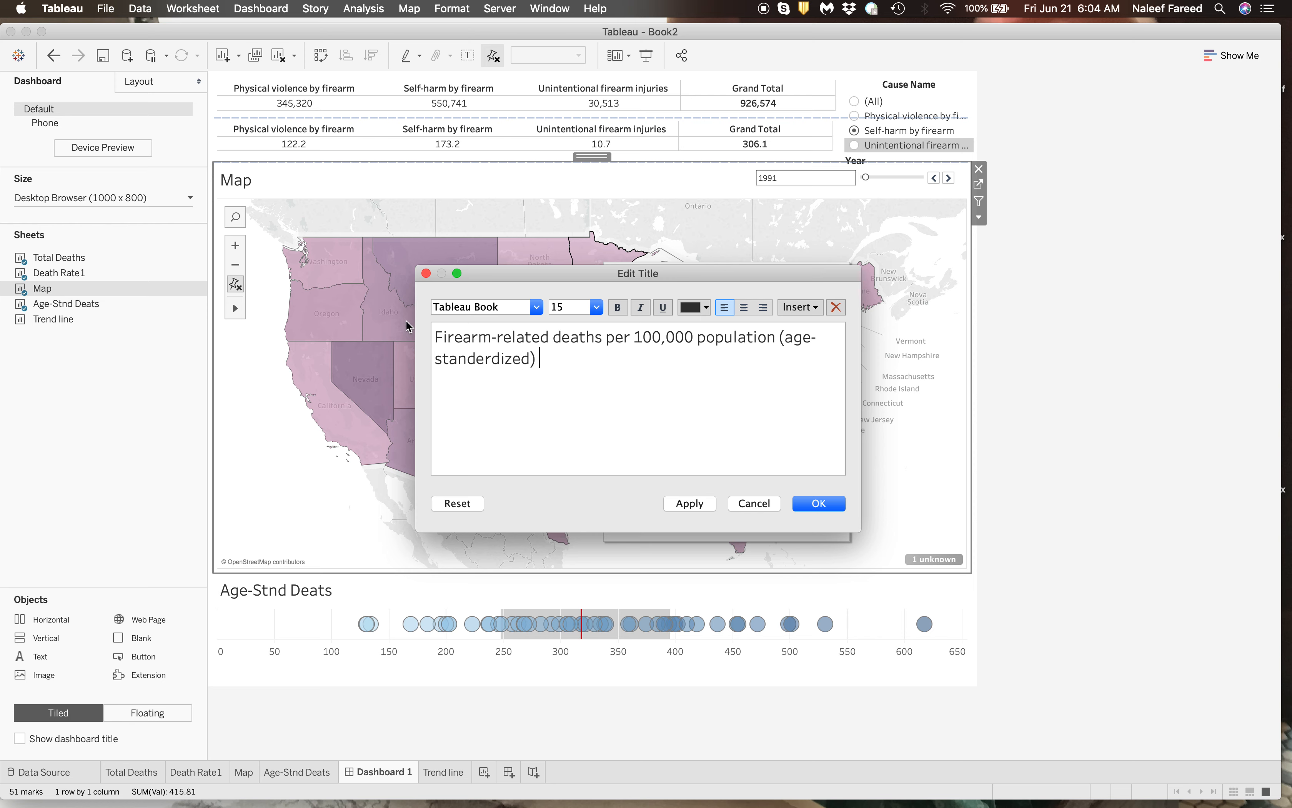
pyautogui.click(485, 353)
pyautogui.press('BackSpace')
pyautogui.write('ardized) by State')
pyautogui.click(829, 505)
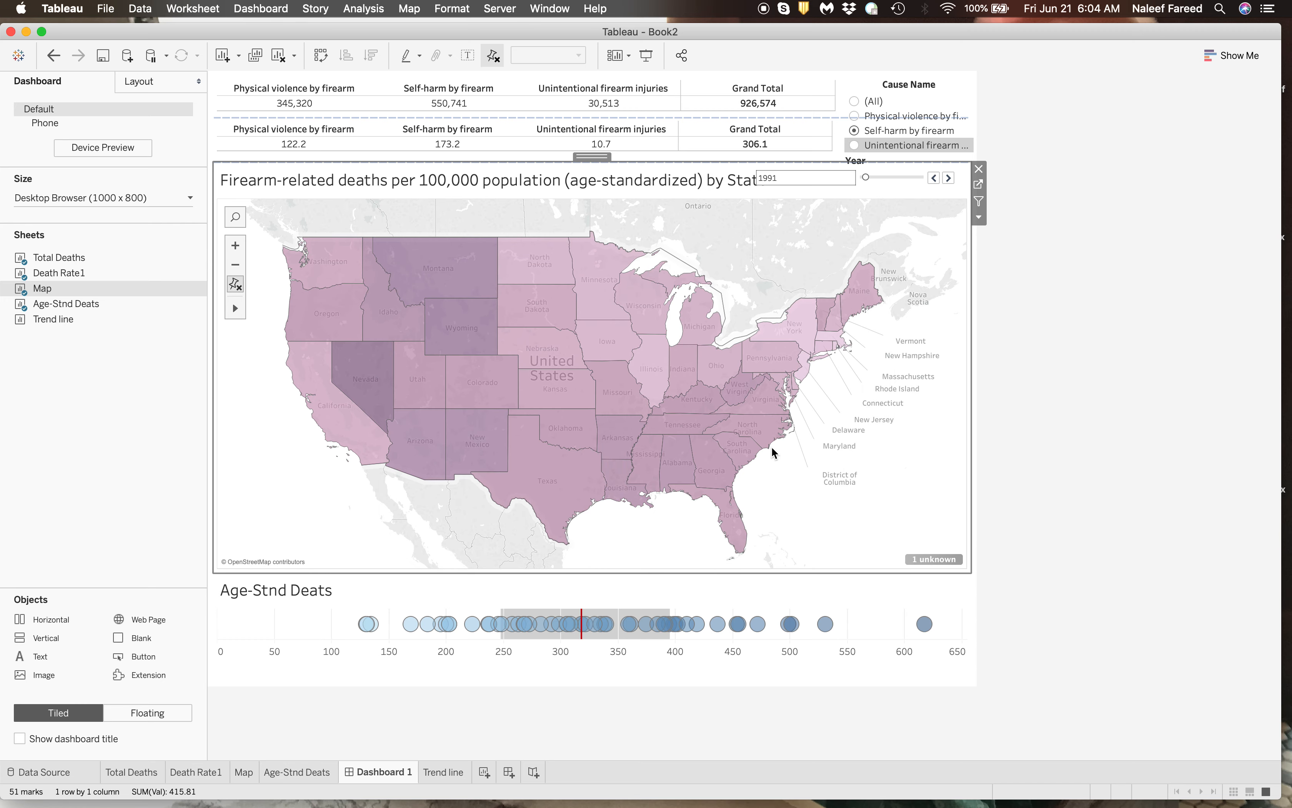
# Set the font size of the whole map title to 10
pyautogui.doubleClick(698, 181)
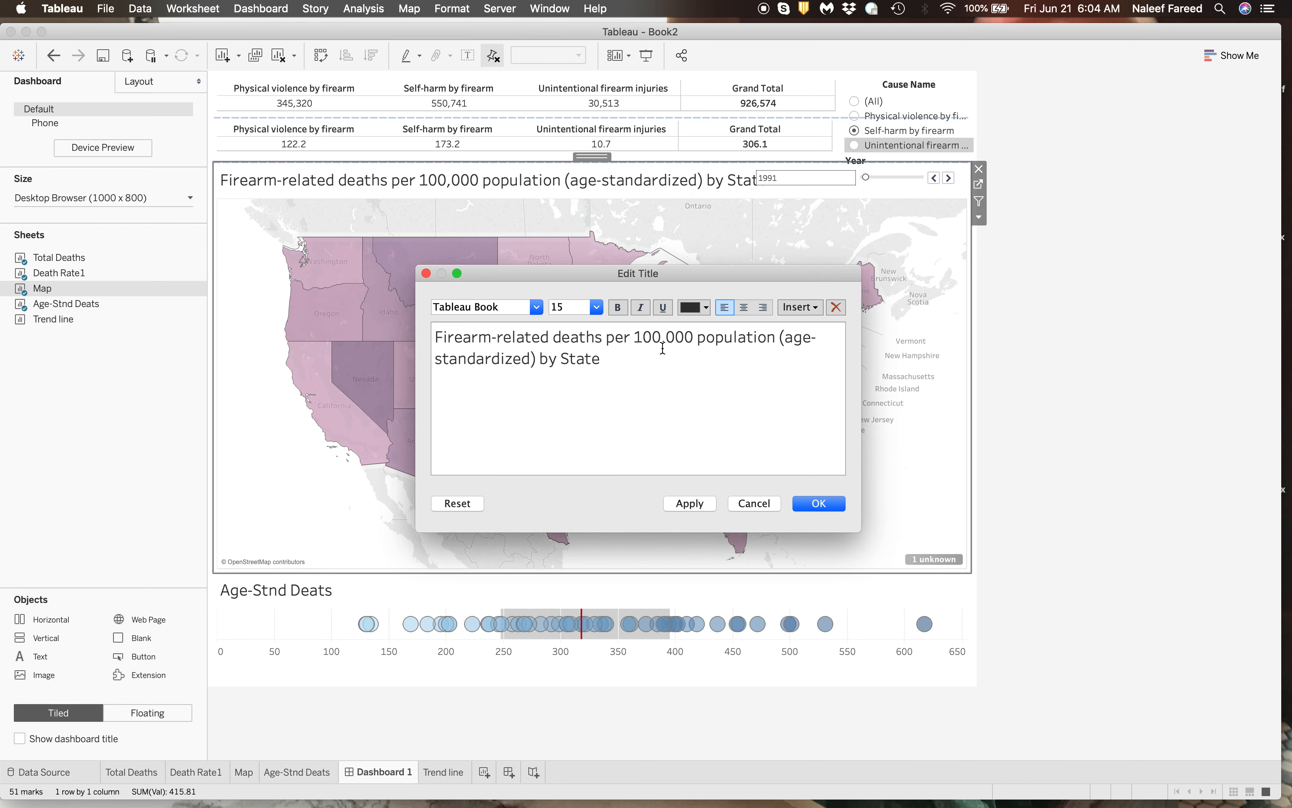
pyautogui.moveTo(621, 363); pyautogui.dragTo(422, 333)
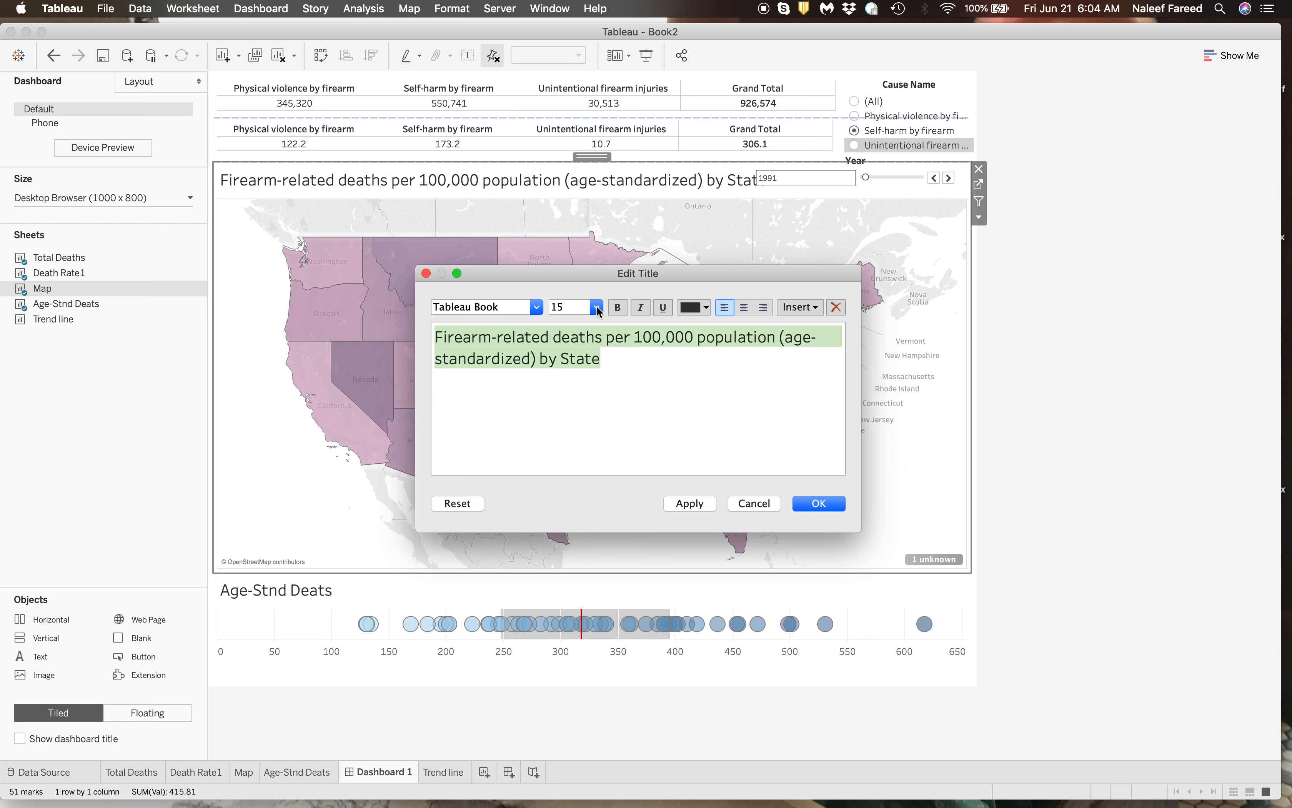
pyautogui.click(598, 311)
pyautogui.click(582, 333)
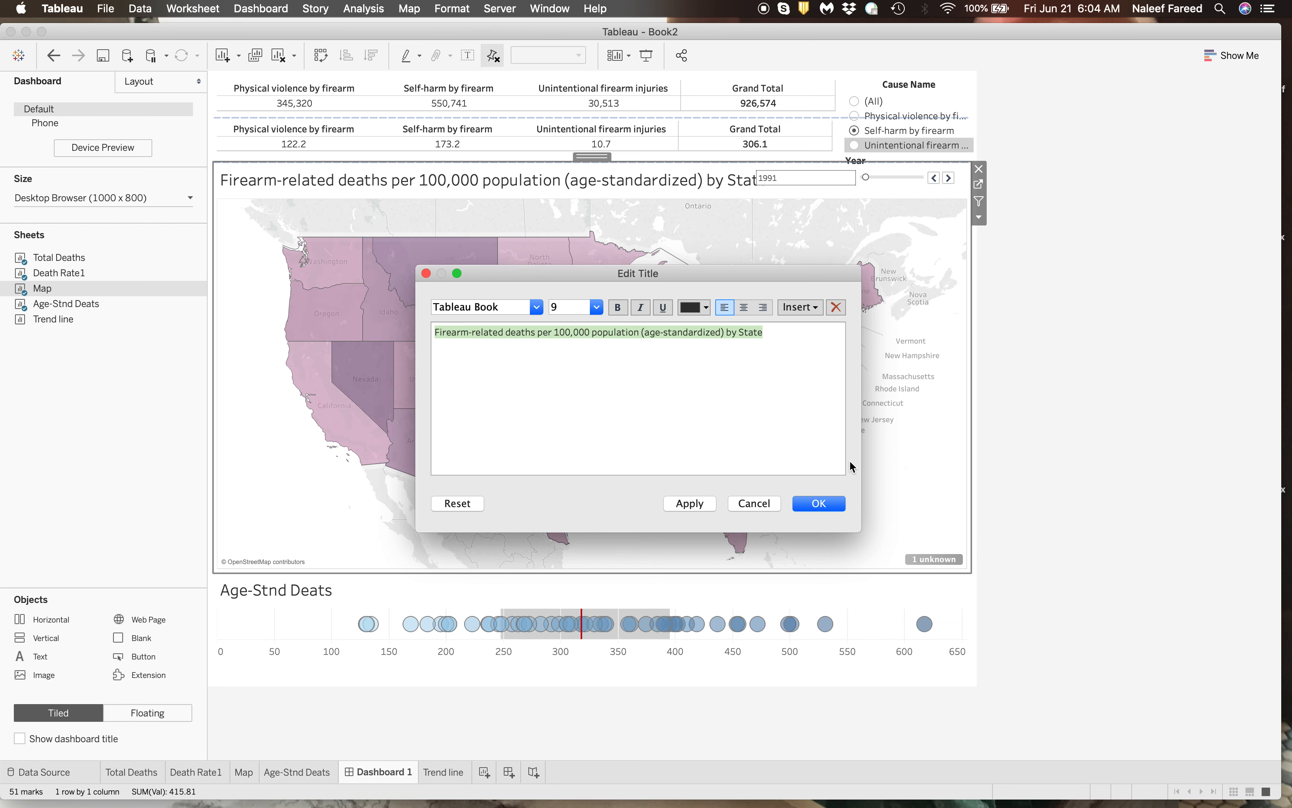
pyautogui.click(598, 310)
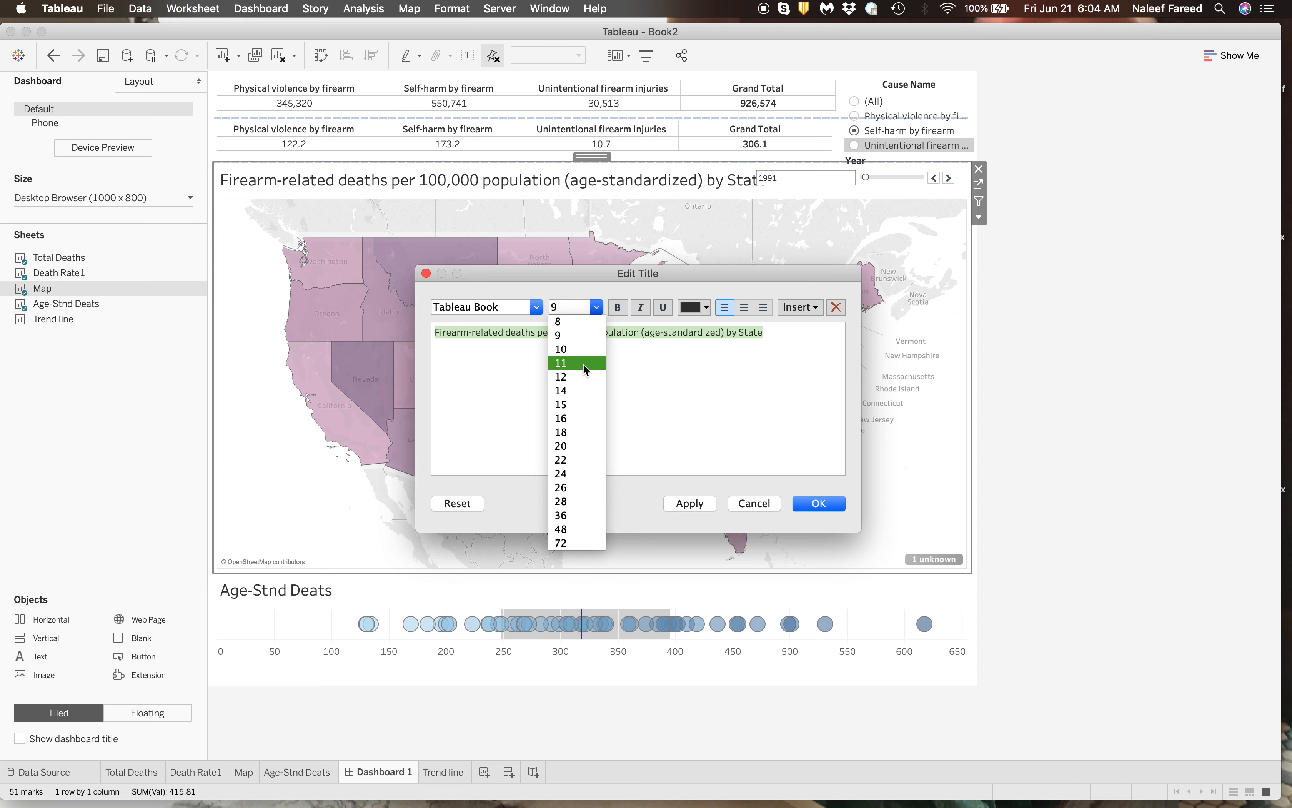
pyautogui.click(584, 351)
pyautogui.click(833, 506)
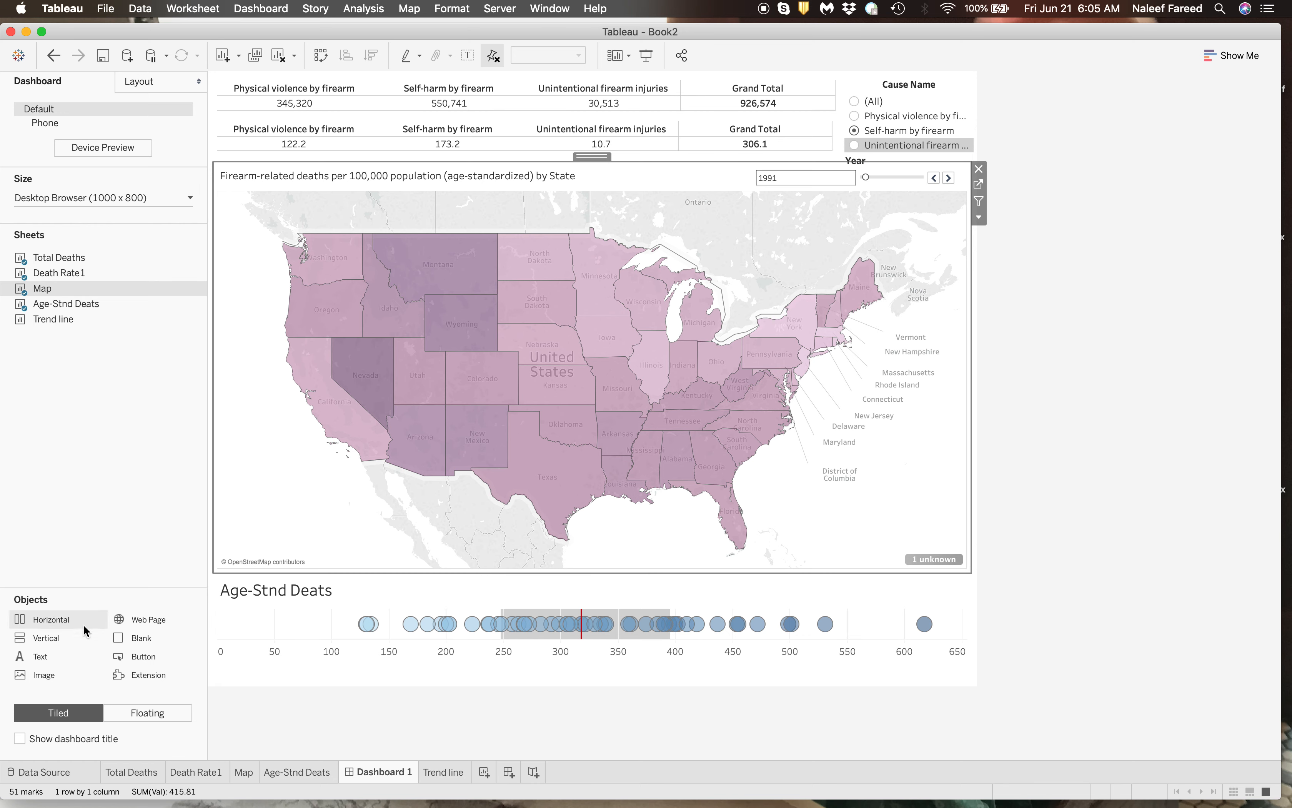
pyautogui.click(147, 85)
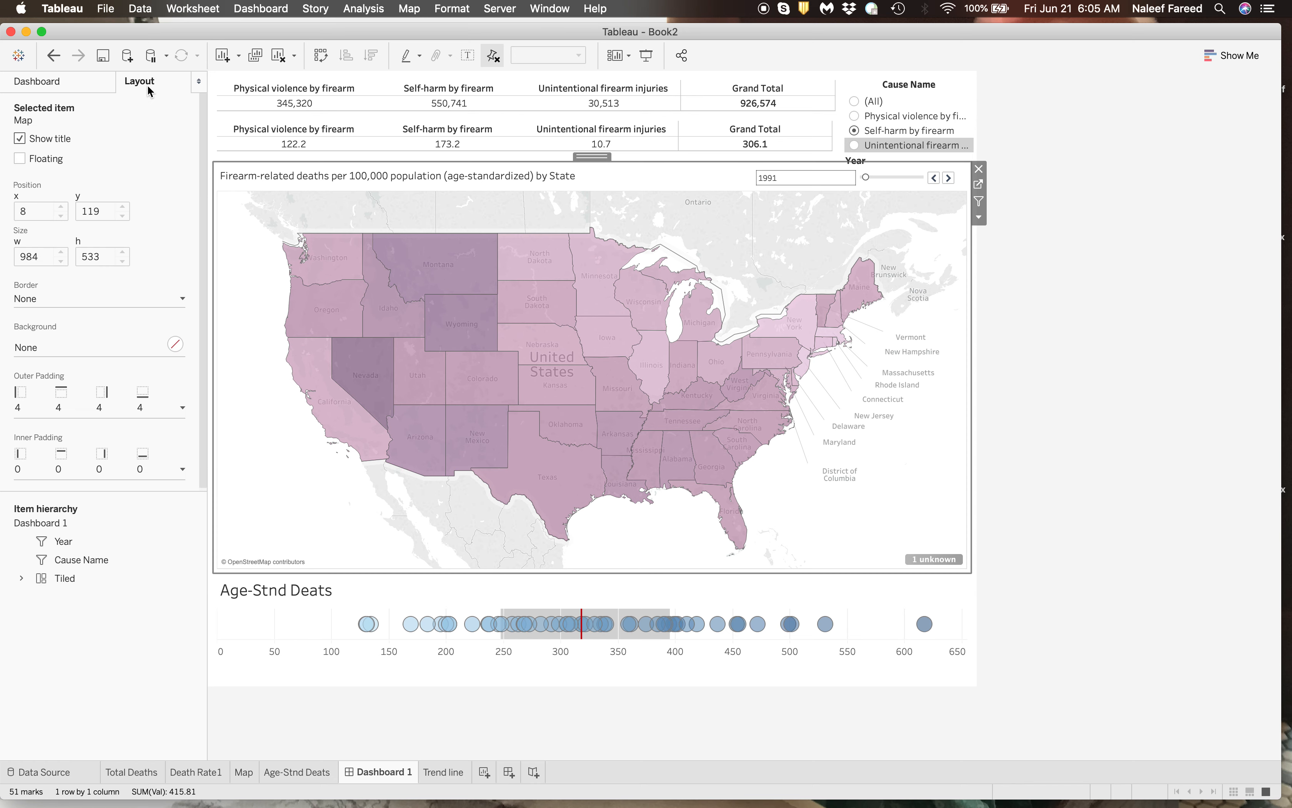
pyautogui.click(22, 140)
pyautogui.click(22, 139)
pyautogui.moveTo(286, 95)
pyautogui.click(73, 78)
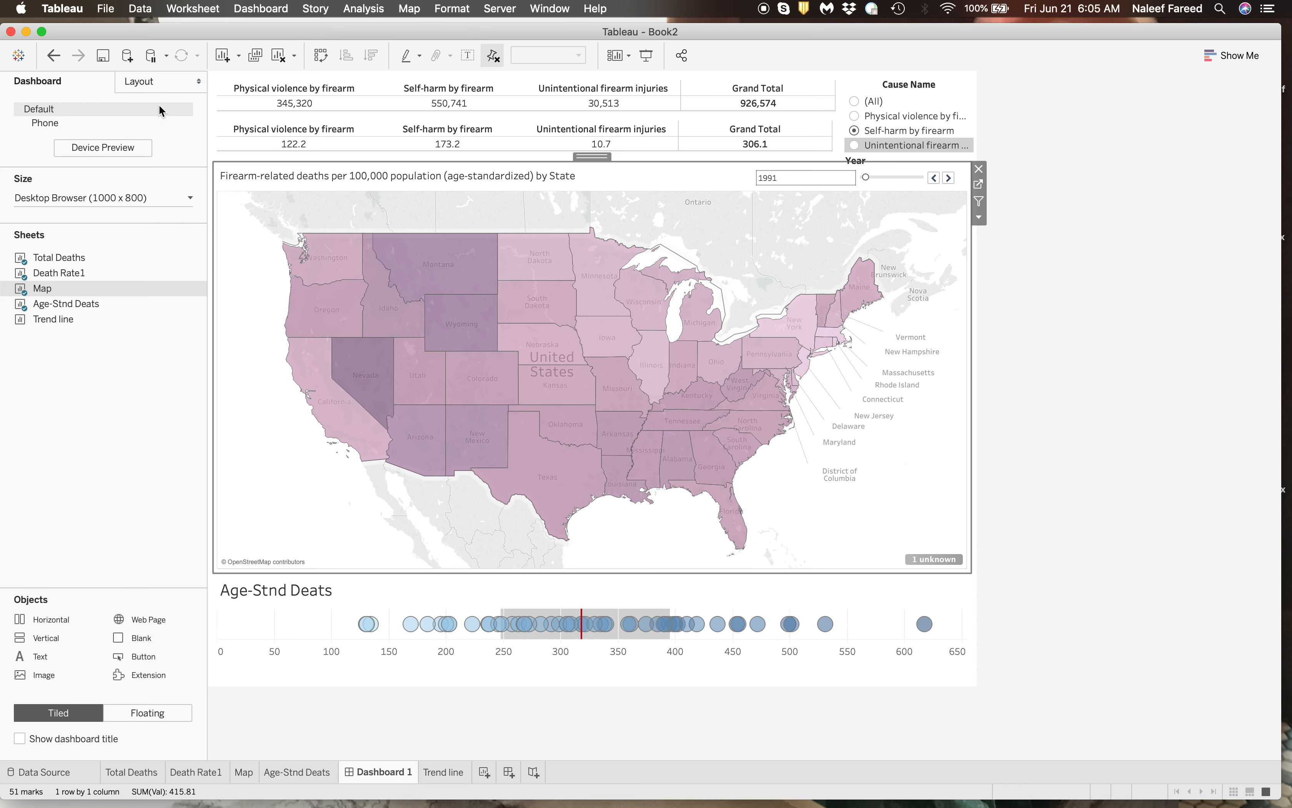
# Show the dashboard title and replace its text with "Thank you for attending our workshop!"
pyautogui.click(20, 739)
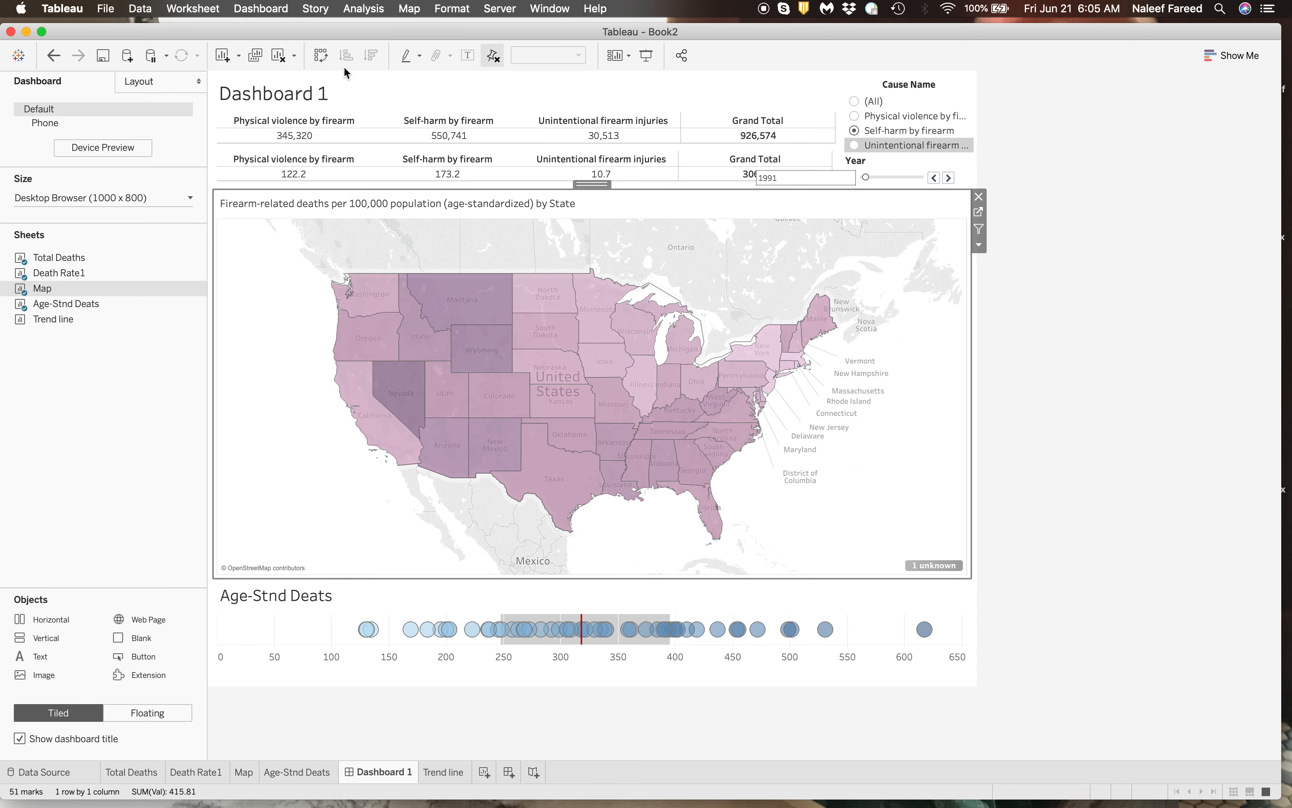
pyautogui.doubleClick(319, 97)
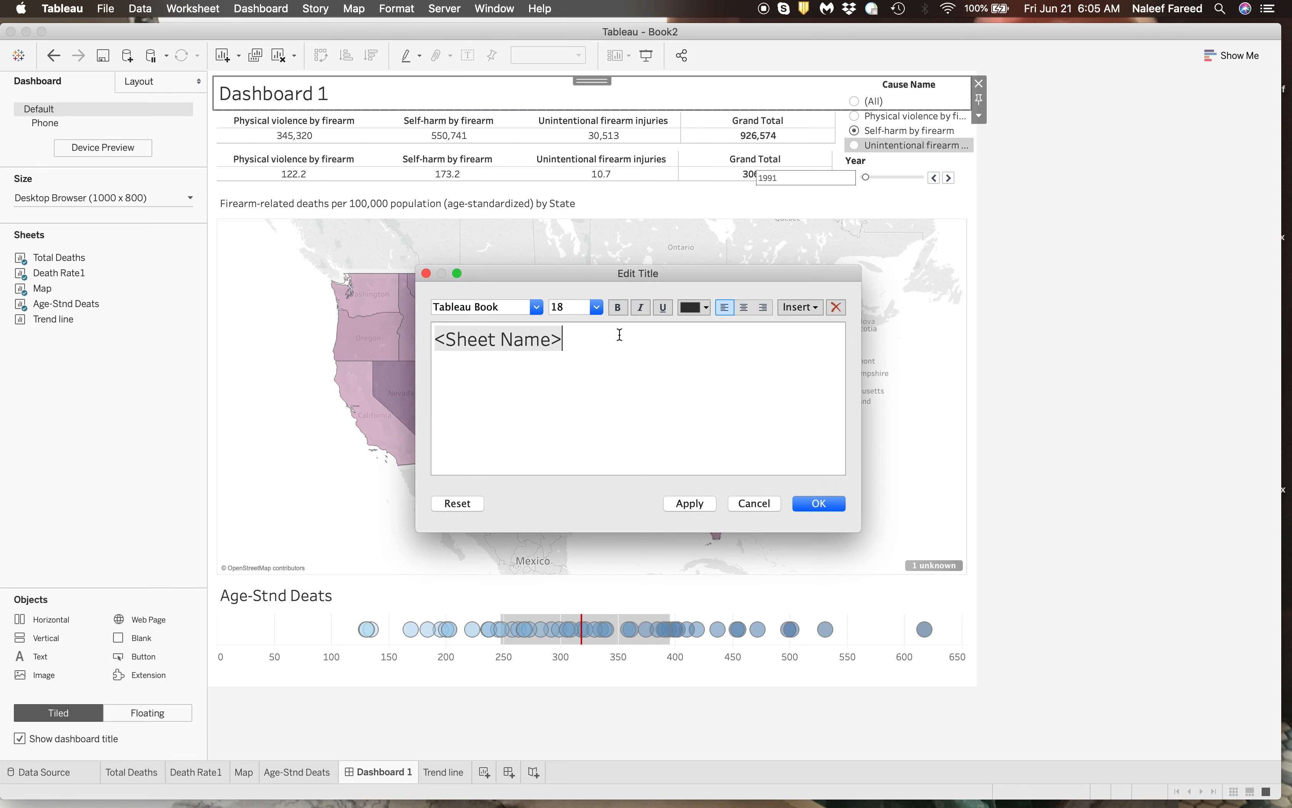
pyautogui.moveTo(577, 335); pyautogui.dragTo(431, 340)
pyautogui.click(537, 343)
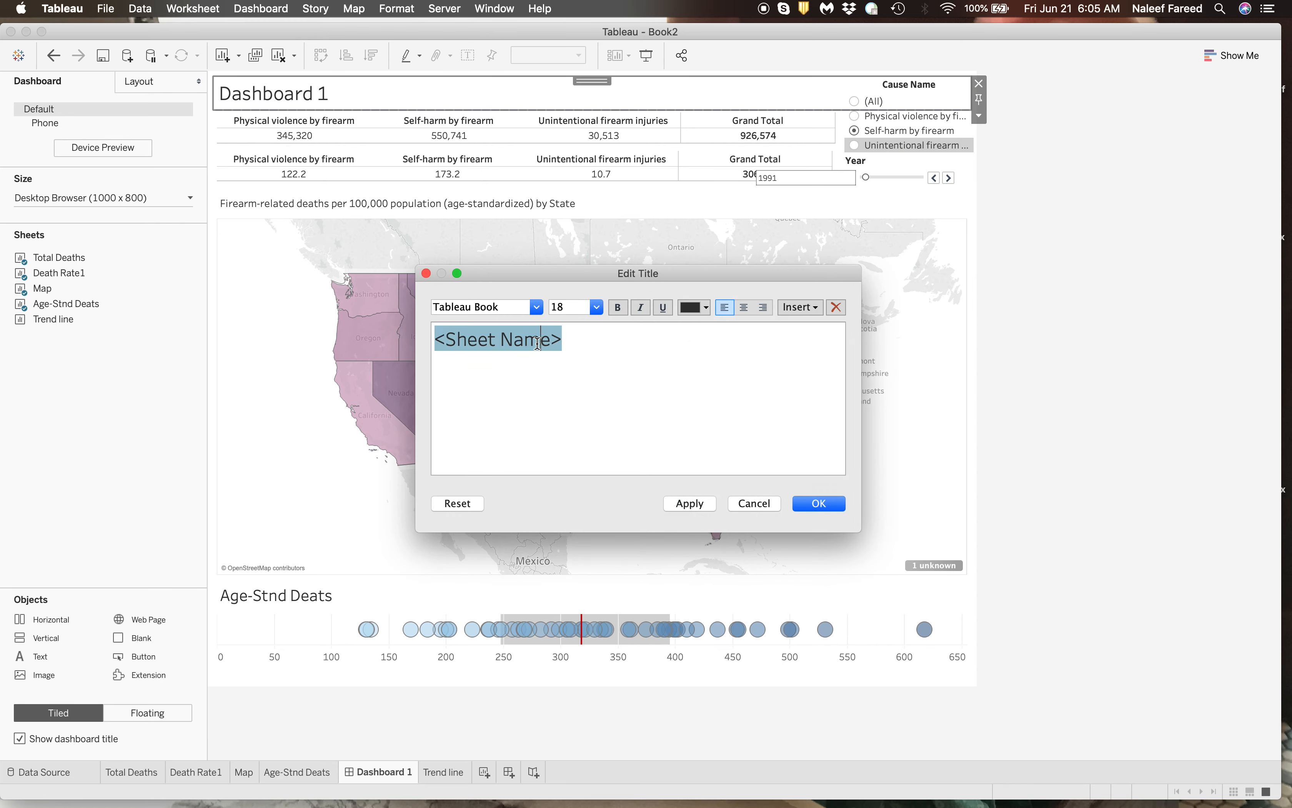
pyautogui.press('BackSpace')
pyautogui.moveTo(550, 340); pyautogui.dragTo(410, 333)
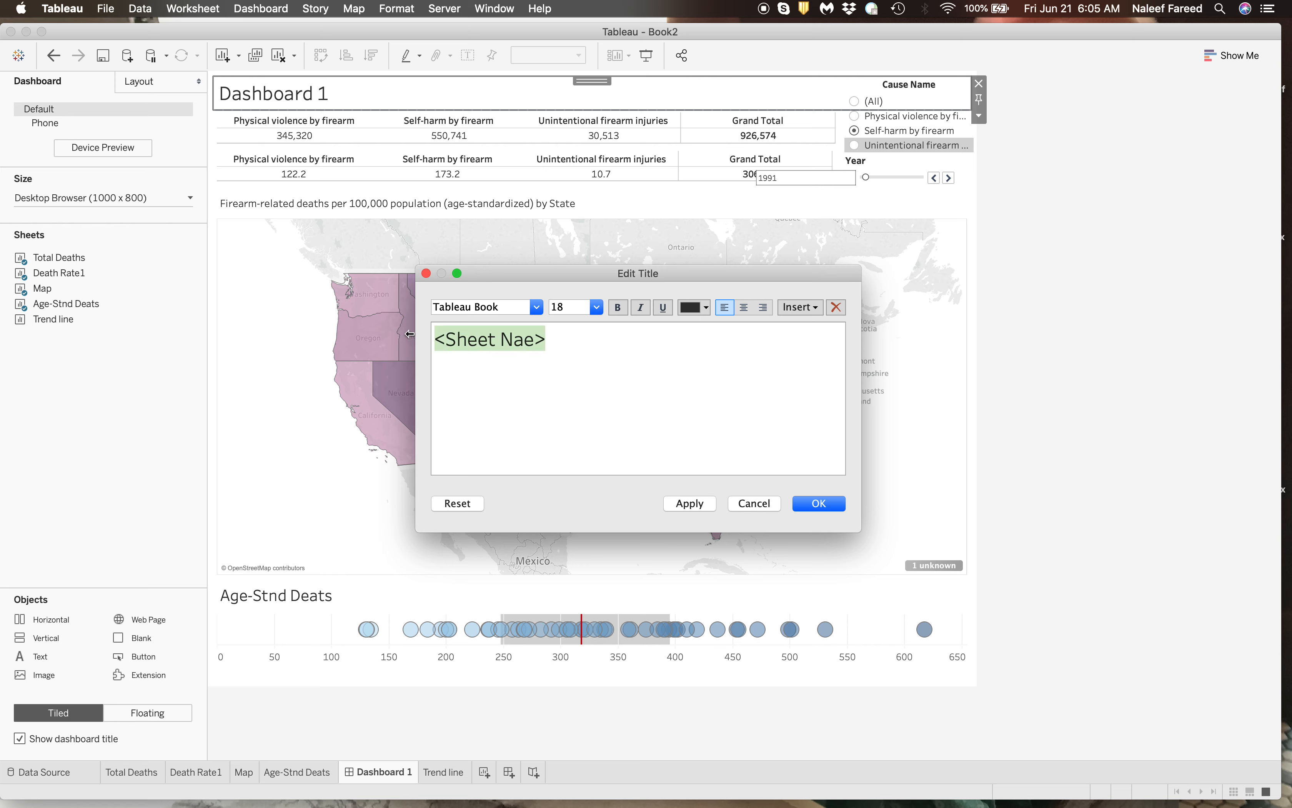
pyautogui.press('BackSpace')
pyautogui.write('Thank')
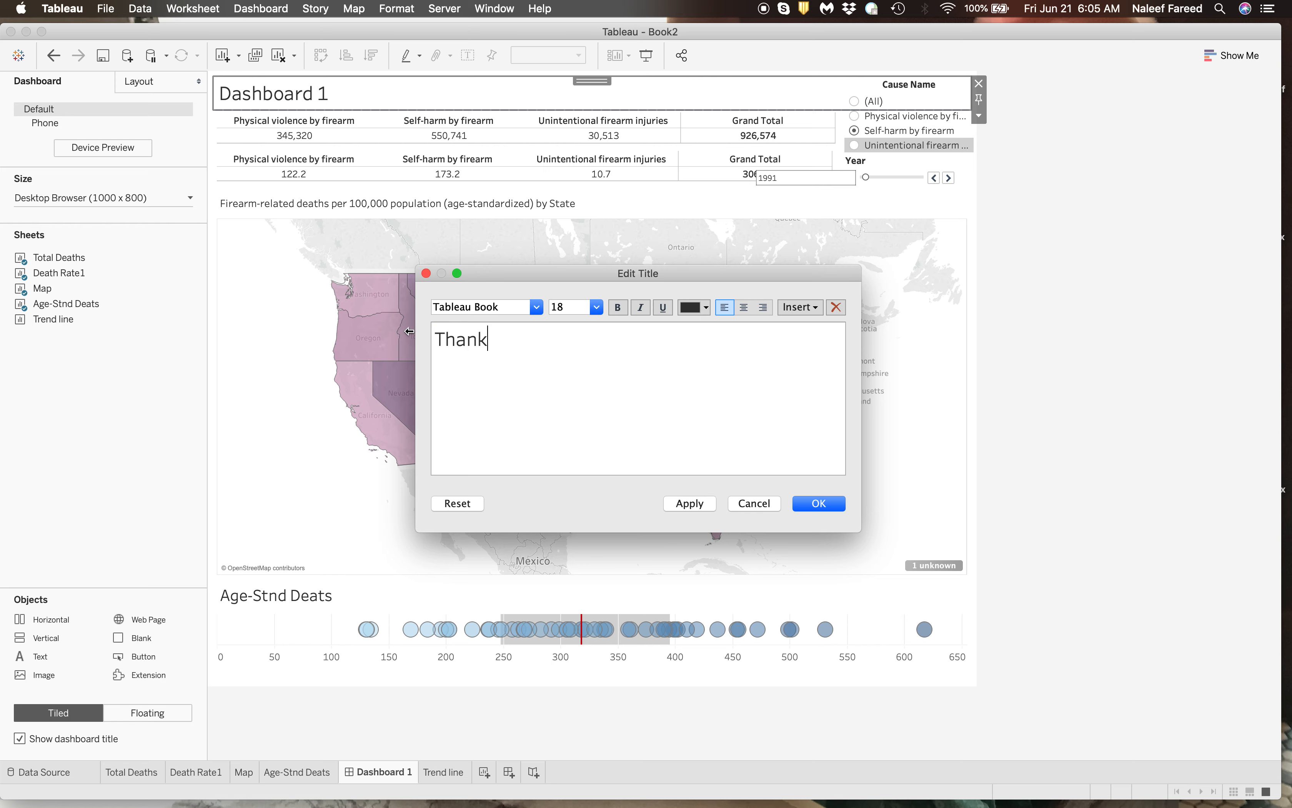
pyautogui.write(' you for attending our workshop!')
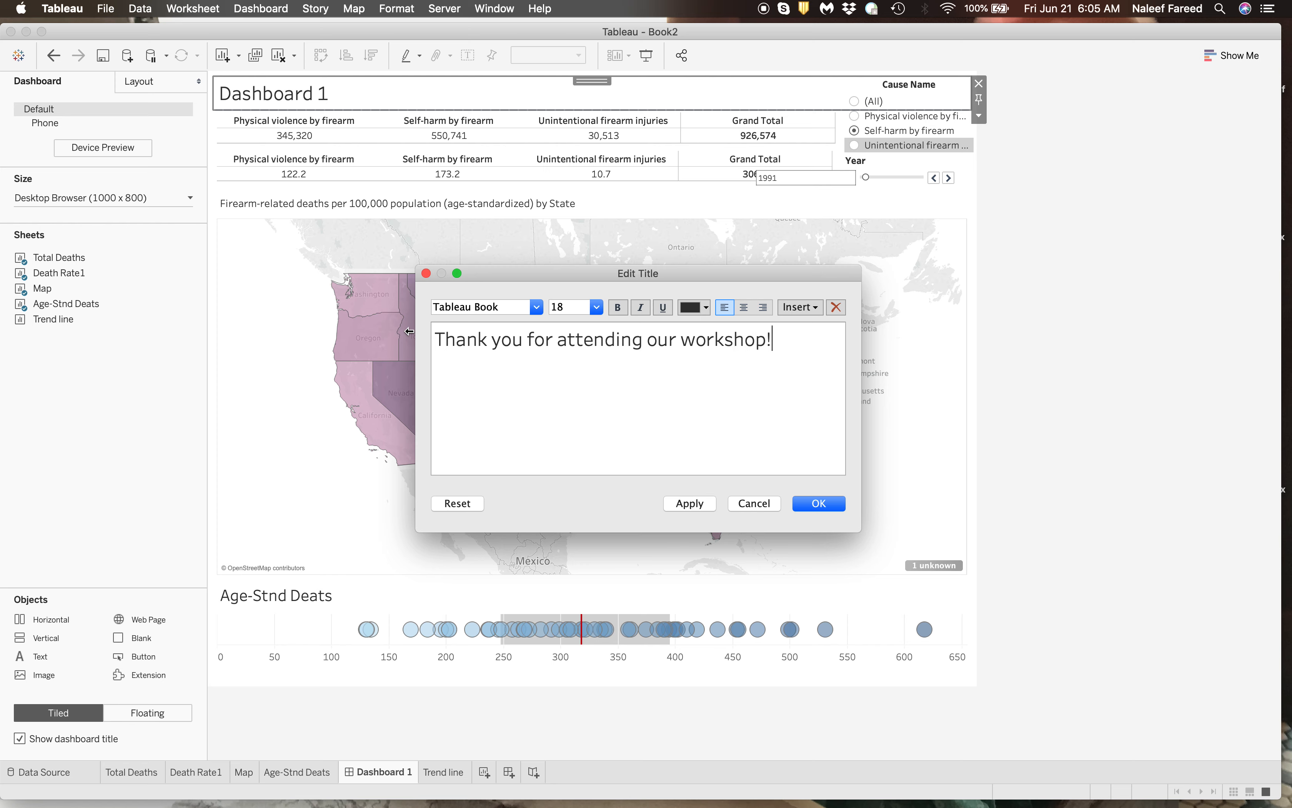
# Set the font size of the whole dashboard title to 12 and apply it
pyautogui.moveTo(781, 340); pyautogui.dragTo(427, 335)
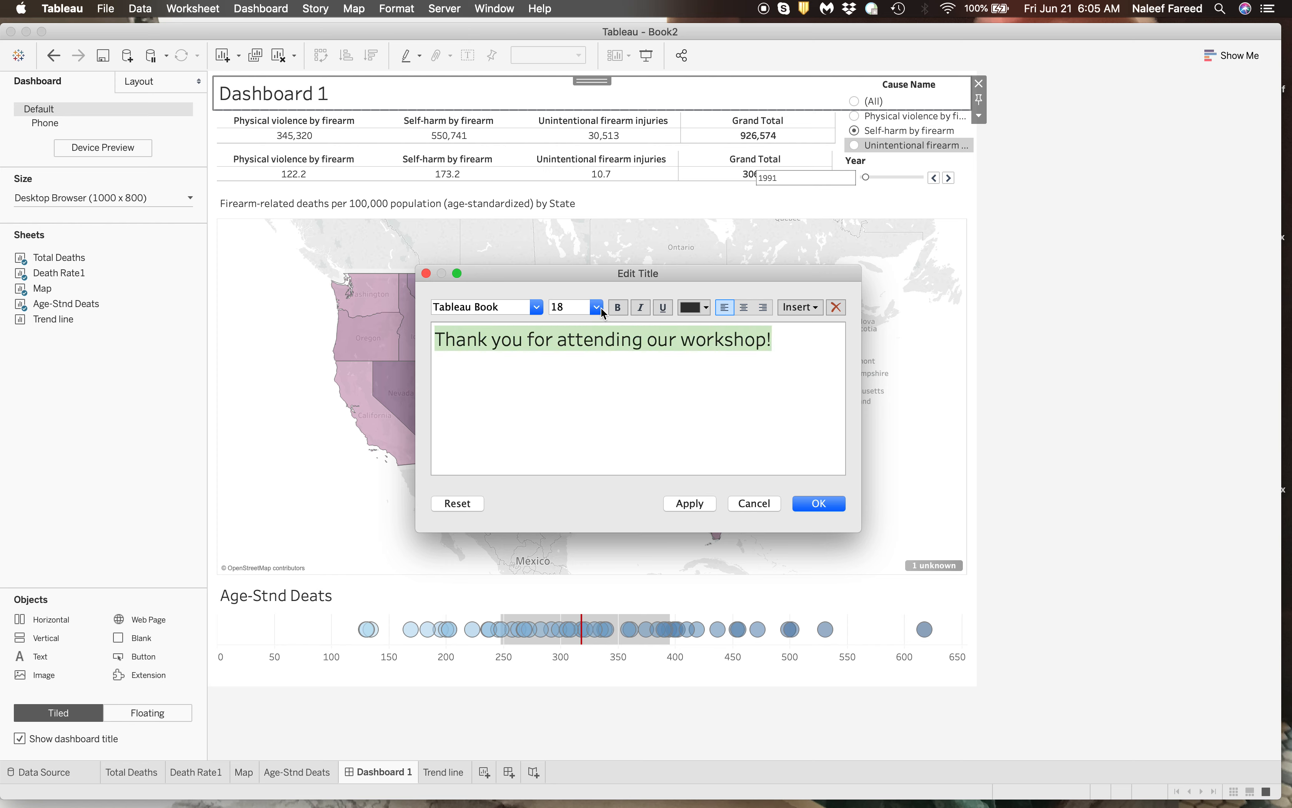
pyautogui.click(599, 307)
pyautogui.click(582, 374)
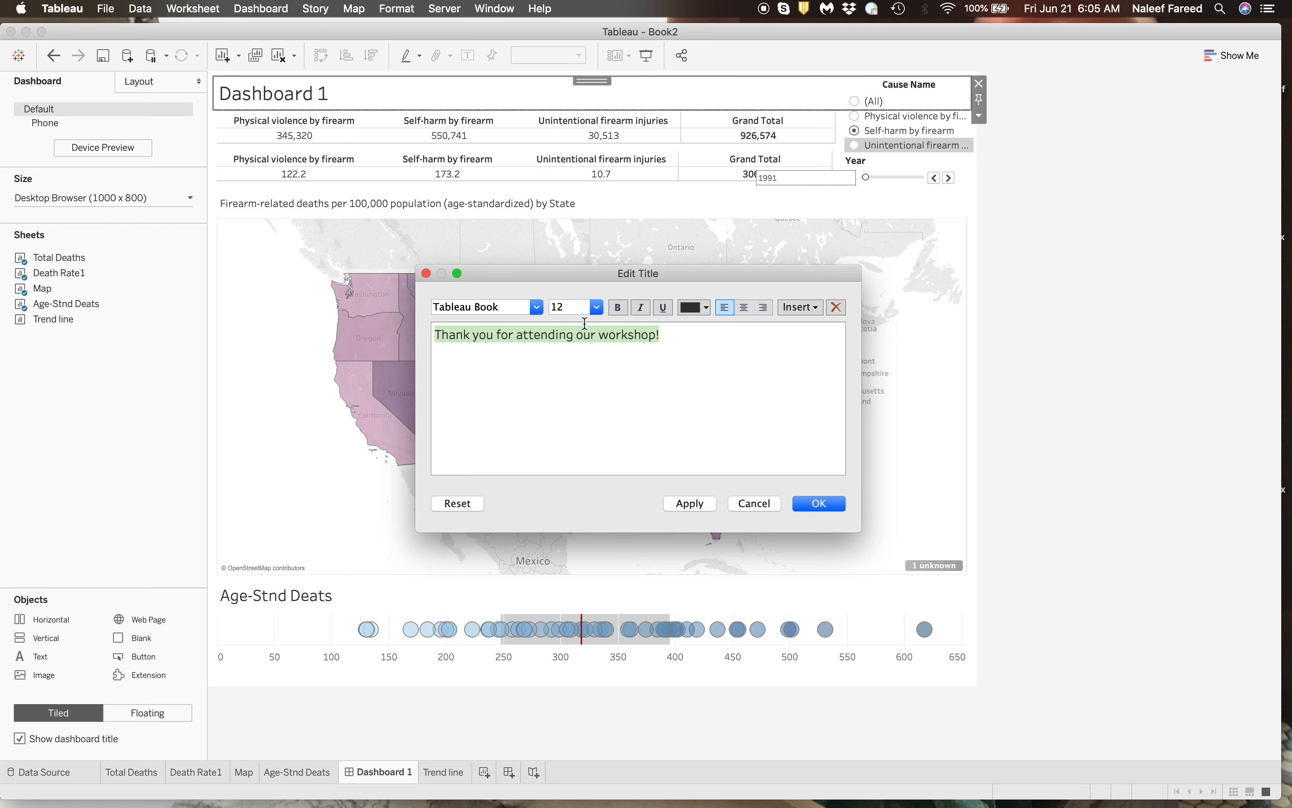
pyautogui.click(690, 503)
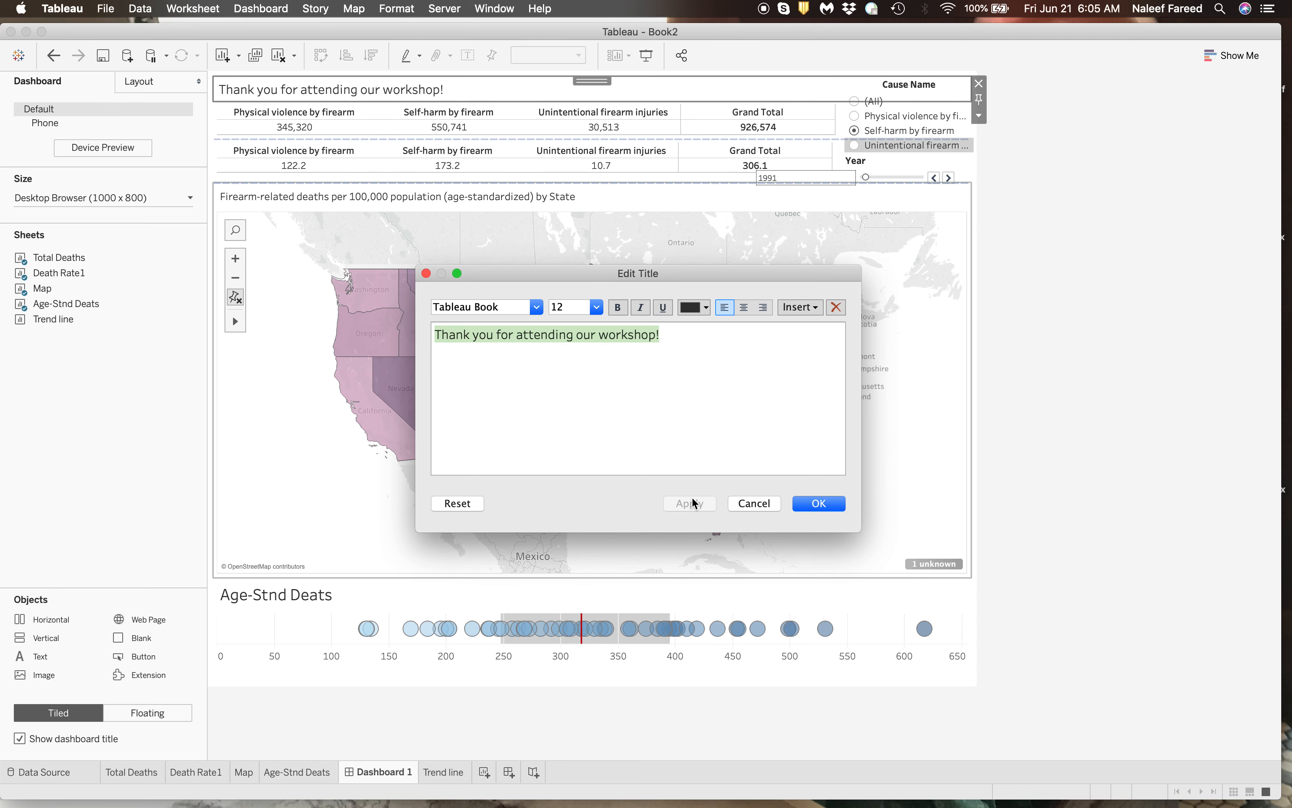
# Format the dashboard title as 16-point, bold, underlined text and accept the title changes
pyautogui.click(597, 307)
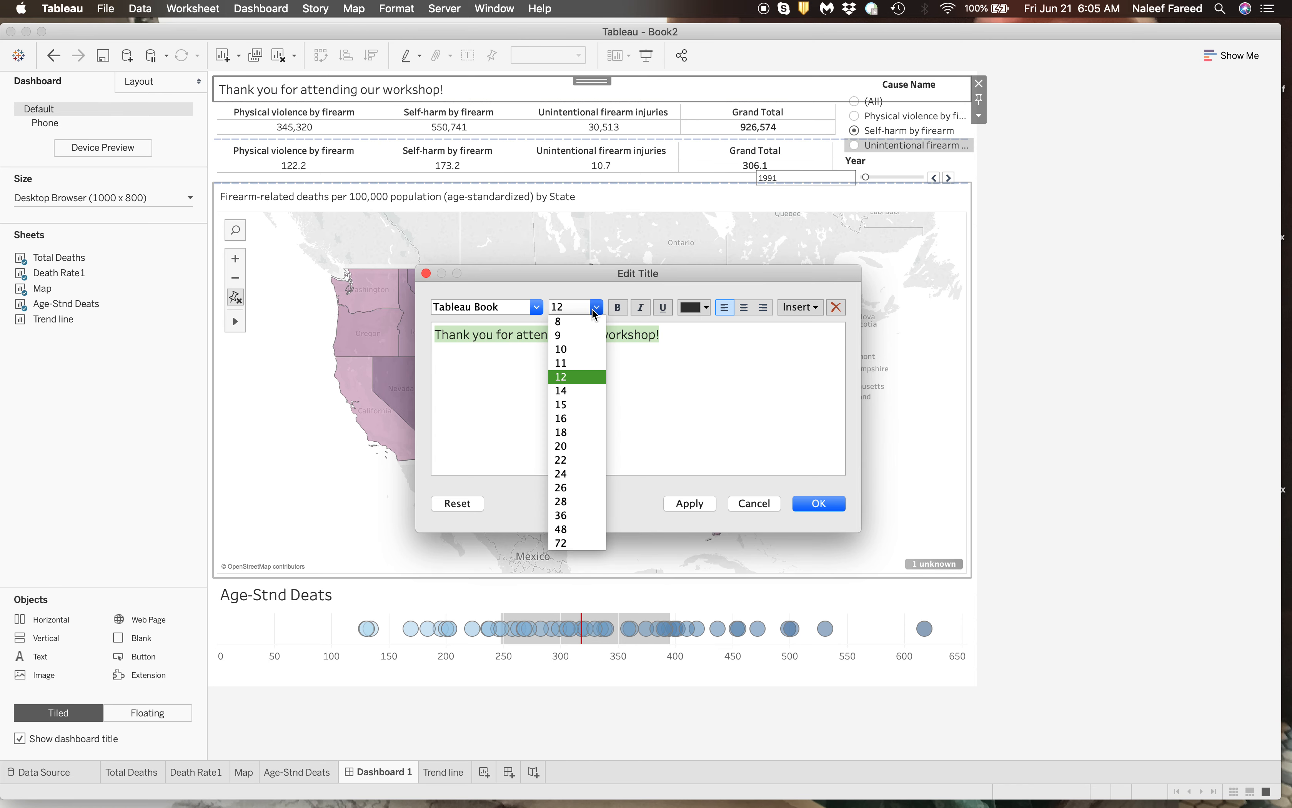
pyautogui.click(574, 418)
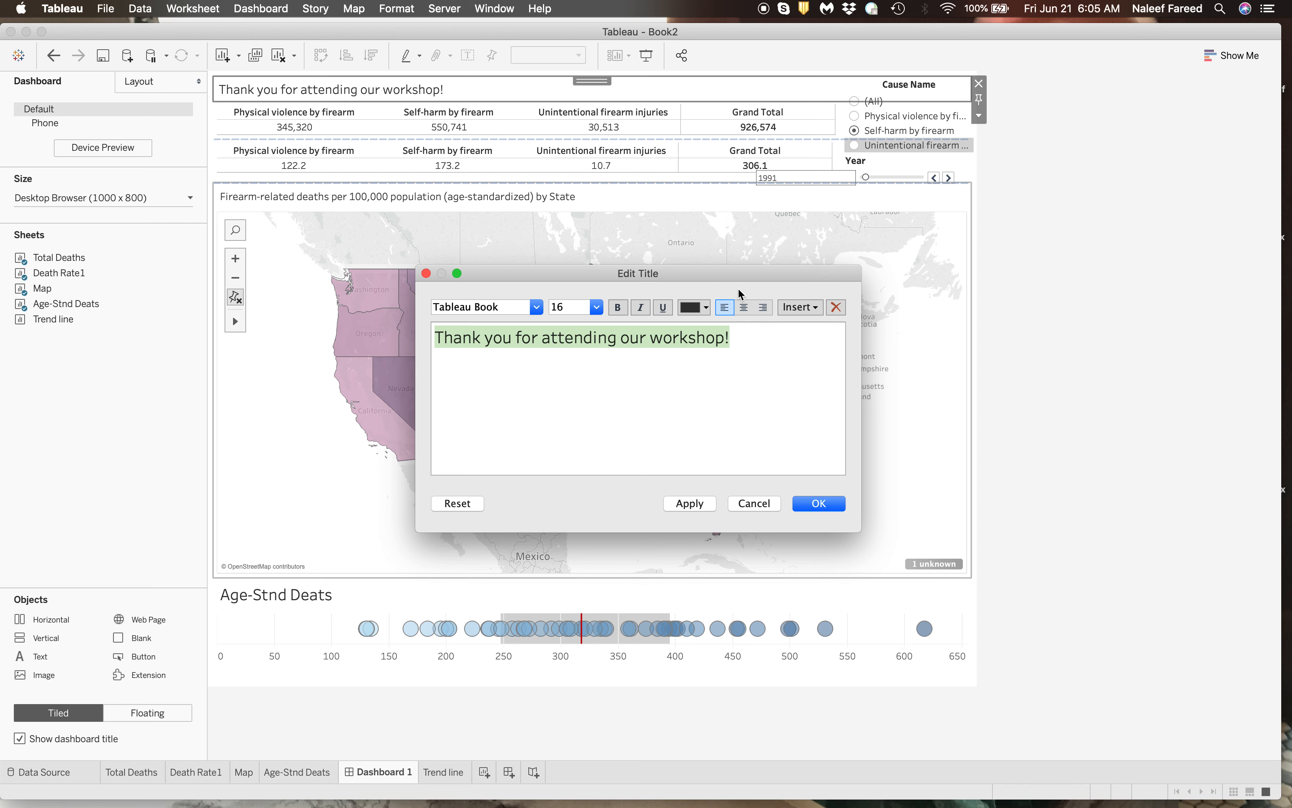
pyautogui.click(617, 307)
pyautogui.click(664, 312)
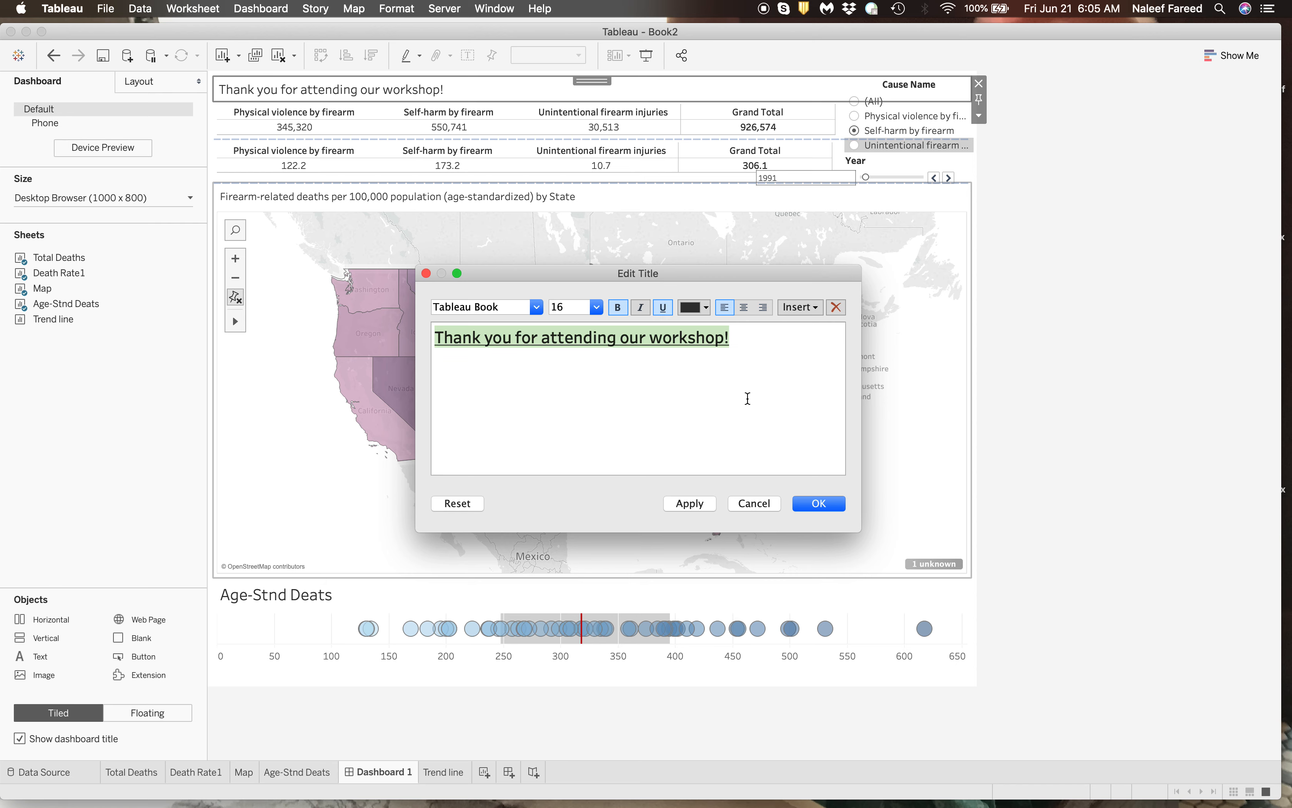
pyautogui.click(822, 503)
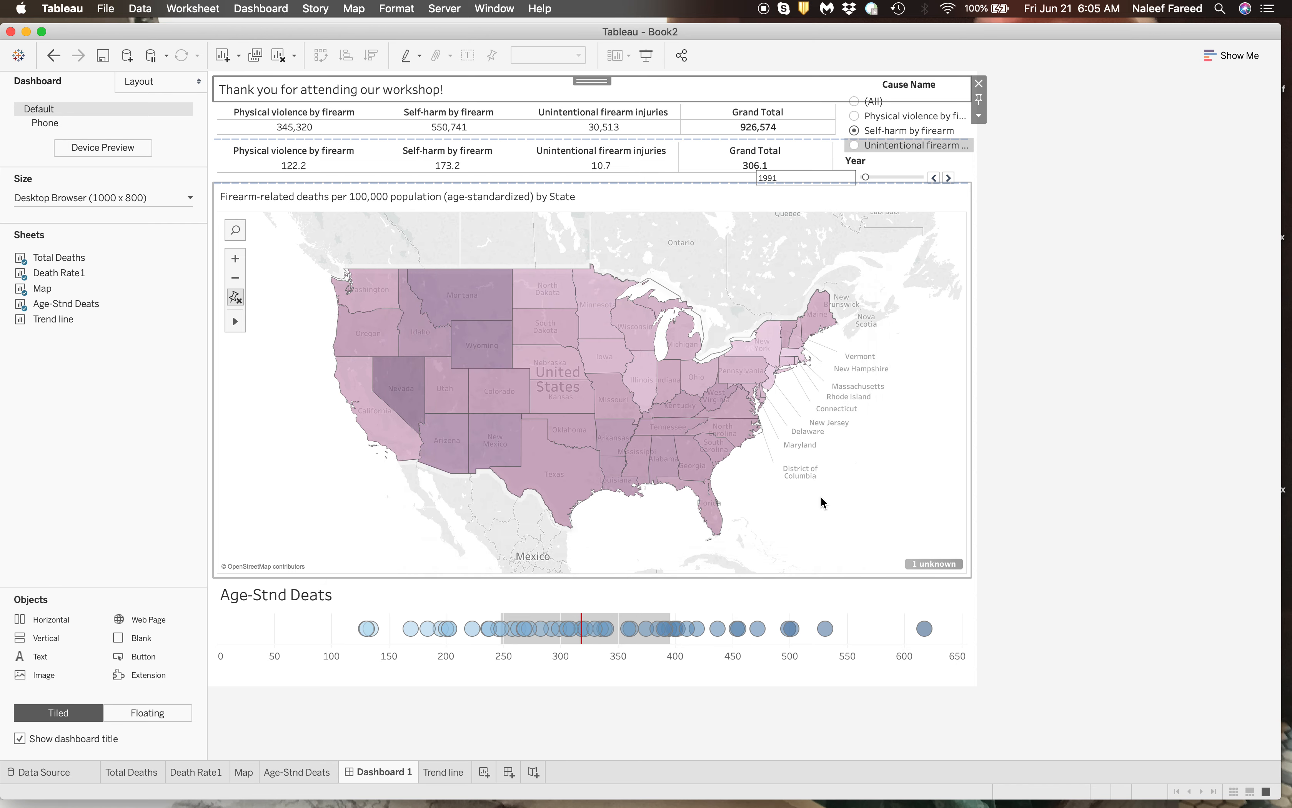
pyautogui.click(1041, 383)
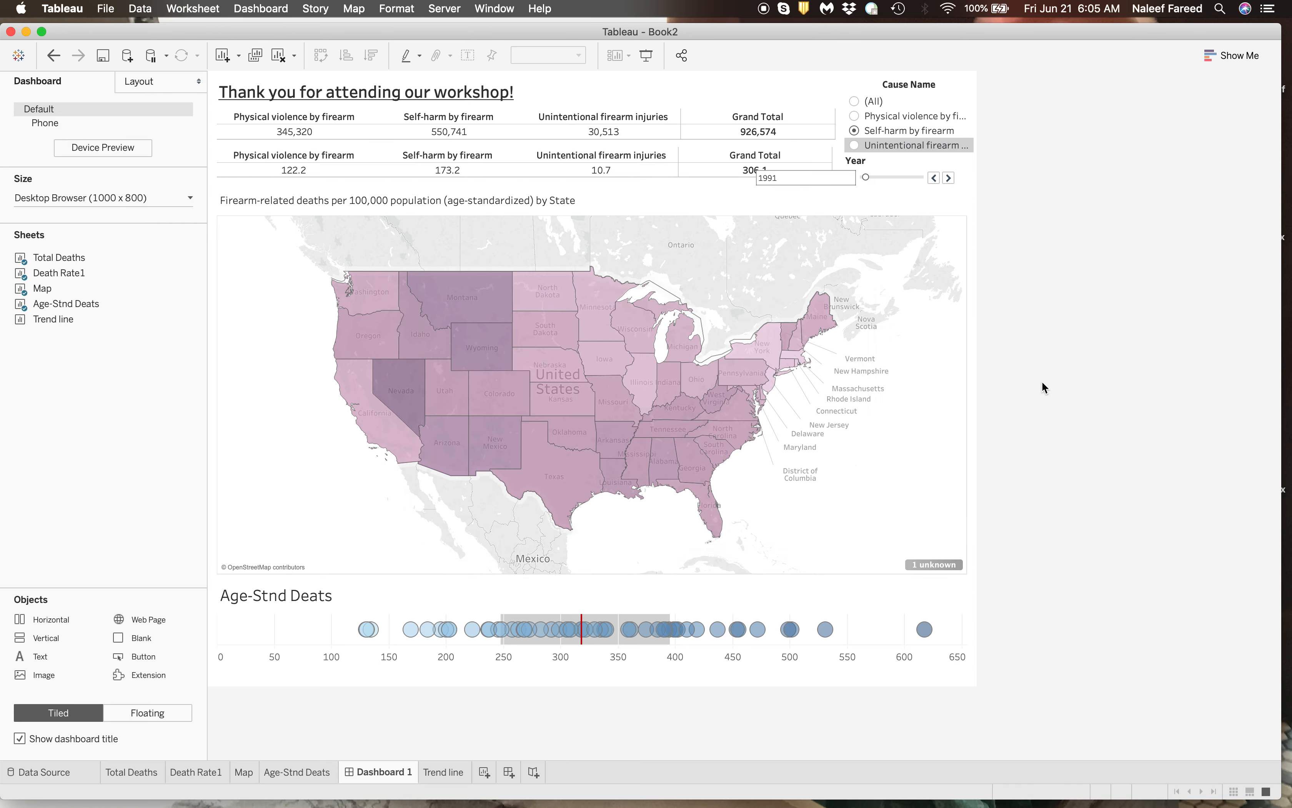
# Open the save dialog for the workbook and cancel it without saving
pyautogui.click(105, 56)
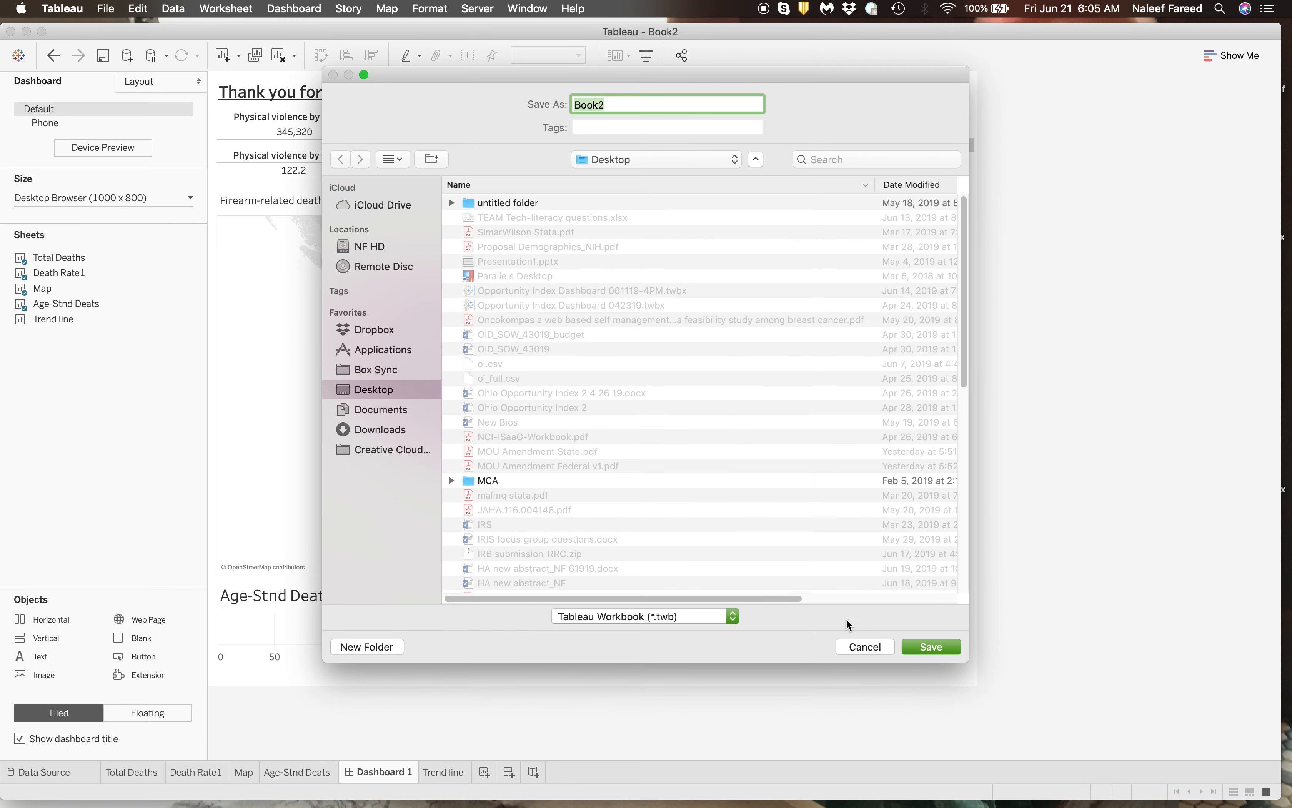
pyautogui.click(865, 647)
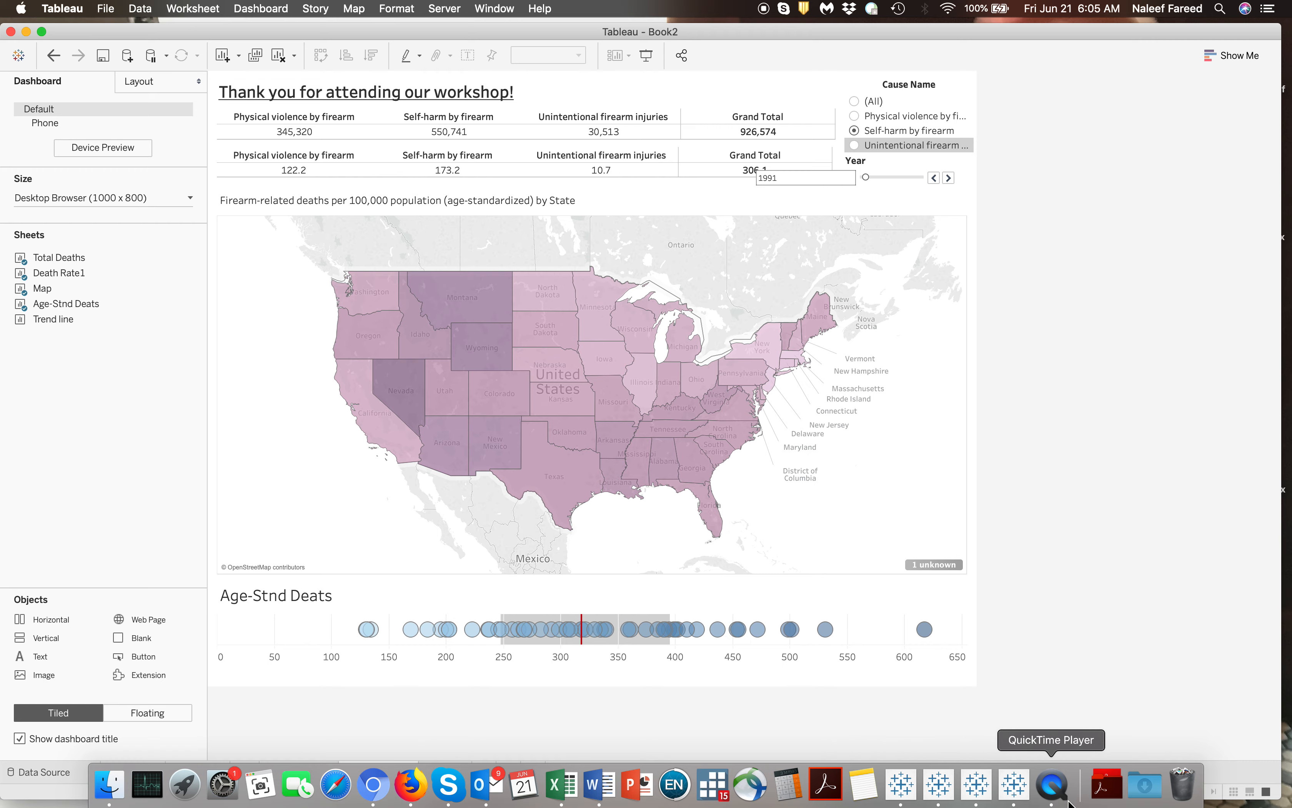
pyautogui.click(1058, 788)
pyautogui.moveTo(1073, 32)
pyautogui.mouseDown()
pyautogui.moveTo(998, 336)
pyautogui.moveTo(1015, 796)
pyautogui.moveTo(1075, 38)
pyautogui.mouseUp()
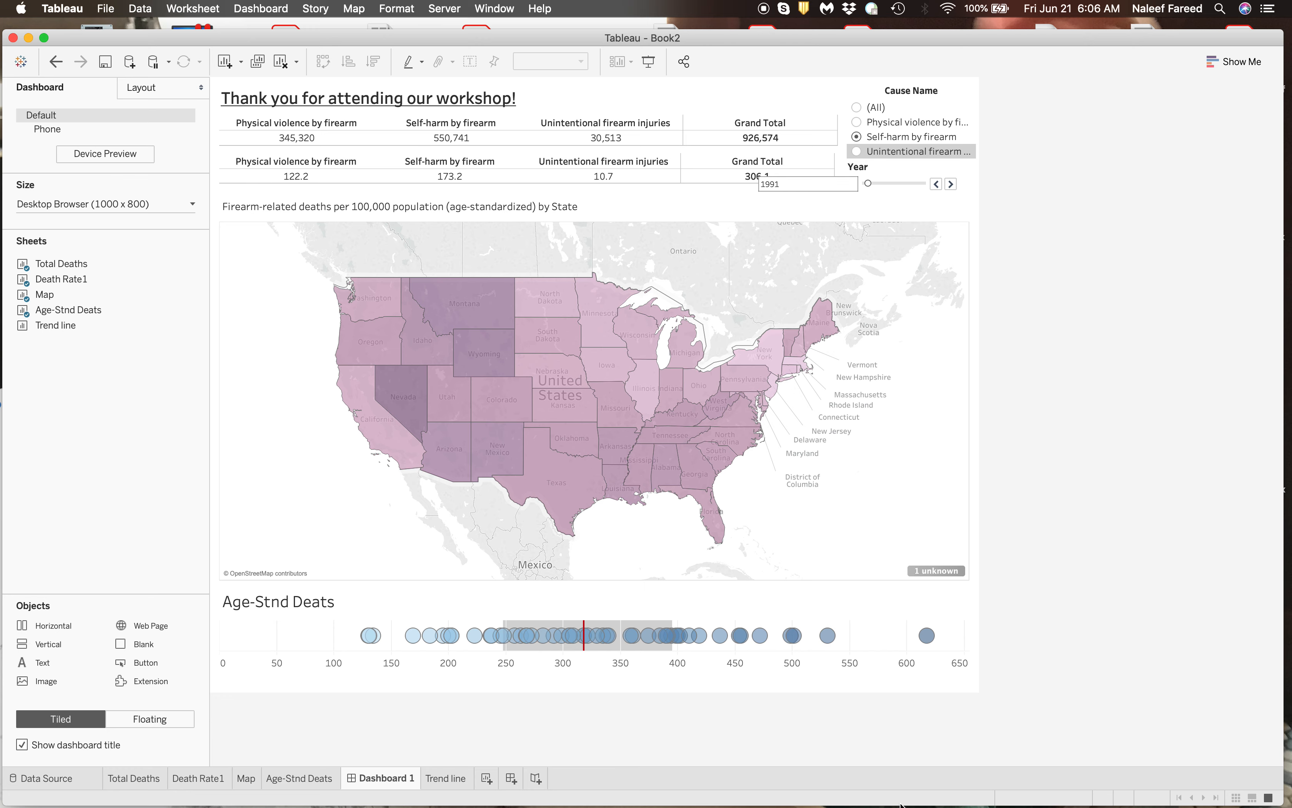
pyautogui.rightClick(1059, 785)
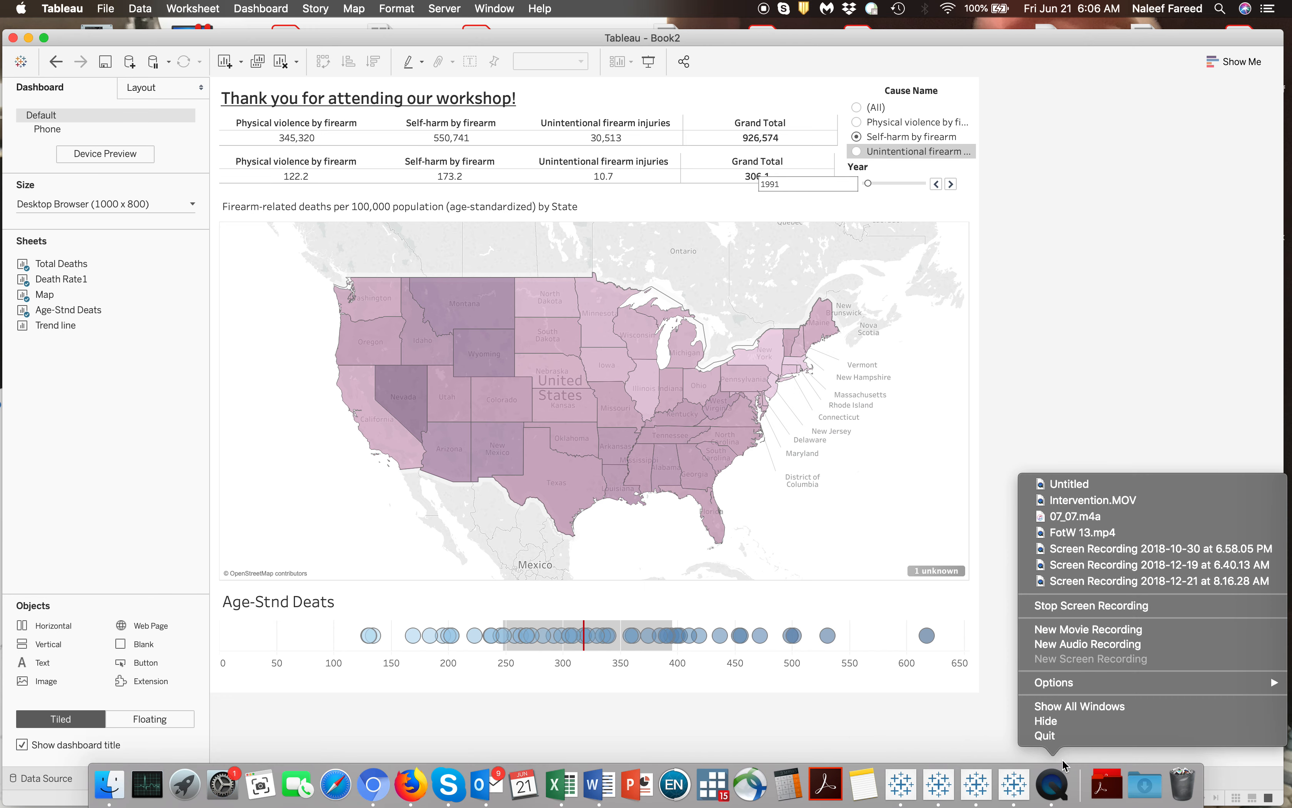